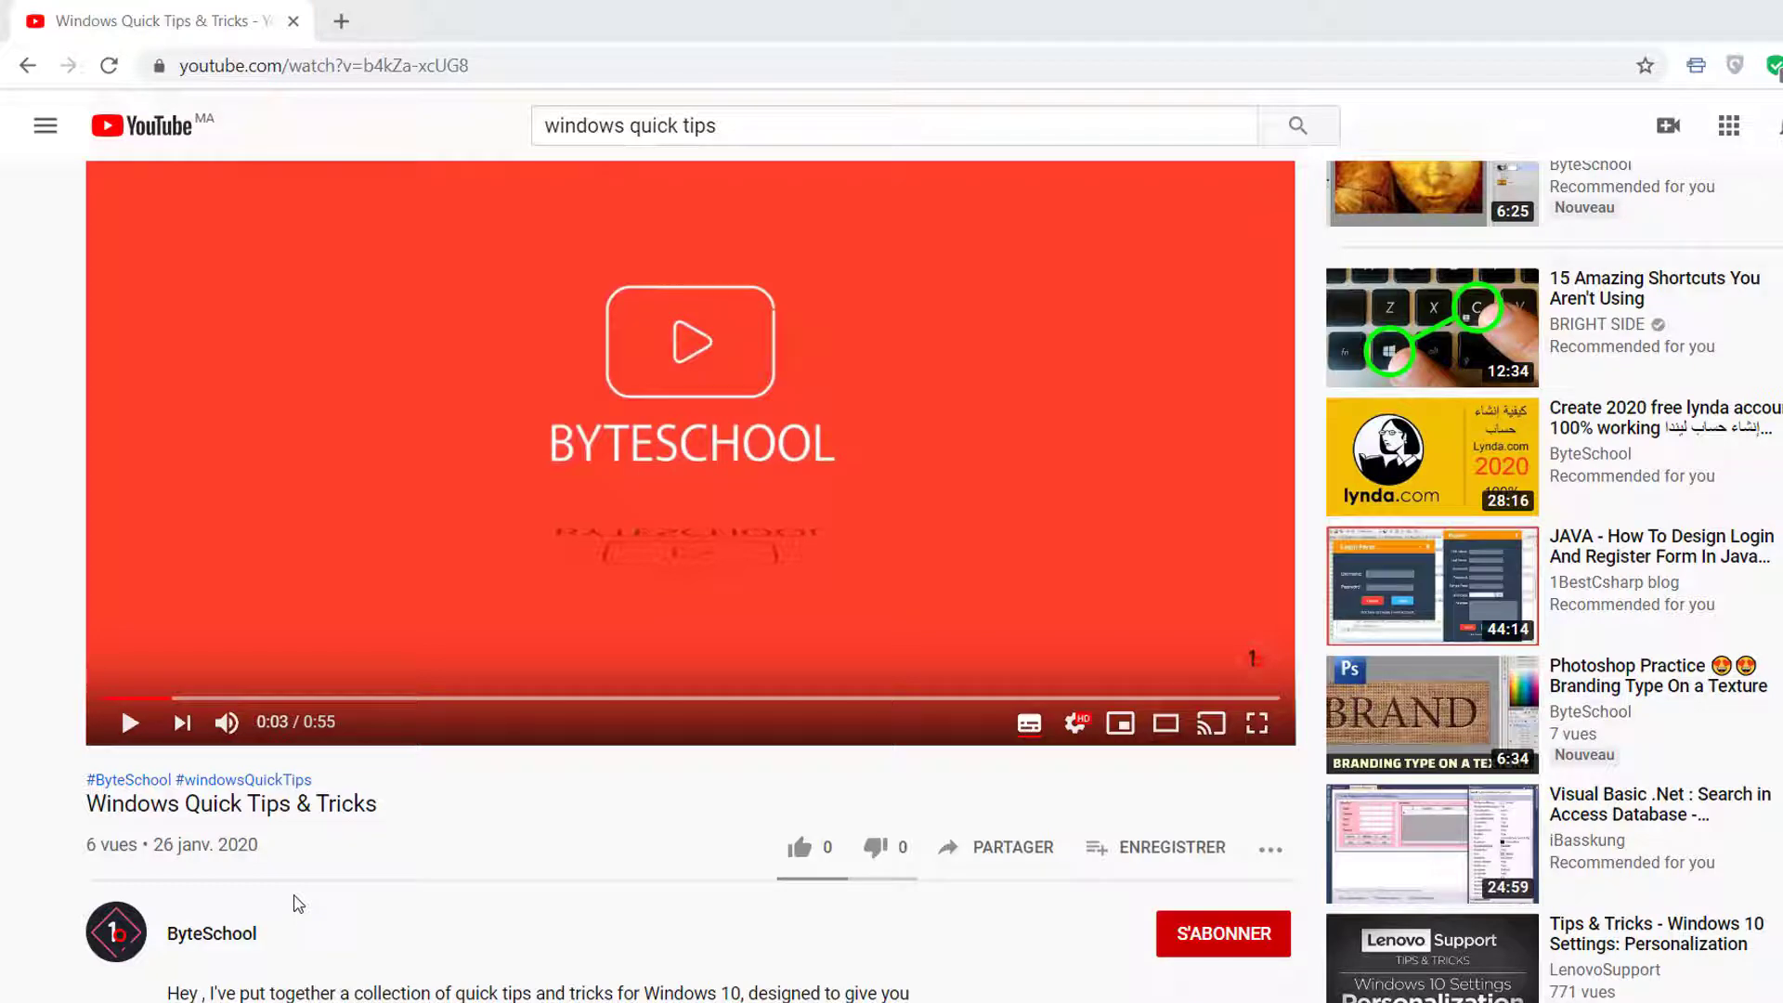
Subscribe to the ByteSchool channel and set its notifications to Toutes
{"action": "scroll", "coordinate": [298, 904], "scroll_direction": "up", "scroll_amount": 2}
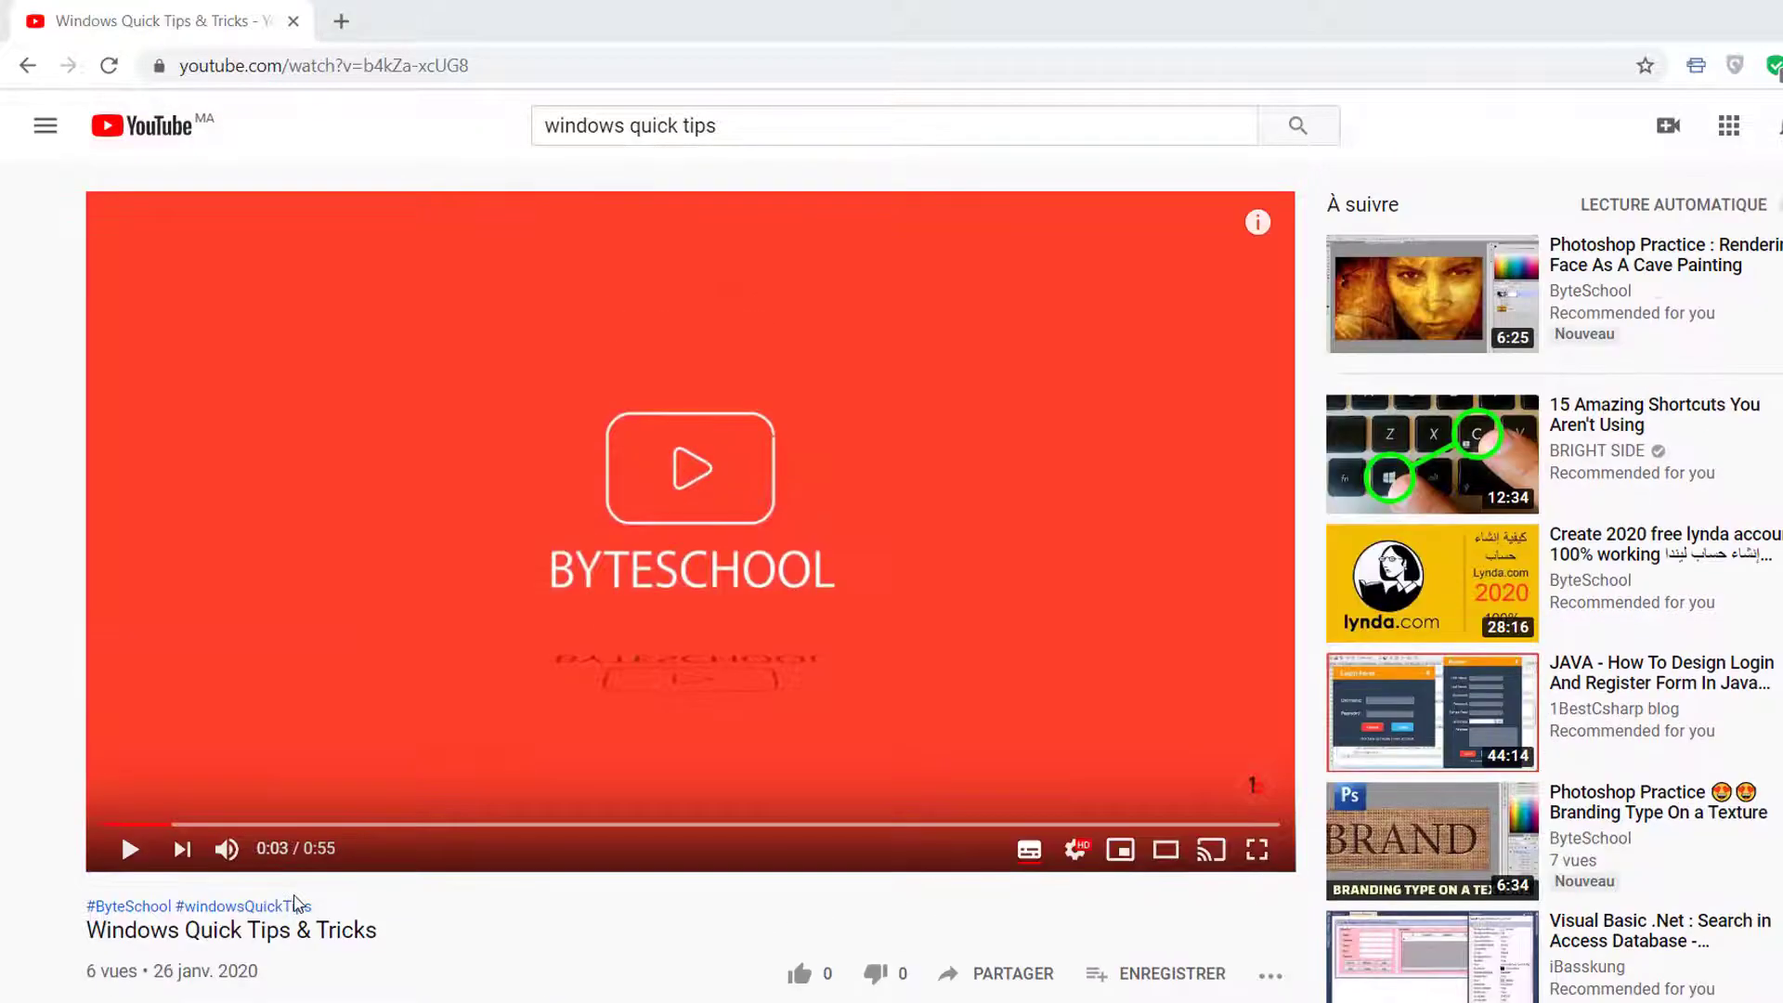
{"action": "scroll", "coordinate": [298, 904], "scroll_direction": "down", "scroll_amount": 2}
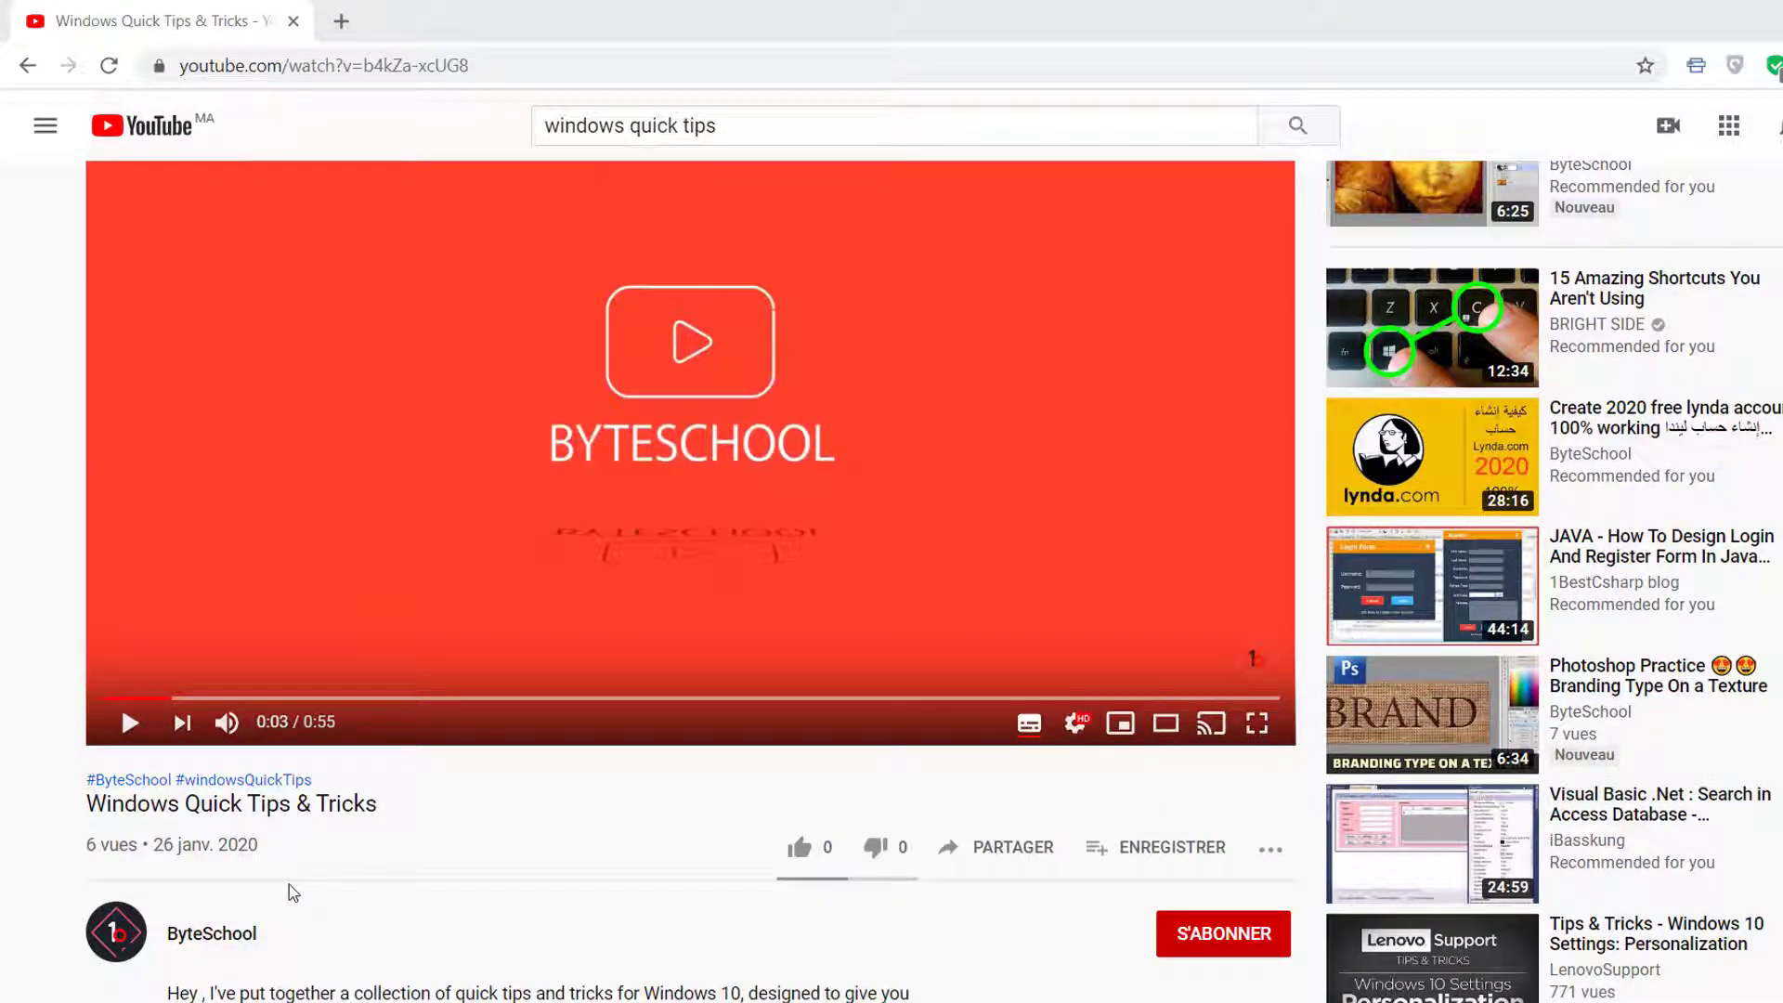
{"action": "scroll", "coordinate": [292, 889], "scroll_direction": "down", "scroll_amount": 2}
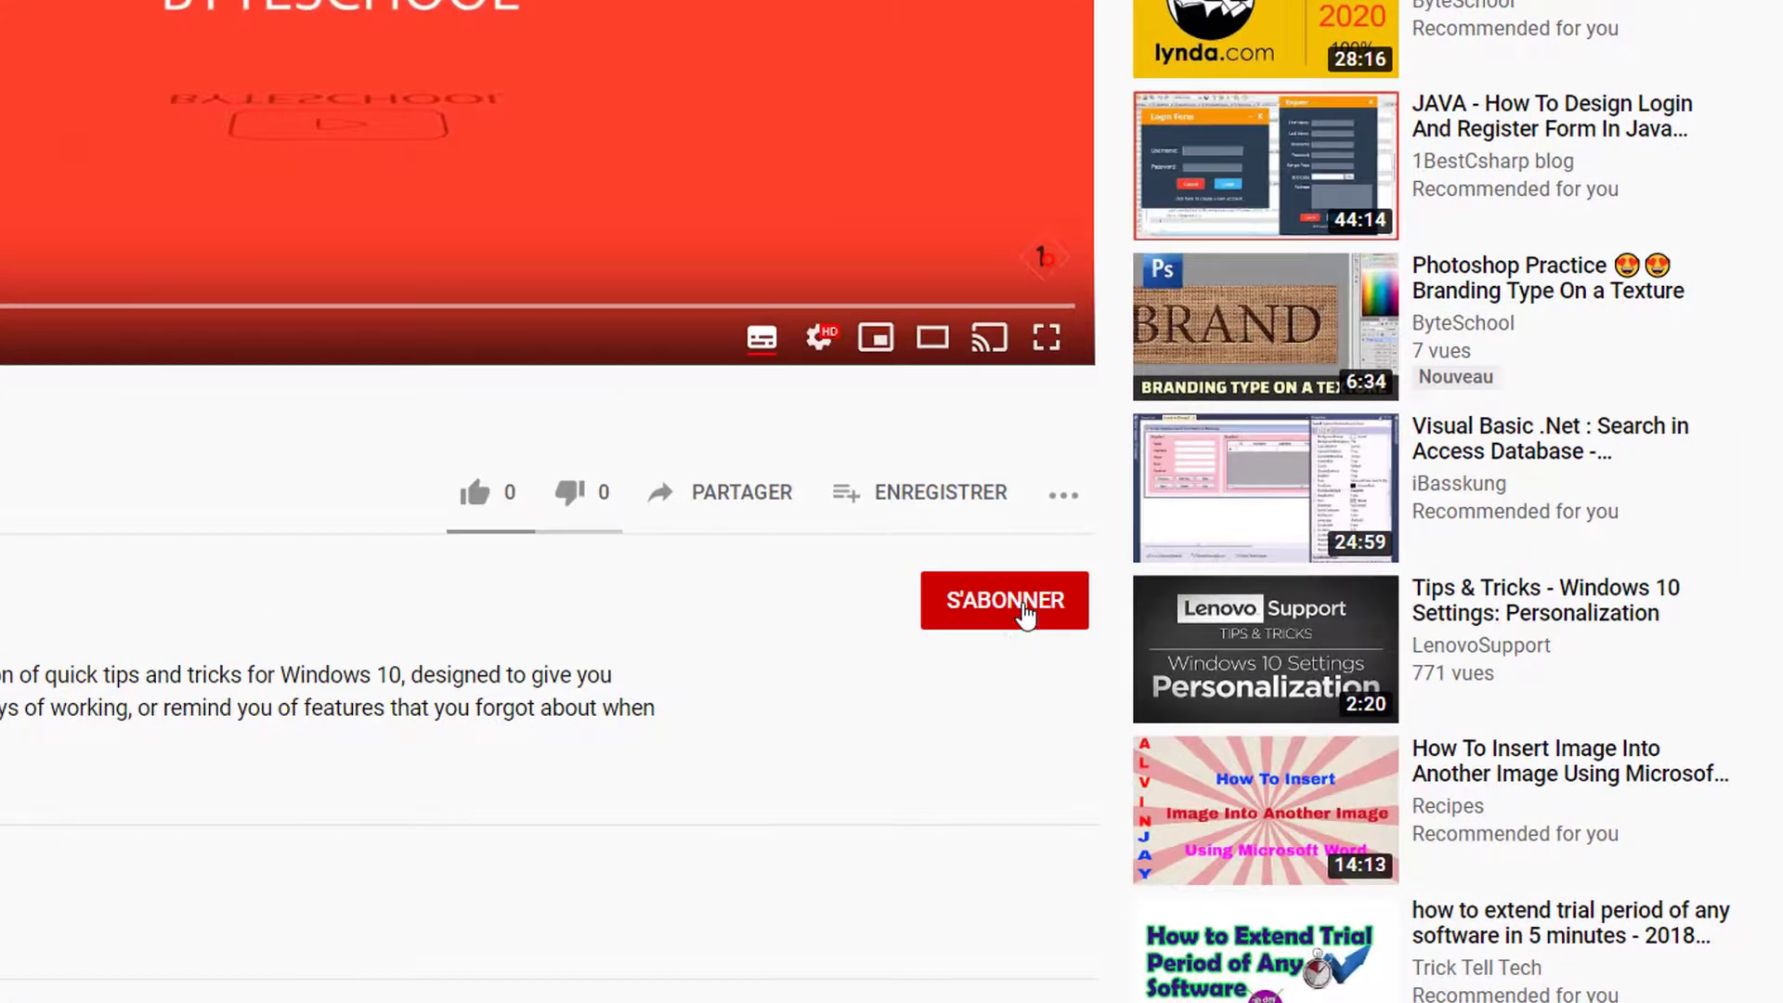
{"action": "left_click", "coordinate": [1025, 615]}
{"action": "left_click", "coordinate": [1064, 601]}
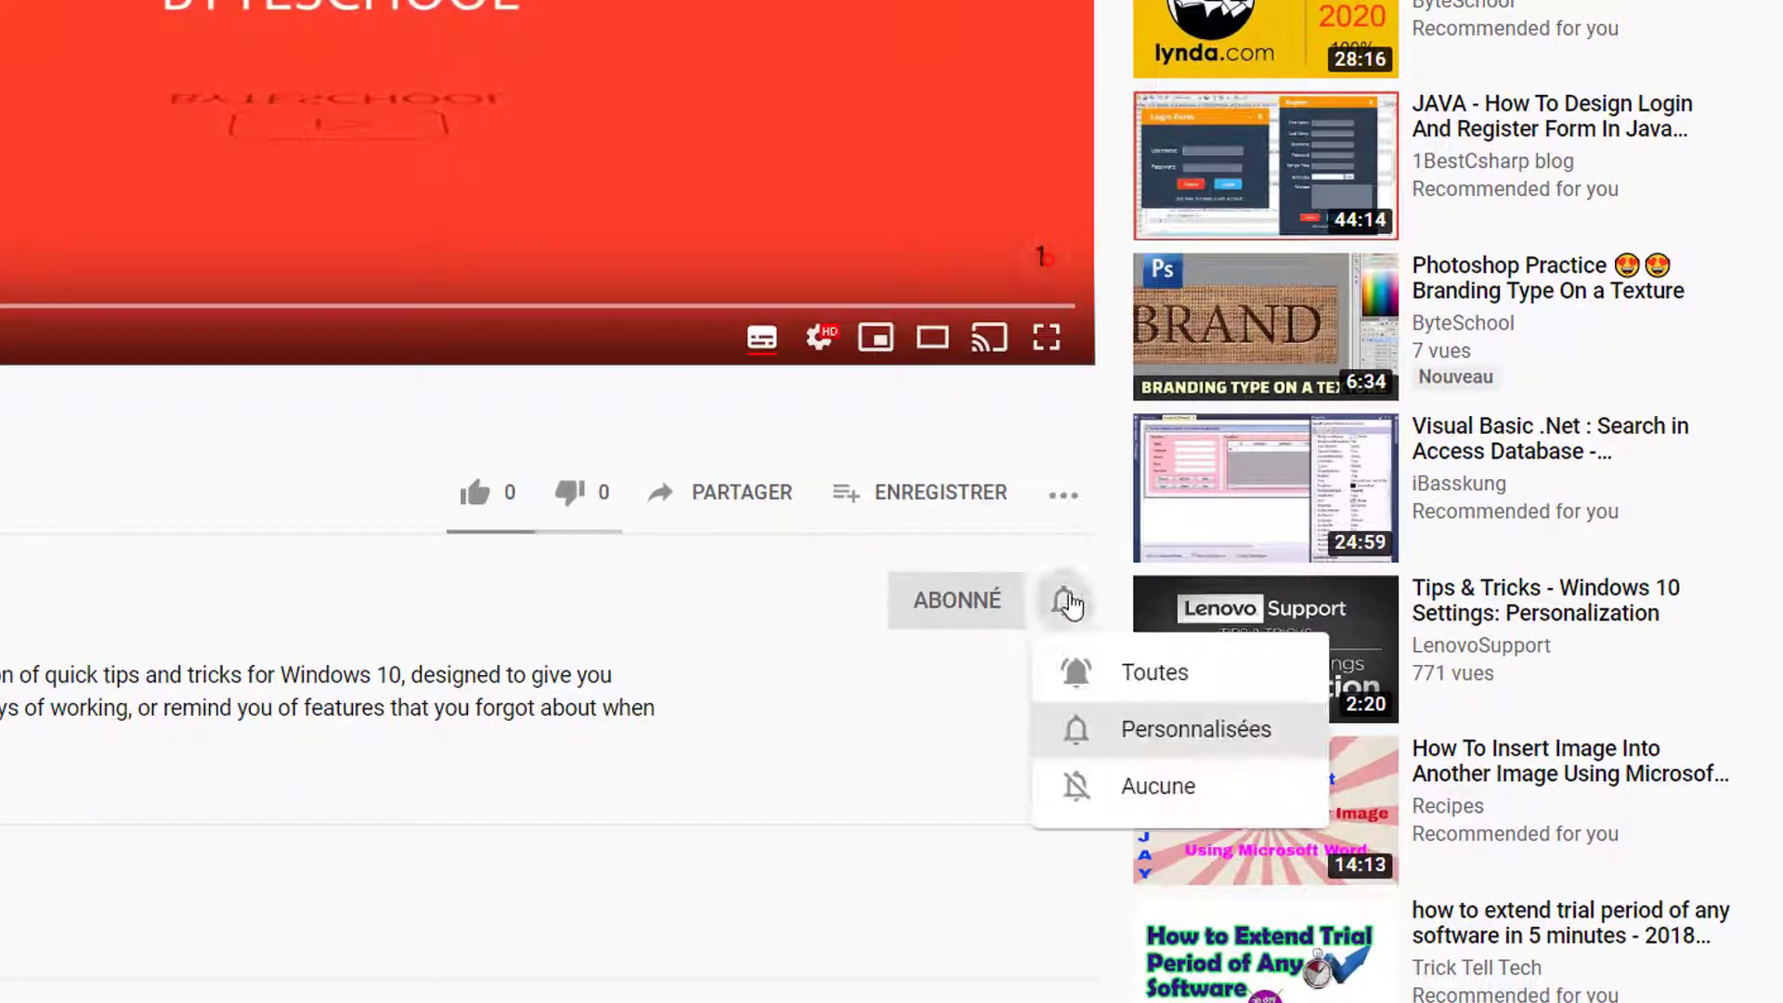
{"action": "left_click", "coordinate": [1156, 683]}
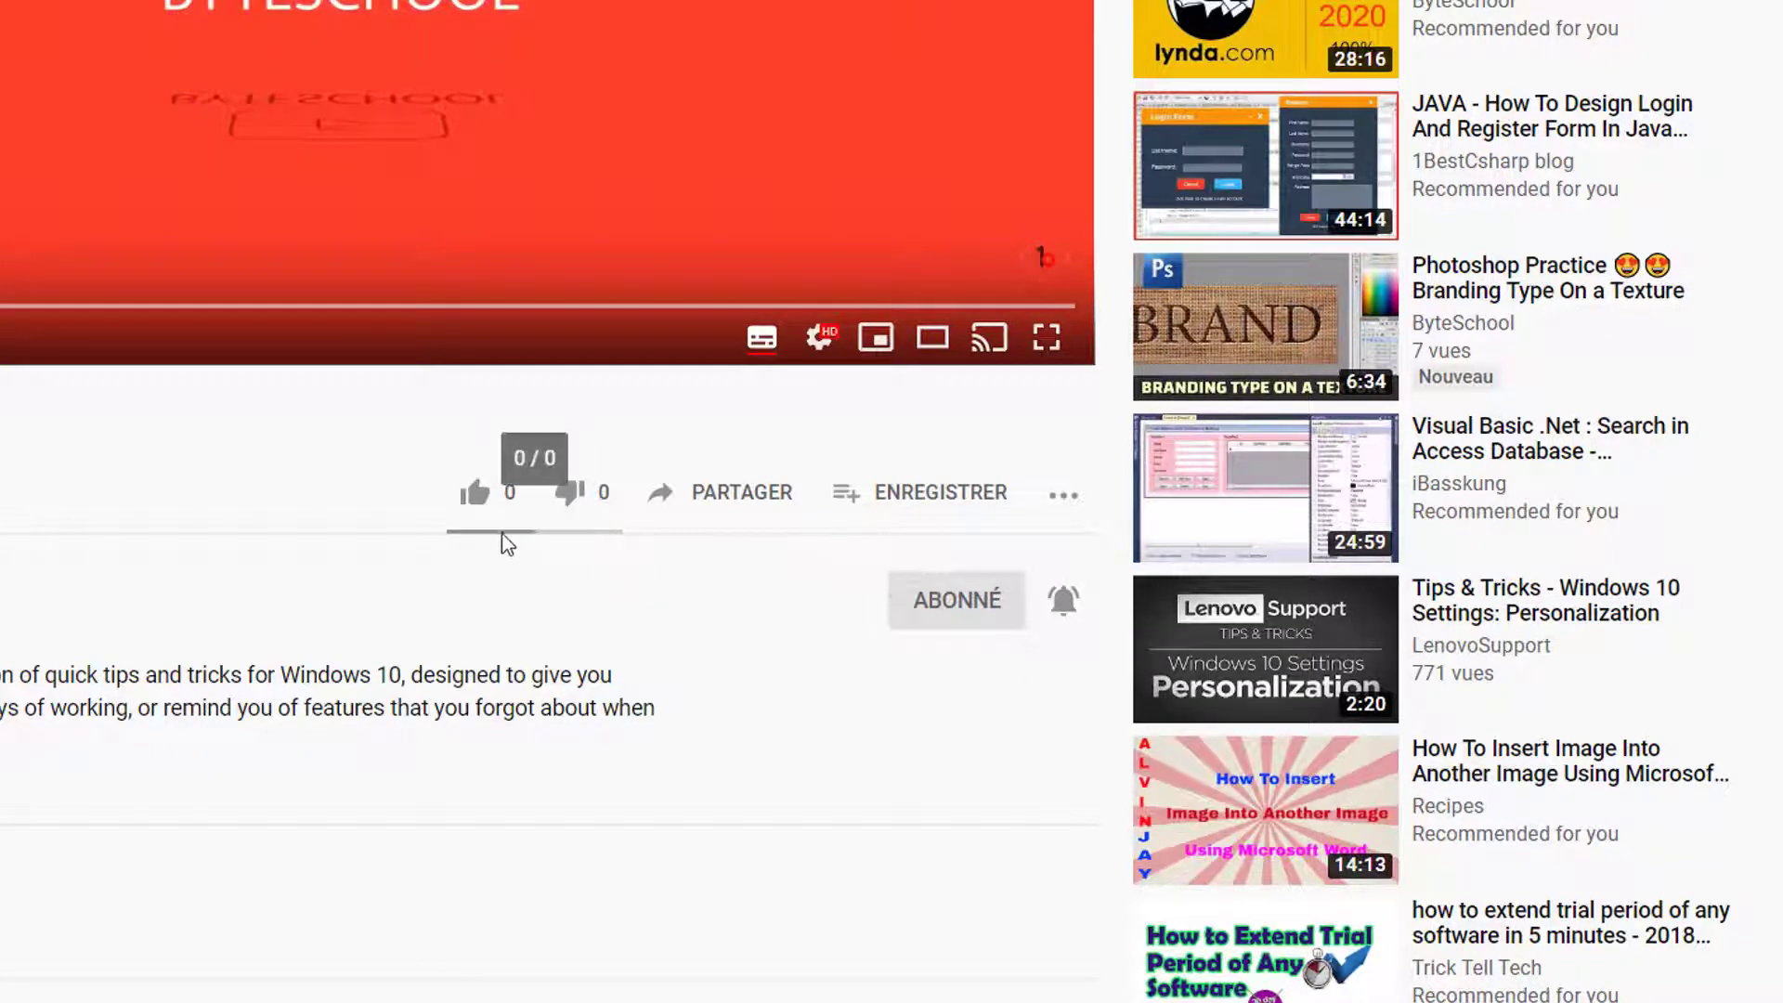
Like the Windows Quick Tips & Tricks video and open its sharing options
{"action": "left_click", "coordinate": [477, 497]}
{"action": "left_click", "coordinate": [743, 497]}
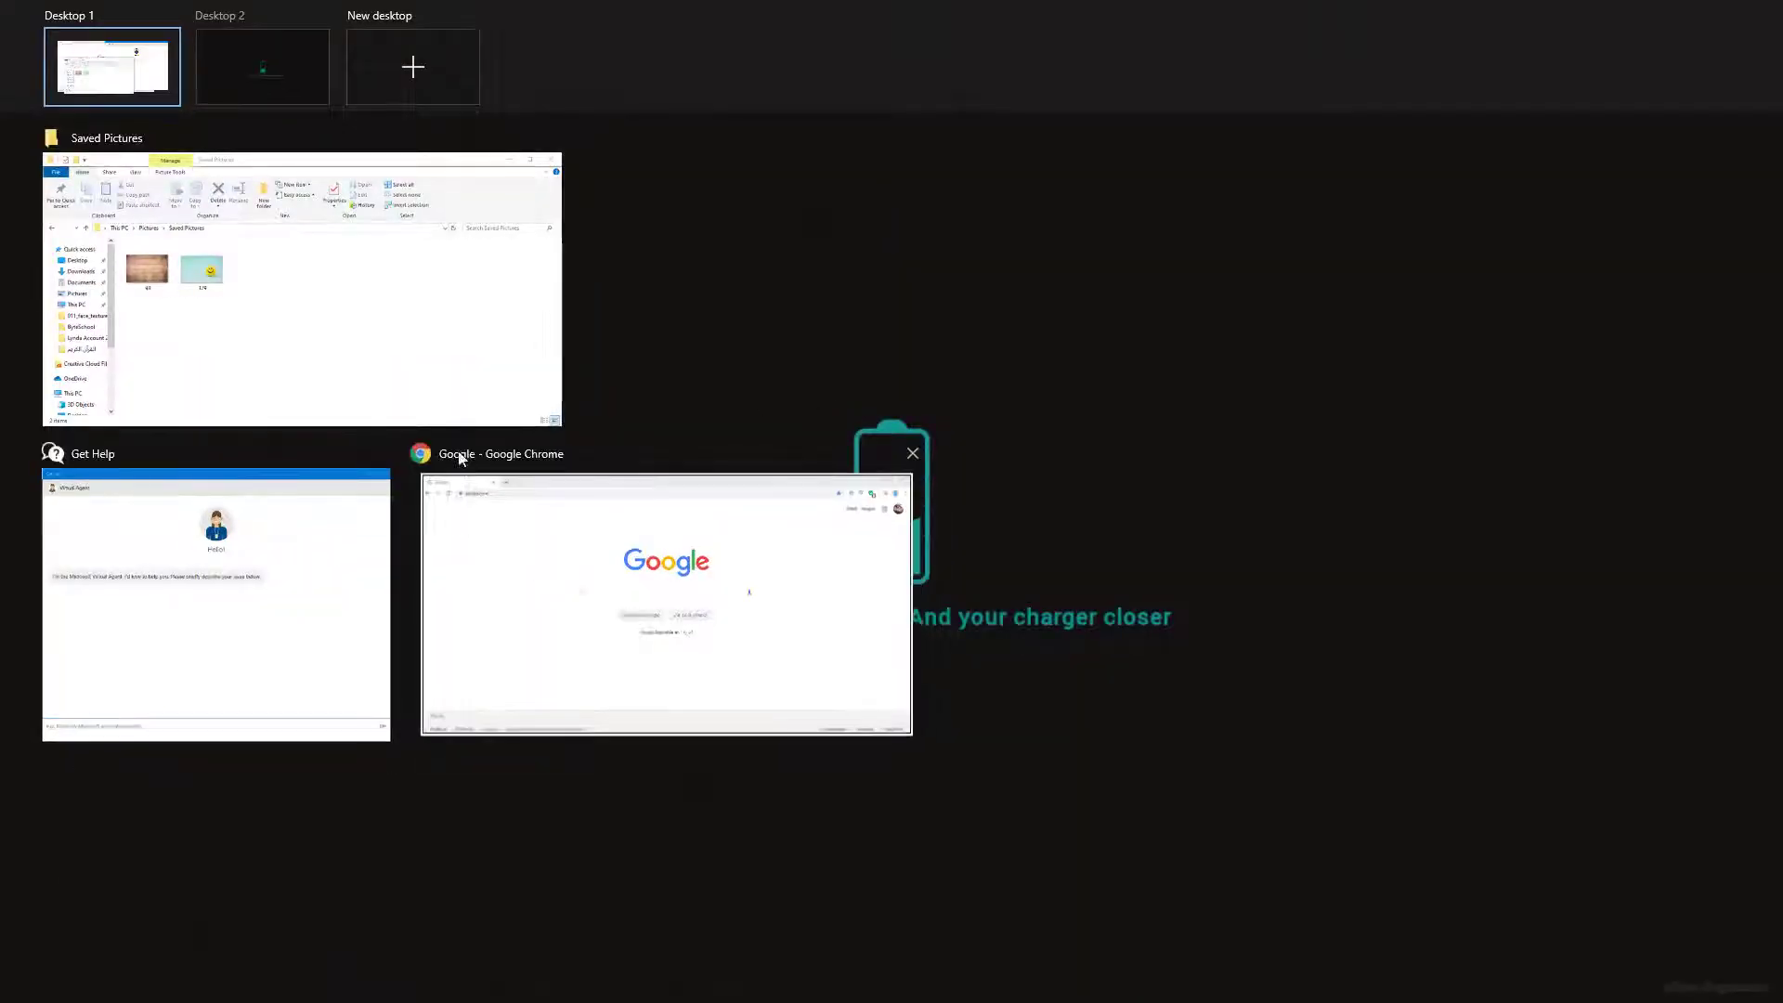
Move the Google Chrome and Get Help windows from Desktop 1 to Desktop 2
{"action": "left_click_drag", "start_coordinate": [458, 458], "coordinate": [272, 84]}
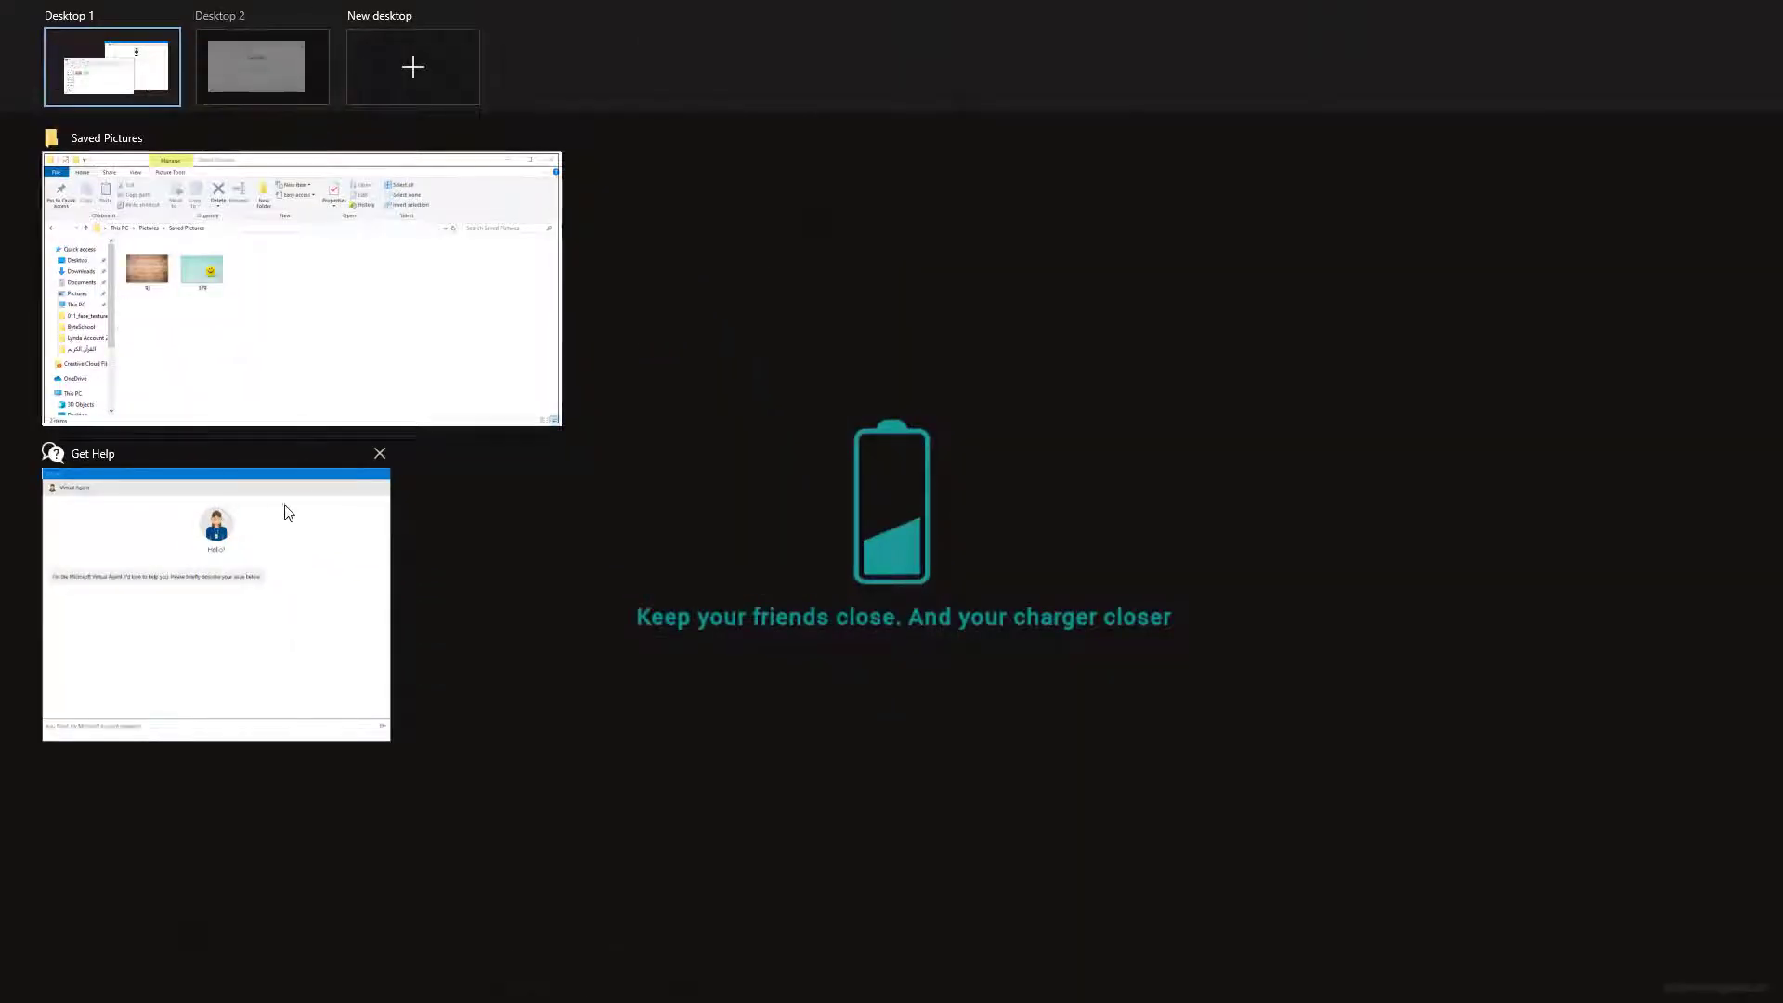
{"action": "left_click_drag", "start_coordinate": [263, 604], "coordinate": [272, 70]}
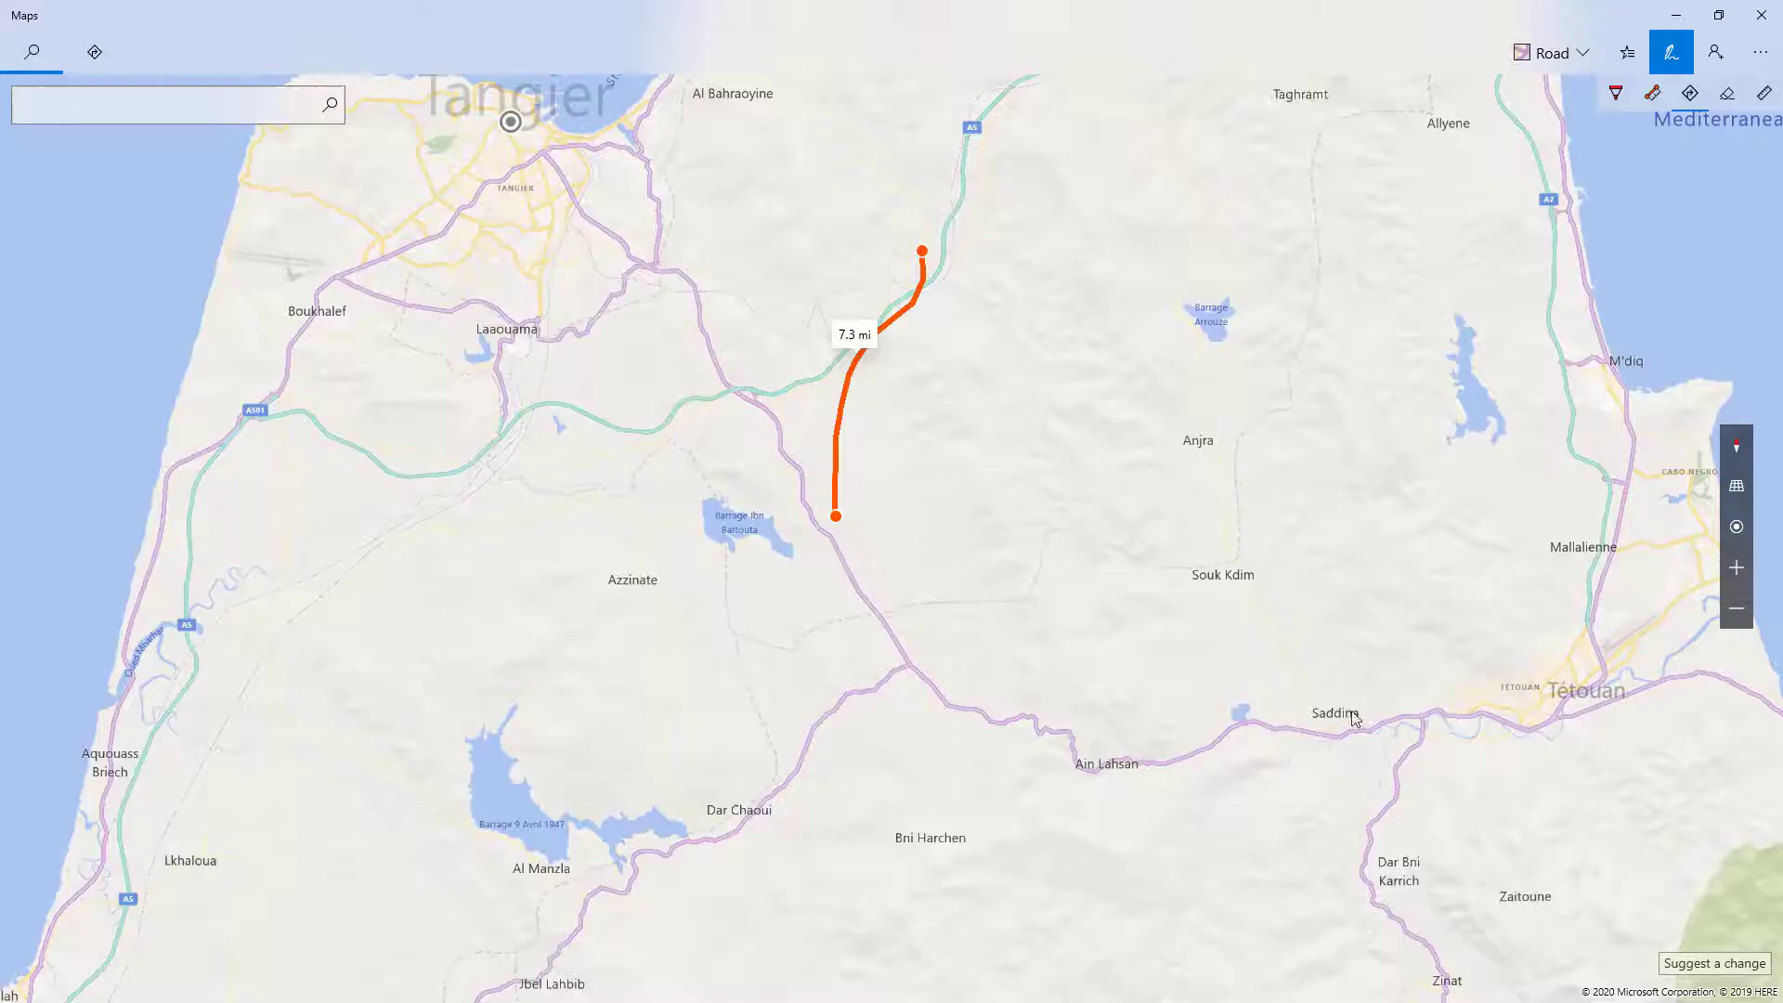
Draw a driving route on the map from near Saddina to Laaouama and select the route via N2 and Route Aouama
{"action": "mouse_move", "coordinate": [1354, 712]}
{"action": "left_mouse_down"}
{"action": "mouse_move", "coordinate": [1249, 620]}
{"action": "mouse_move", "coordinate": [1134, 386]}
{"action": "mouse_move", "coordinate": [932, 321]}
{"action": "mouse_move", "coordinate": [516, 337]}
{"action": "left_mouse_up"}
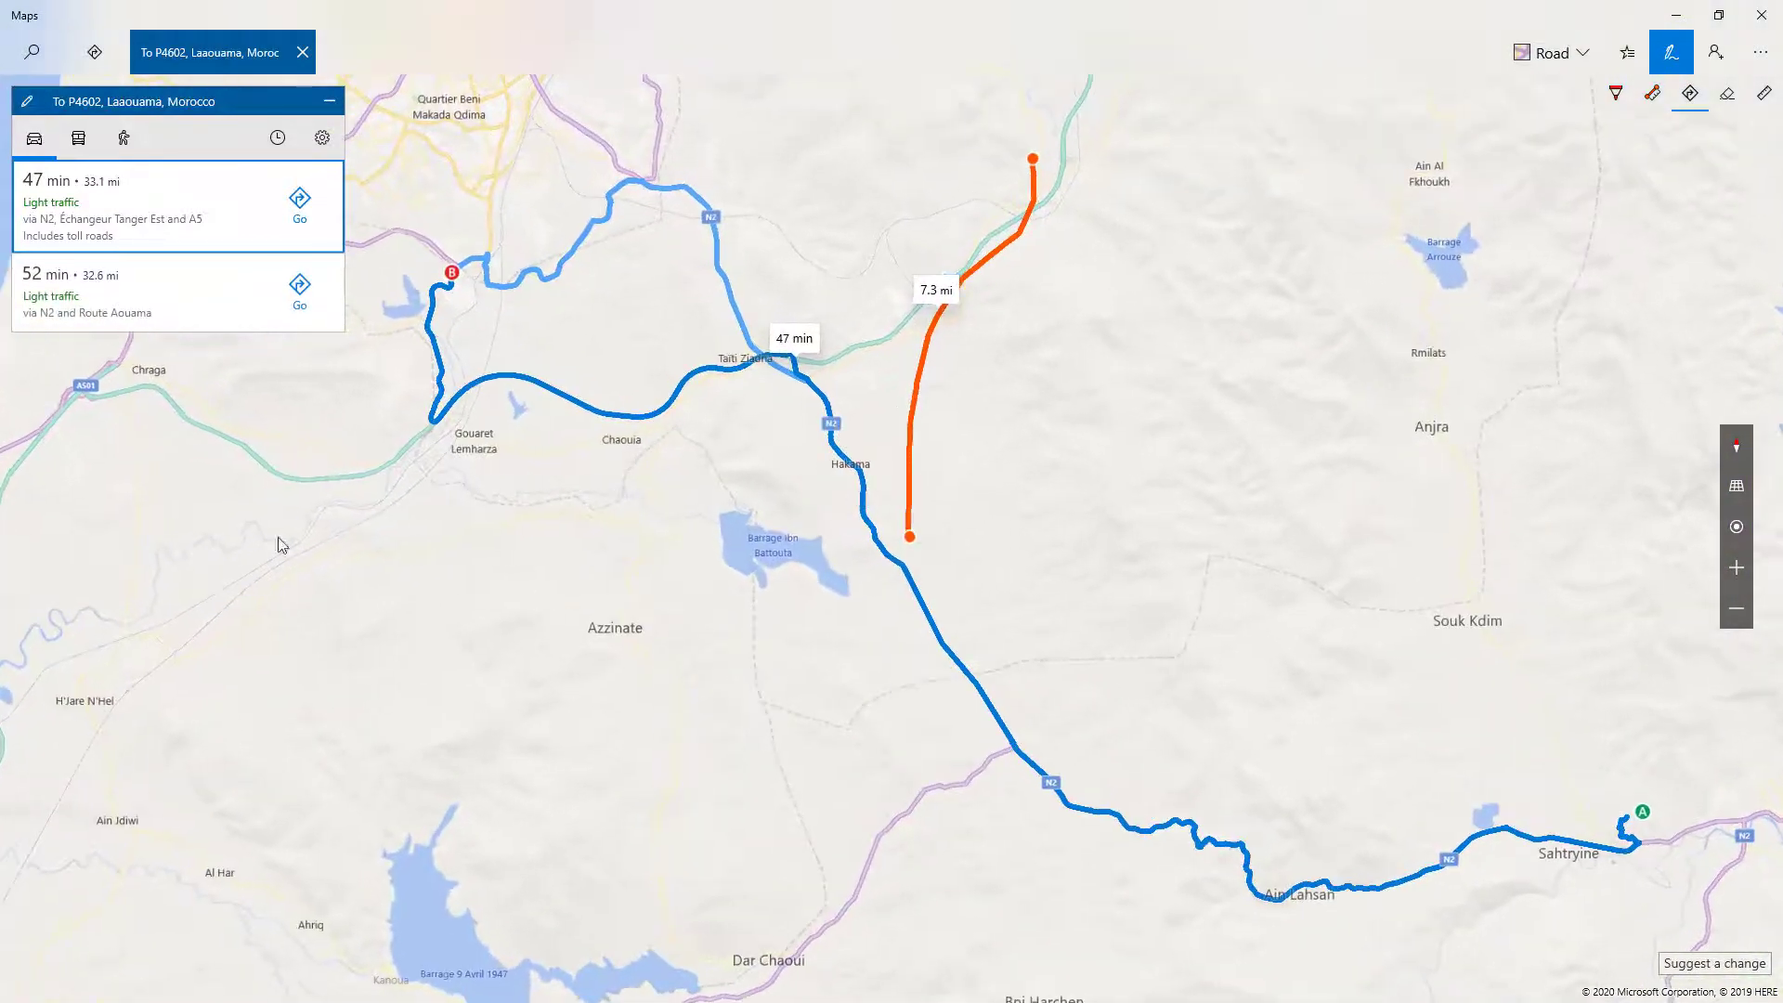
{"action": "left_click", "coordinate": [139, 279]}
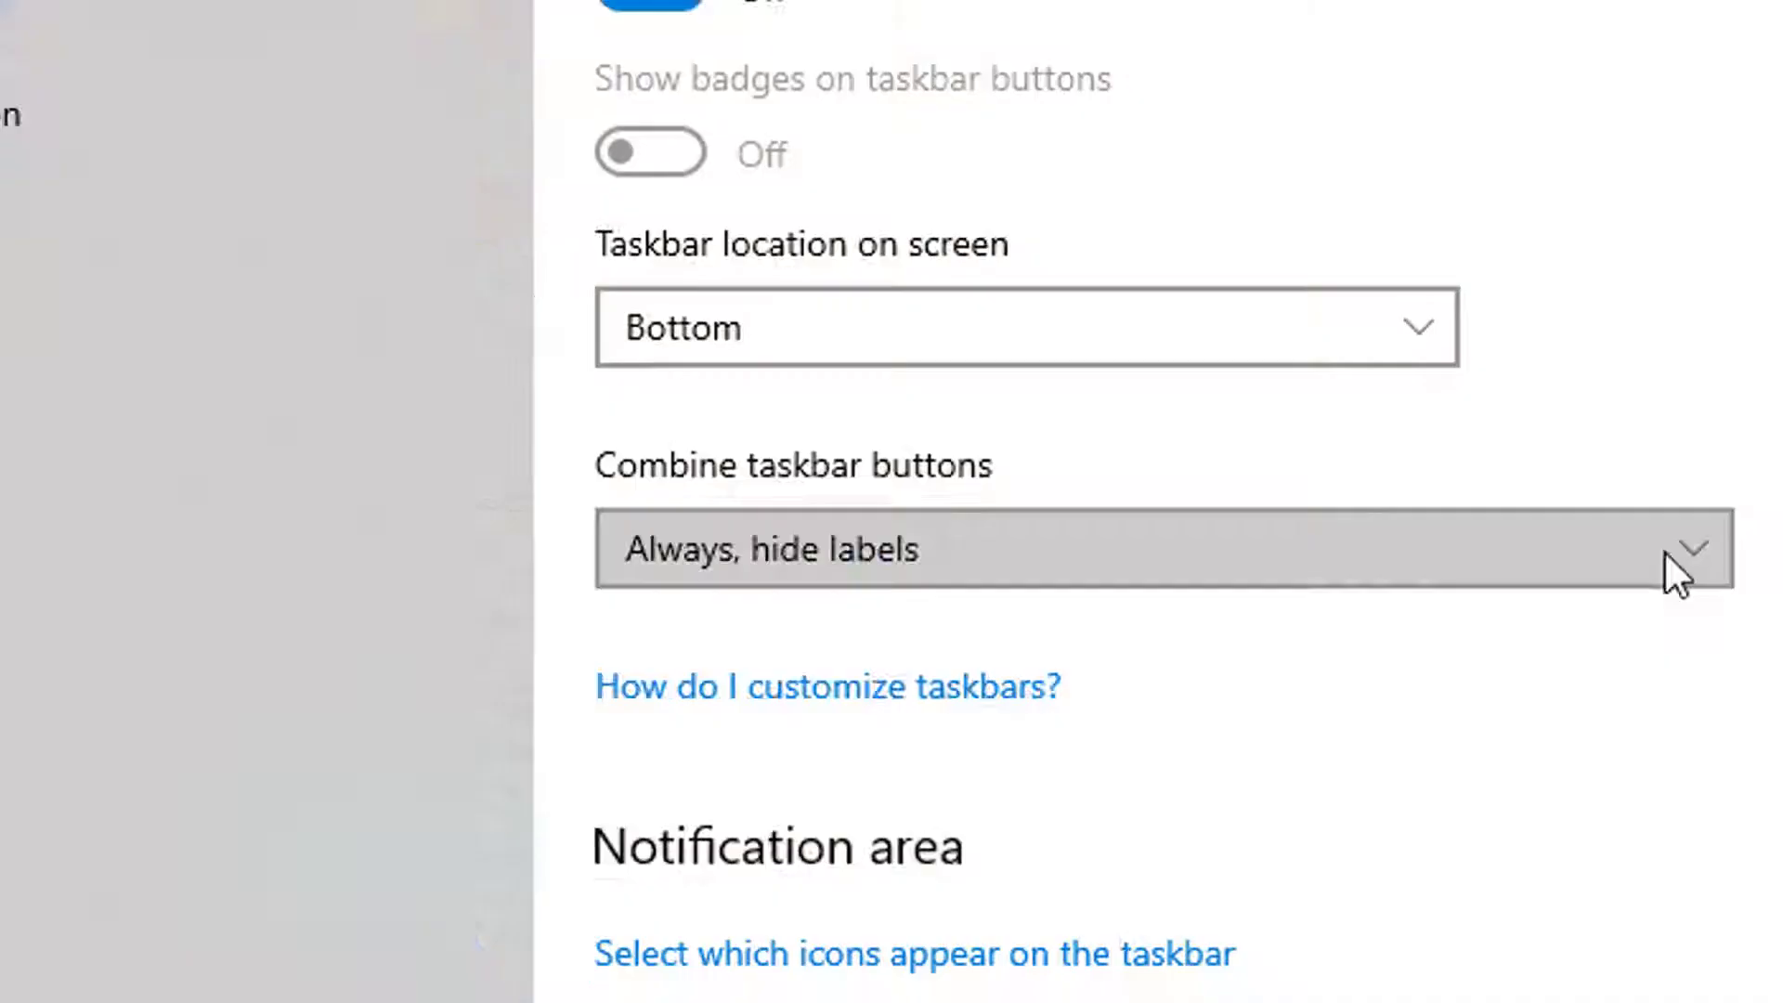
Open the choices for combining taskbar buttons, and raise the Ease of Access text size above 111%
{"action": "left_click", "coordinate": [1664, 557]}
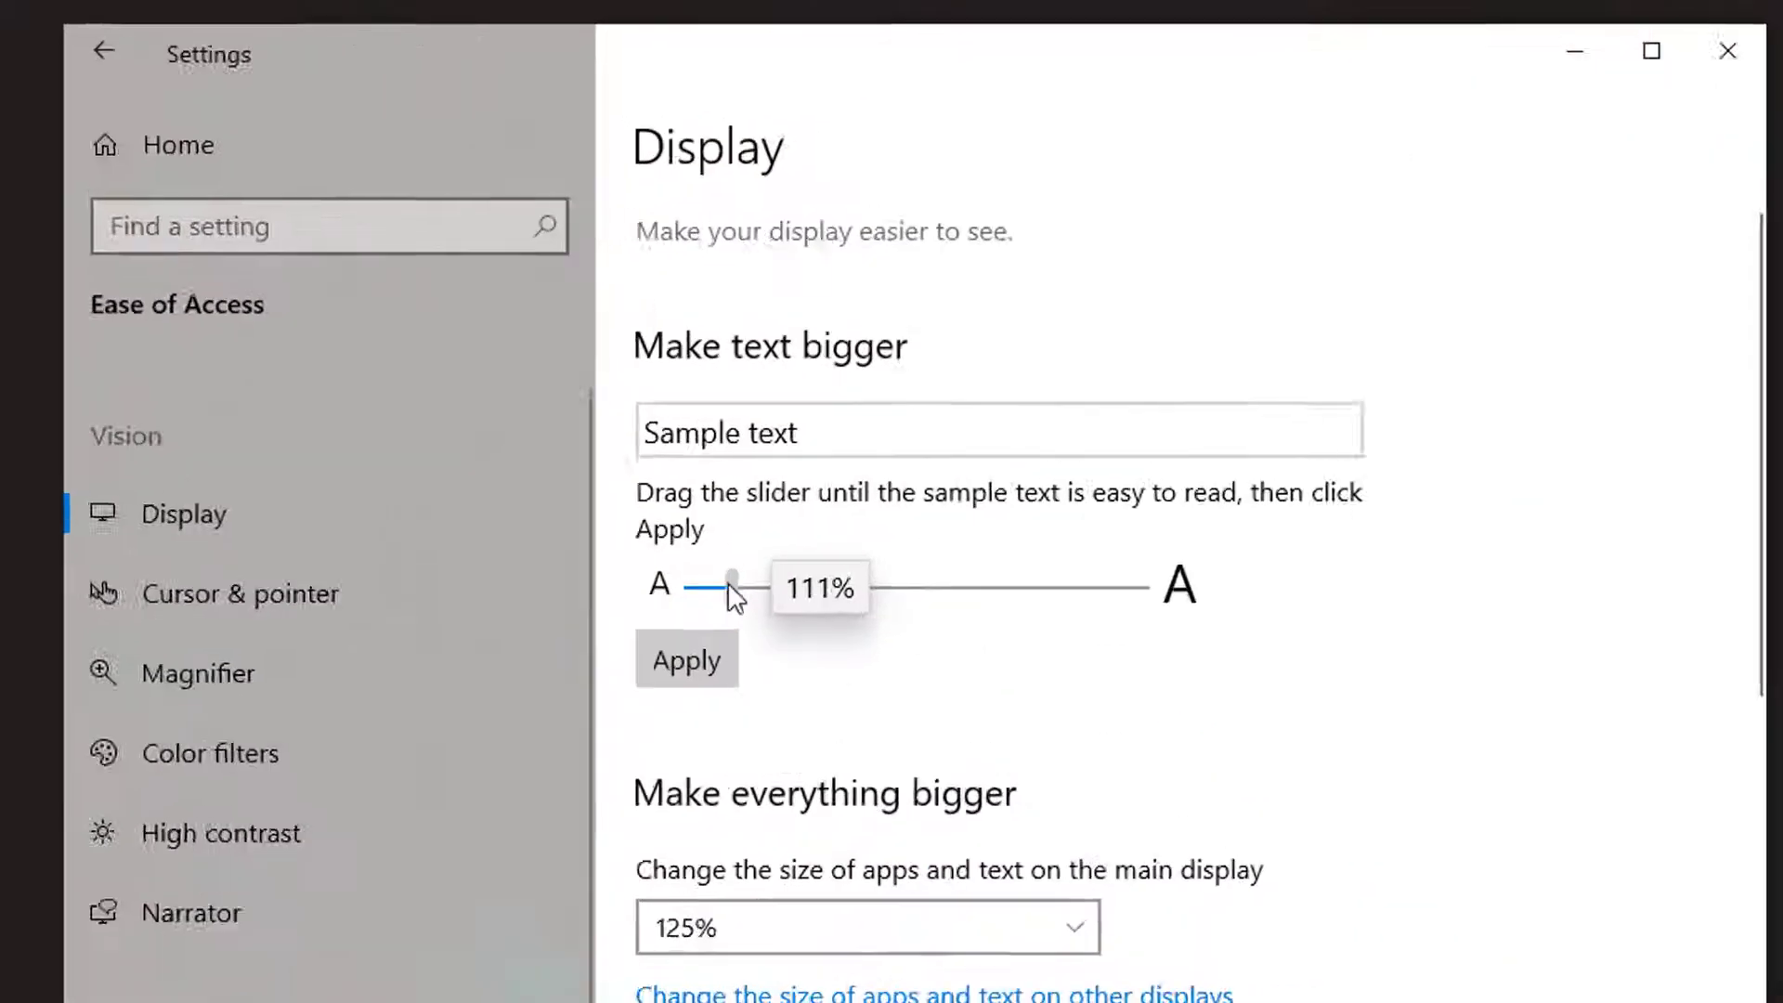
{"action": "left_click_drag", "start_coordinate": [729, 585], "coordinate": [765, 584]}
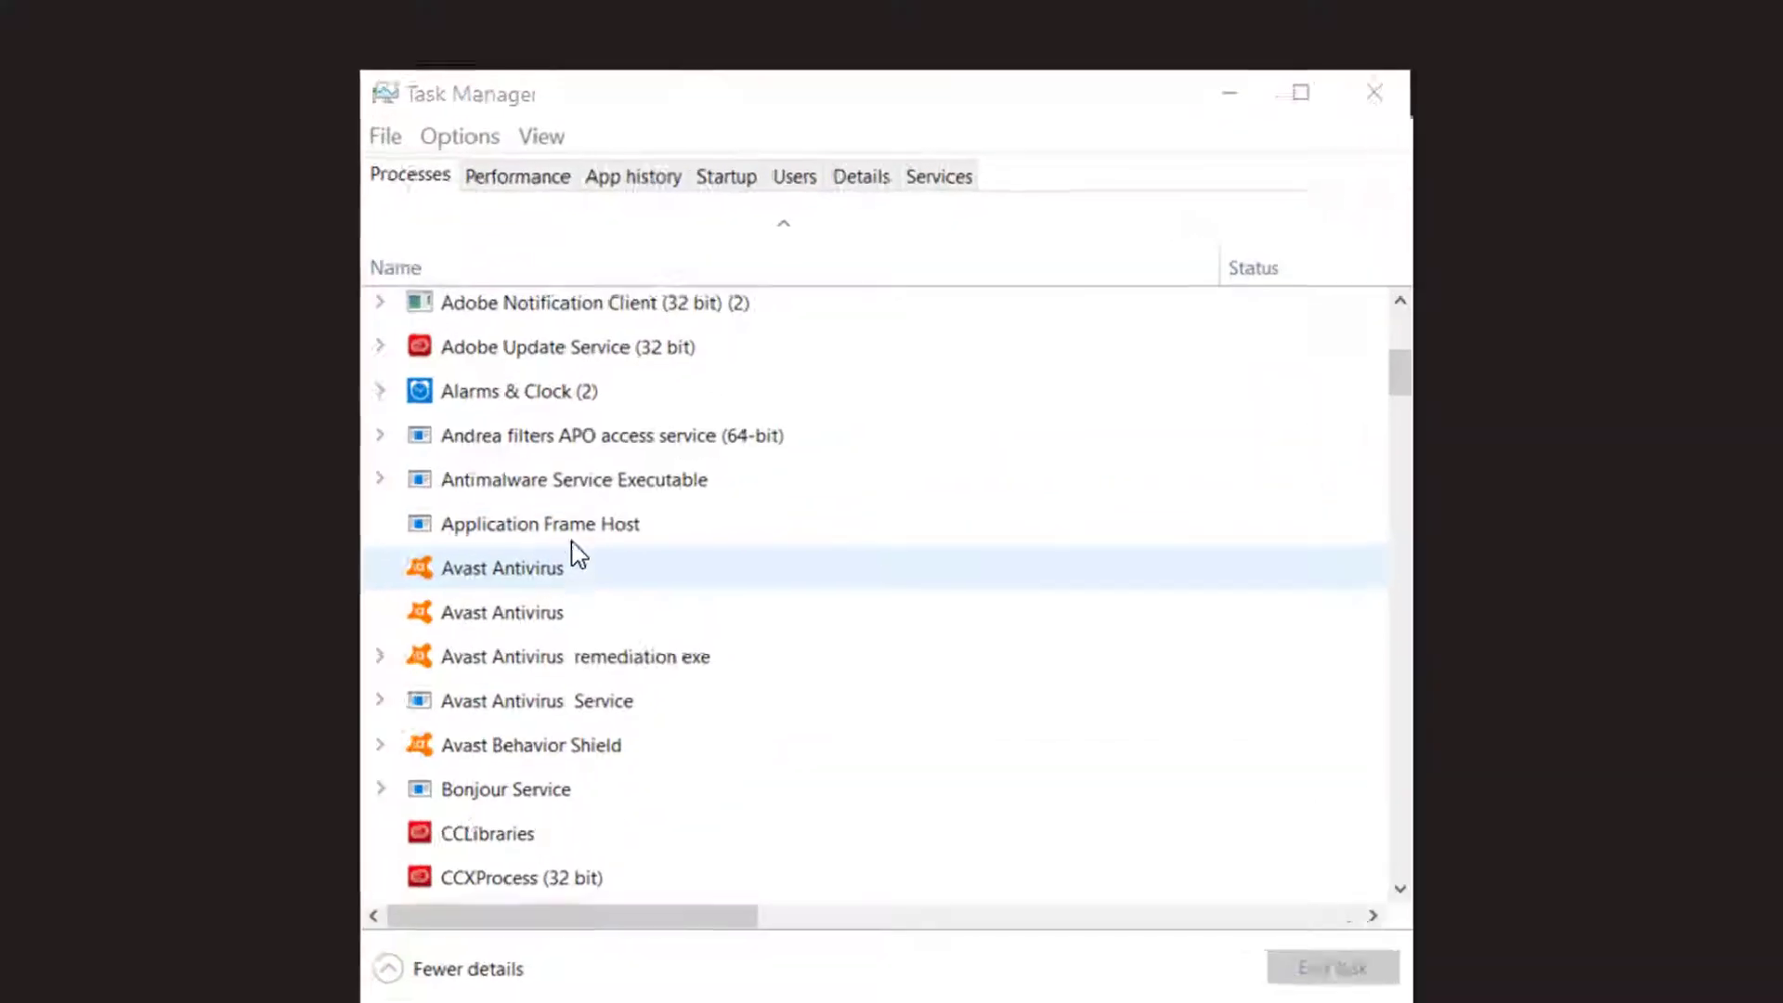
Open the available actions for the Avast Antivirus remediation exe process in Task Manager
{"action": "right_click", "coordinate": [443, 668]}
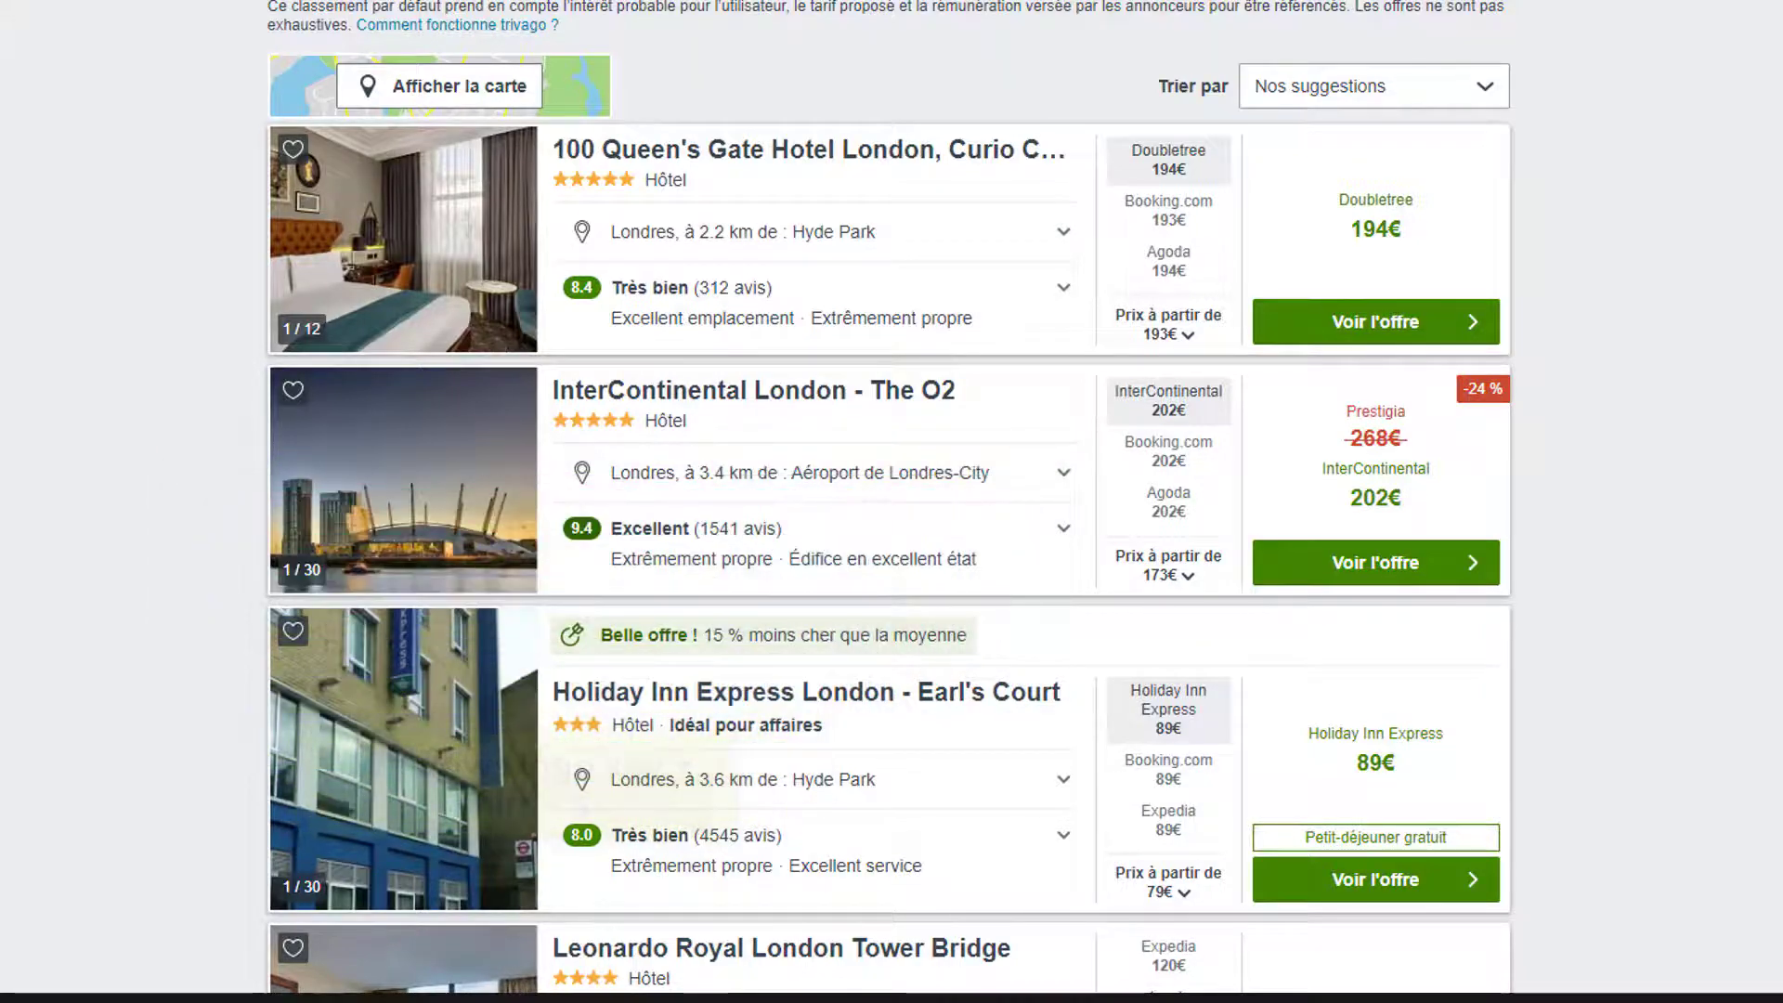
Capture a full-screen snip while the trivago hotel listings are displayed
{"action": "key", "text": "super+shift+s"}
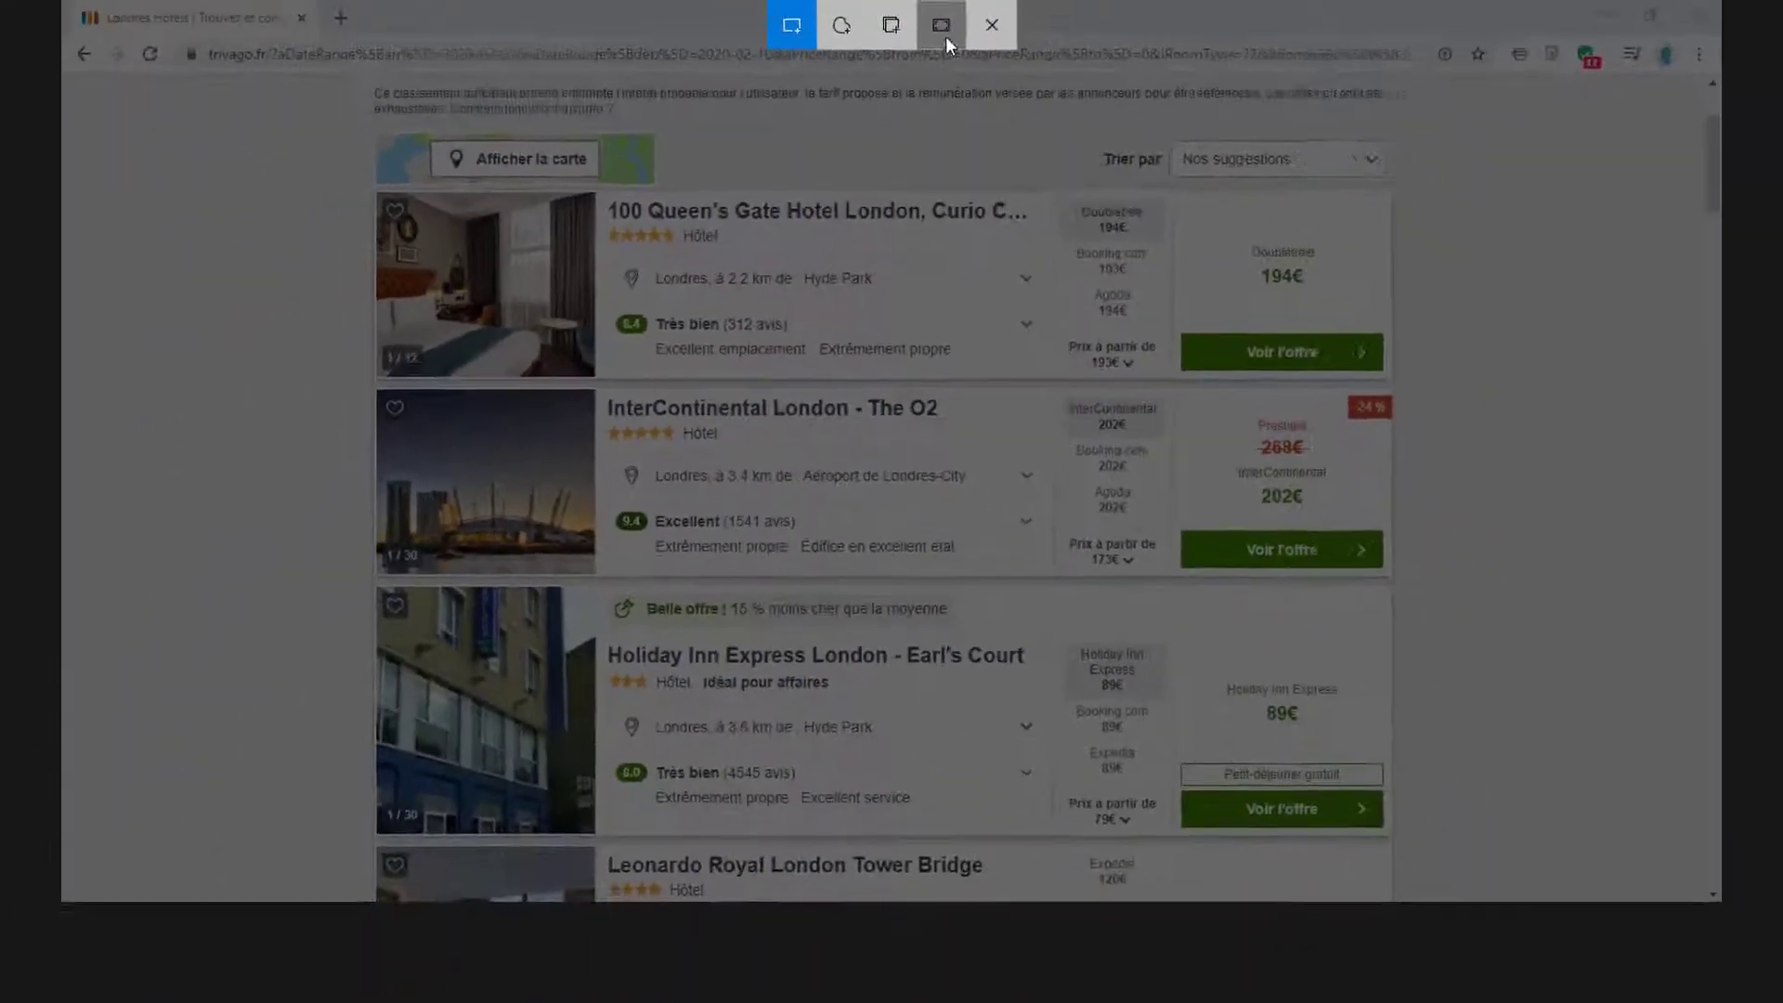
{"action": "left_click", "coordinate": [966, 37]}
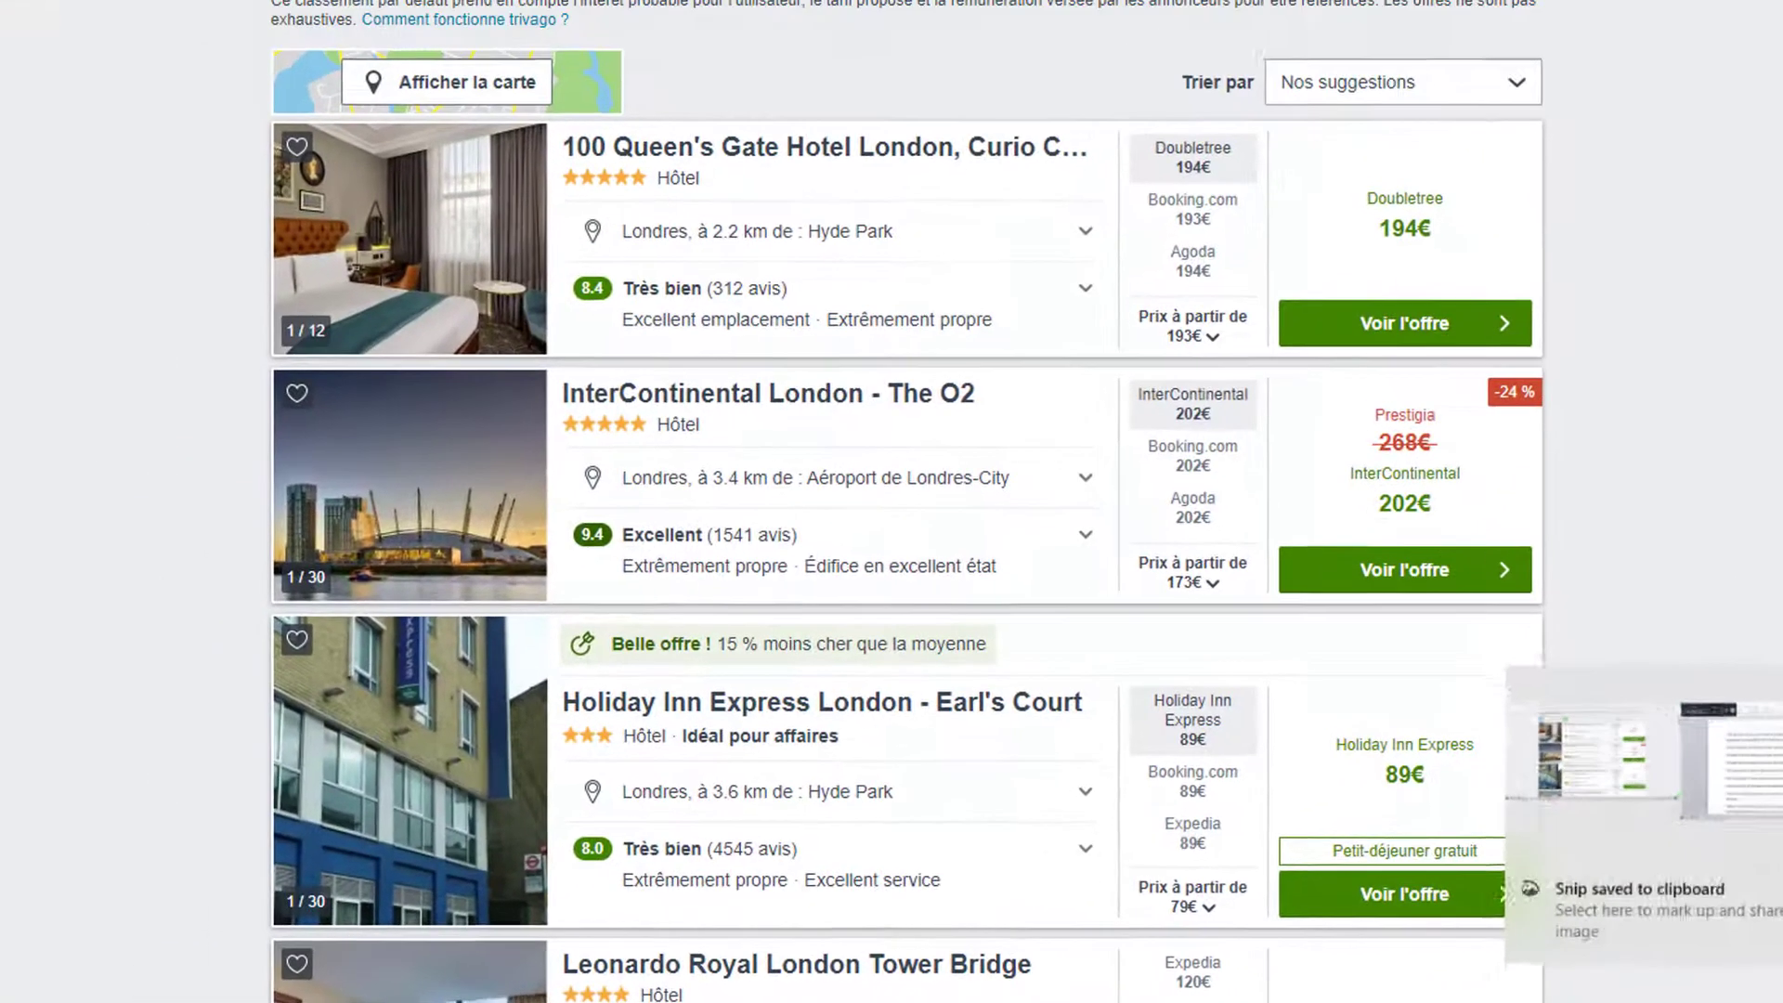
Open the captured snip for markup and crop it to the browser screen in the left half of the image
{"action": "left_click", "coordinate": [1755, 715]}
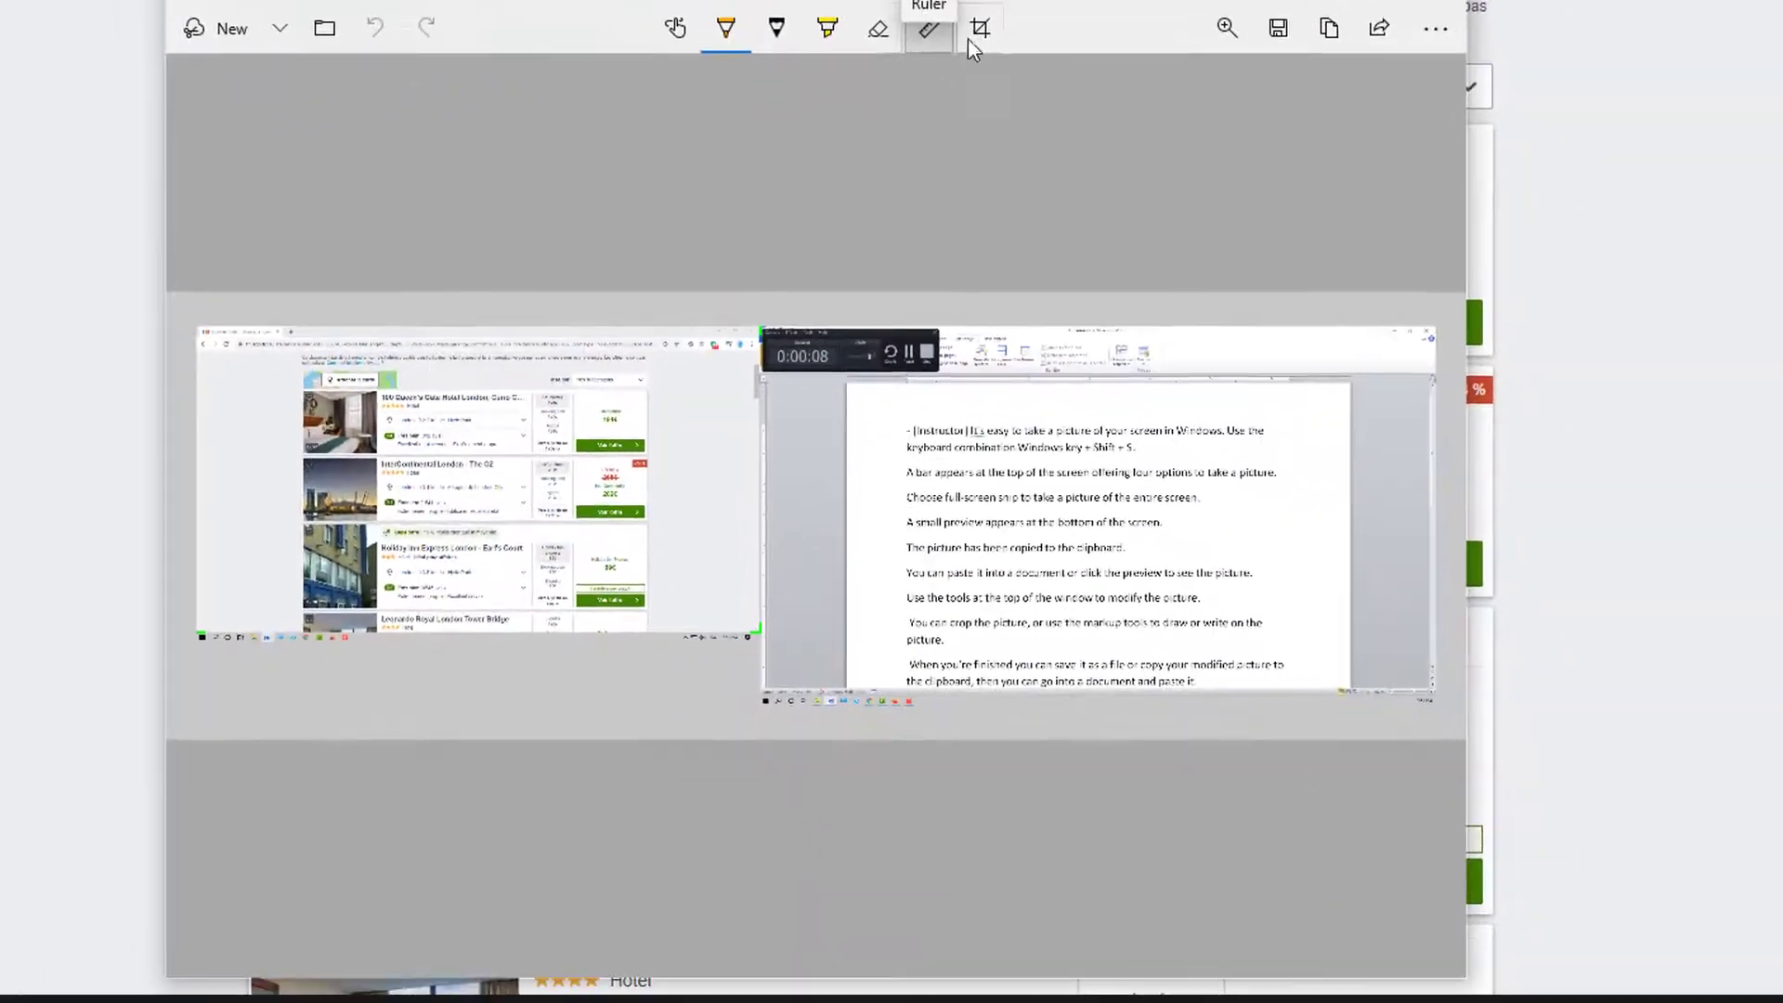
{"action": "left_click", "coordinate": [976, 32]}
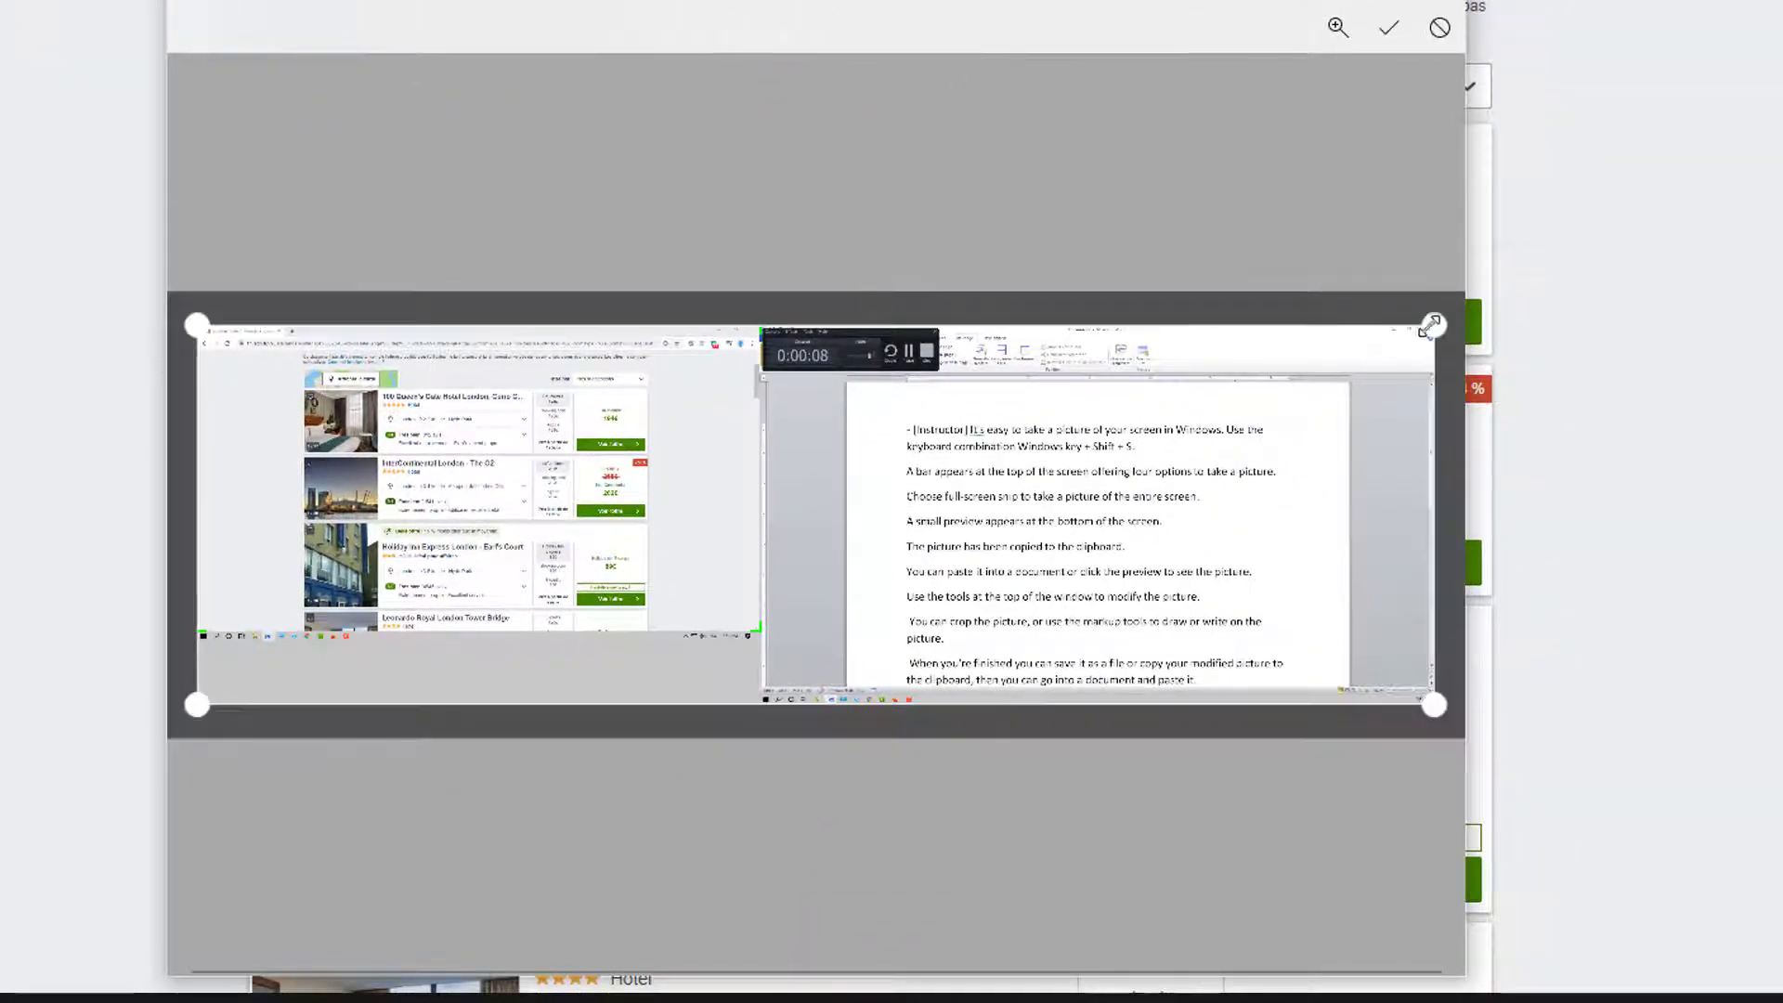
{"action": "left_click_drag", "start_coordinate": [1433, 346], "coordinate": [766, 327]}
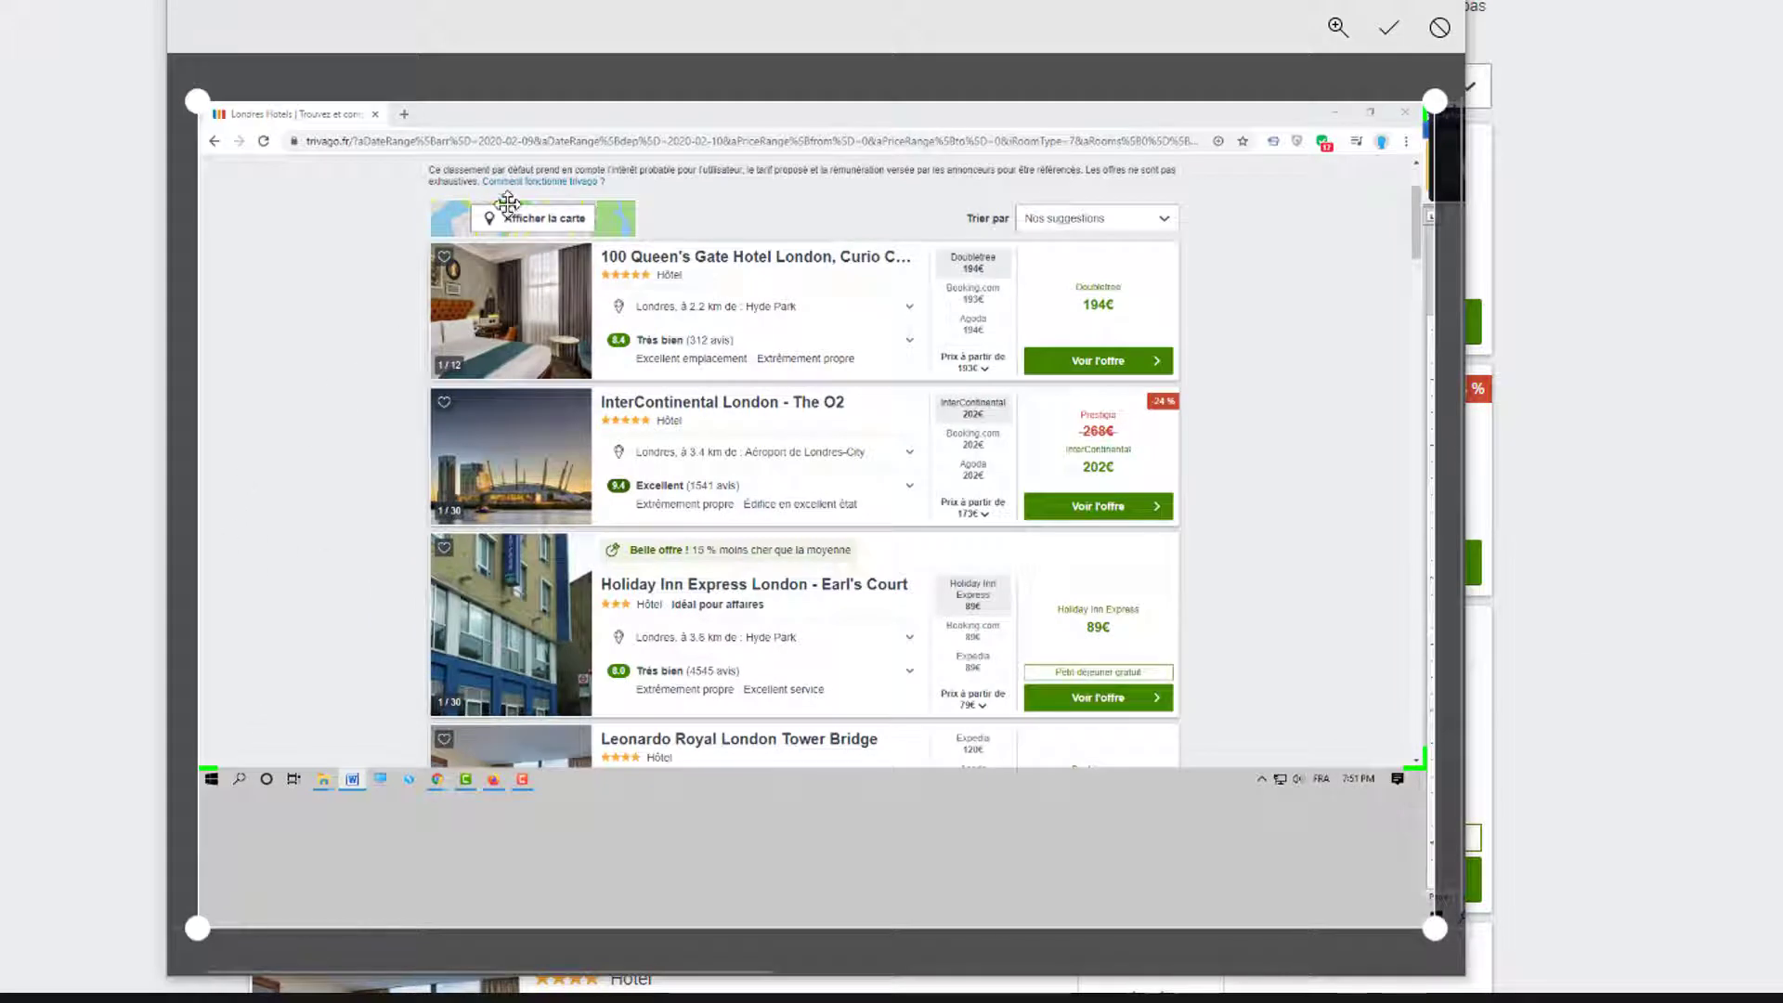
{"action": "key", "text": "Return"}
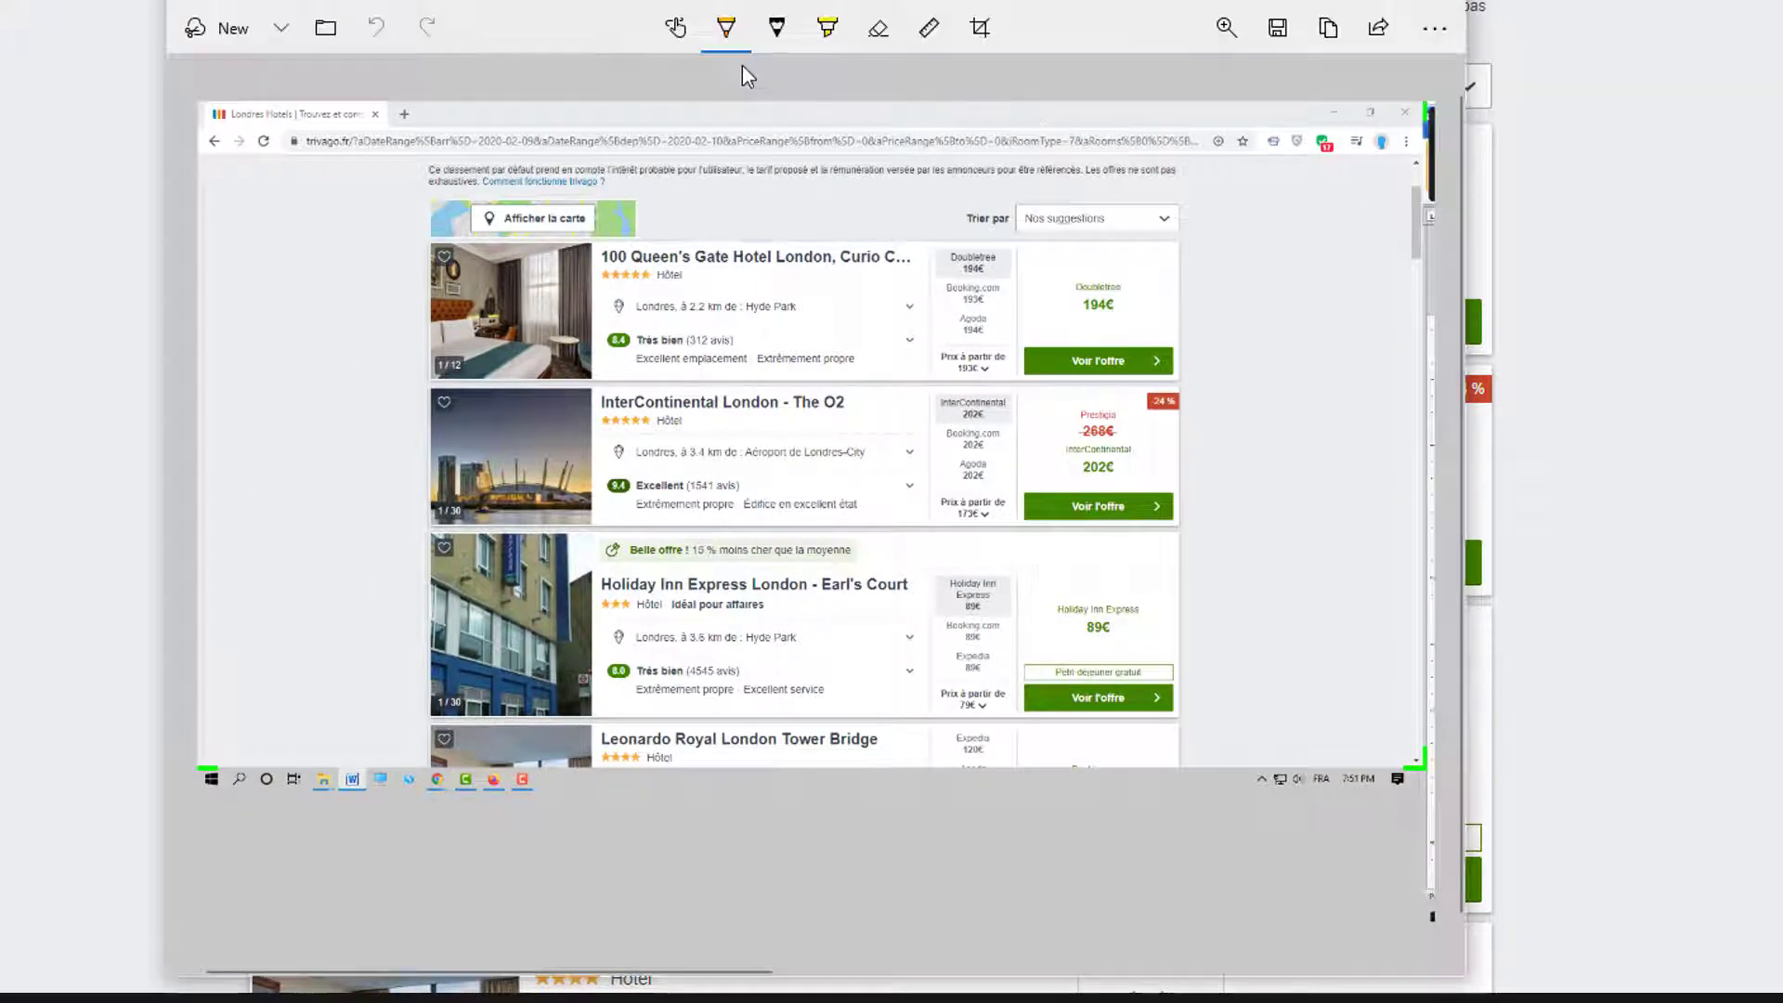
Set the ballpoint pen to dark pink and circle the 100 Queen's Gate Hotel listing on the snip
{"action": "left_click", "coordinate": [726, 28]}
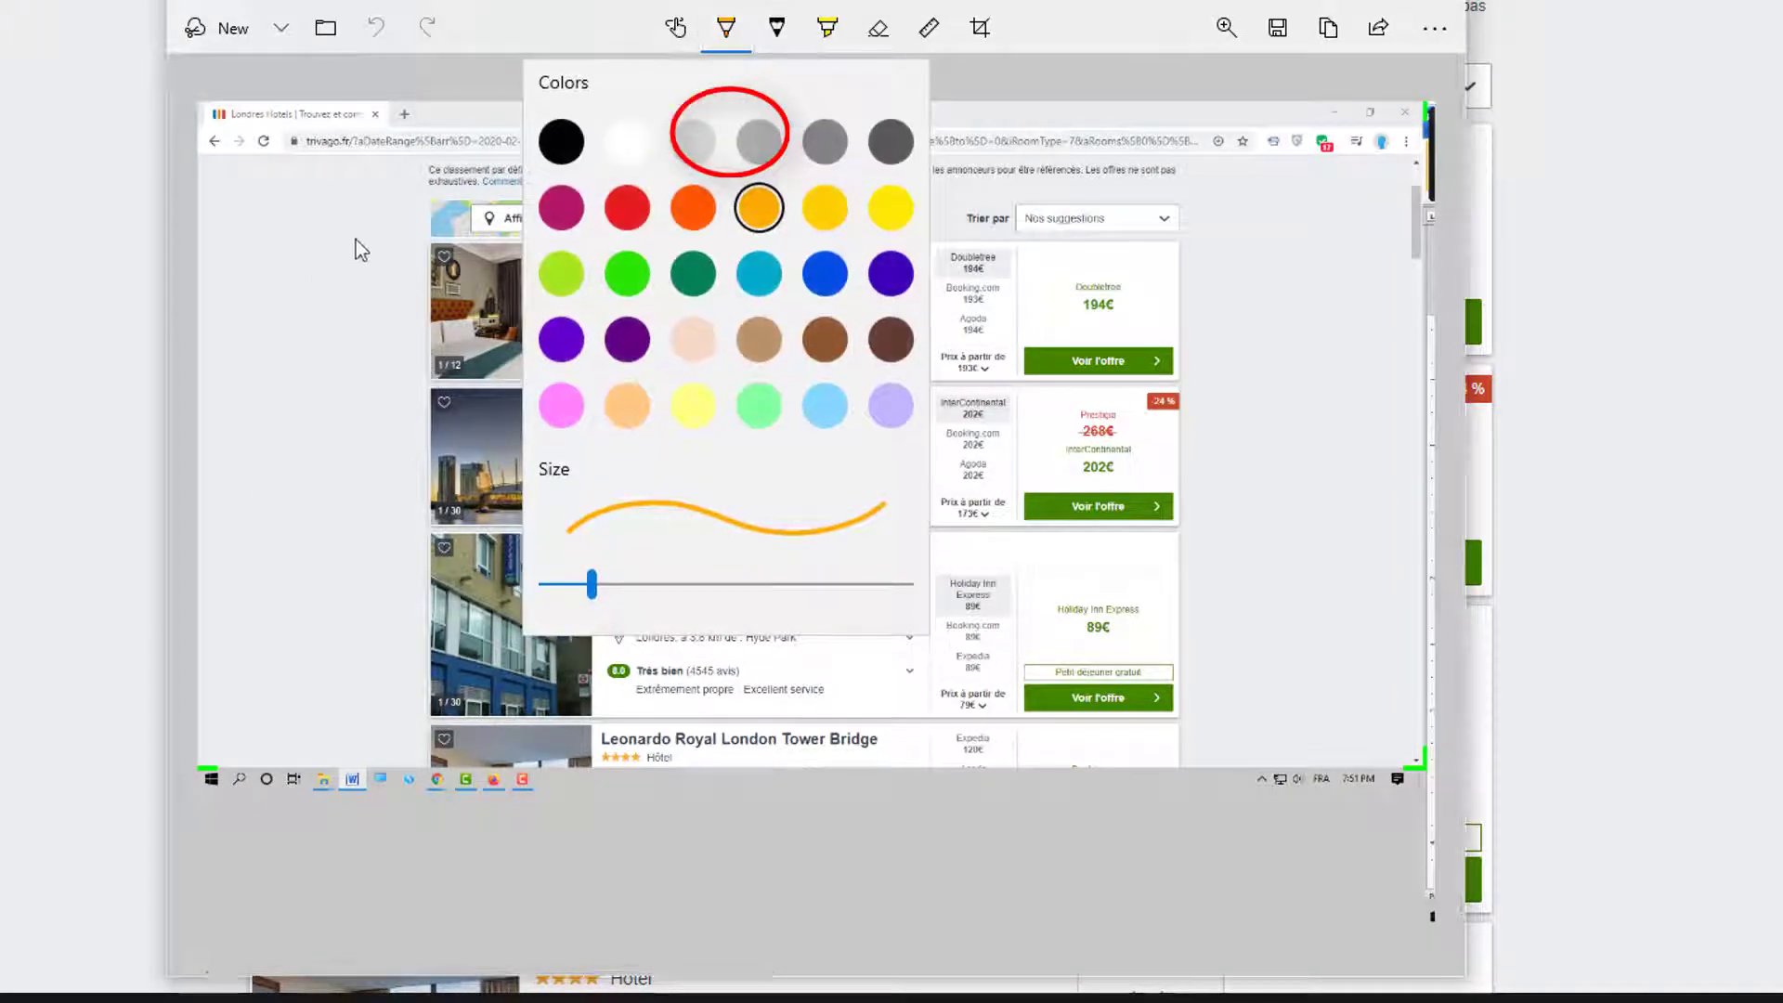
{"action": "left_click", "coordinate": [561, 207]}
{"action": "mouse_move", "coordinate": [377, 222]}
{"action": "left_mouse_down"}
{"action": "mouse_move", "coordinate": [1138, 239]}
{"action": "mouse_move", "coordinate": [982, 388]}
{"action": "mouse_move", "coordinate": [381, 364]}
{"action": "mouse_move", "coordinate": [377, 227]}
{"action": "left_mouse_up"}
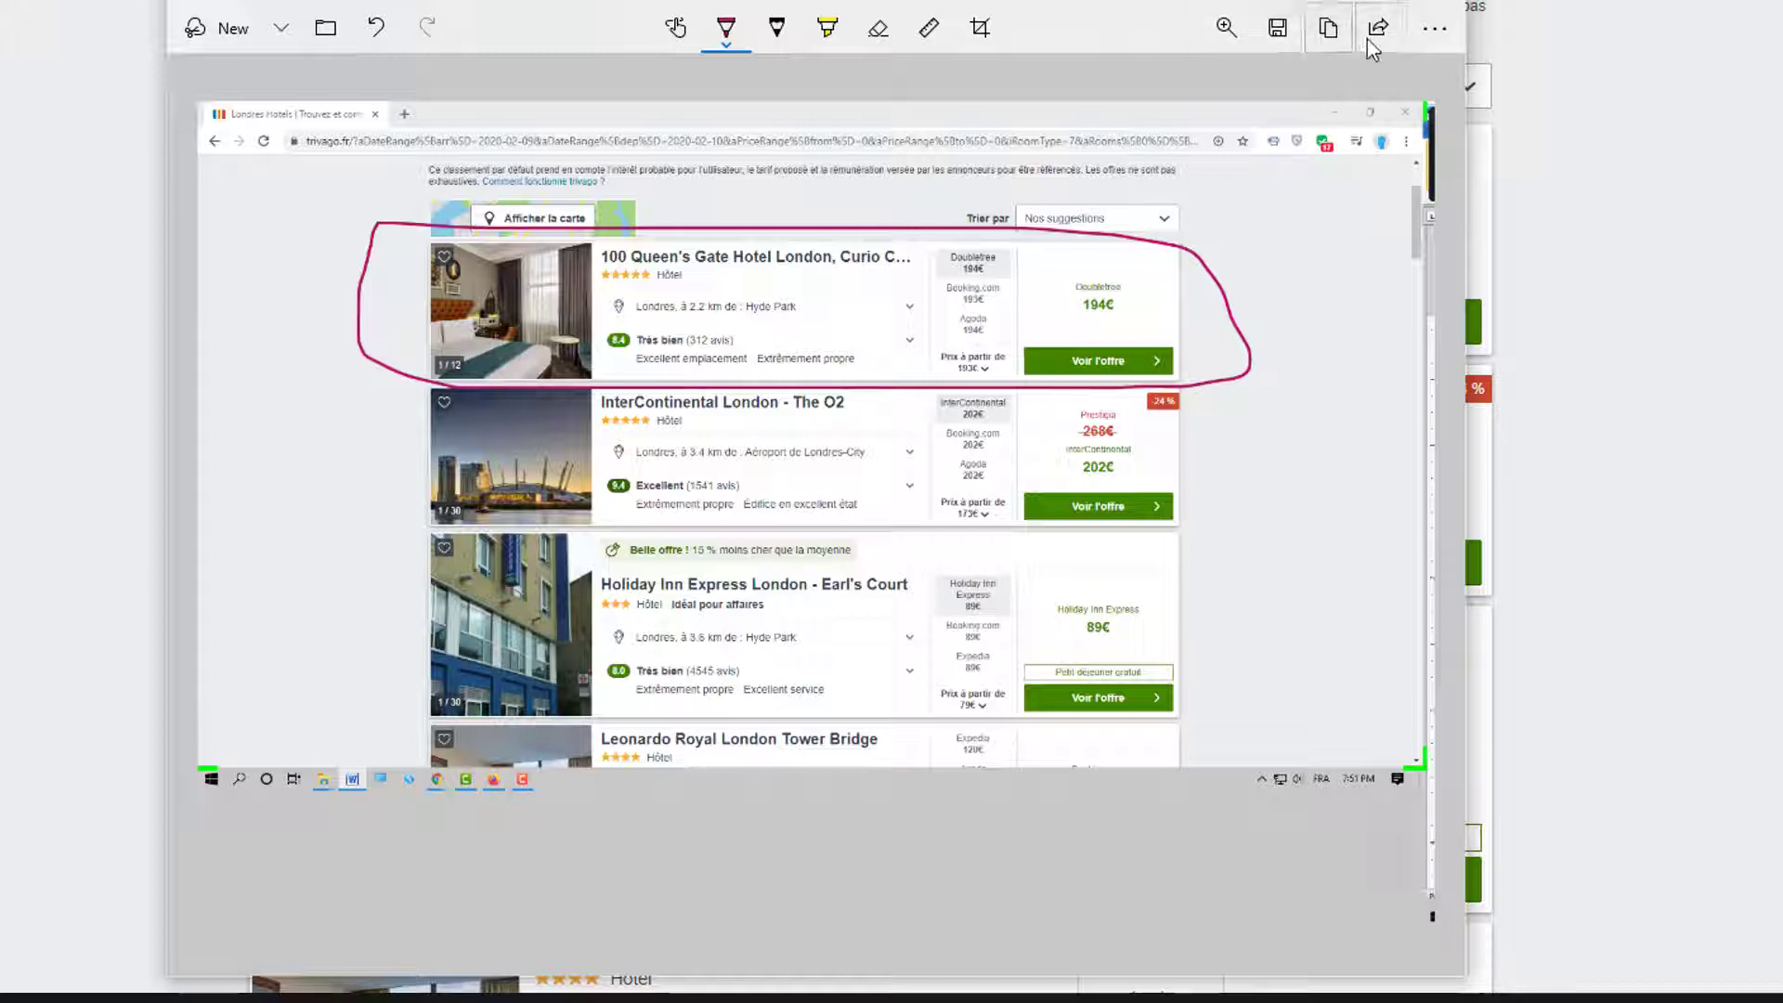
Copy the marked-up snip to the clipboard and close the snip editor
{"action": "left_click", "coordinate": [1330, 42]}
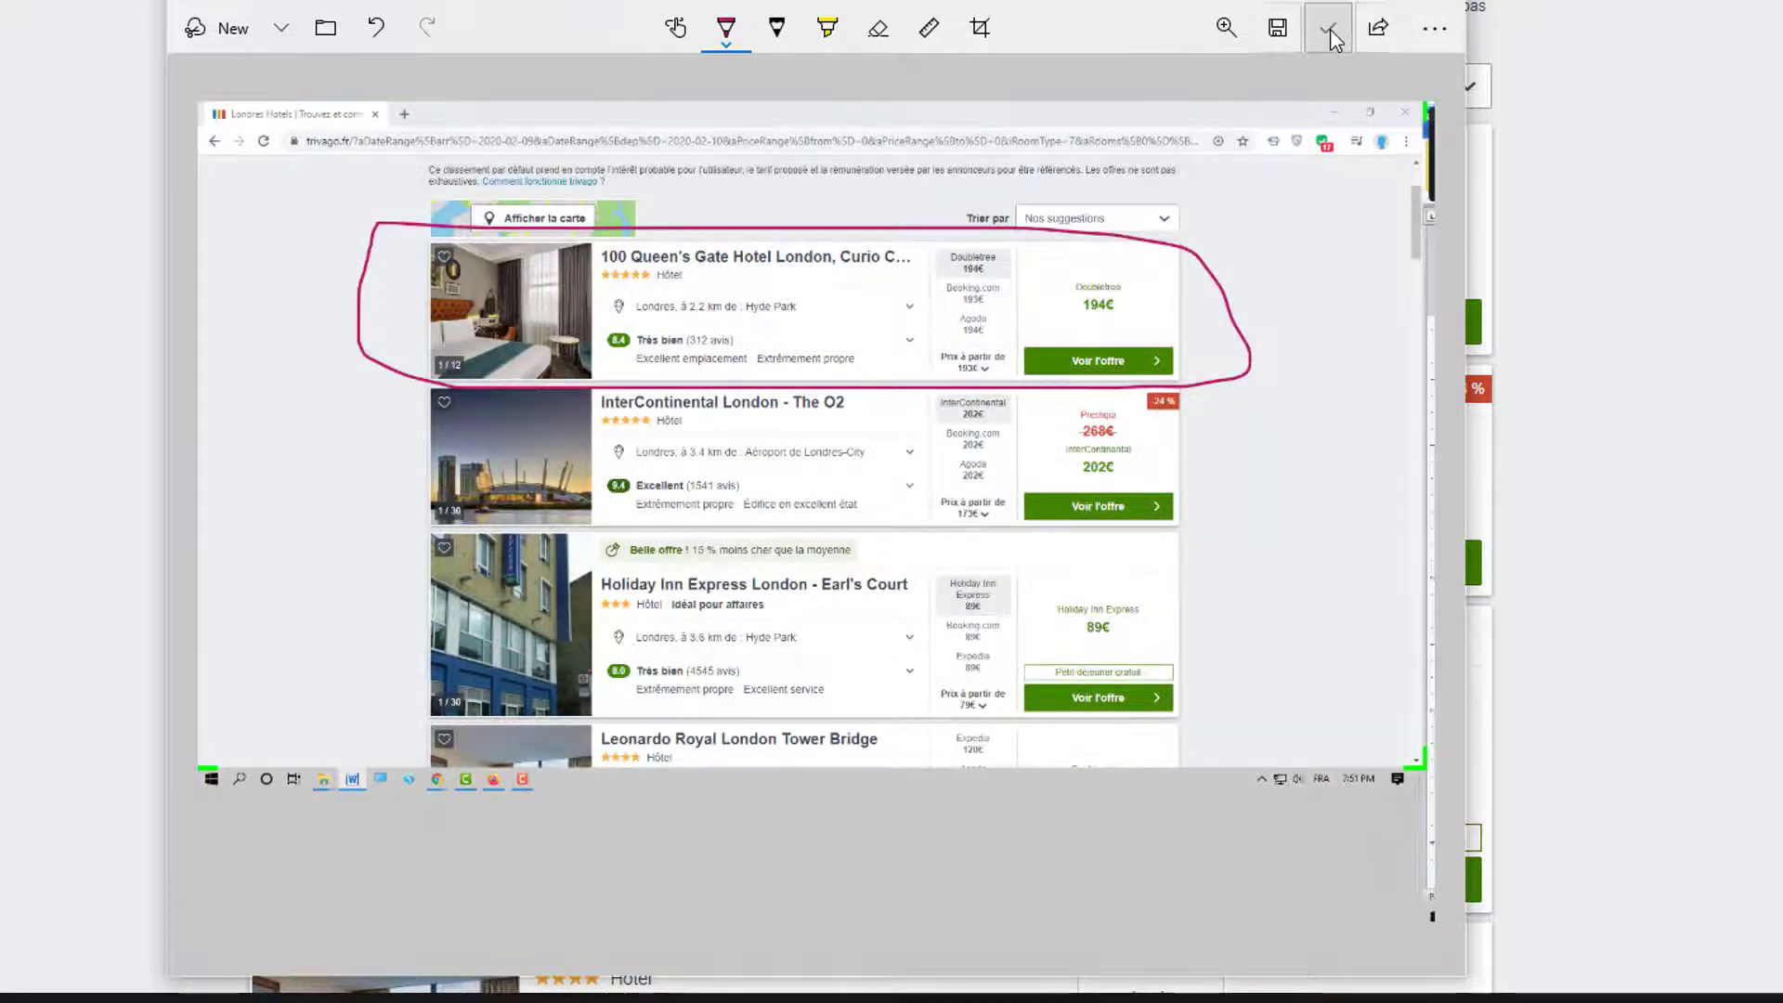
{"action": "left_click", "coordinate": [1444, 4]}
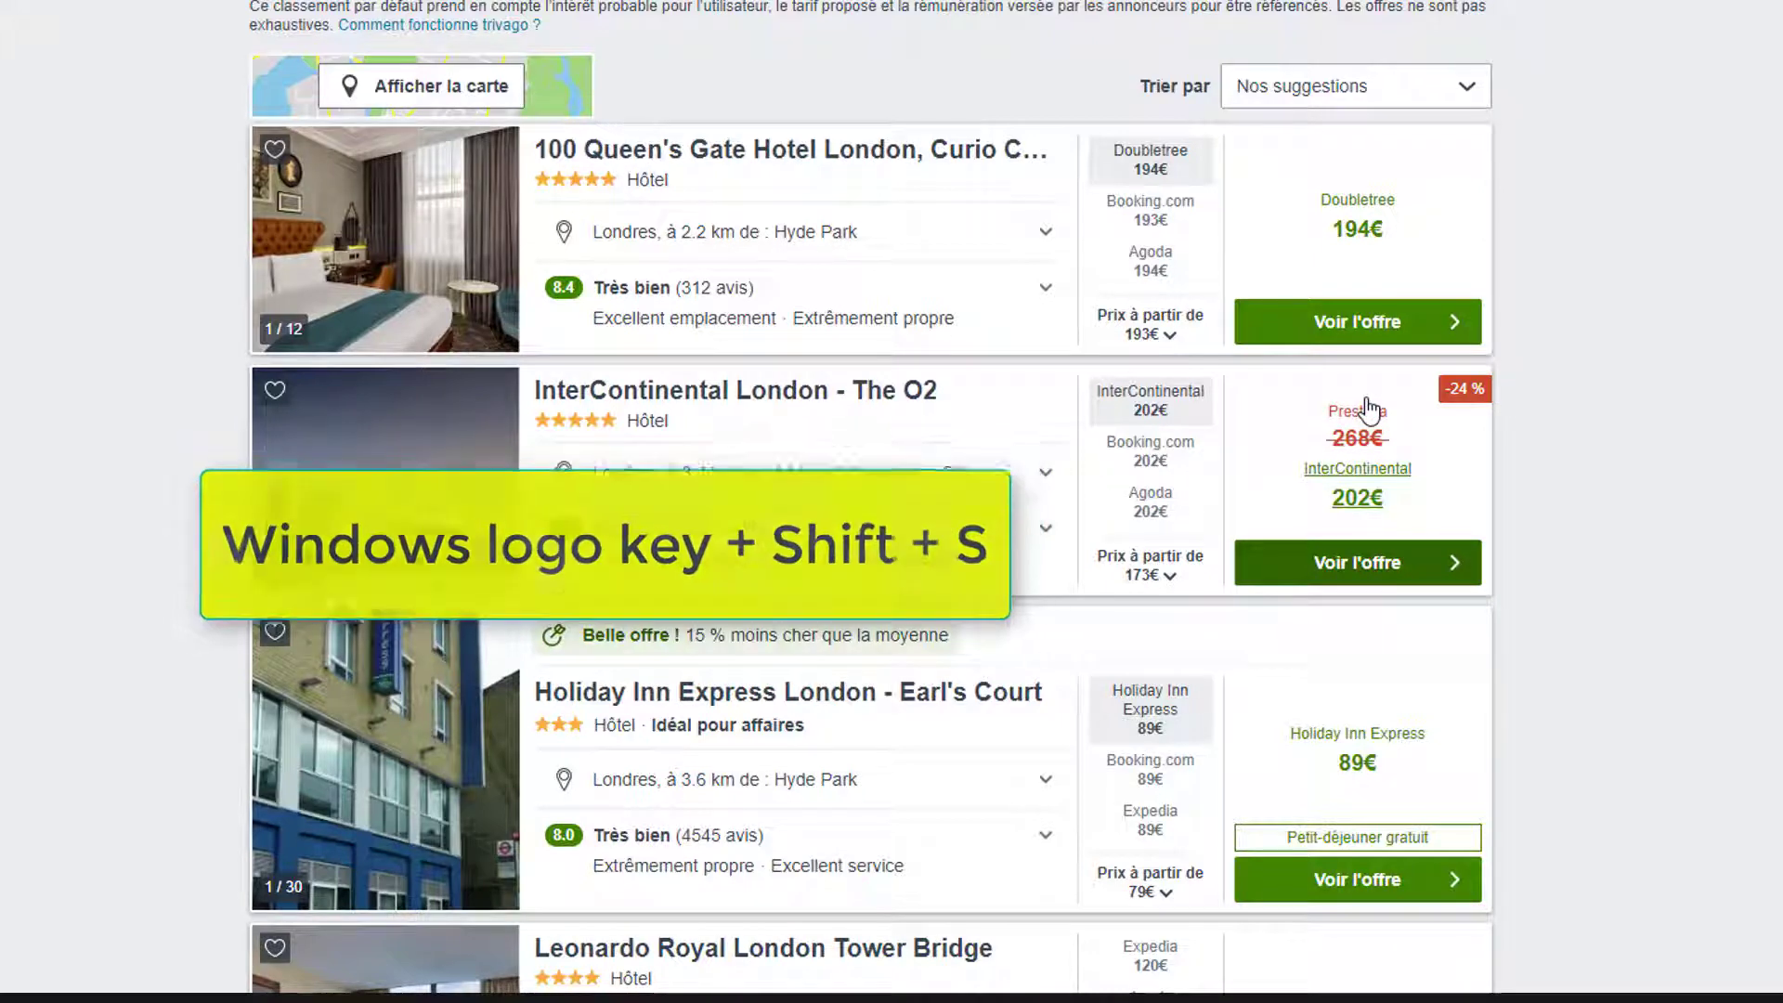
Capture a rectangular snip around the 100 Queen's Gate Hotel listing
{"action": "key", "text": "super+shift+s"}
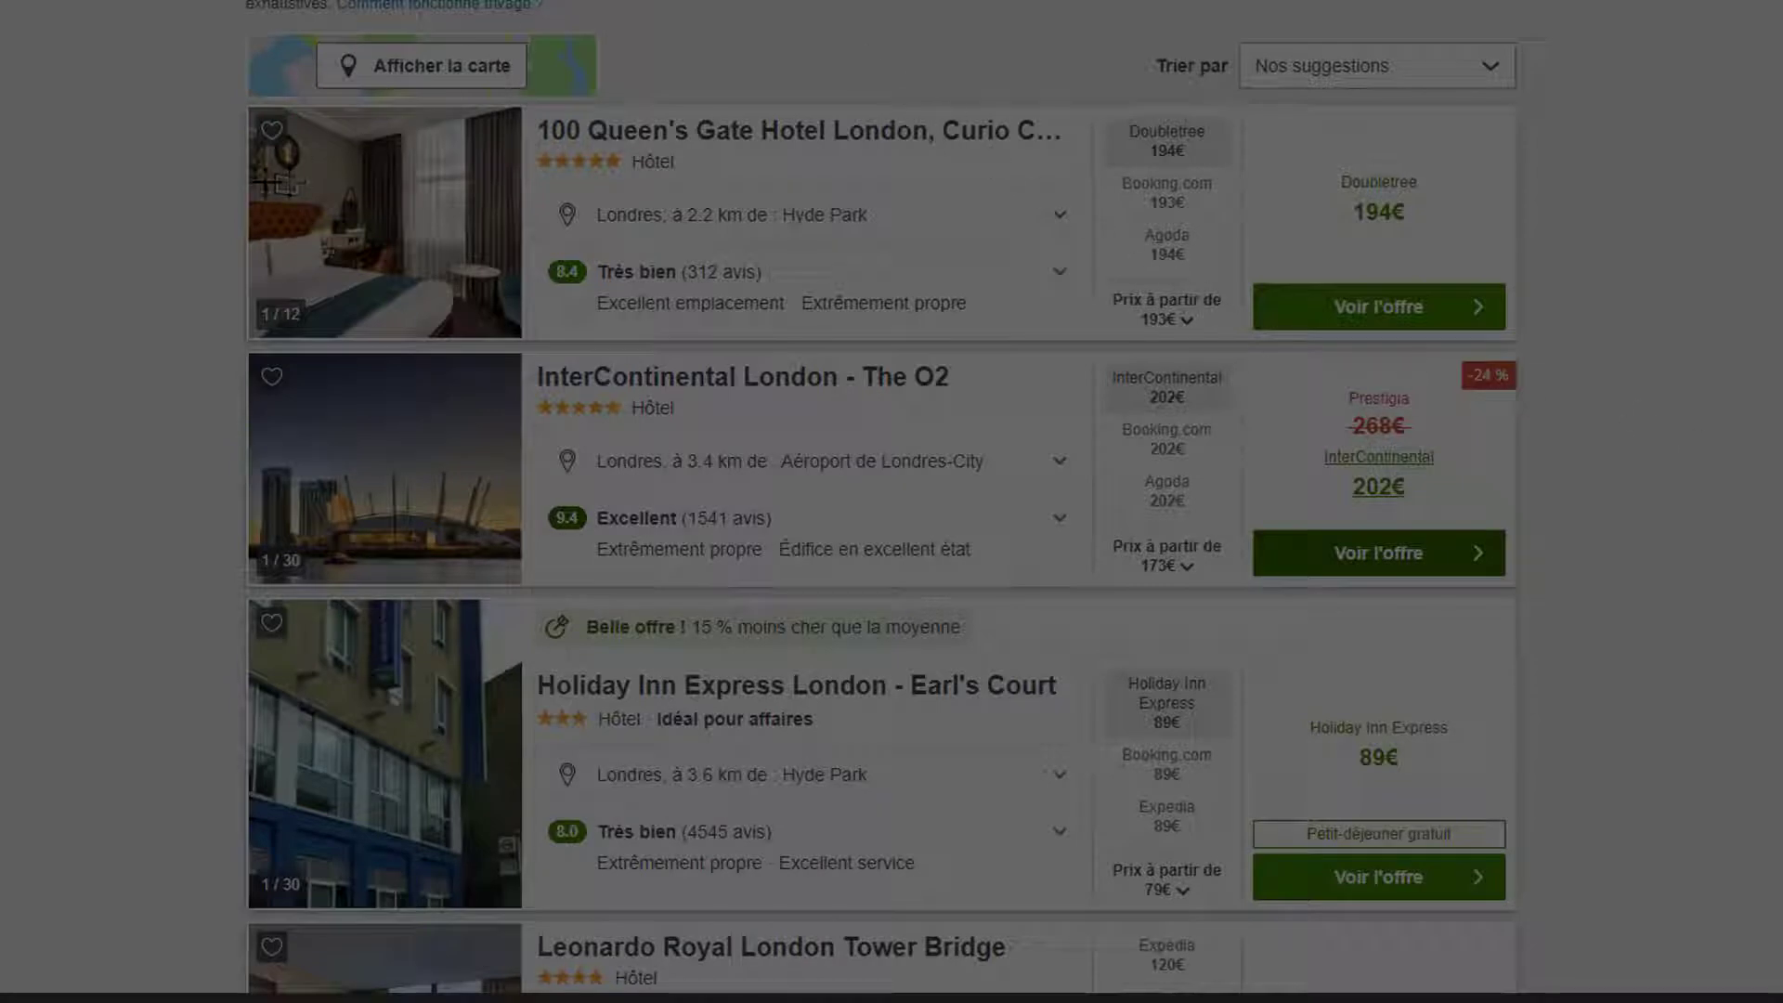
{"action": "left_click_drag", "start_coordinate": [212, 112], "coordinate": [1579, 351]}
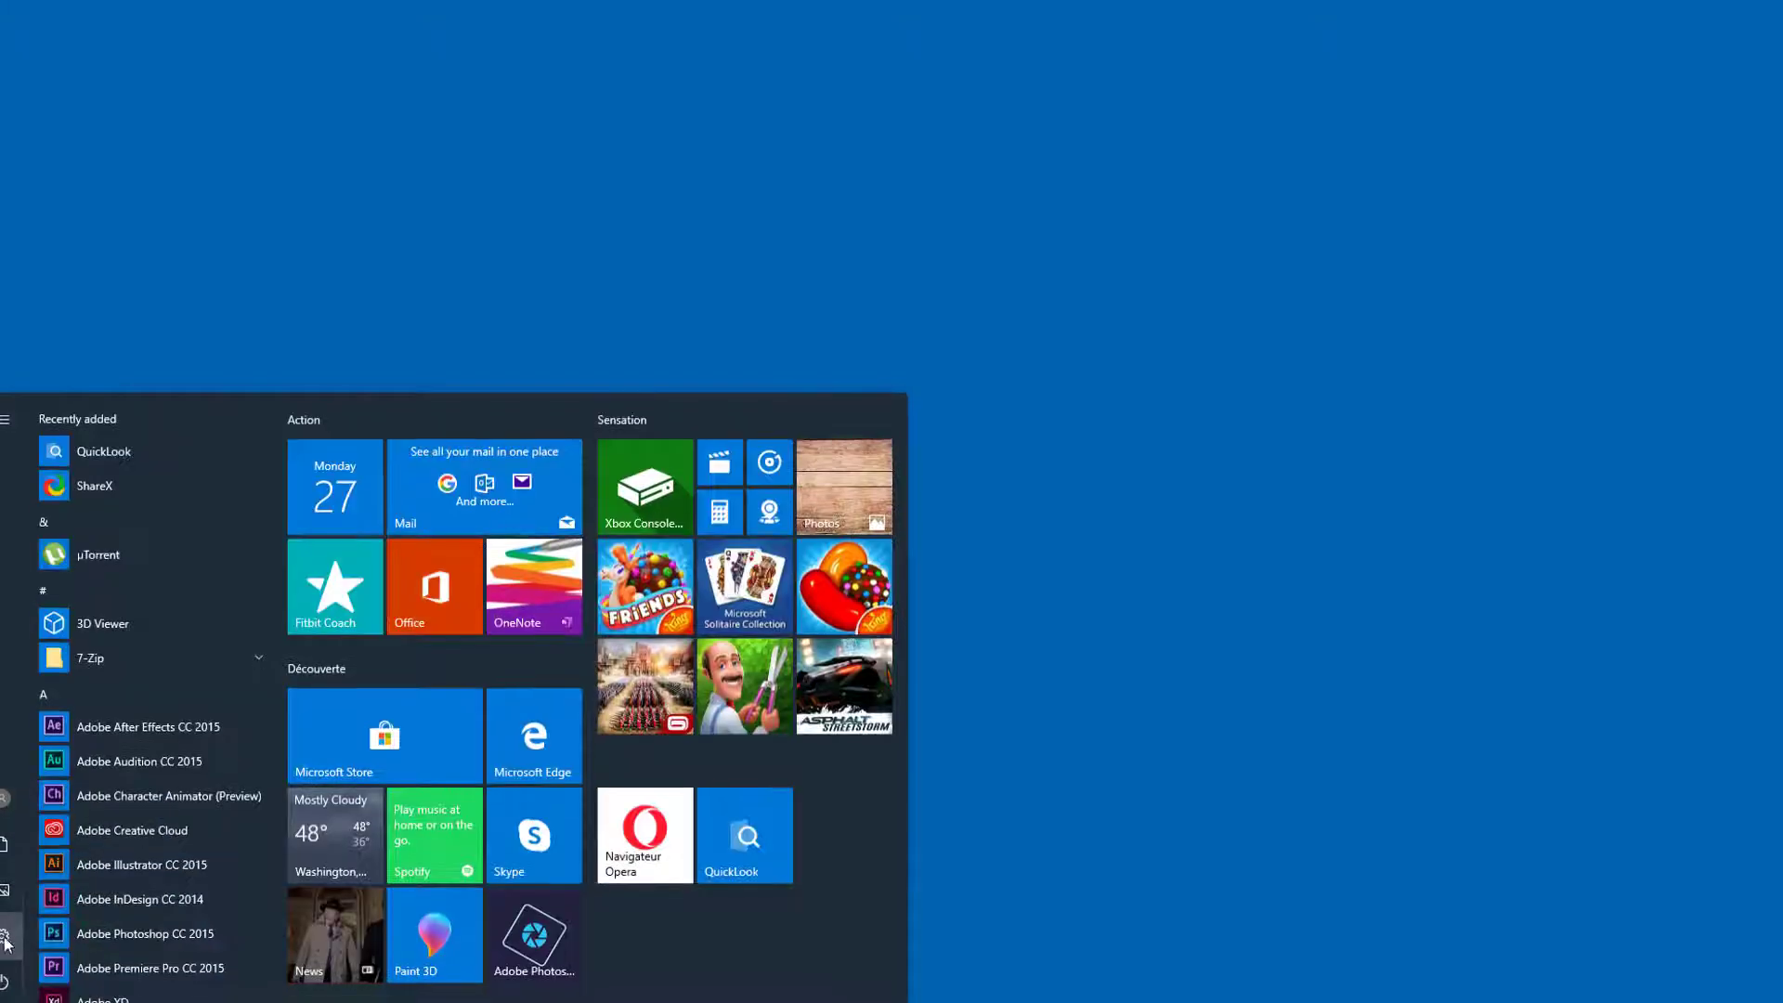
Open the Colors page of the Windows Personalization settings and set the color choice to Custom
{"action": "left_click", "coordinate": [6, 944]}
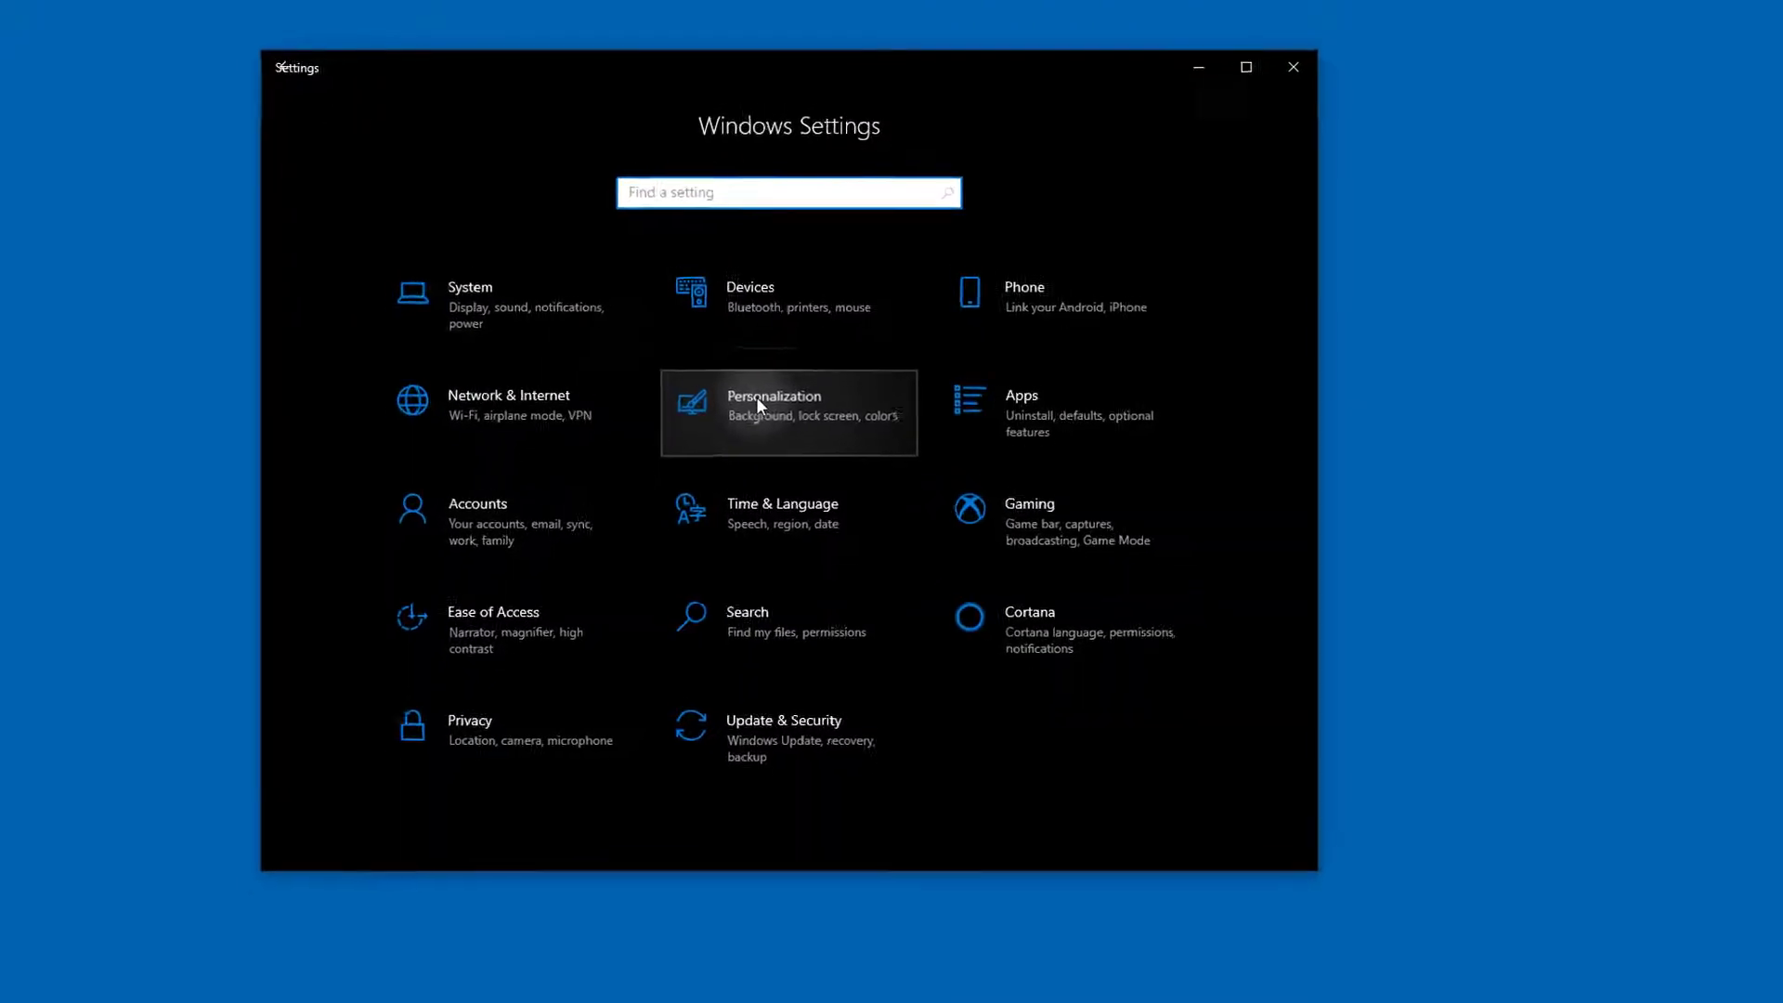
{"action": "left_click", "coordinate": [765, 376]}
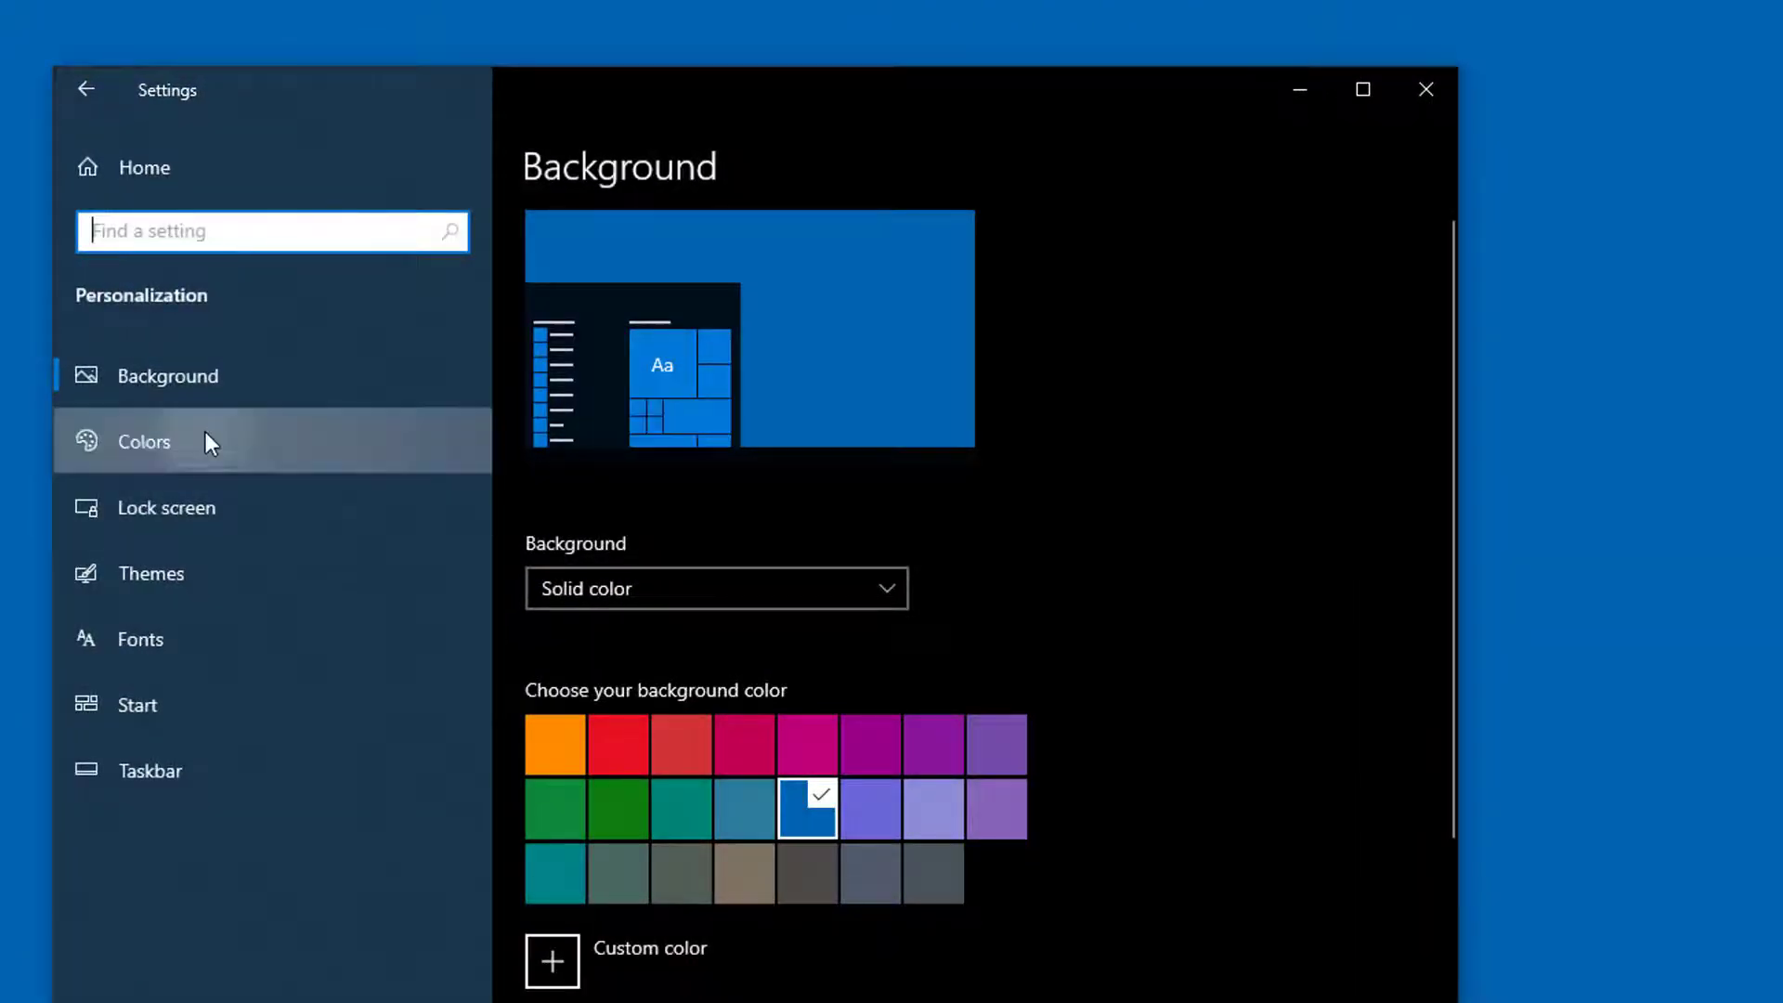
{"action": "left_click", "coordinate": [206, 438]}
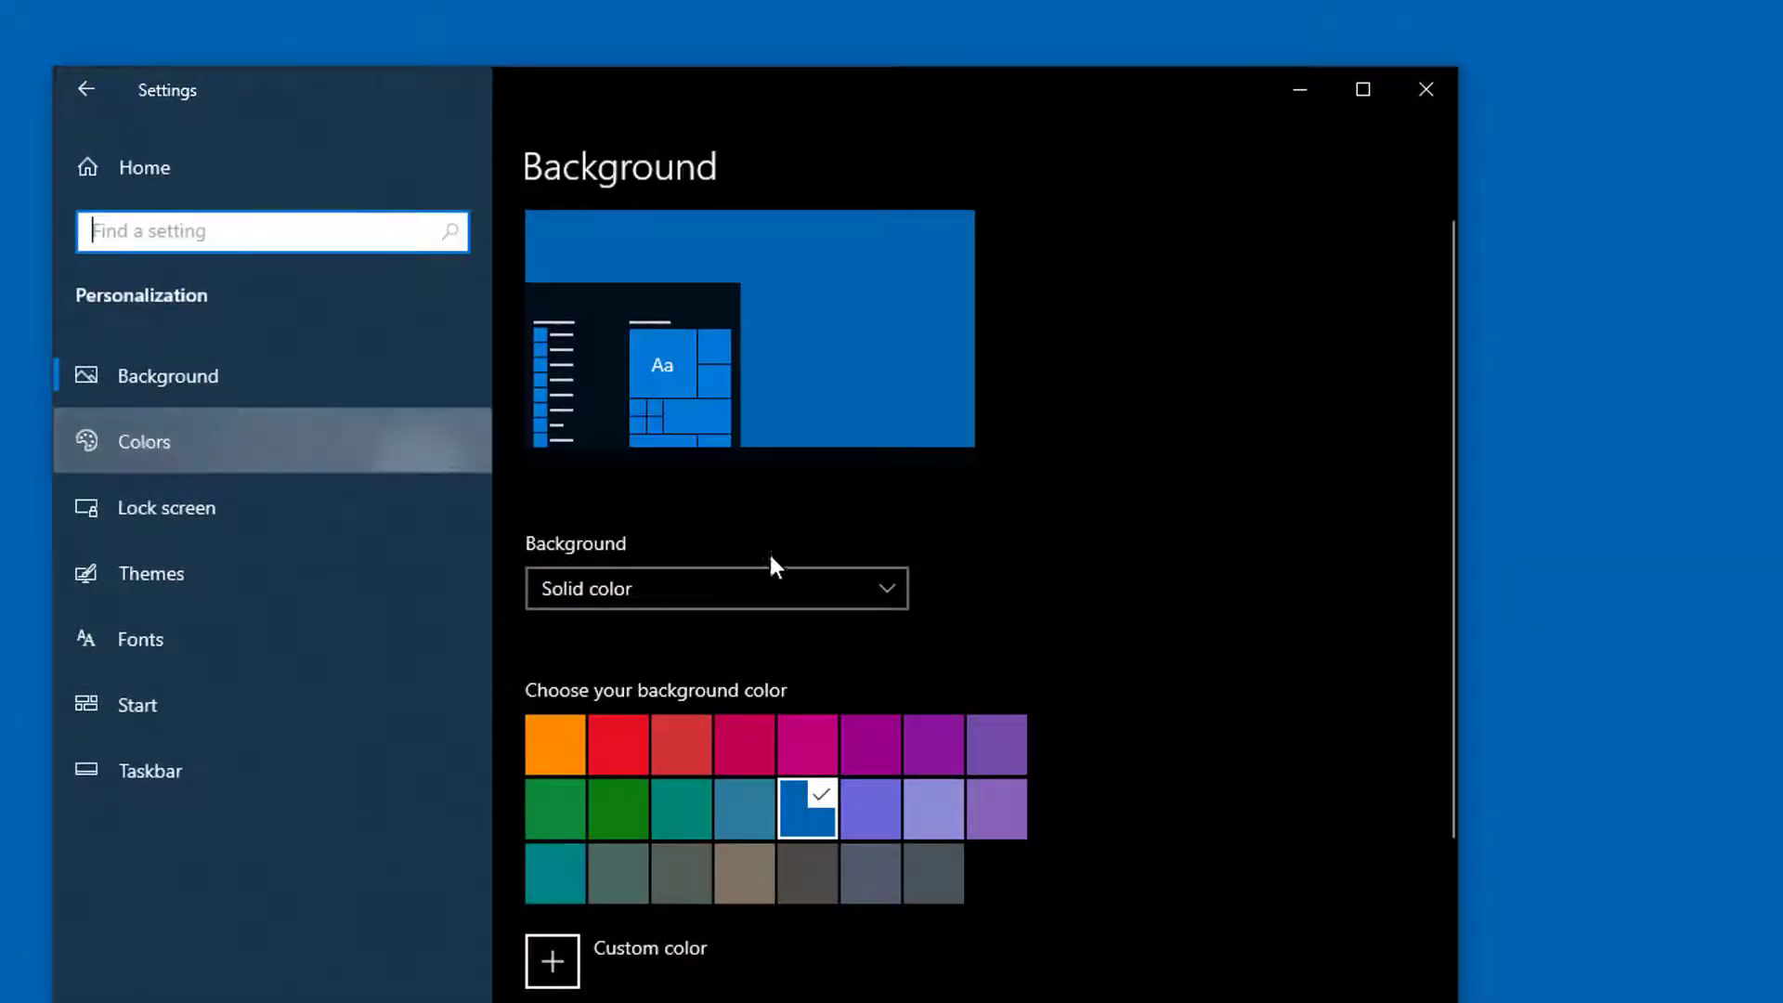
{"action": "left_click", "coordinate": [768, 591]}
{"action": "left_click", "coordinate": [765, 641]}
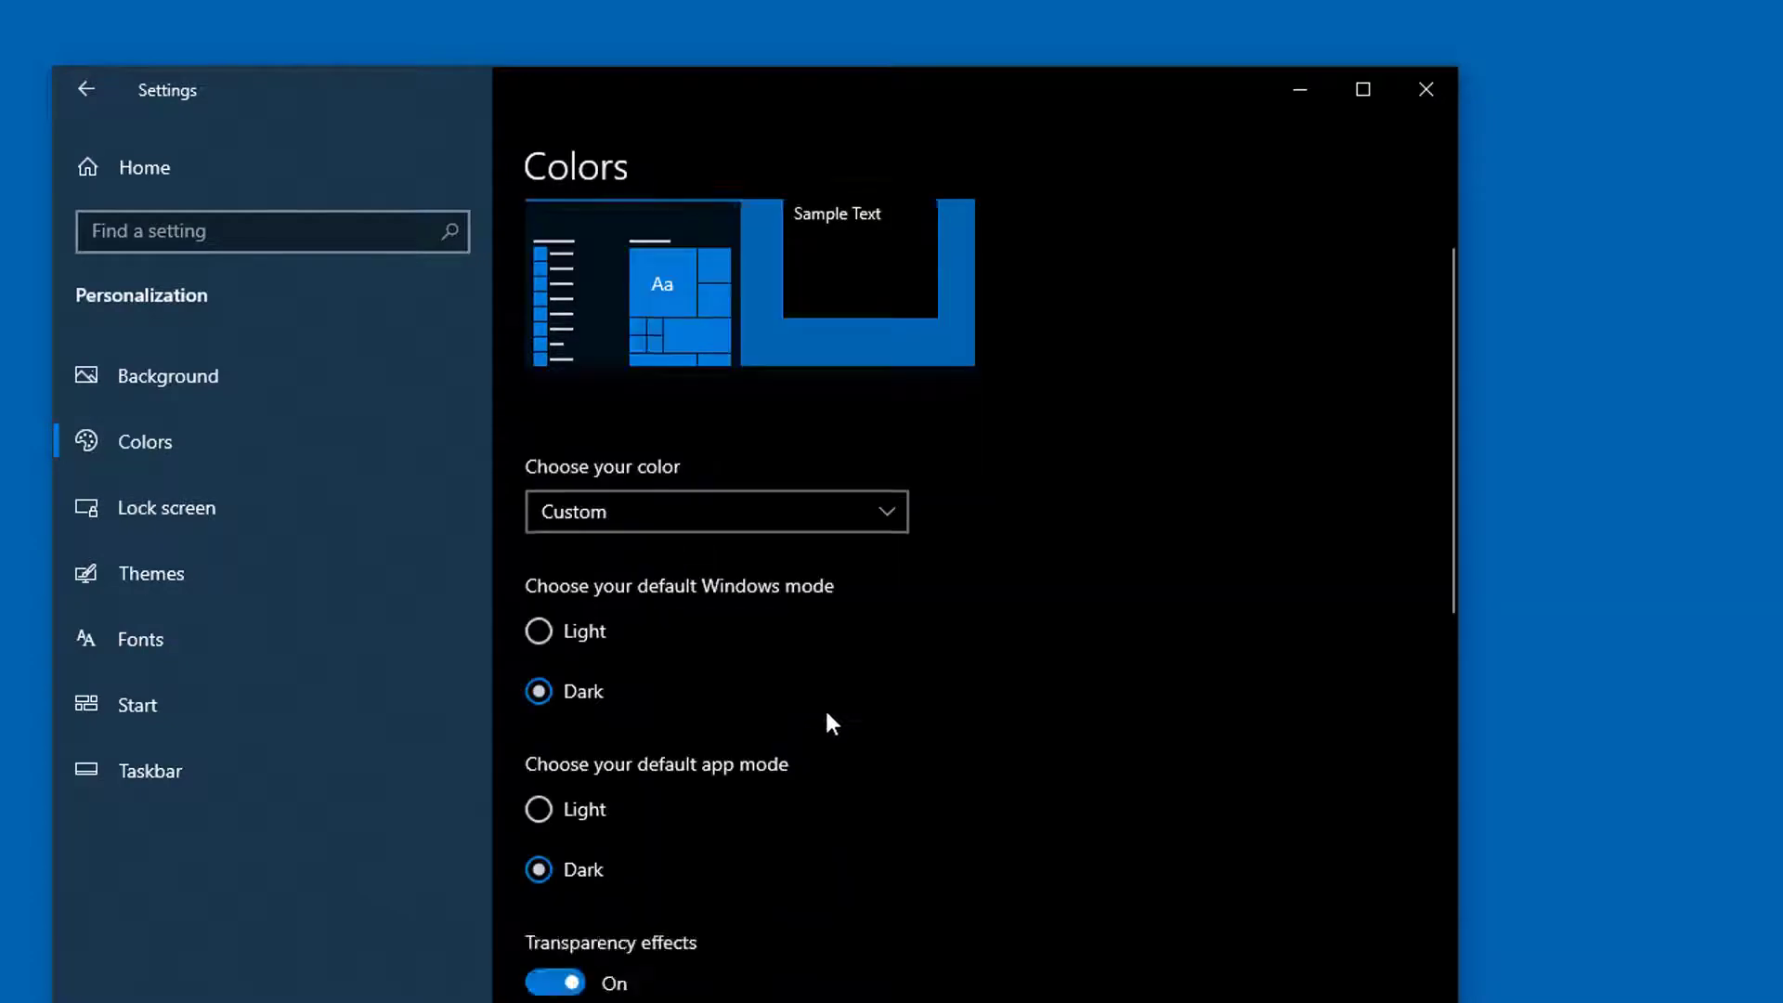
Set the default Windows mode to Light and preview it on the Start menu
{"action": "scroll", "coordinate": [702, 418], "scroll_direction": "down", "scroll_amount": 3}
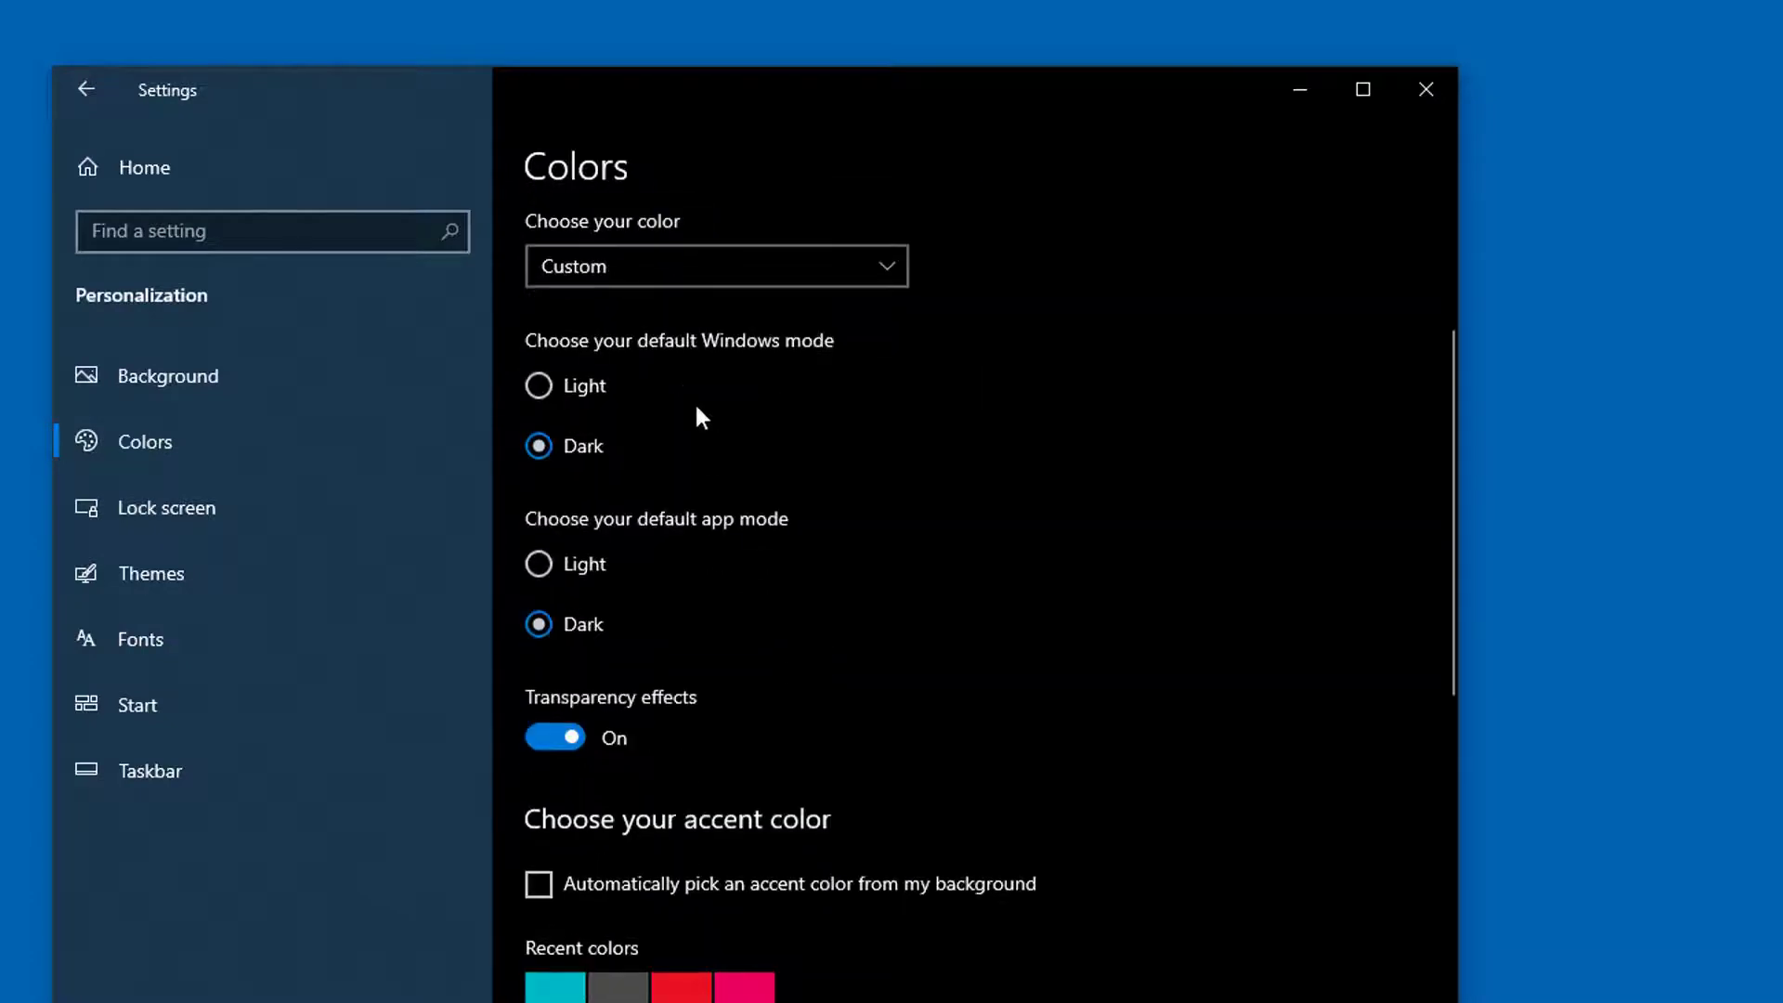
{"action": "left_click", "coordinate": [541, 384]}
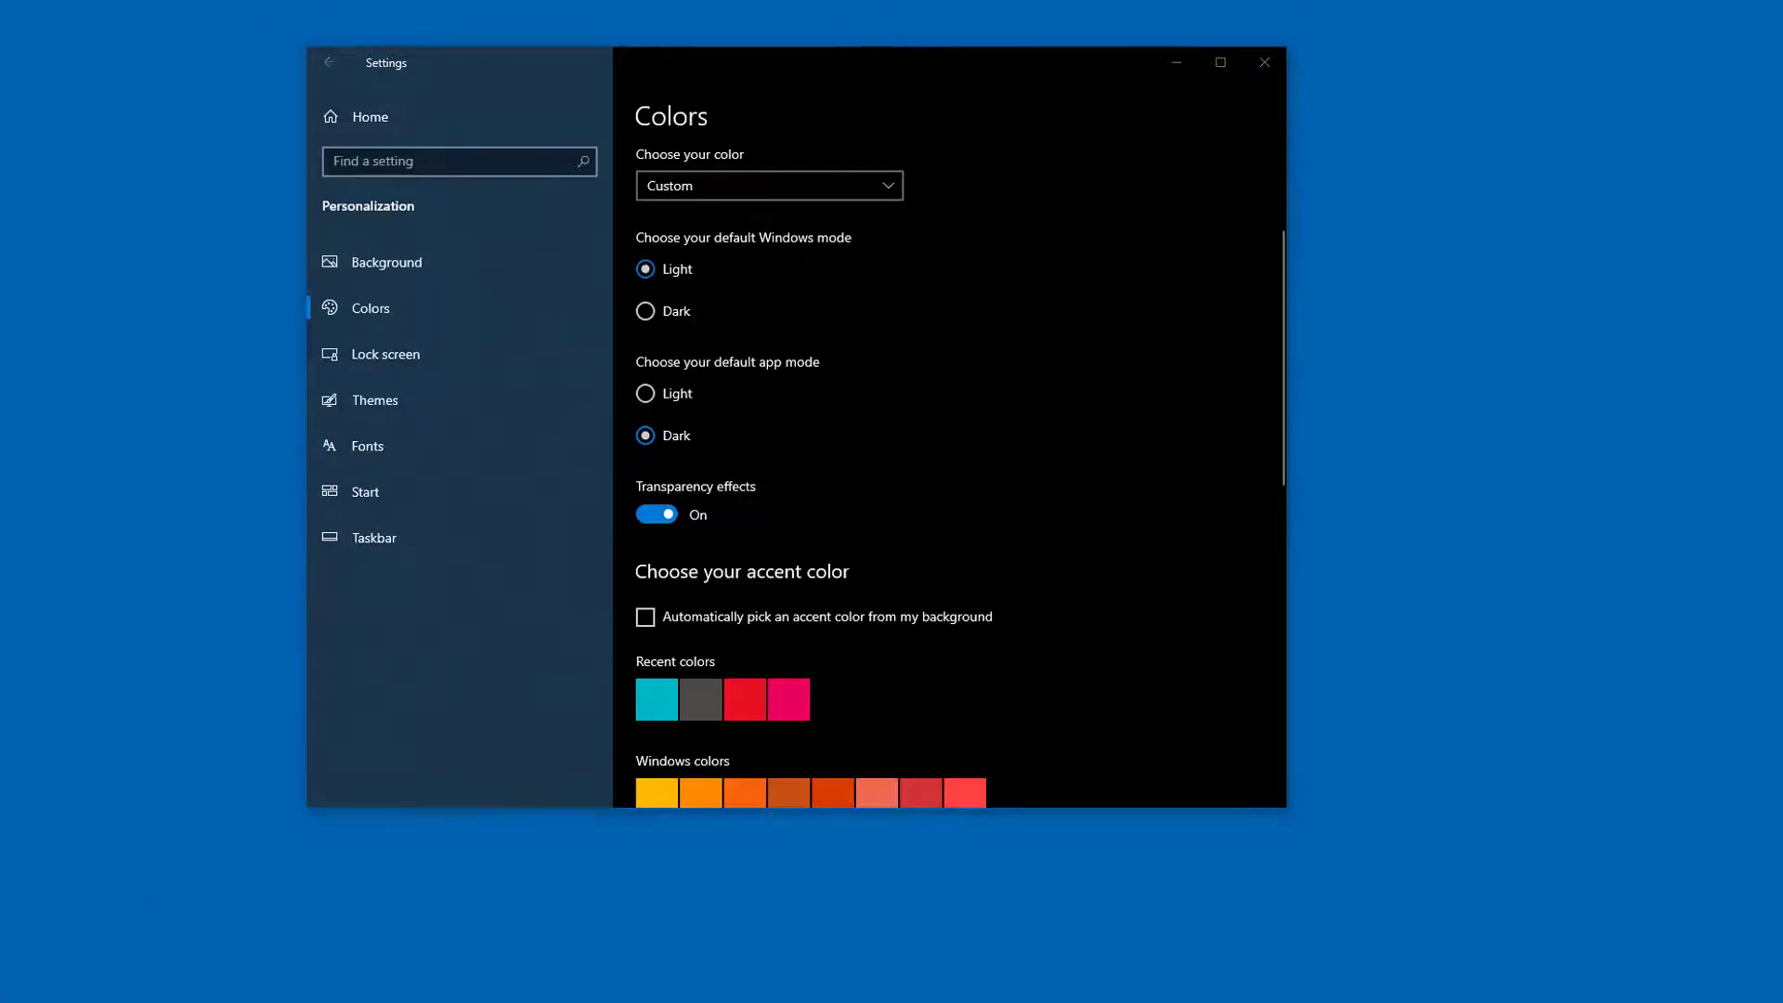
{"action": "key", "text": "super"}
{"action": "key", "text": "super"}
Set the default app mode to Light and preview it in a File Explorer window
{"action": "left_click", "coordinate": [644, 393]}
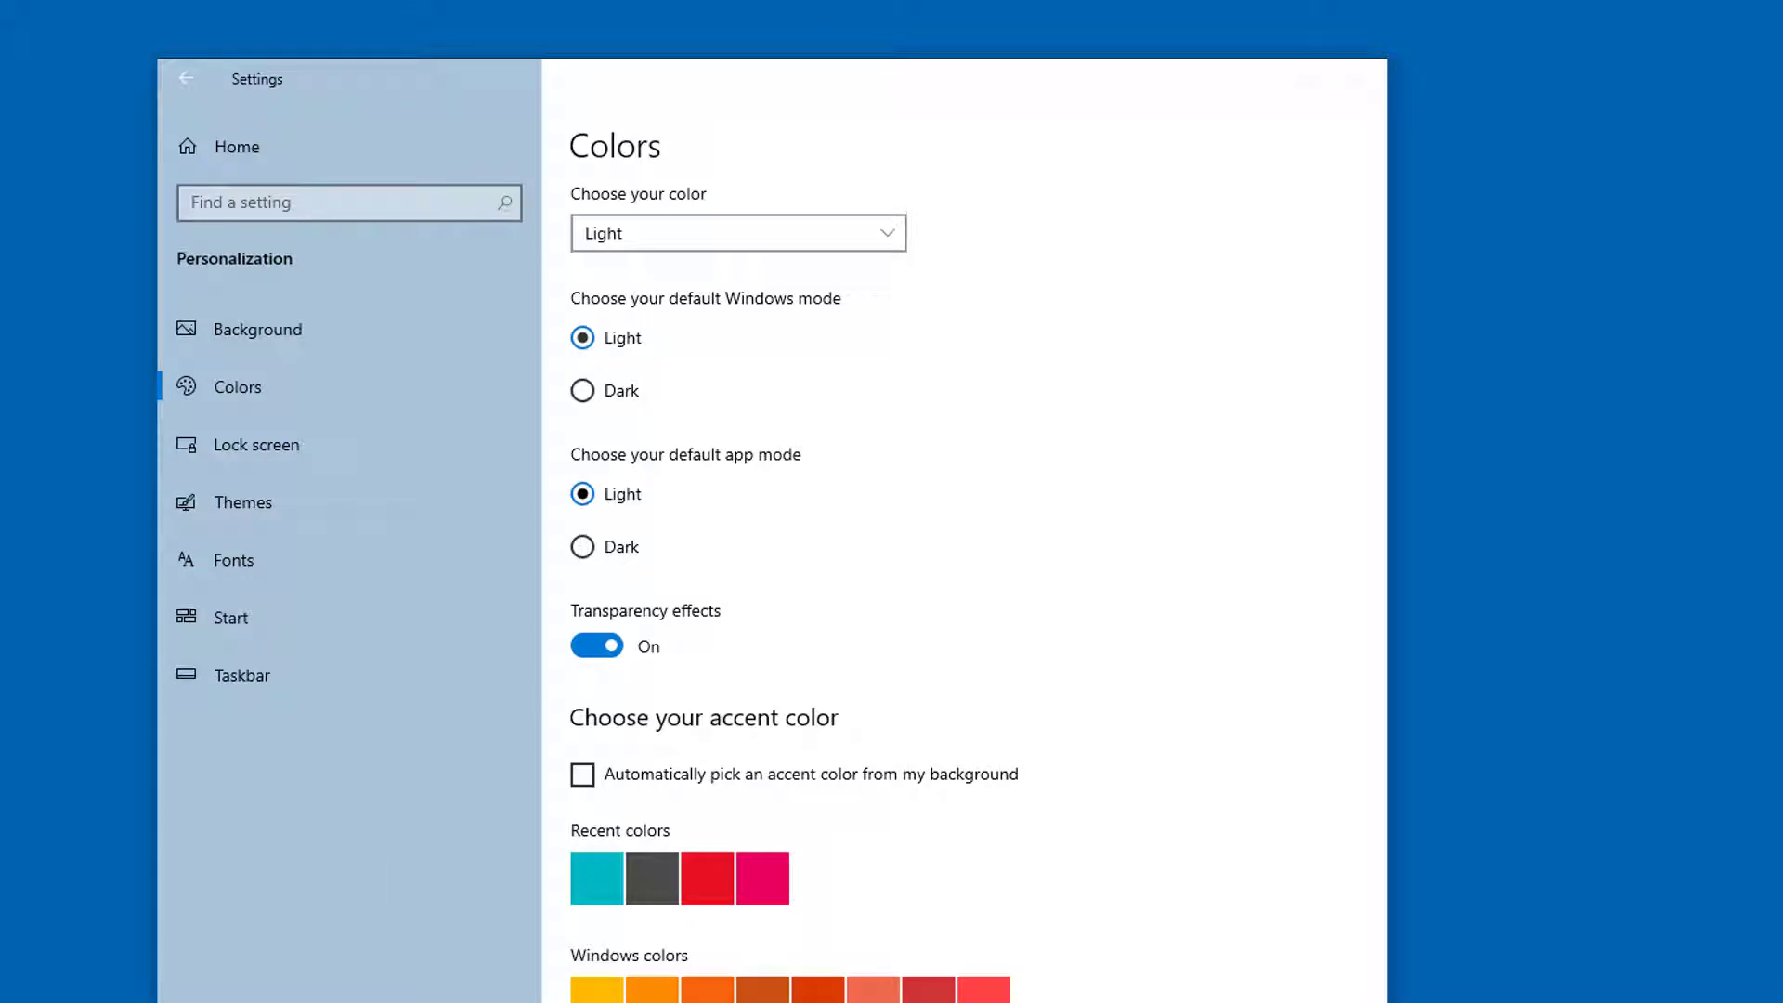
{"action": "key", "text": "super+e"}
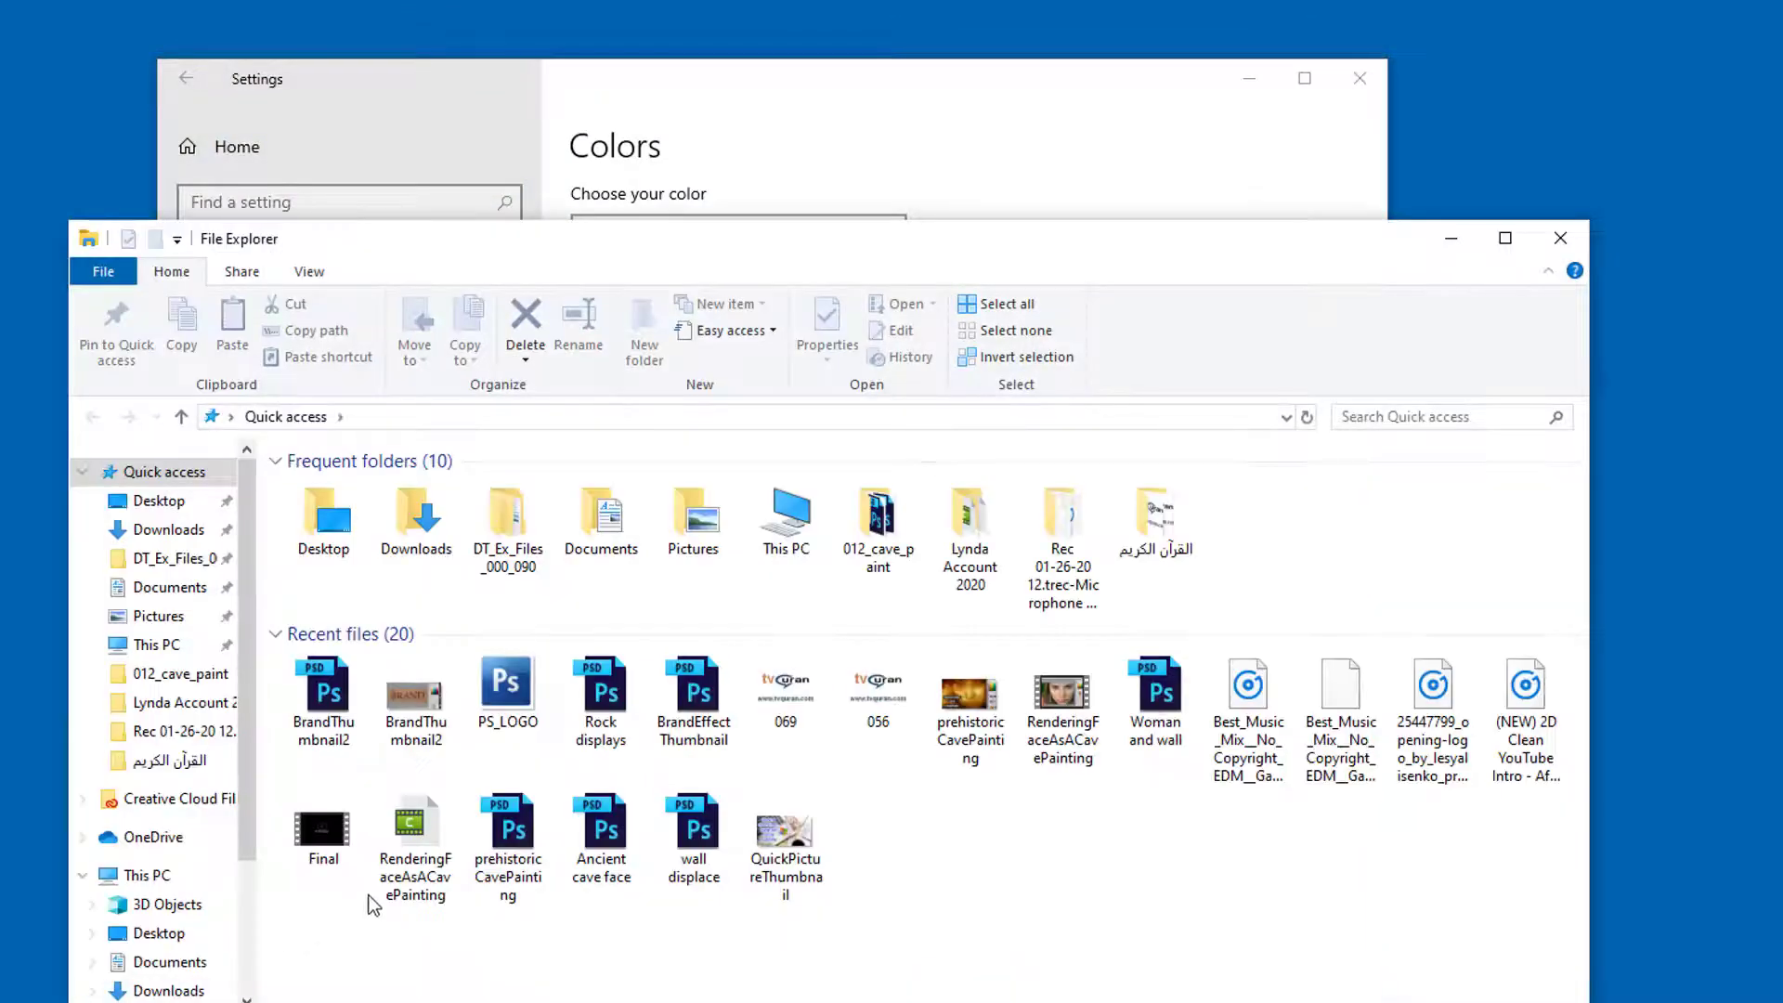
{"action": "left_click", "coordinate": [1564, 240]}
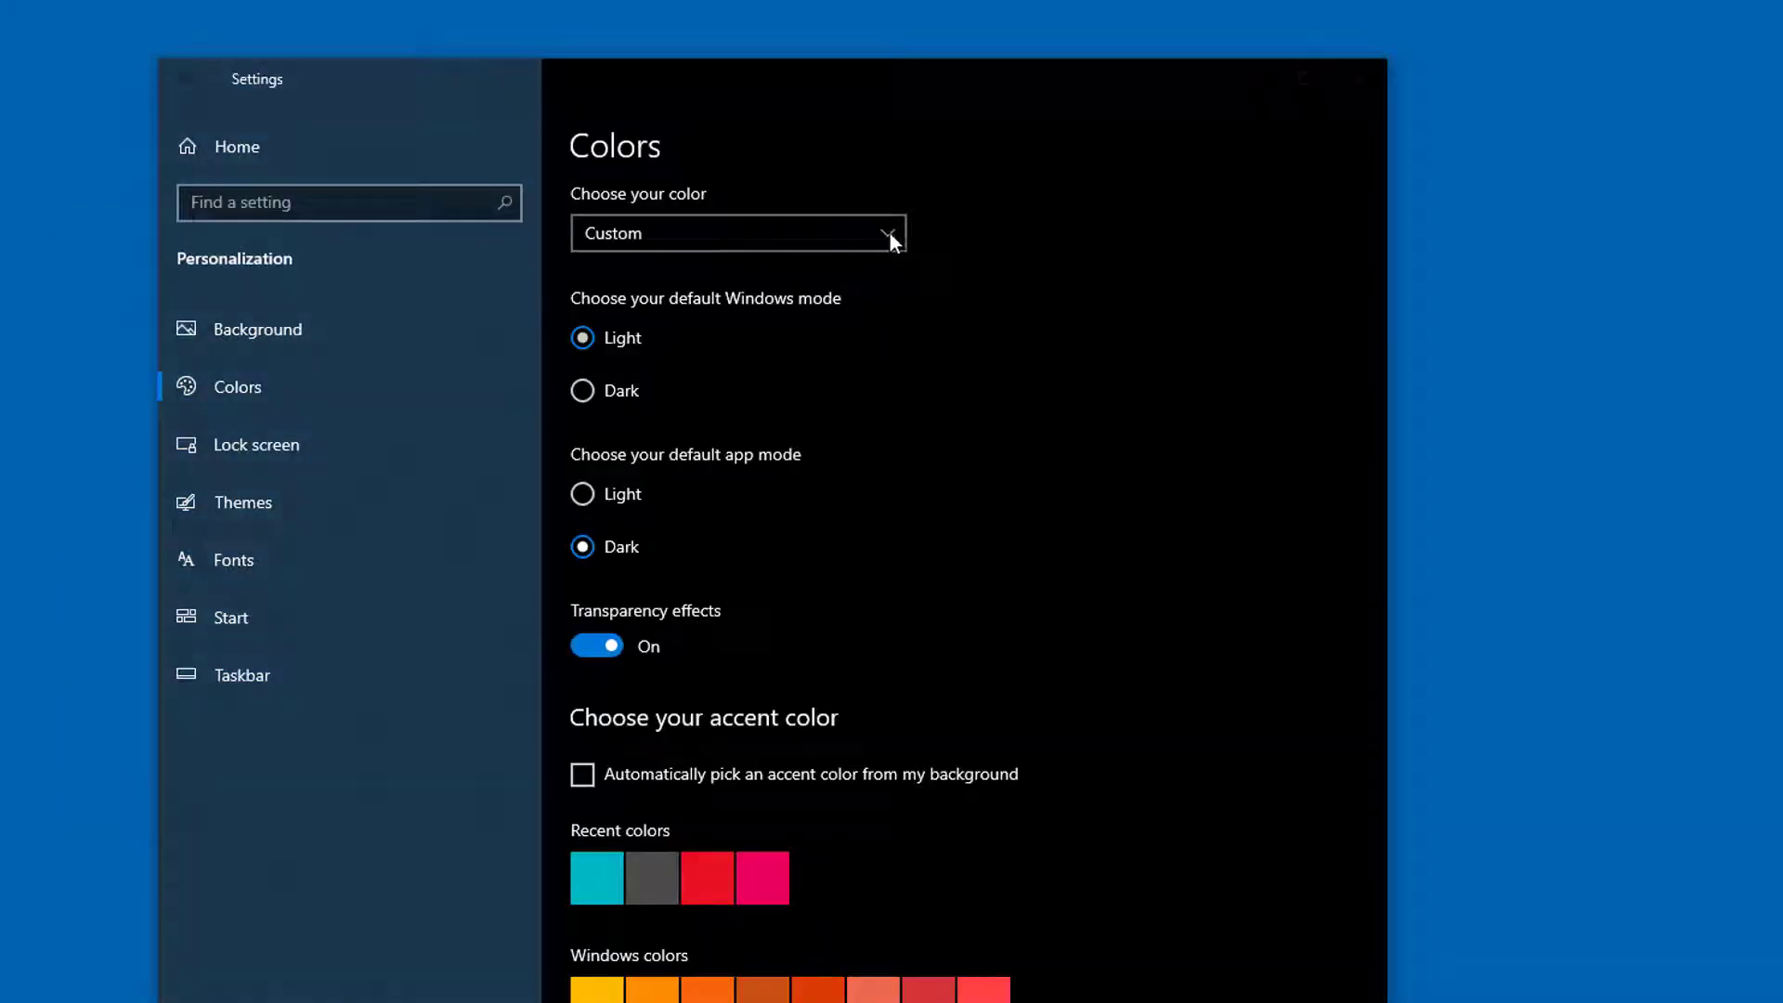
Set the overall color choice to Light
{"action": "left_click", "coordinate": [889, 232]}
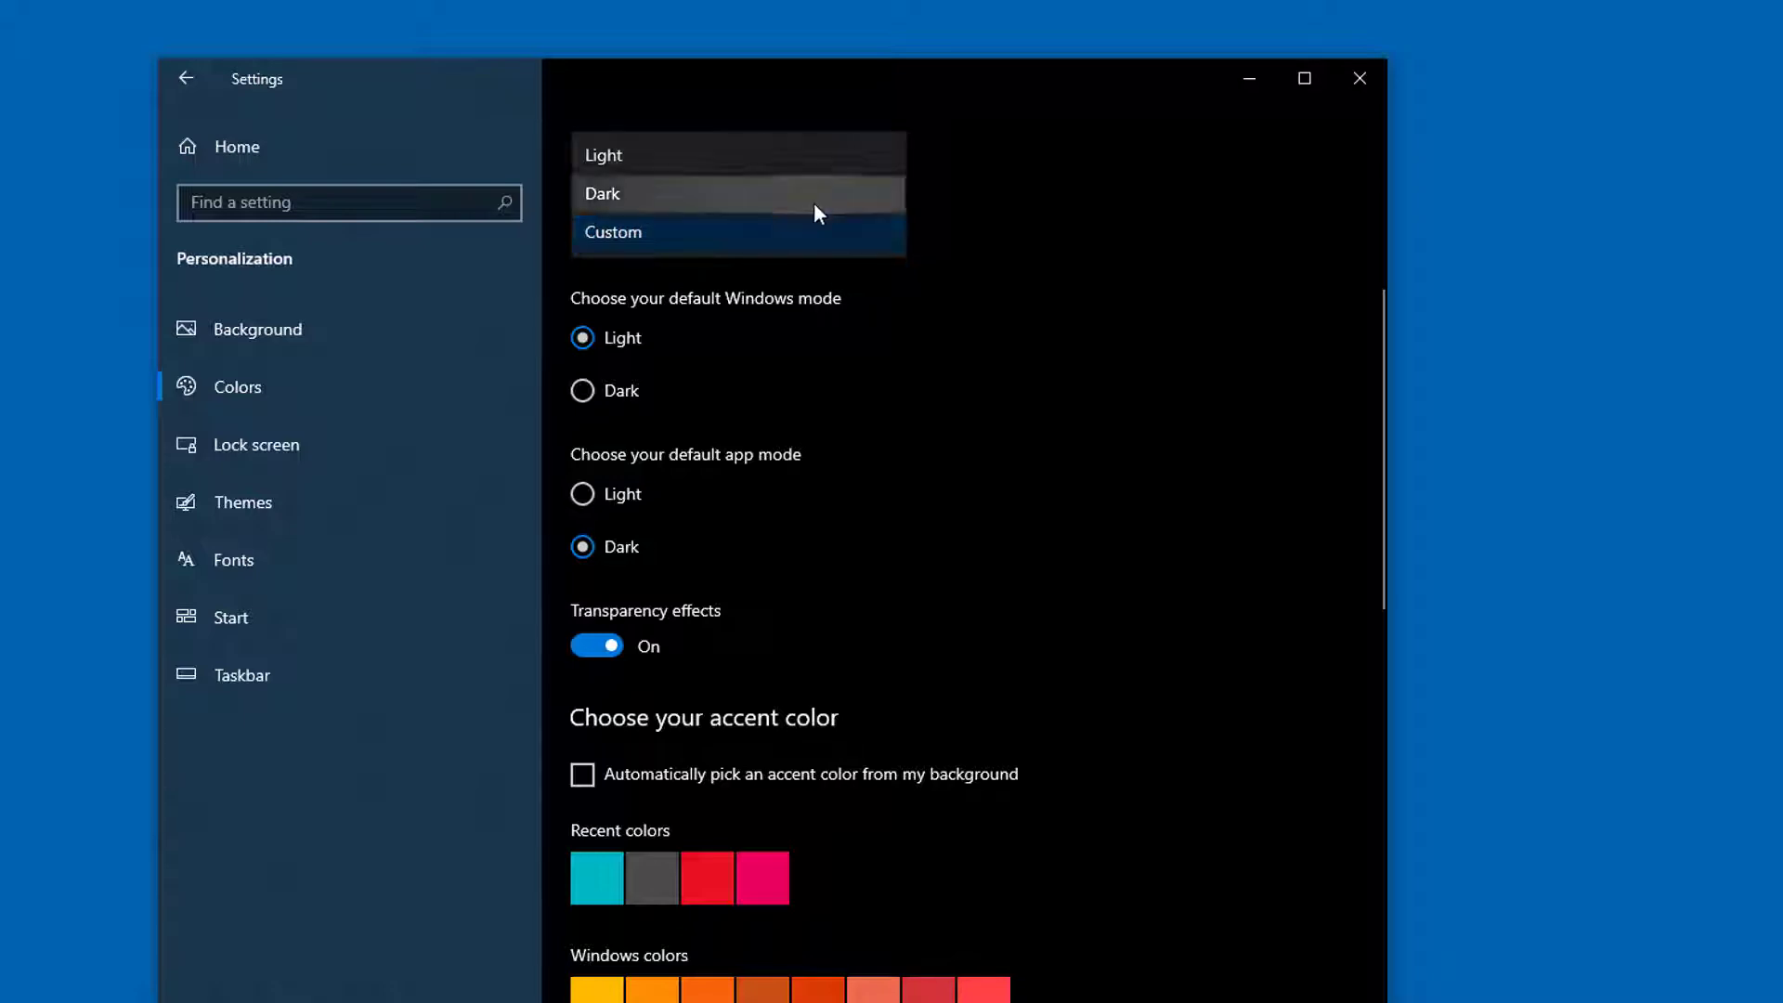
{"action": "left_click", "coordinate": [1005, 218]}
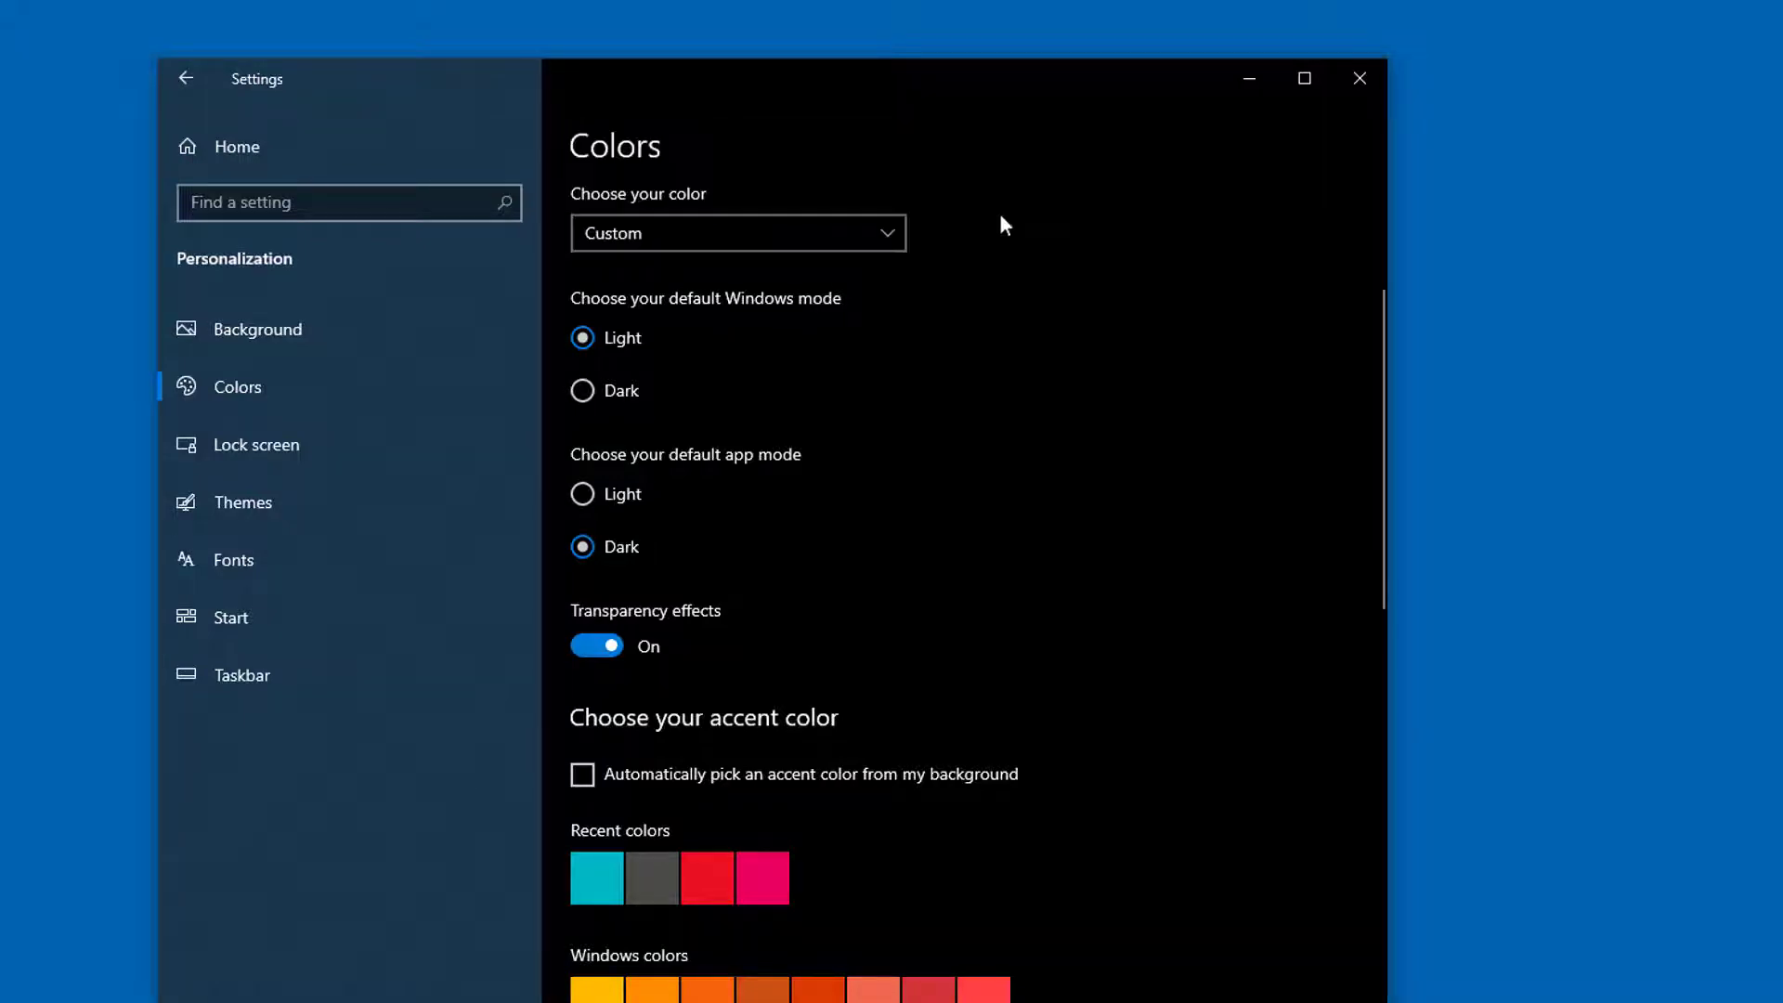
{"action": "left_click", "coordinate": [805, 243]}
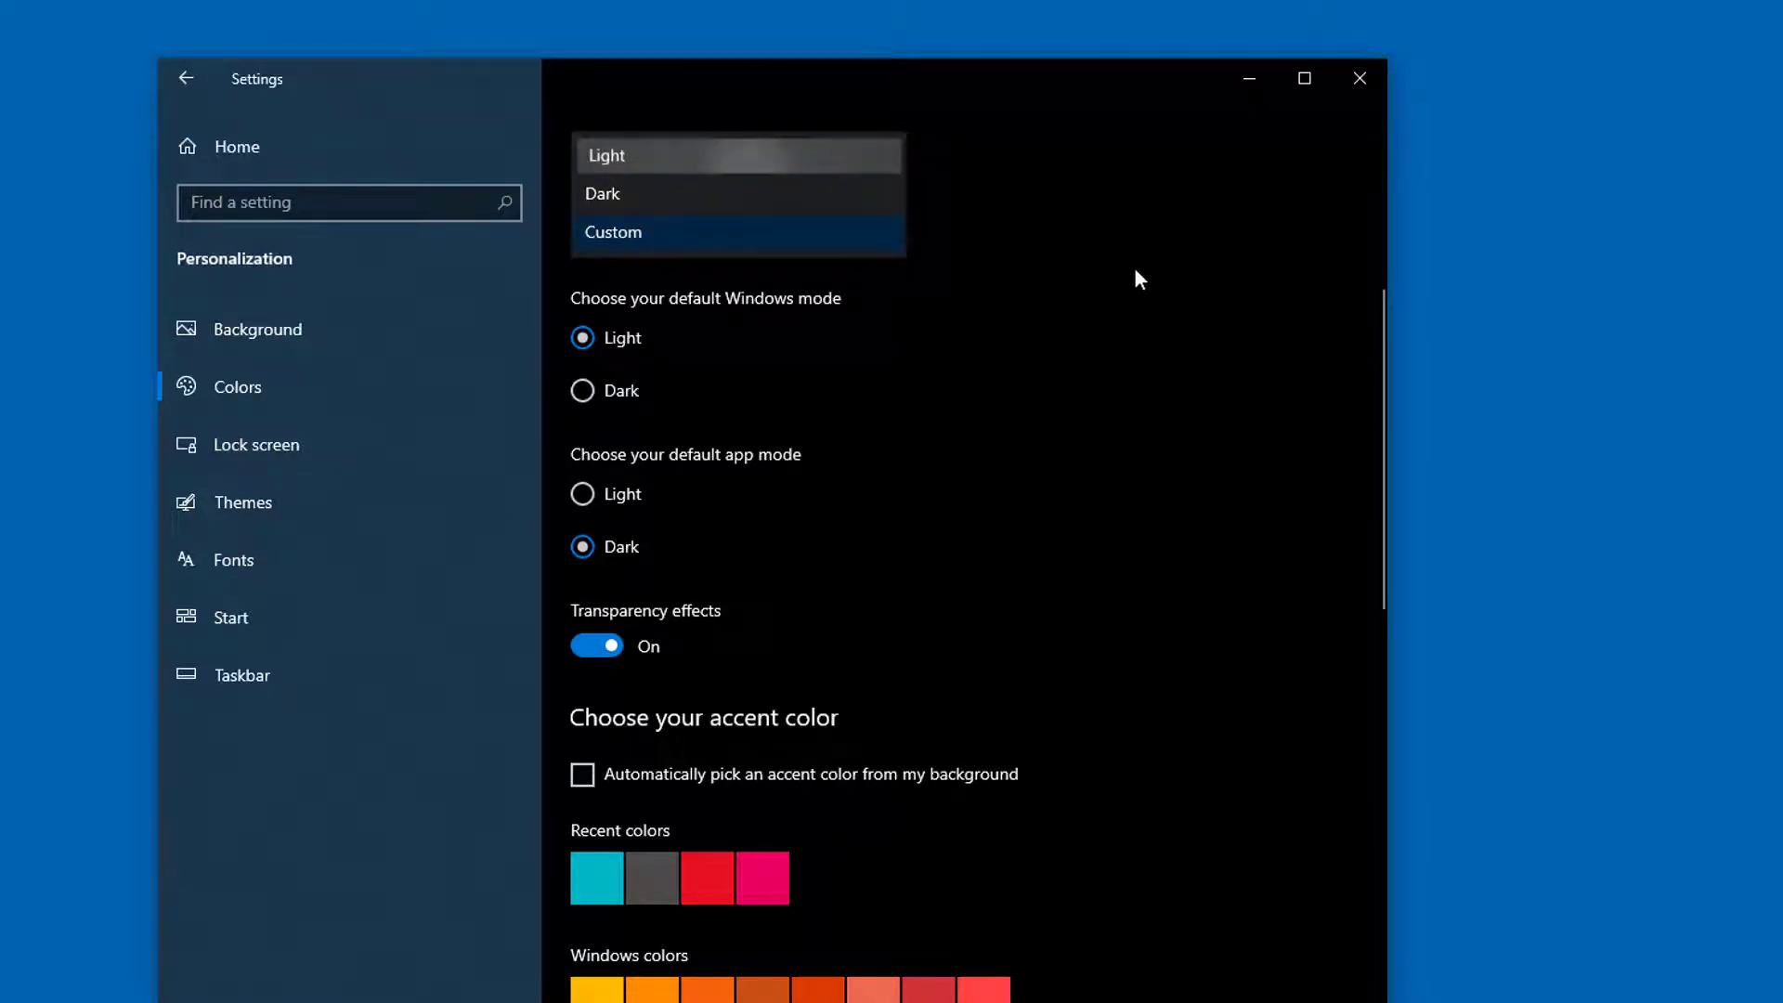
{"action": "key", "text": "Return"}
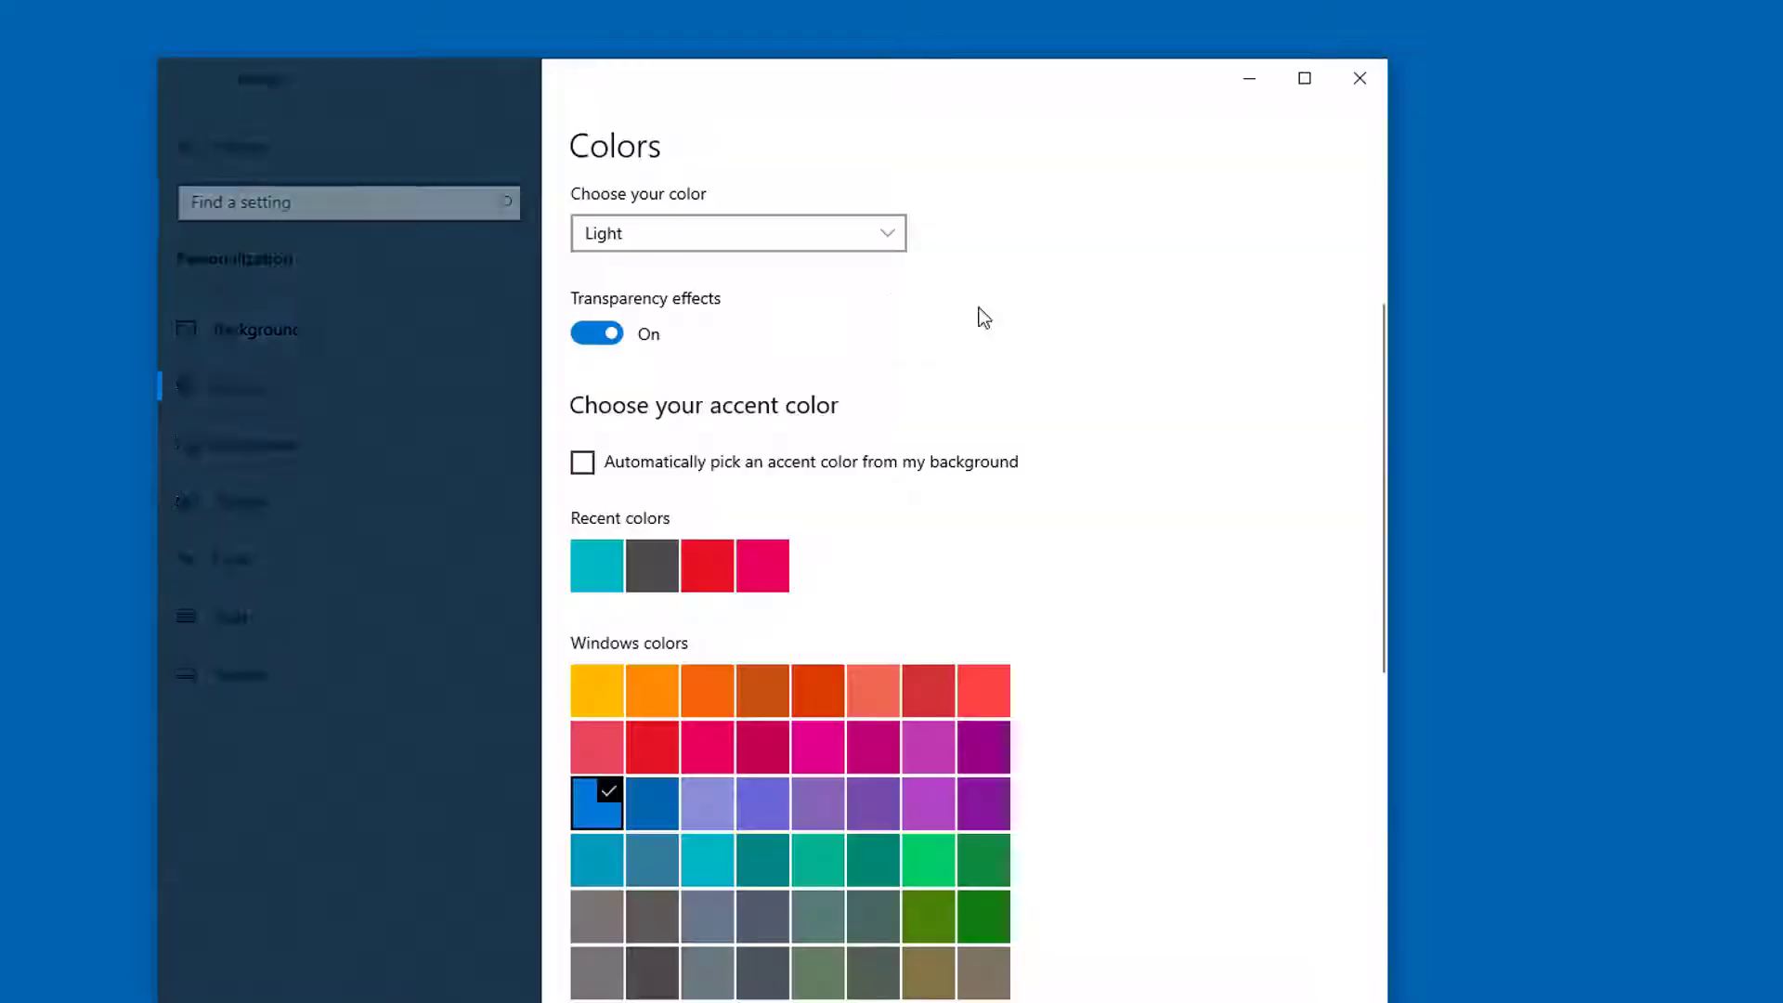
Change the overall color choice to Dark
{"action": "left_click", "coordinate": [853, 239]}
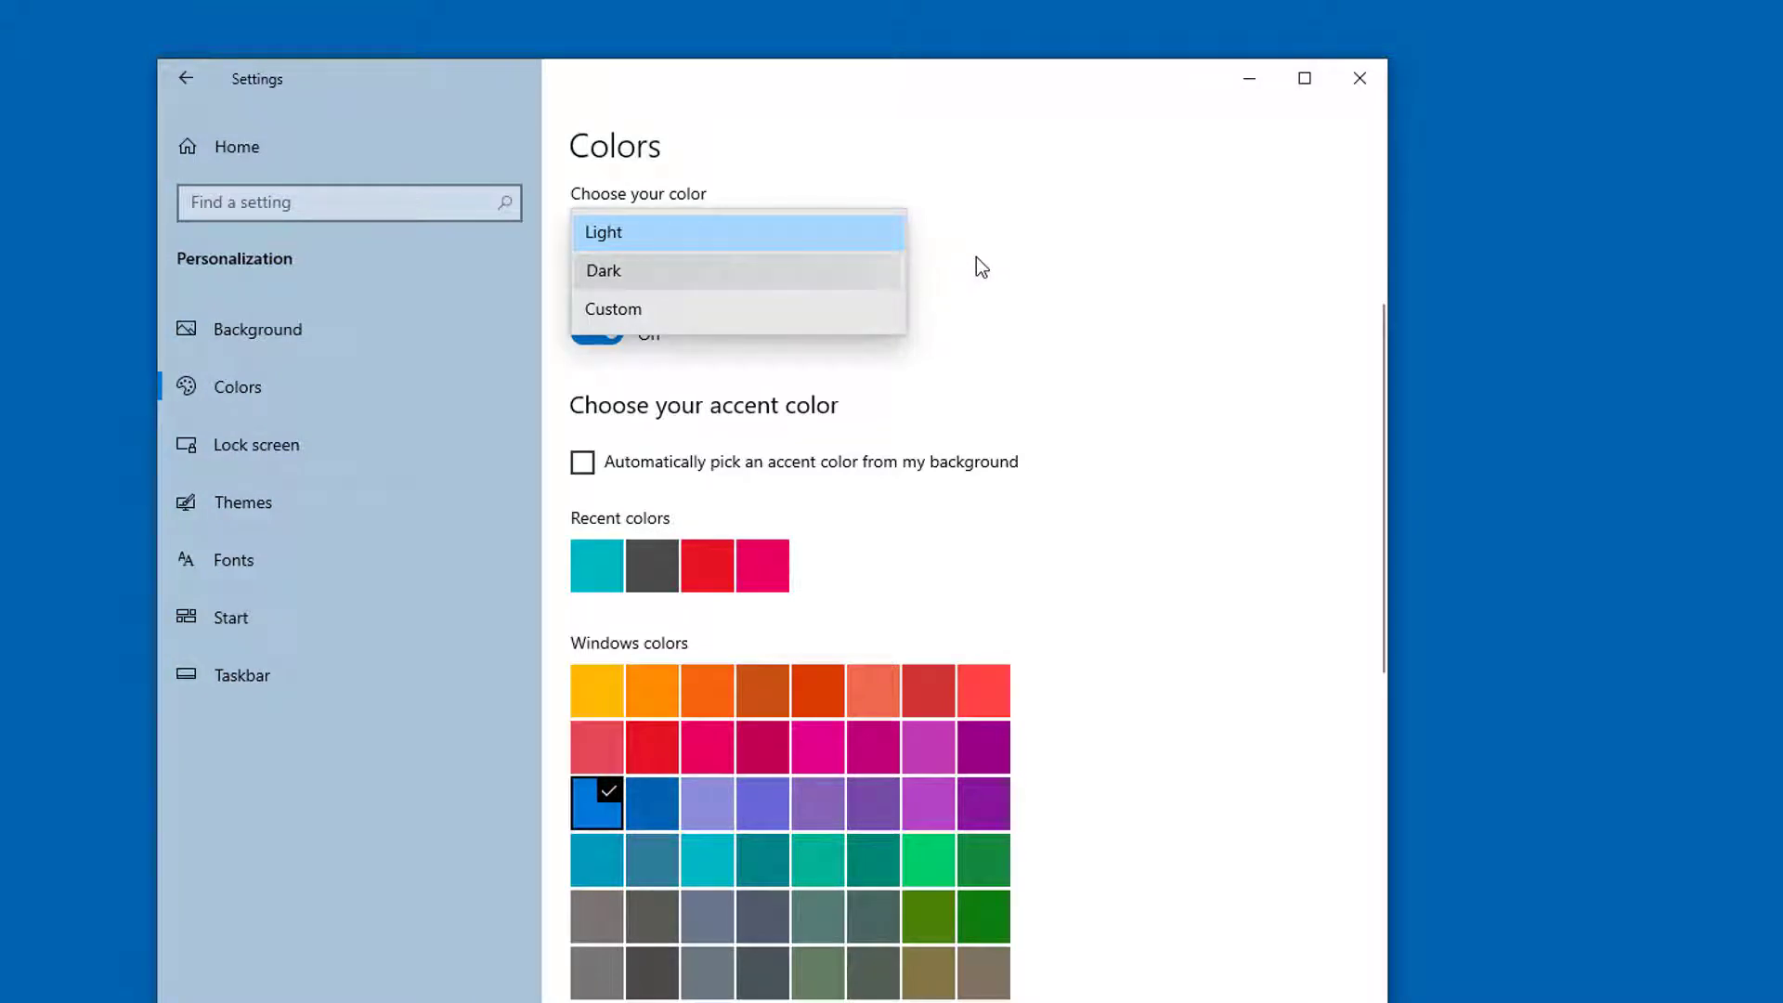
{"action": "key", "text": "Down"}
{"action": "key", "text": "Return"}
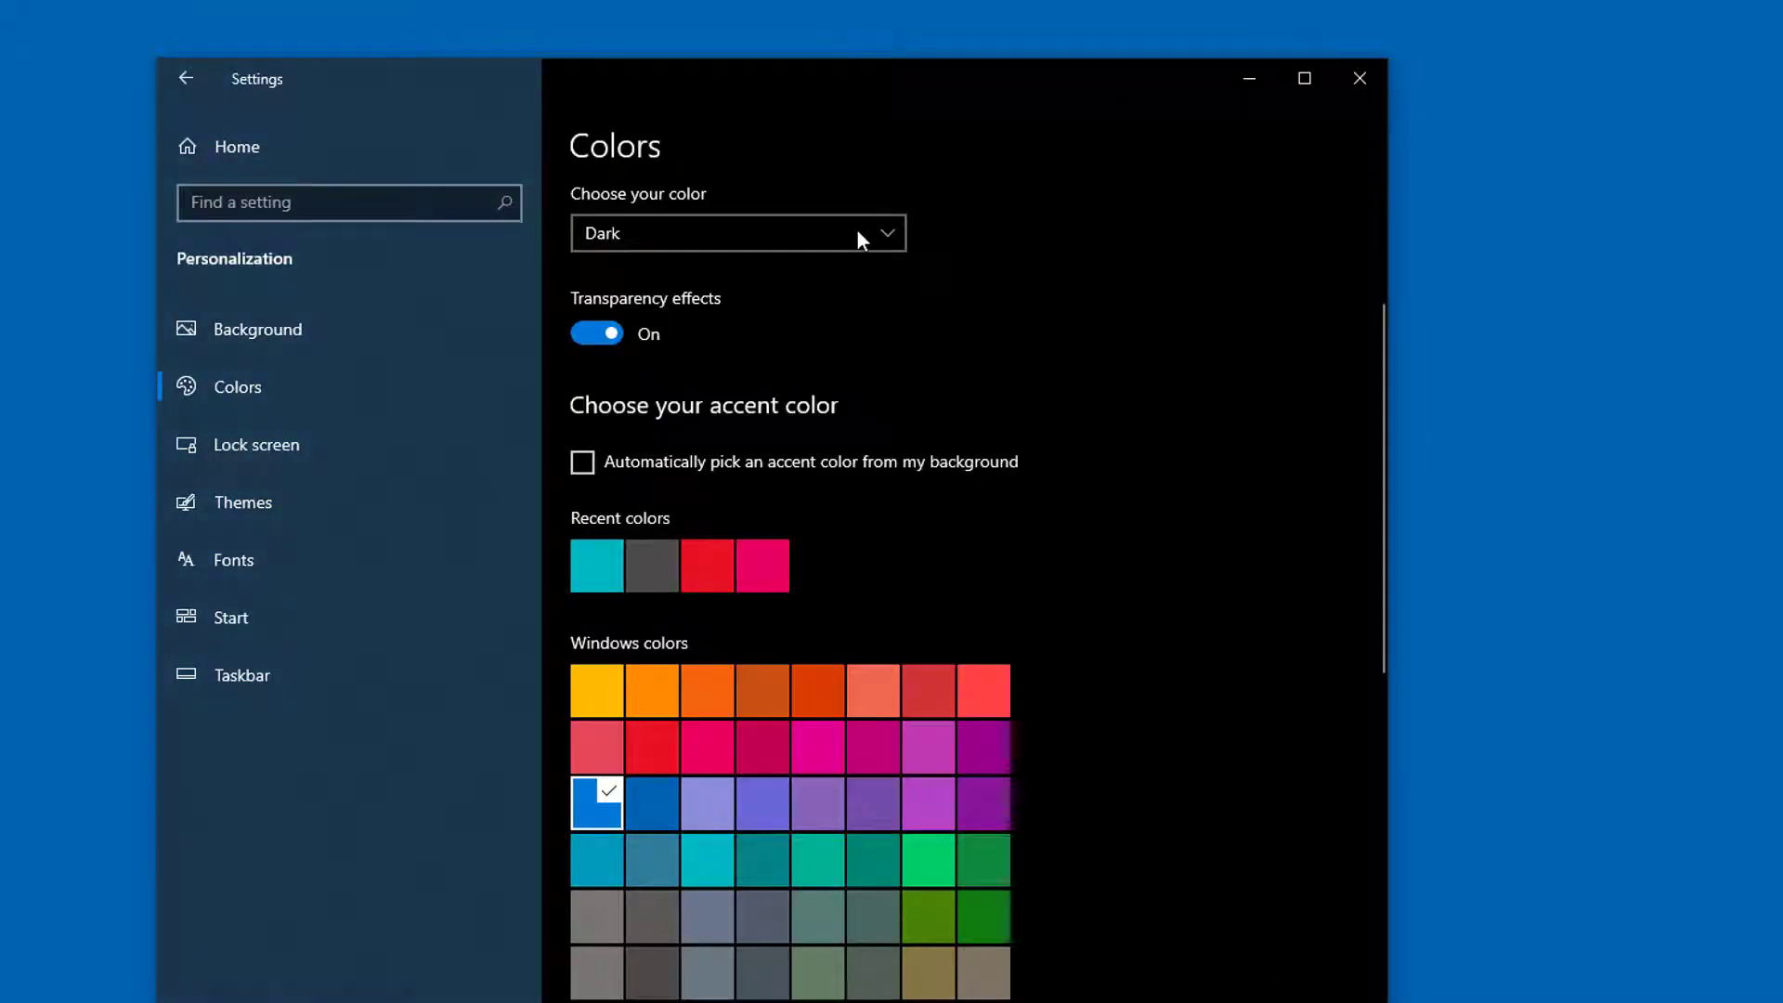
Set the color choice to Custom with Light as the default Windows mode
{"action": "left_click", "coordinate": [856, 232]}
{"action": "left_click", "coordinate": [832, 277]}
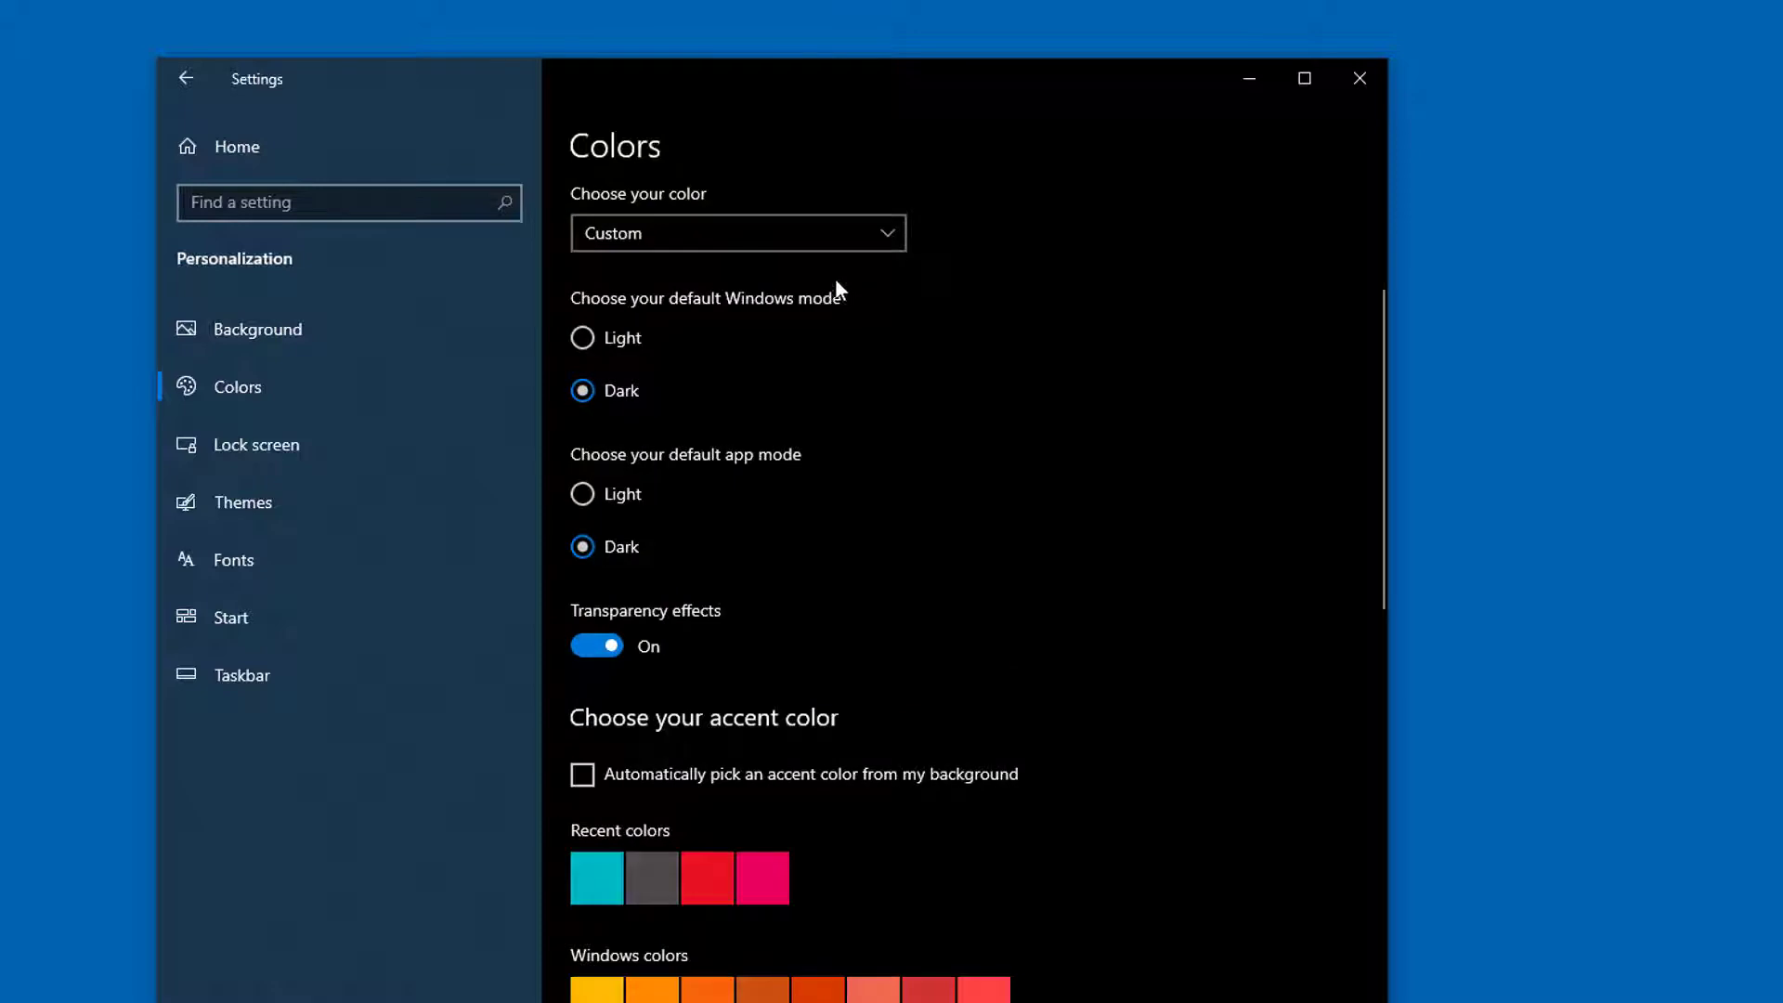
{"action": "left_click", "coordinate": [581, 349]}
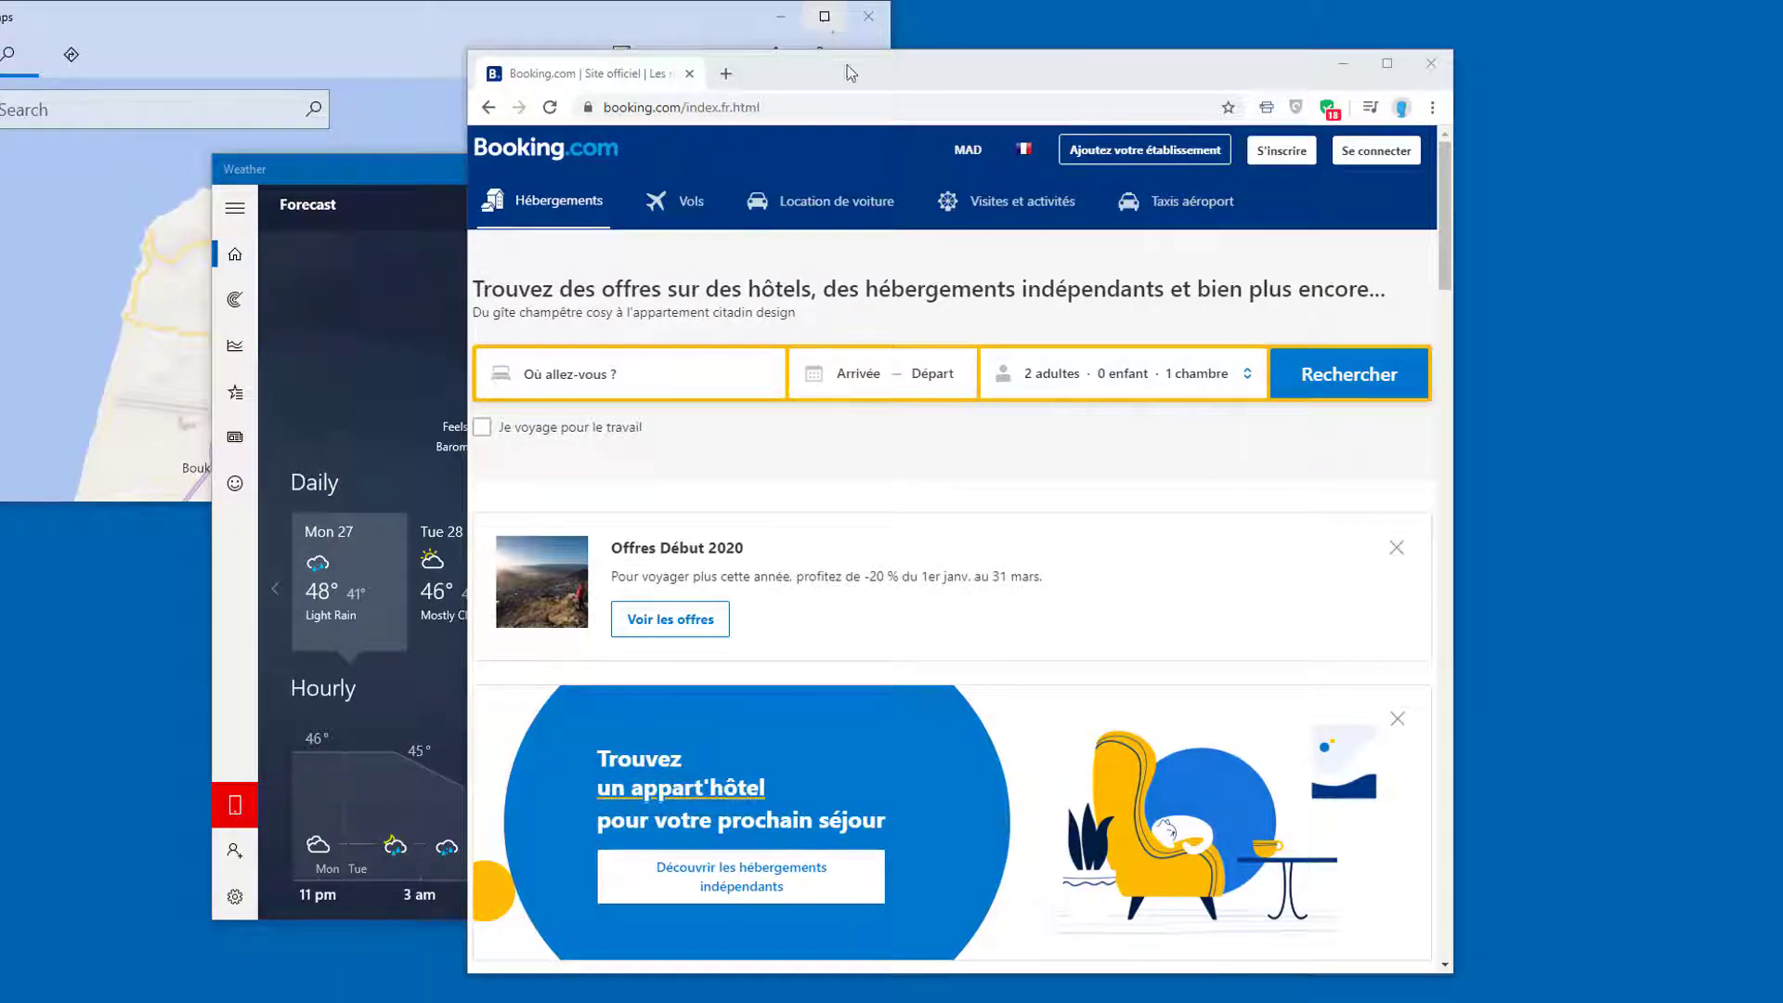
Snap the Booking.com window to the right half of the screen, fill the other half with Maps, and zoom the map out
{"action": "left_click_drag", "start_coordinate": [940, 83], "coordinate": [1781, 107]}
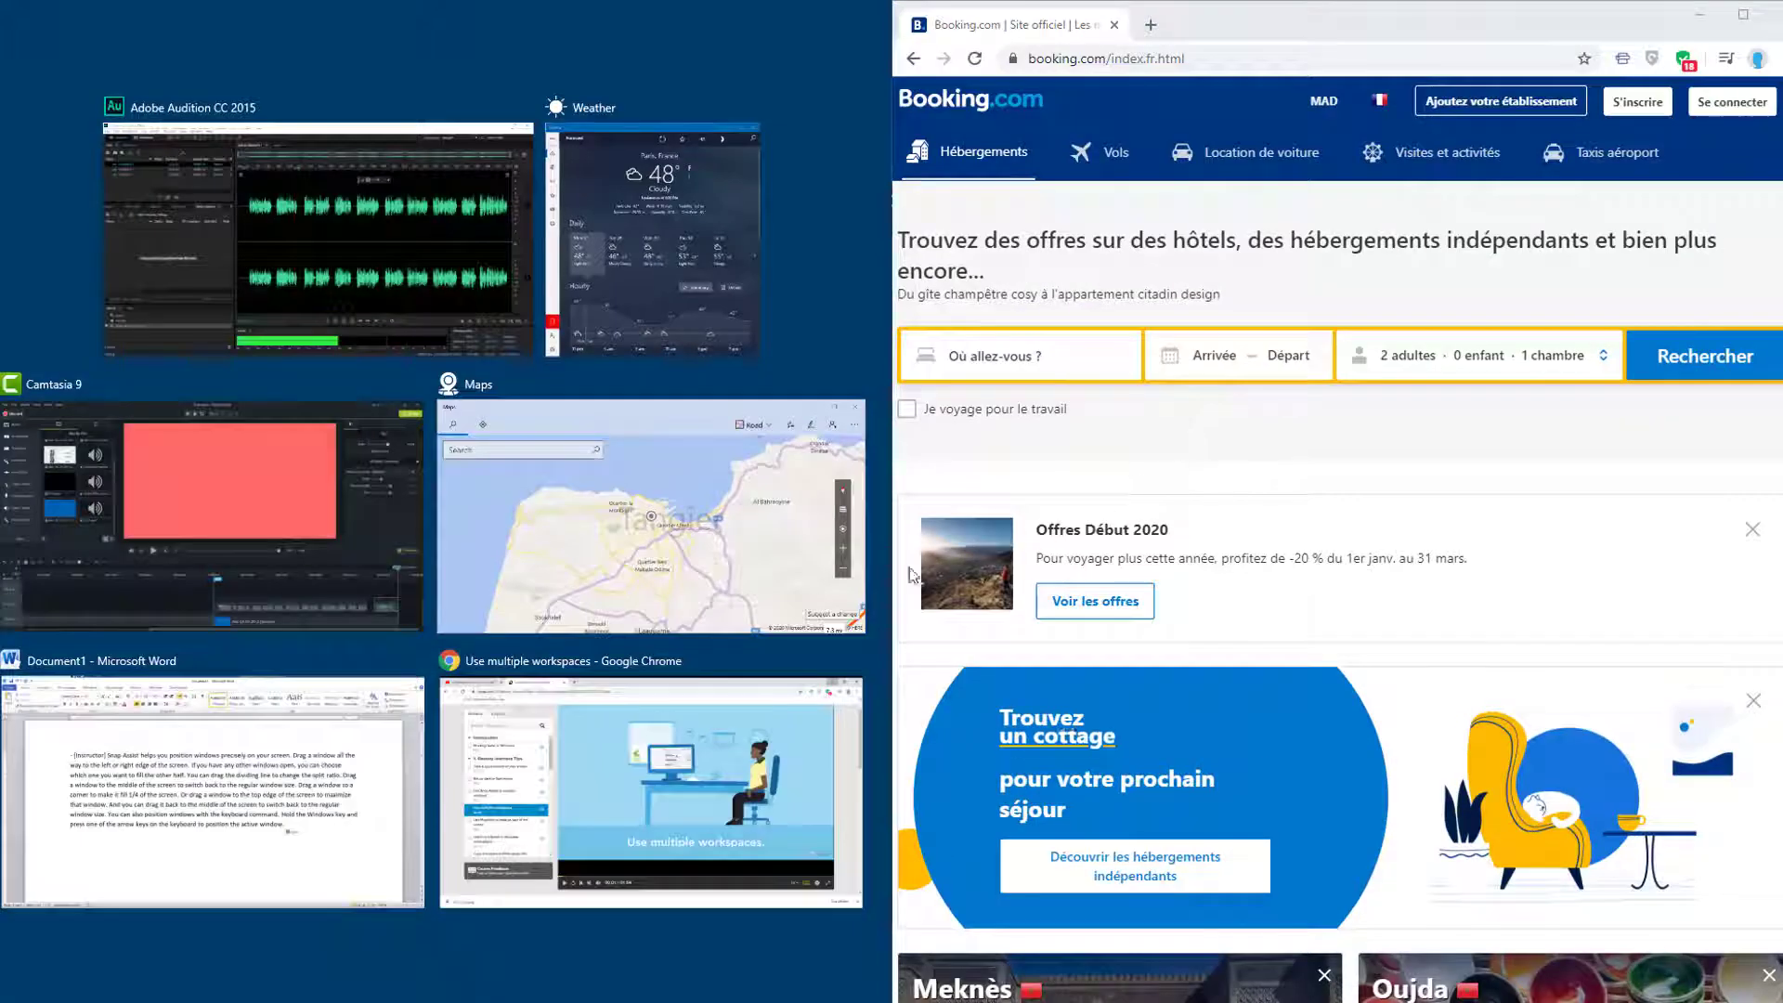
{"action": "left_click", "coordinate": [667, 496]}
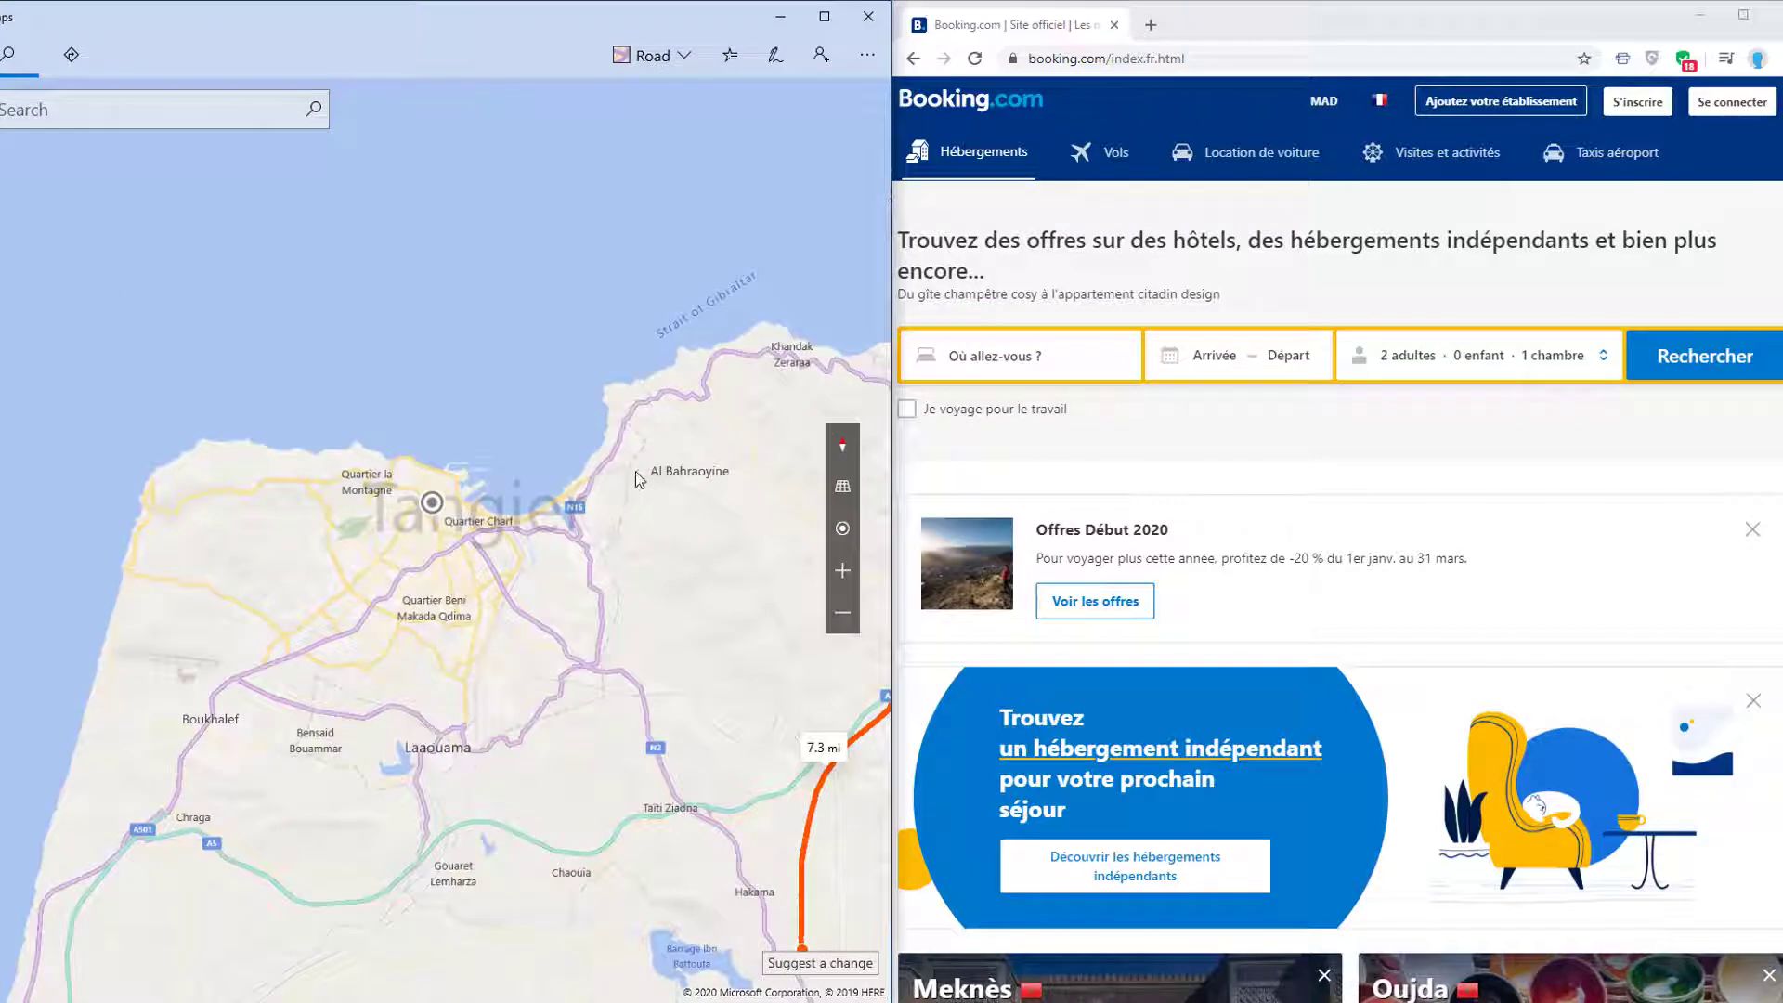
{"action": "scroll", "coordinate": [600, 494], "scroll_direction": "down", "scroll_amount": 3}
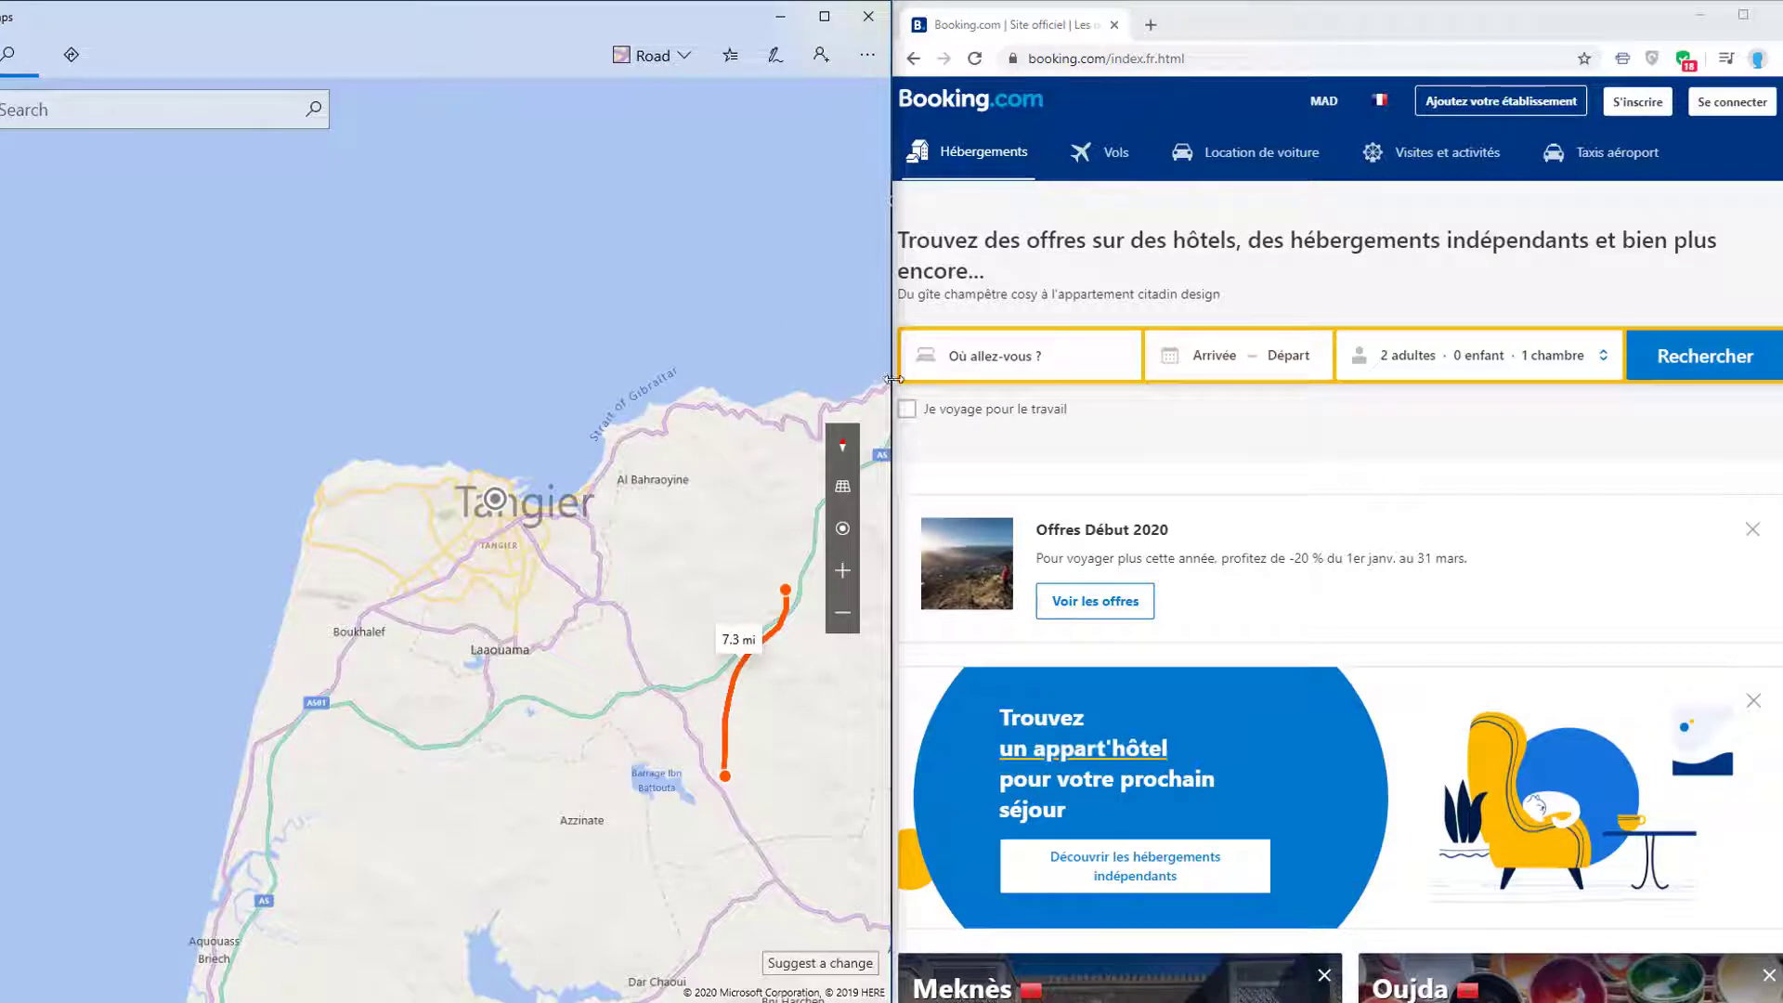
Shift the split to widen the Booking.com window, then unsnap both it and Maps to regular floating windows
{"action": "left_click_drag", "start_coordinate": [894, 378], "coordinate": [560, 379]}
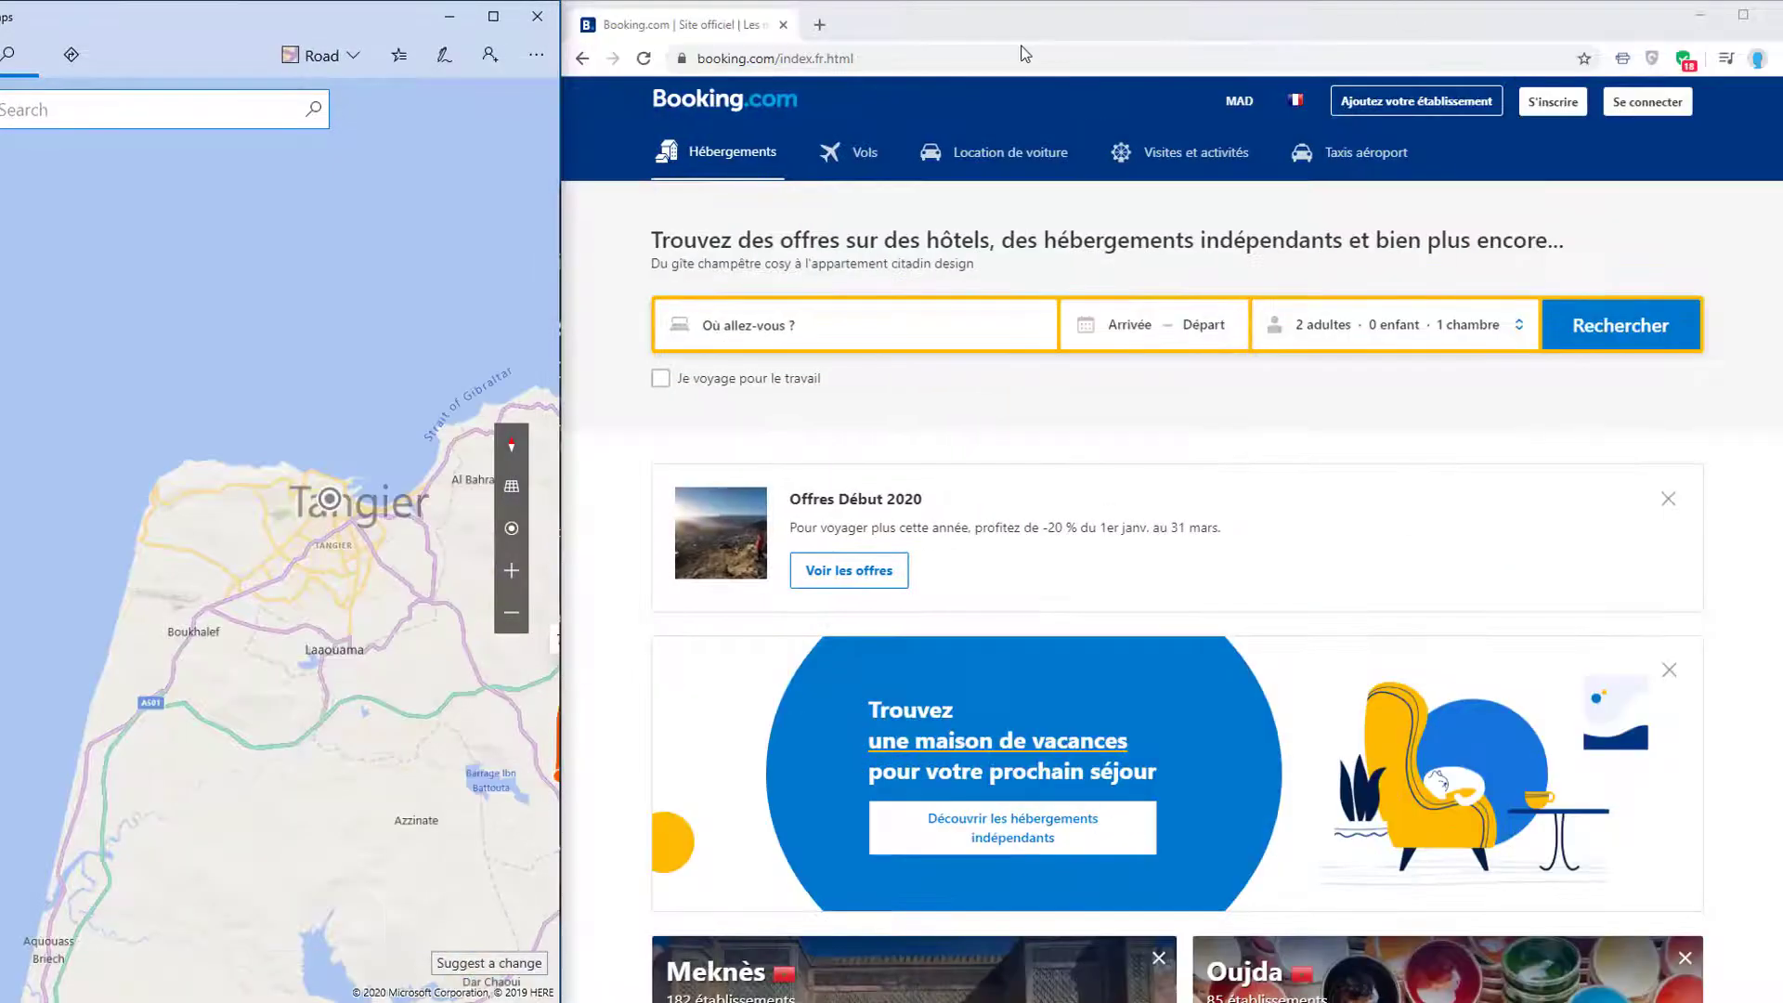
{"action": "left_click_drag", "start_coordinate": [1040, 23], "coordinate": [873, 195]}
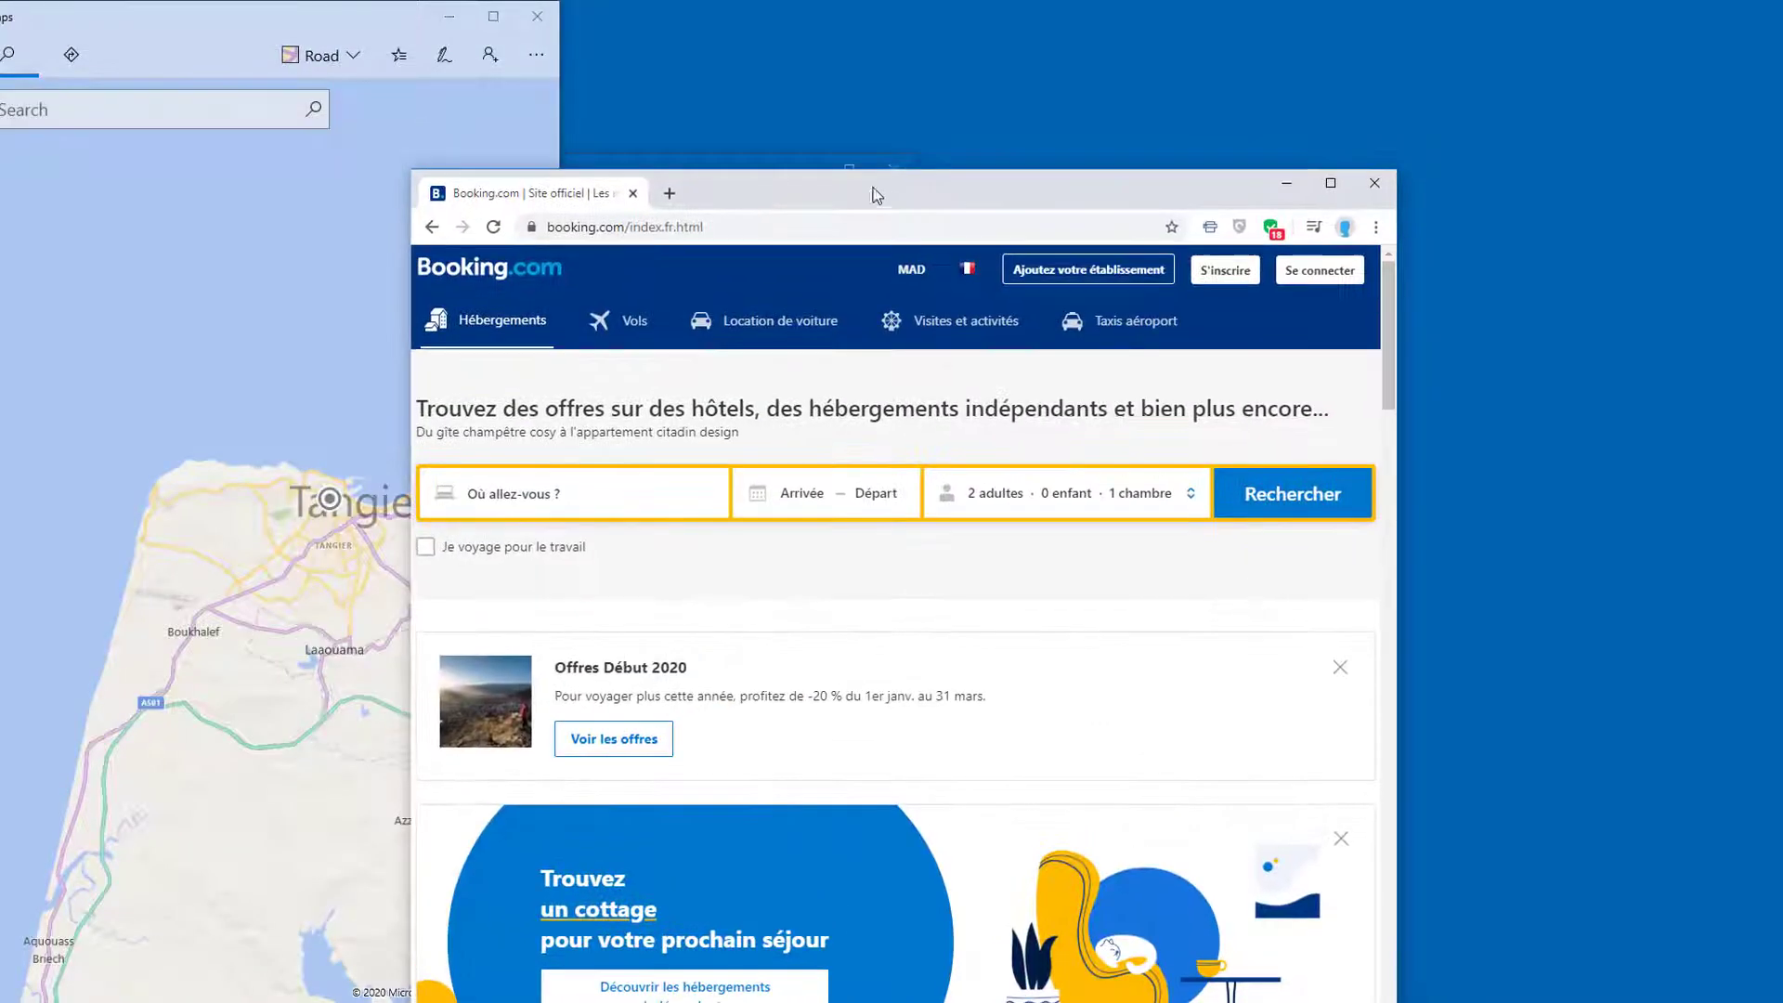
{"action": "left_click_drag", "start_coordinate": [224, 18], "coordinate": [560, 94]}
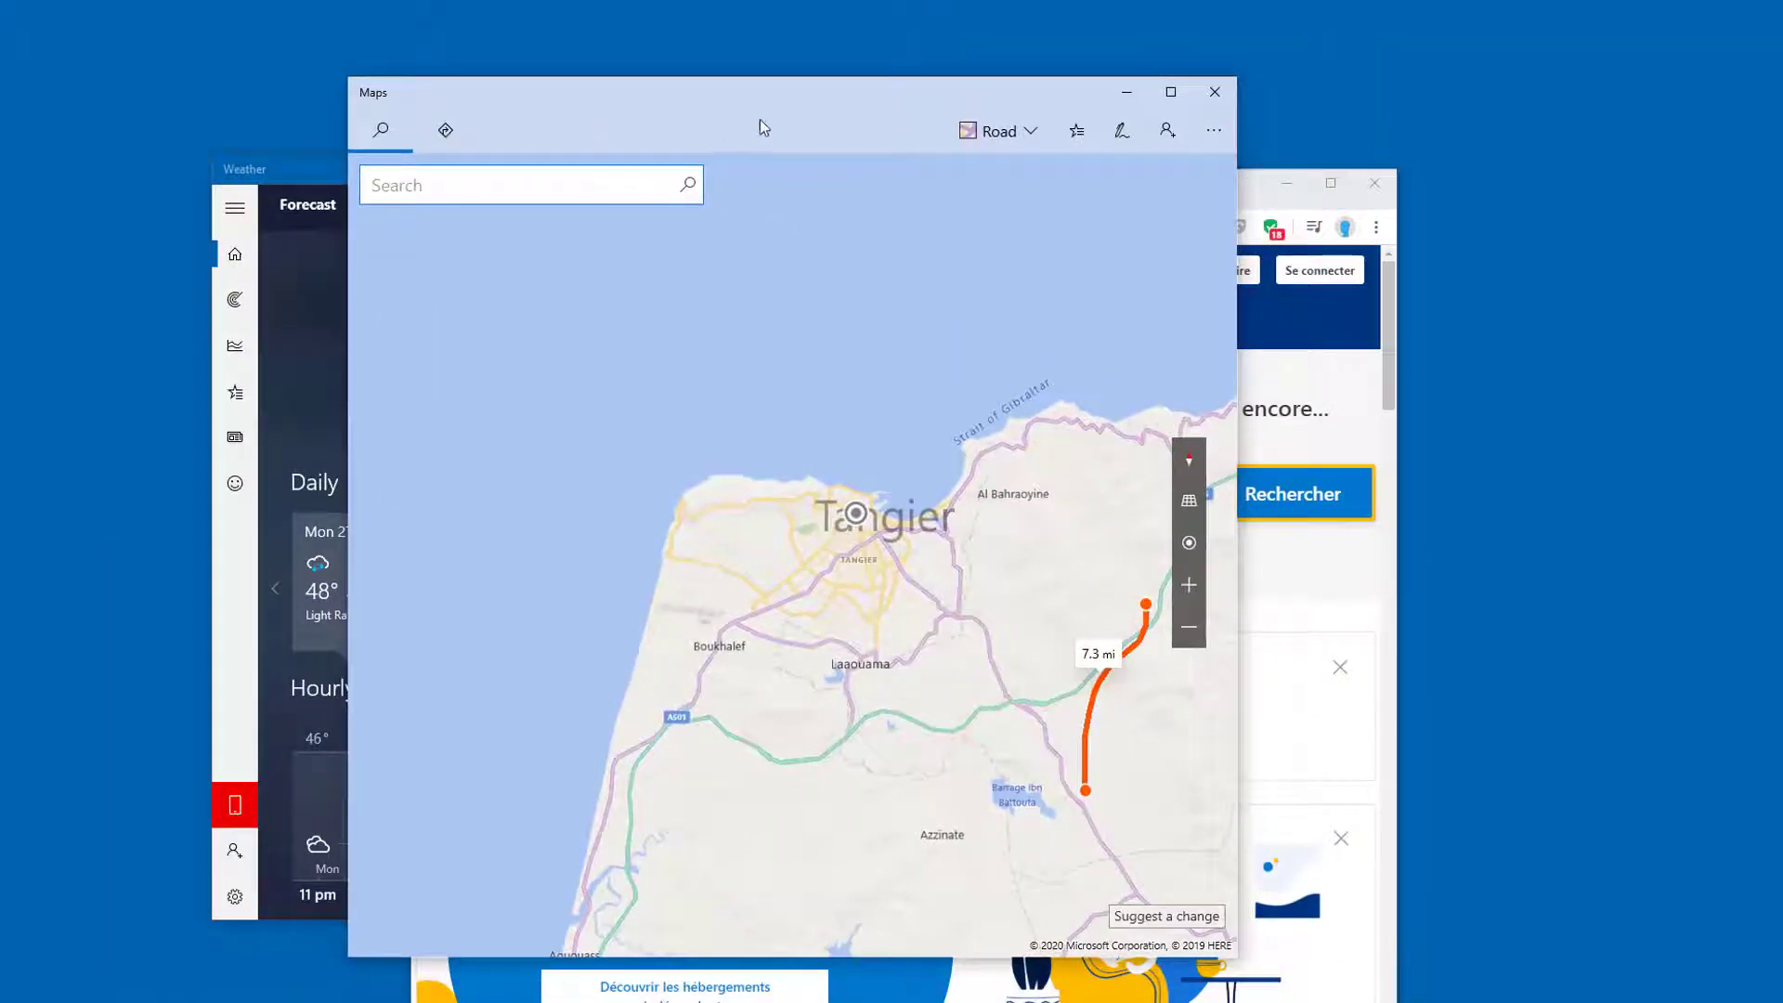
Snap Maps to the upper-right quarter and Booking.com to the upper-left corner, then return Booking.com to a floating window
{"action": "left_click_drag", "start_coordinate": [760, 127], "coordinate": [1778, 4]}
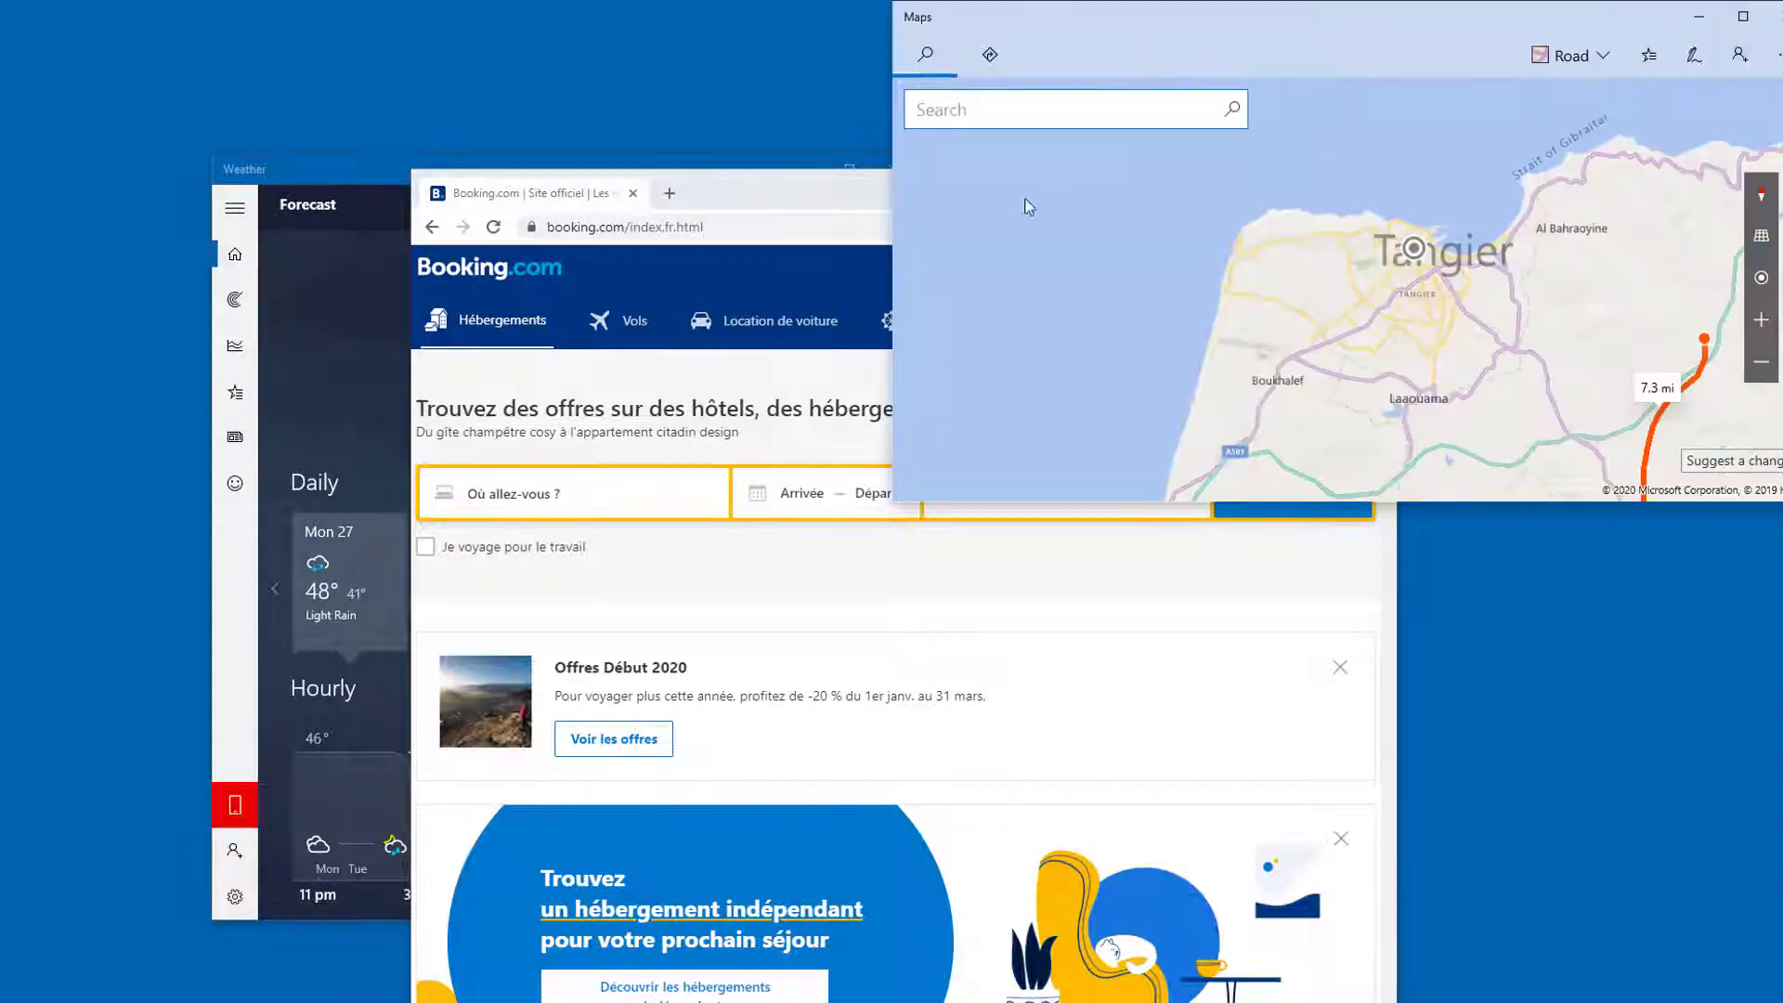
{"action": "left_click_drag", "start_coordinate": [868, 193], "coordinate": [2, 4]}
{"action": "left_click_drag", "start_coordinate": [527, 14], "coordinate": [701, 64]}
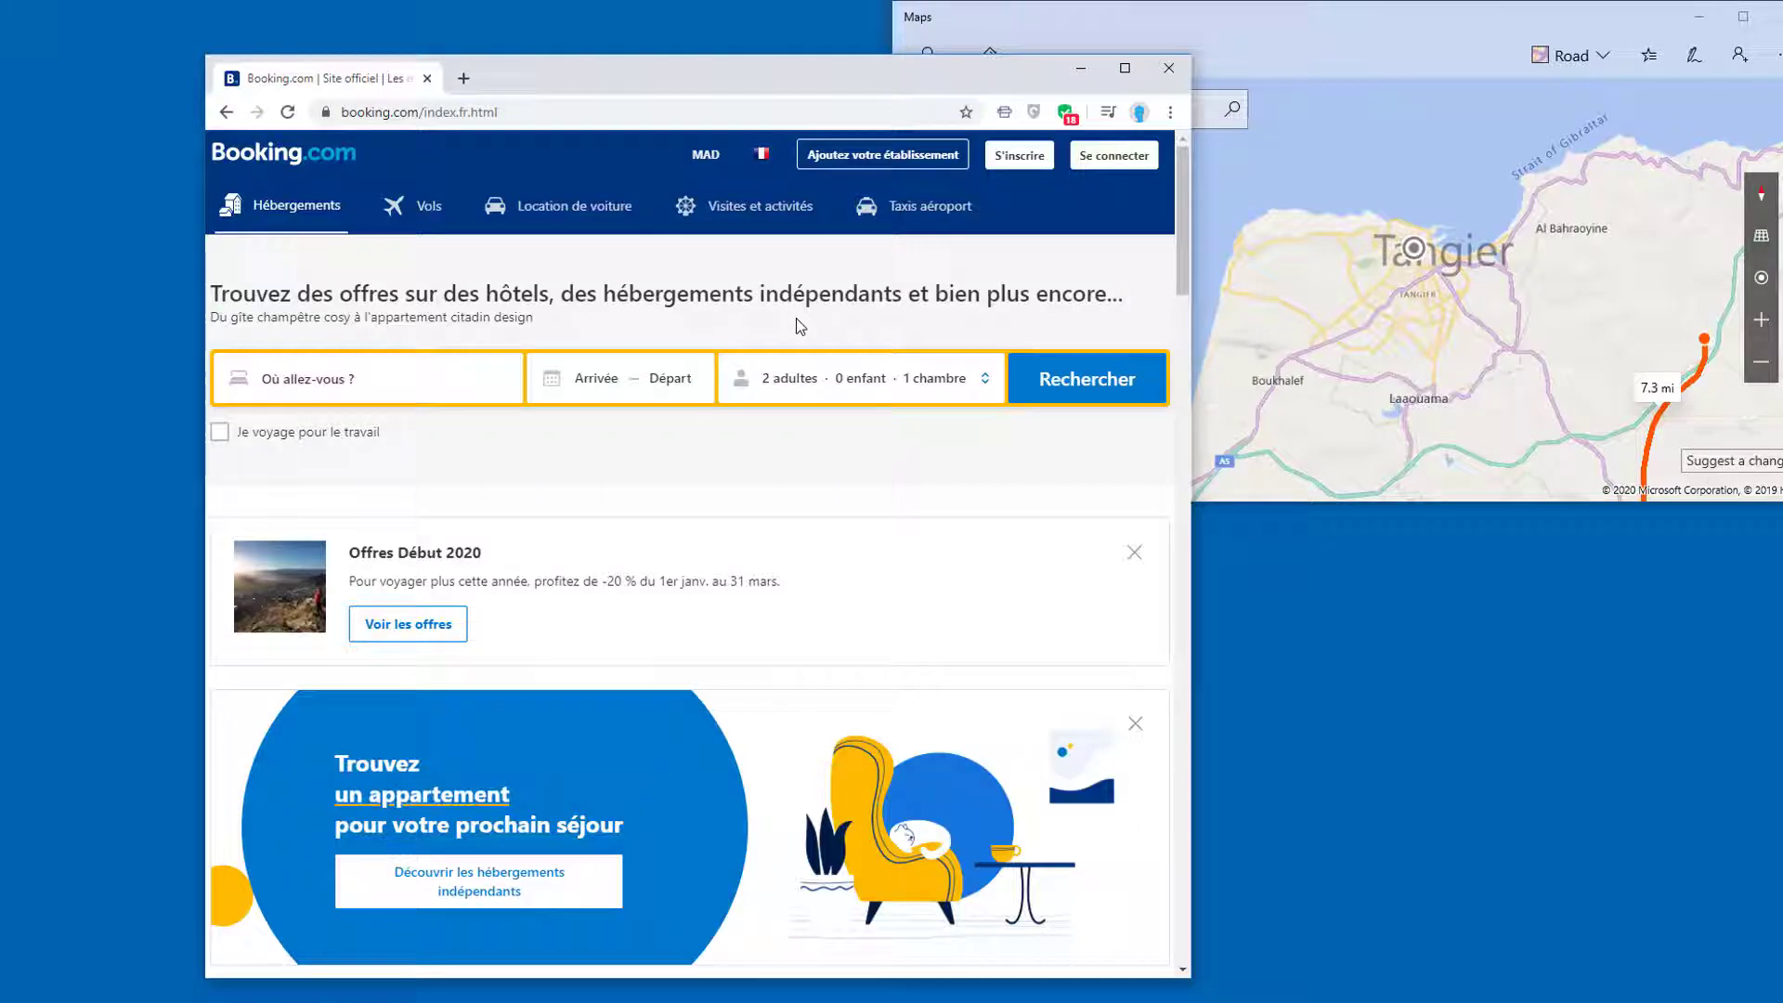
Snap the floating Booking.com window to the right half again and choose Maps from Snap Assist for the left half
{"action": "key", "text": "super+Right"}
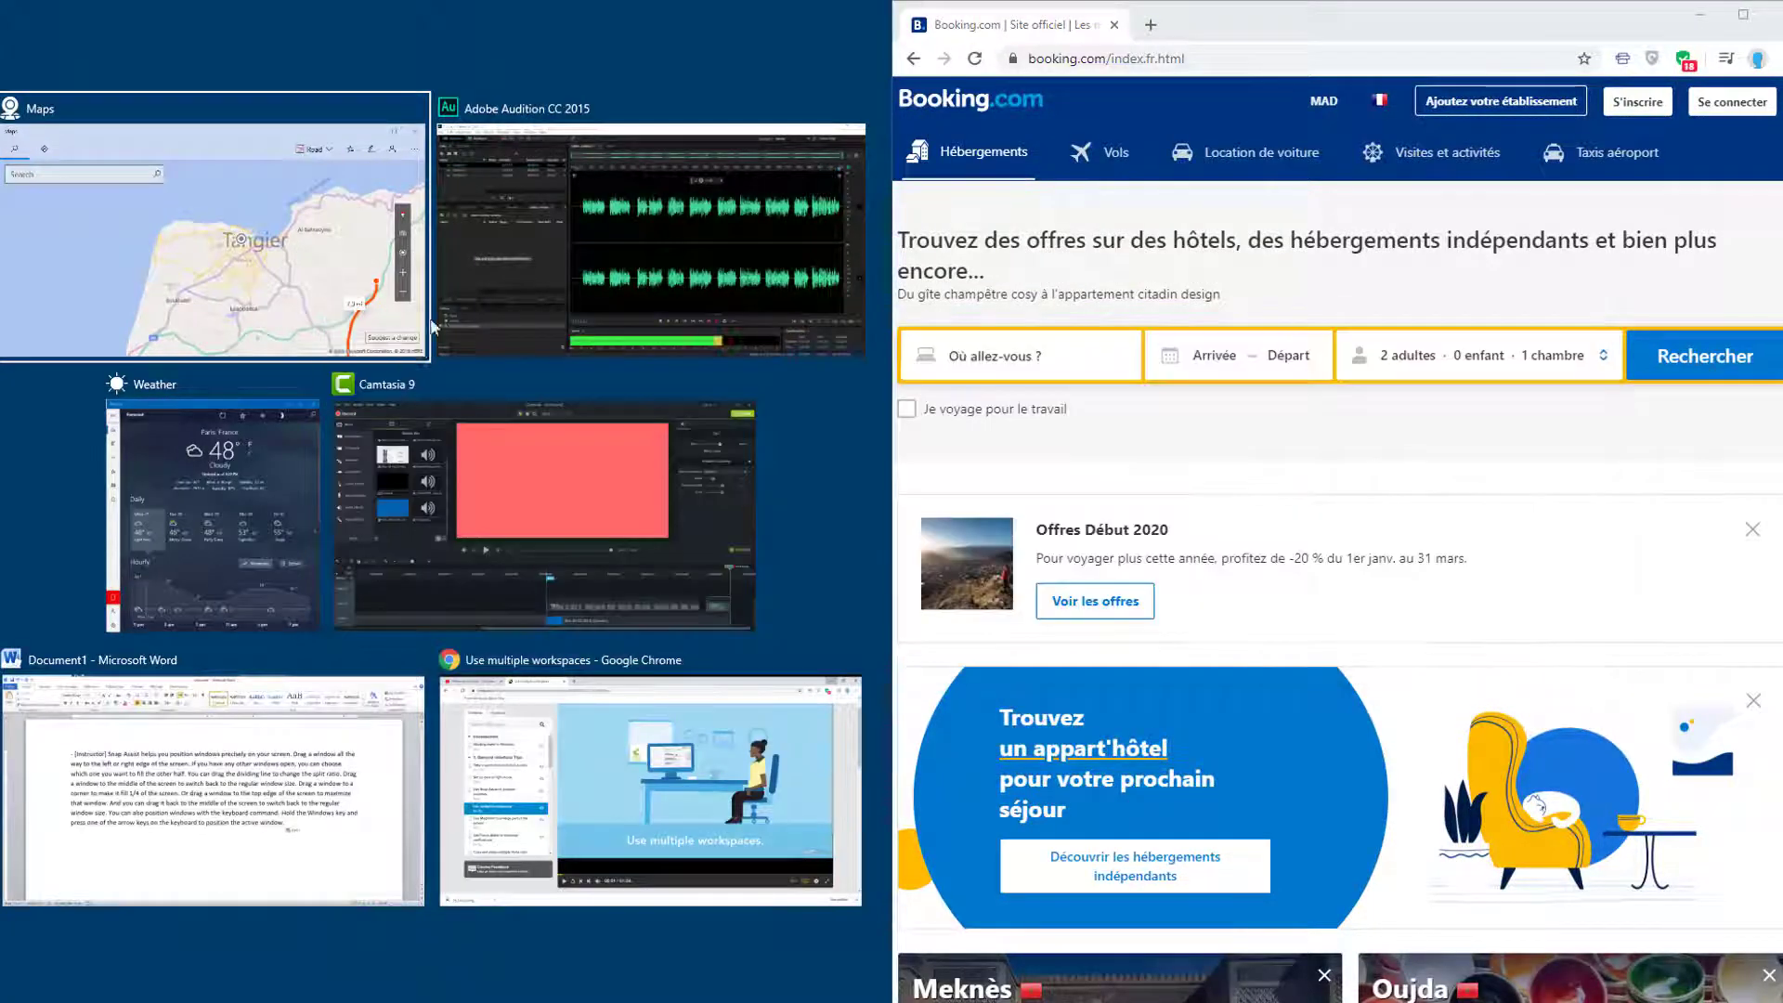
{"action": "key", "text": "Return"}
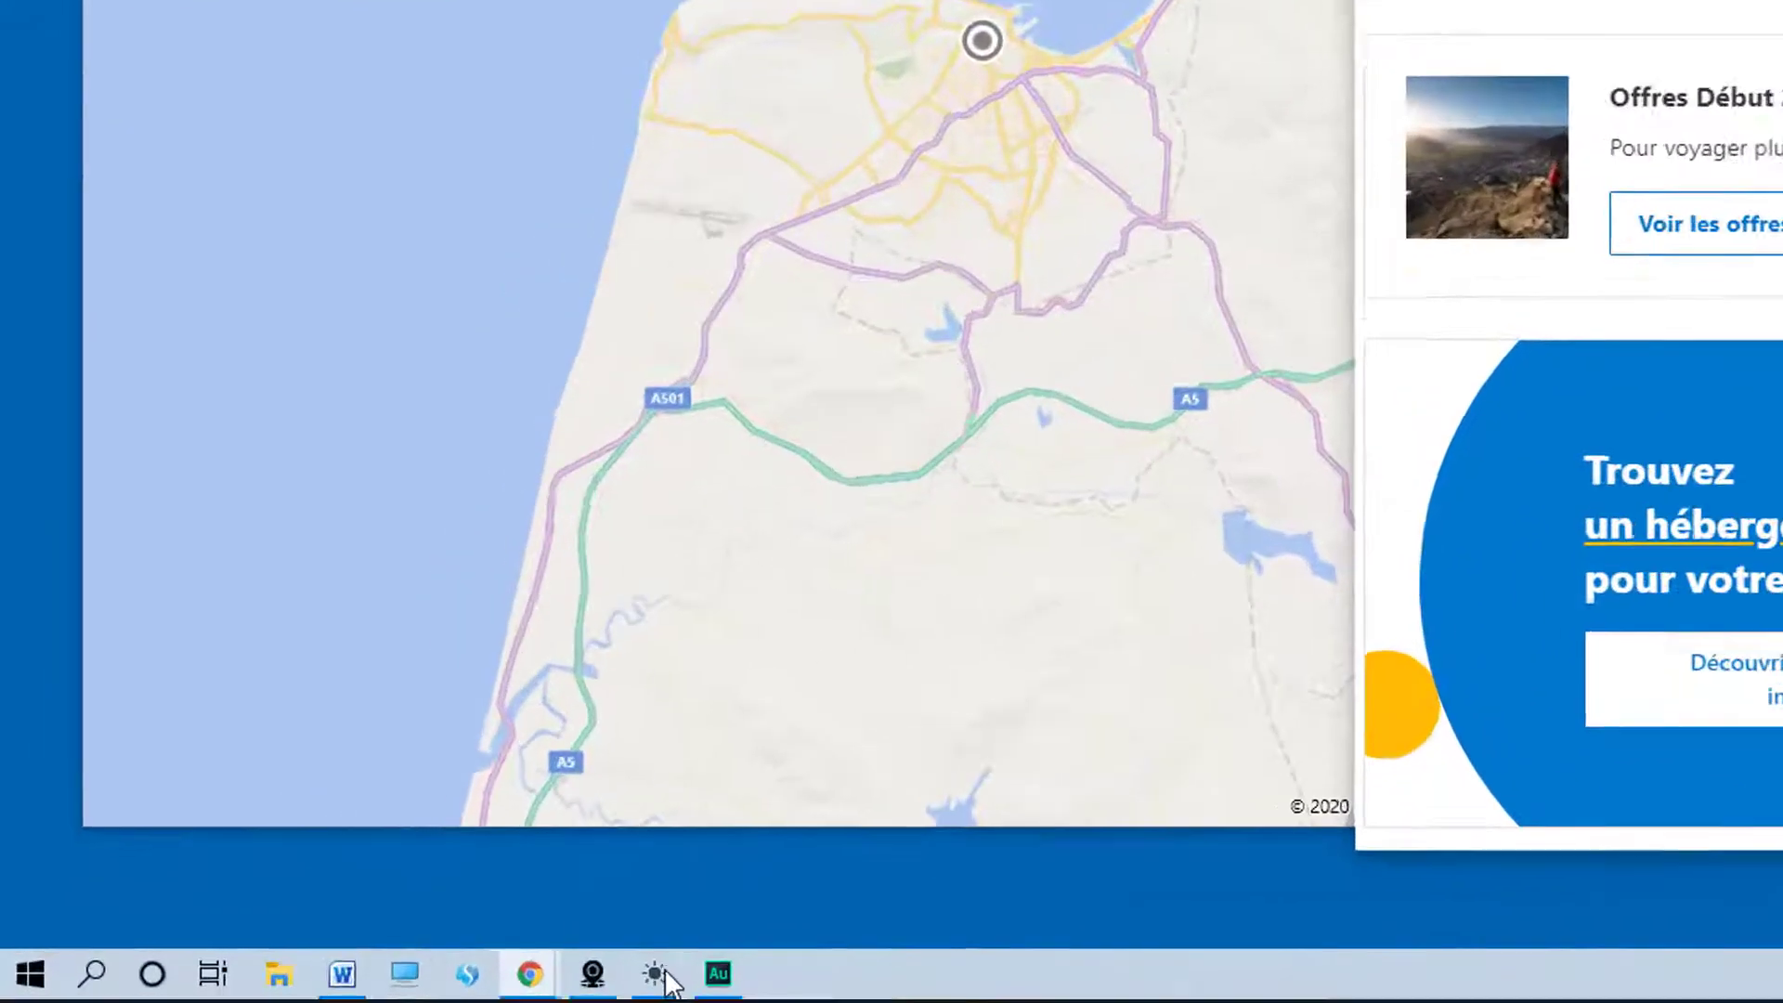
Bring the Weather window to the front and move it onto a newly created second virtual desktop in Task View
{"action": "left_click", "coordinate": [656, 975]}
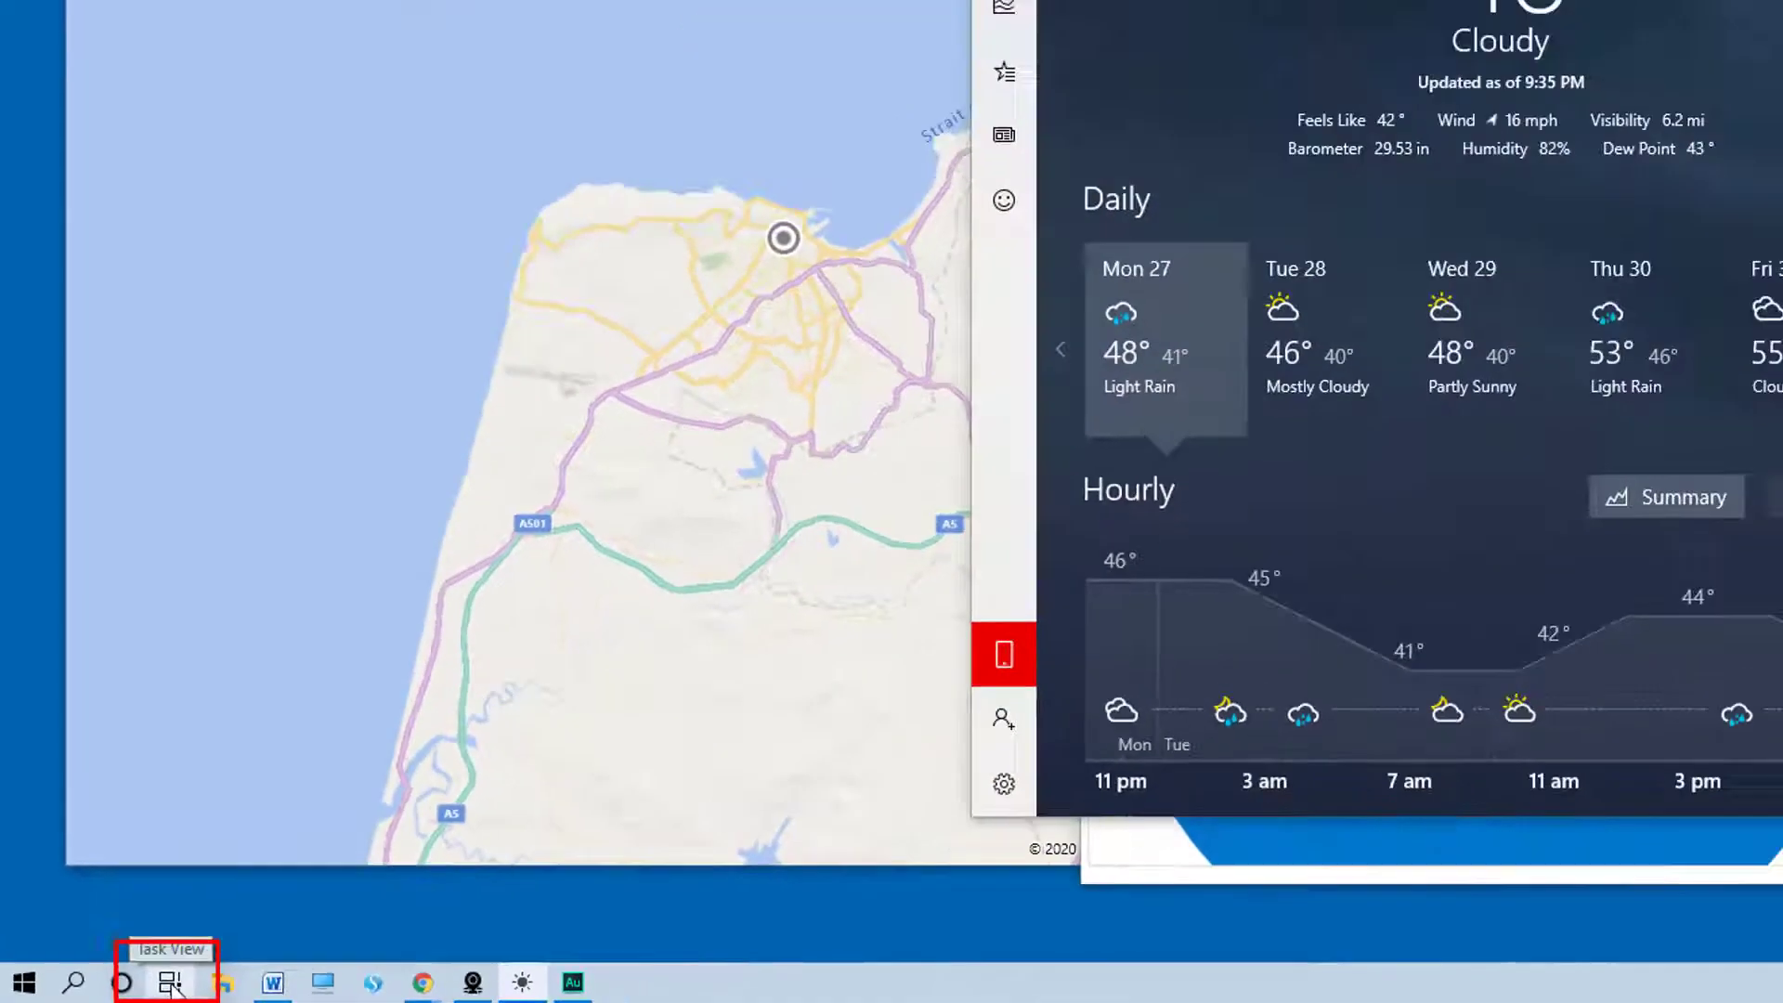
{"action": "left_click", "coordinate": [170, 984]}
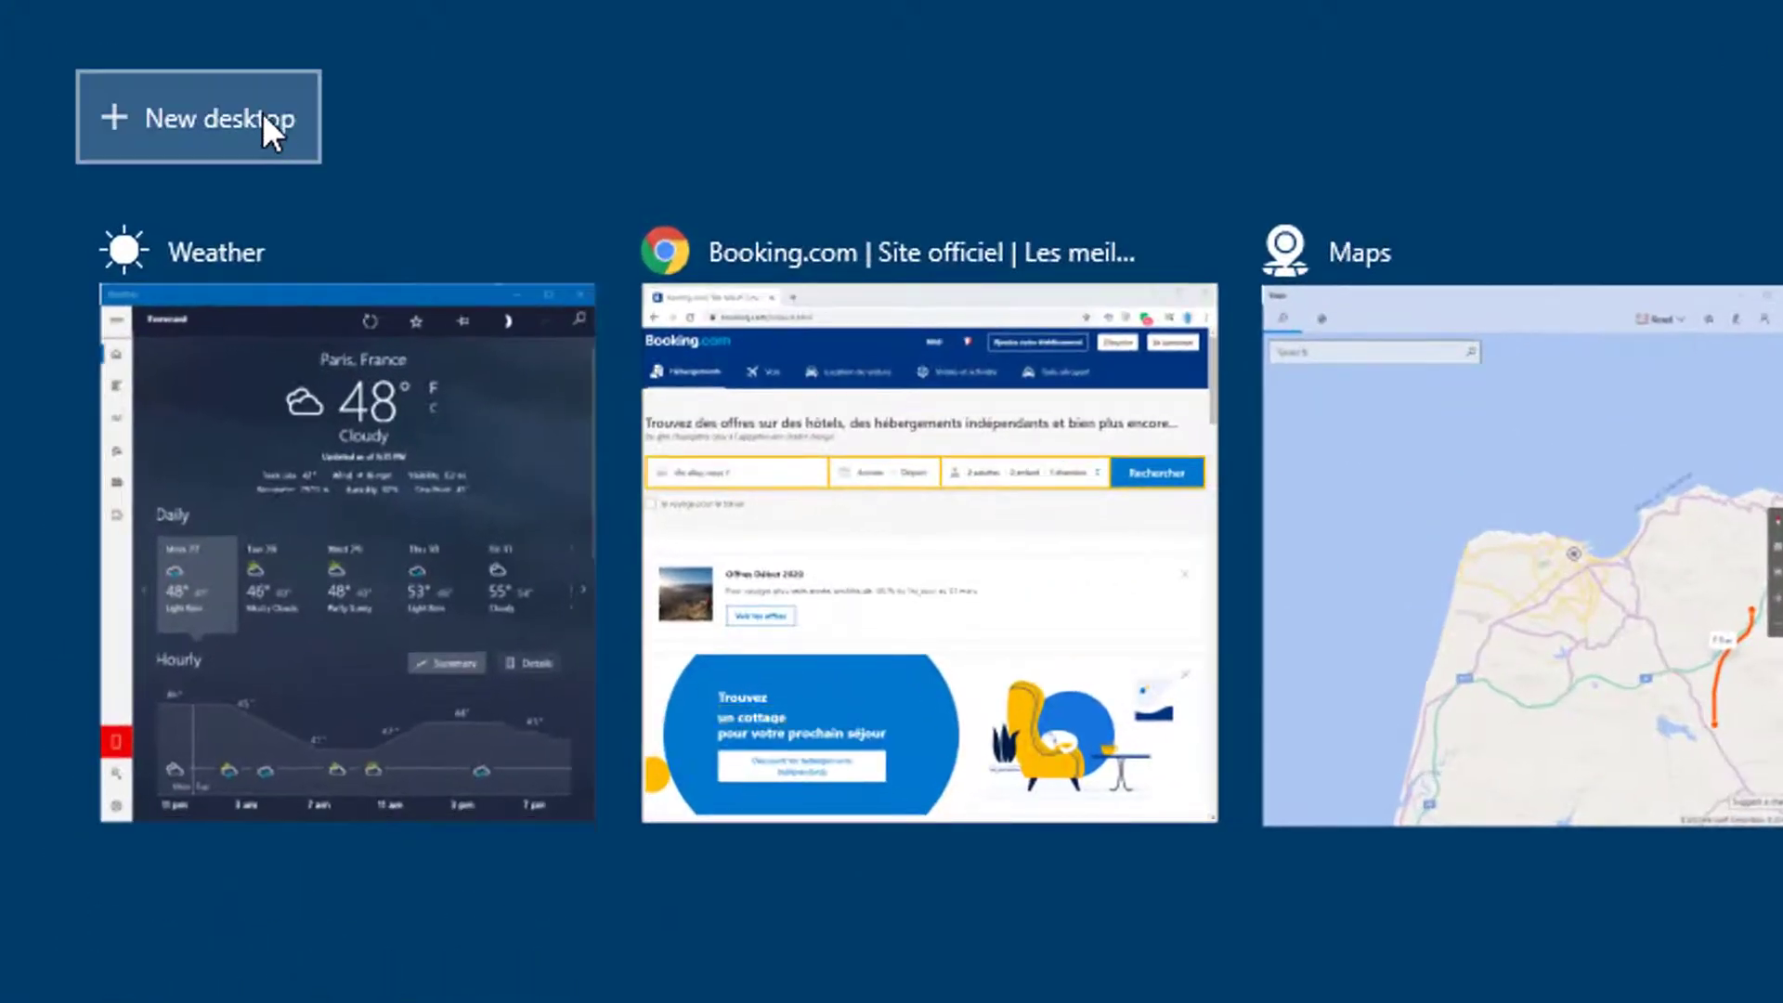
{"action": "left_click", "coordinate": [262, 114]}
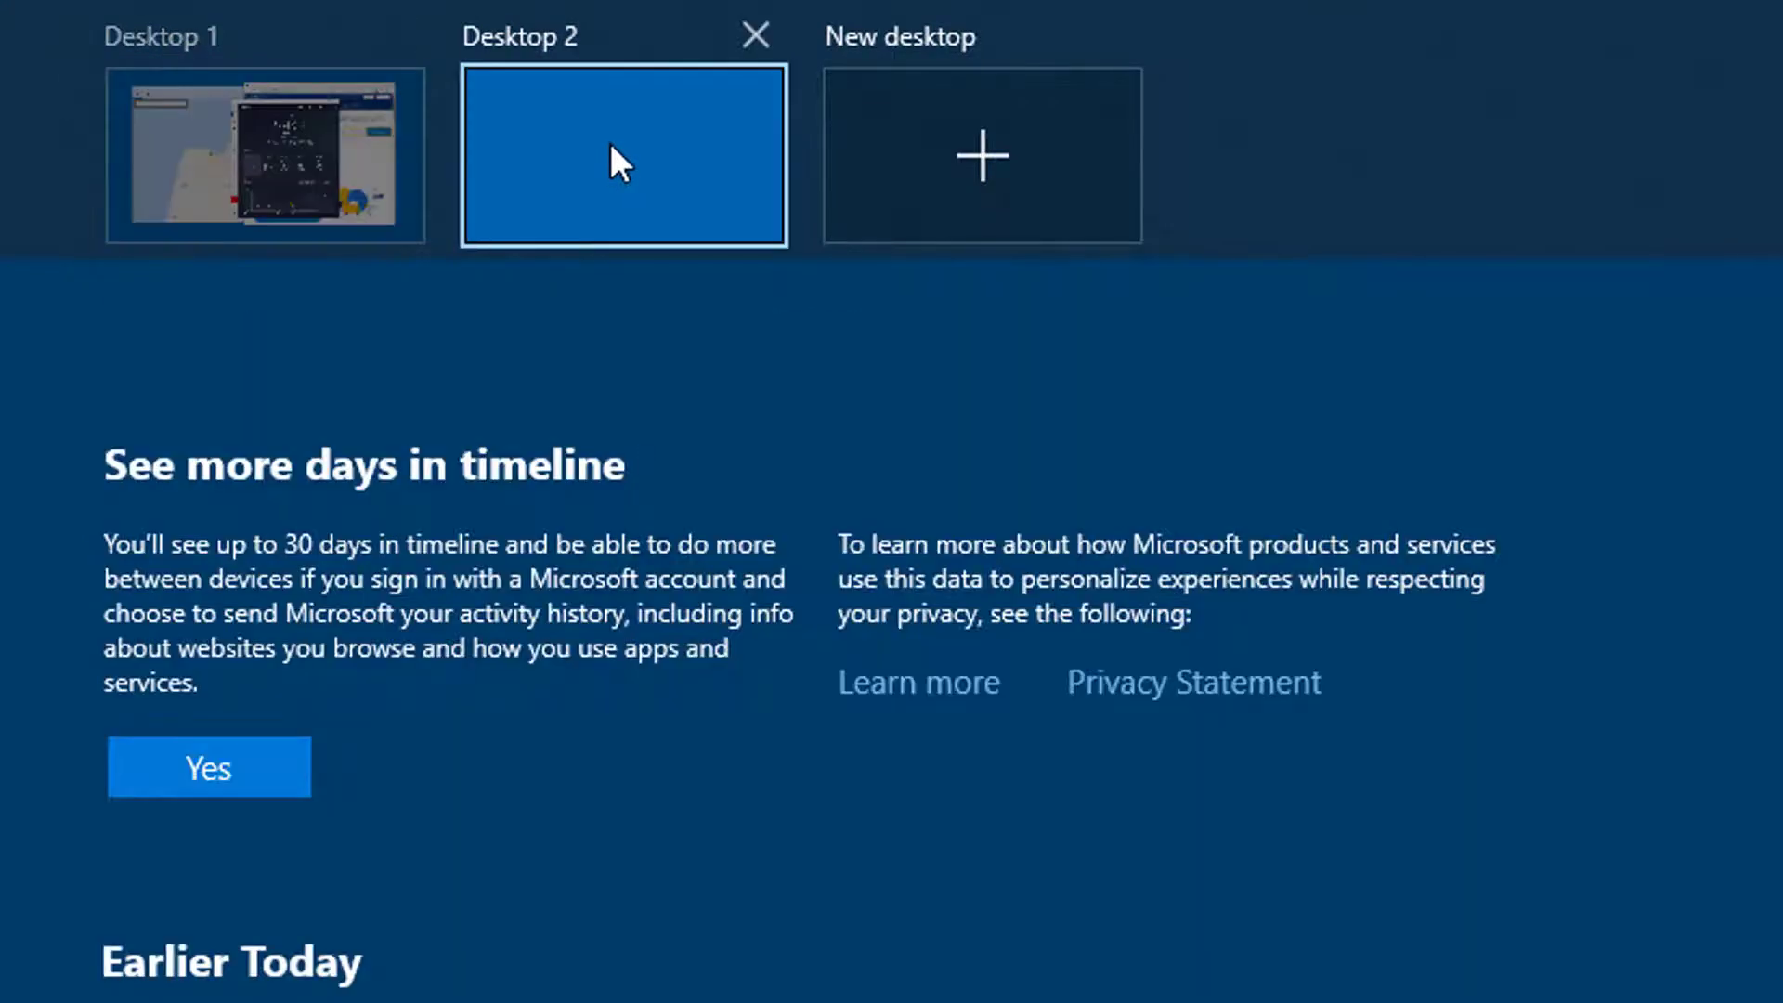
{"action": "mouse_move", "coordinate": [303, 151]}
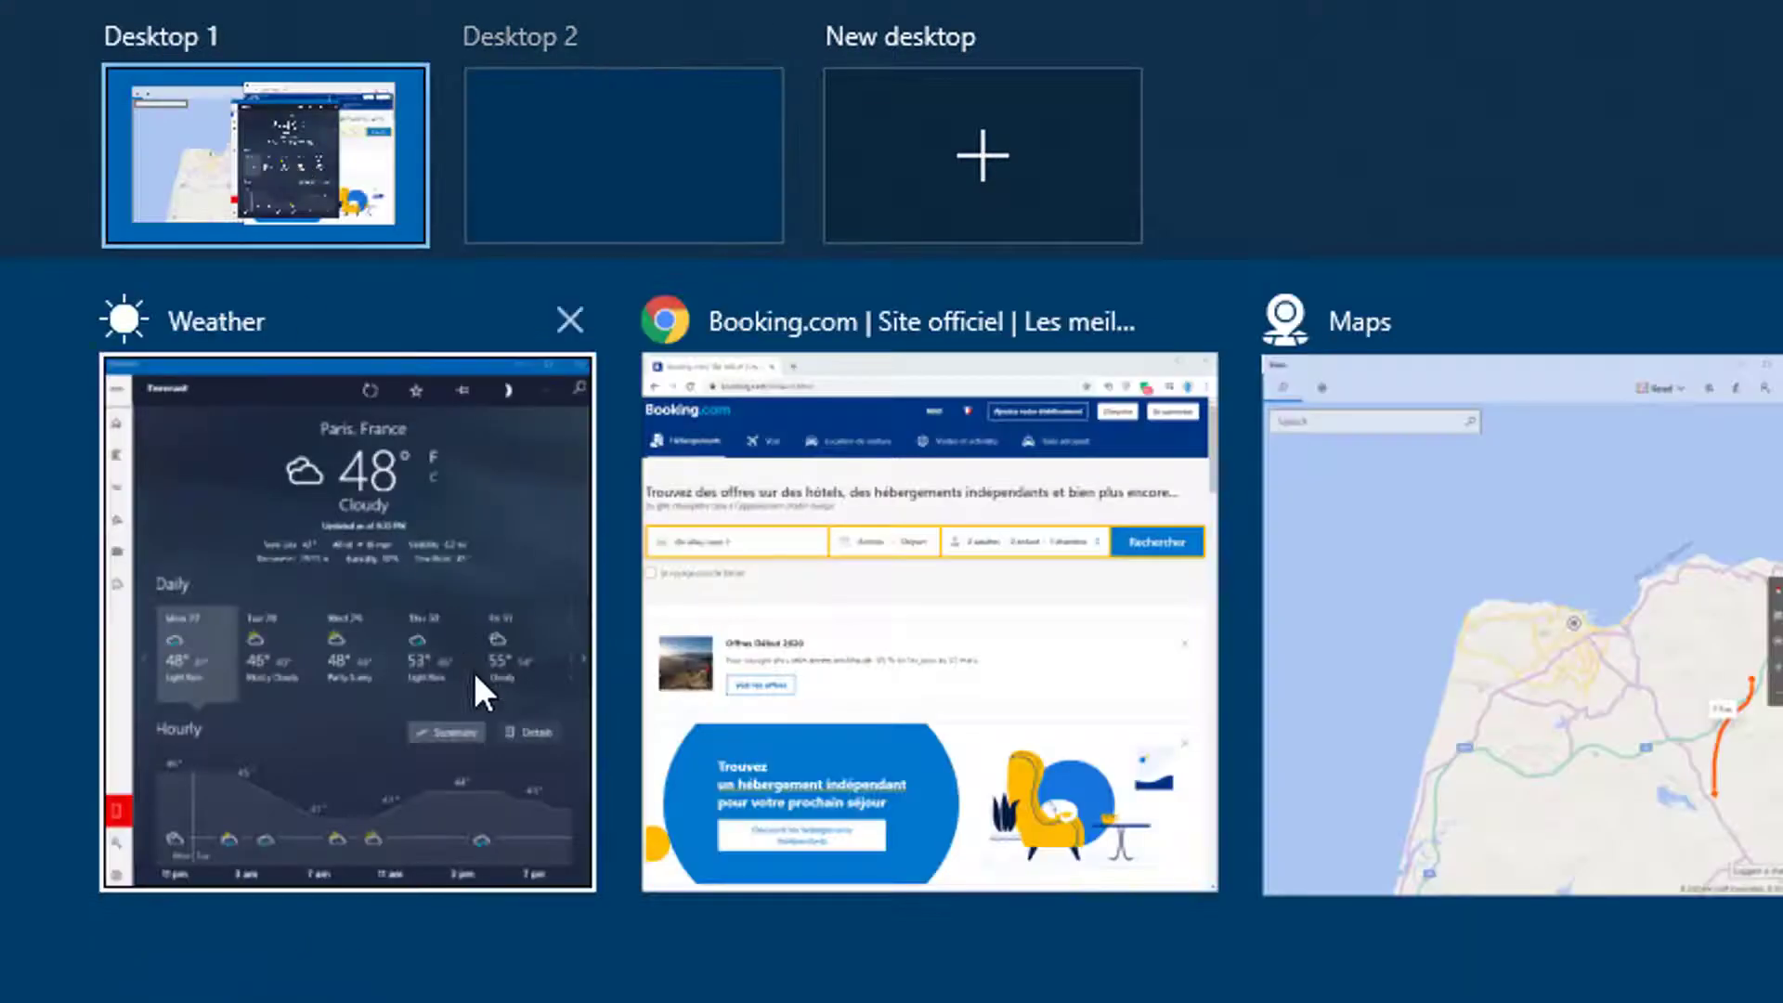
{"action": "left_click_drag", "start_coordinate": [474, 671], "coordinate": [698, 169]}
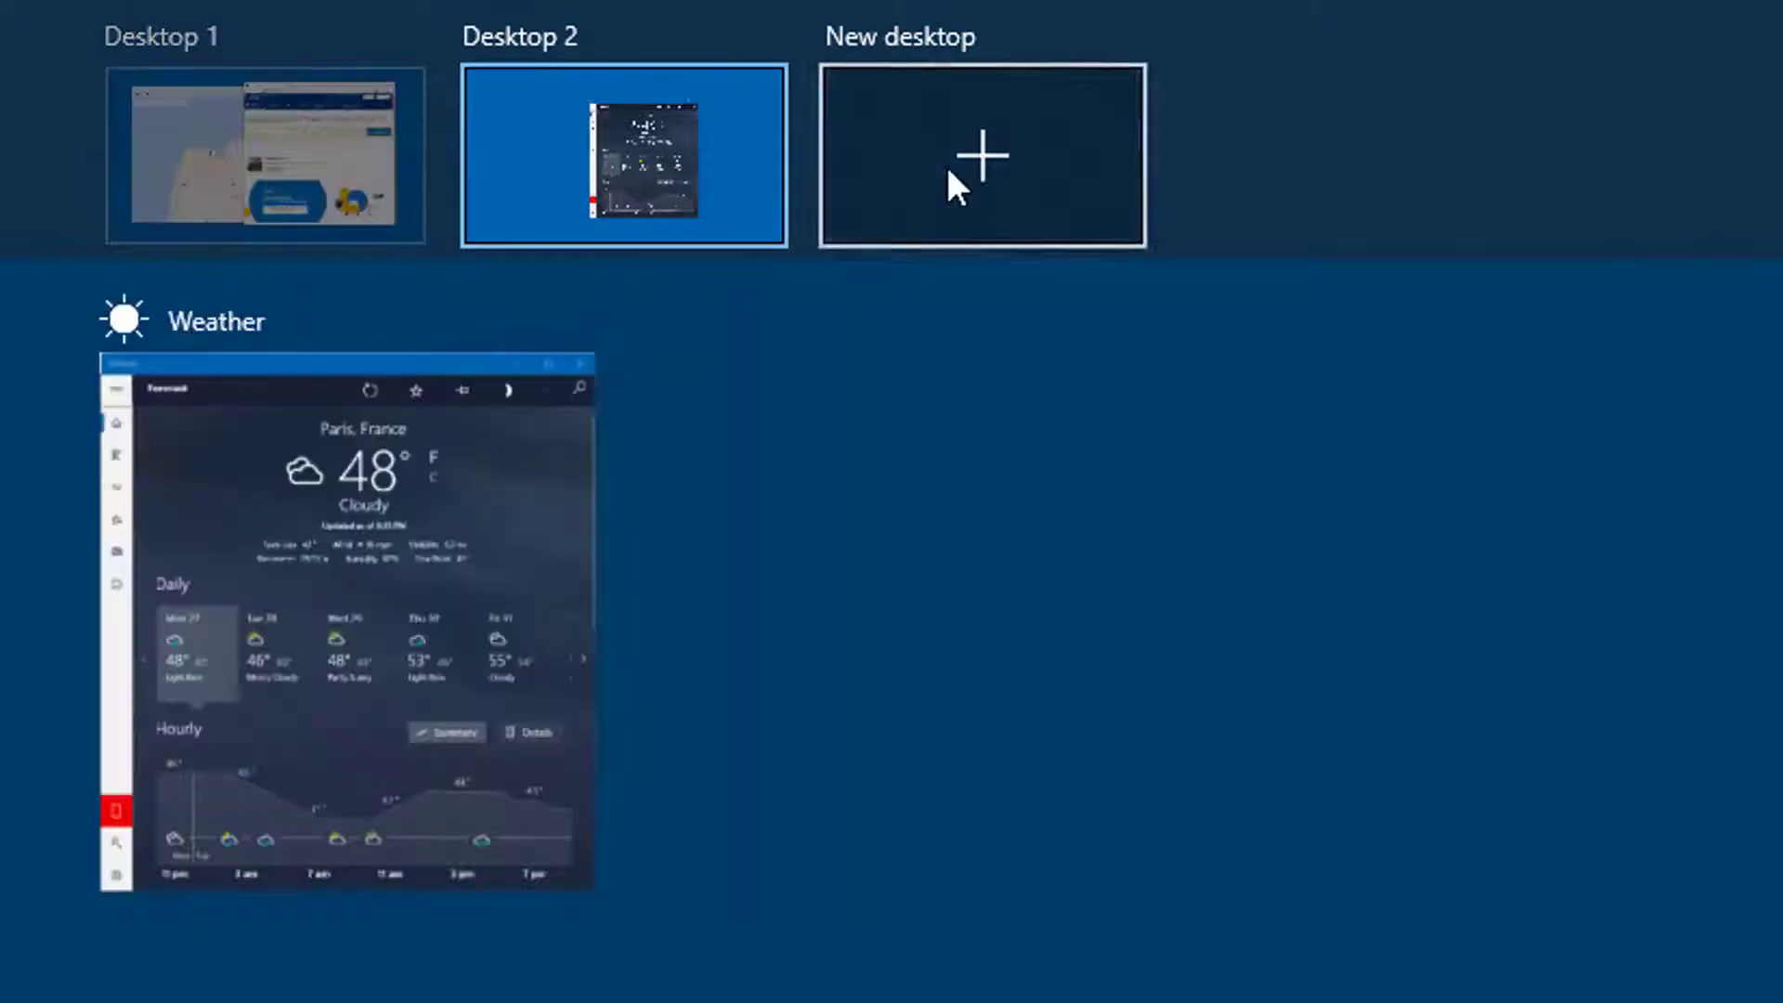
Create a third virtual desktop and move the Maps window from Desktop 1 onto it
{"action": "left_click", "coordinate": [947, 165]}
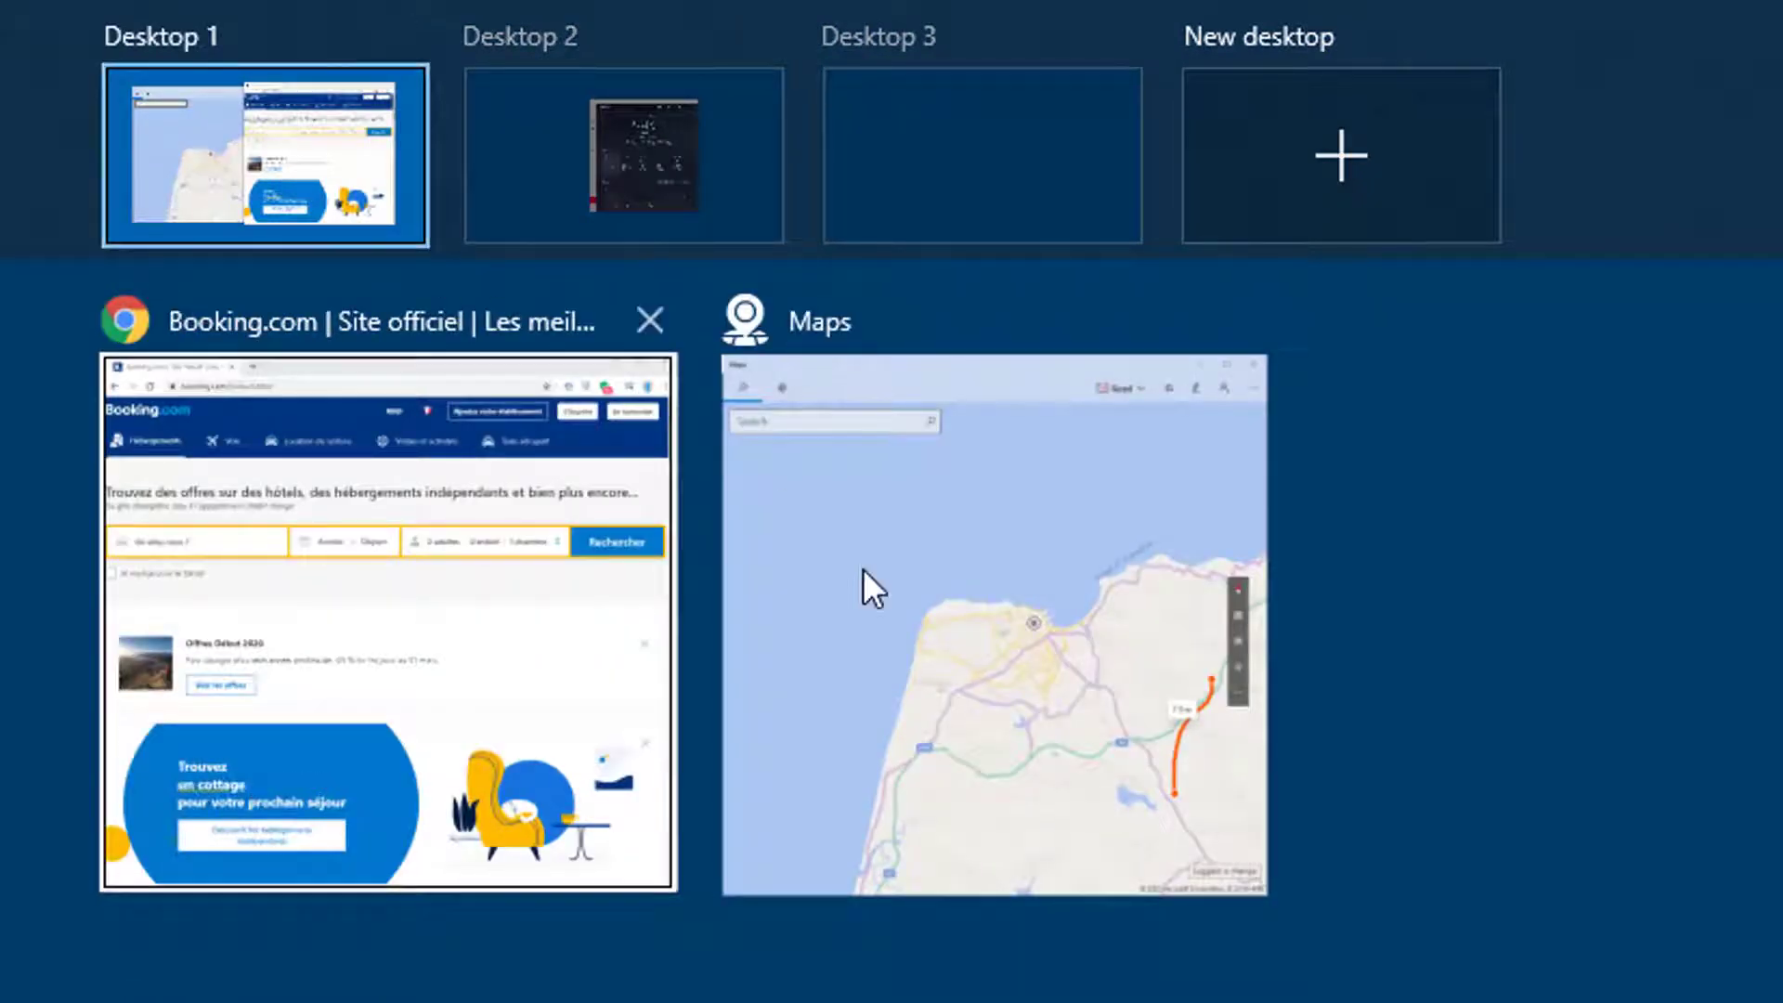
{"action": "left_click_drag", "start_coordinate": [862, 569], "coordinate": [962, 134]}
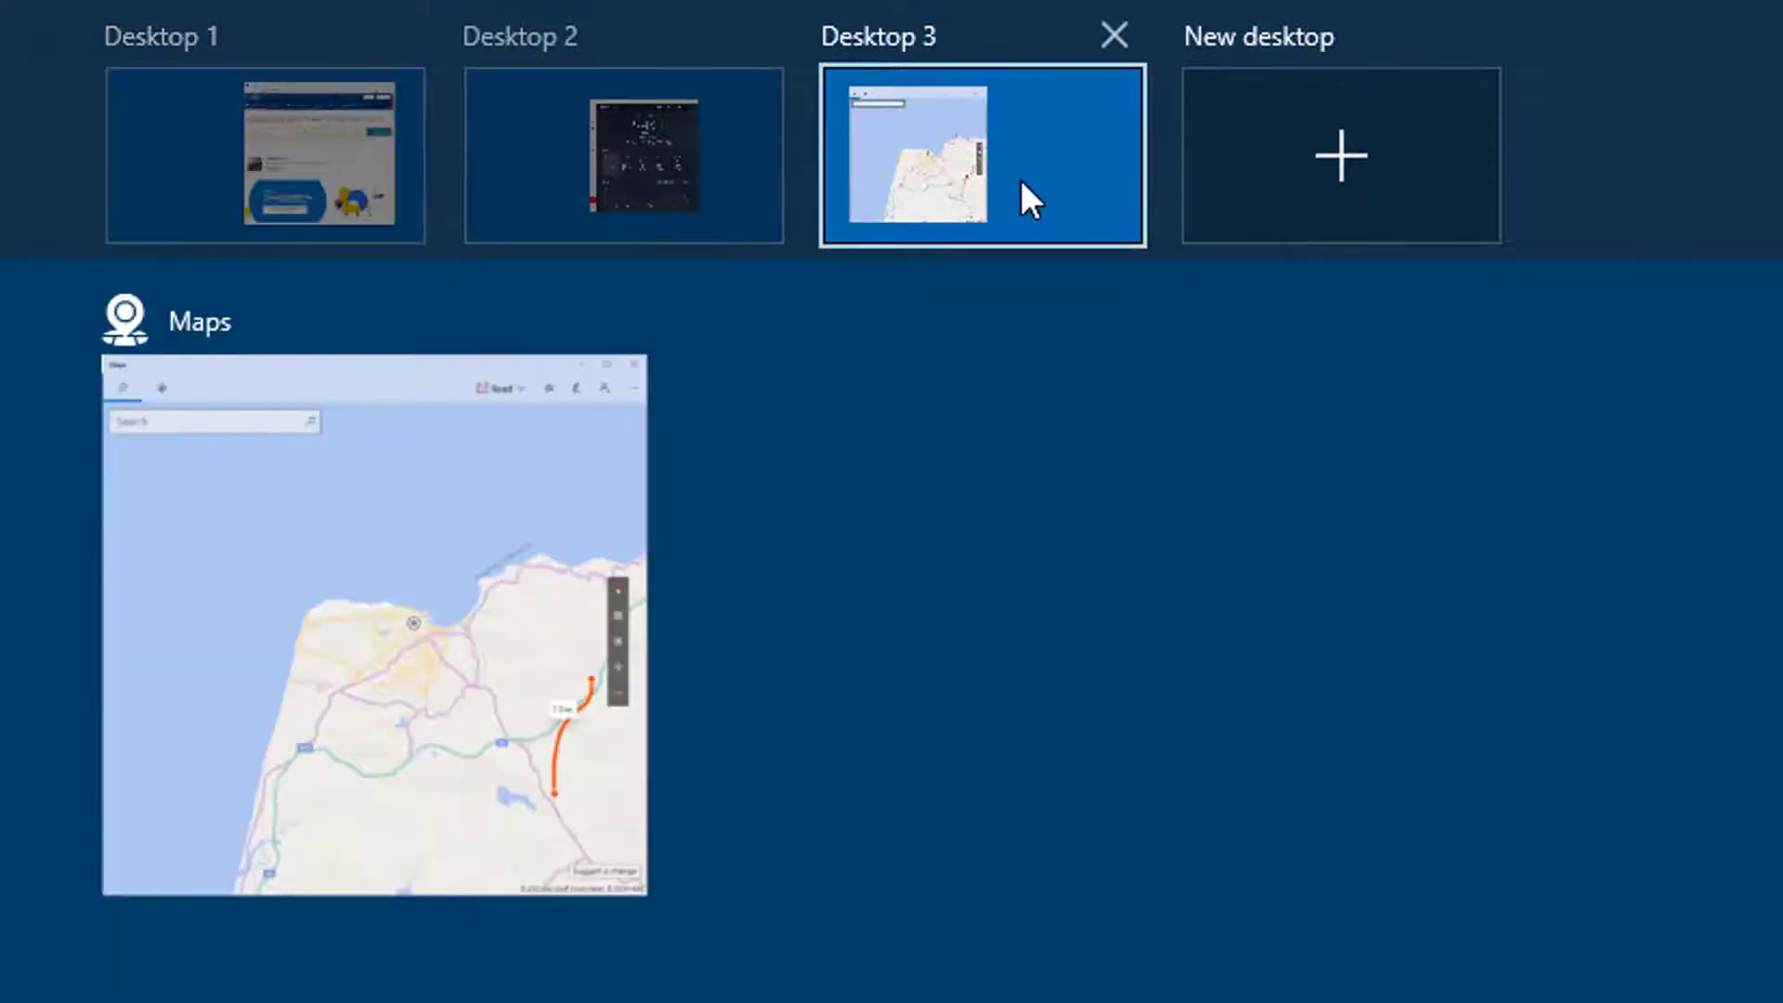
Switch to Desktop 3 to view Maps, then switch to Desktop 2 to view Weather
{"action": "left_click", "coordinate": [1022, 181]}
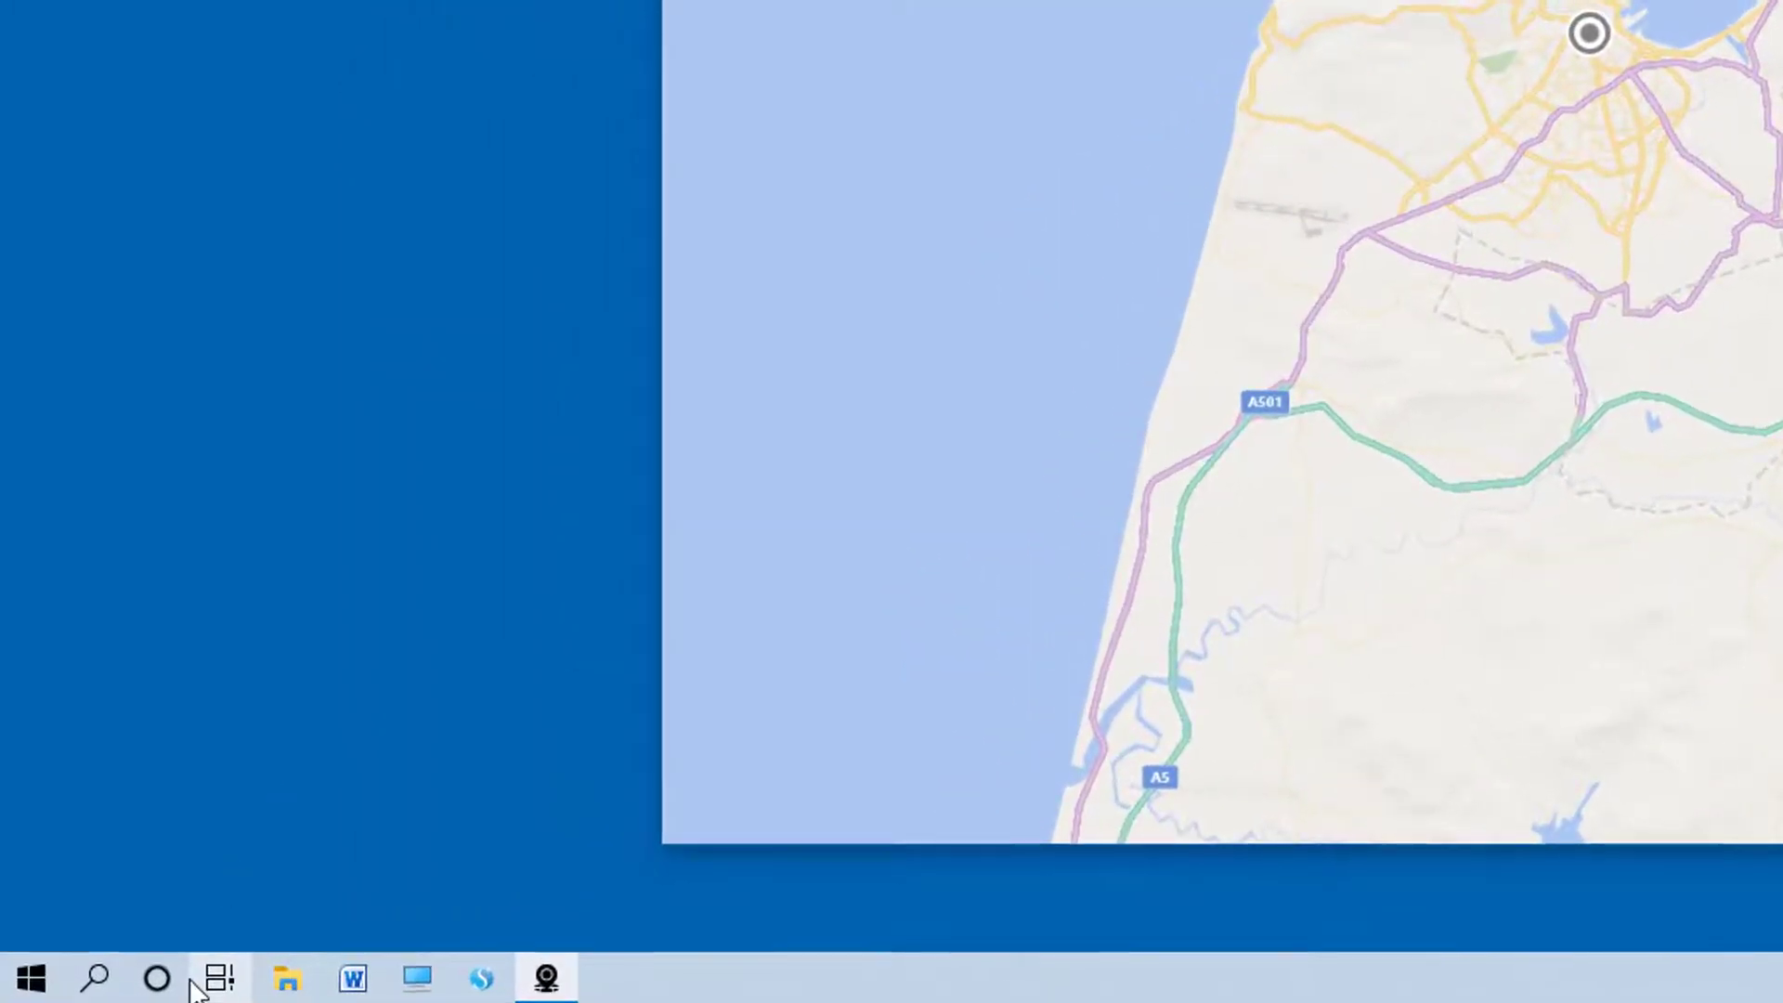
{"action": "left_click", "coordinate": [206, 983]}
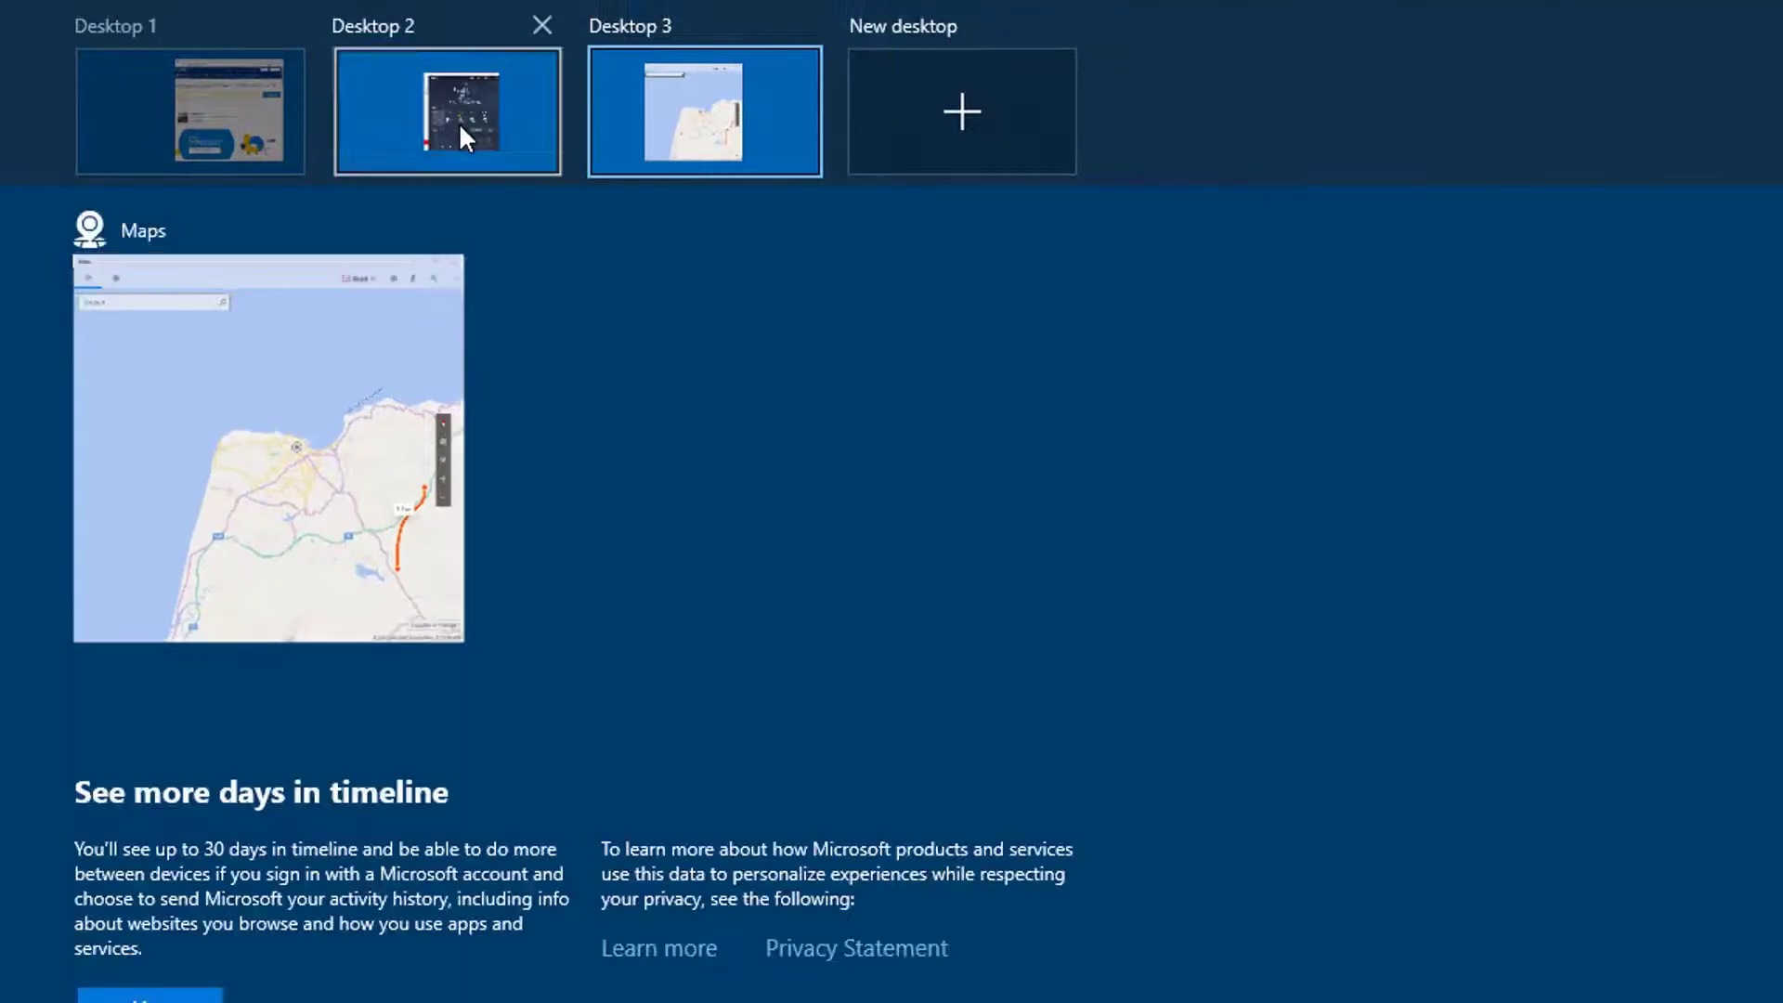
{"action": "left_click", "coordinate": [458, 122]}
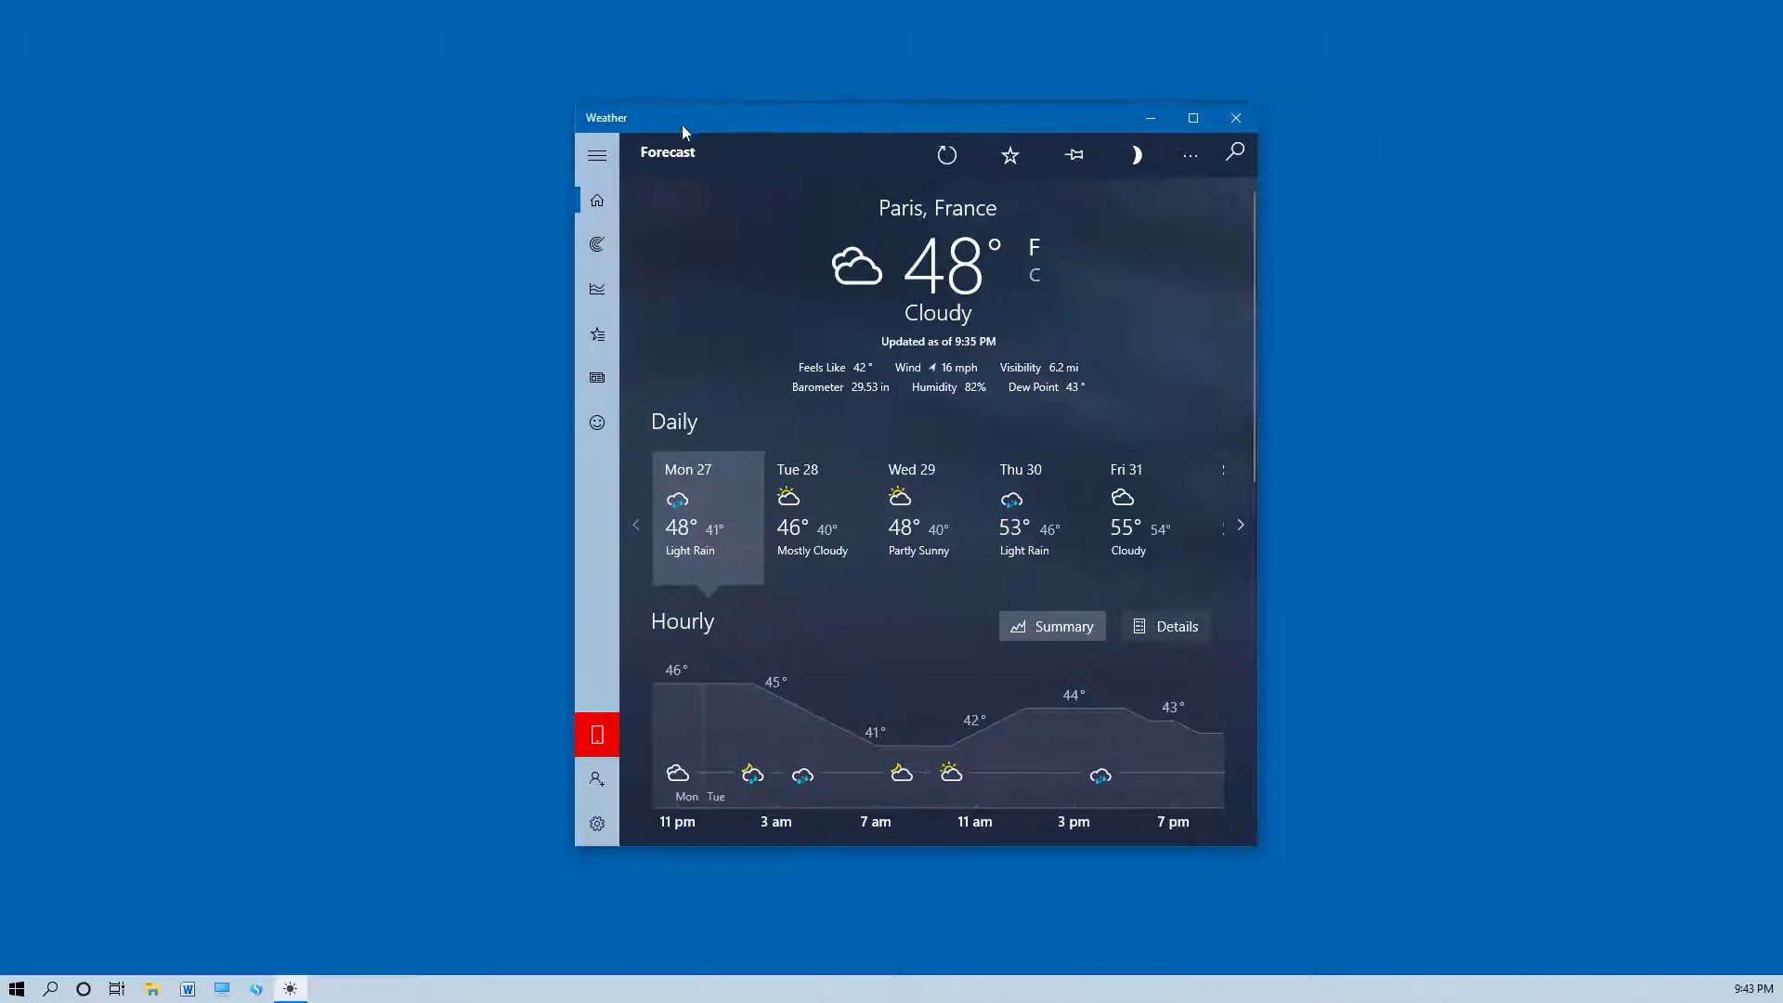
Remove Desktop 3 and Desktop 2 in Task View, then open the Maps window on the remaining desktop
{"action": "left_click", "coordinate": [116, 988]}
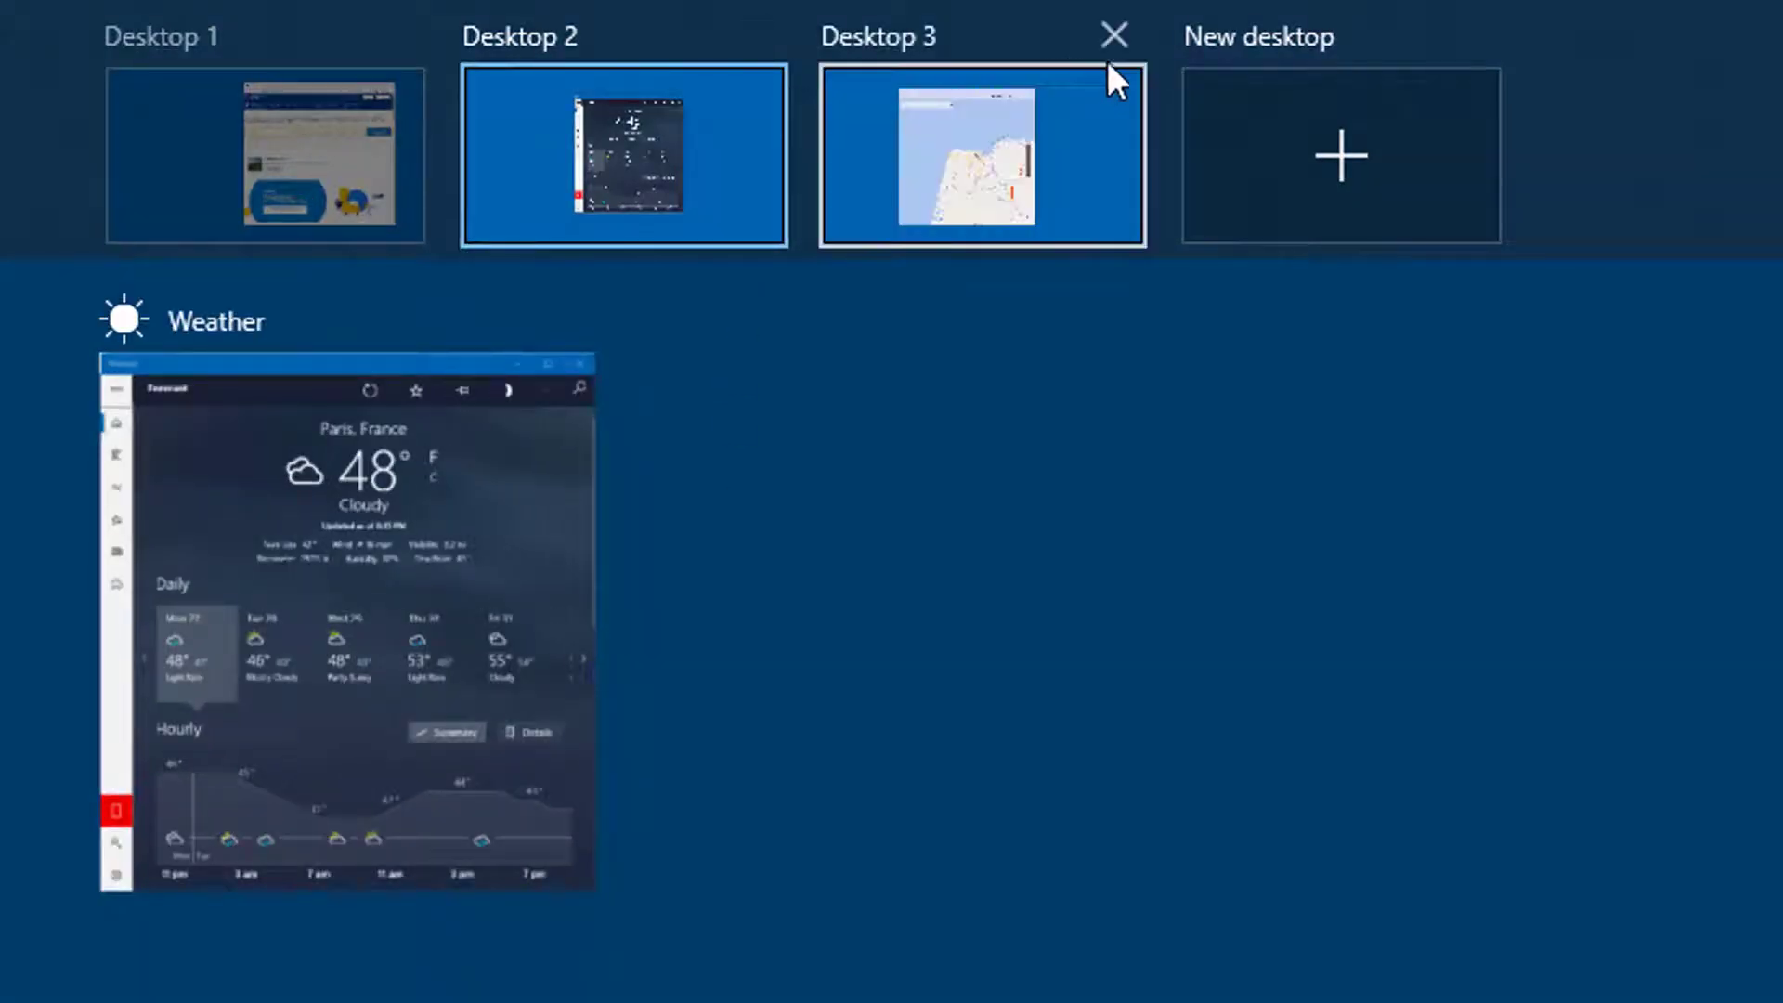
{"action": "left_click", "coordinate": [1116, 36]}
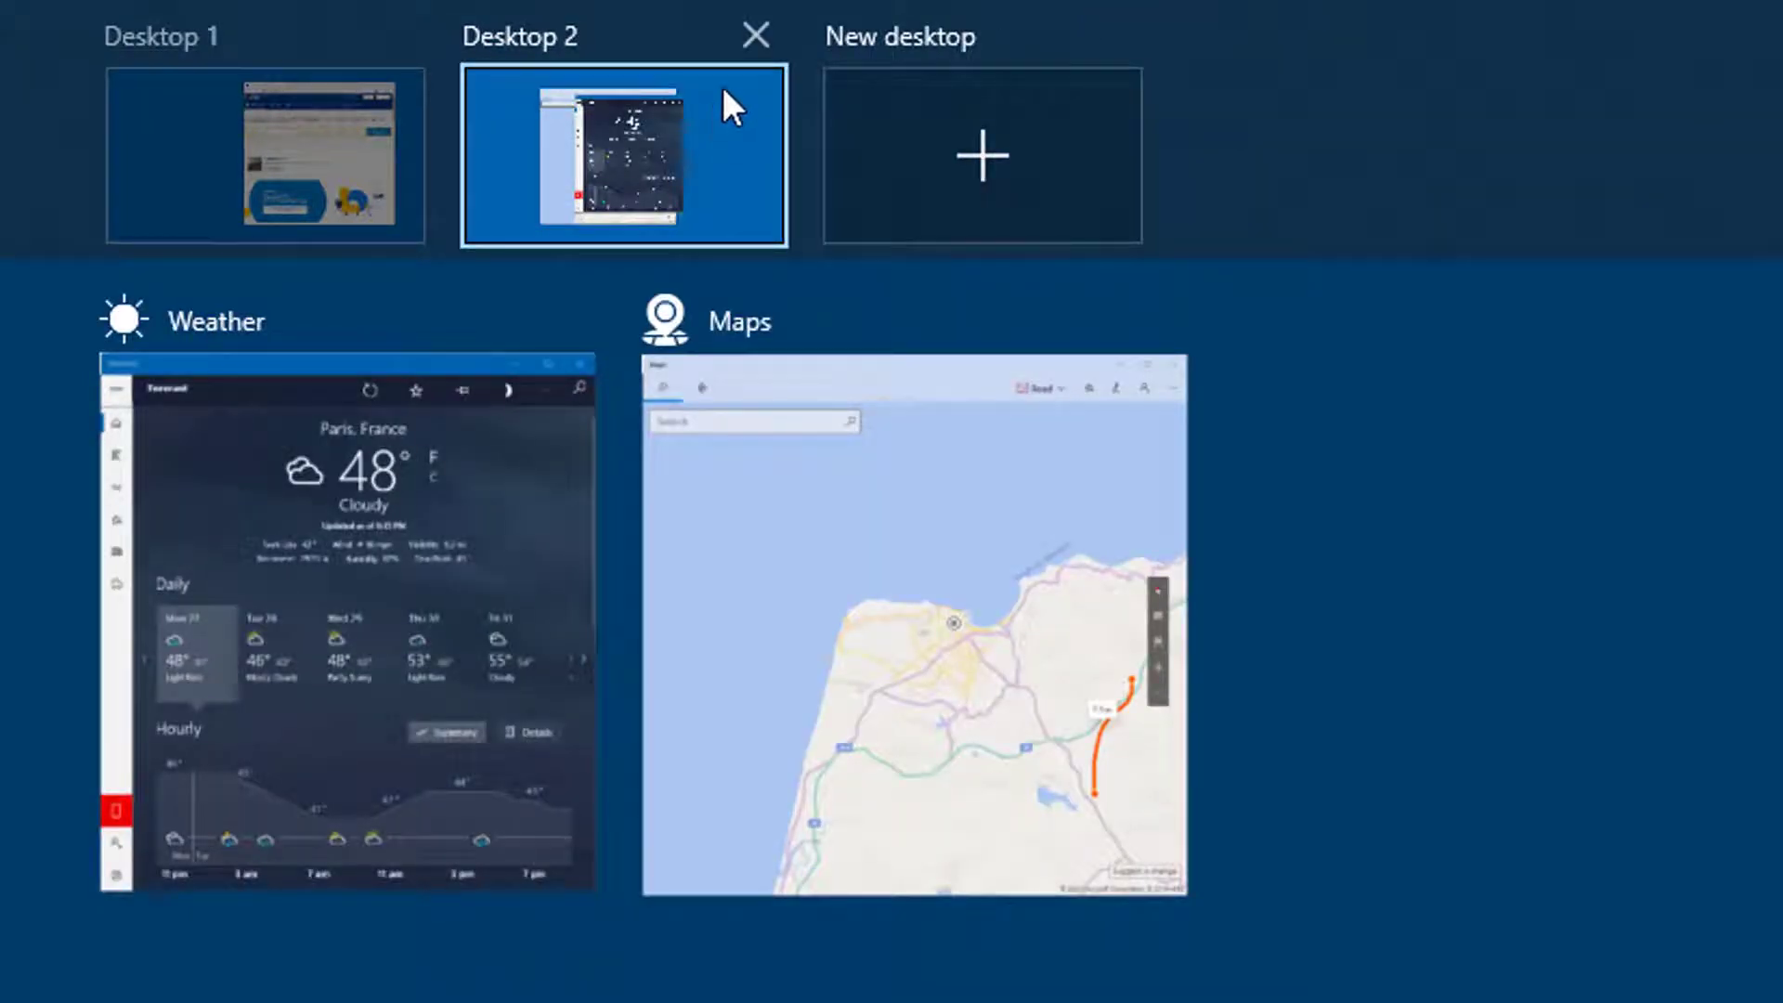
{"action": "left_click", "coordinate": [767, 35]}
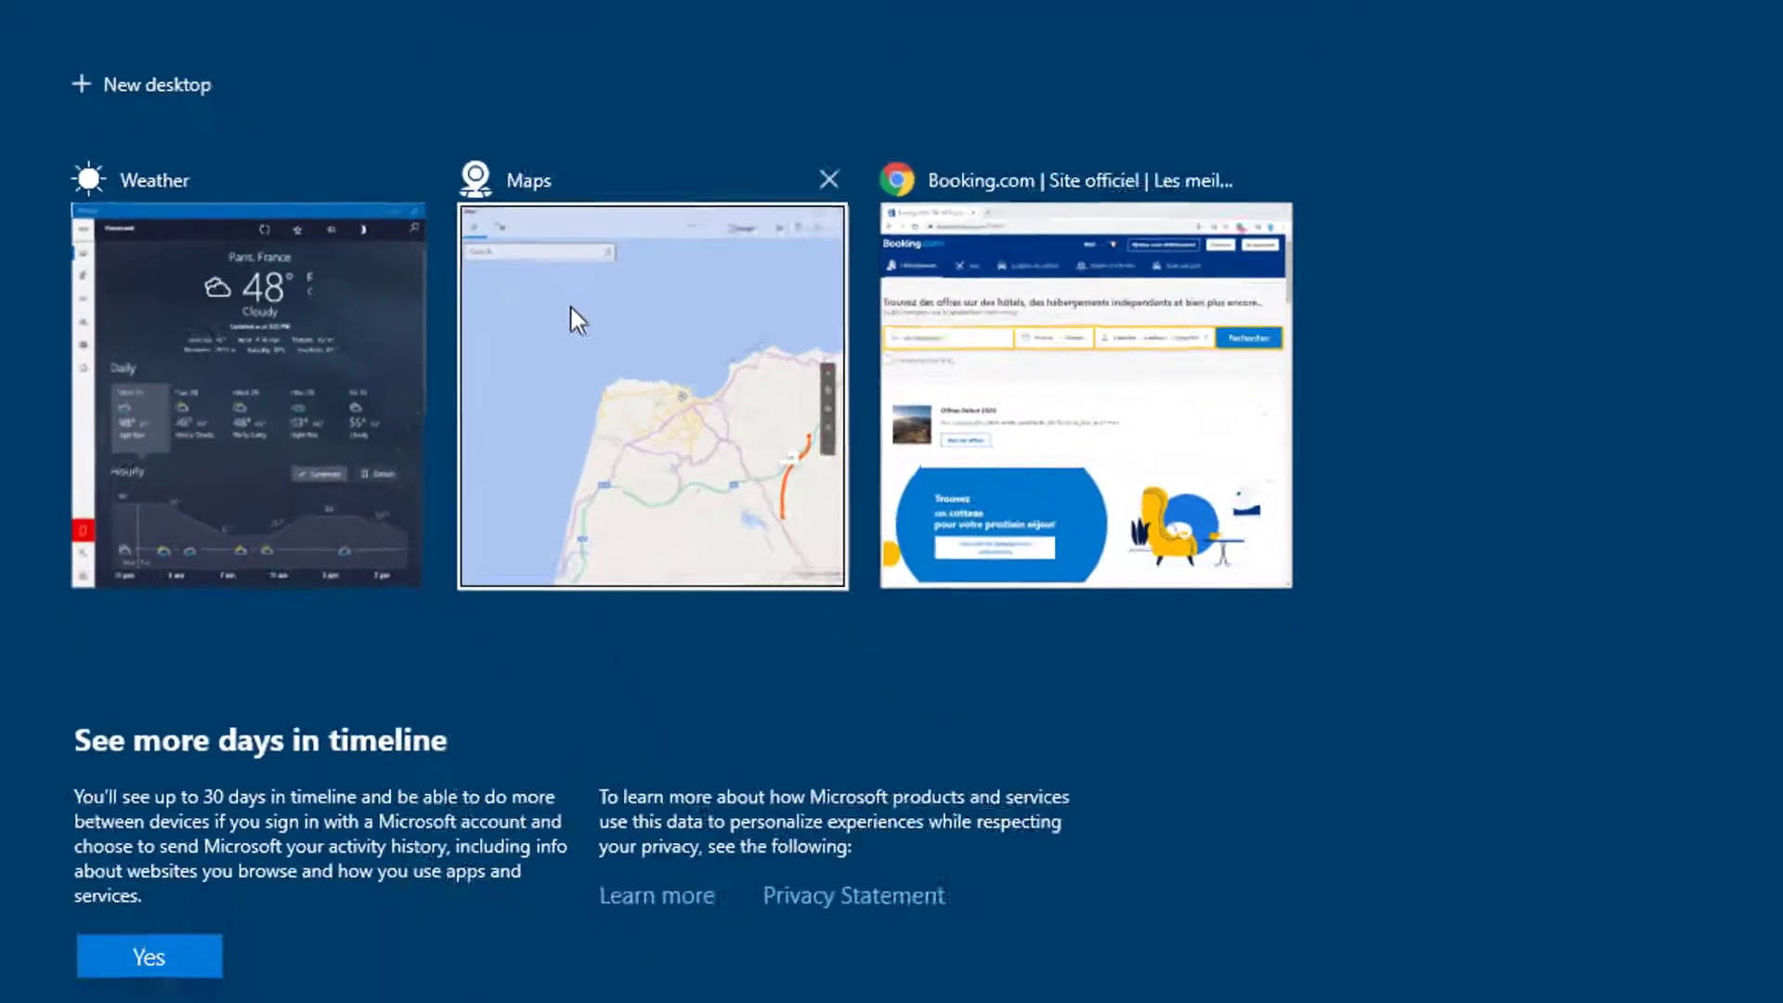
{"action": "left_click", "coordinate": [569, 315]}
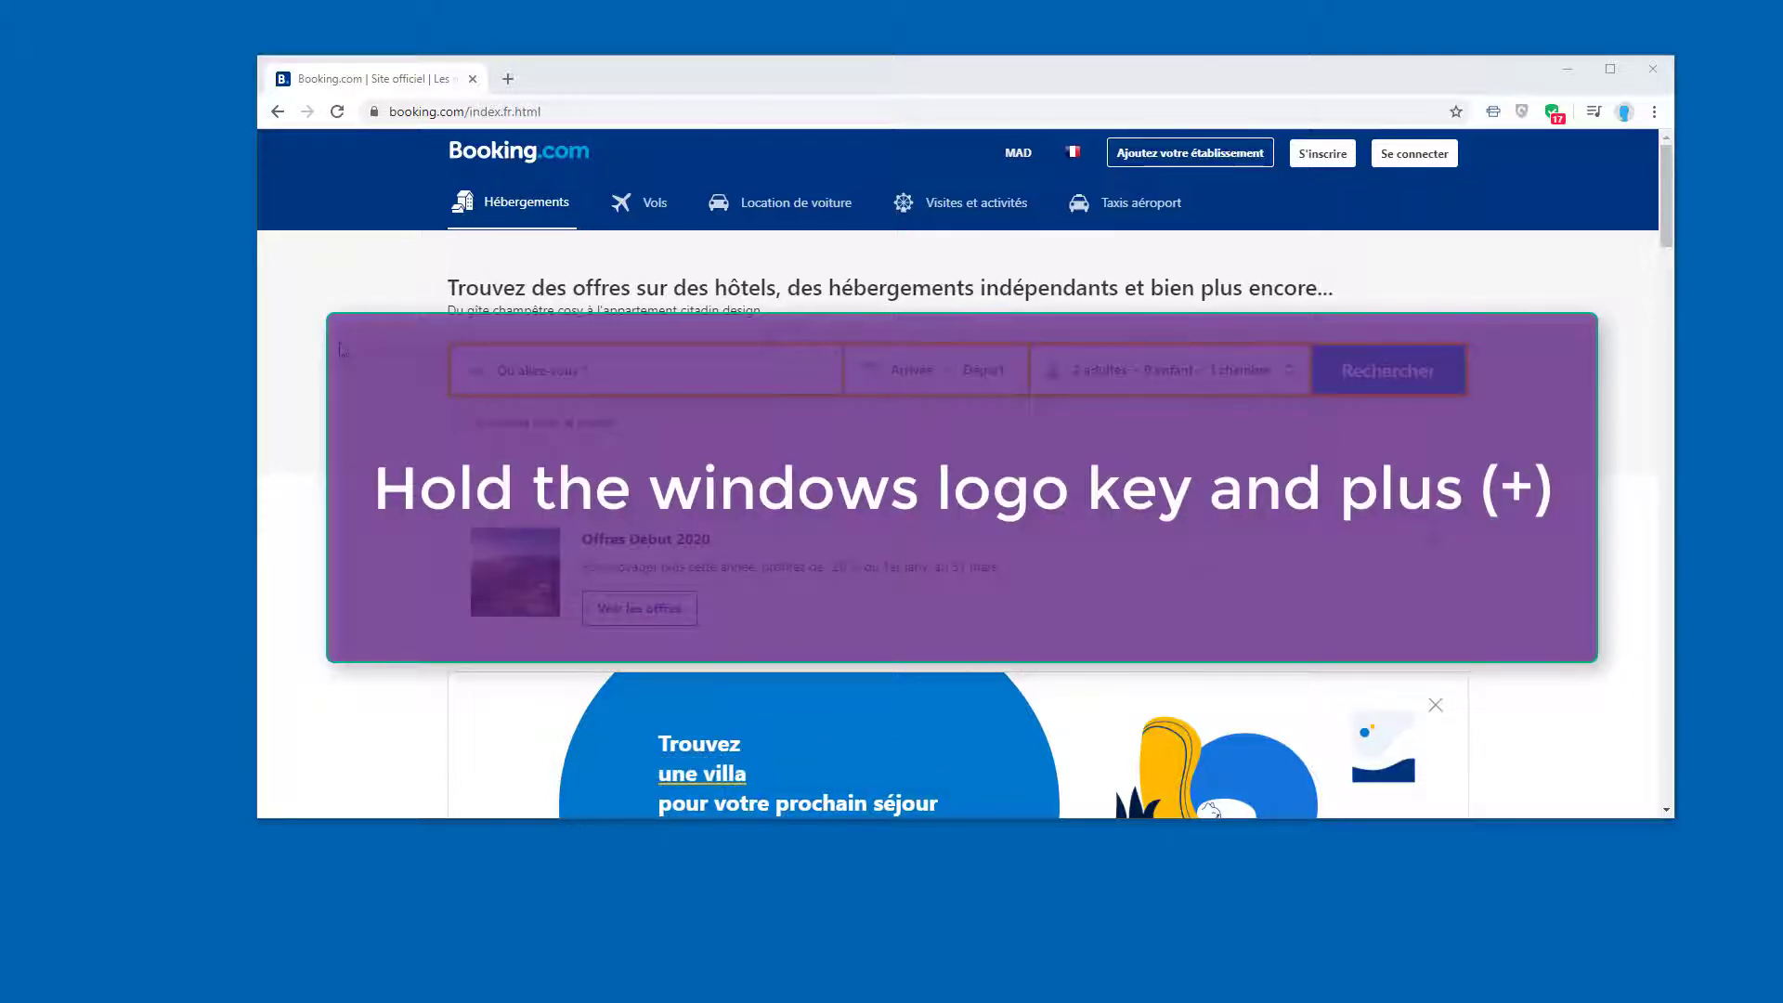
Turn on Magnifier over the Booking.com page, zoom in to 300%, and zoom back out to 200%
{"action": "key", "text": "super+plus"}
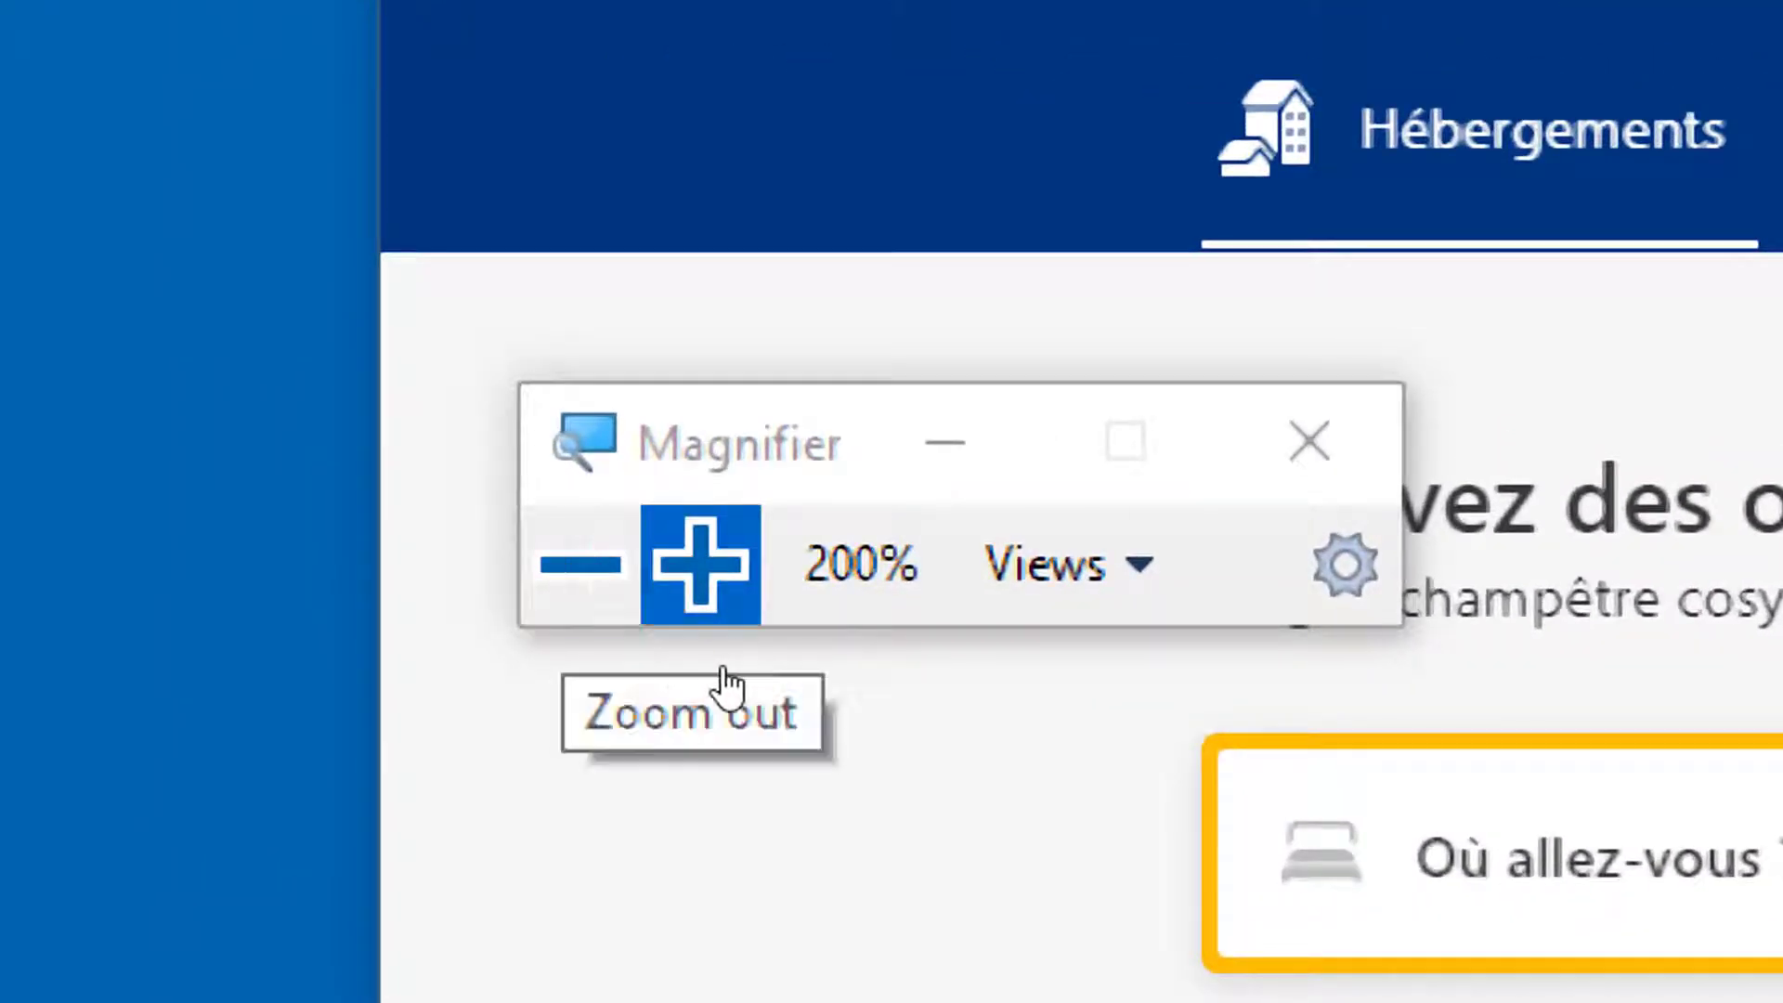
{"action": "left_click", "coordinate": [729, 685]}
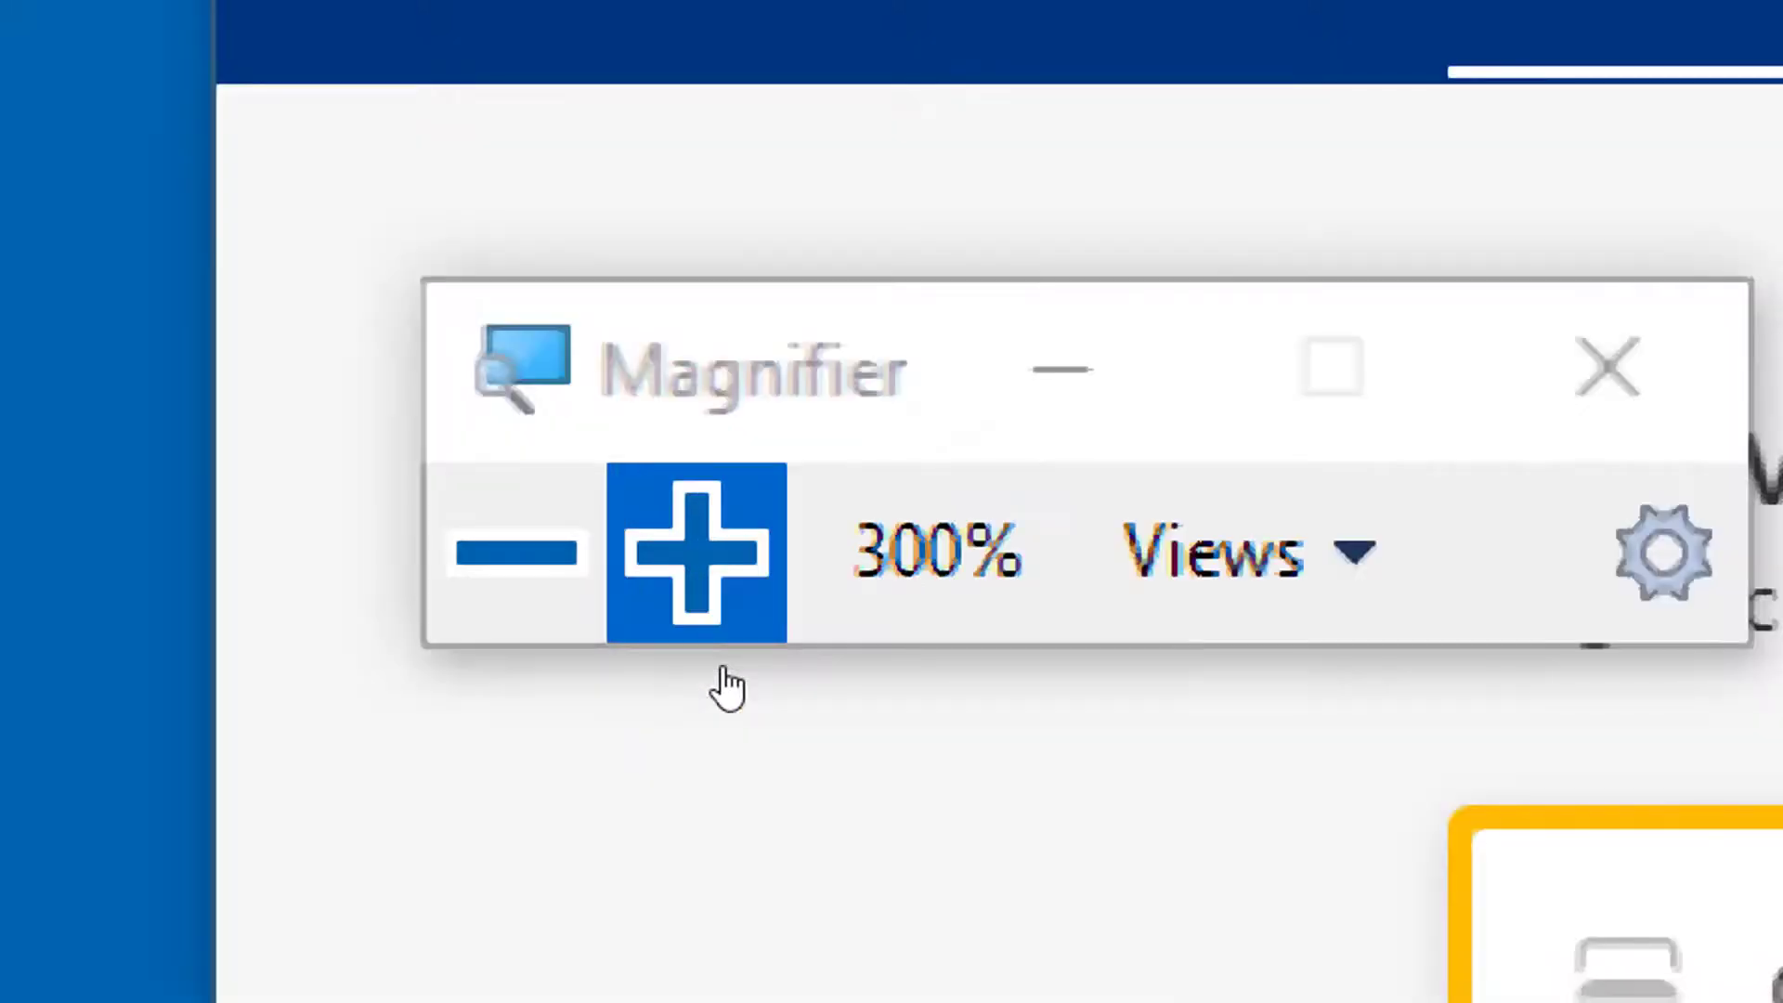
{"action": "left_click", "coordinate": [673, 682]}
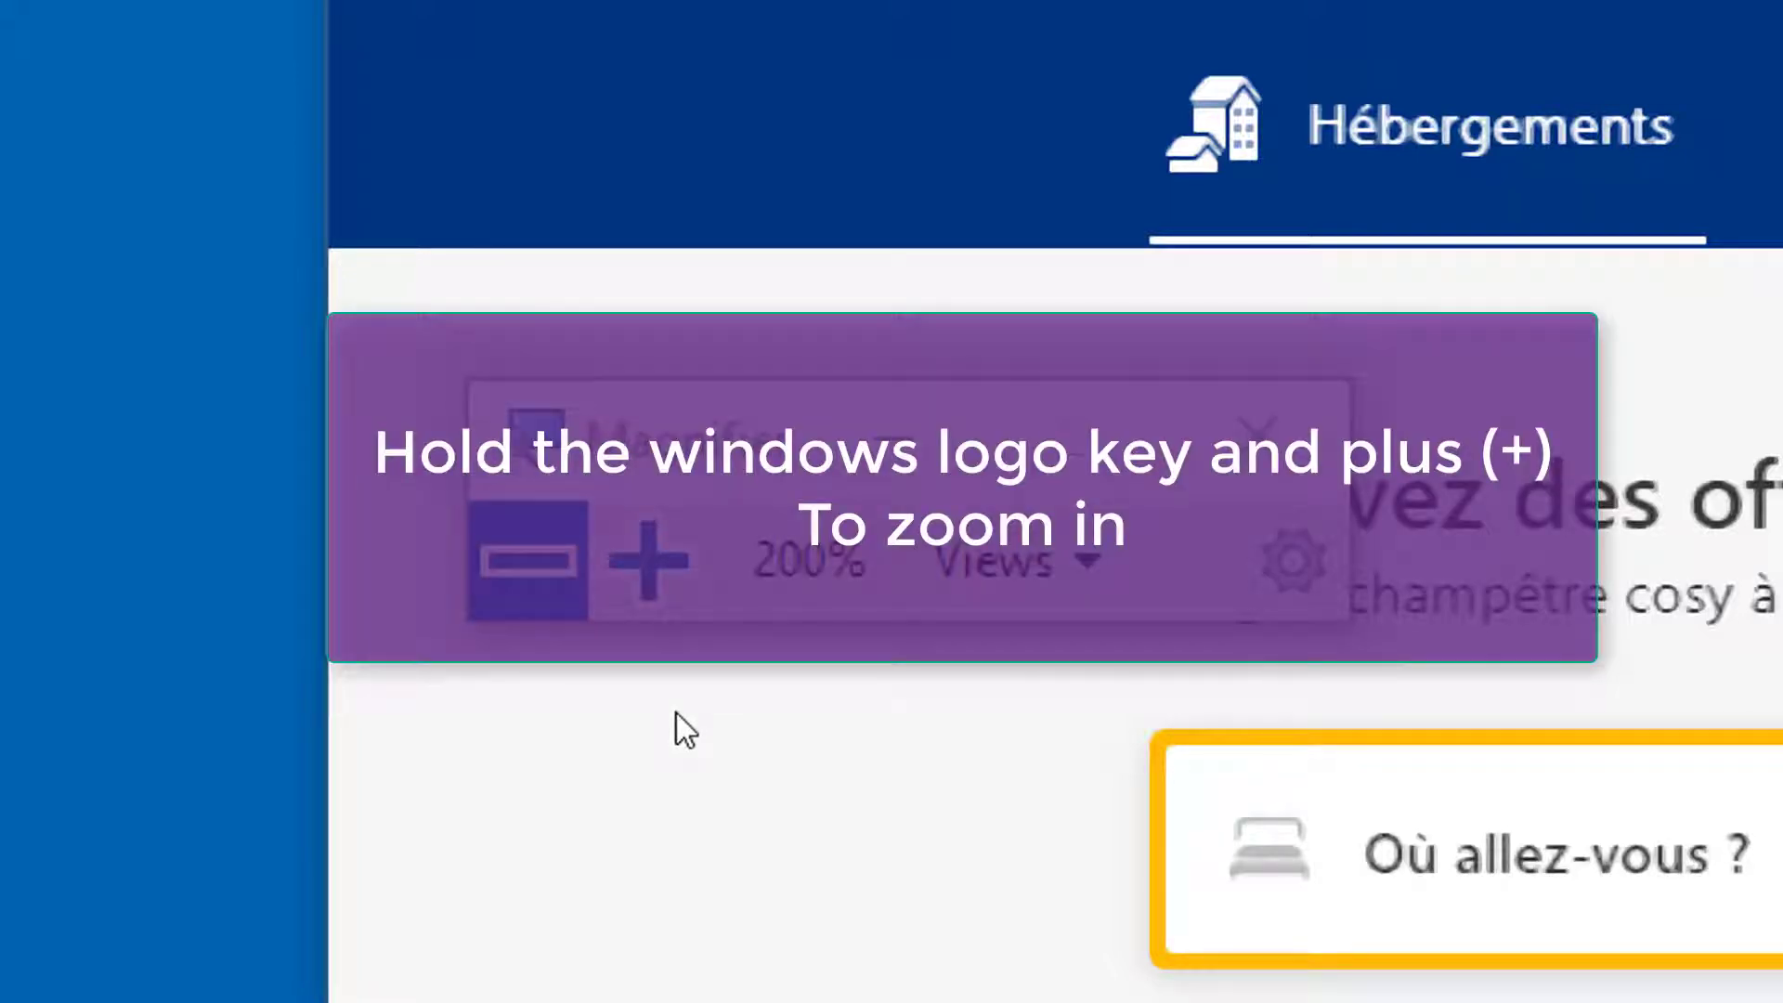
Zoom Magnifier in to 300% and back out to 200% over the Booking.com page, and turn Magnifier off
{"action": "key", "text": "super+plus"}
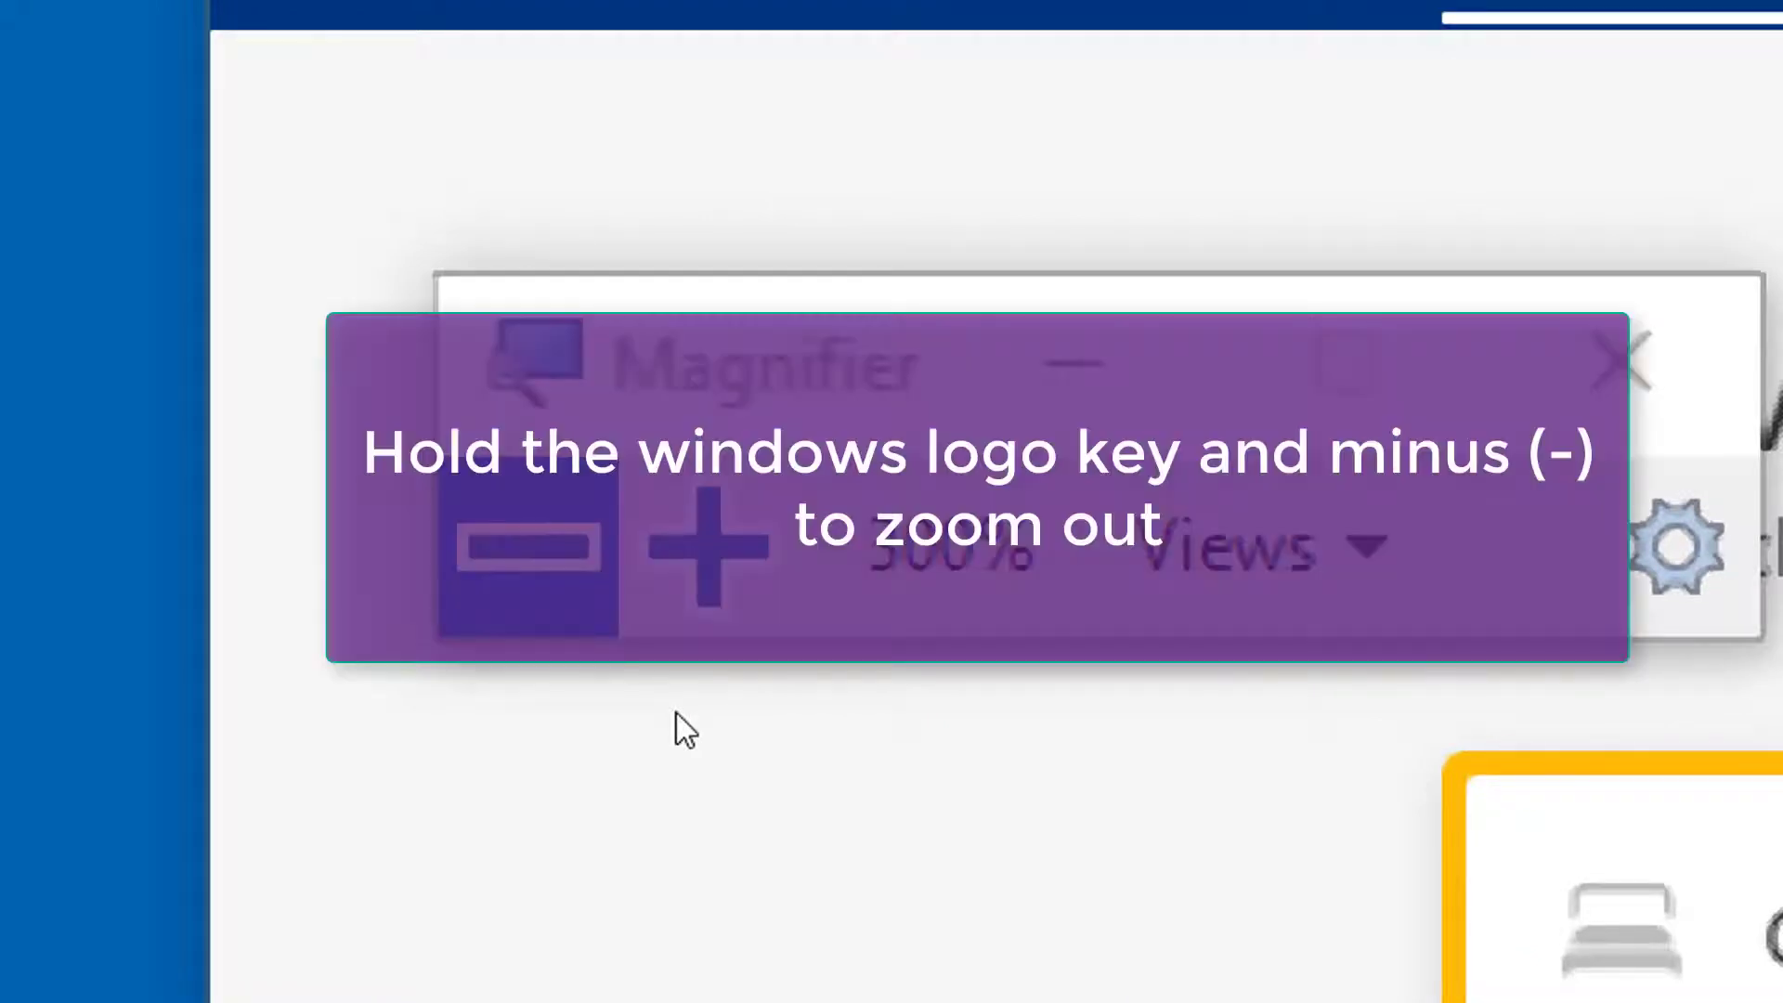
{"action": "key", "text": "super+minus"}
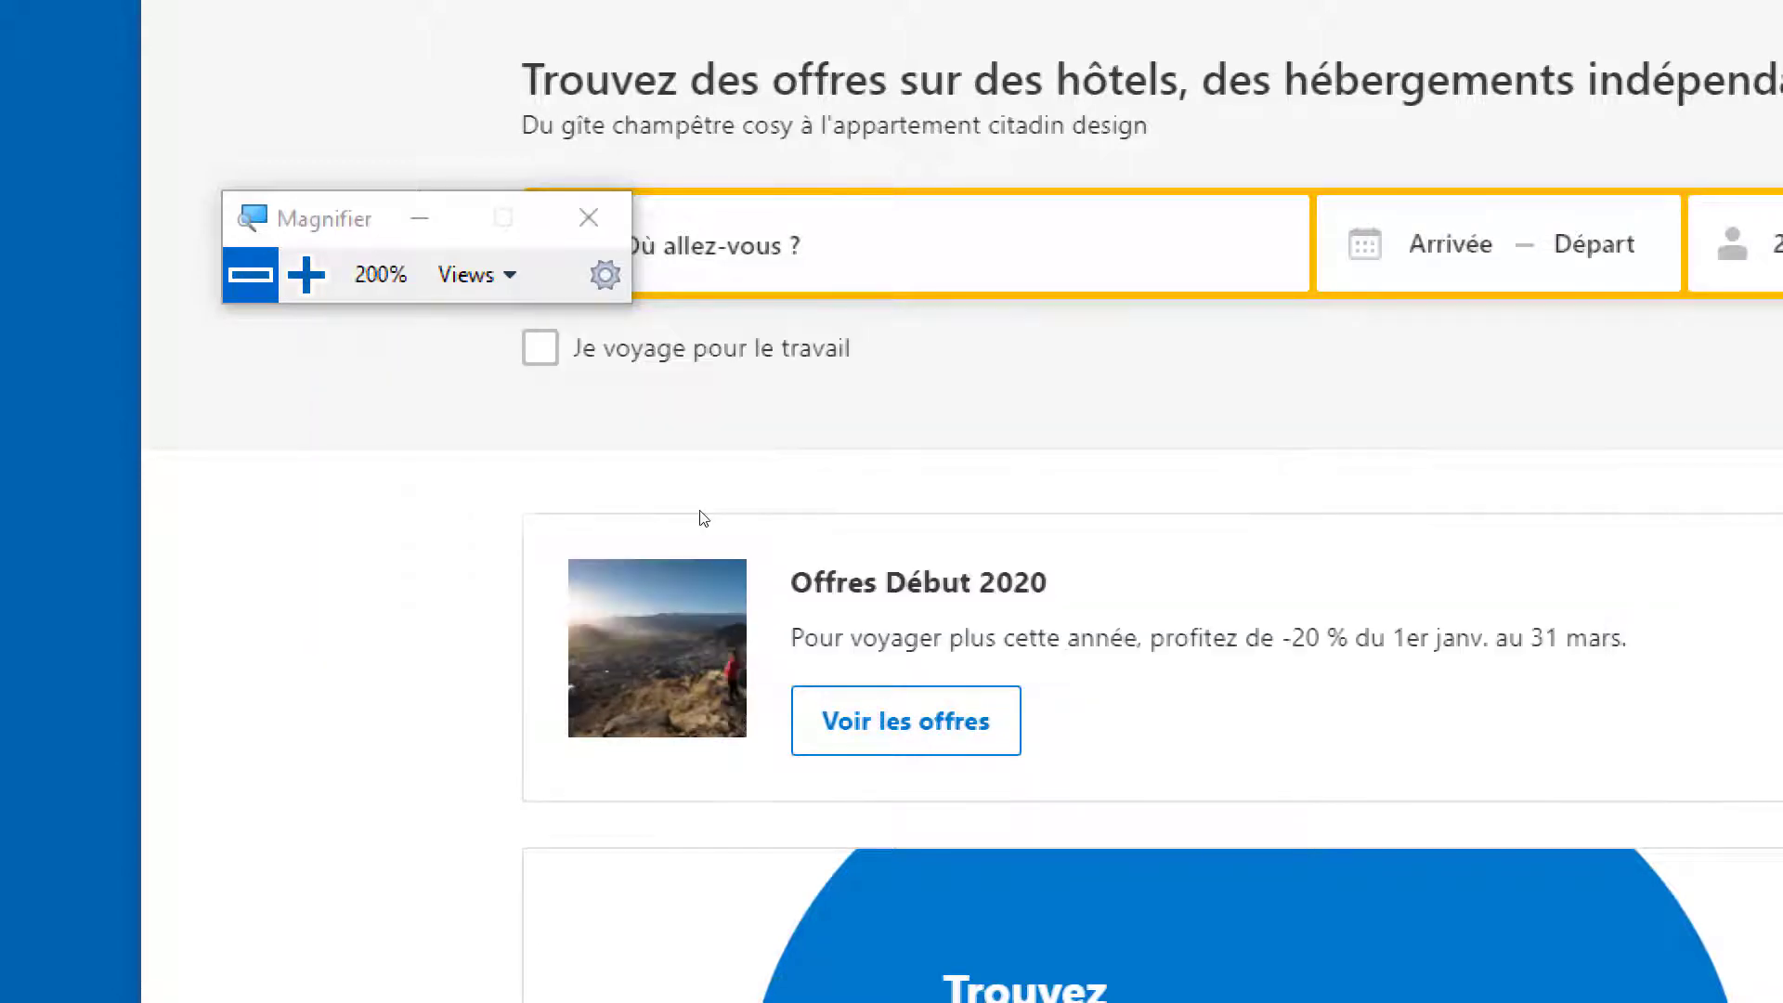
{"action": "key", "text": "super+Escape"}
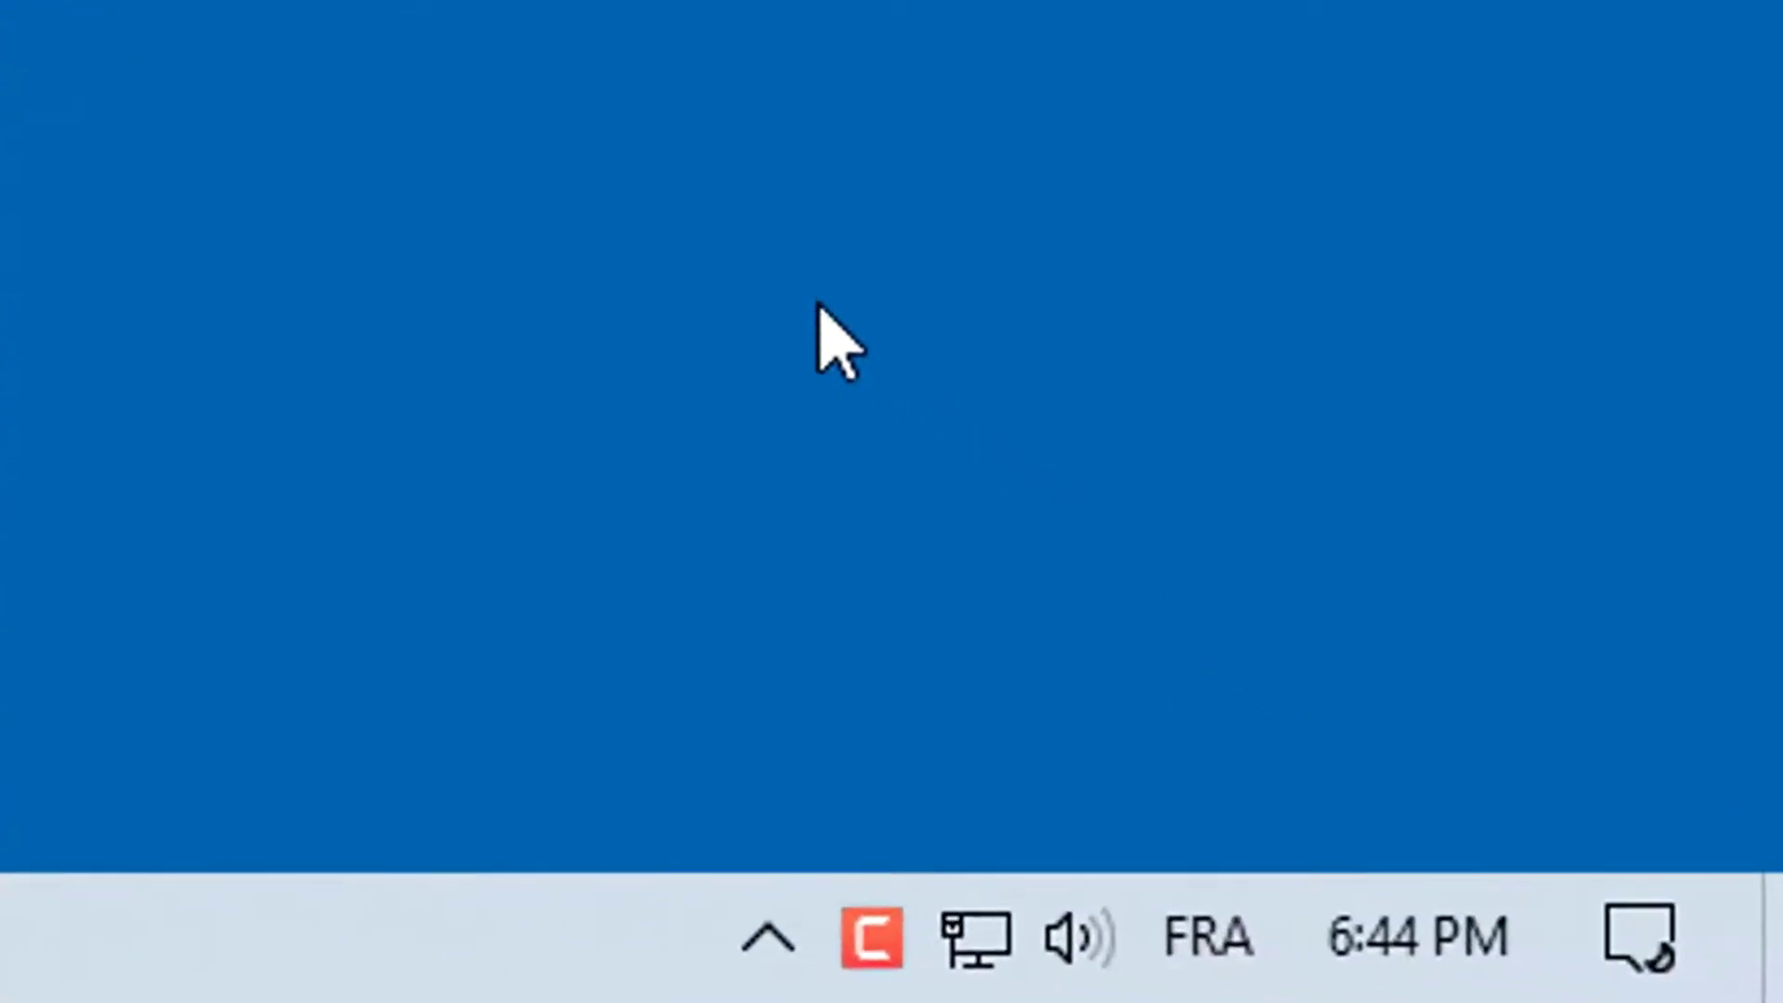
Expand the action center's quick actions and cycle Focus assist through off and Priority only to Alarms only
{"action": "left_click", "coordinate": [1635, 924]}
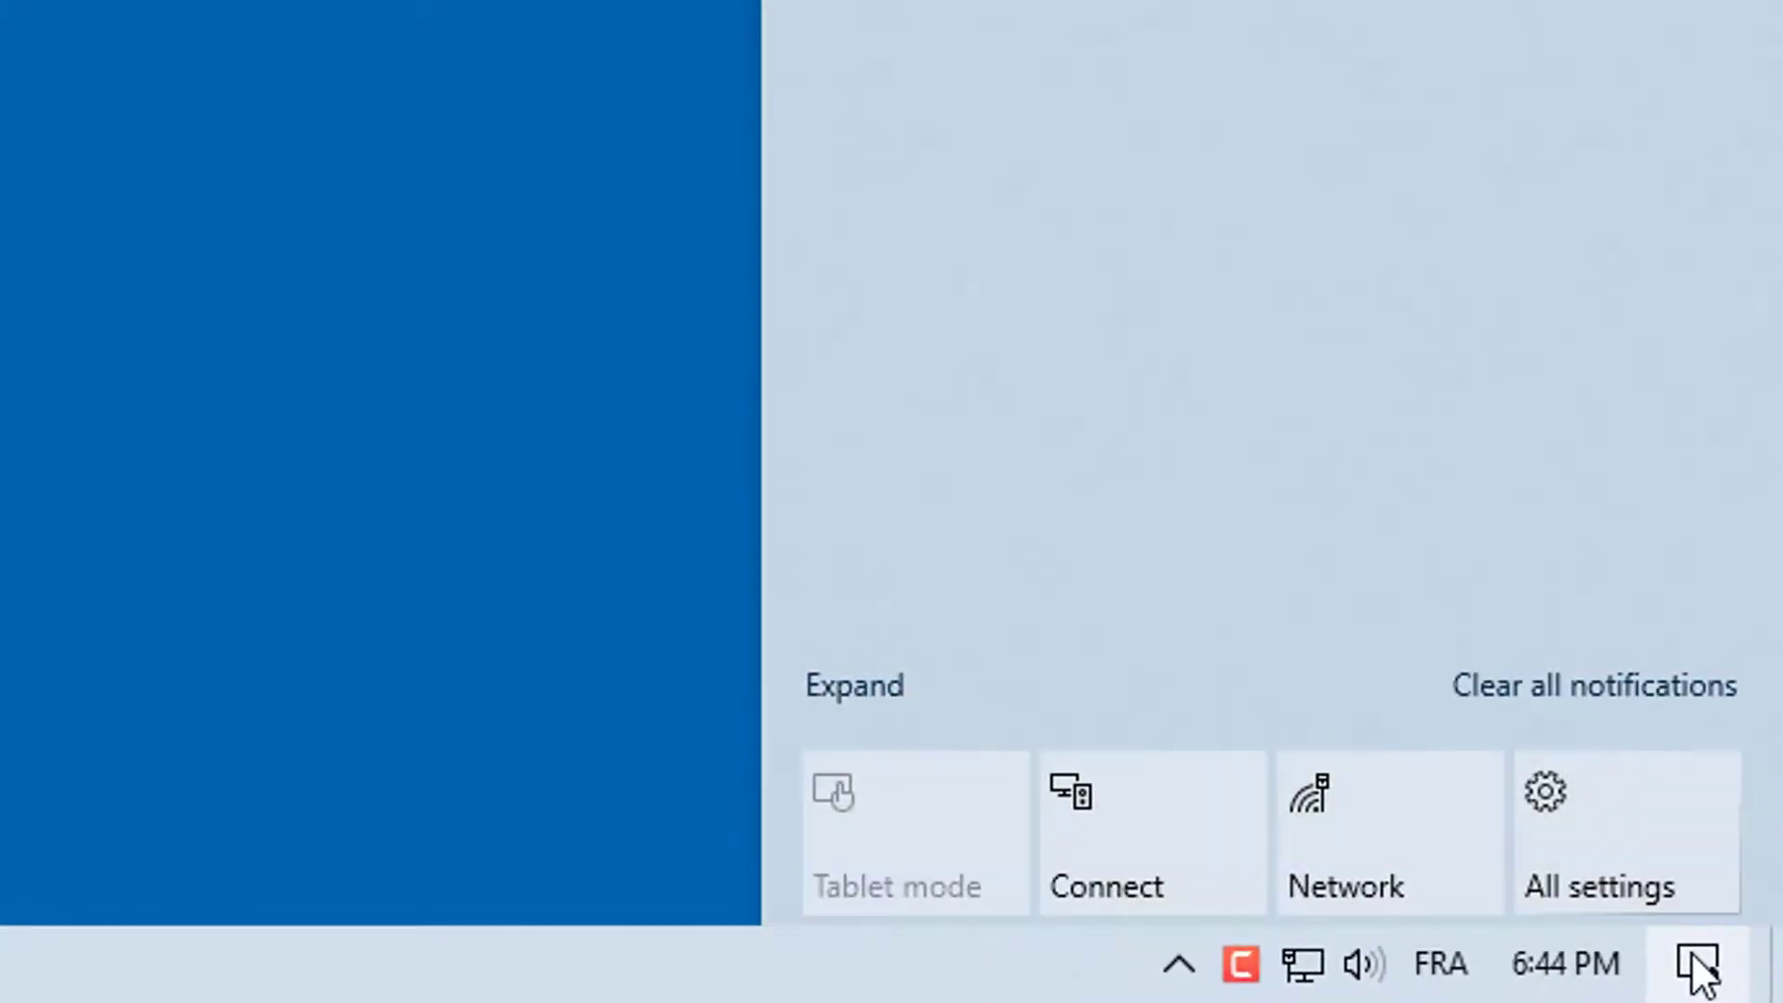
{"action": "left_click", "coordinate": [881, 683]}
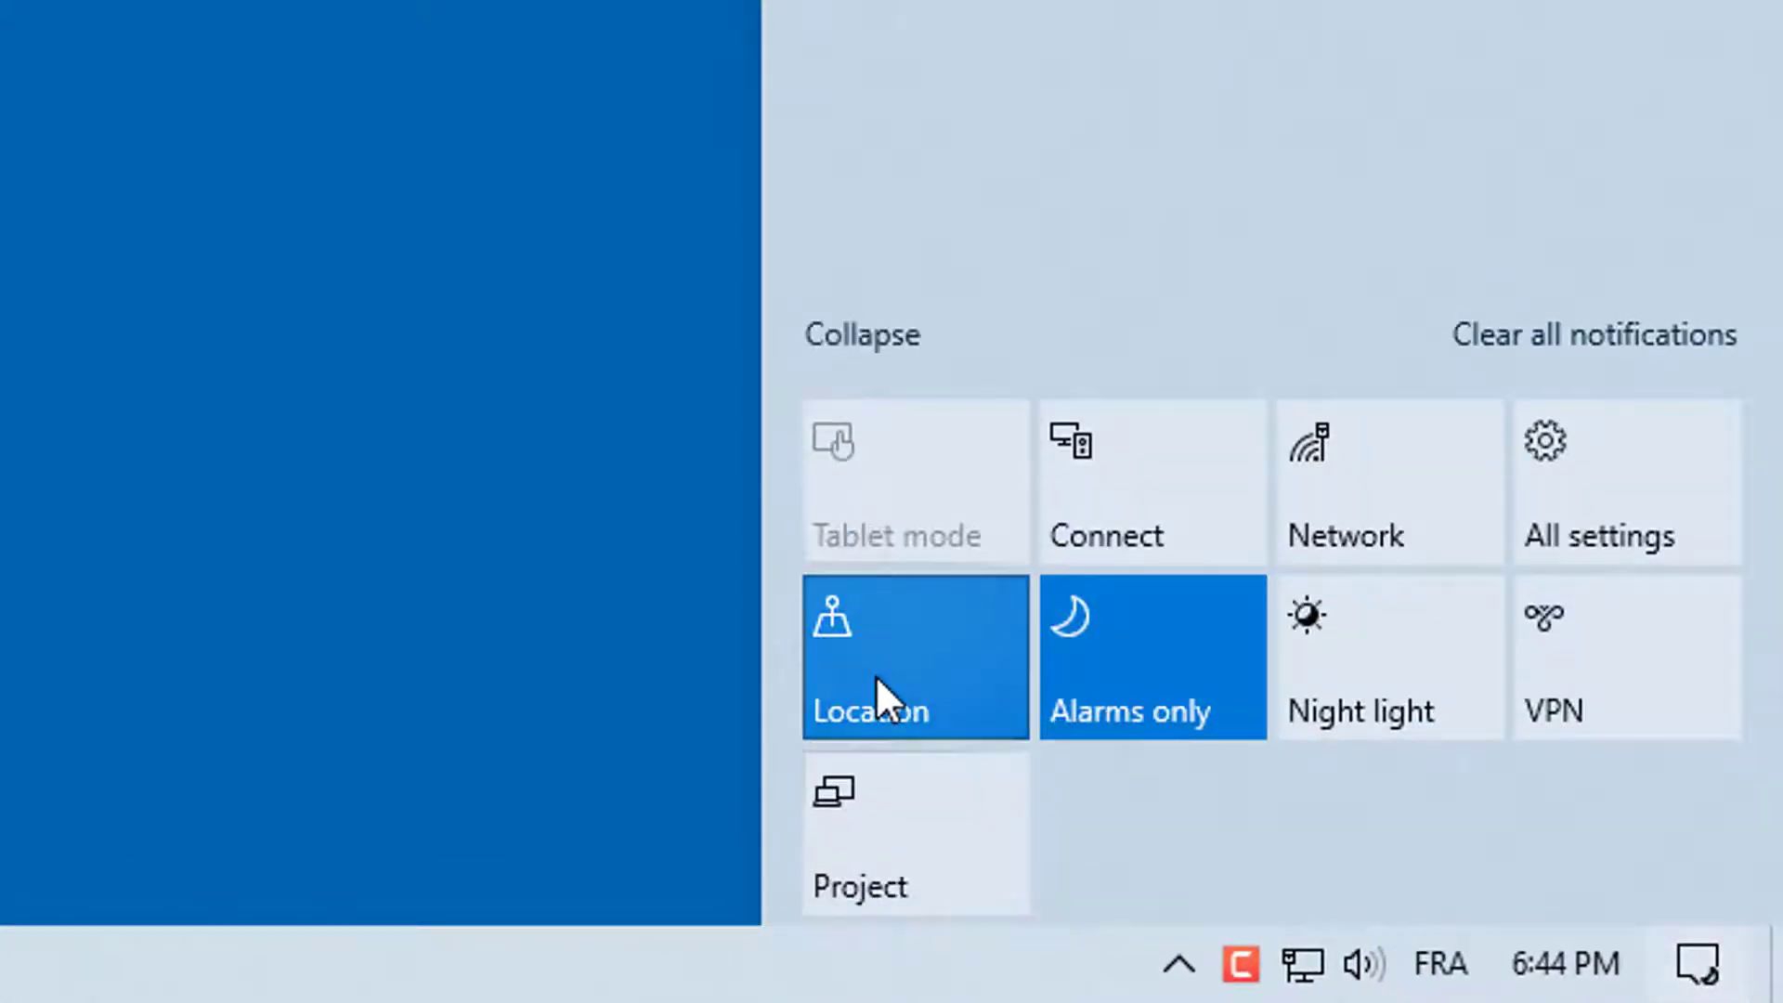
{"action": "left_click", "coordinate": [1103, 650]}
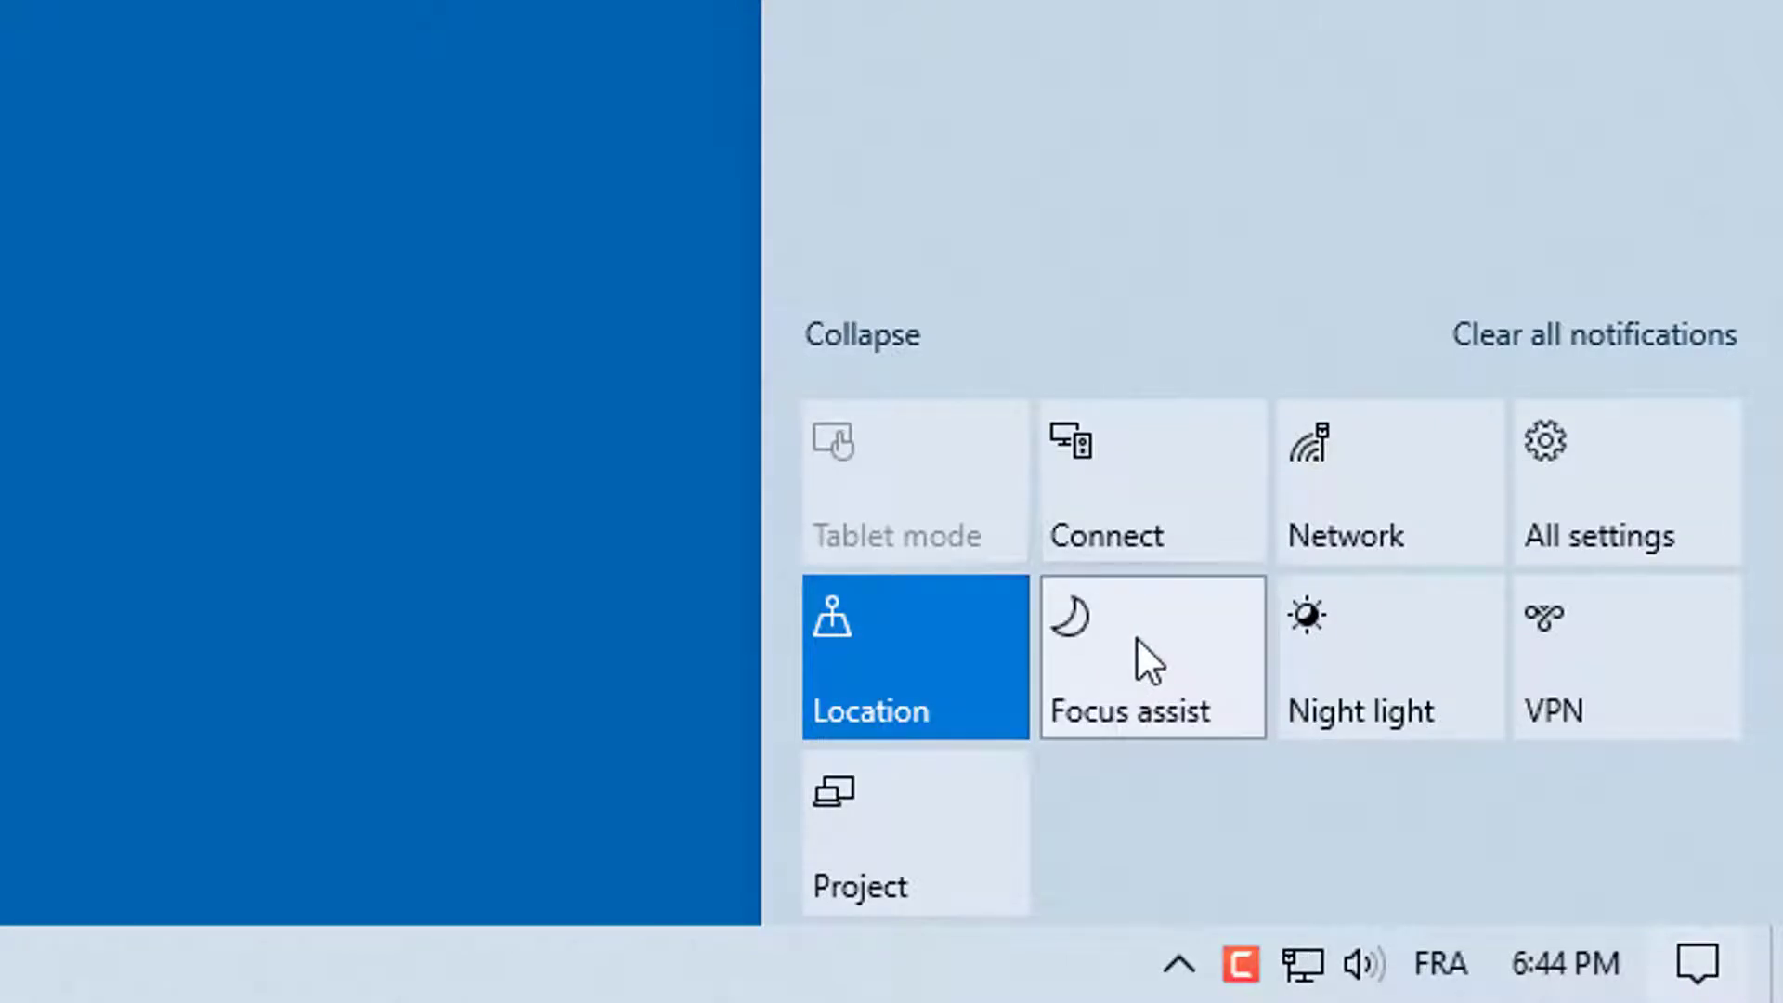
{"action": "left_click", "coordinate": [1135, 638]}
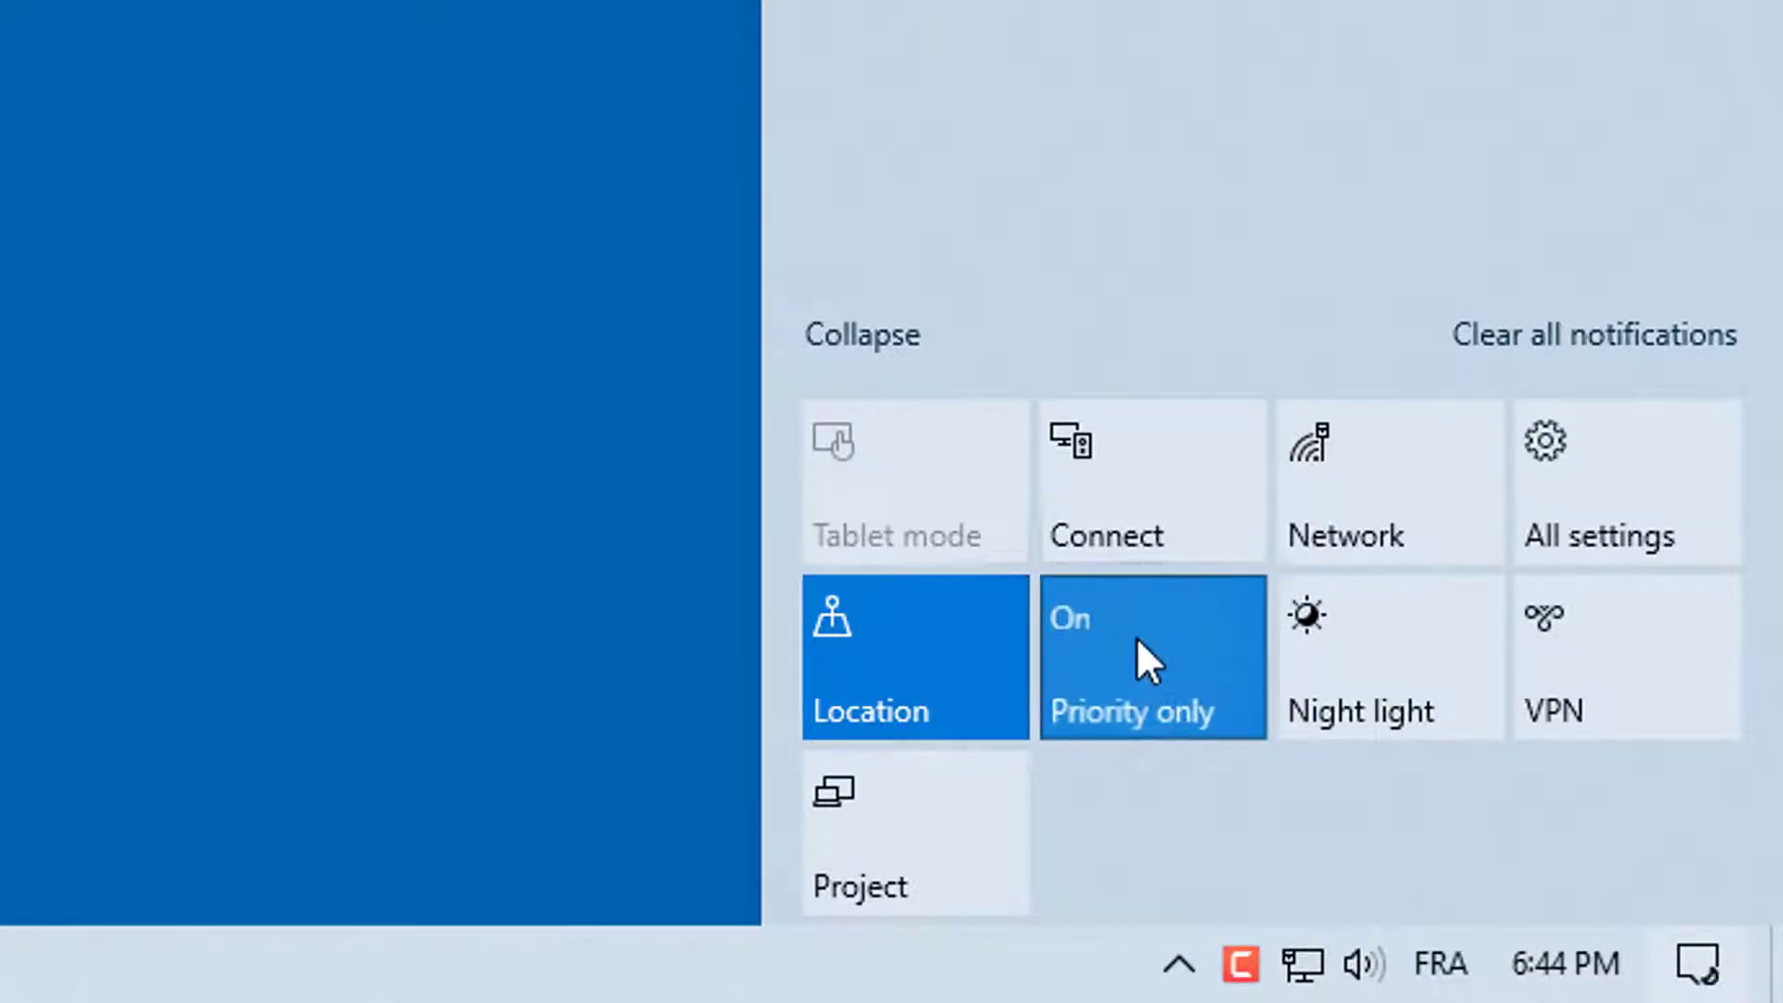
{"action": "left_click", "coordinate": [1135, 637]}
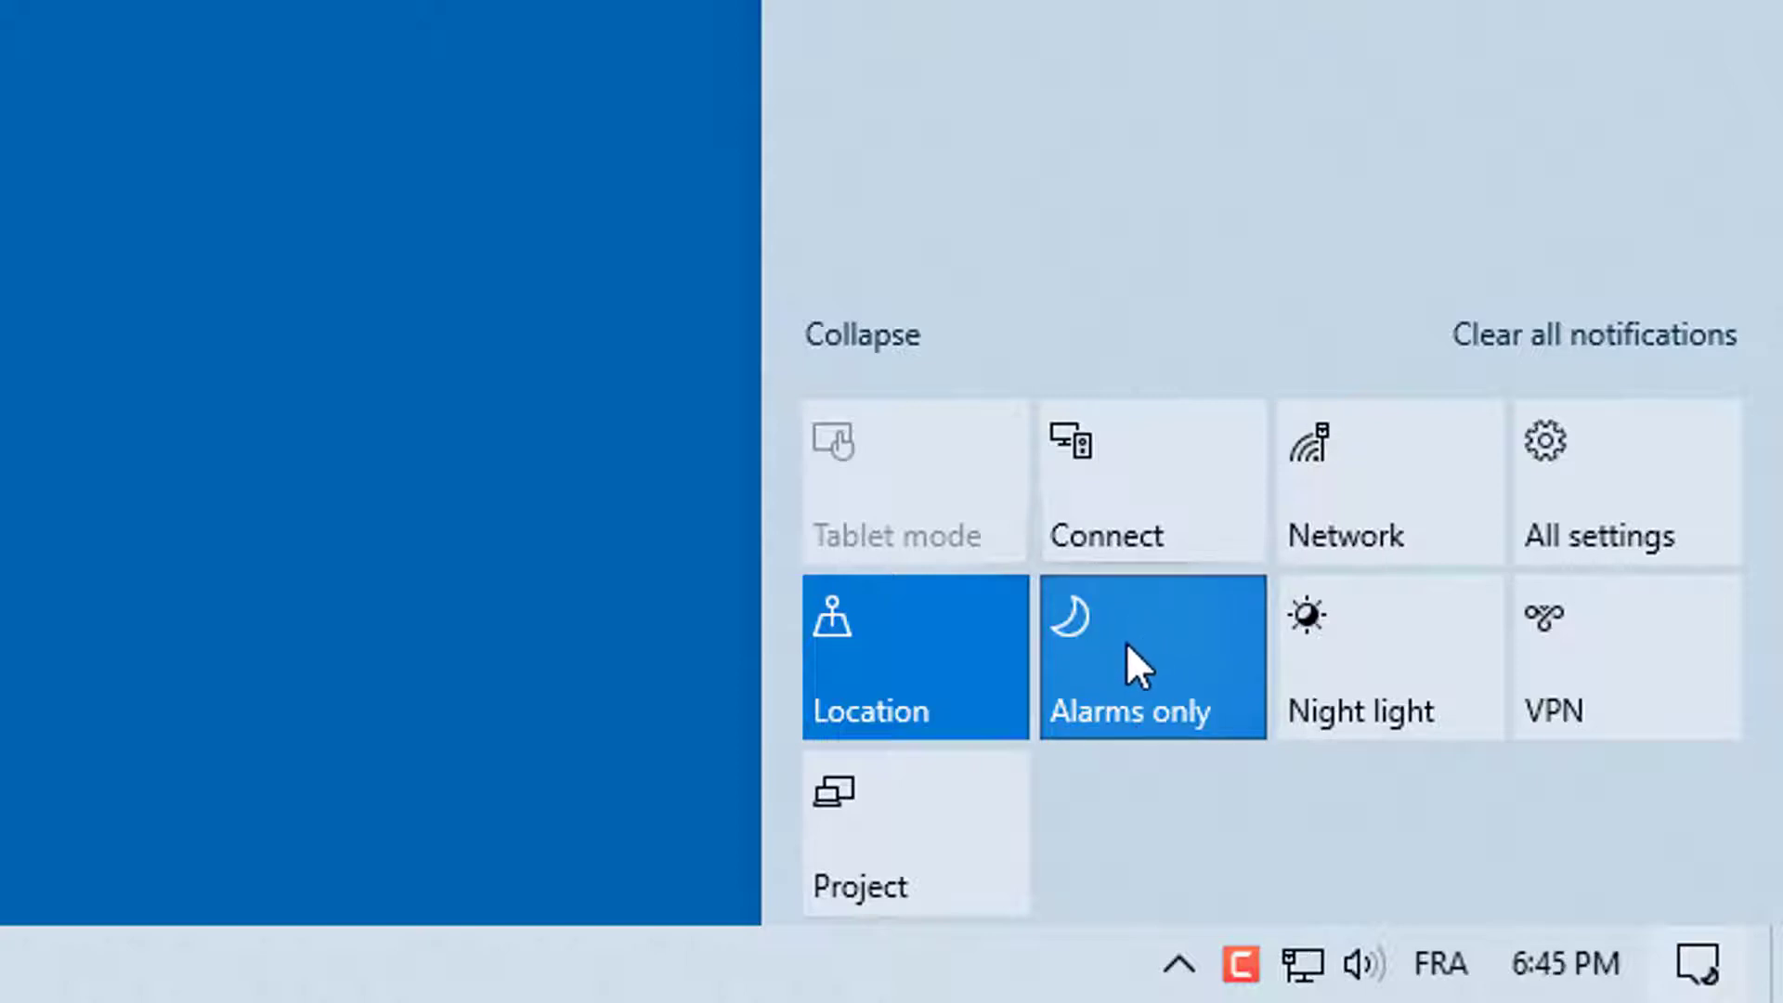
Open the Focus assist settings from its quick action and set the mode to Priority only
{"action": "right_click", "coordinate": [1126, 642]}
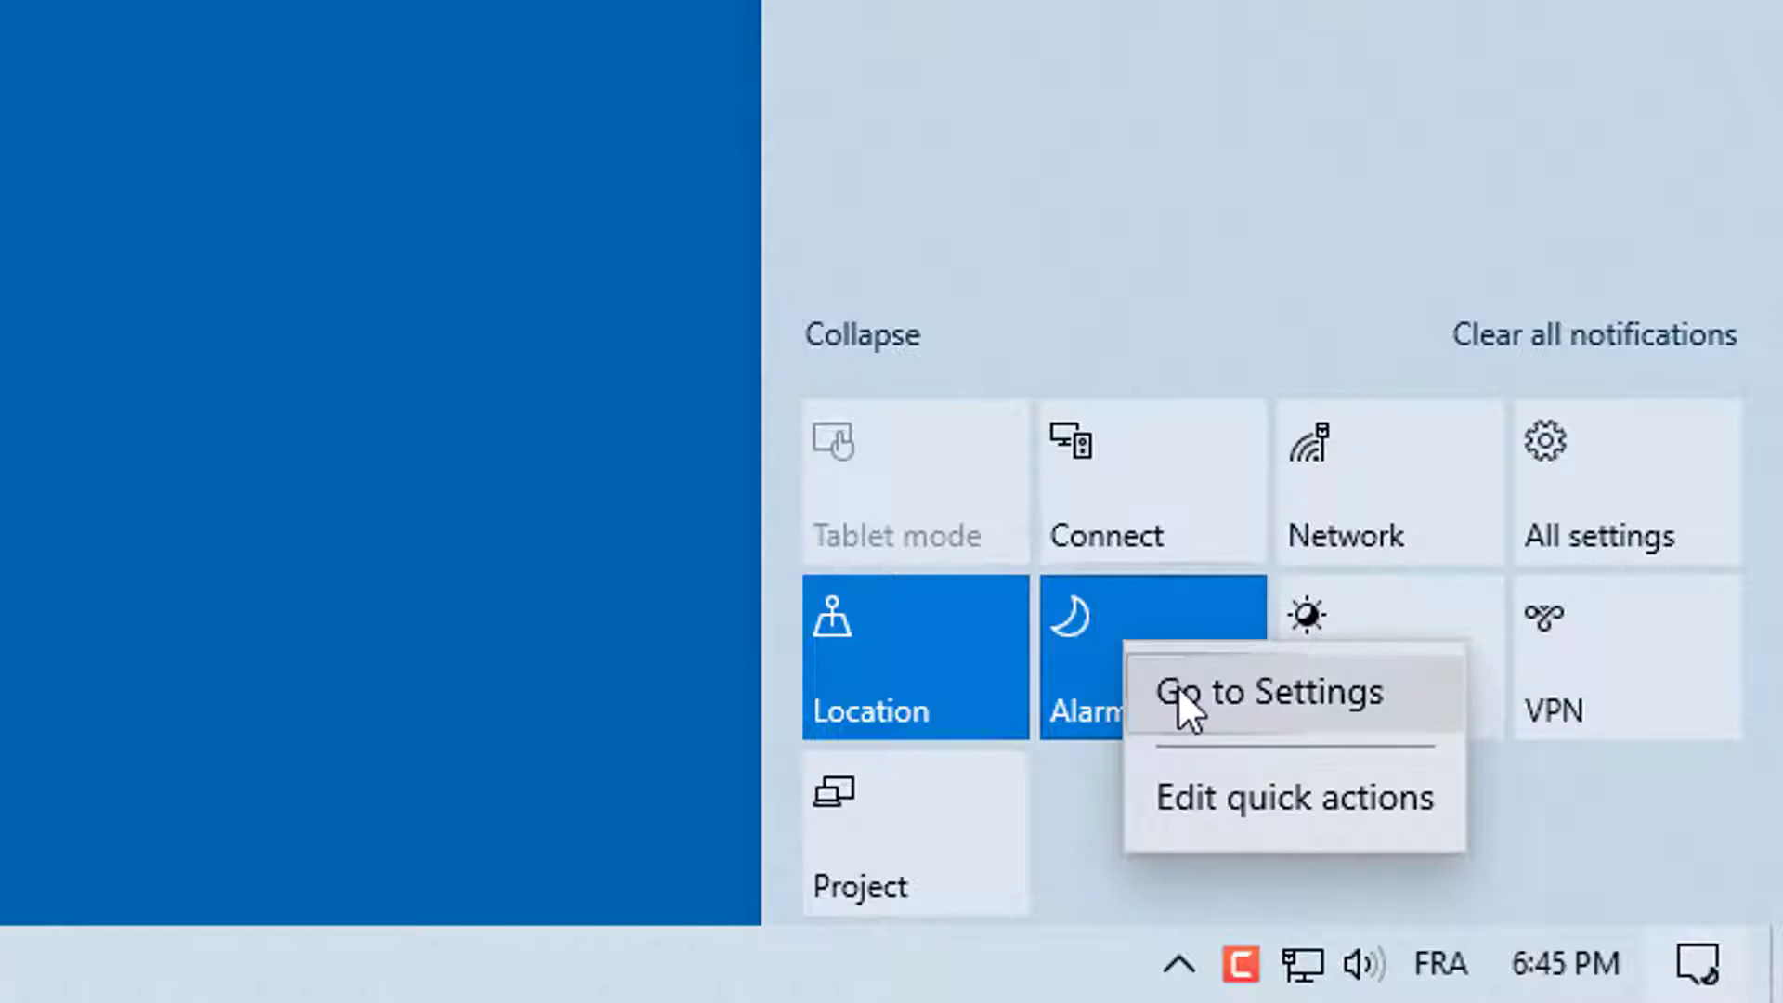
{"action": "right_click", "coordinate": [1112, 615]}
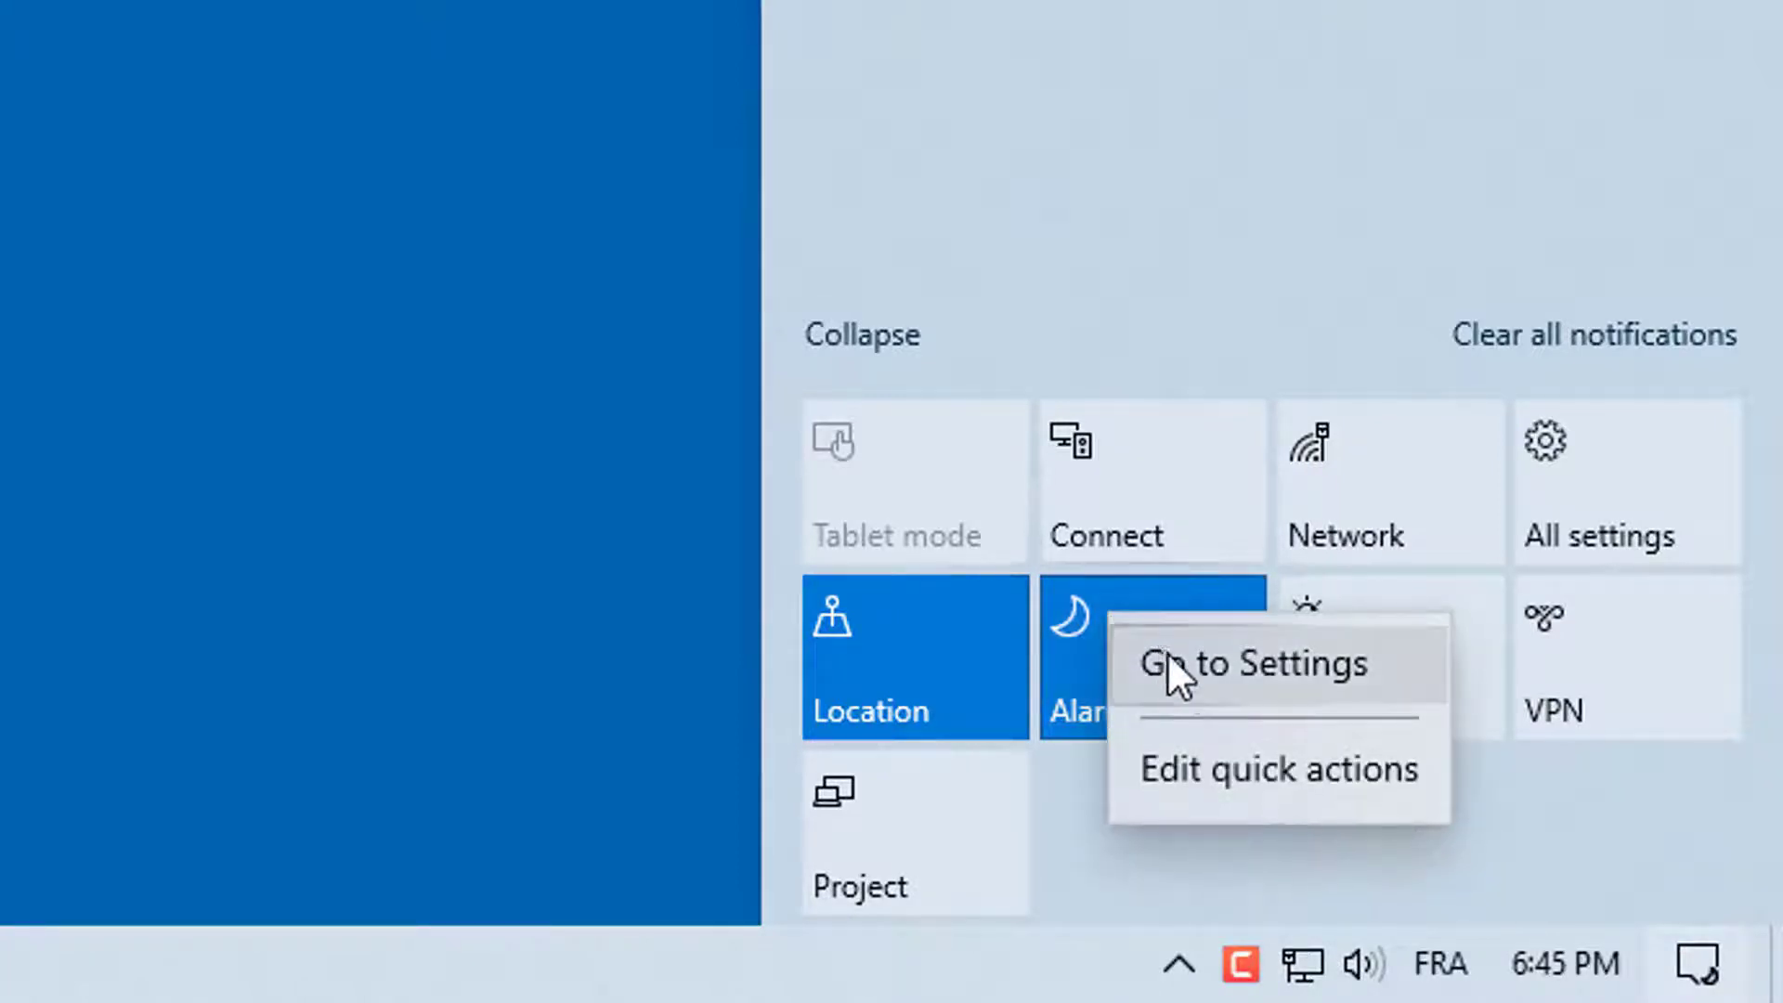
{"action": "left_click", "coordinate": [1213, 665]}
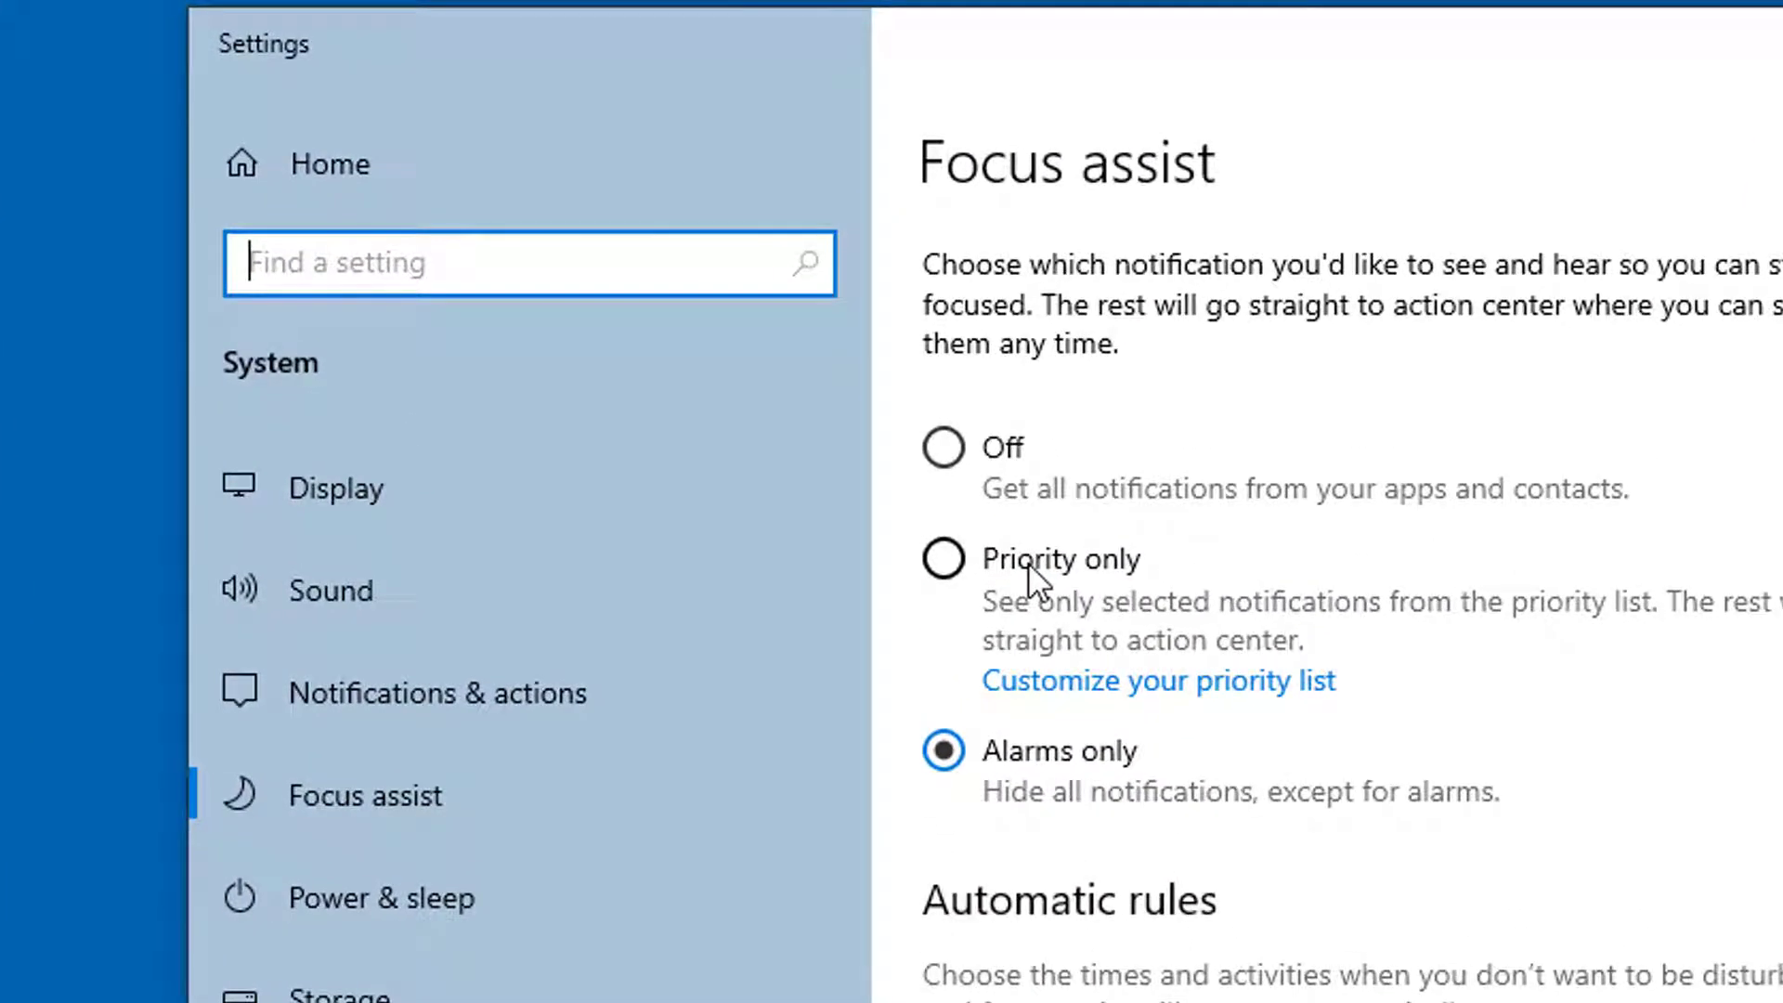
{"action": "left_click", "coordinate": [1029, 563]}
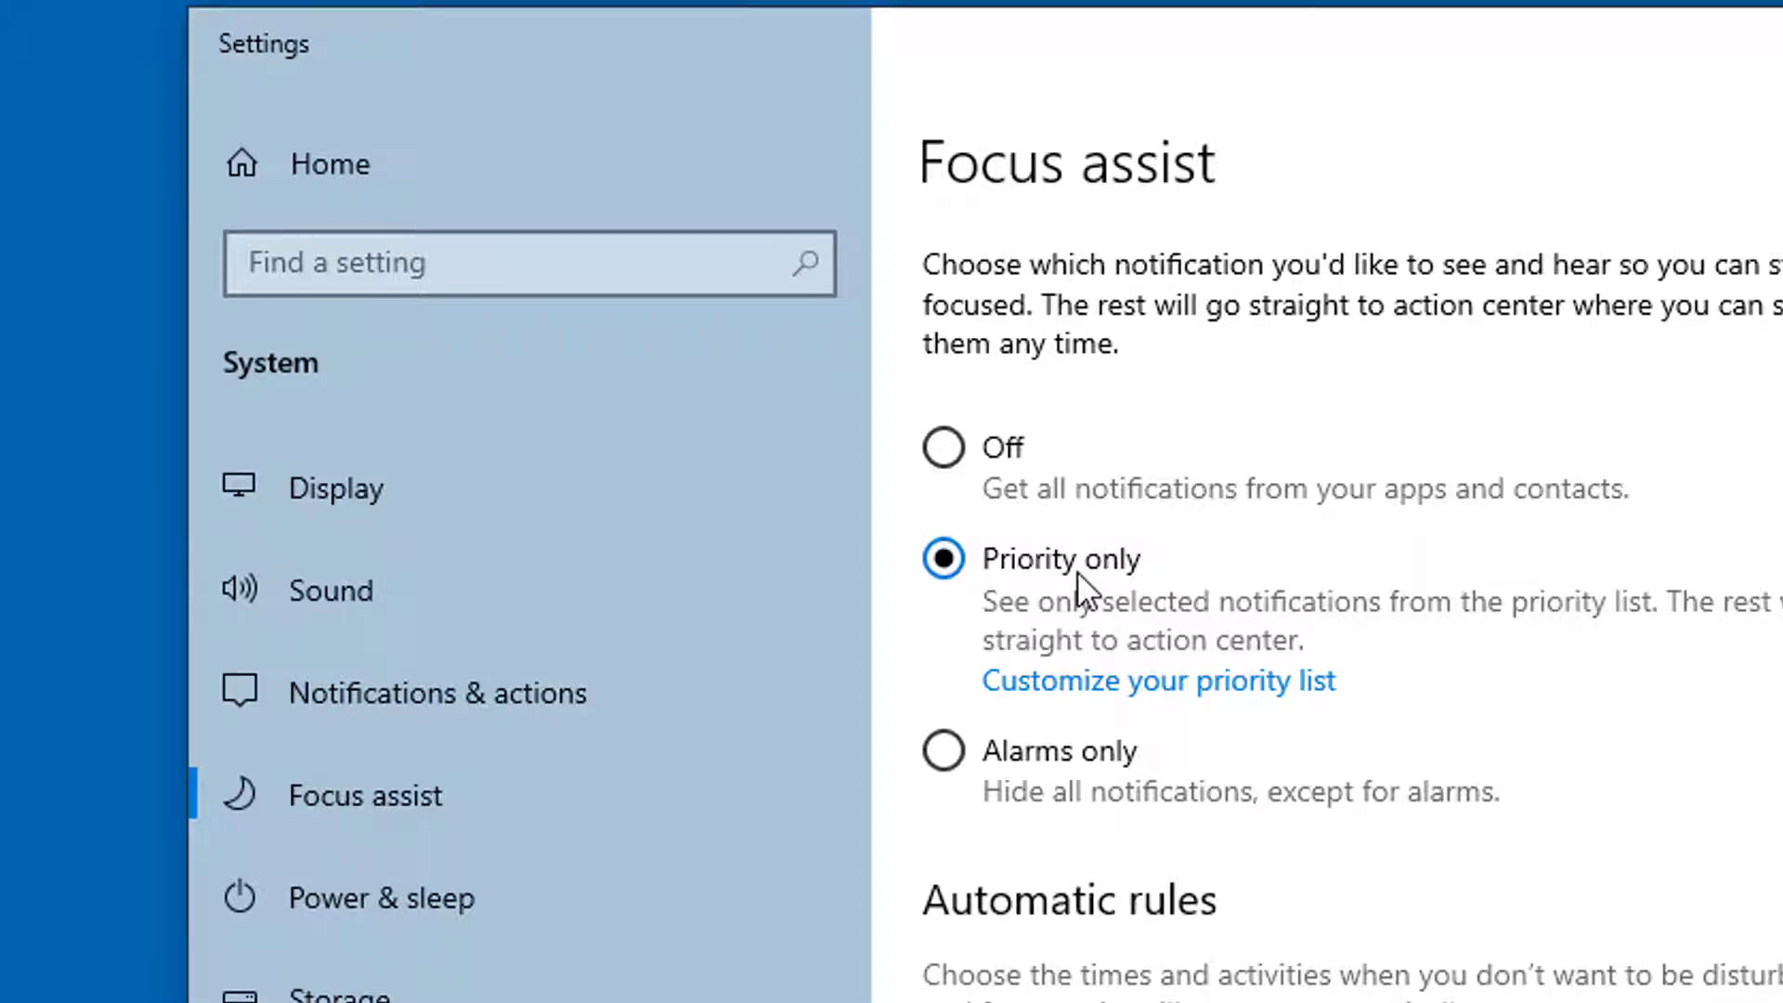
Review the contacts and apps sections of the Focus assist priority list and the automatic rules
{"action": "left_click", "coordinate": [1126, 681]}
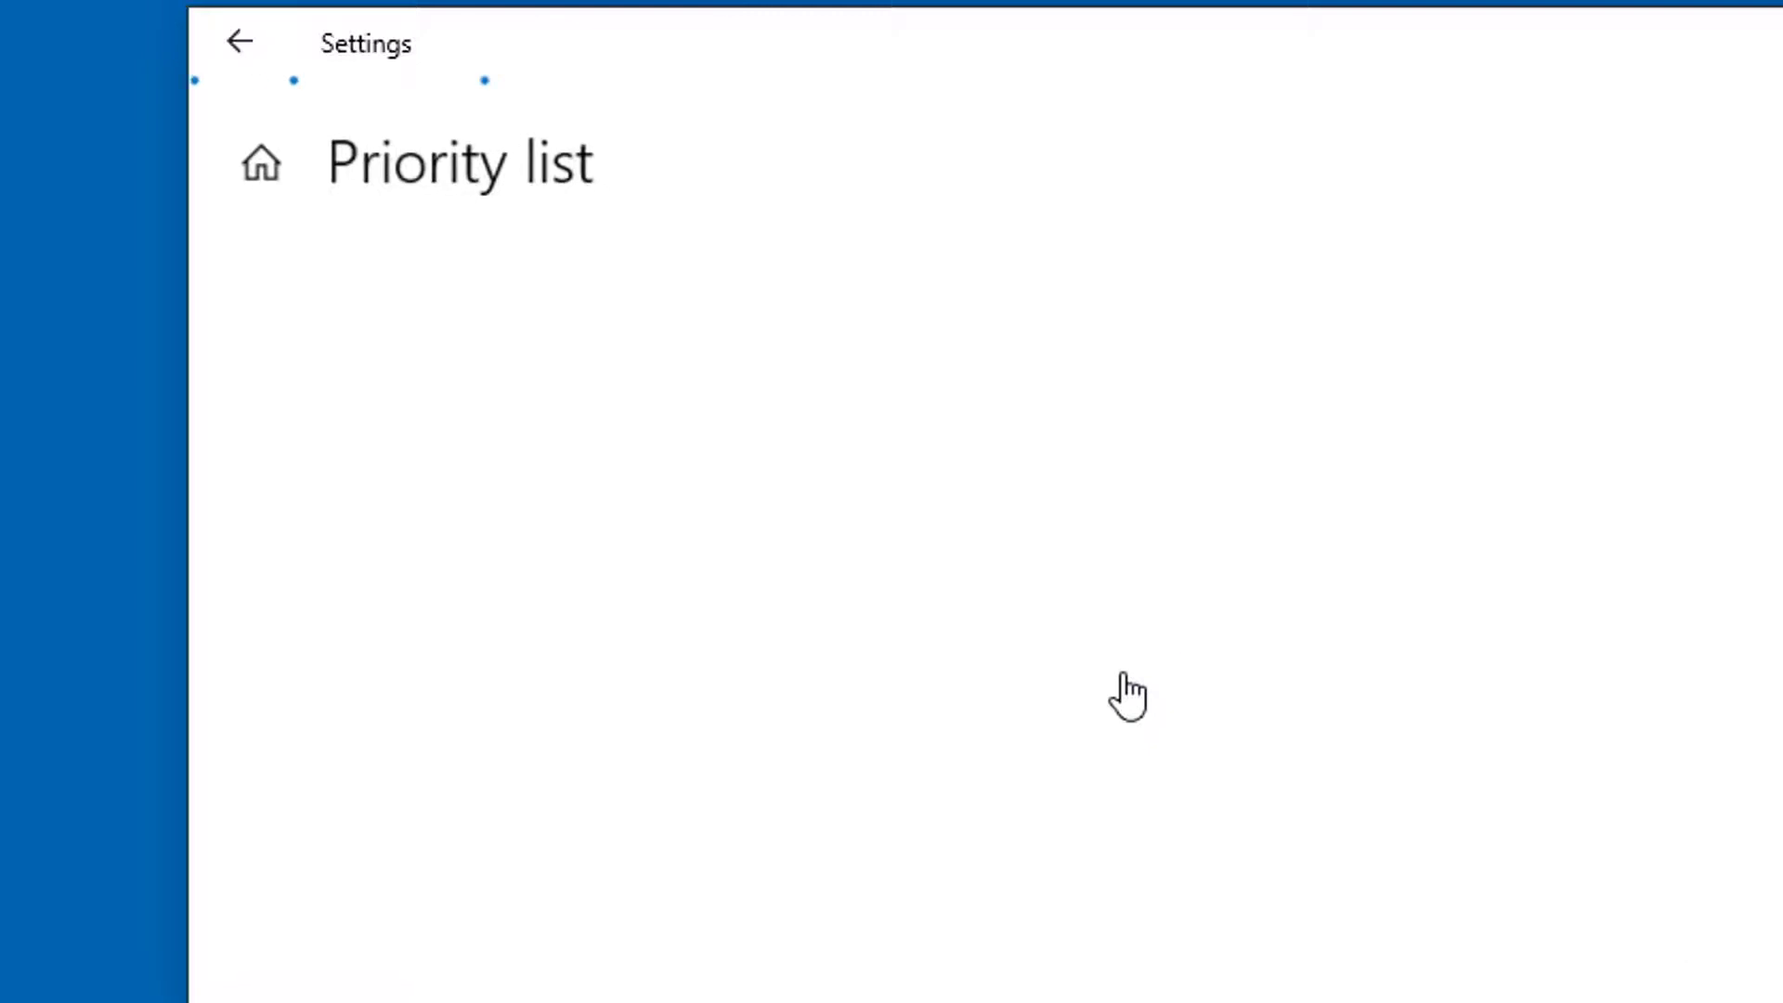
{"action": "scroll", "coordinate": [1124, 752], "scroll_direction": "down", "scroll_amount": 8}
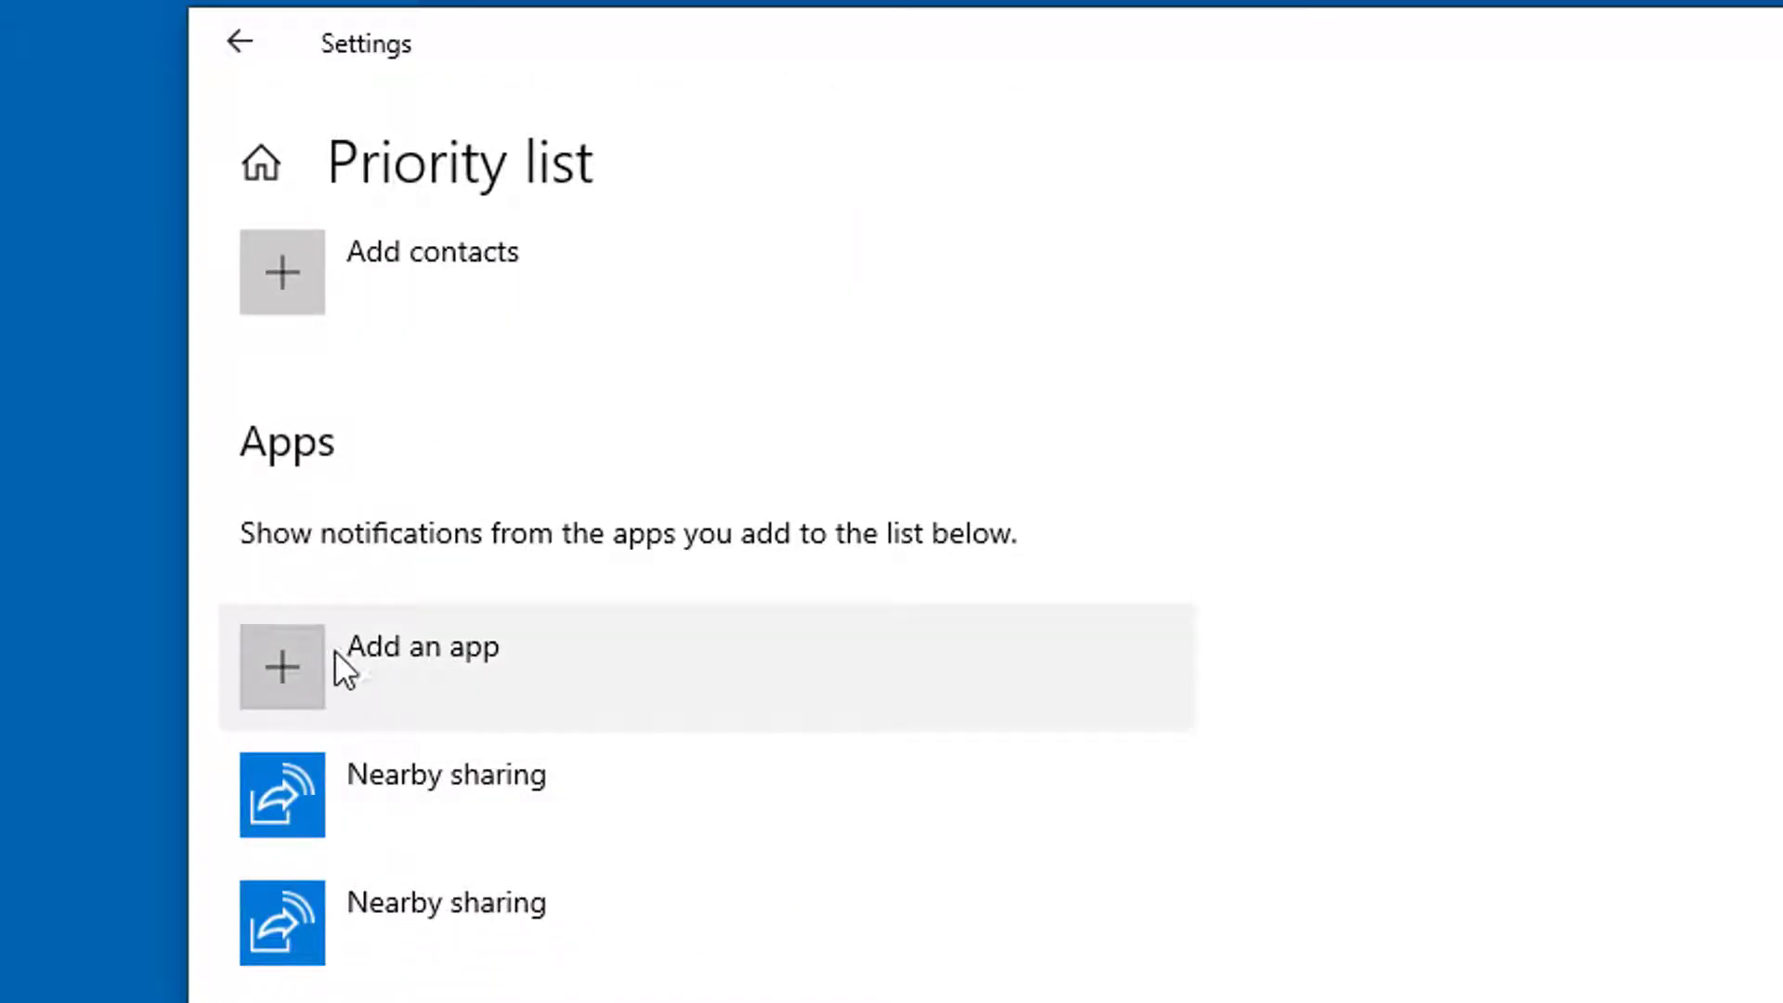
{"action": "left_click", "coordinate": [234, 52]}
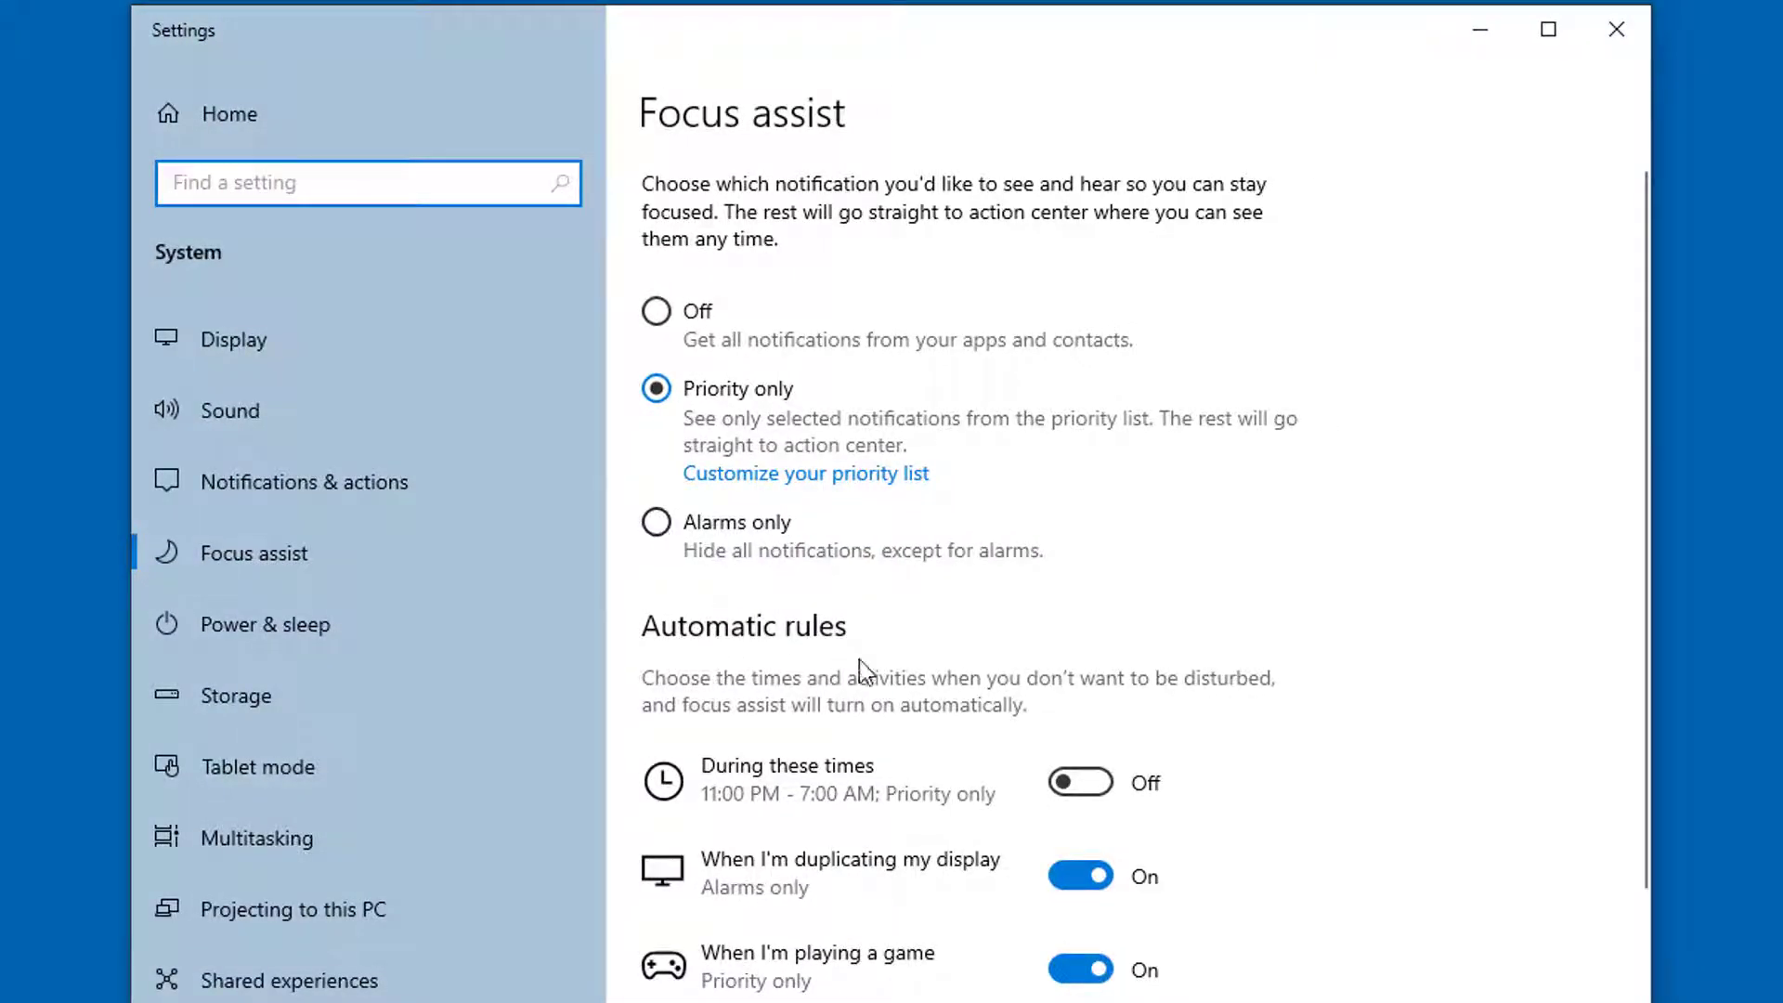
{"action": "scroll", "coordinate": [831, 734], "scroll_direction": "down", "scroll_amount": 2}
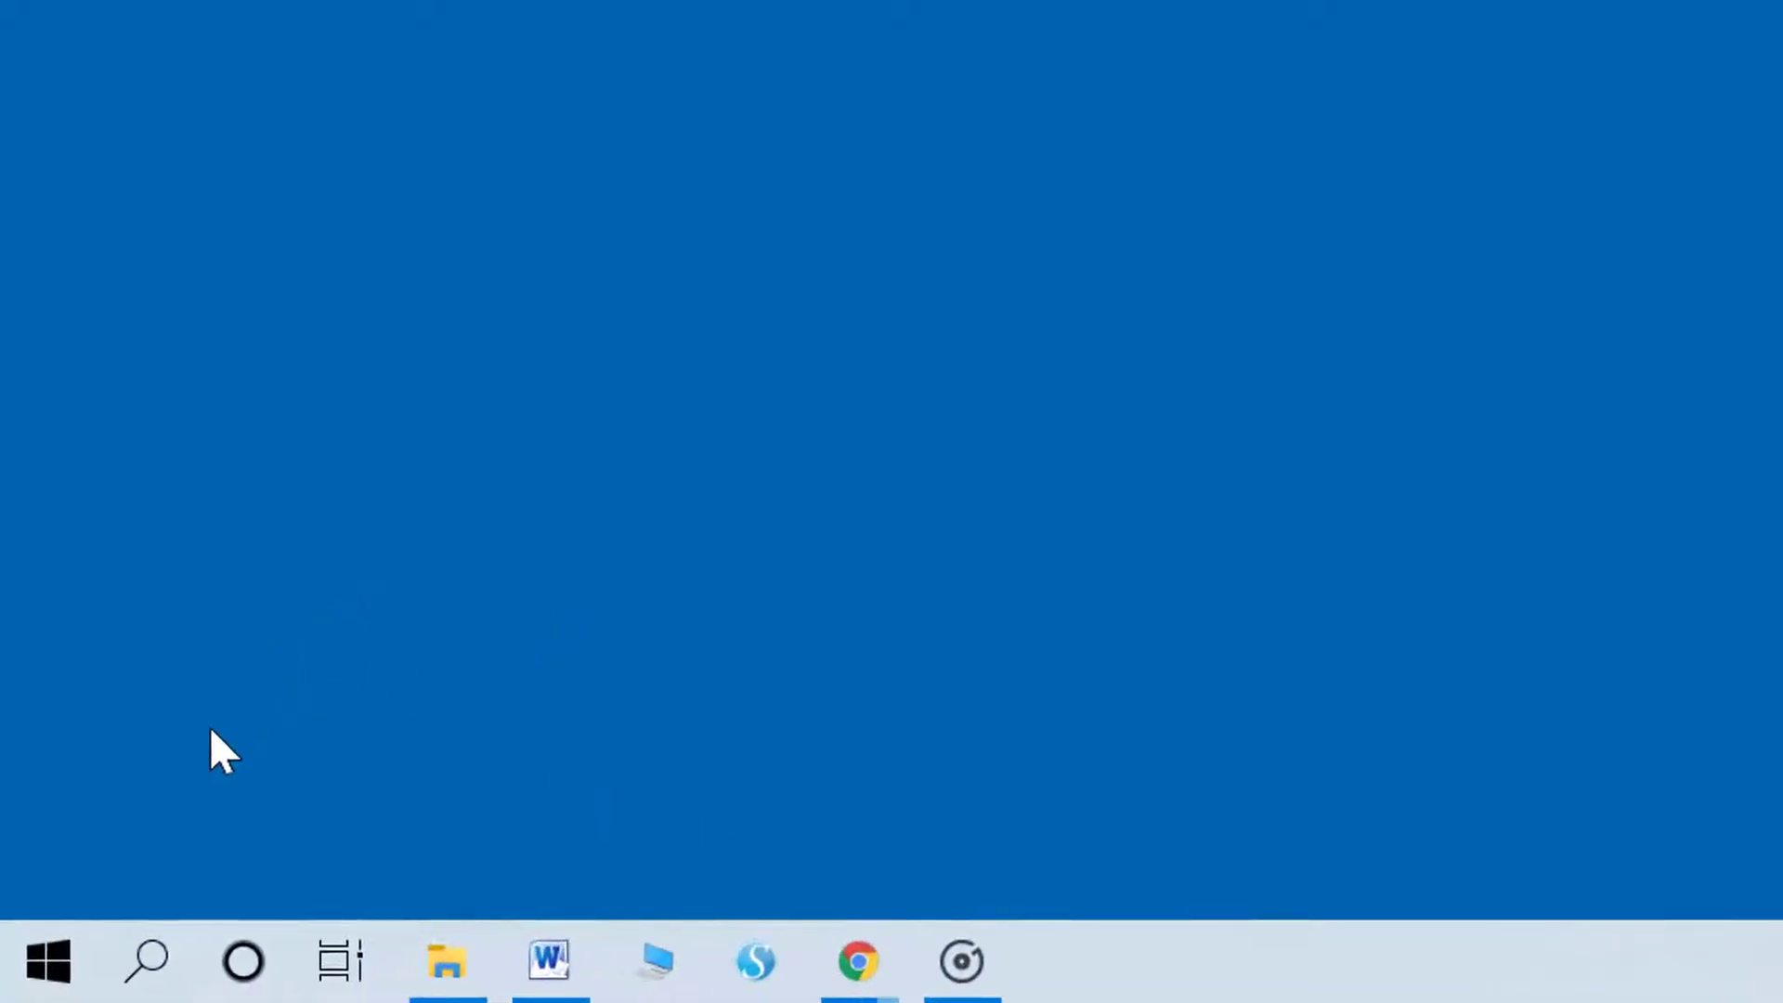
Turn on Clipboard history in the System settings and close Settings
{"action": "left_click", "coordinate": [31, 965]}
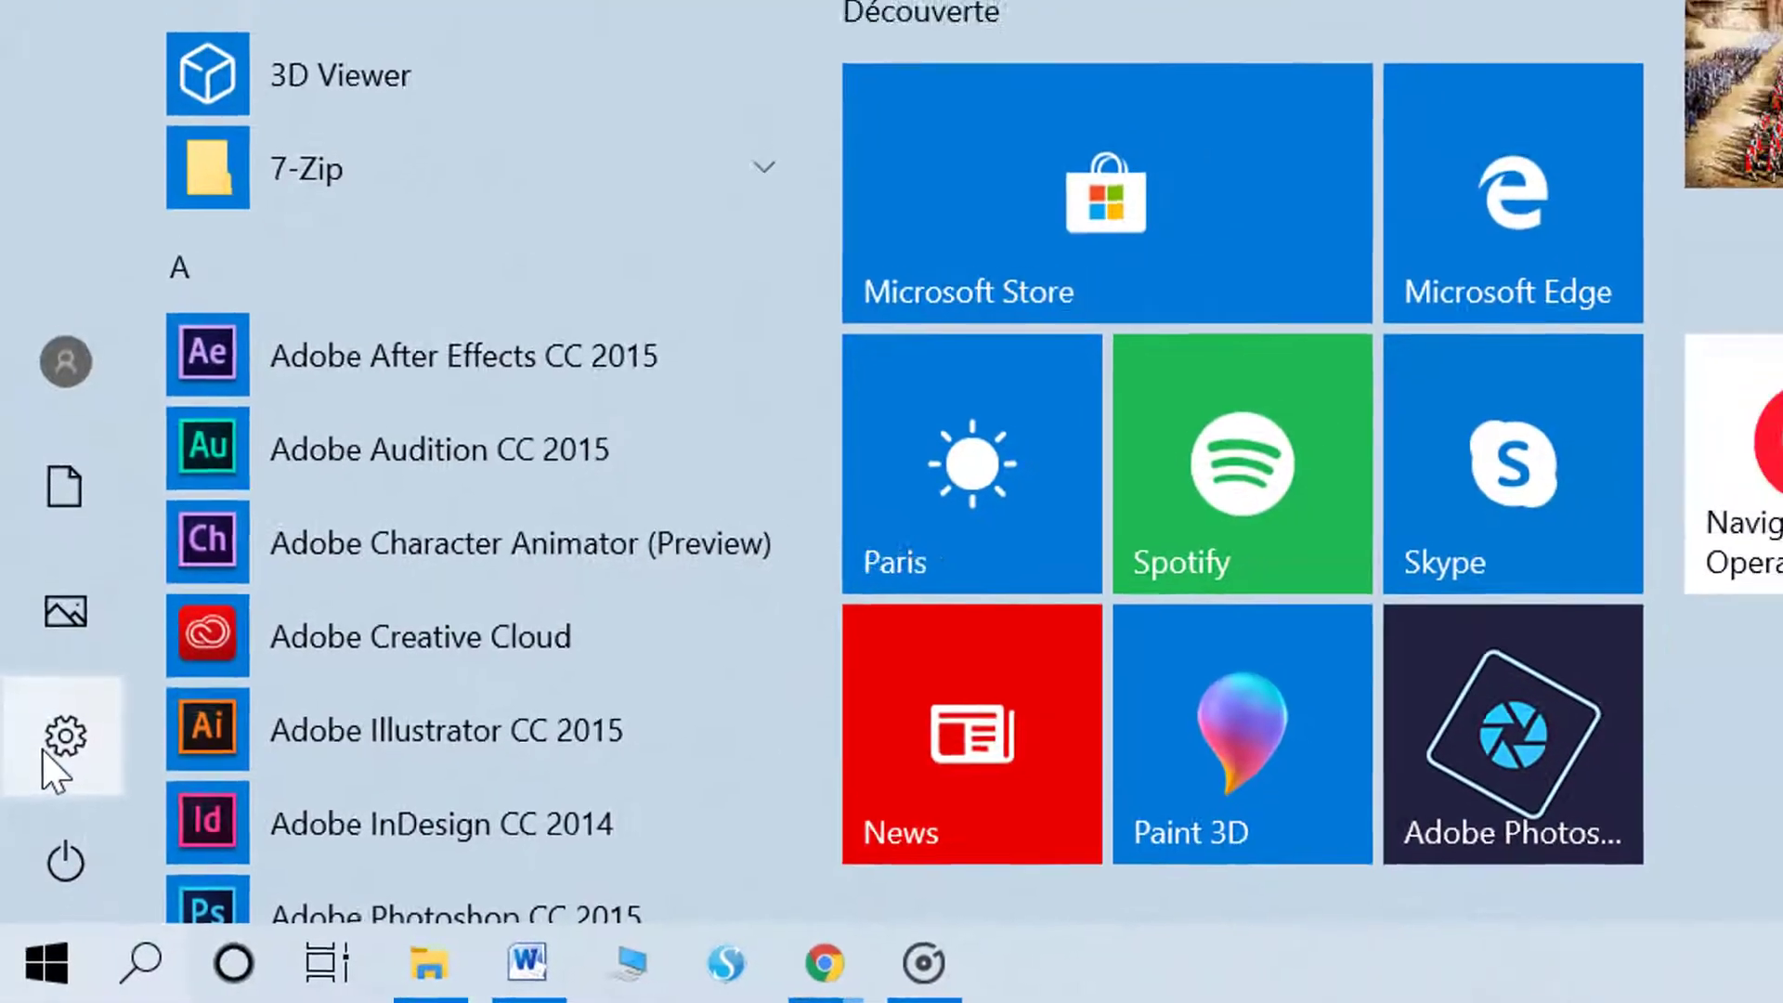
{"action": "left_click", "coordinate": [47, 754]}
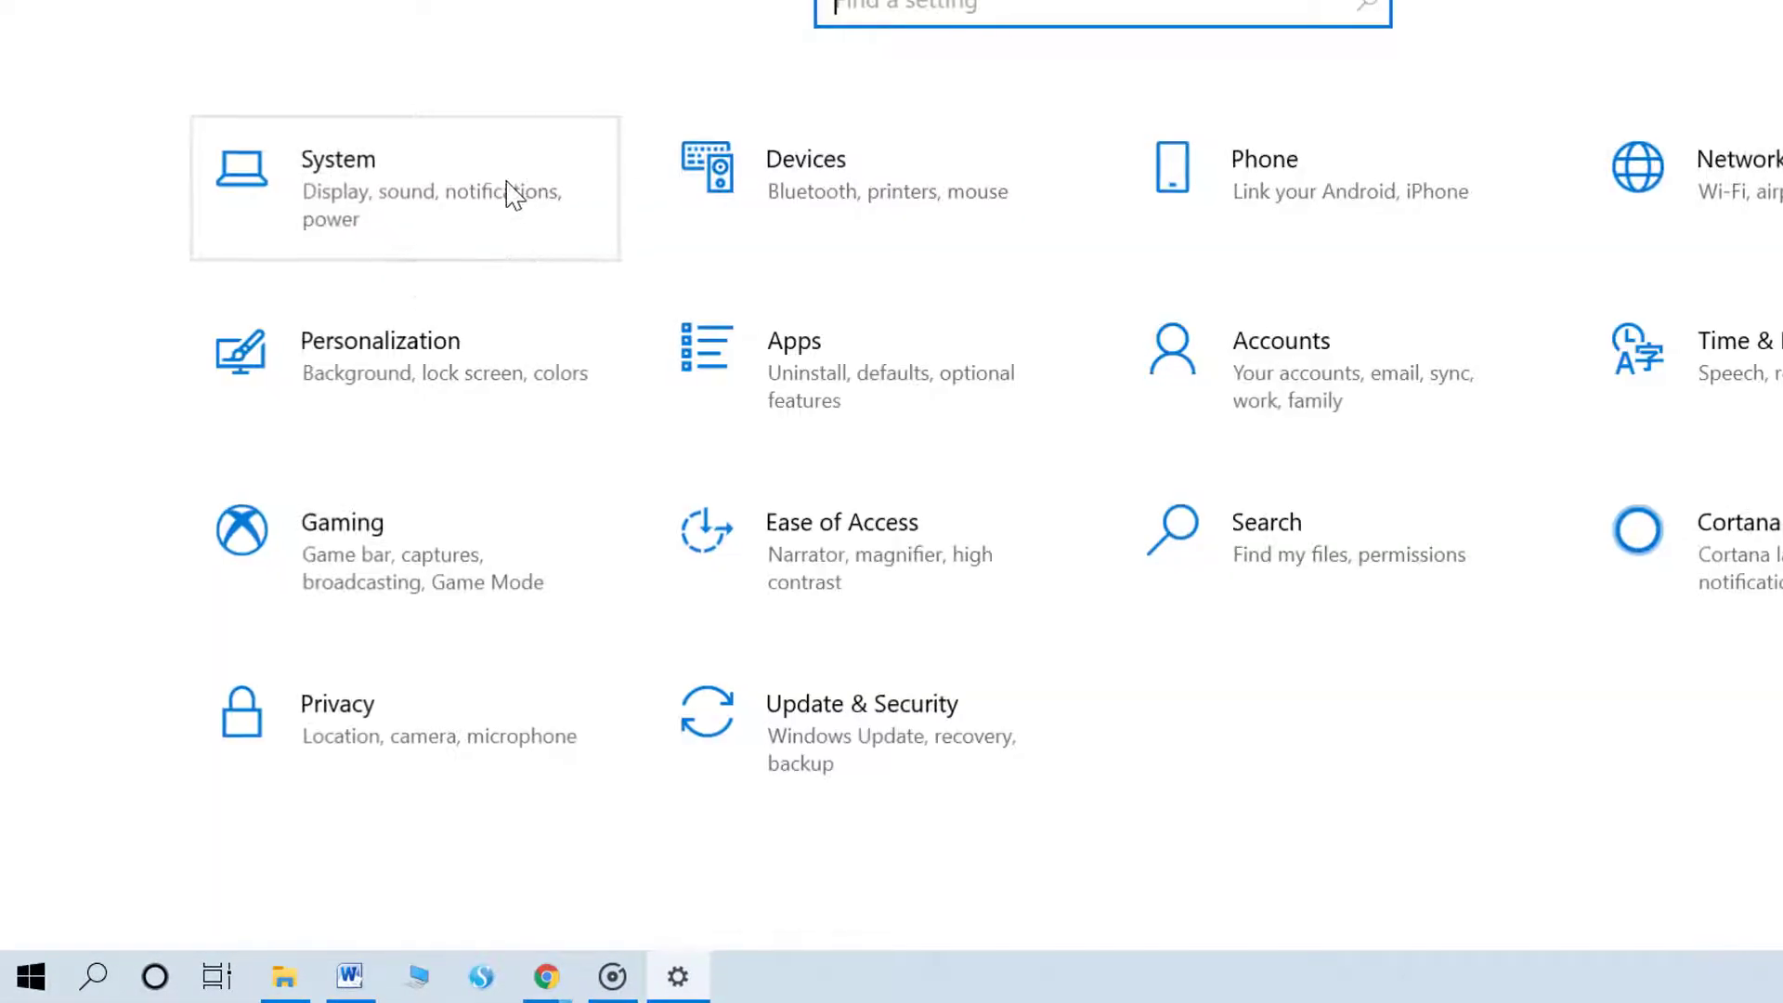
{"action": "left_click", "coordinate": [506, 193]}
{"action": "scroll", "coordinate": [203, 653], "scroll_direction": "down", "scroll_amount": 4}
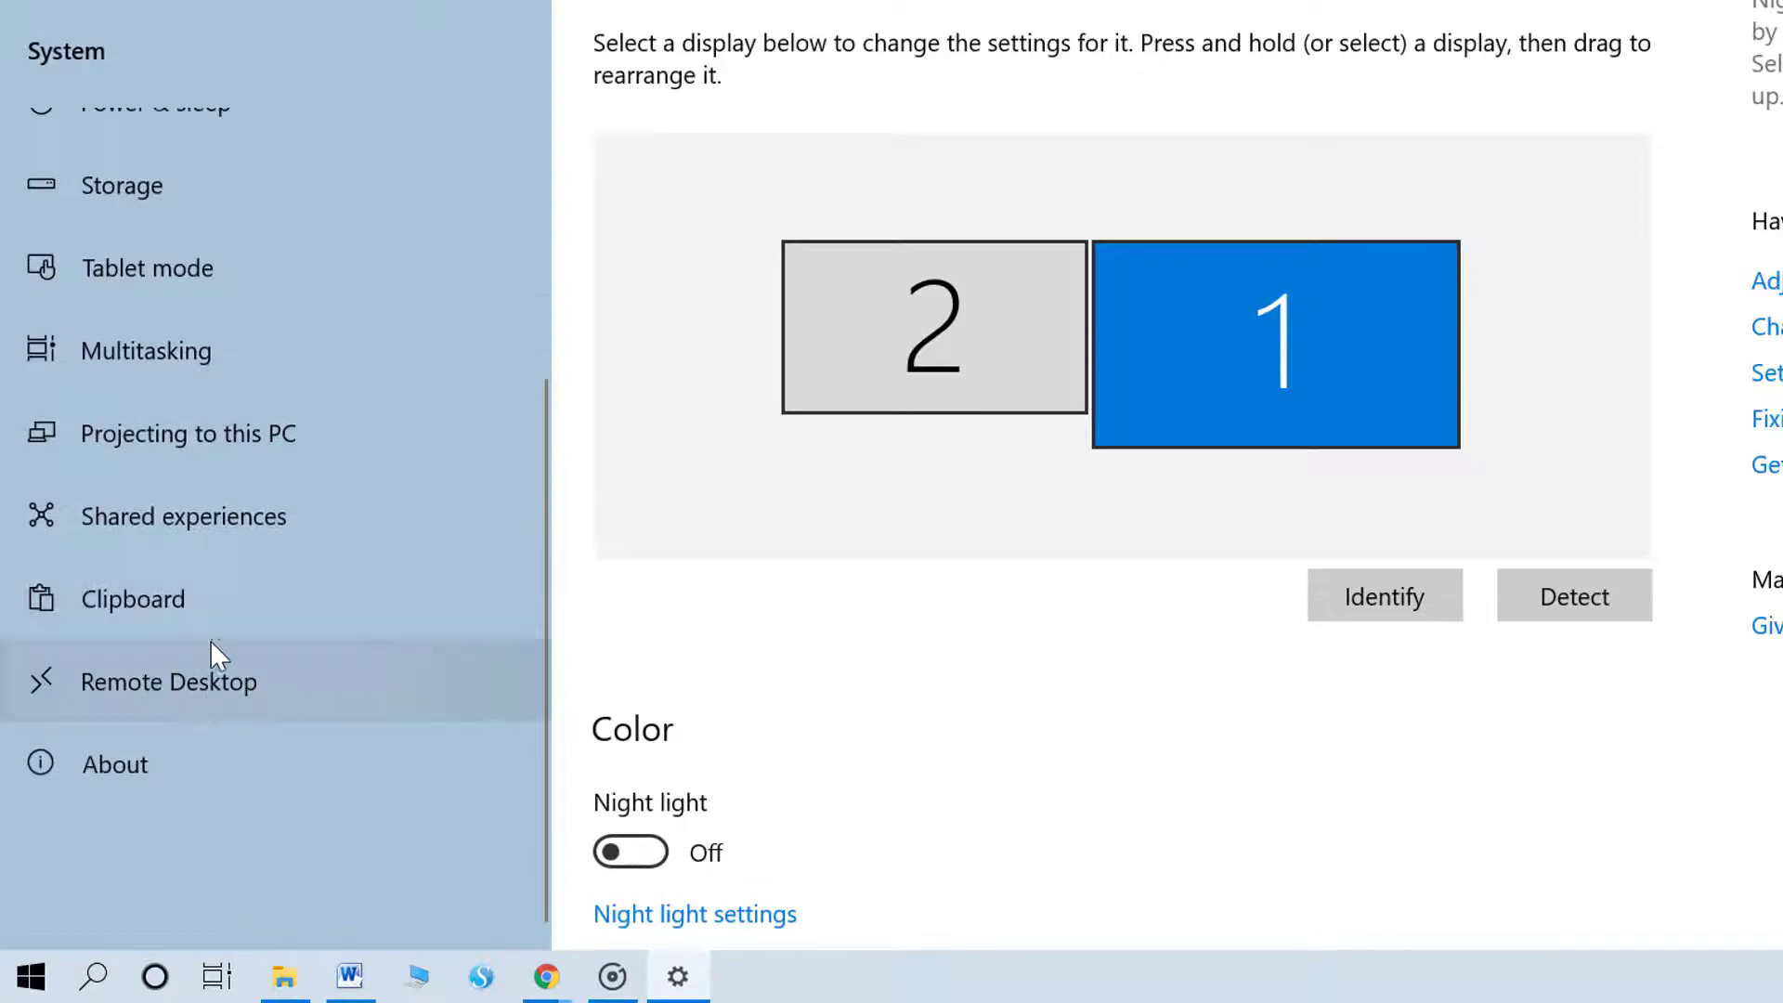
{"action": "left_click", "coordinate": [131, 599]}
{"action": "left_click", "coordinate": [632, 270]}
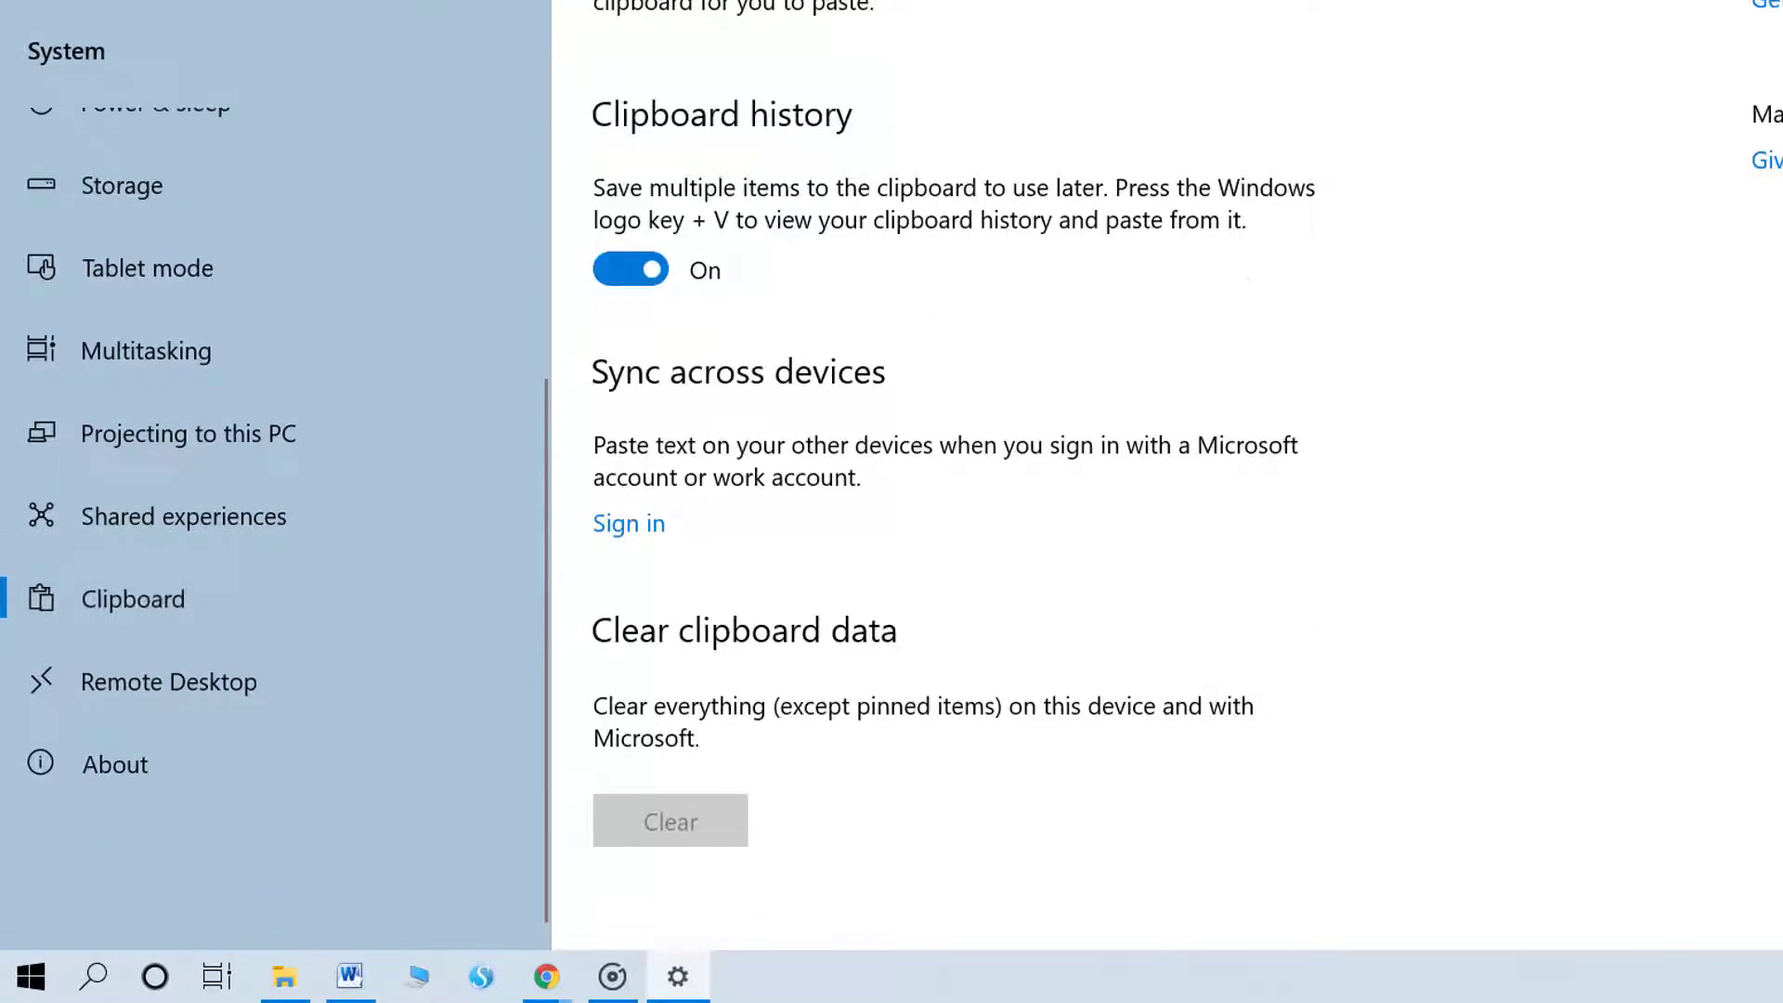
{"action": "key", "text": "alt+F4"}
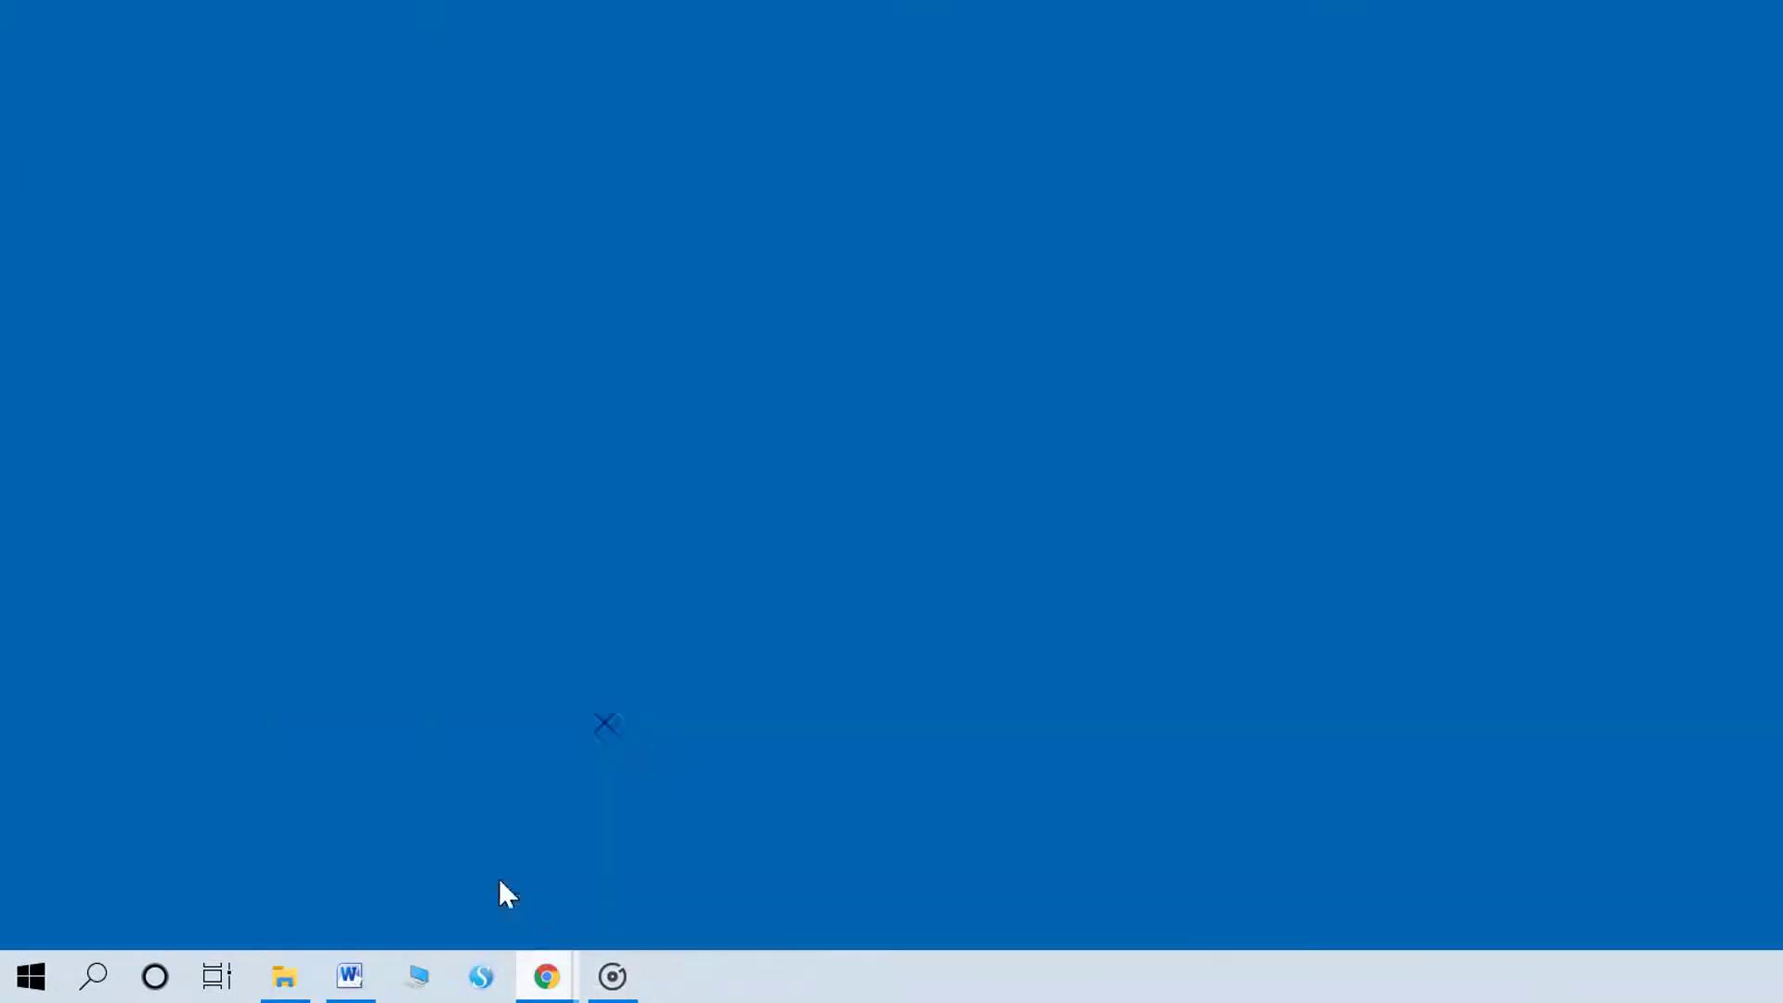
Copy the "Hyperdynamic pricing factors" paragraph from the New York Times article in Chrome and paste it into the blank Word document
{"action": "mouse_move", "coordinate": [554, 984]}
{"action": "left_click", "coordinate": [684, 844]}
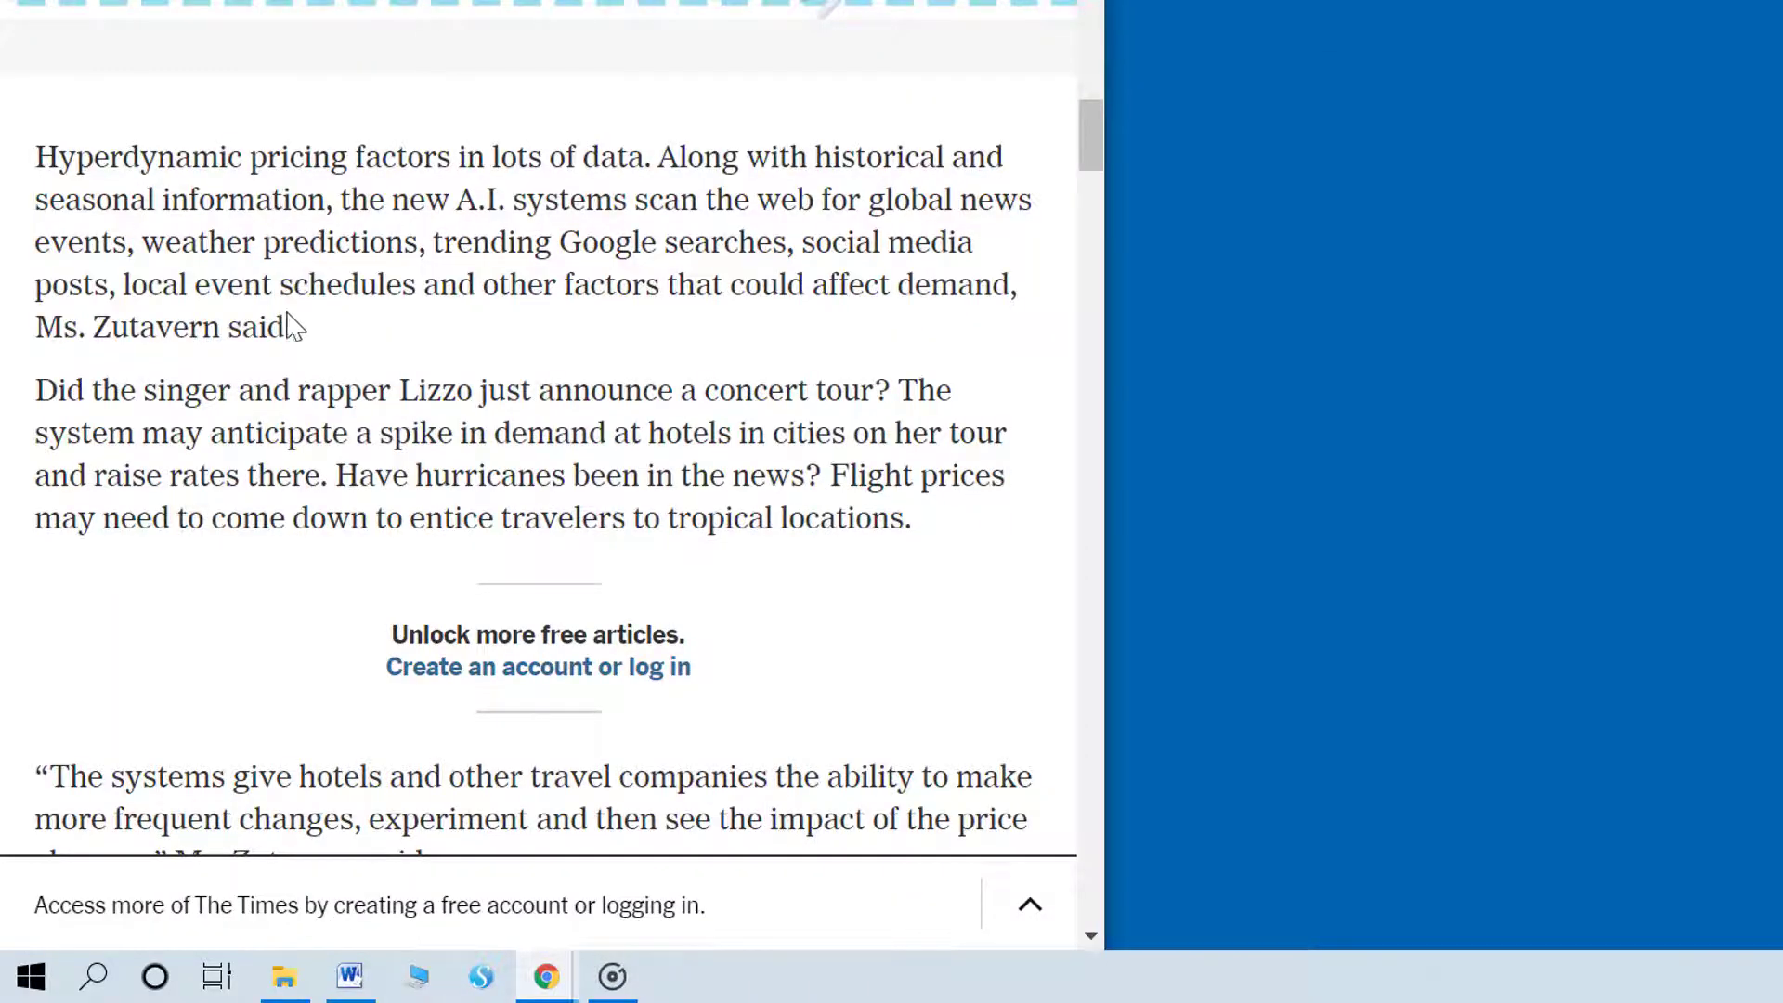
{"action": "left_click_drag", "start_coordinate": [292, 326], "coordinate": [42, 158]}
{"action": "key", "text": "ctrl+c"}
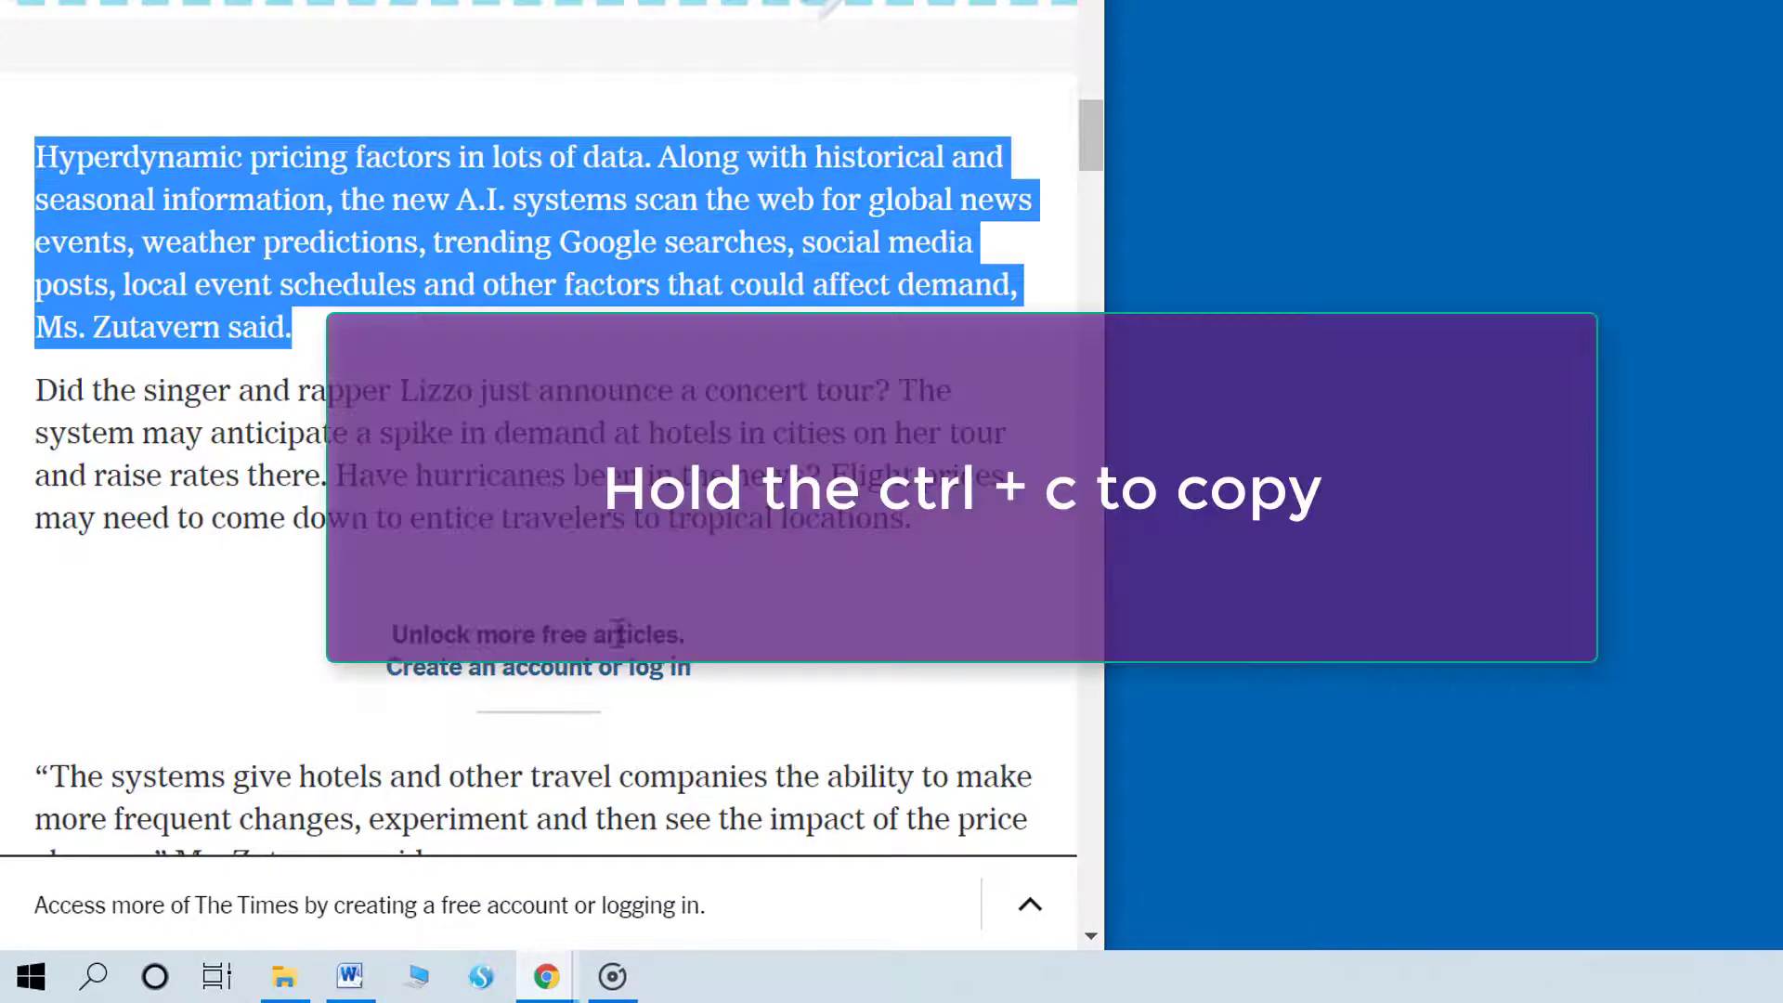
{"action": "left_click", "coordinate": [349, 975]}
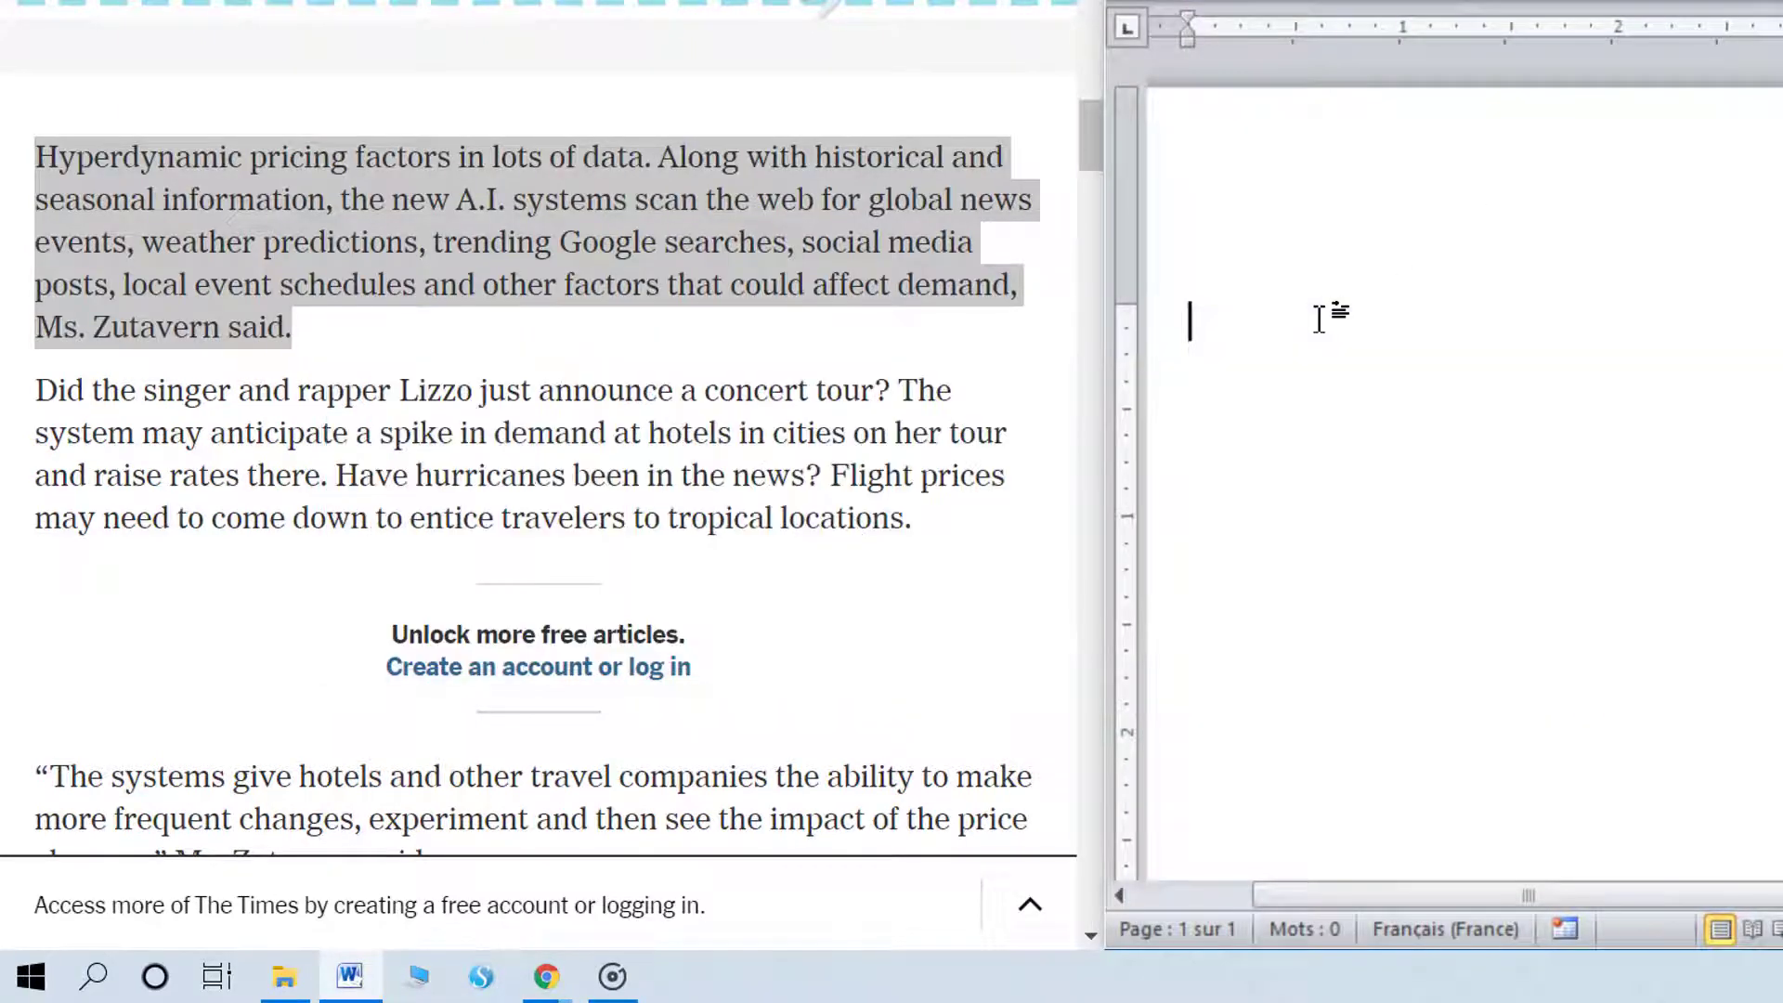
{"action": "key", "text": "ctrl+v"}
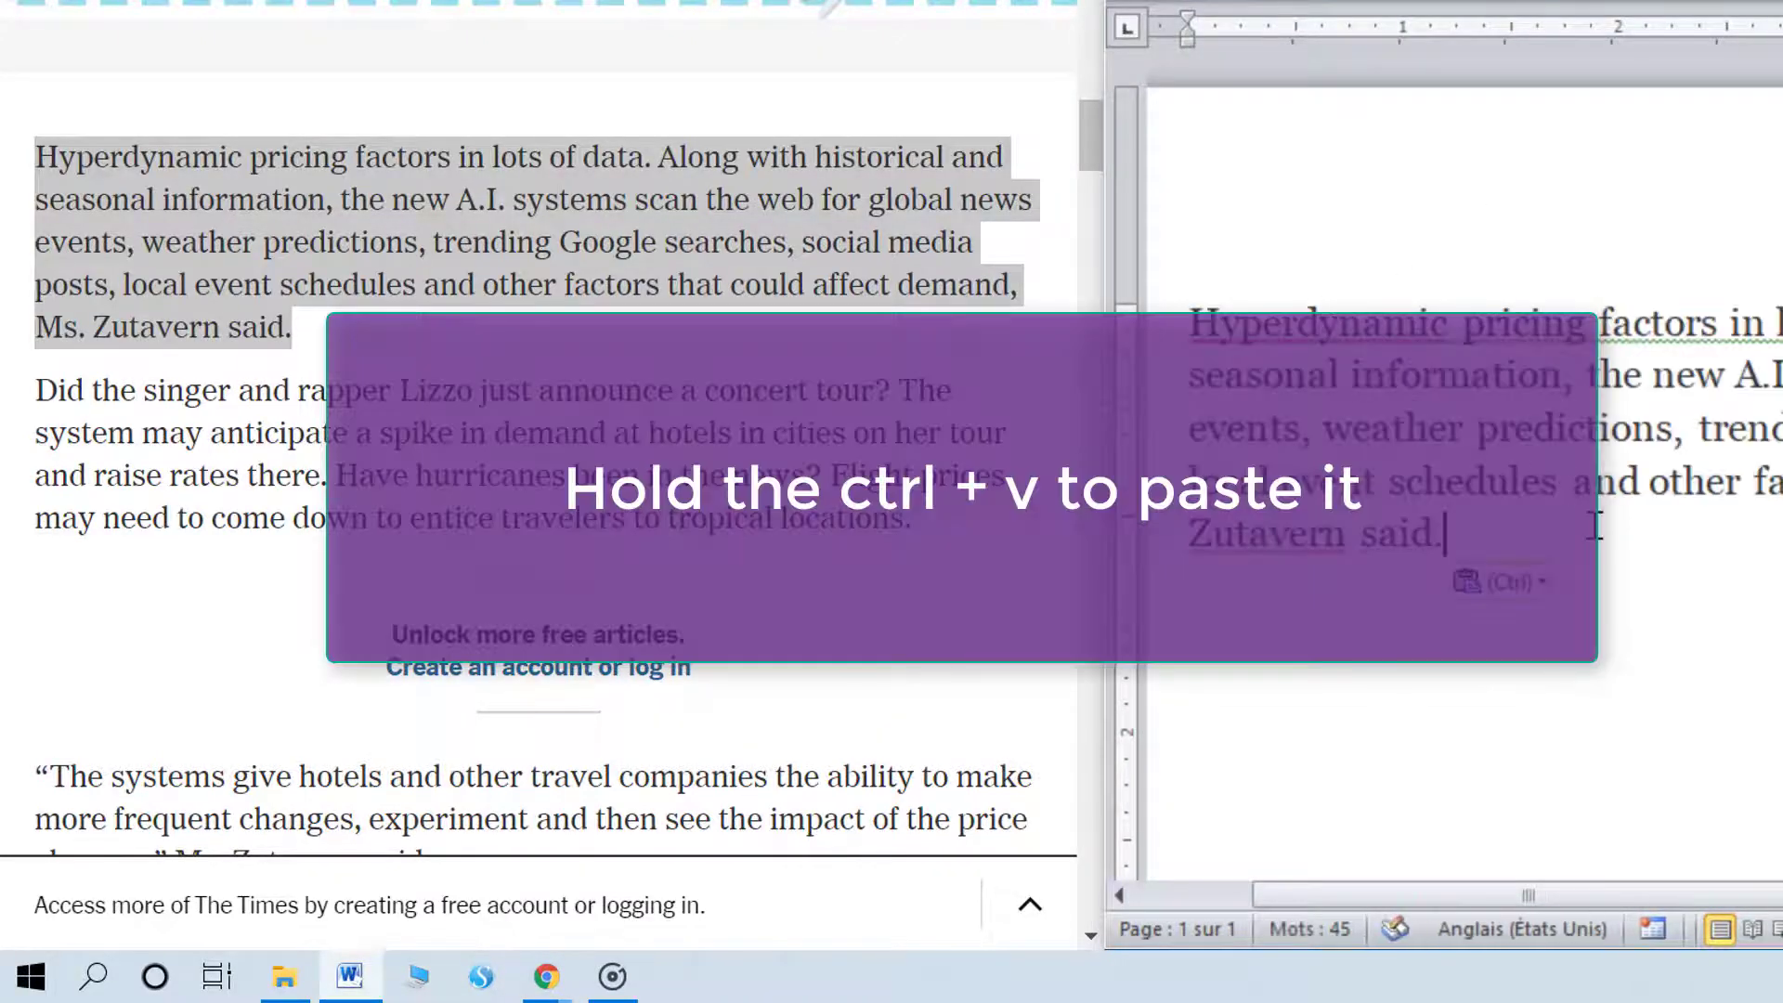
{"action": "scroll", "coordinate": [1595, 524], "scroll_direction": "down", "scroll_amount": 2}
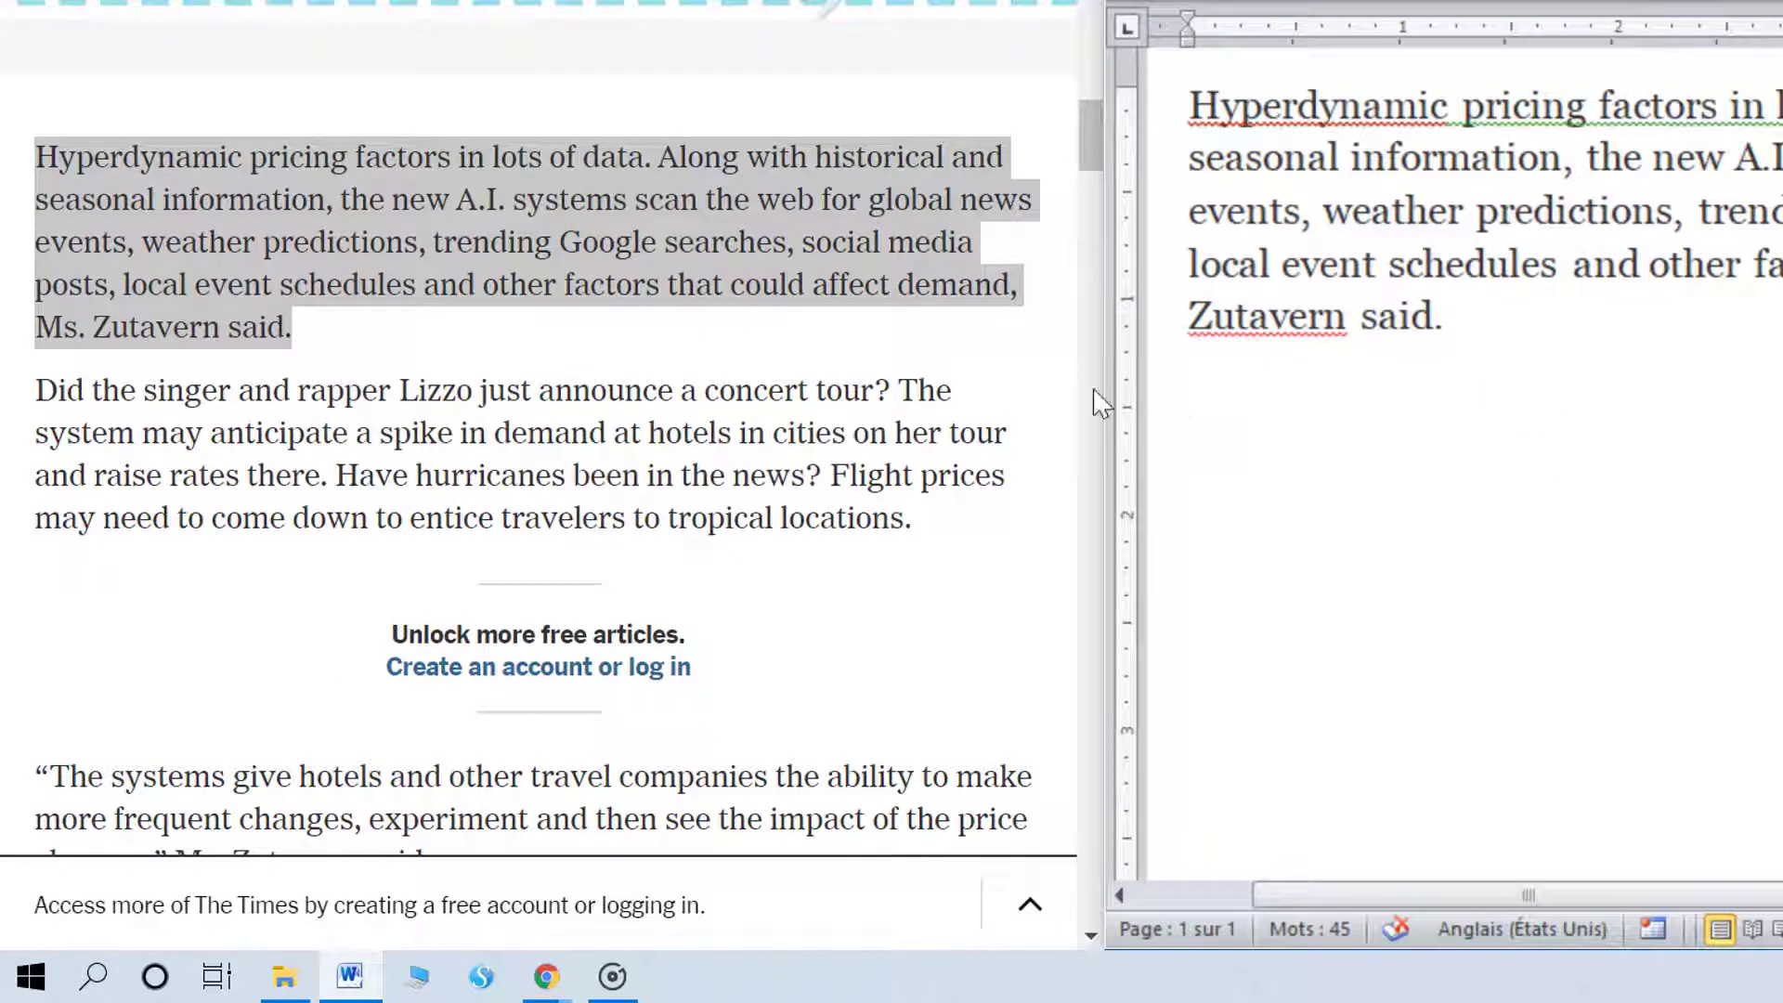
Copy the article's "Did the singer and rapper Lizzo" paragraph and its "The systems give hotels" paragraph separately to the clipboard
{"action": "left_click_drag", "start_coordinate": [951, 531], "coordinate": [43, 407]}
{"action": "key", "text": "super+c"}
{"action": "scroll", "coordinate": [539, 464], "scroll_direction": "down", "scroll_amount": 3}
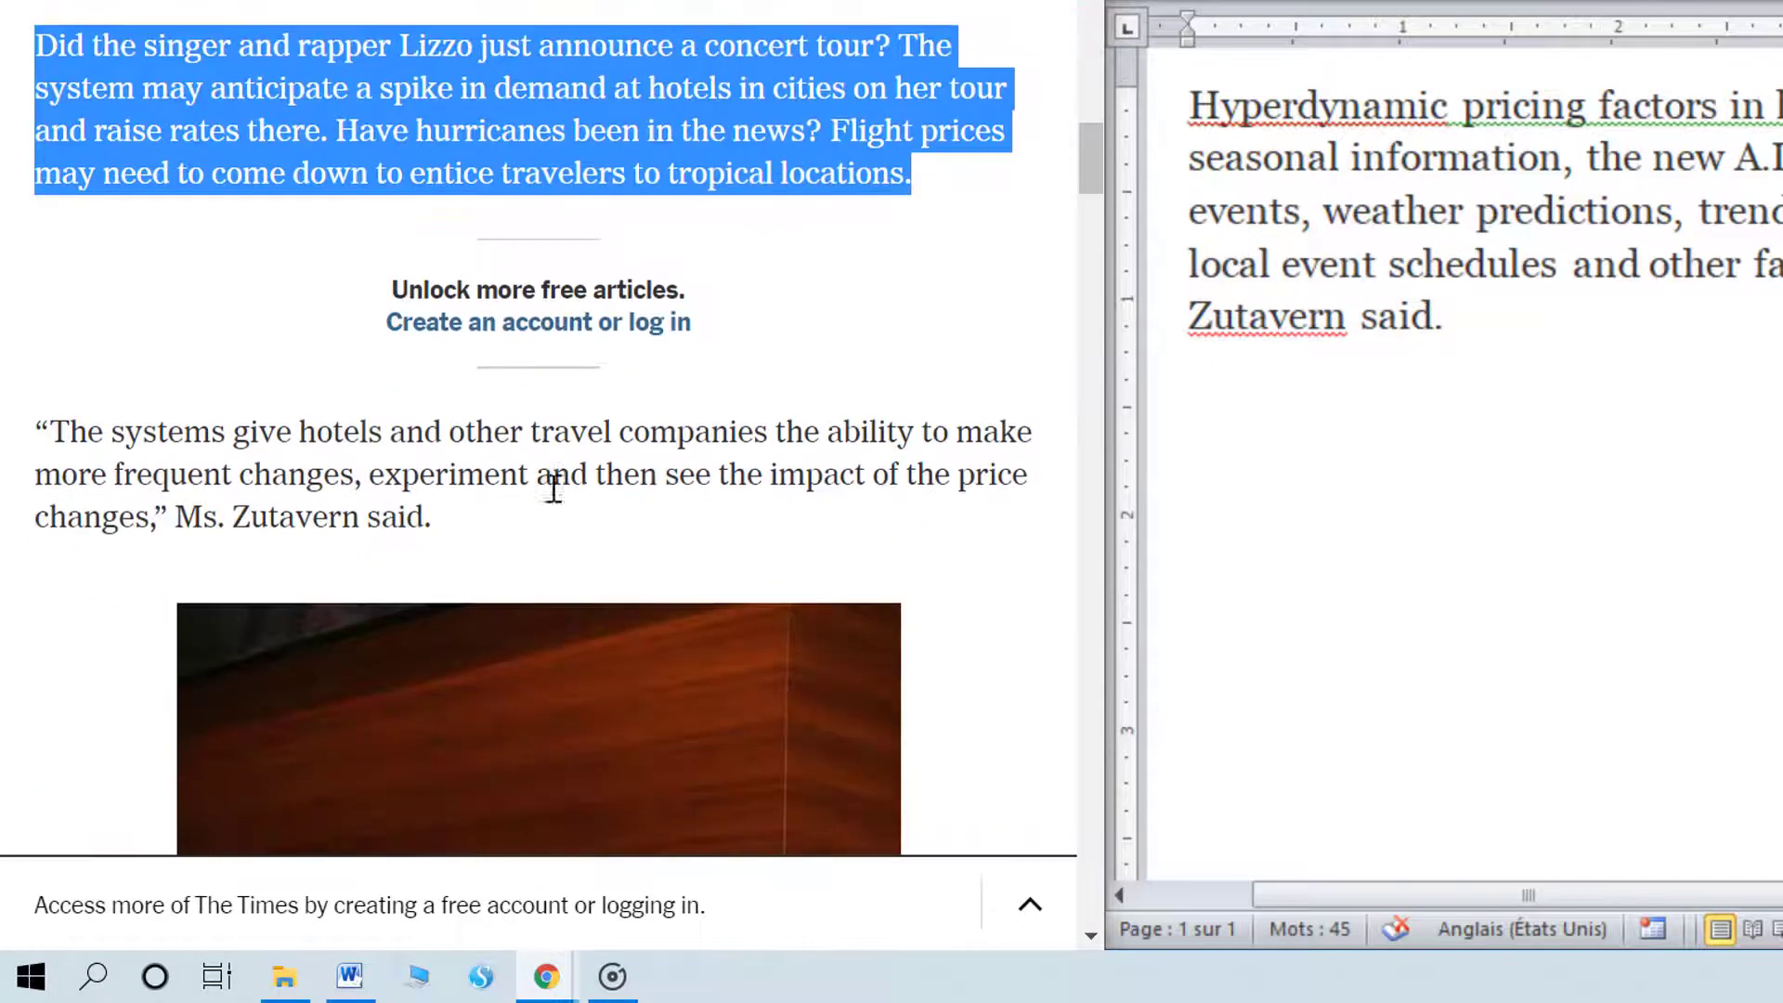
{"action": "left_click_drag", "start_coordinate": [895, 521], "coordinate": [8, 428]}
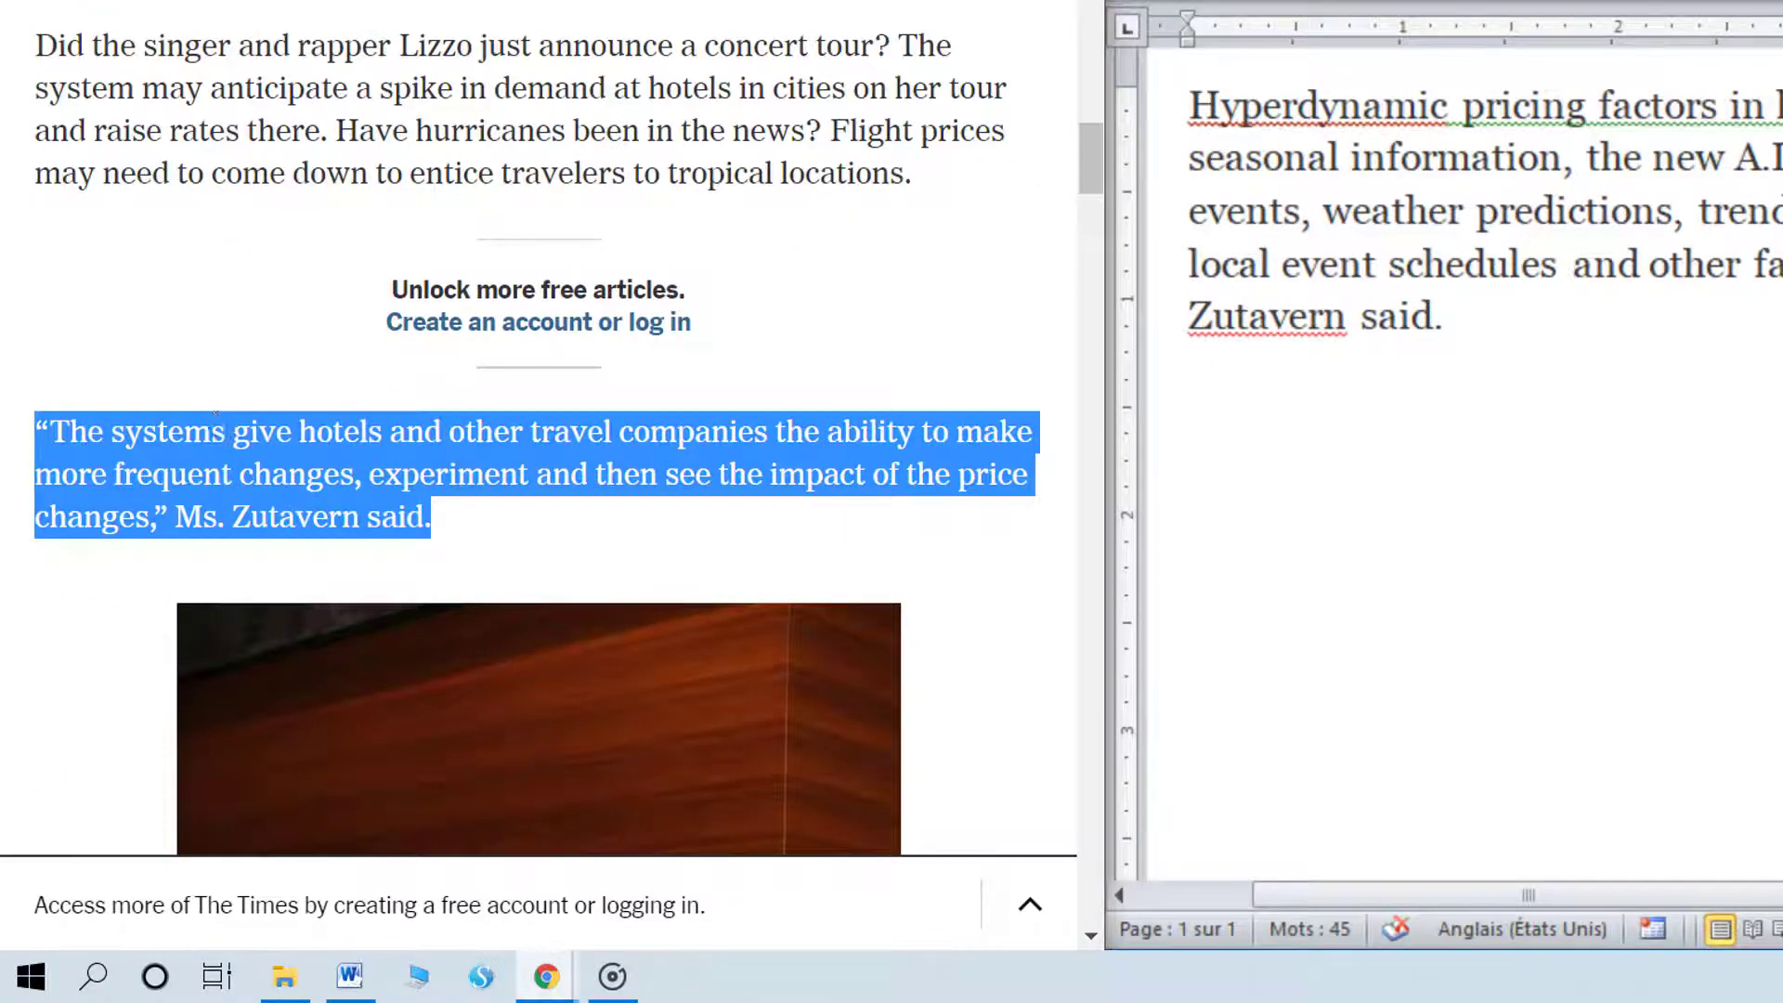
Paste the "Did the singer and rapper Lizzo" entry from clipboard history below the first Word paragraph and start a new line
{"action": "left_click", "coordinate": [1230, 388]}
{"action": "right_click", "coordinate": [1234, 407]}
{"action": "key", "text": "Escape"}
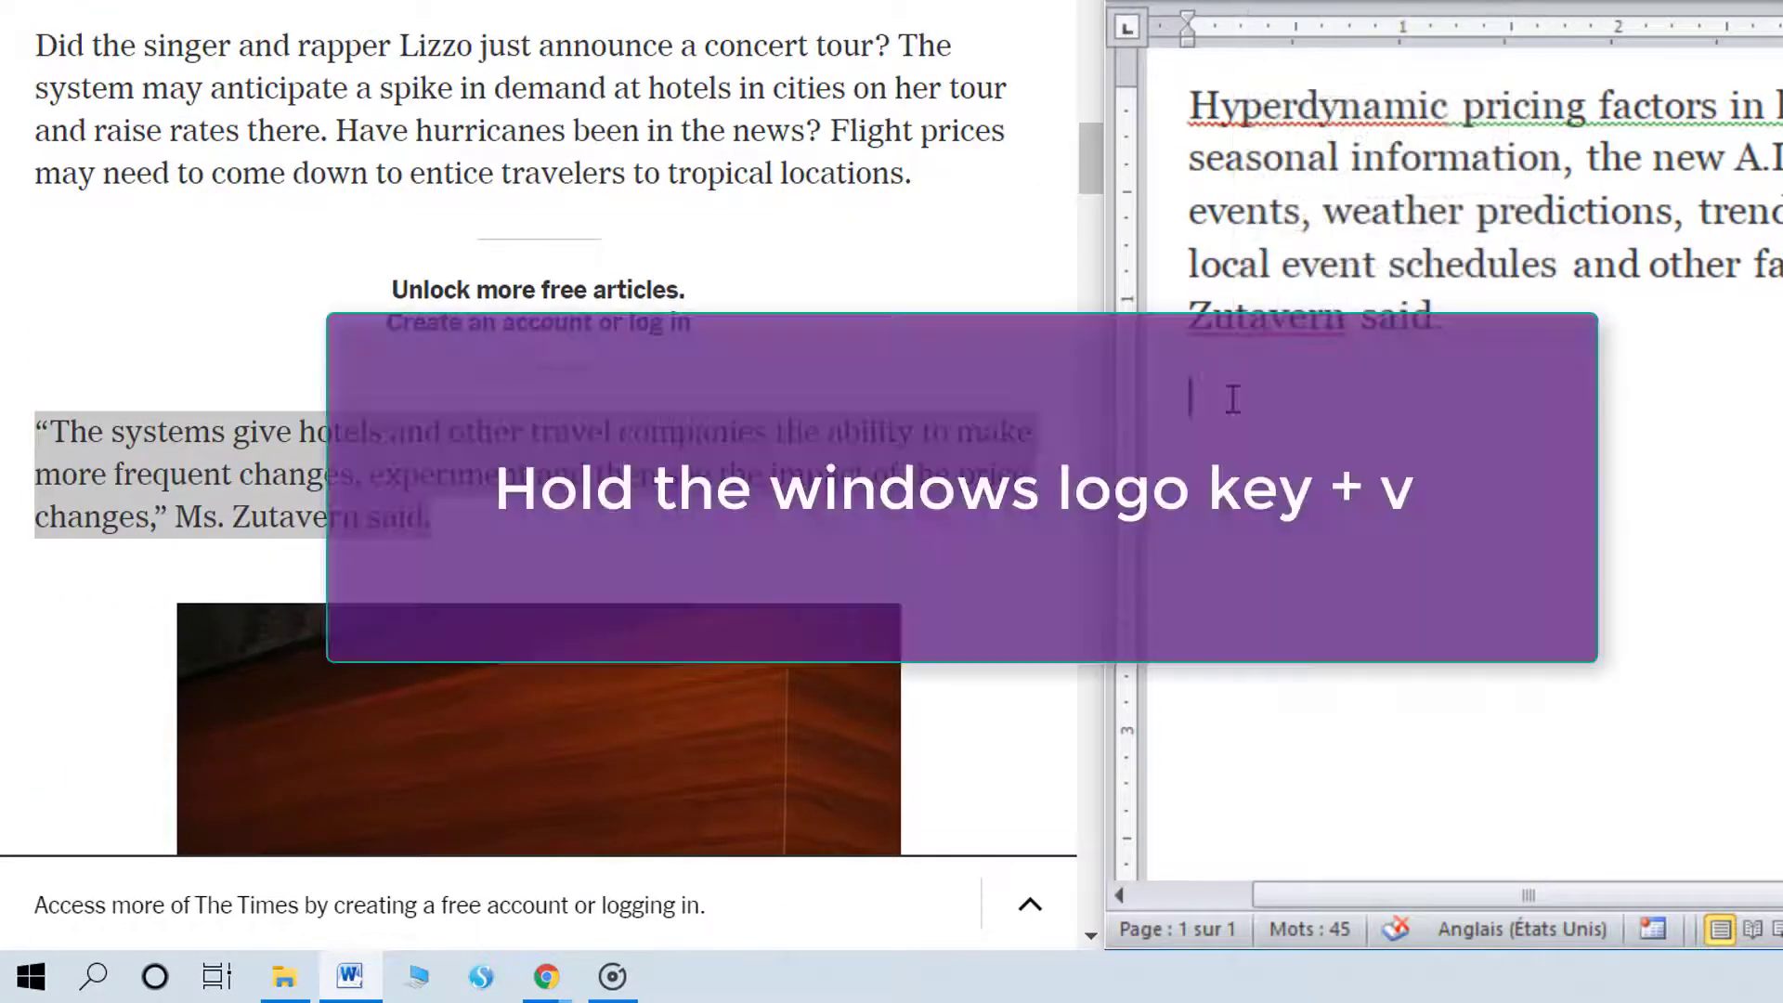
{"action": "key", "text": "super+v"}
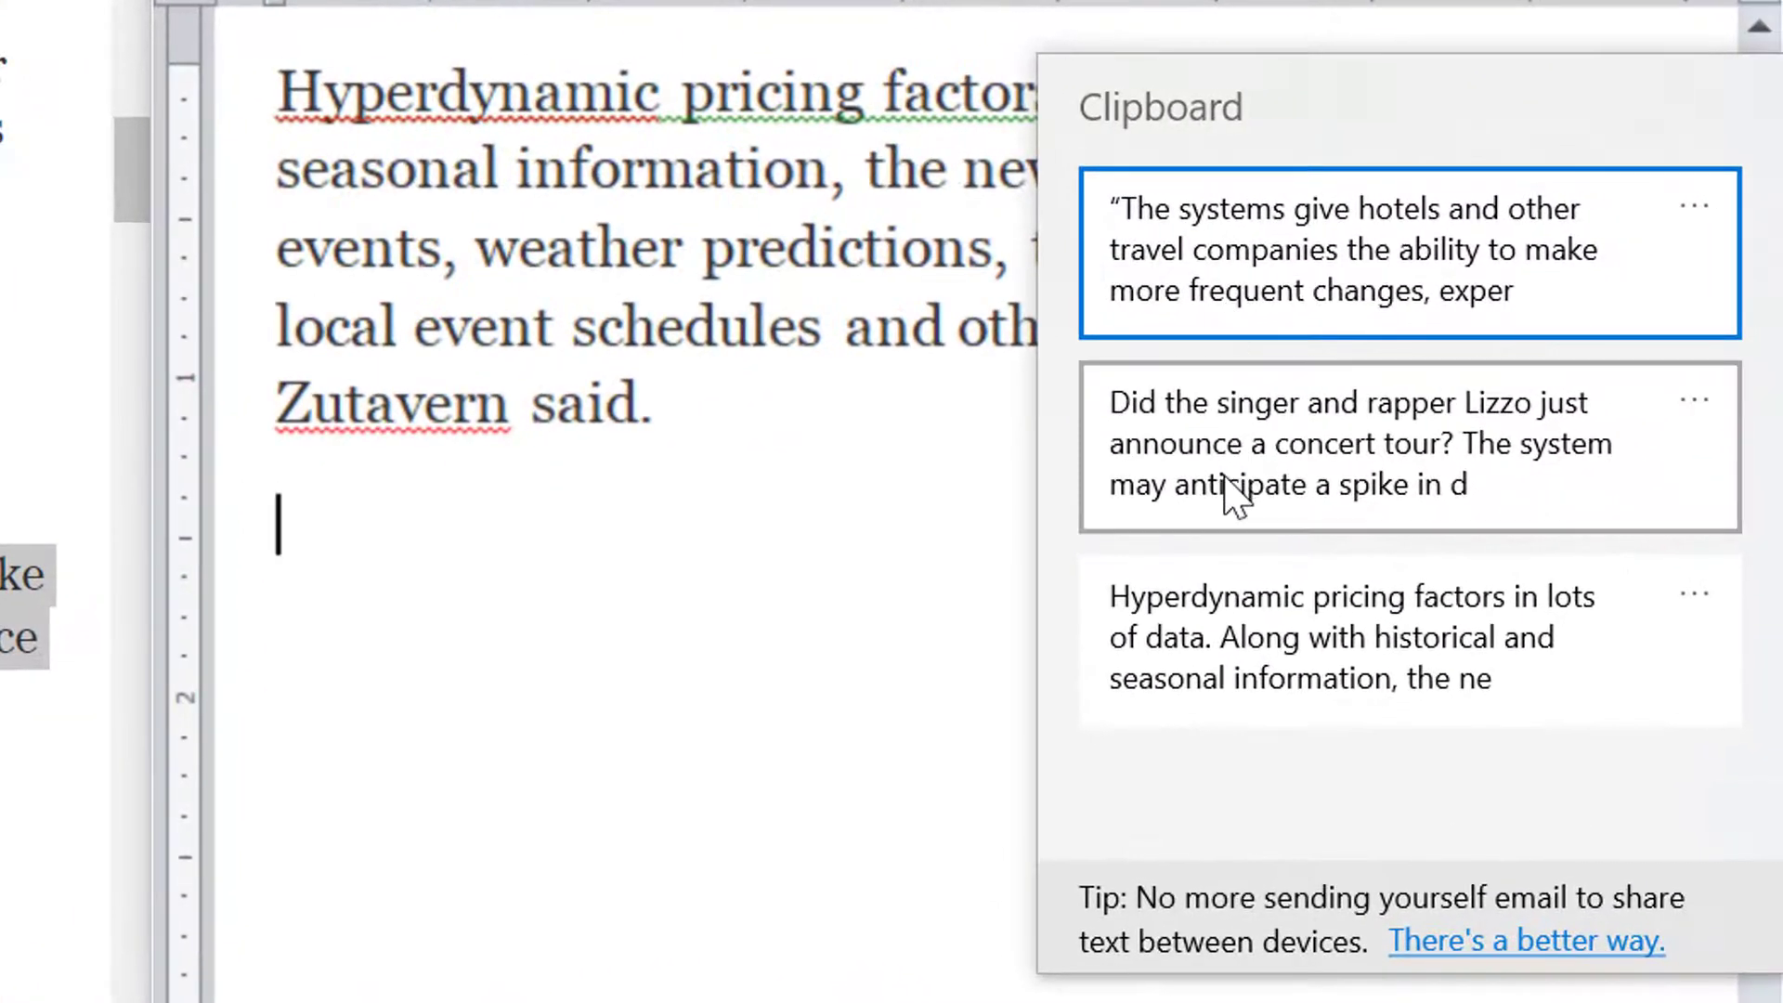
{"action": "left_click", "coordinate": [1618, 382]}
{"action": "key", "text": "Return"}
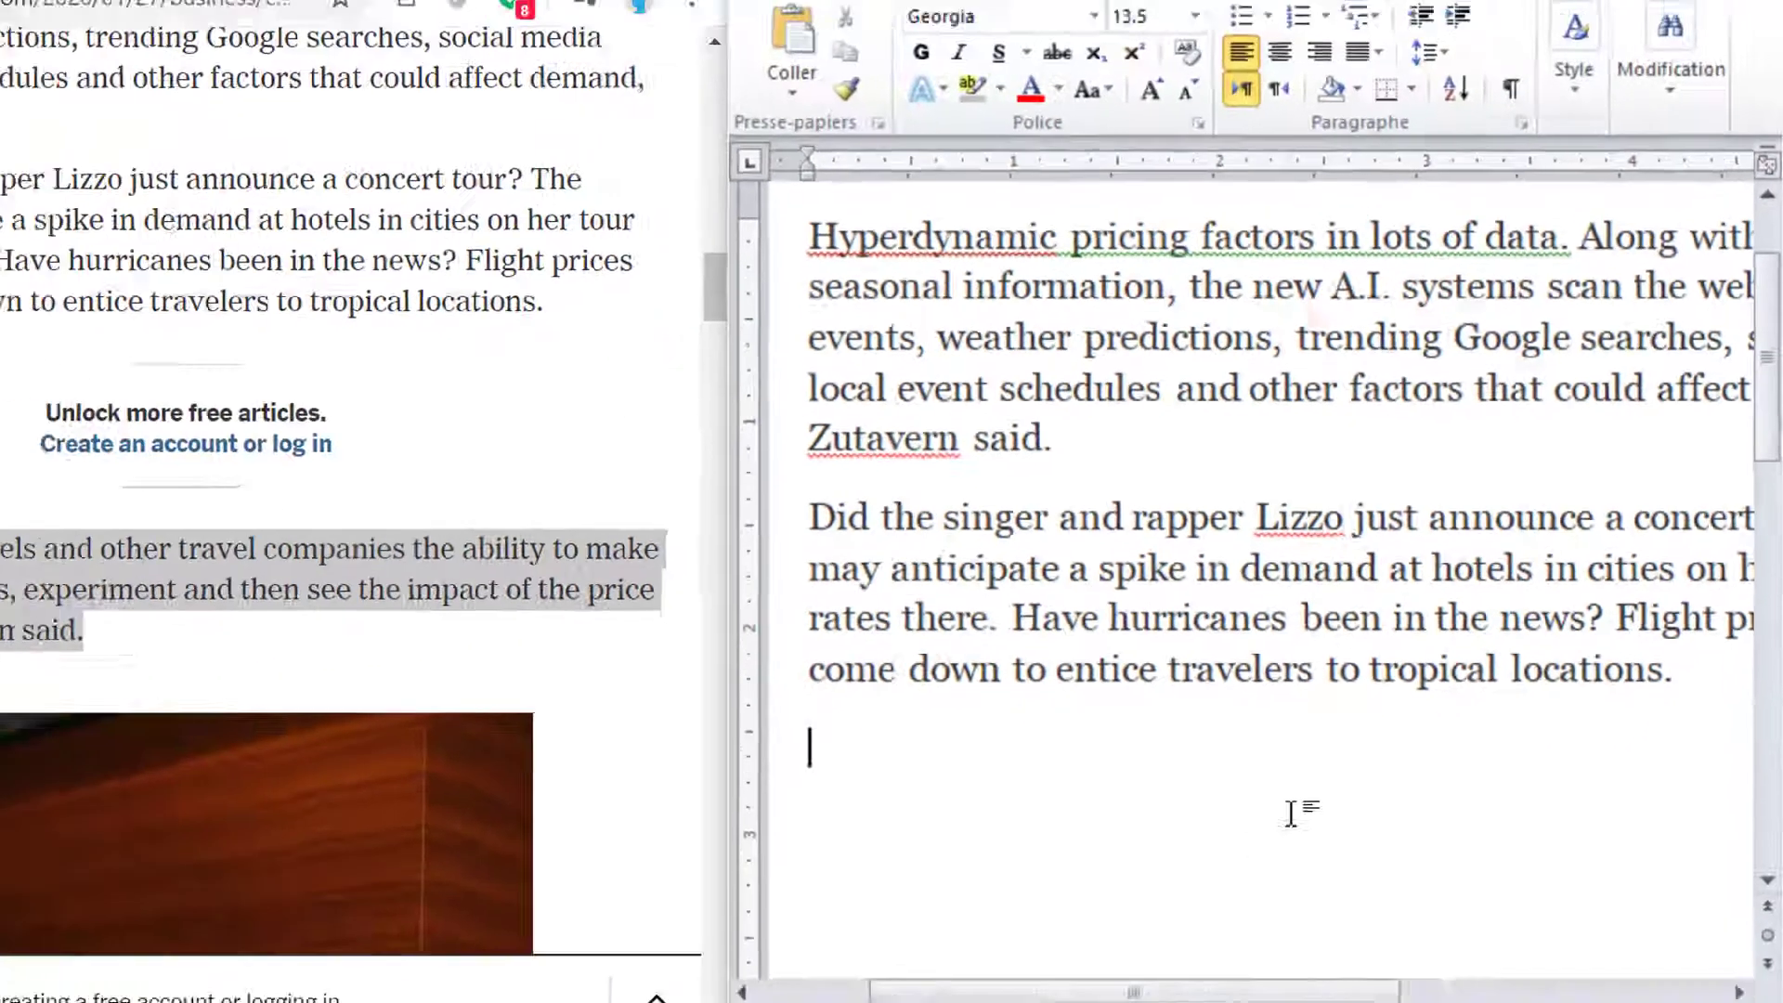
Paste the "Did the singer and rapper Lizzo" entry from clipboard history a second time, on the new line in Word
{"action": "key", "text": "super+v"}
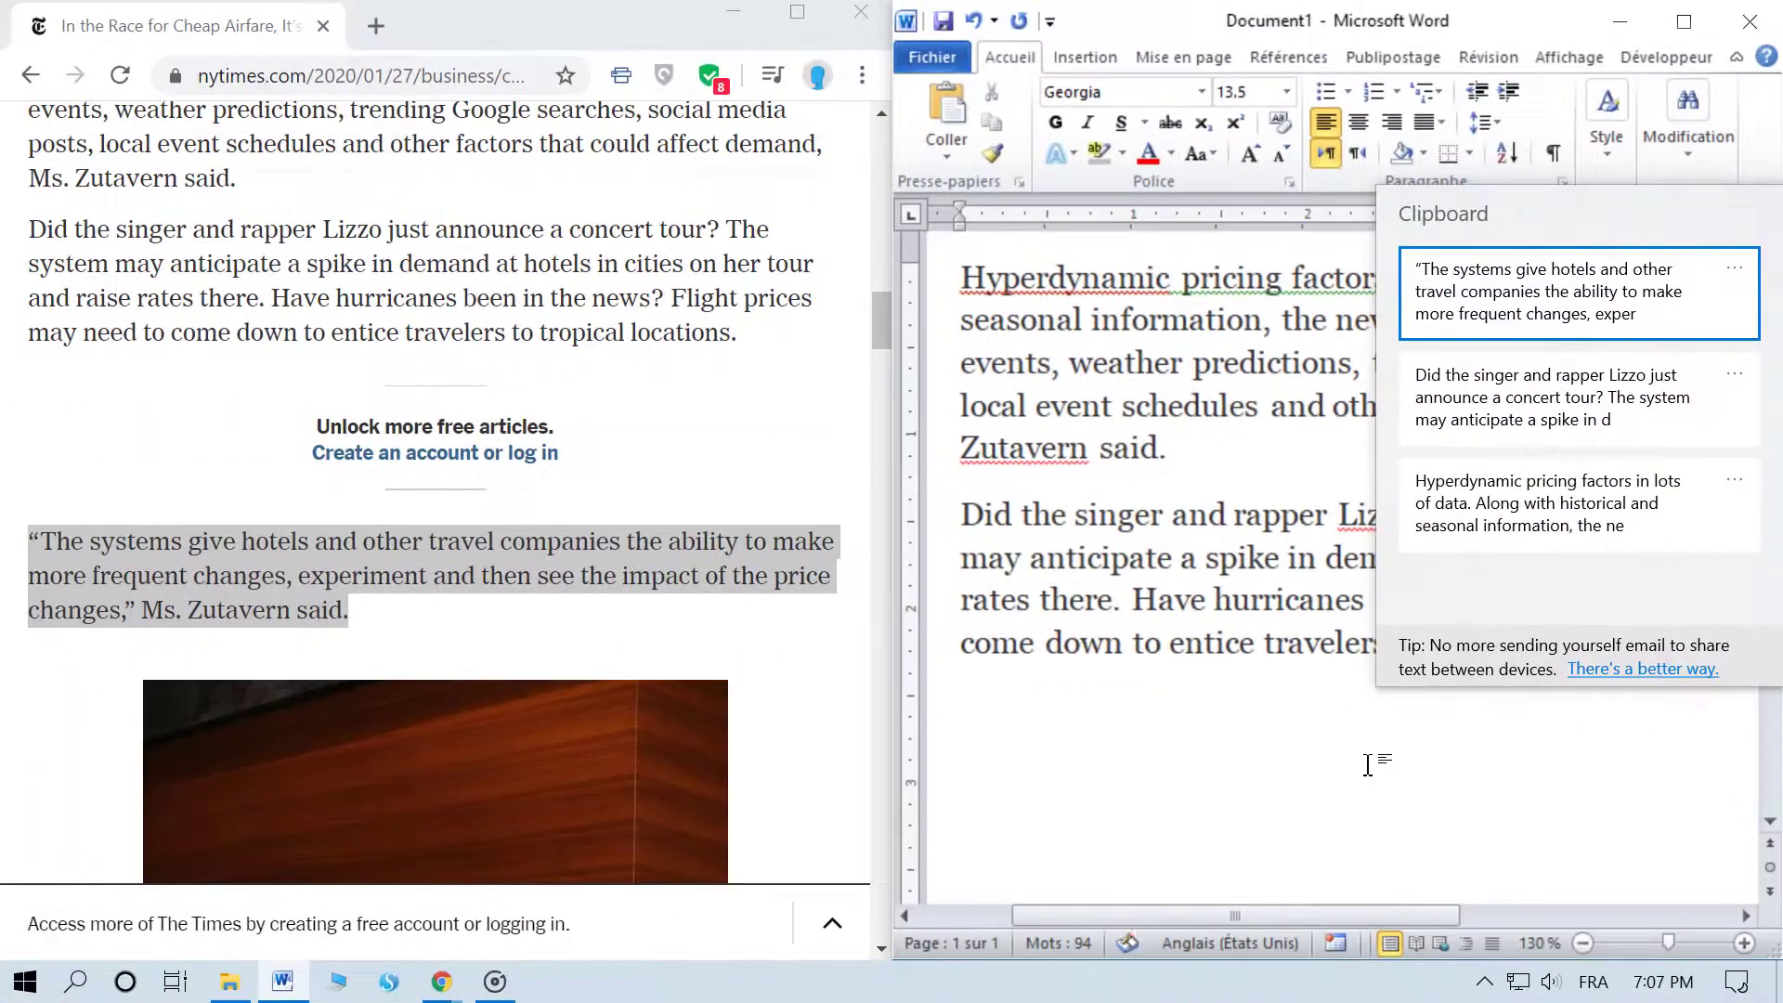
{"action": "left_click", "coordinate": [1532, 397]}
{"action": "scroll", "coordinate": [1319, 574], "scroll_direction": "down", "scroll_amount": 2}
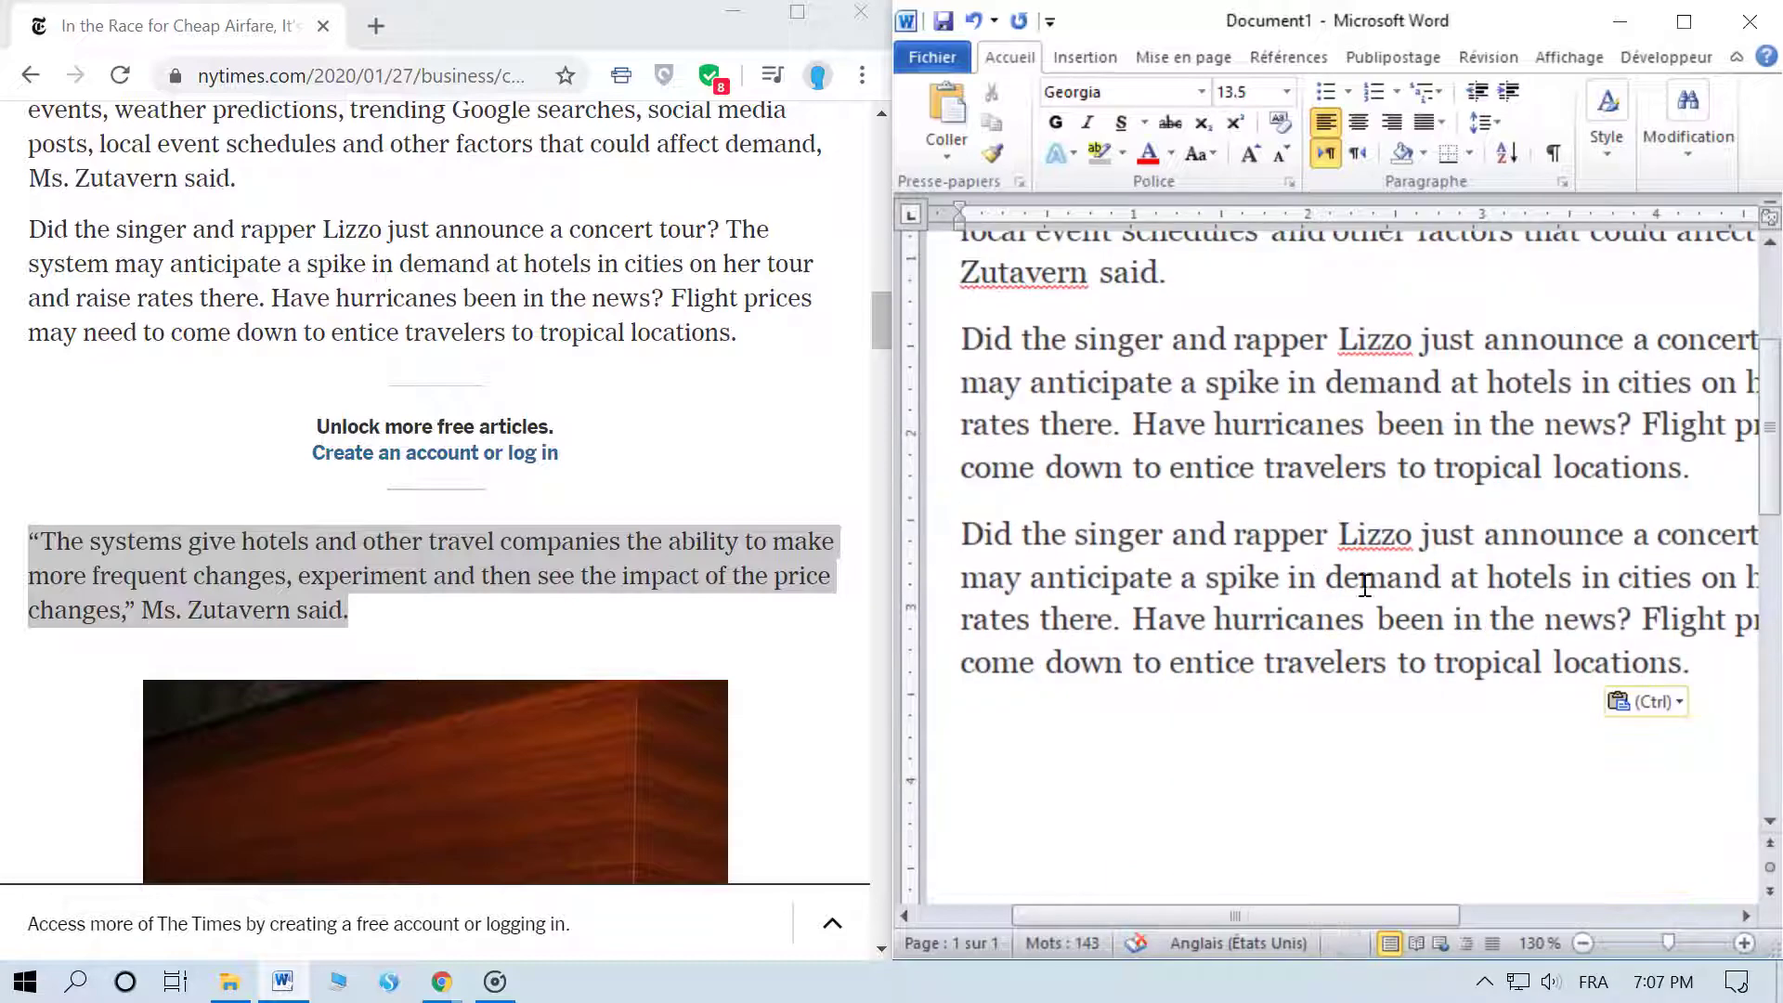
Delete the "The systems give hotels" entry from clipboard history and clear all the remaining entries
{"action": "left_click", "coordinate": [1454, 698]}
{"action": "key", "text": "super+v"}
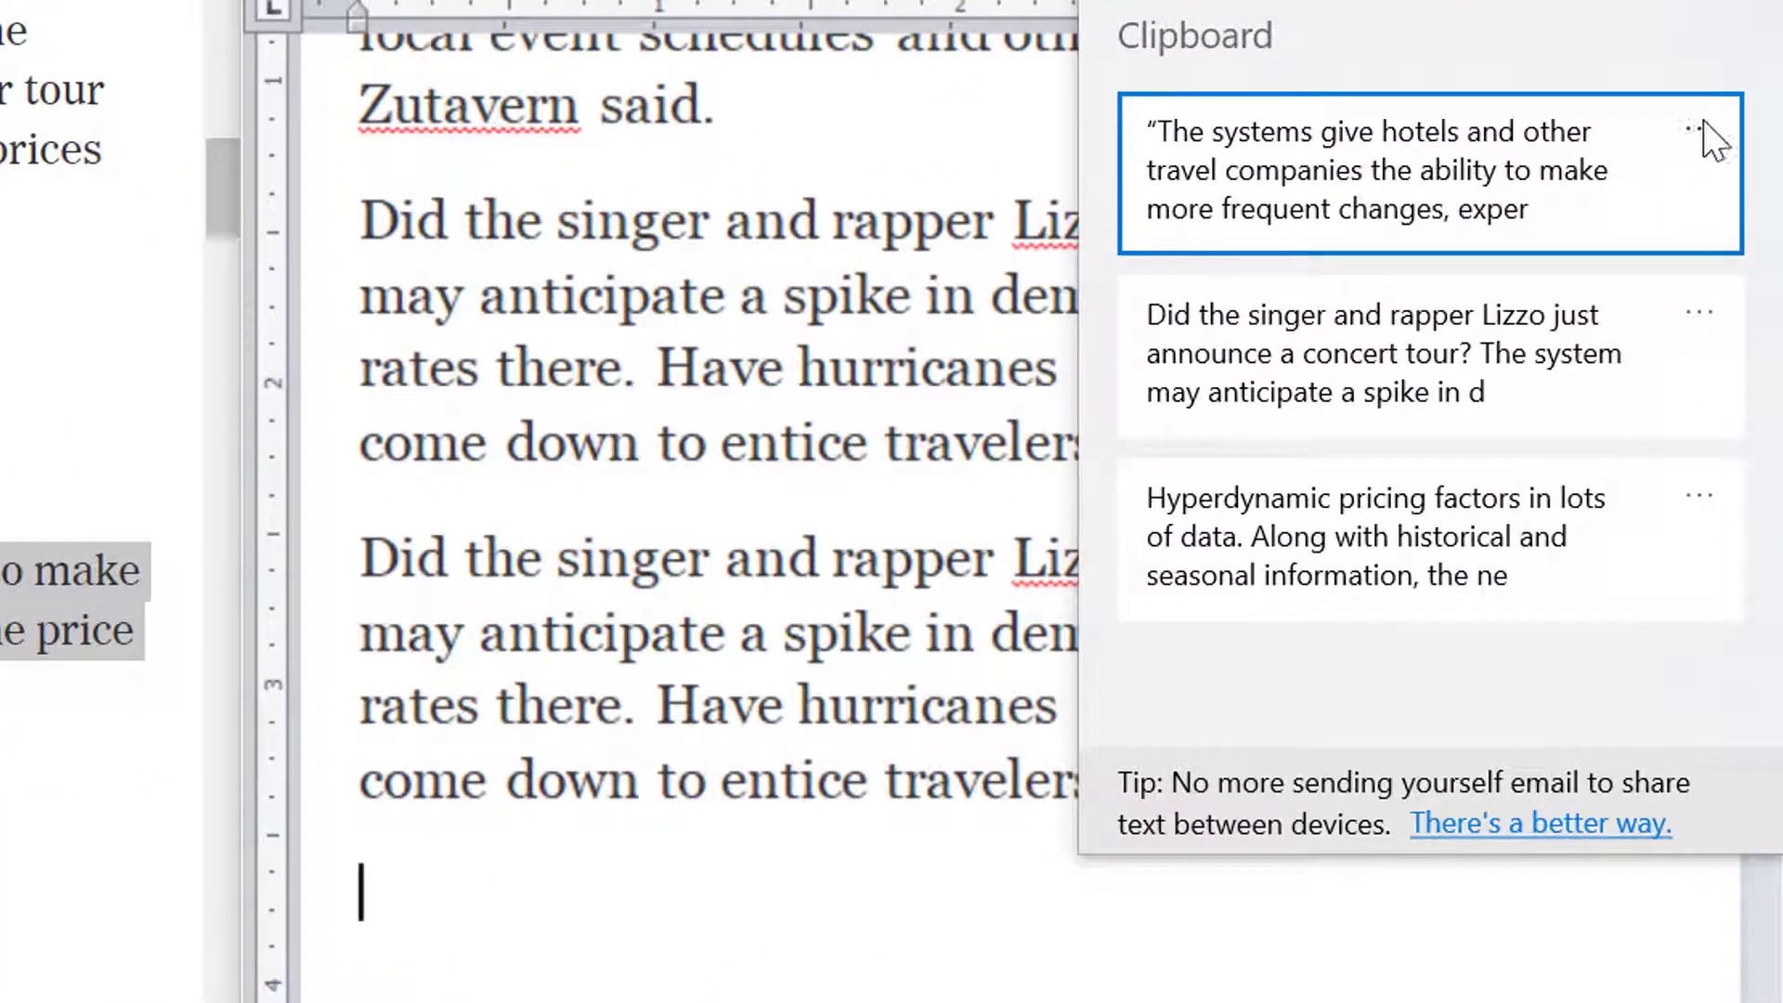
{"action": "left_click", "coordinate": [1701, 129]}
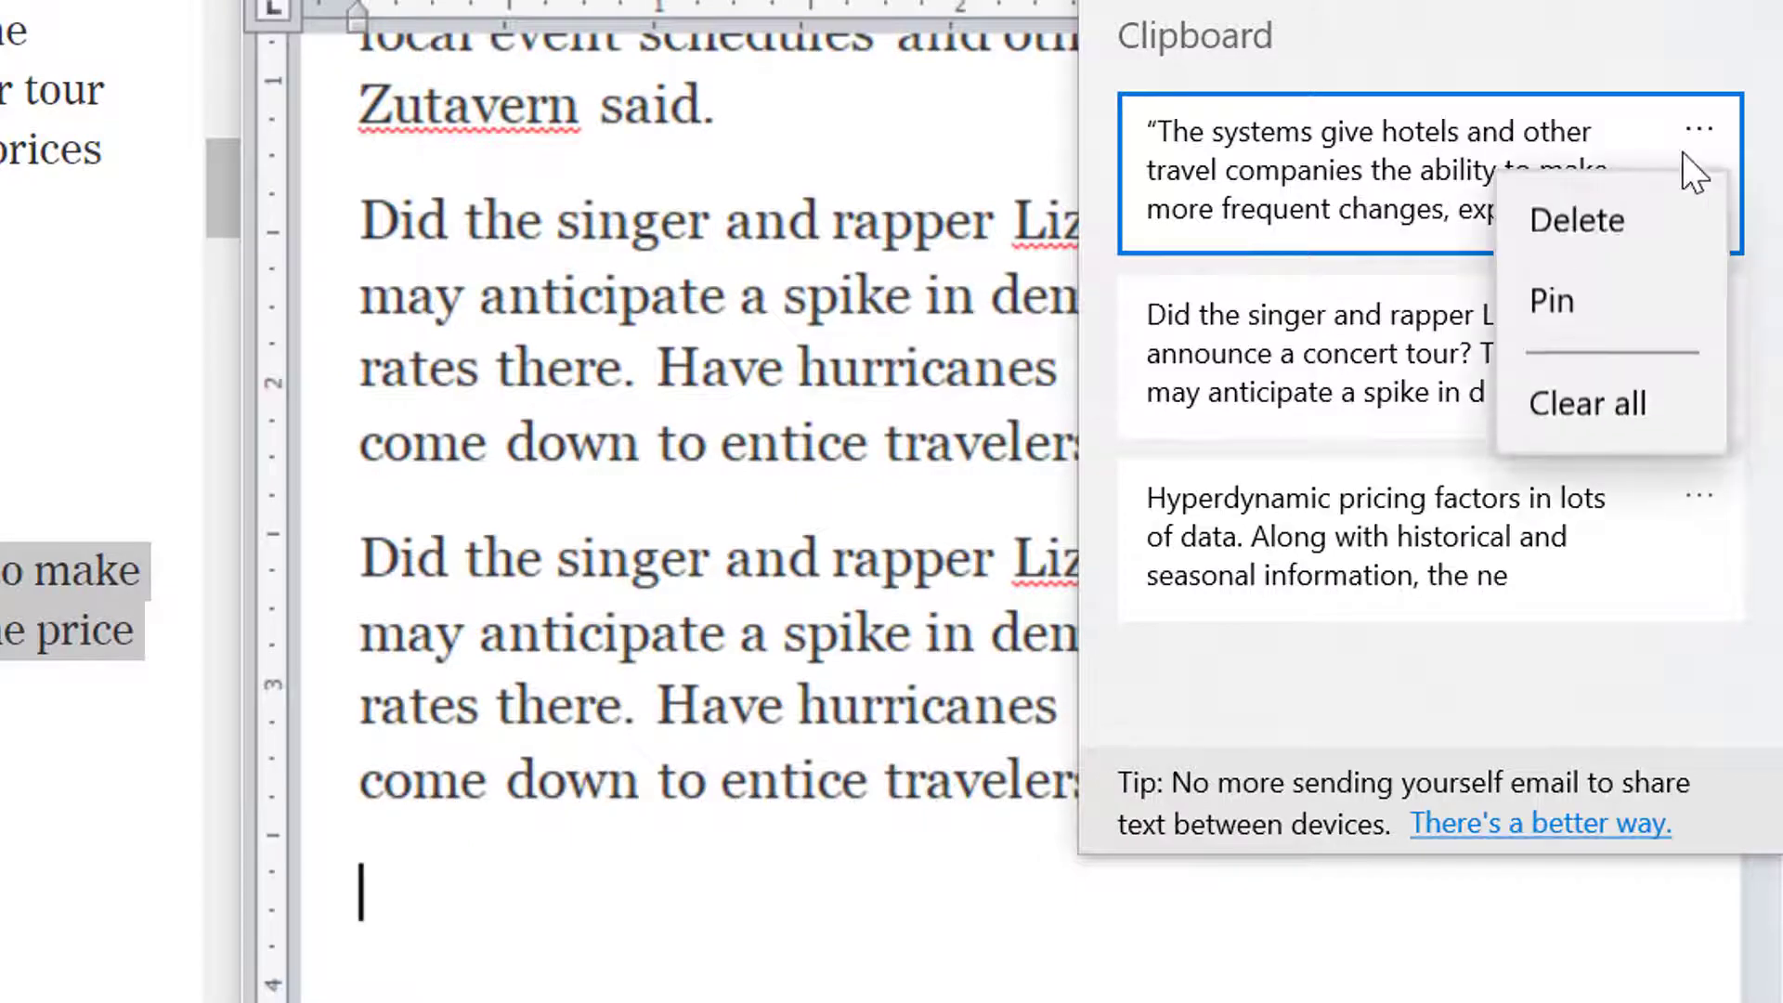
{"action": "left_click", "coordinate": [1621, 249]}
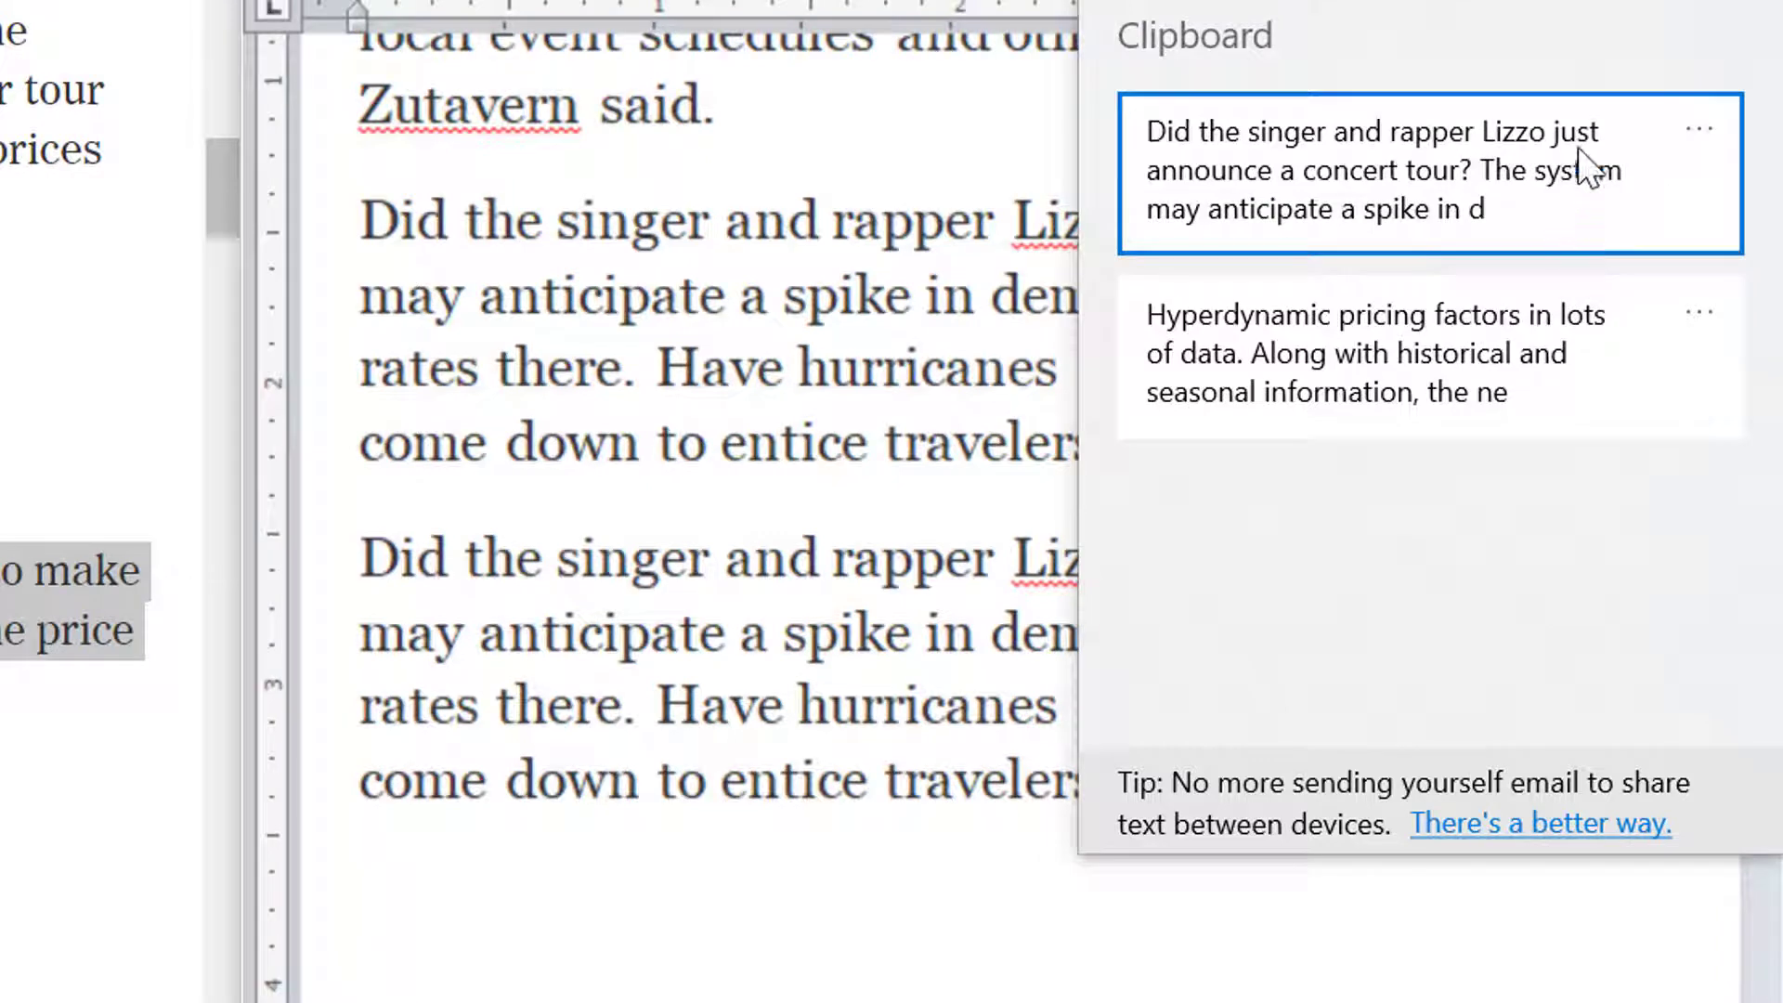
{"action": "left_click", "coordinate": [1696, 126]}
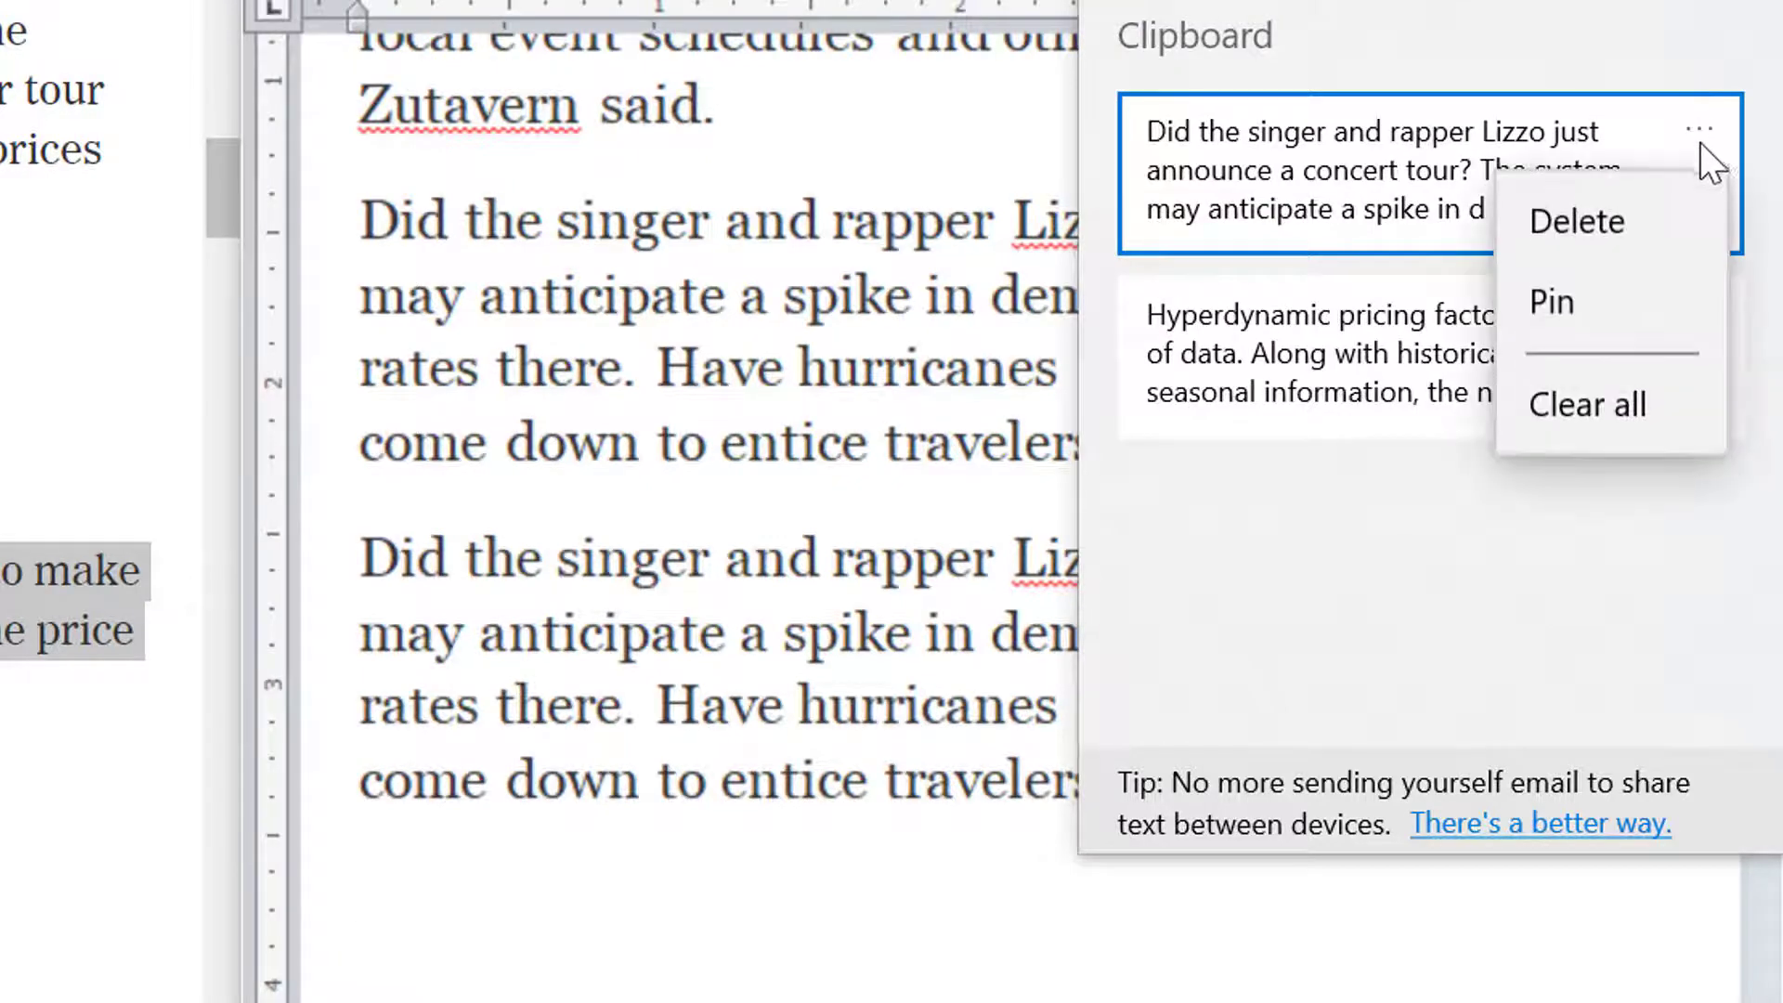
{"action": "left_click", "coordinate": [1630, 409]}
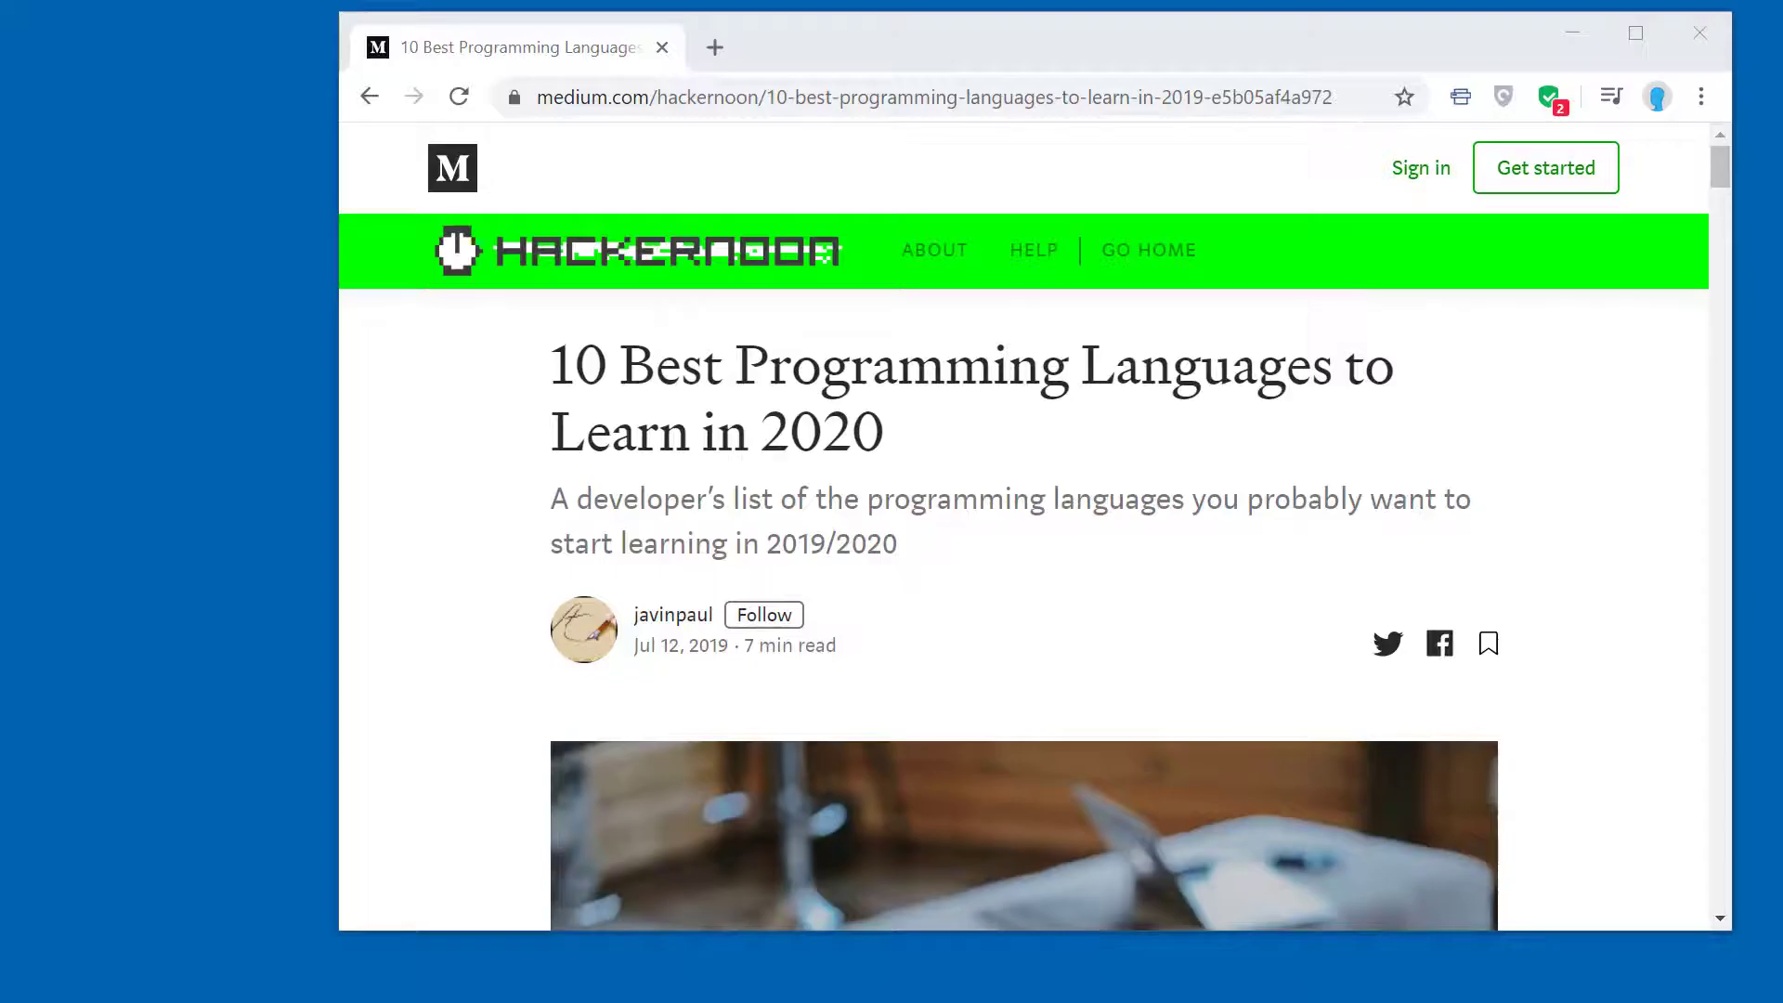
Save the "10 Best Programming Languages to Learn in 2020" web page to the Desktop as a PDF named languages
{"action": "left_click", "coordinate": [1253, 33]}
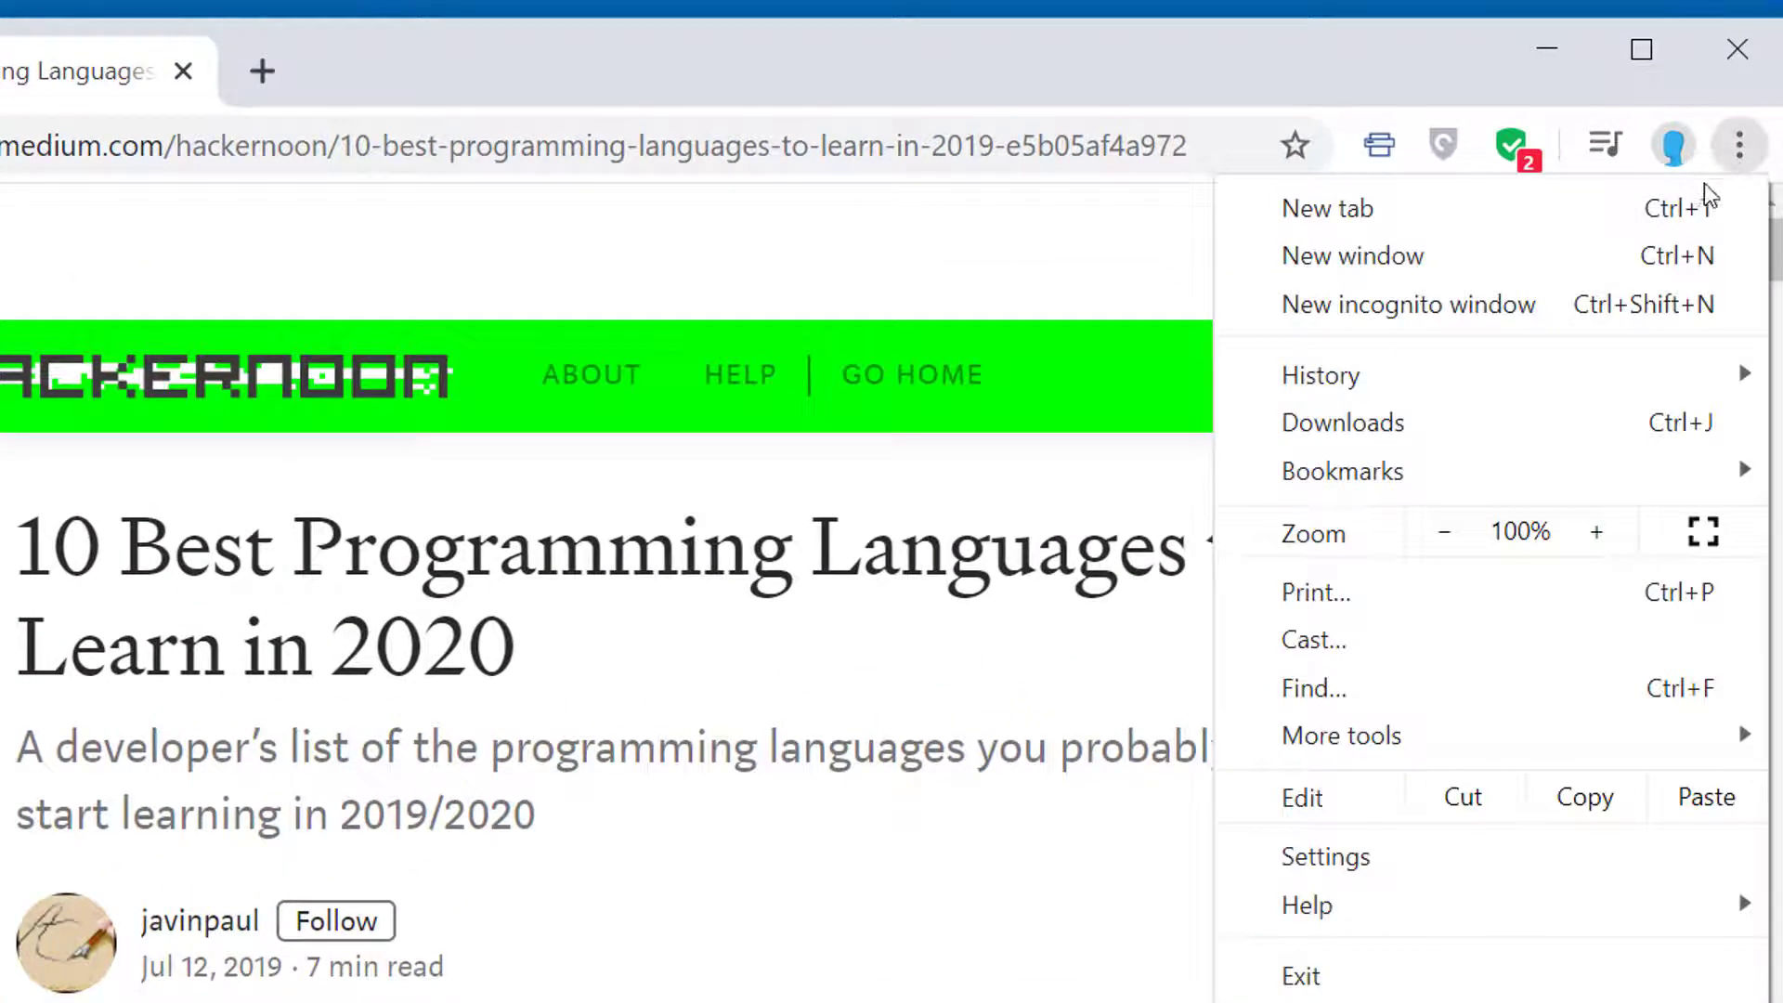
{"action": "left_click", "coordinate": [1442, 592]}
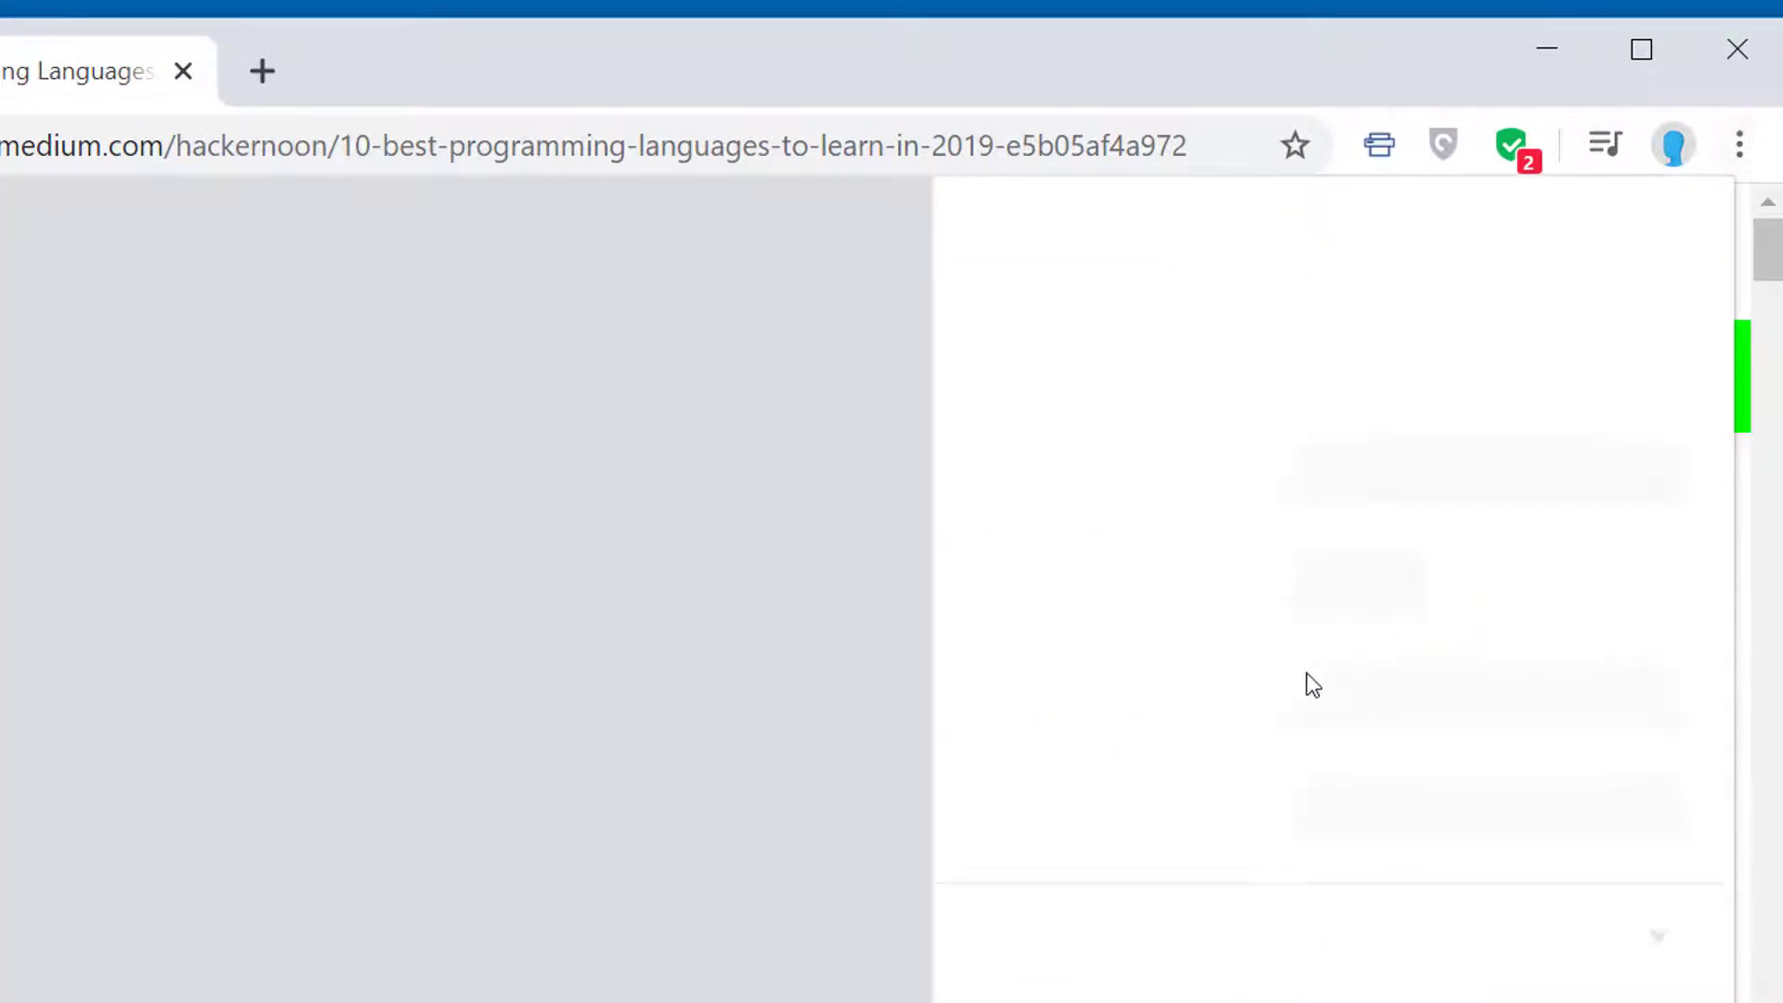
{"action": "left_click", "coordinate": [1438, 359]}
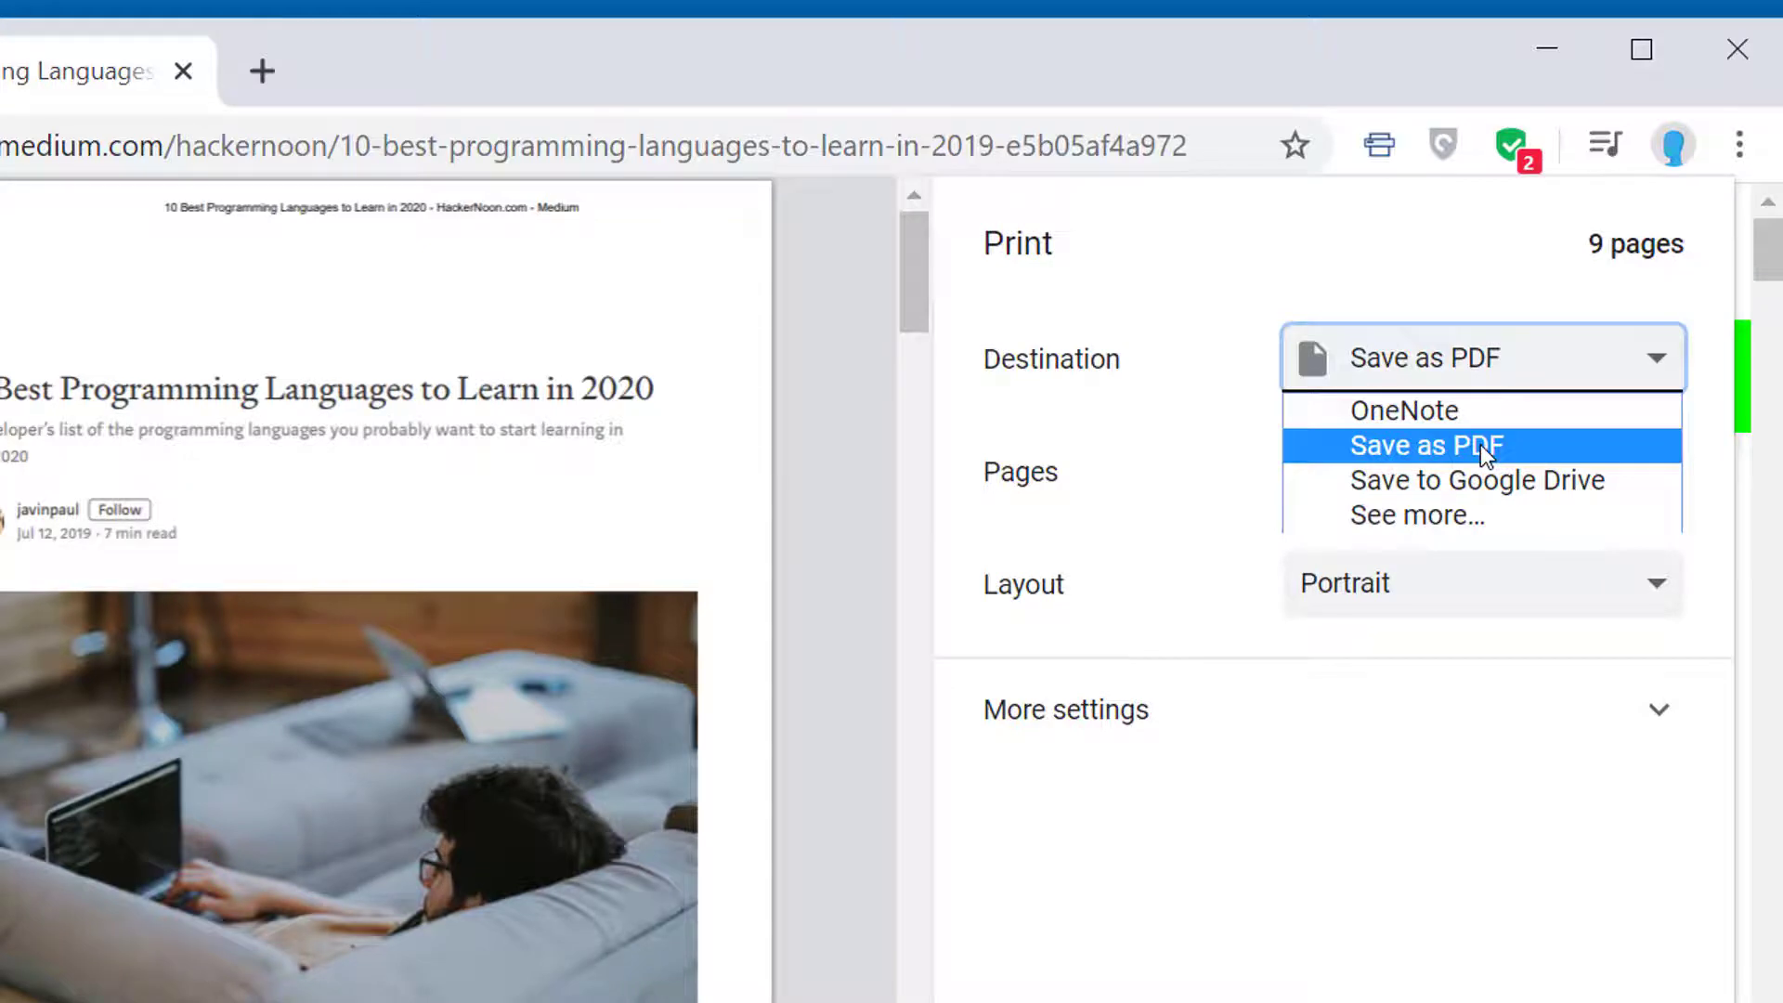
{"action": "left_click", "coordinate": [1480, 444]}
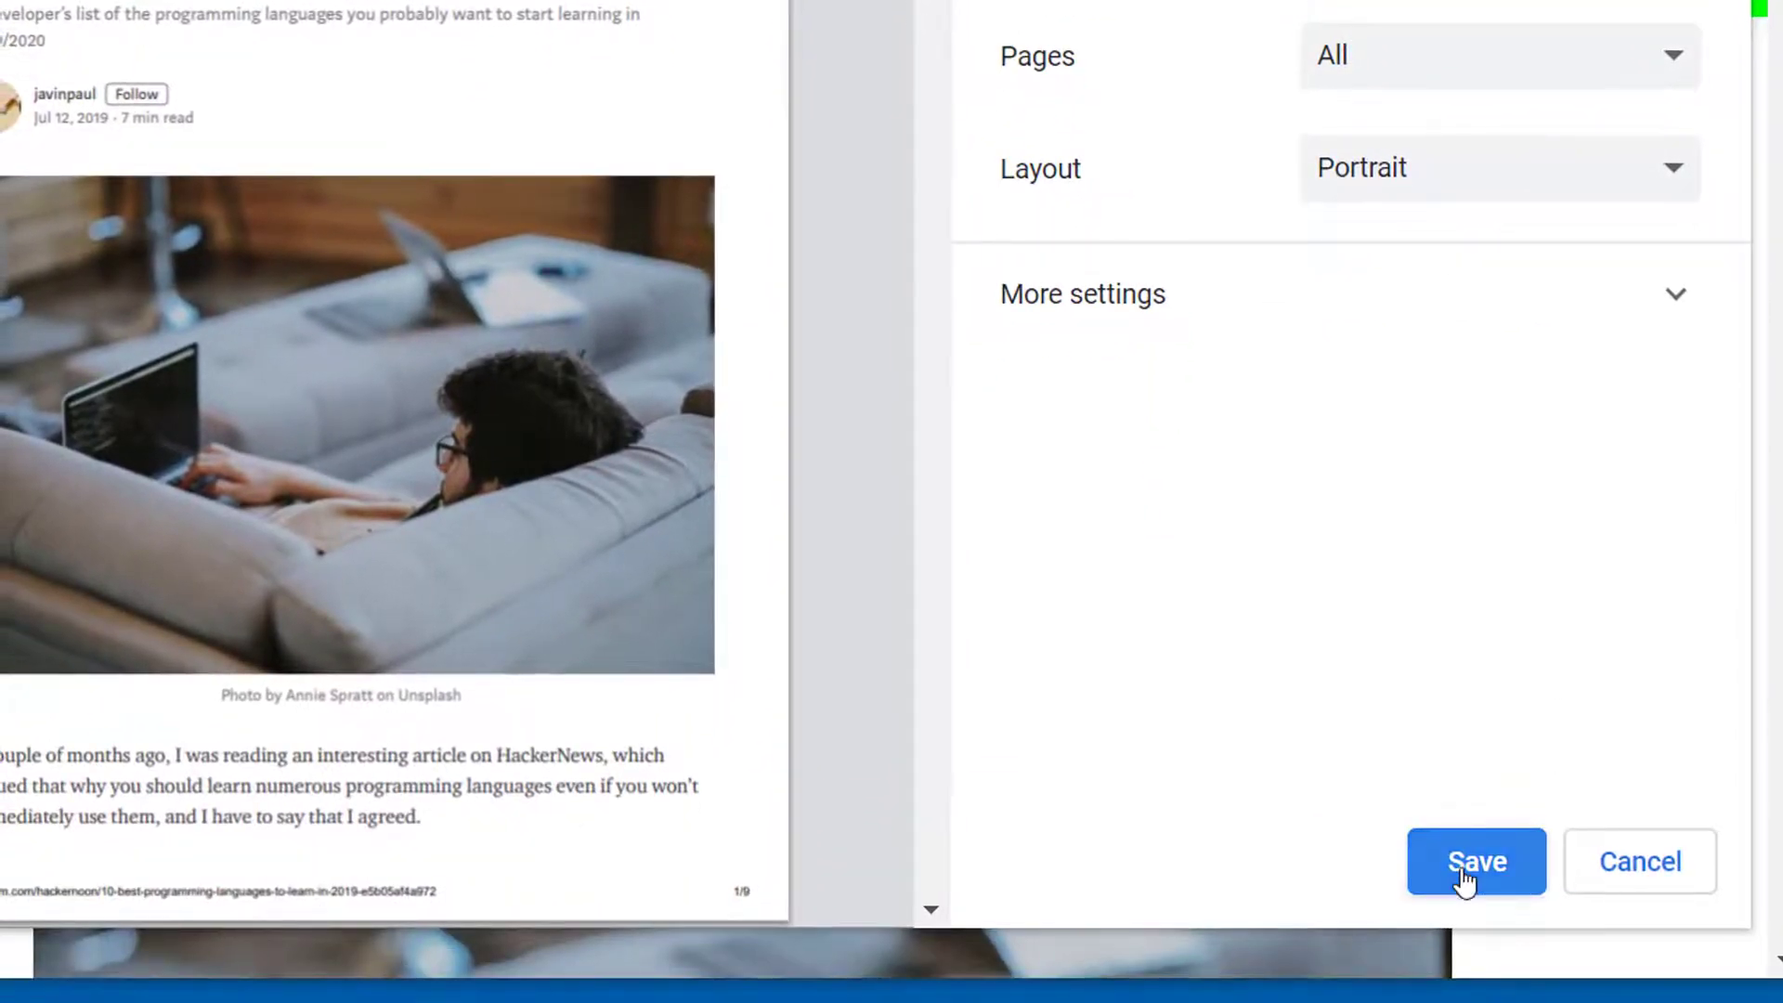
{"action": "left_click", "coordinate": [1464, 878]}
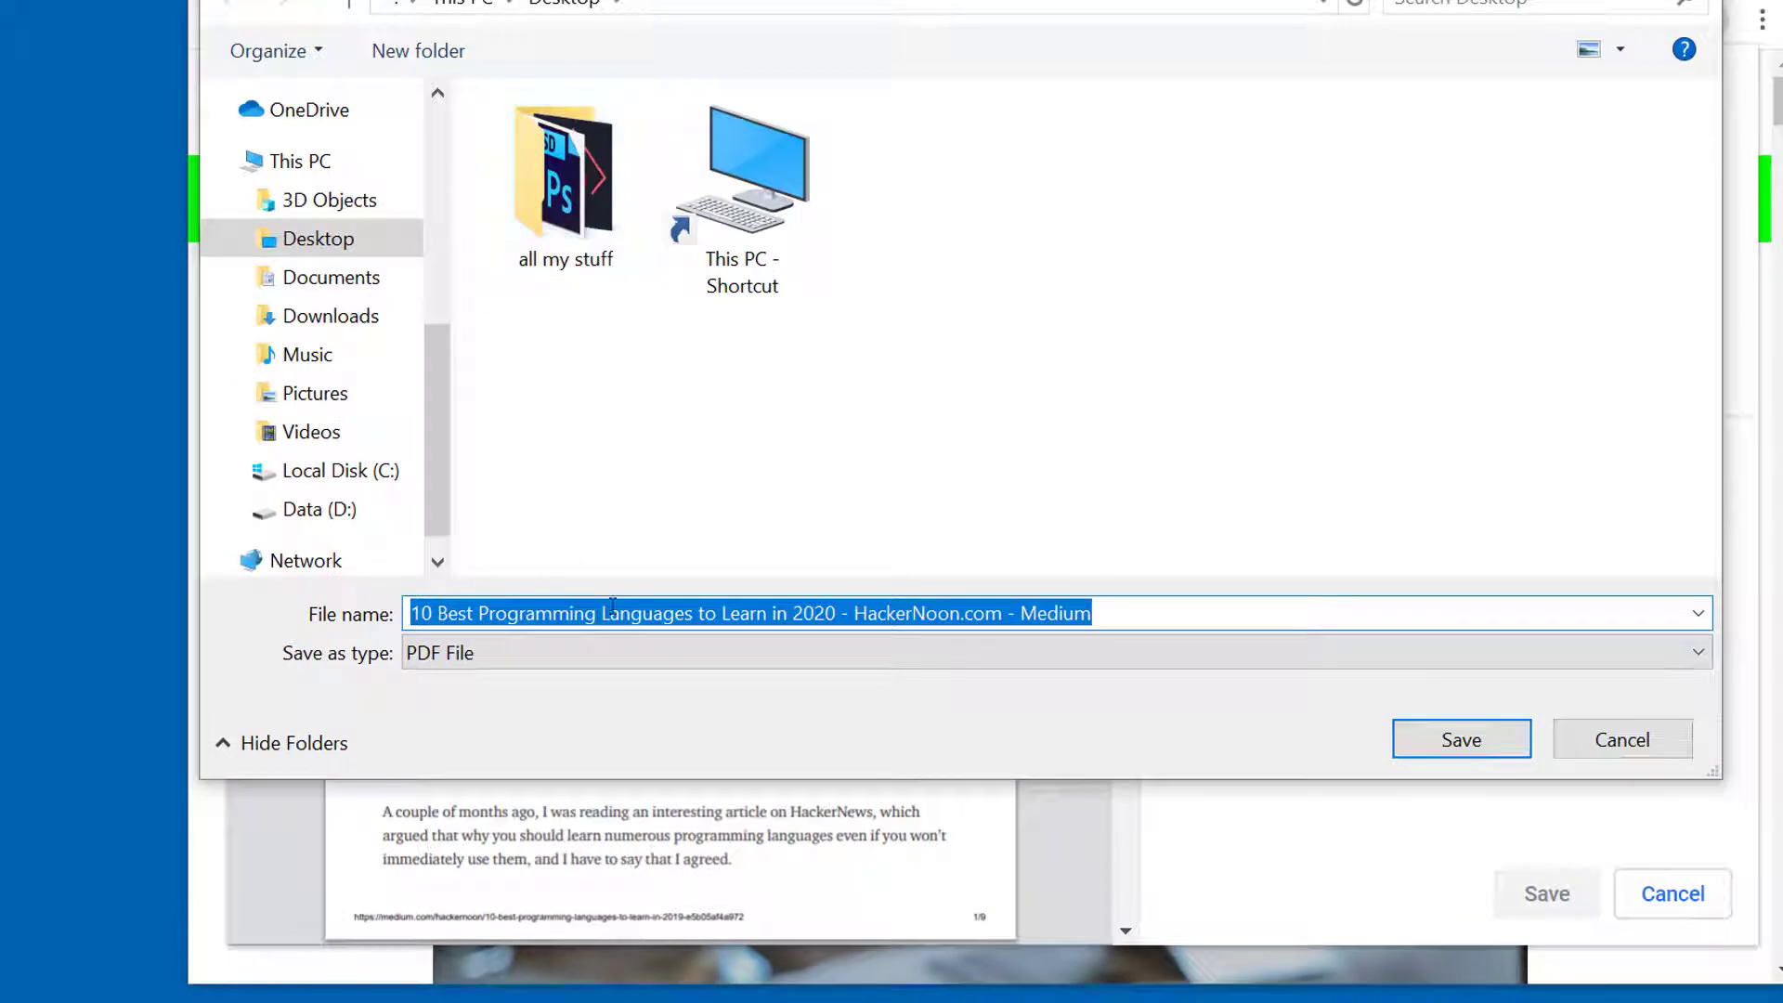
{"action": "type", "text": "languages"}
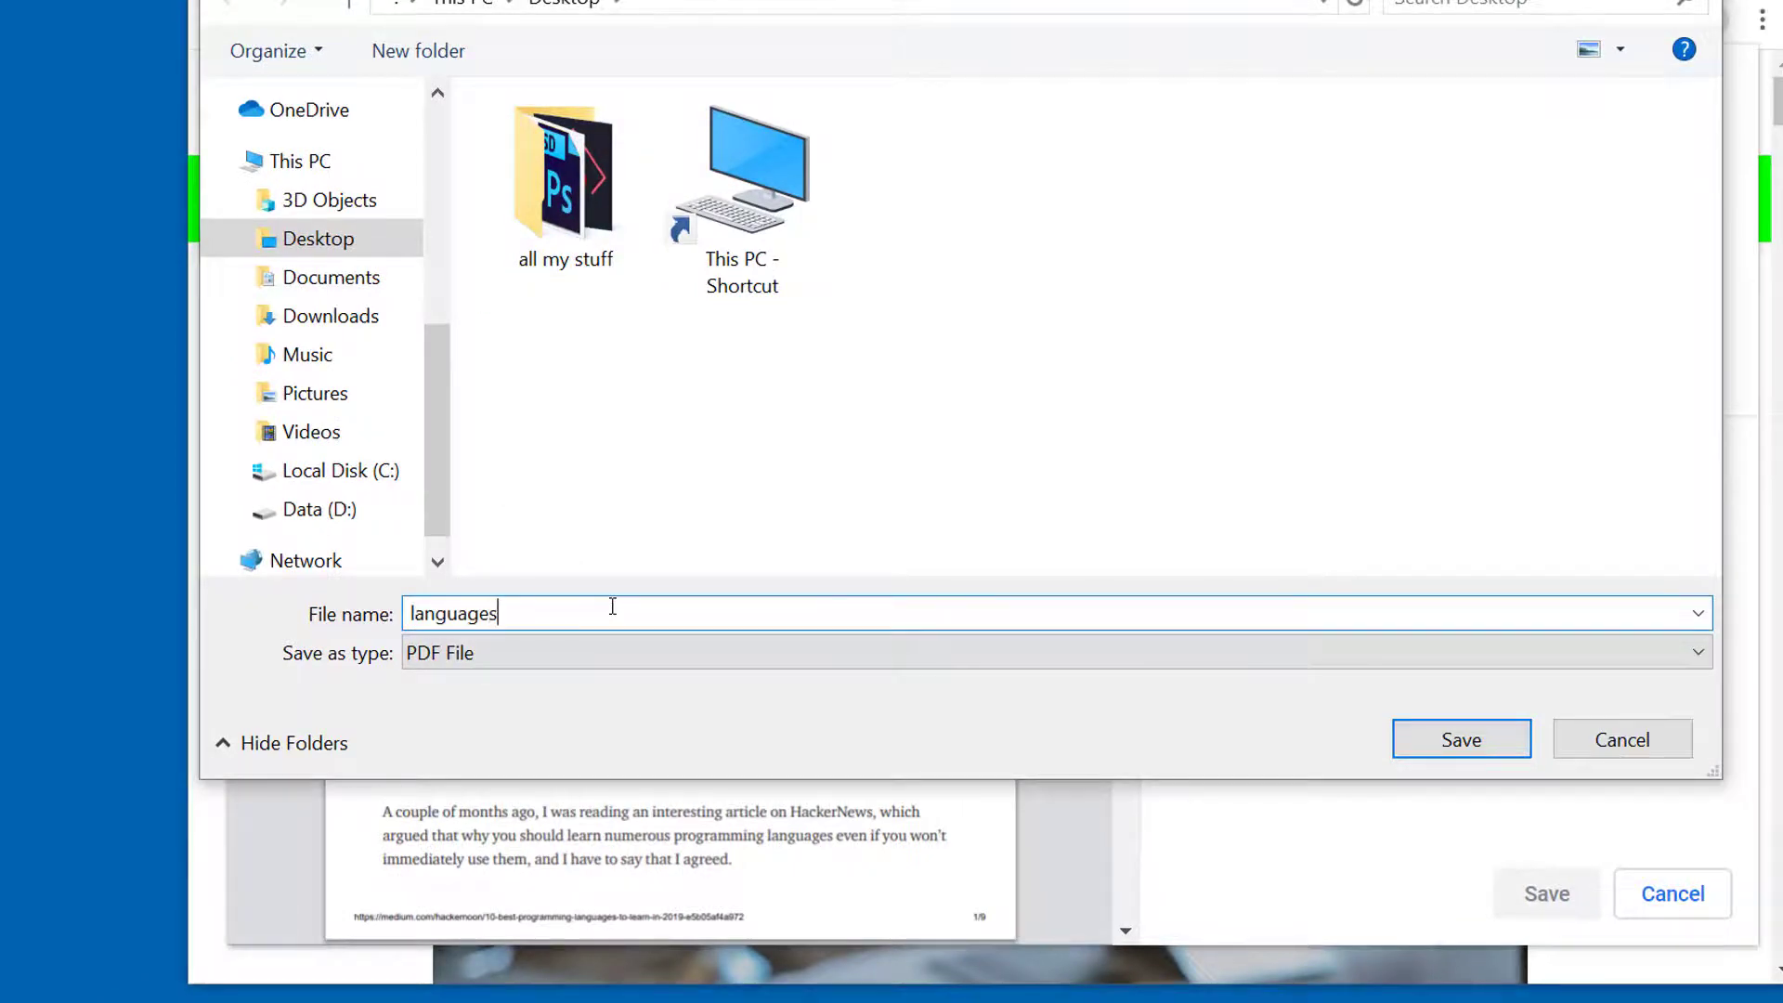
{"action": "key", "text": "Return"}
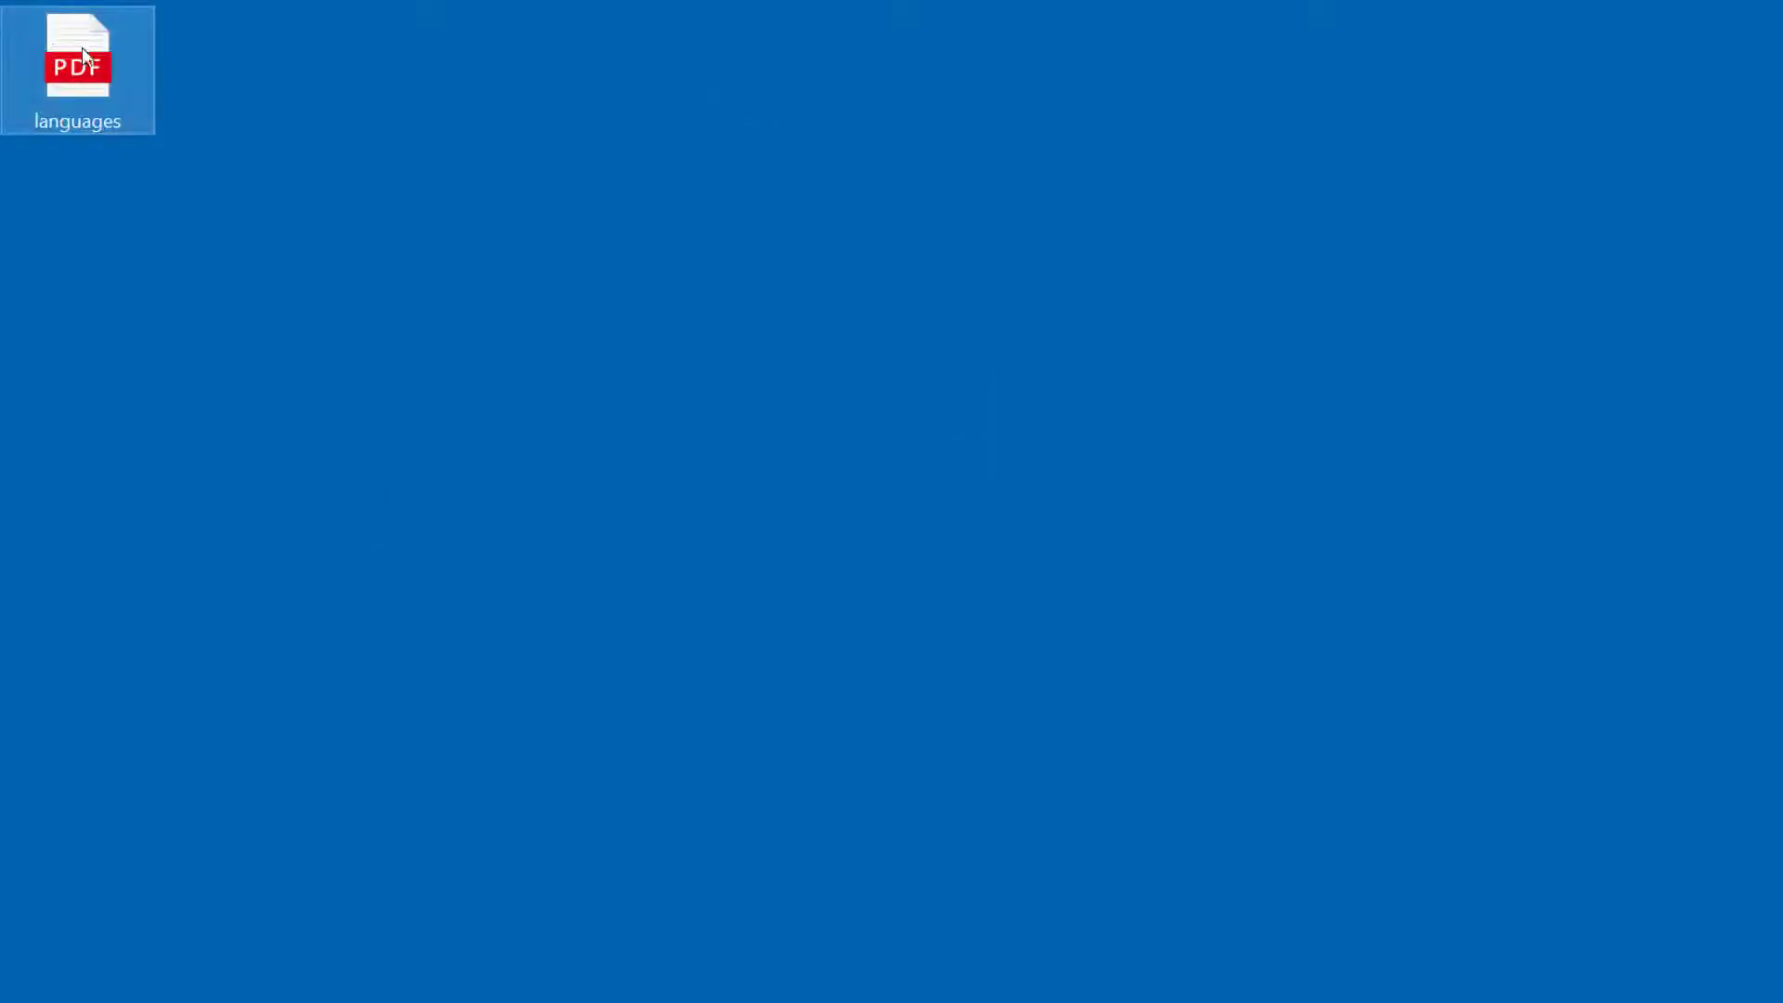
Open the languages PDF from the desktop and look through its pages
{"action": "double_click", "coordinate": [74, 57]}
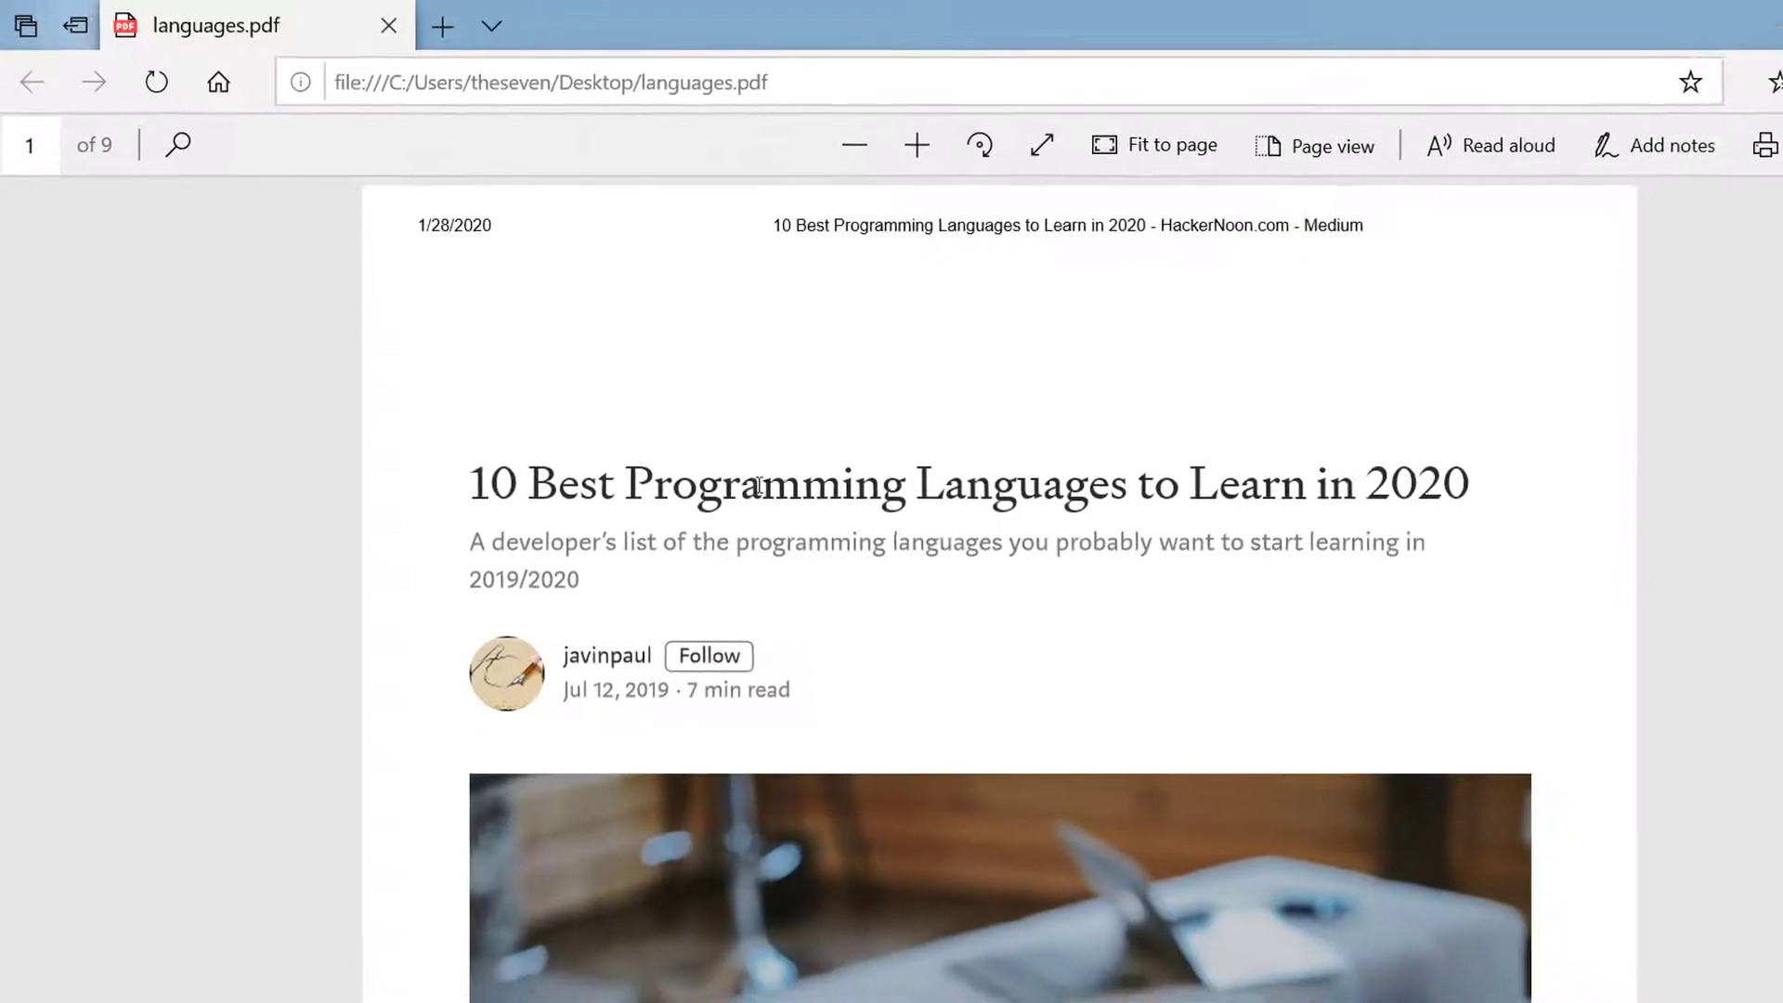
{"action": "scroll", "coordinate": [688, 453], "scroll_direction": "down", "scroll_amount": 8}
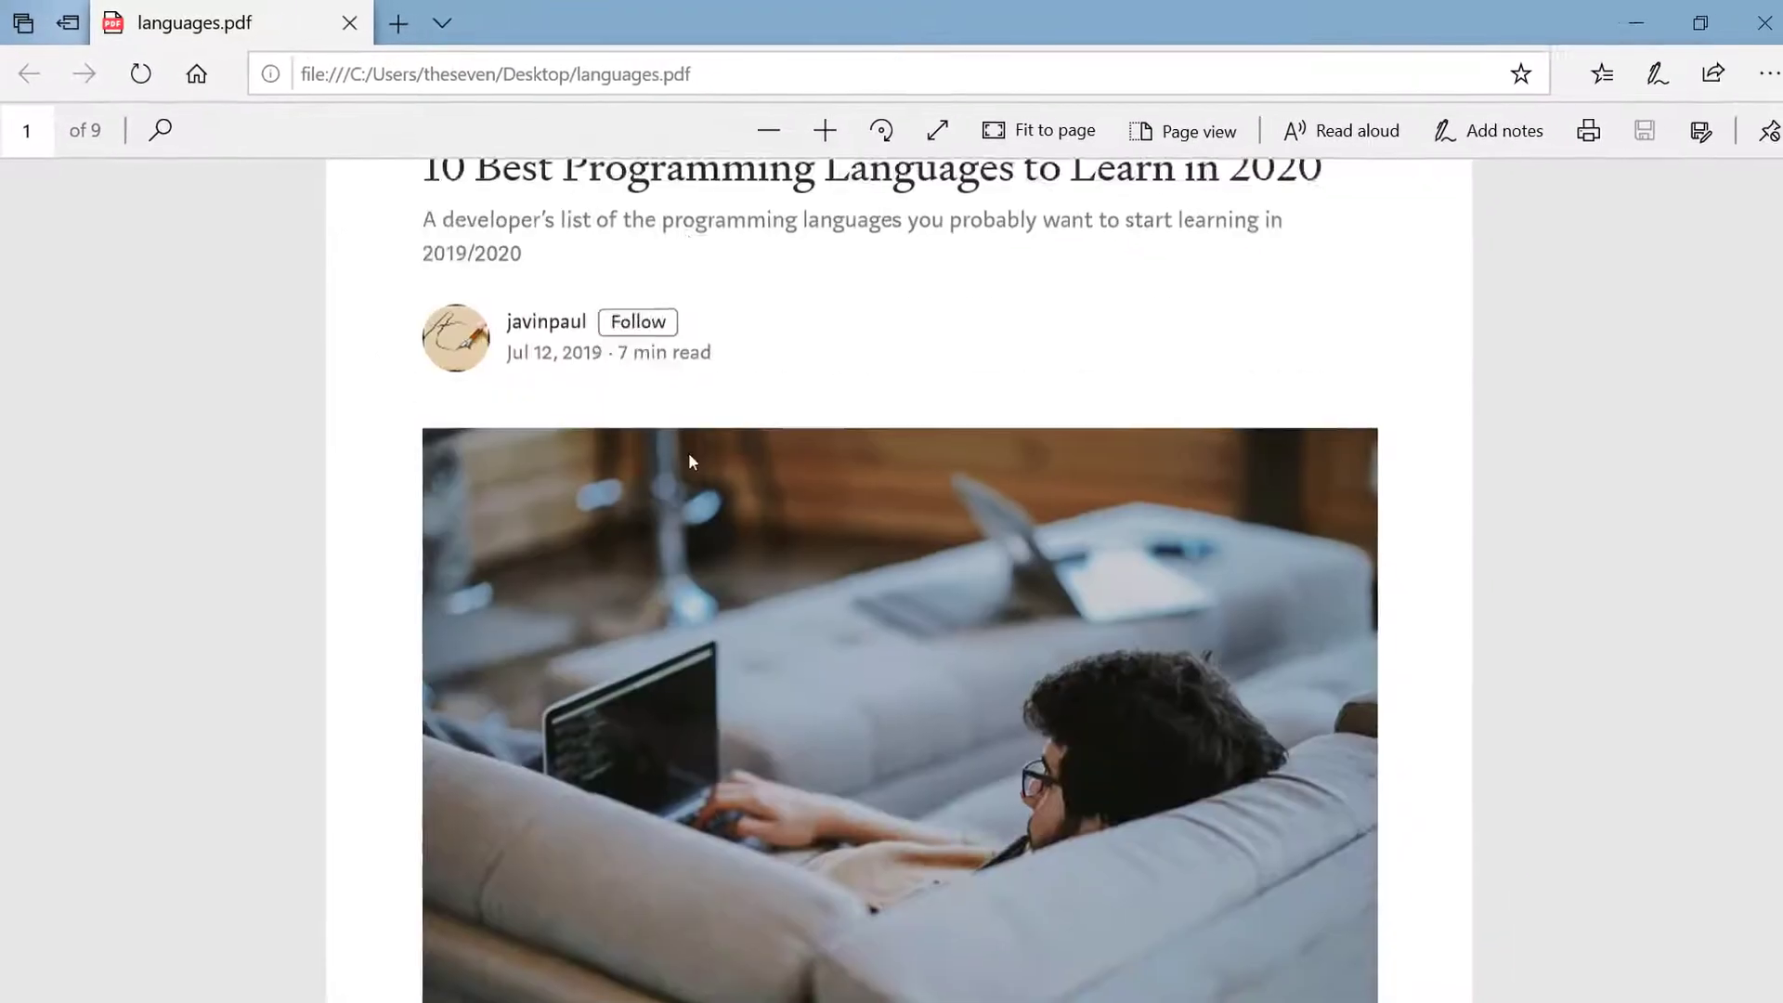
{"action": "scroll", "coordinate": [684, 453], "scroll_direction": "down", "scroll_amount": 20}
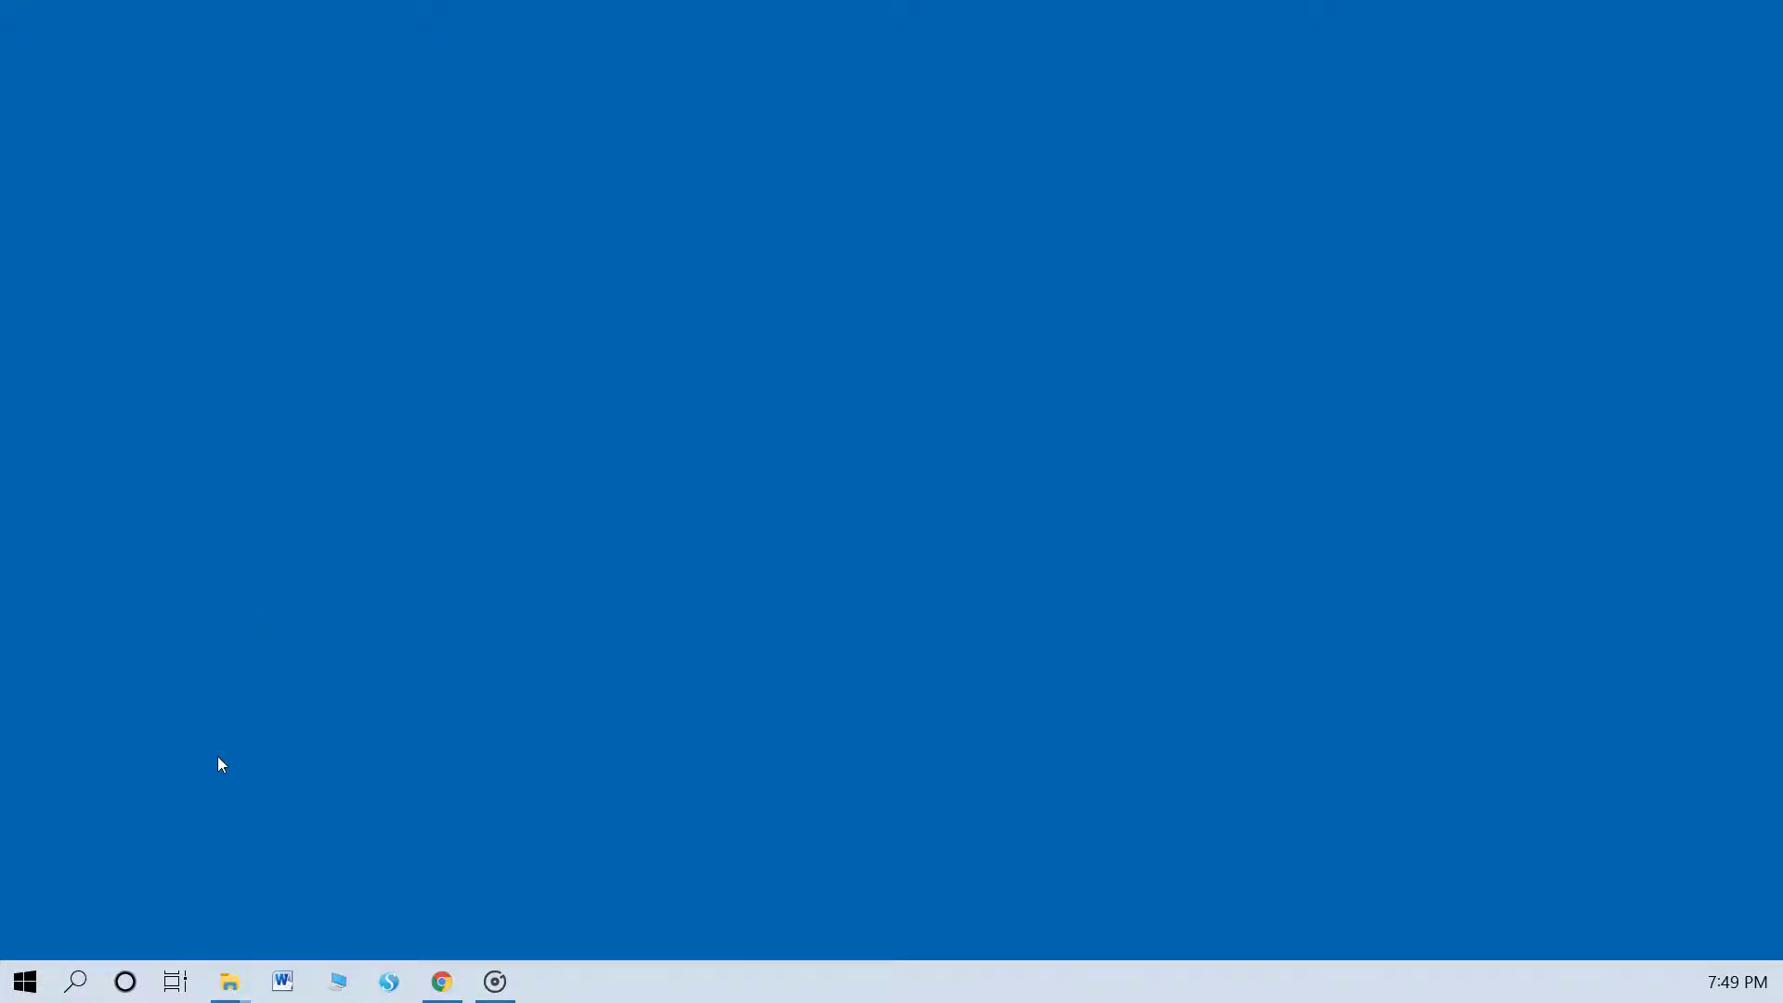
Open the System display settings in Windows Settings and review the available display resolutions and scaling sizes without changing them
{"action": "left_click", "coordinate": [25, 982]}
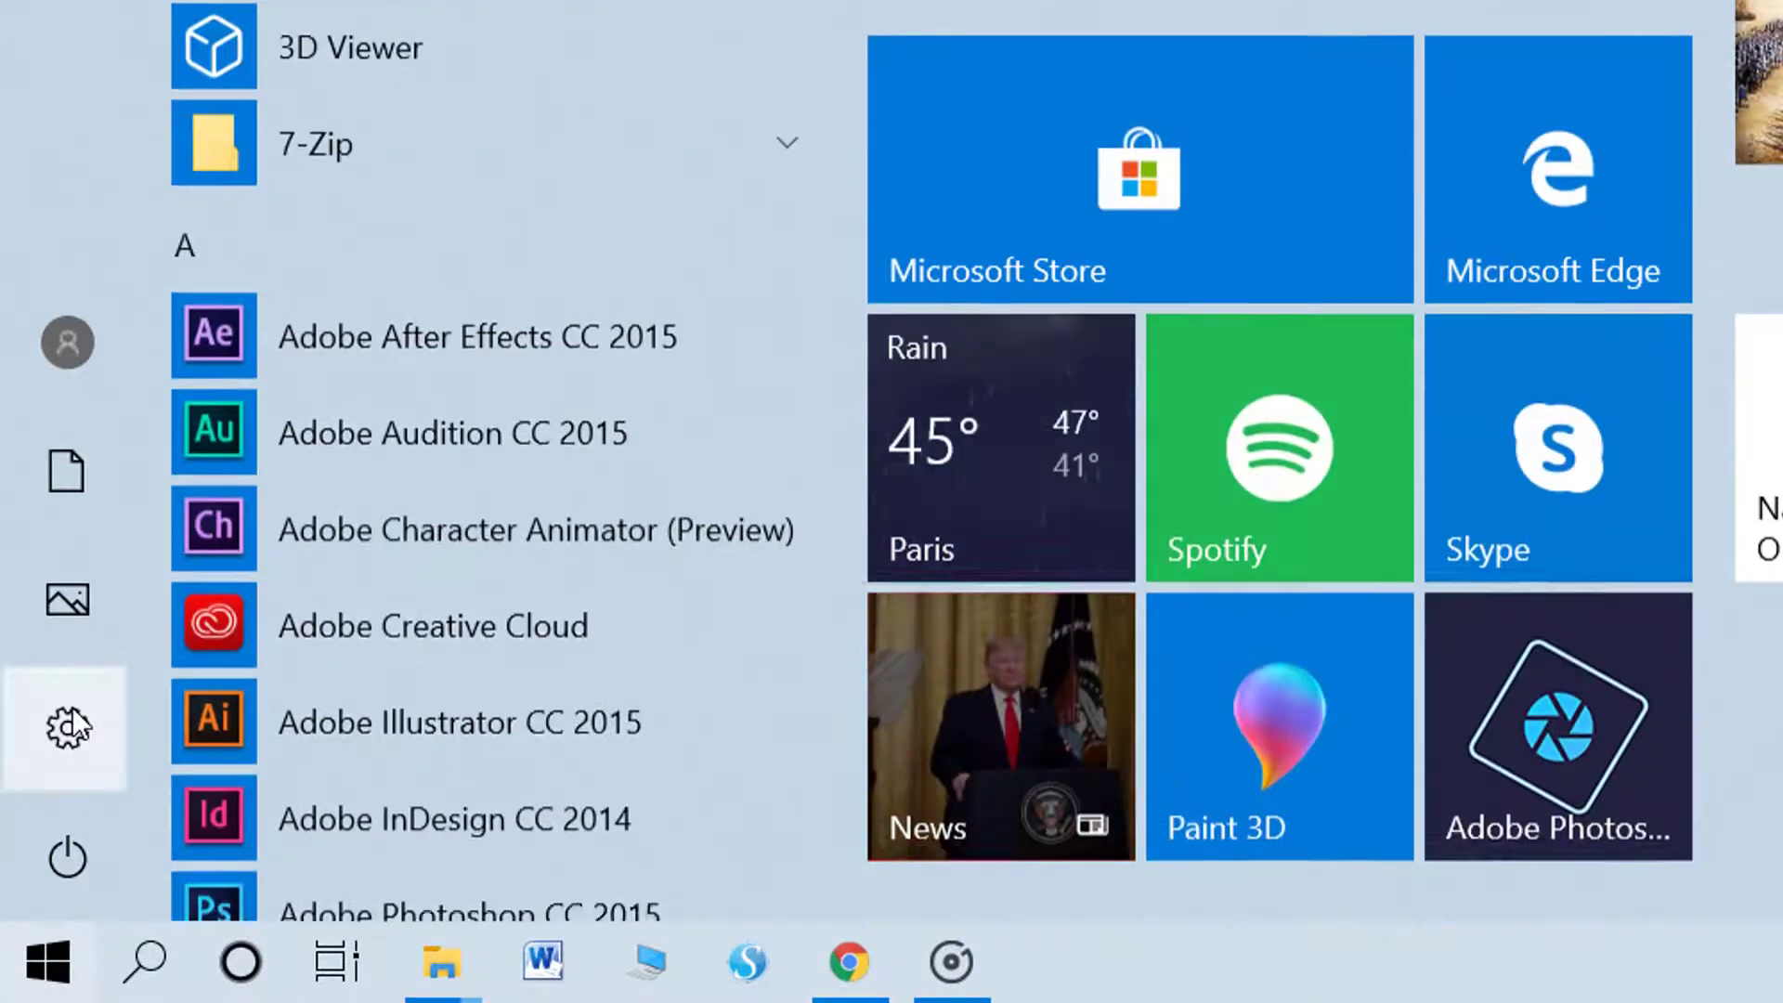
{"action": "left_click", "coordinate": [69, 740]}
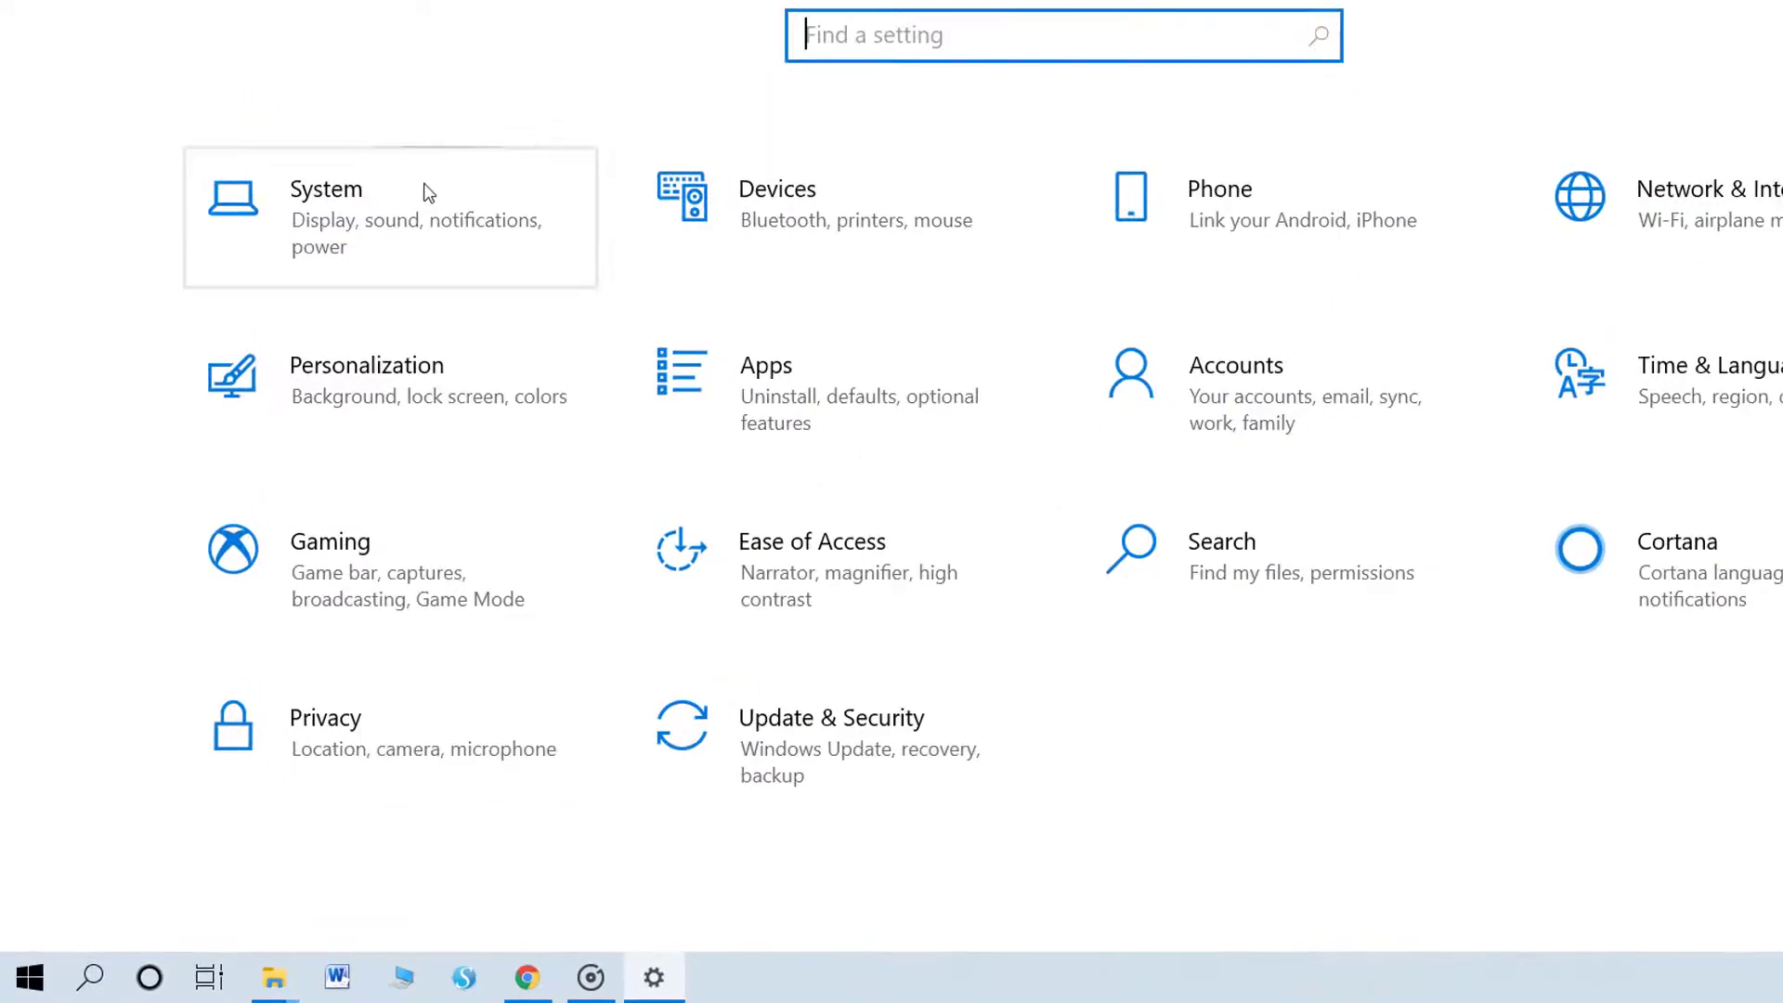
{"action": "left_click", "coordinate": [481, 135]}
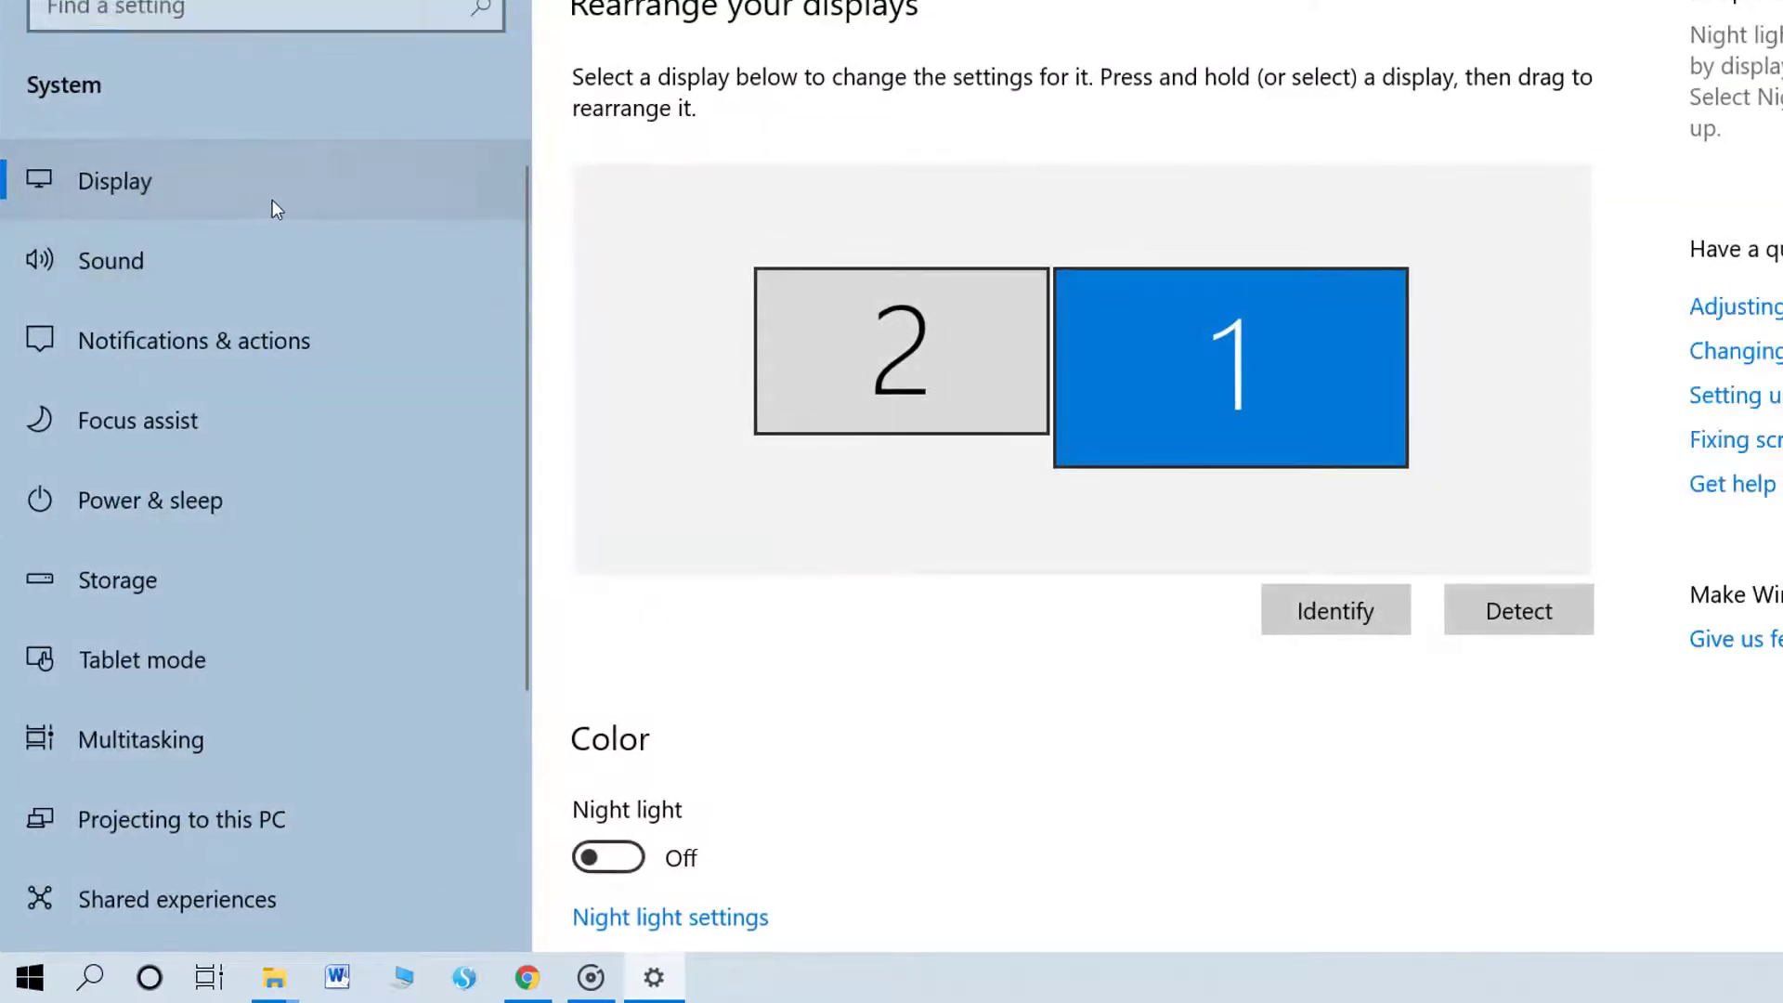
{"action": "scroll", "coordinate": [905, 553], "scroll_direction": "down", "scroll_amount": 7}
{"action": "scroll", "coordinate": [892, 537], "scroll_direction": "down", "scroll_amount": 2}
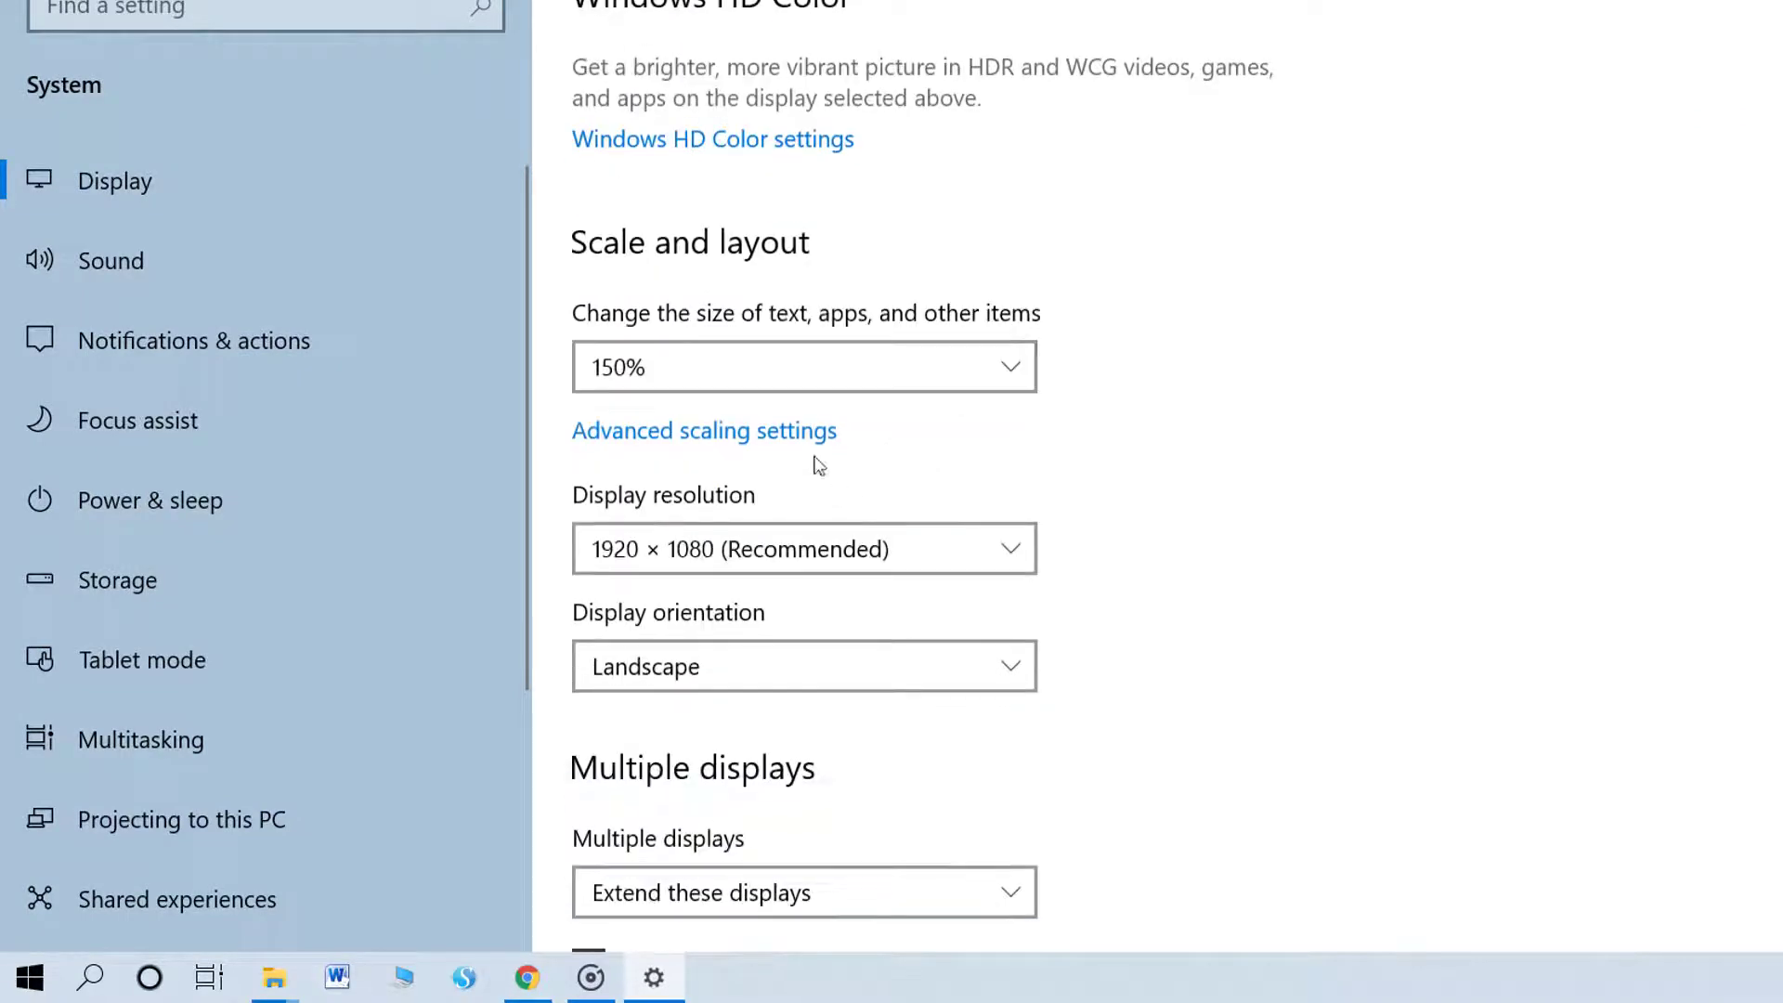
{"action": "left_click", "coordinate": [785, 557]}
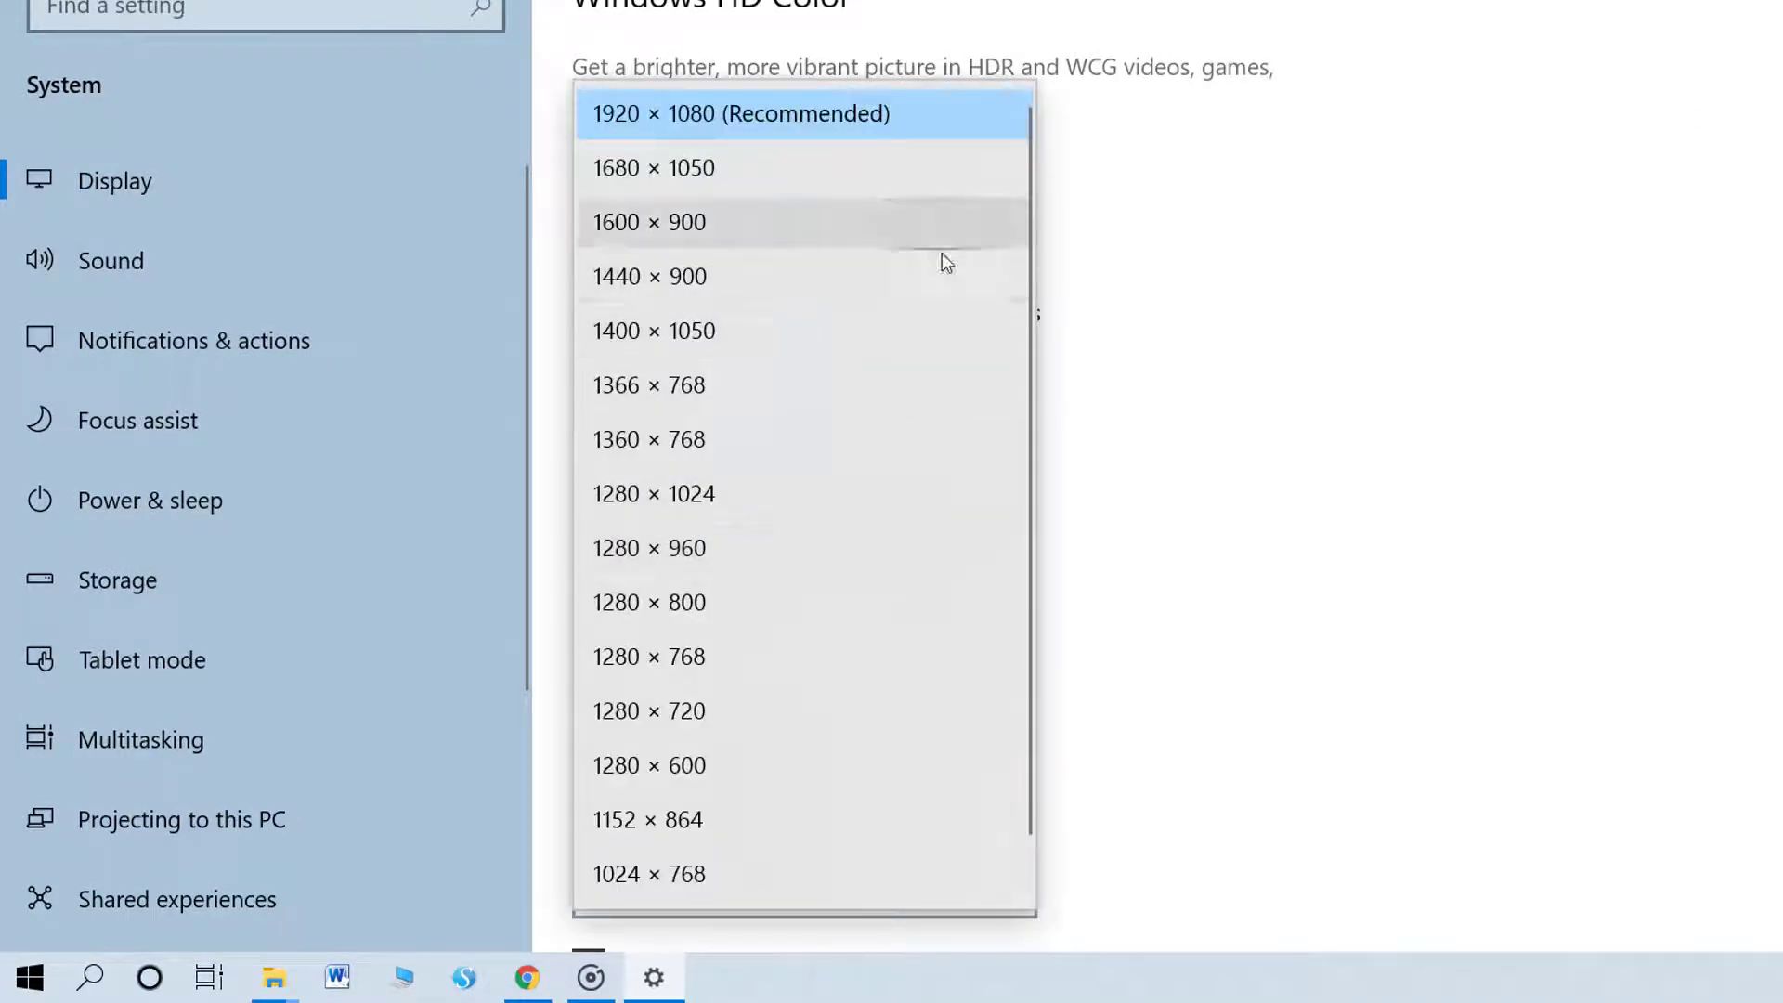
{"action": "left_click", "coordinate": [1171, 562]}
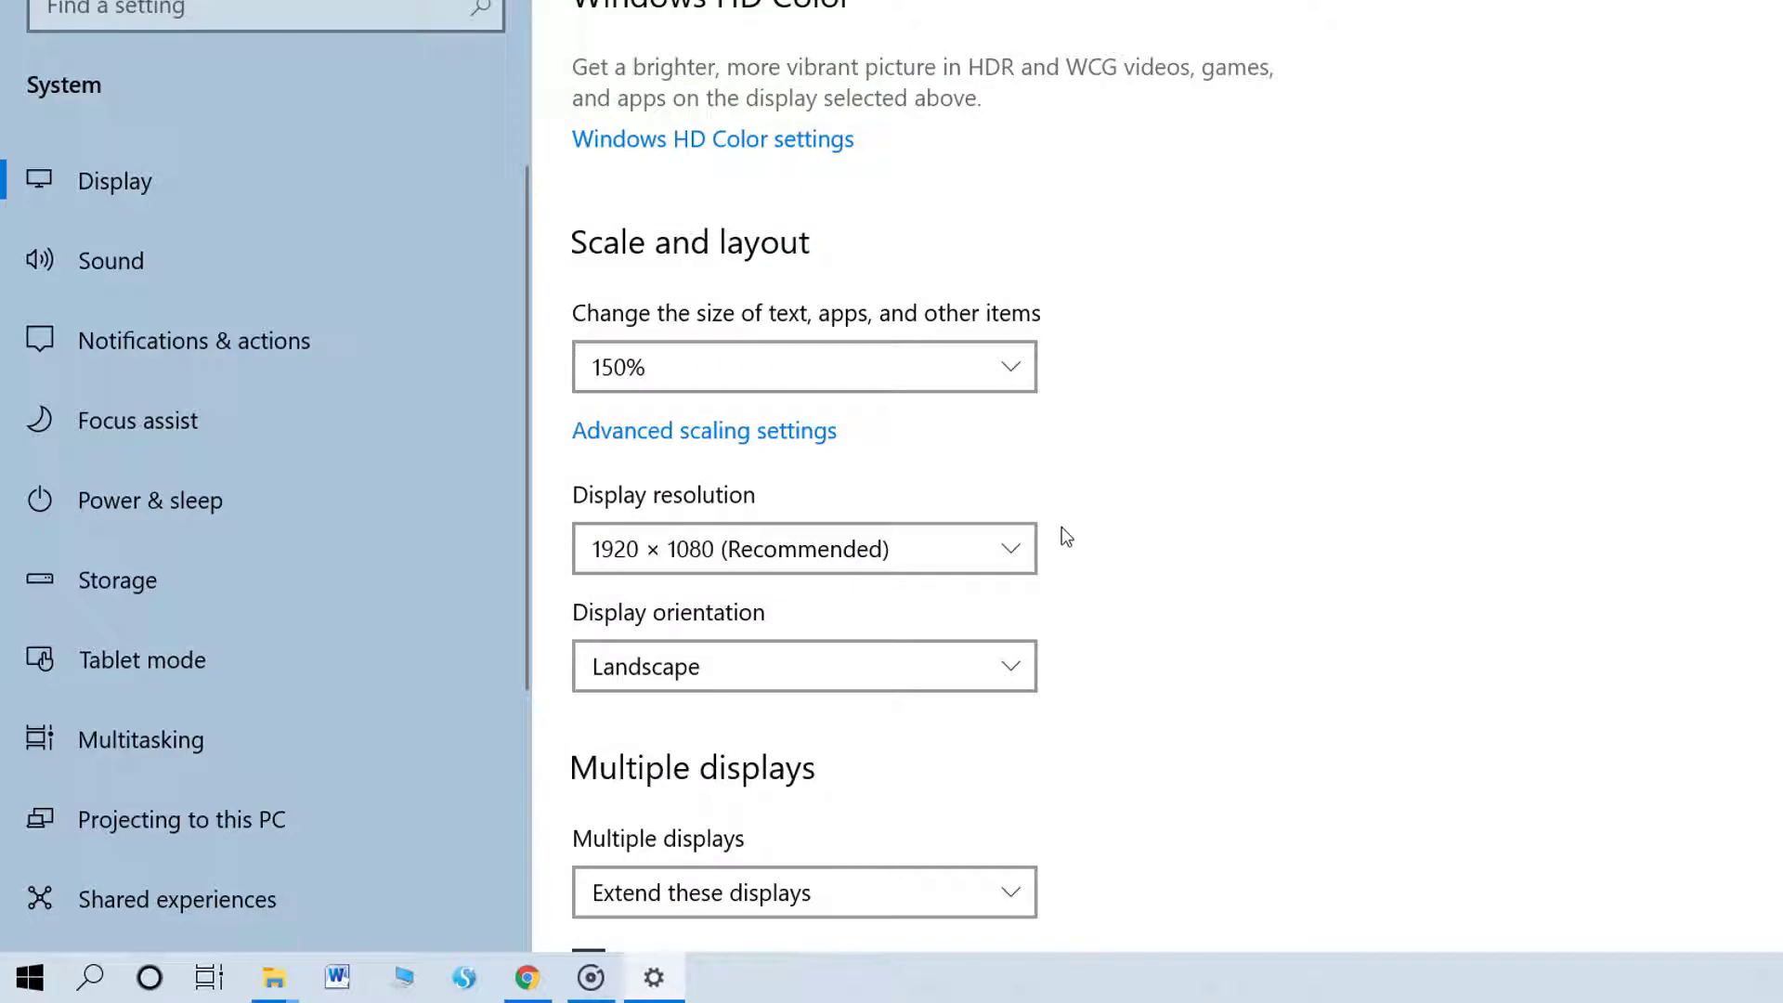
{"action": "left_click", "coordinate": [699, 368]}
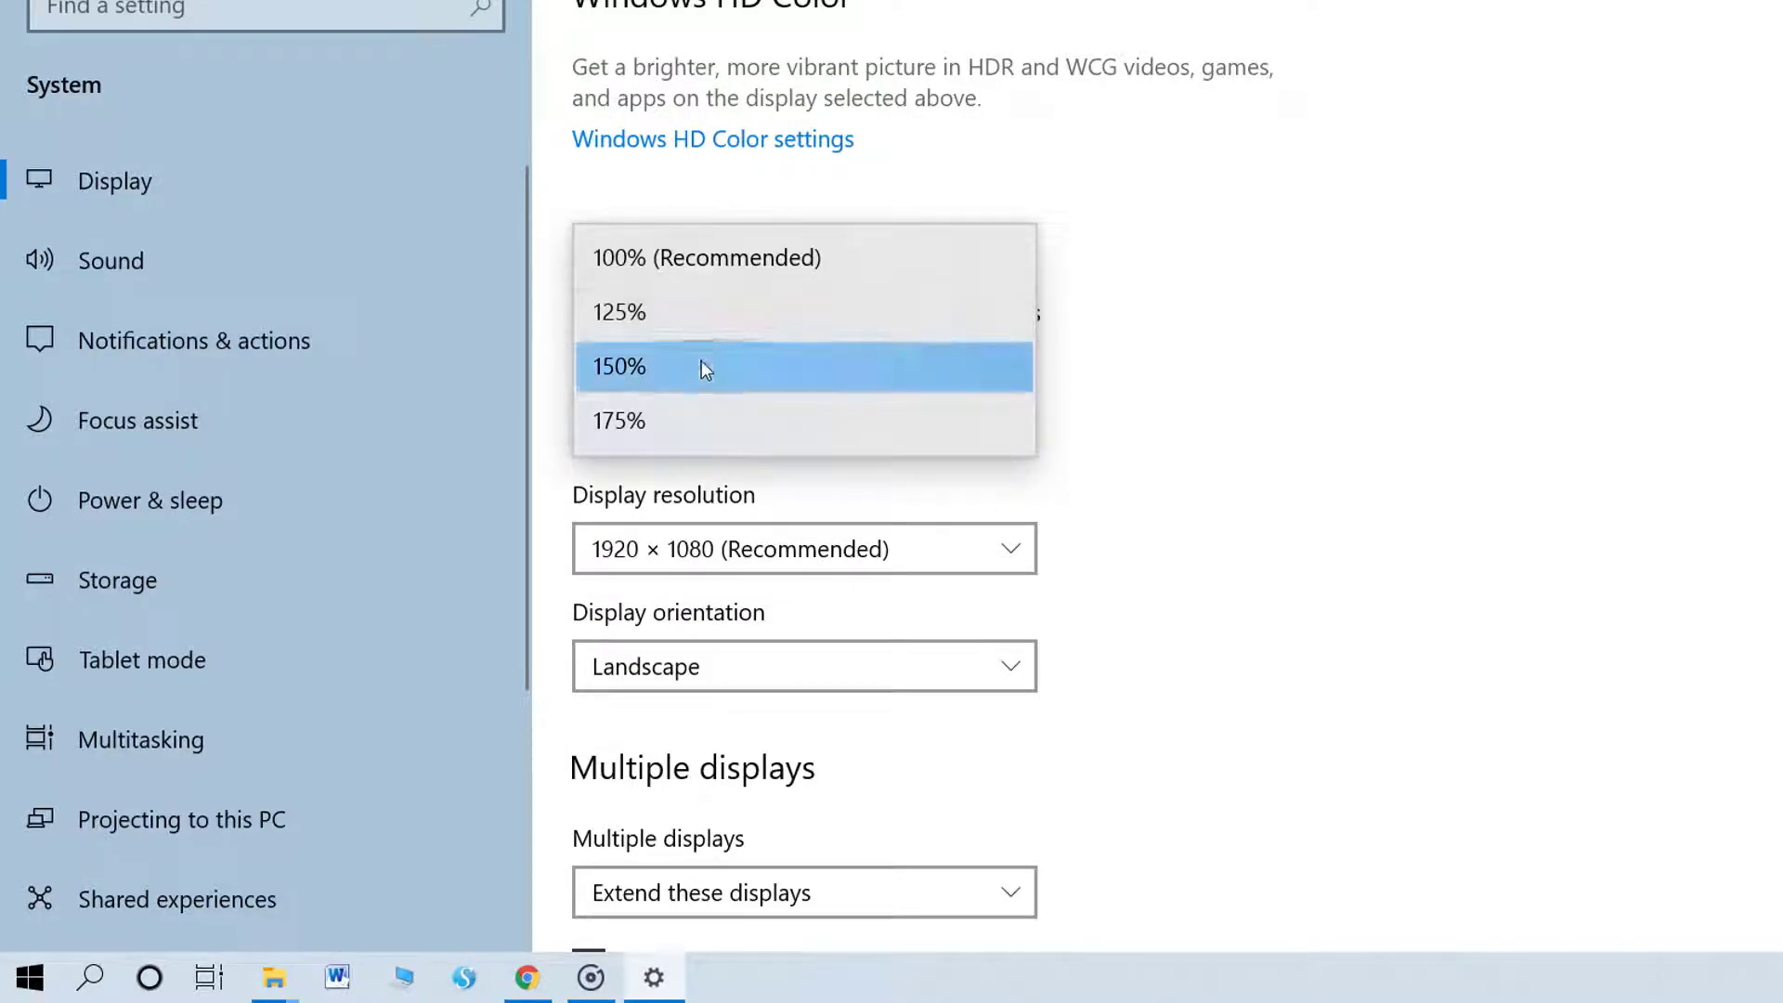
{"action": "left_click", "coordinate": [1139, 374]}
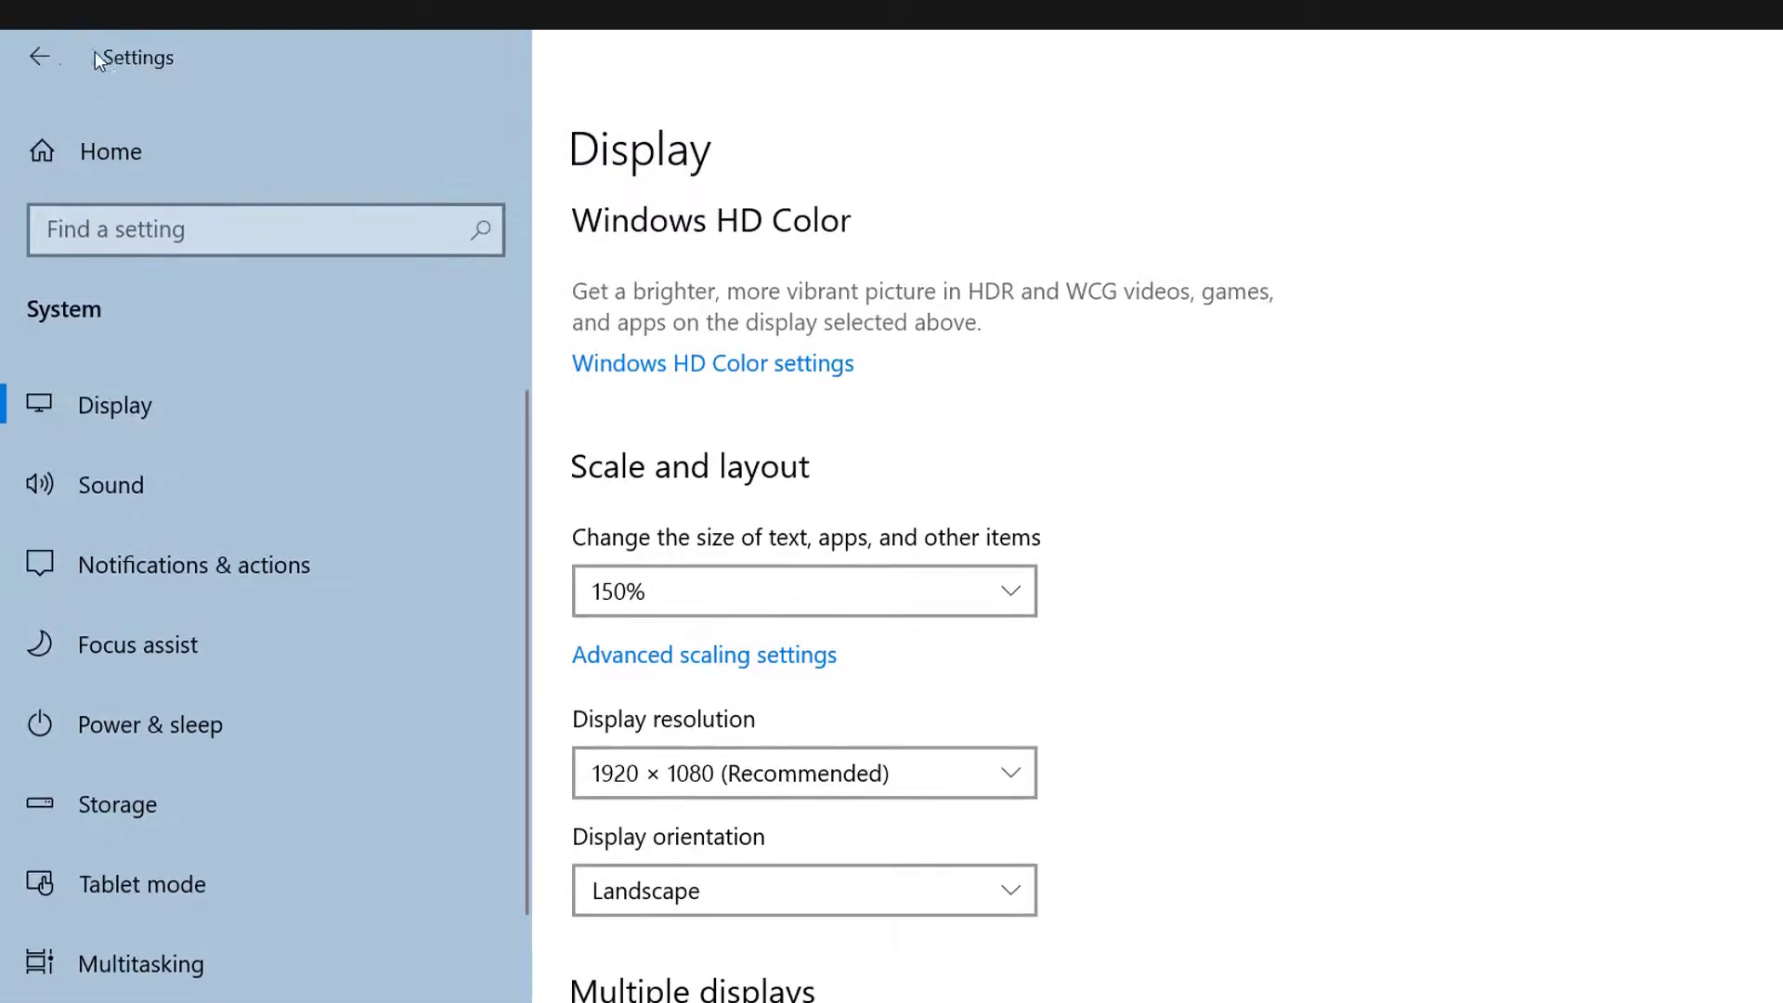
Make text slightly bigger in the Ease of Access display settings and apply the new size
{"action": "left_click", "coordinate": [30, 52]}
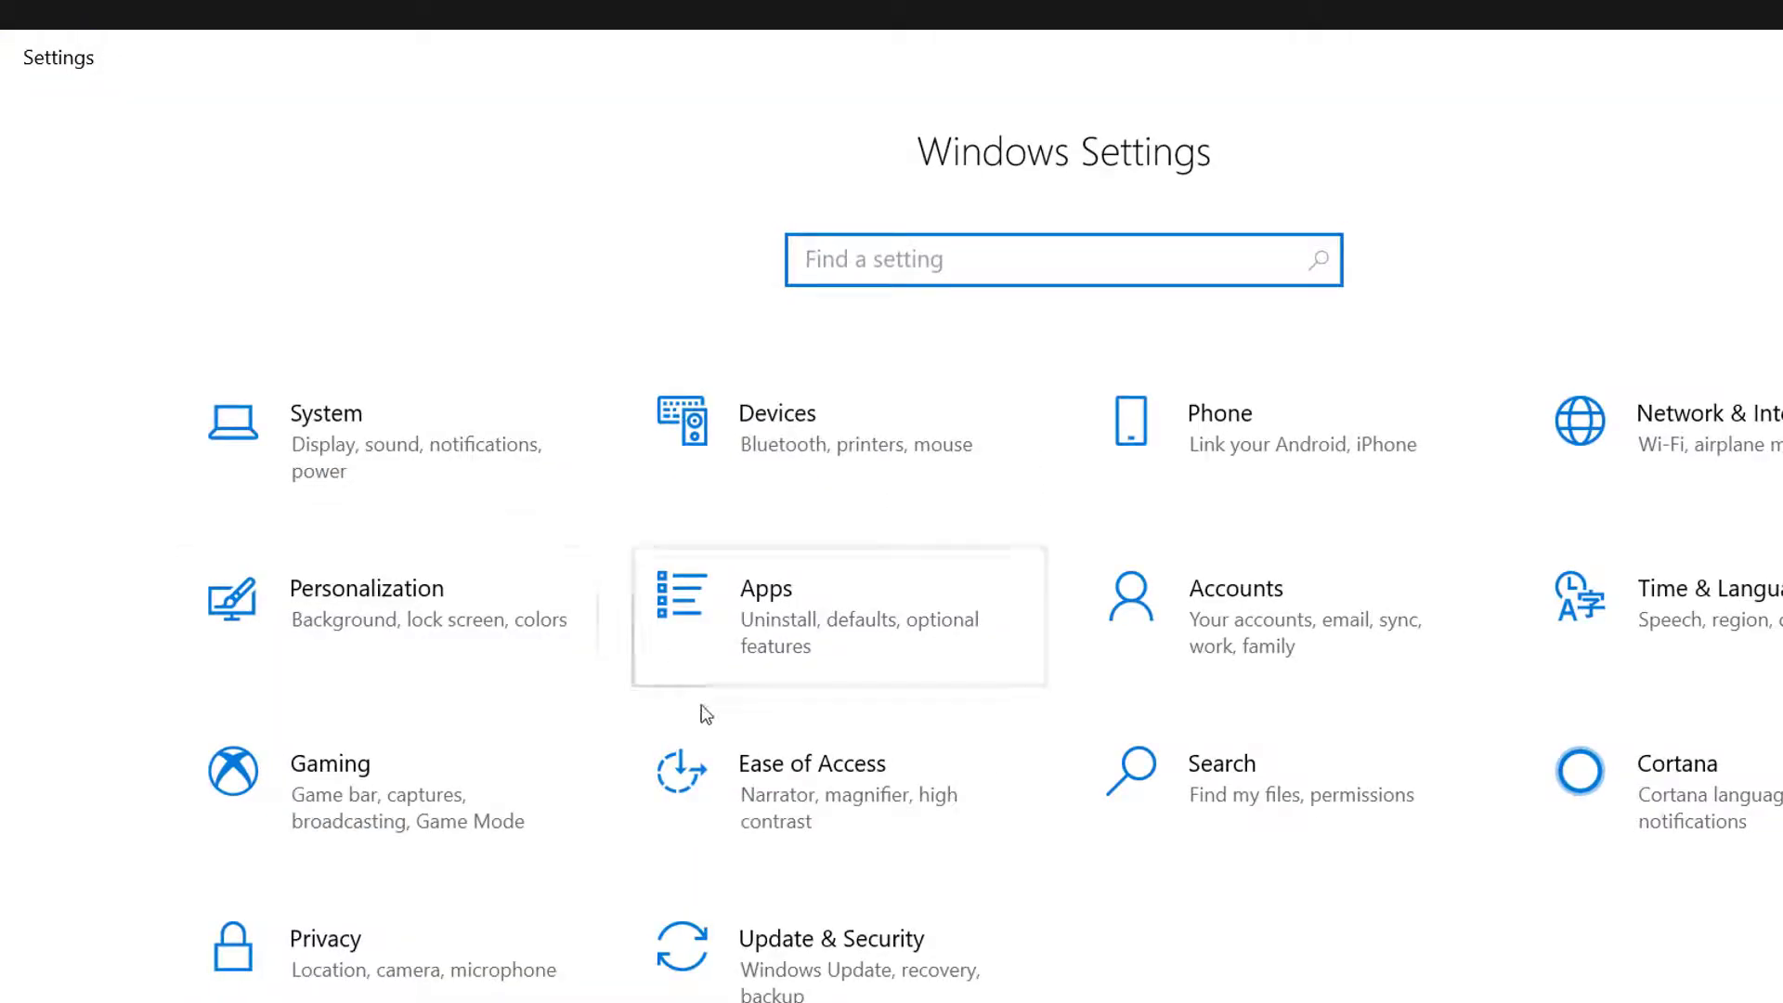
{"action": "left_click", "coordinate": [791, 767]}
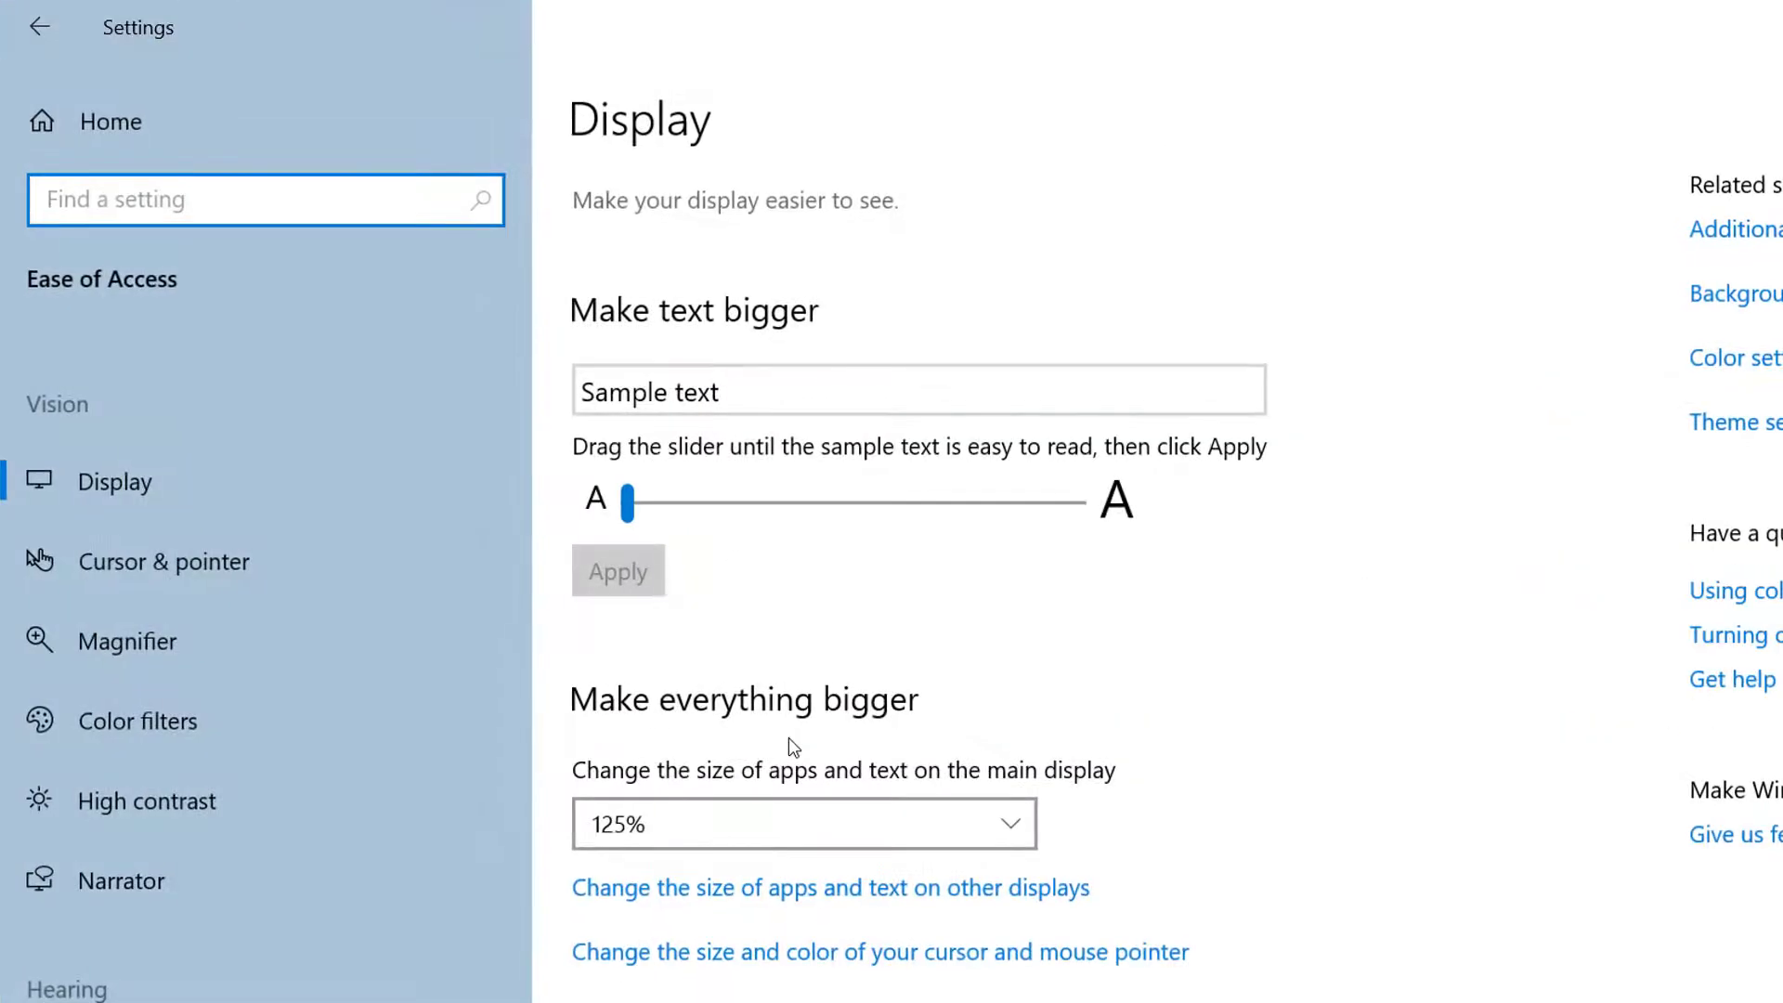
{"action": "left_click", "coordinate": [120, 483]}
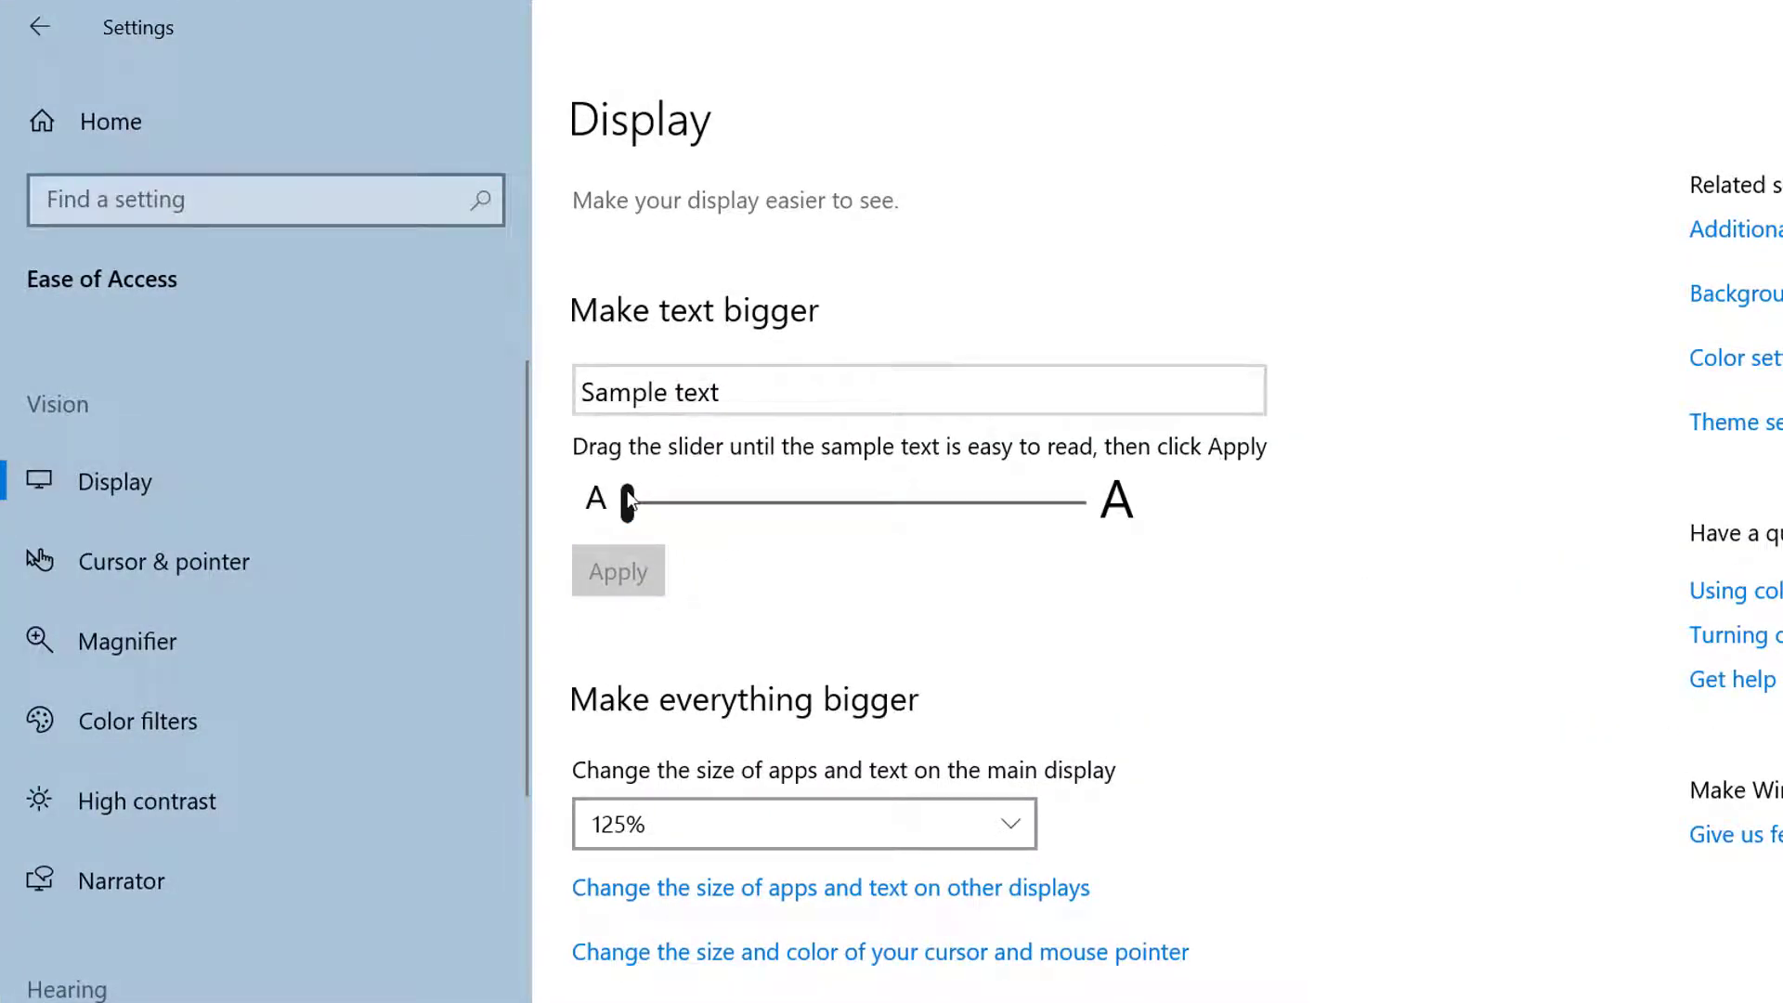
{"action": "left_click_drag", "start_coordinate": [629, 501], "coordinate": [664, 506]}
{"action": "left_click", "coordinate": [638, 573]}
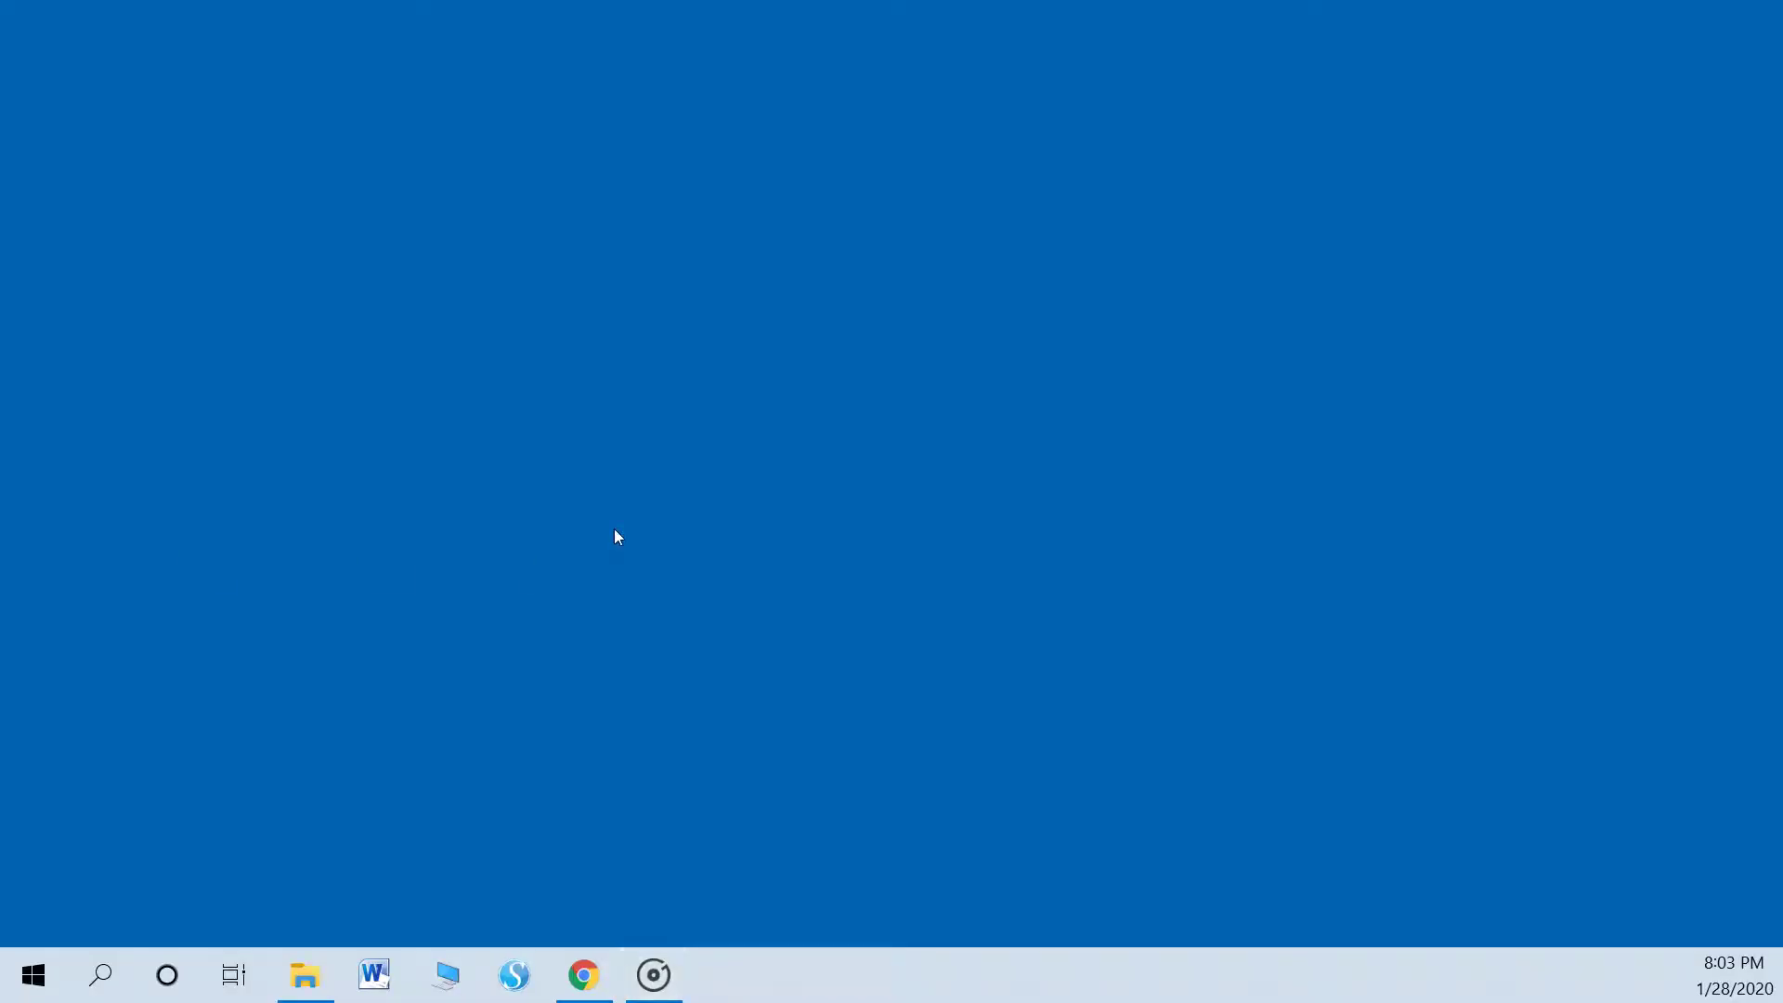
Open the taskbar settings and switch Use small taskbar buttons on and back off
{"action": "right_click", "coordinate": [892, 990]}
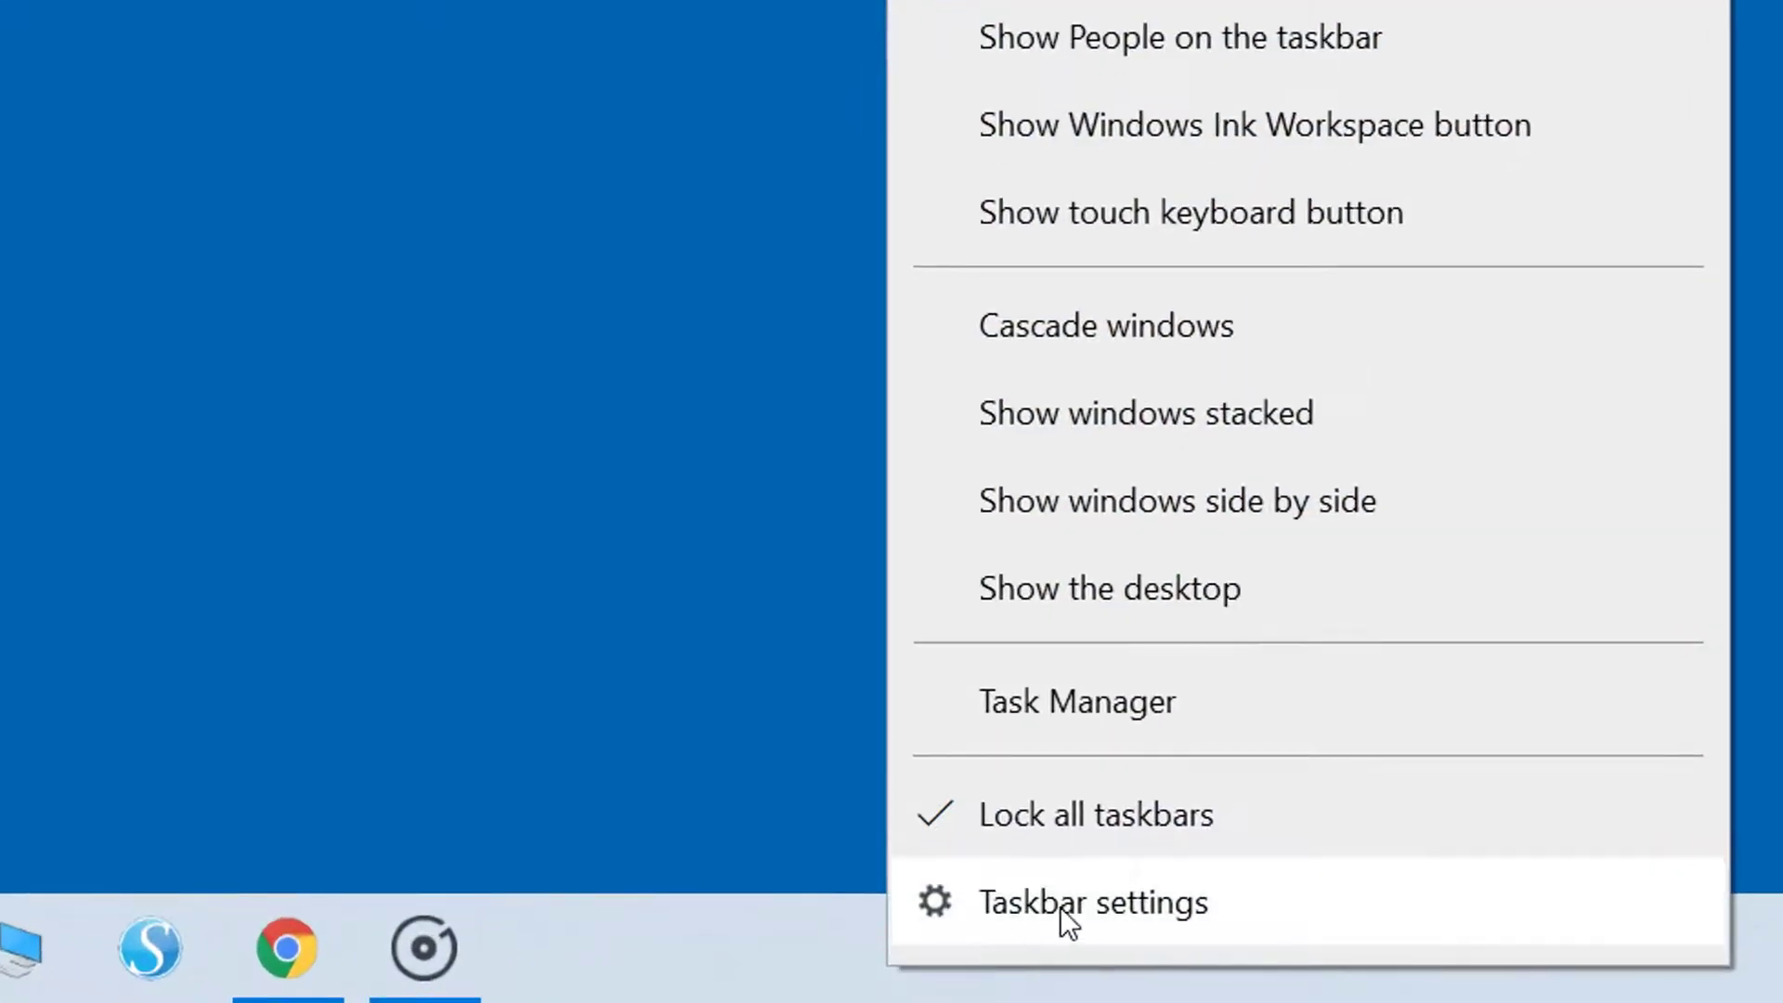
{"action": "left_click", "coordinate": [1068, 905]}
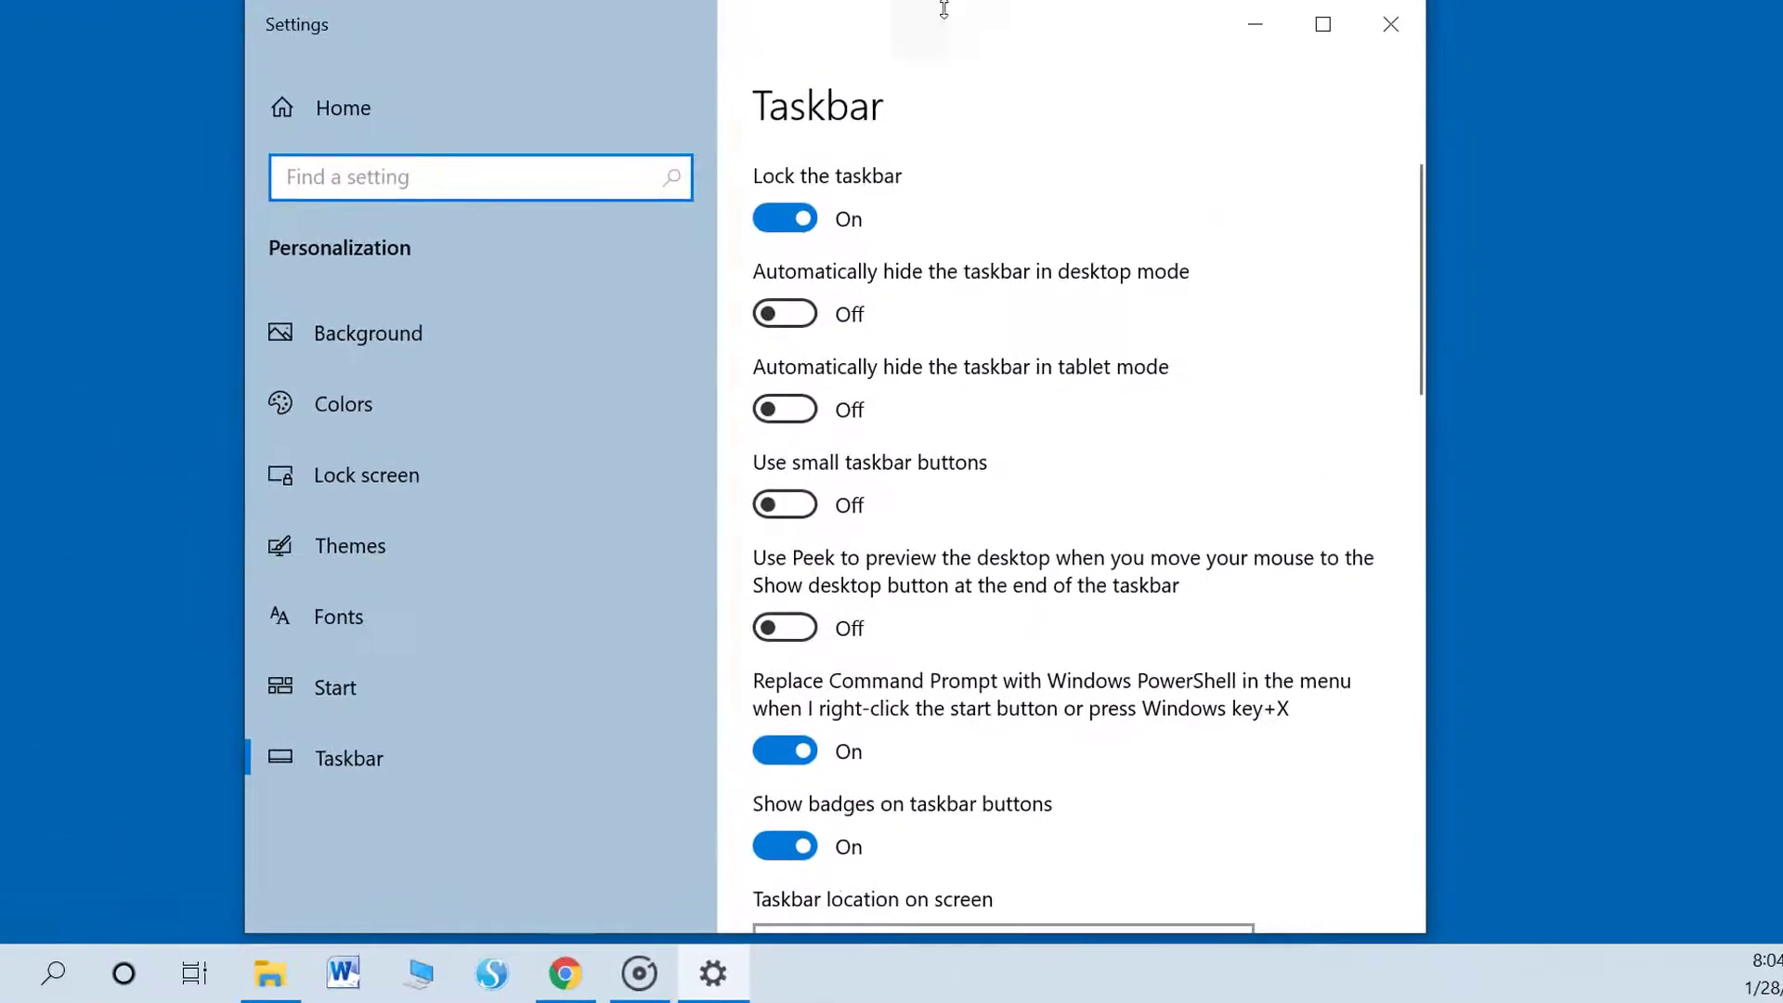
{"action": "left_click", "coordinate": [834, 492]}
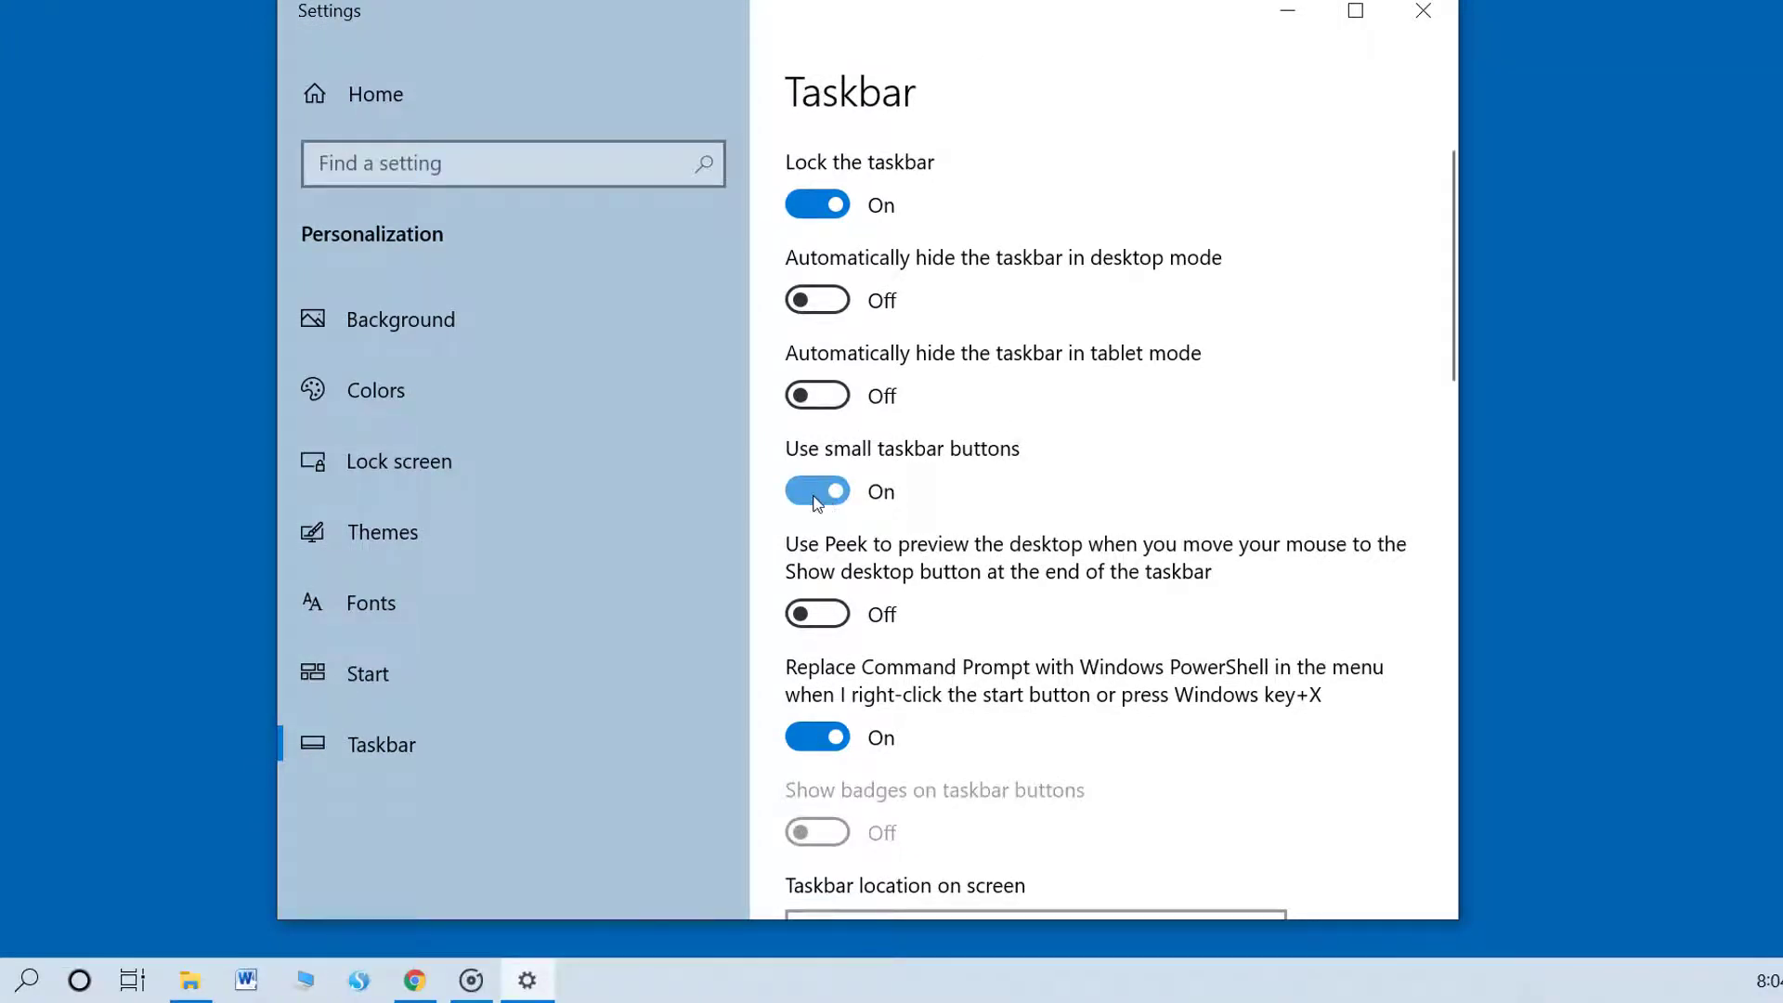
{"action": "left_click", "coordinate": [815, 492]}
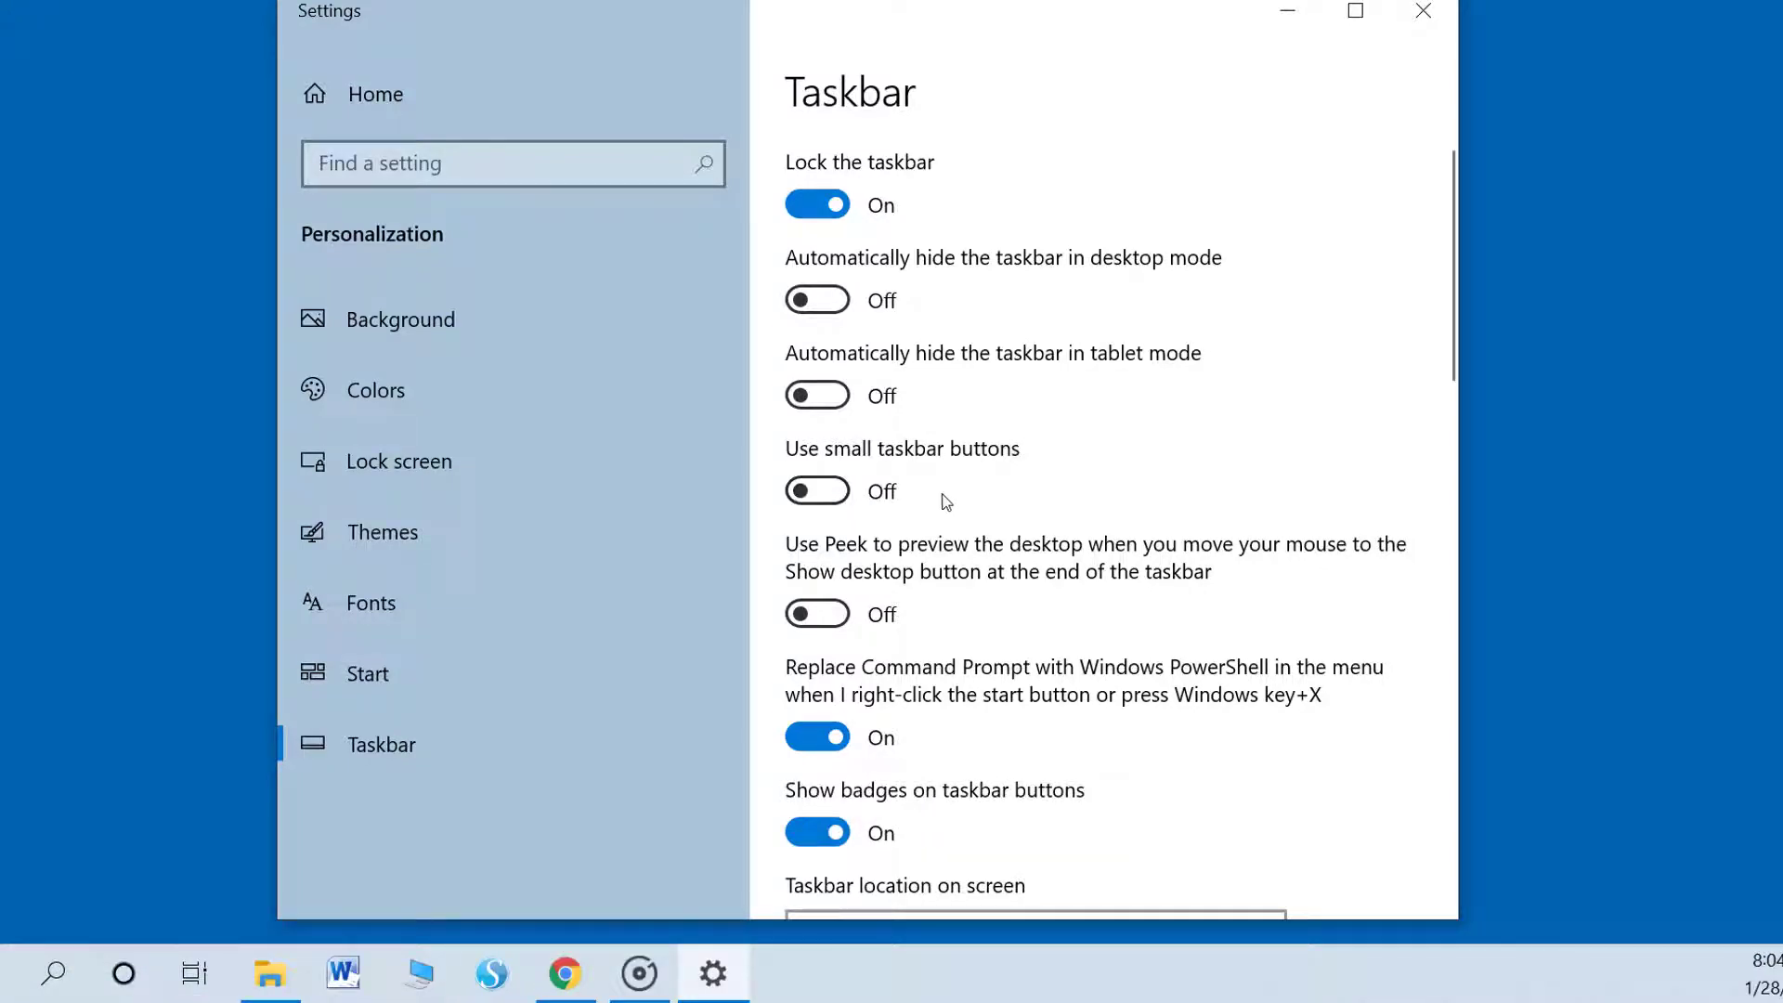
Set Combine taskbar buttons to Never and try the setting on the Chrome taskbar button
{"action": "scroll", "coordinate": [960, 503], "scroll_direction": "down", "scroll_amount": 4}
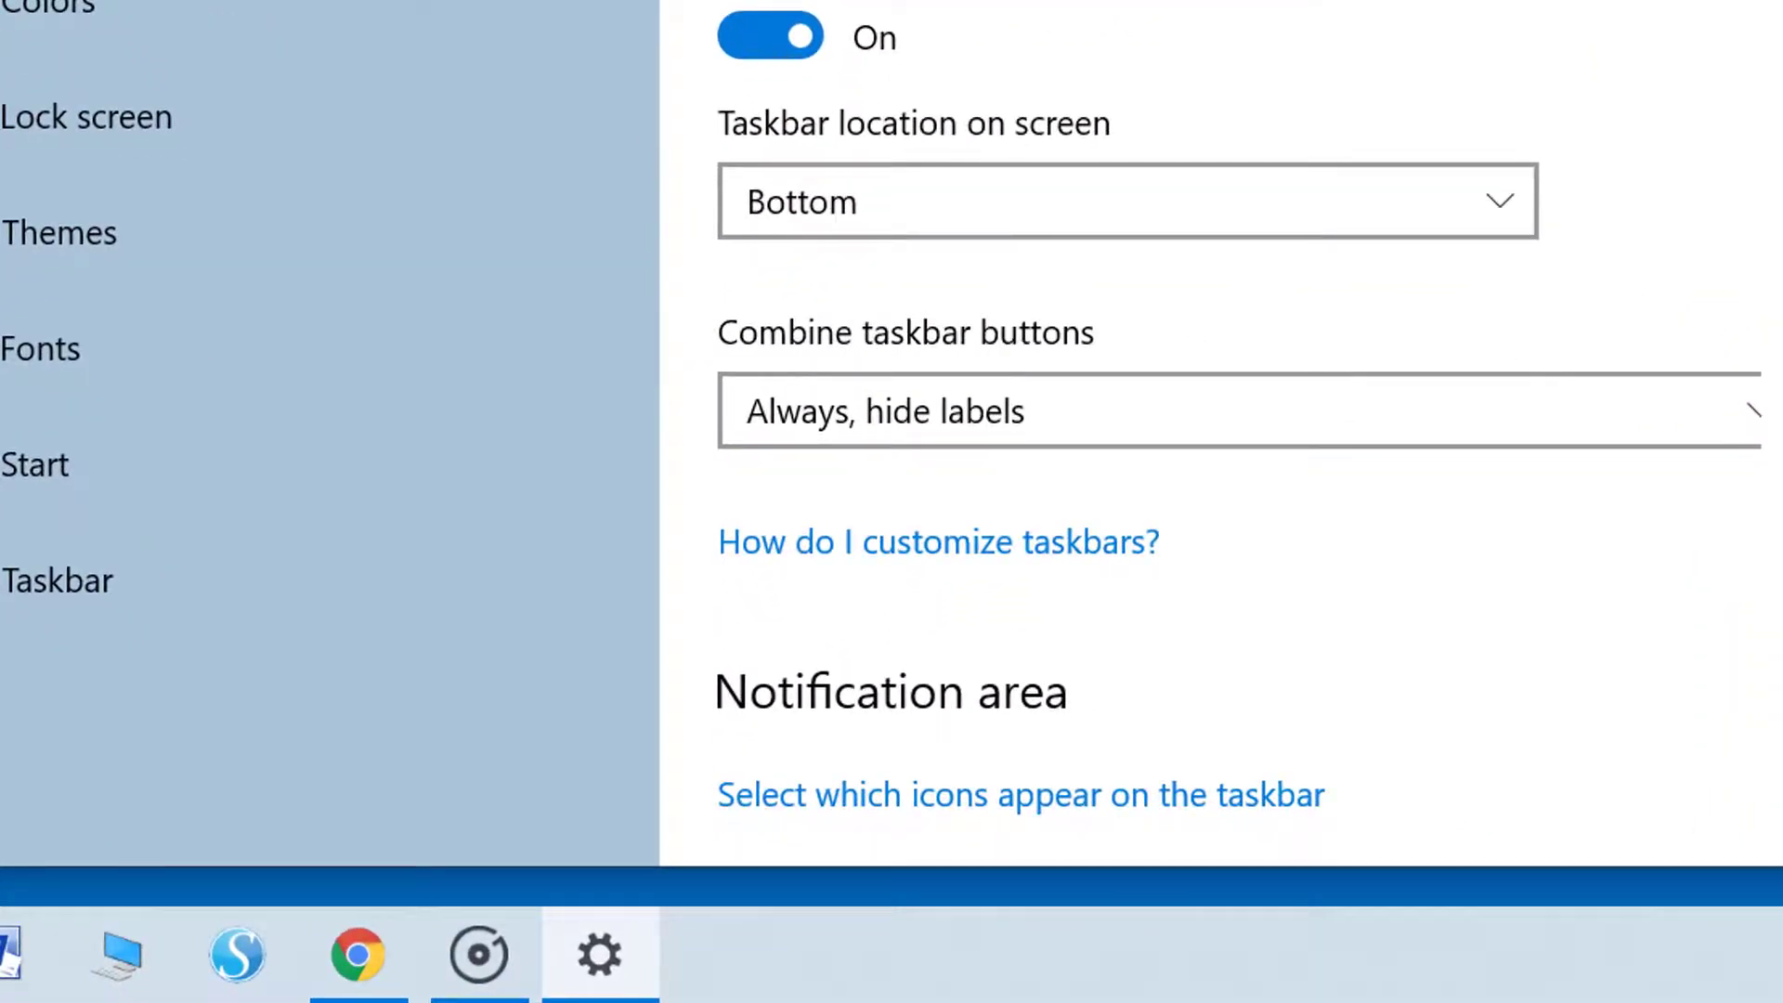
{"action": "left_click", "coordinate": [1713, 399]}
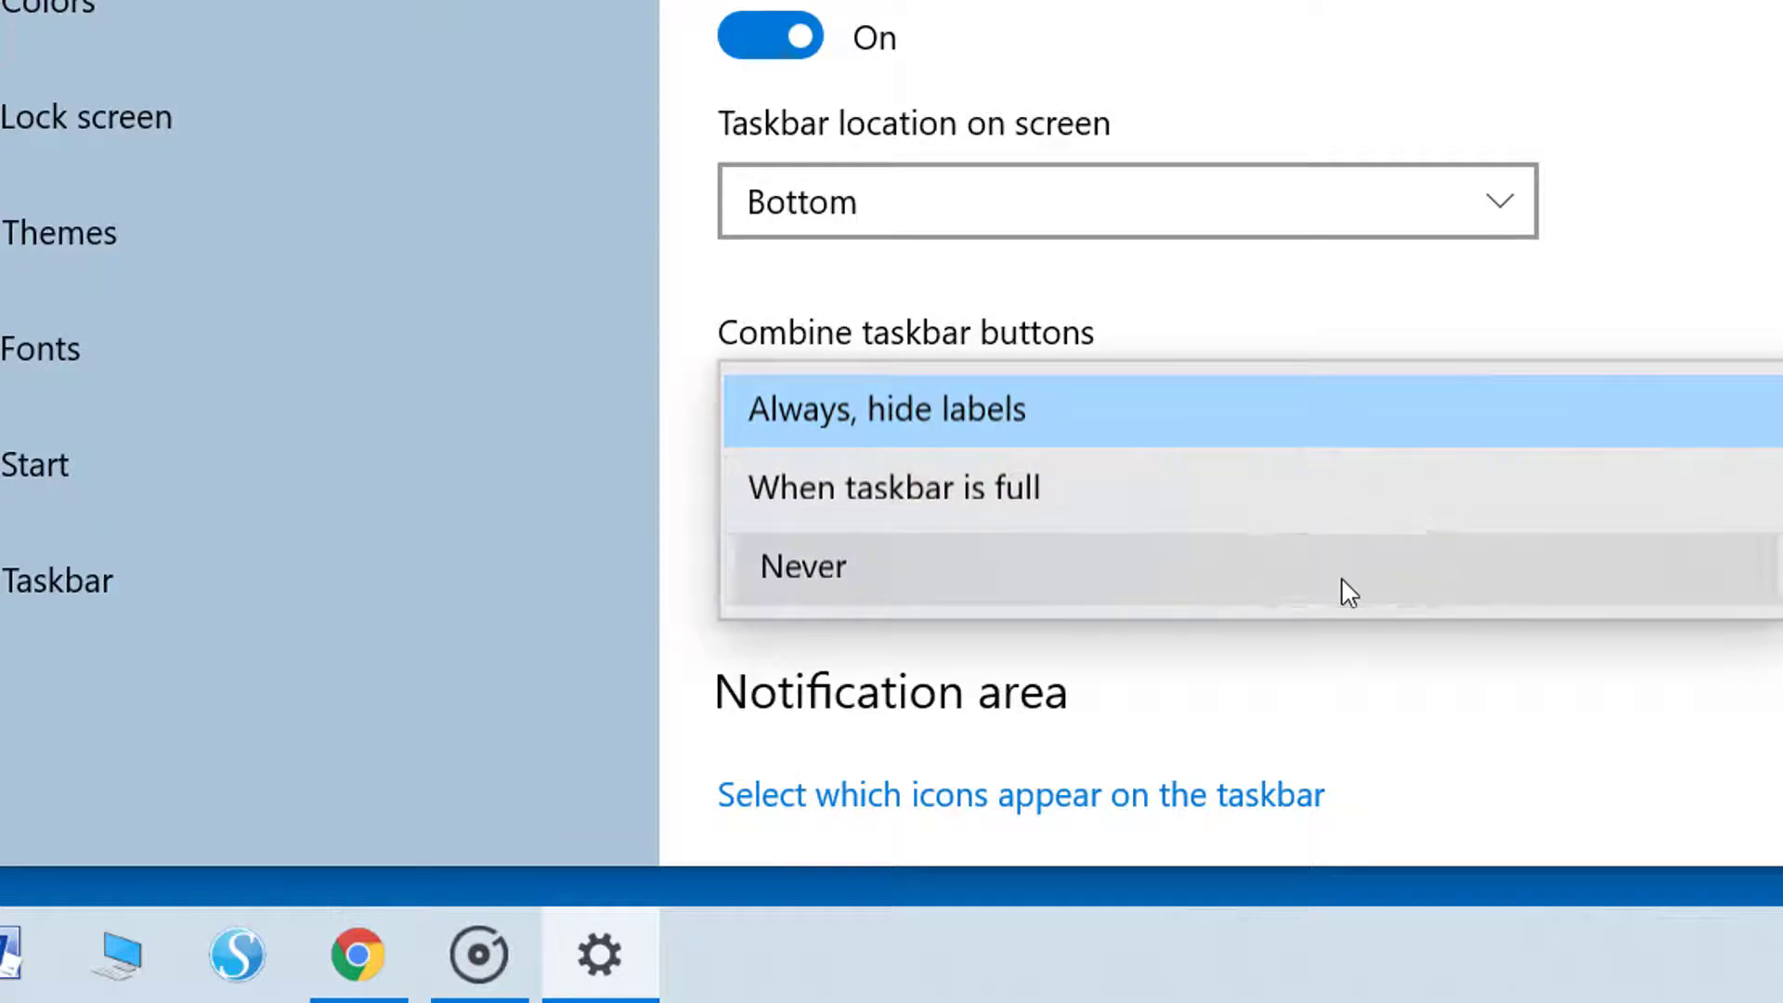
{"action": "left_click", "coordinate": [1349, 592]}
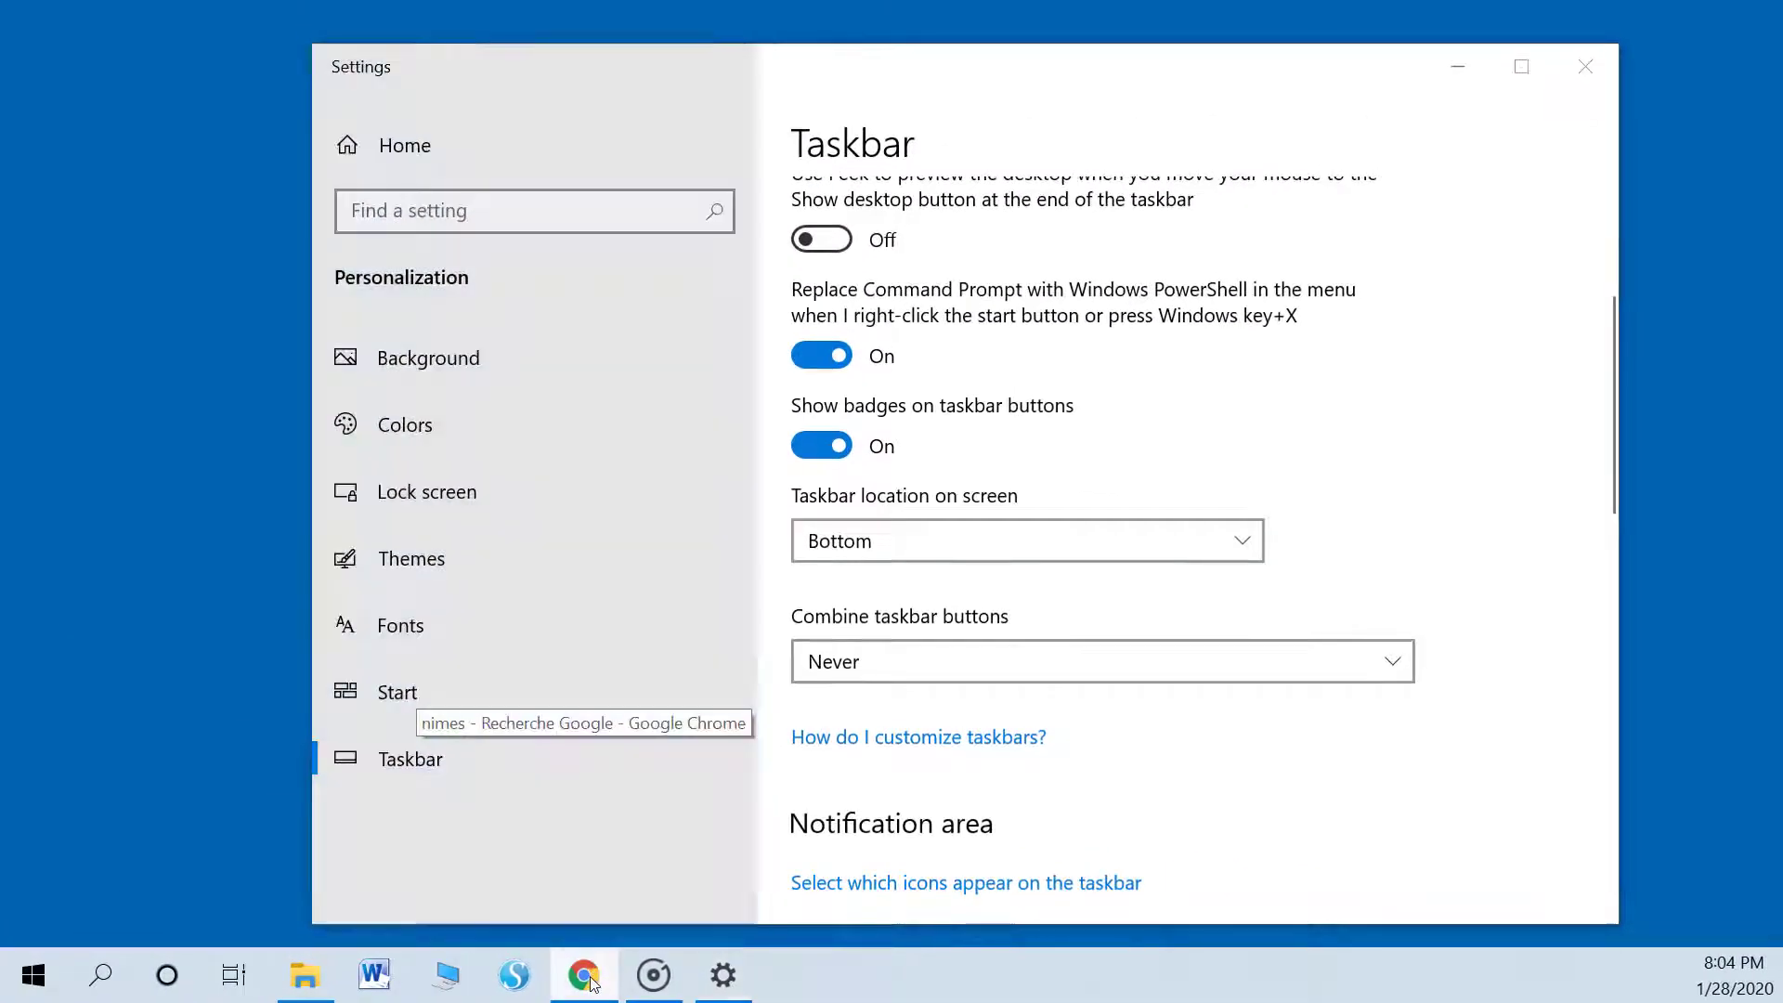
{"action": "left_click", "coordinate": [584, 976]}
{"action": "left_click", "coordinate": [584, 976]}
Set Combine taskbar buttons to Always, hide labels, and switch the taskbar location to Left, Top, Right and back to Bottom
{"action": "left_click", "coordinate": [959, 661]}
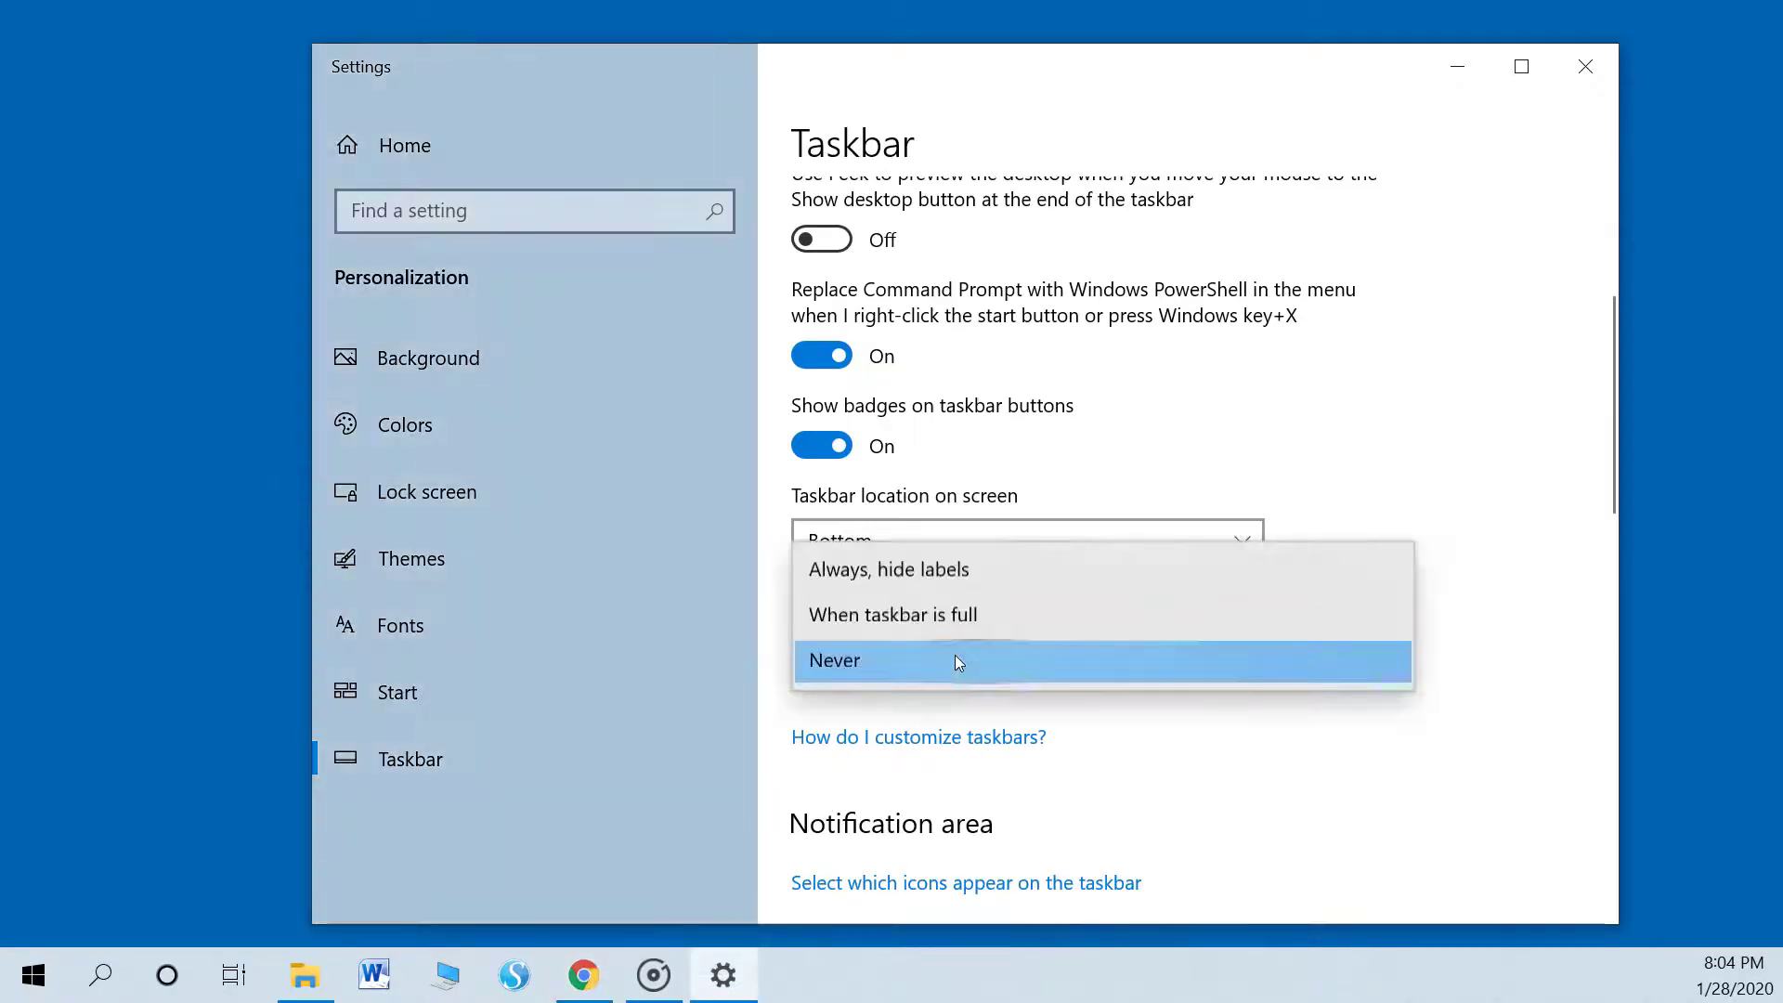
{"action": "left_click", "coordinate": [955, 569]}
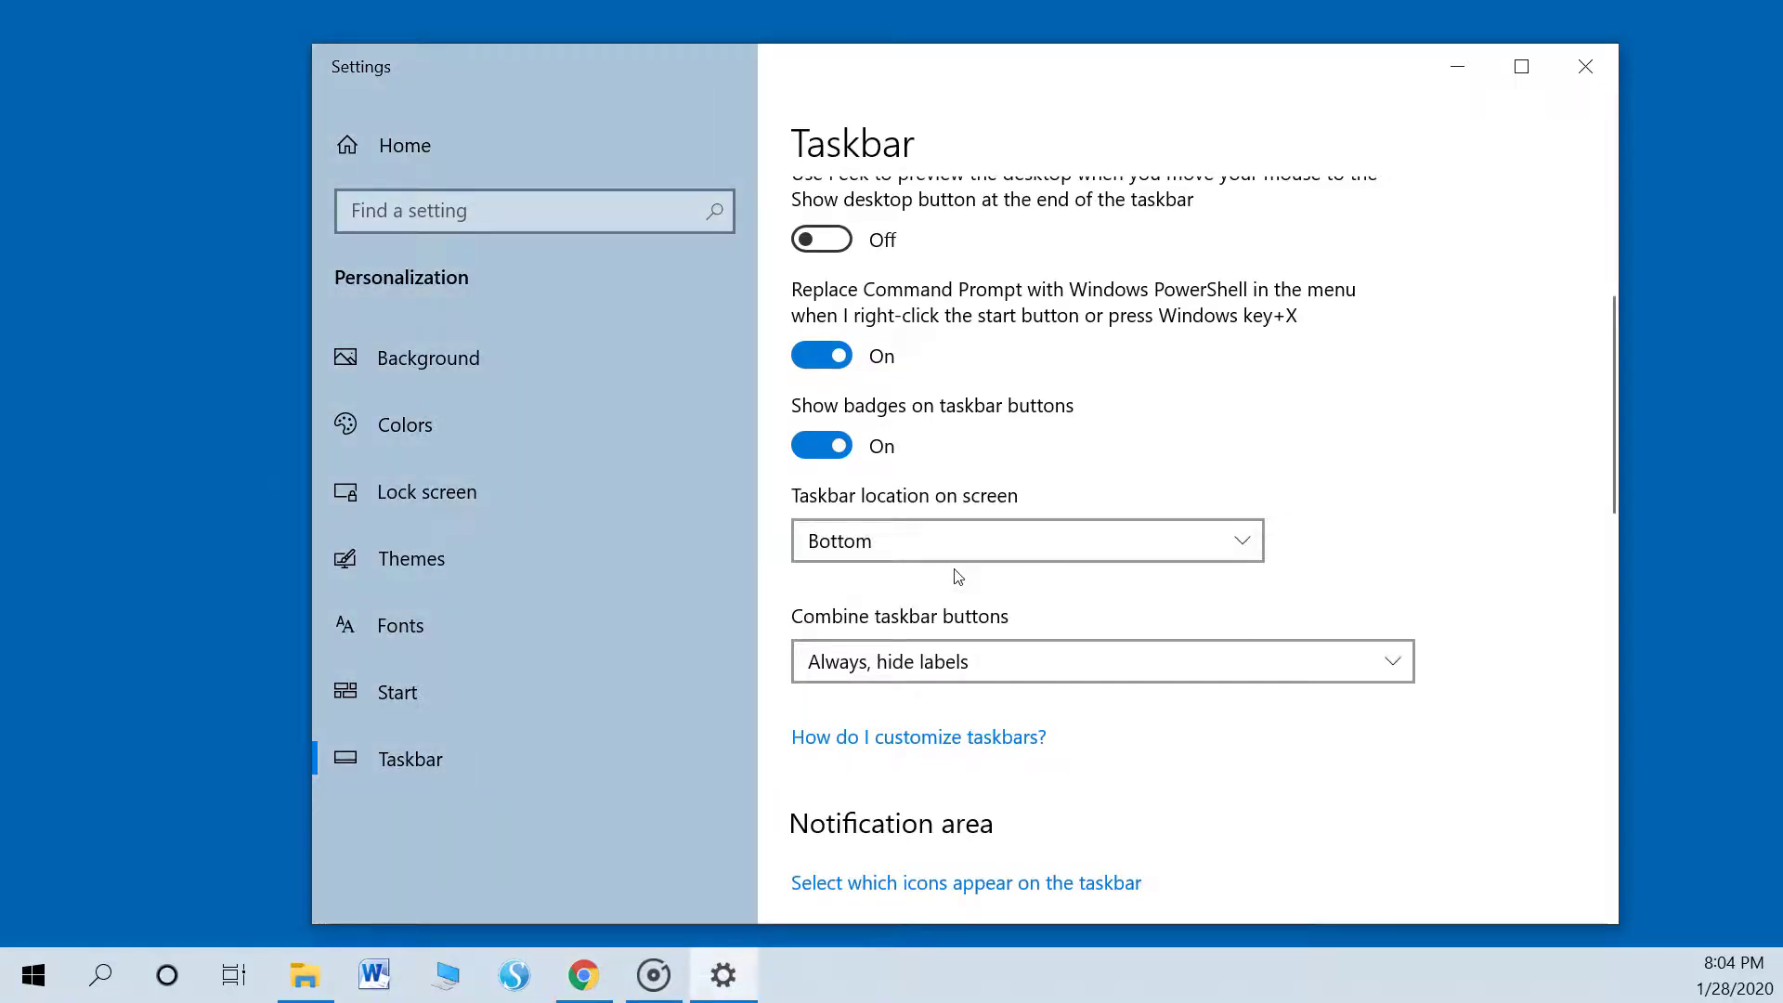
{"action": "left_click", "coordinate": [899, 550]}
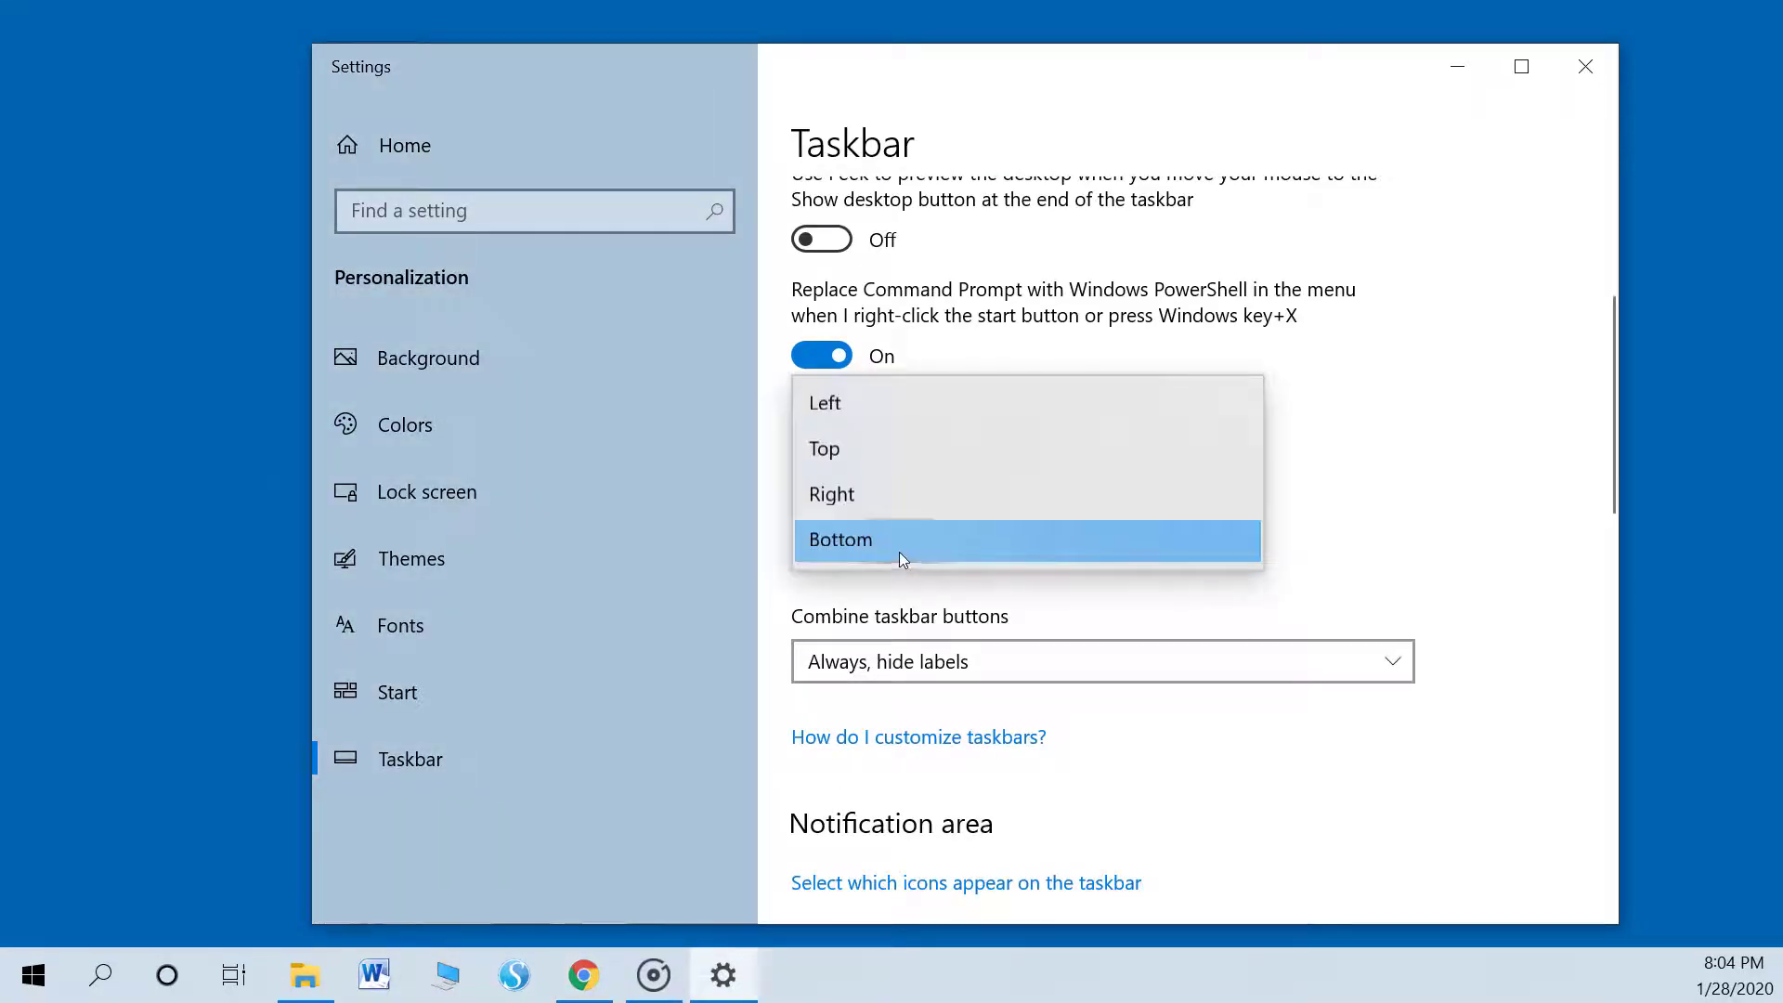
{"action": "left_click", "coordinate": [929, 403]}
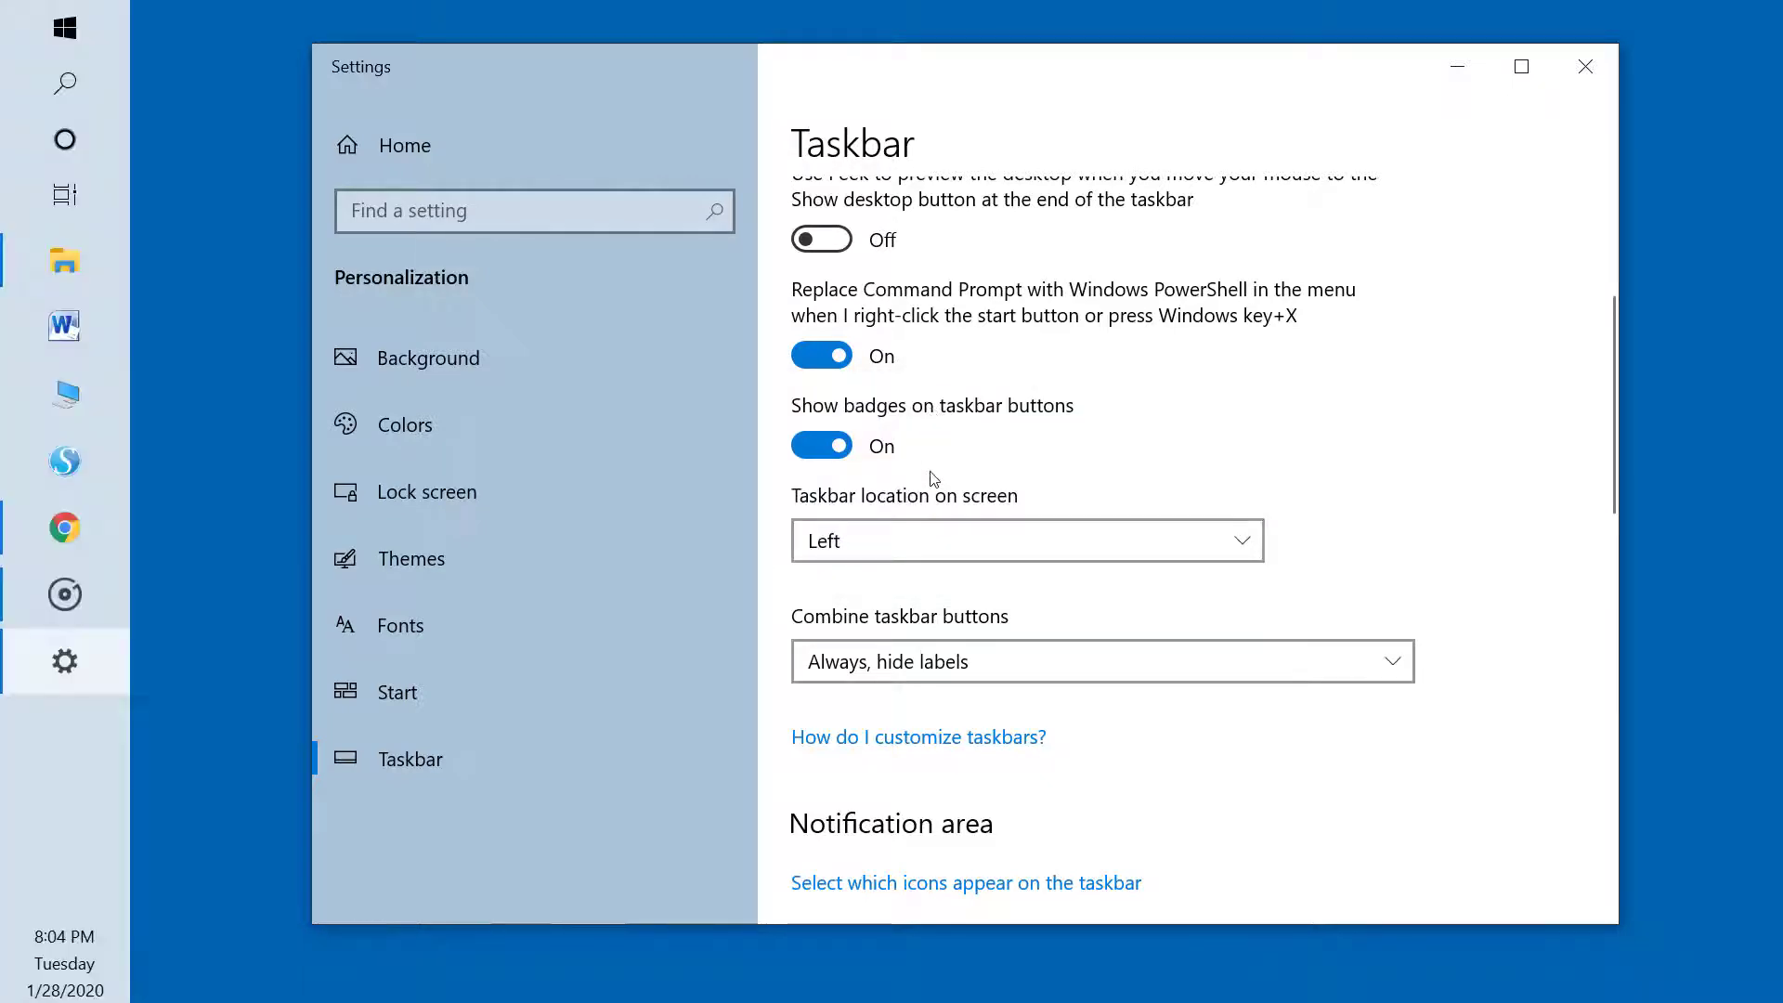
{"action": "left_click", "coordinate": [916, 545]}
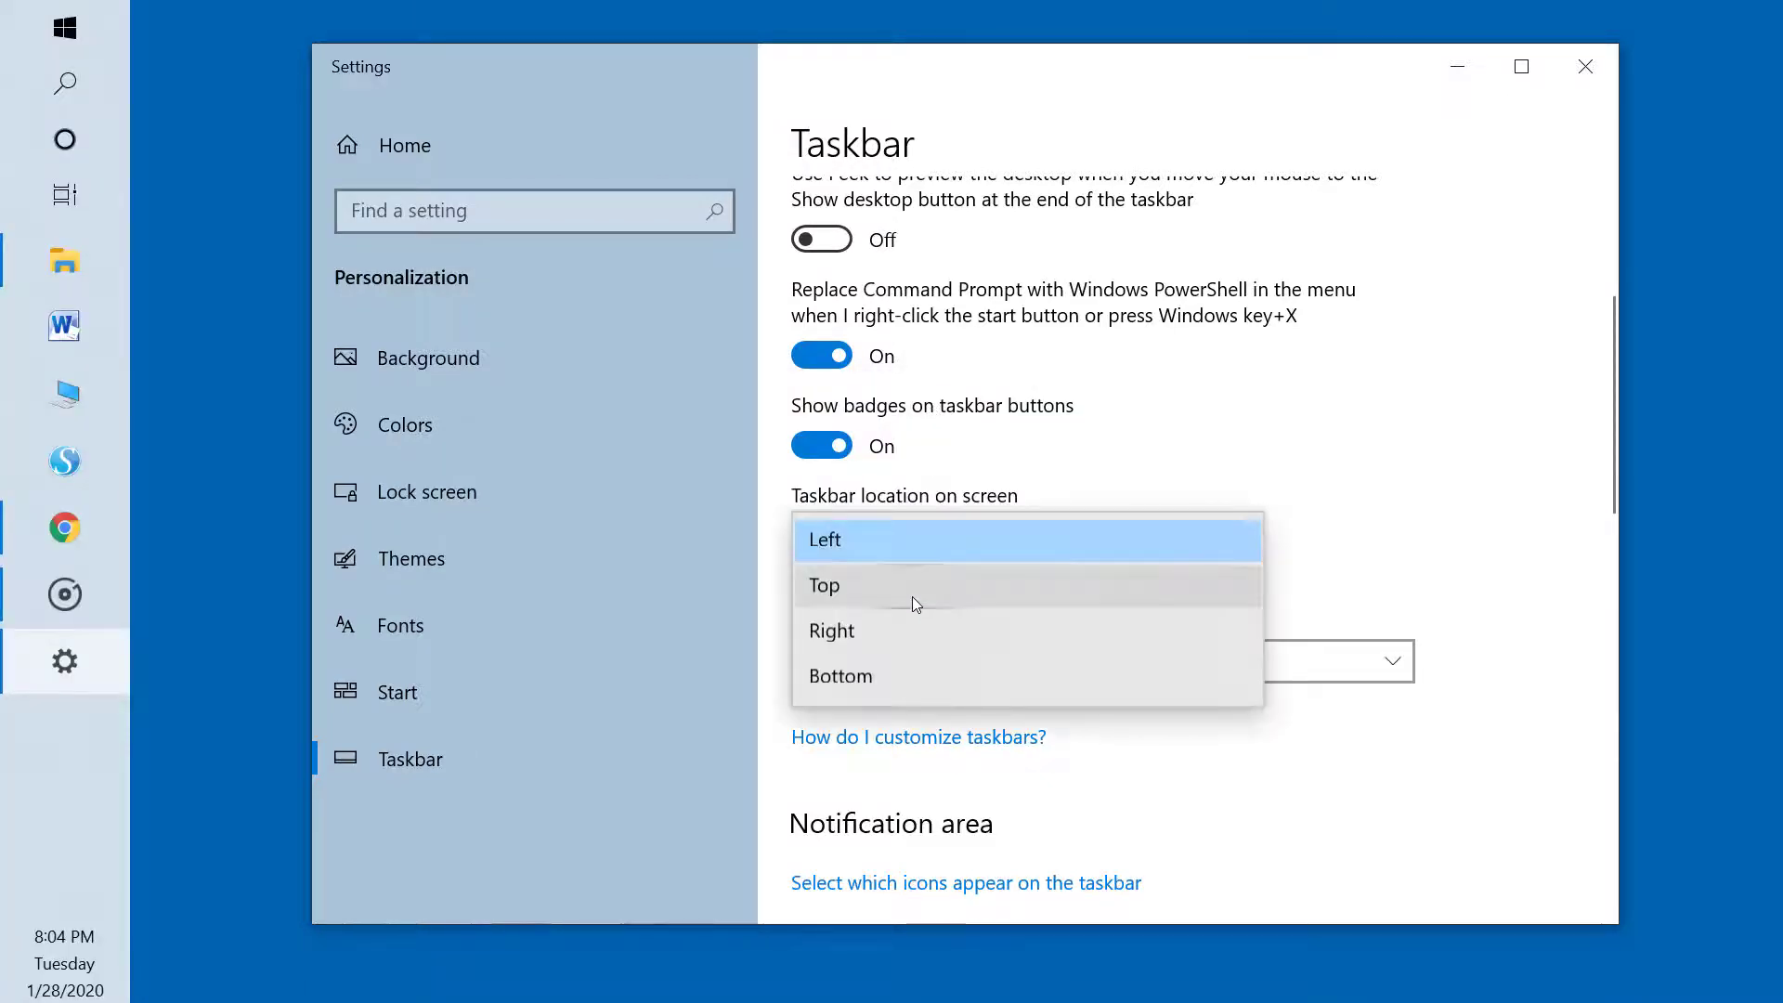
{"action": "left_click", "coordinate": [912, 590]}
{"action": "left_click", "coordinate": [918, 553]}
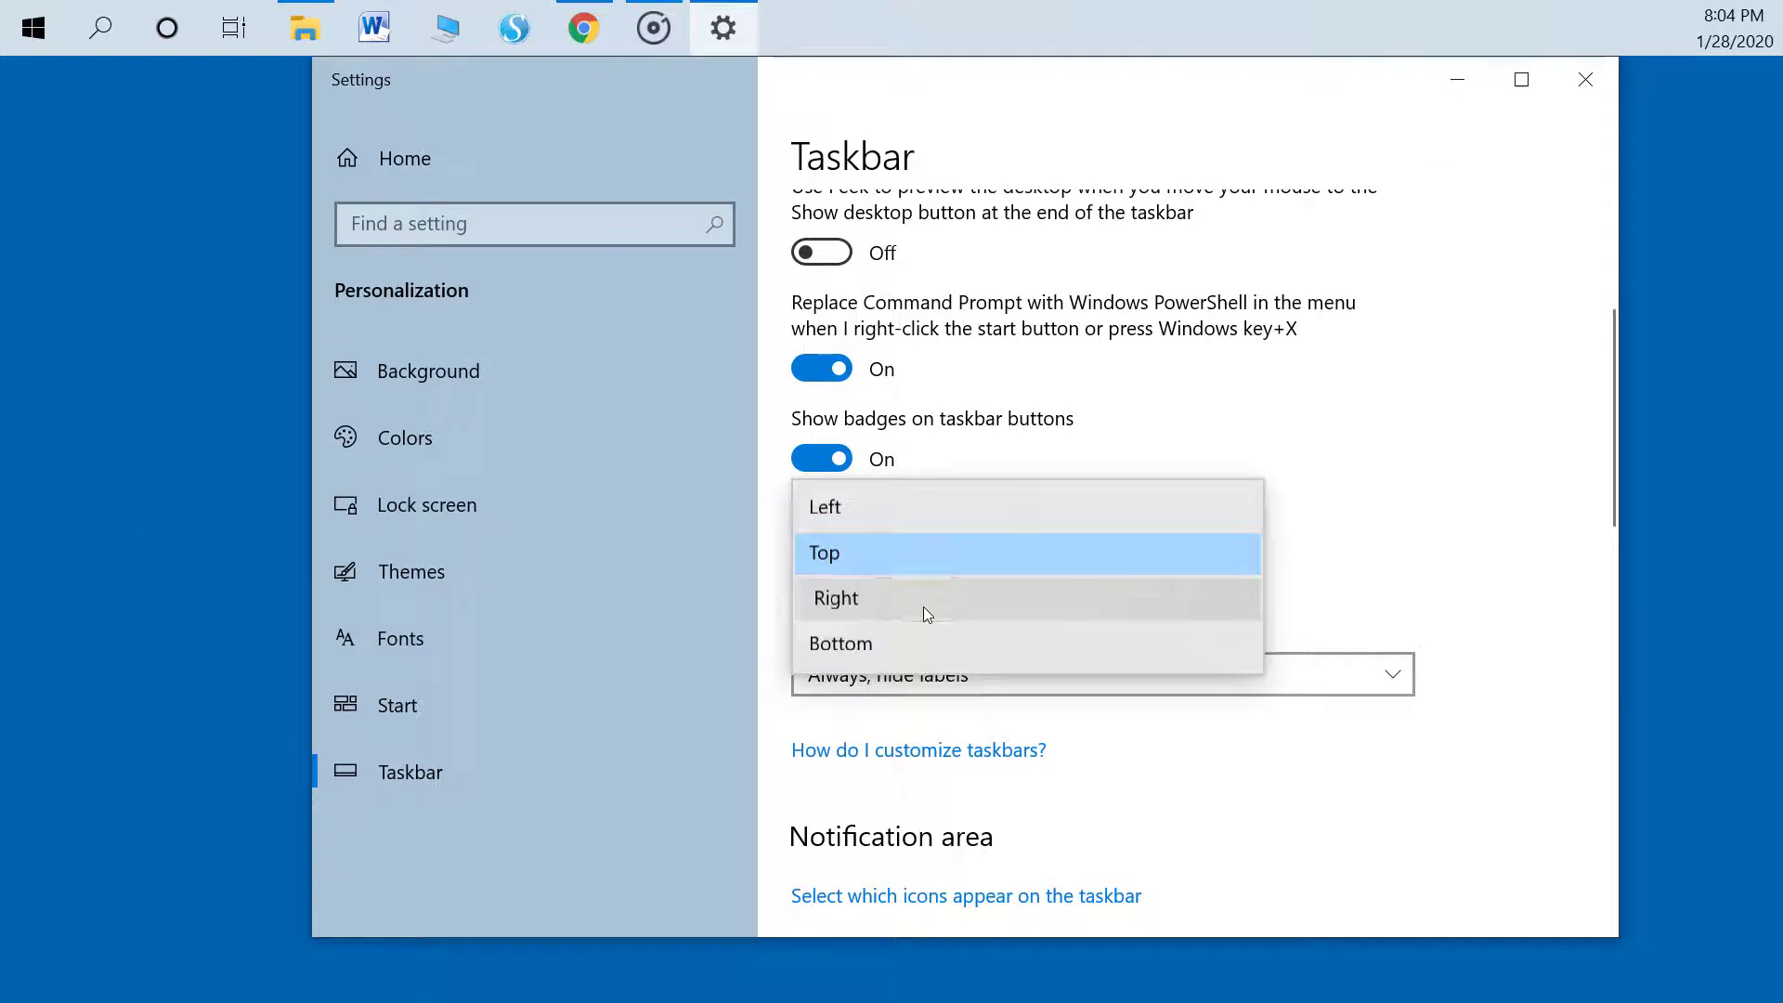
{"action": "left_click", "coordinate": [923, 602]}
{"action": "left_click", "coordinate": [947, 551]}
{"action": "left_click", "coordinate": [921, 605]}
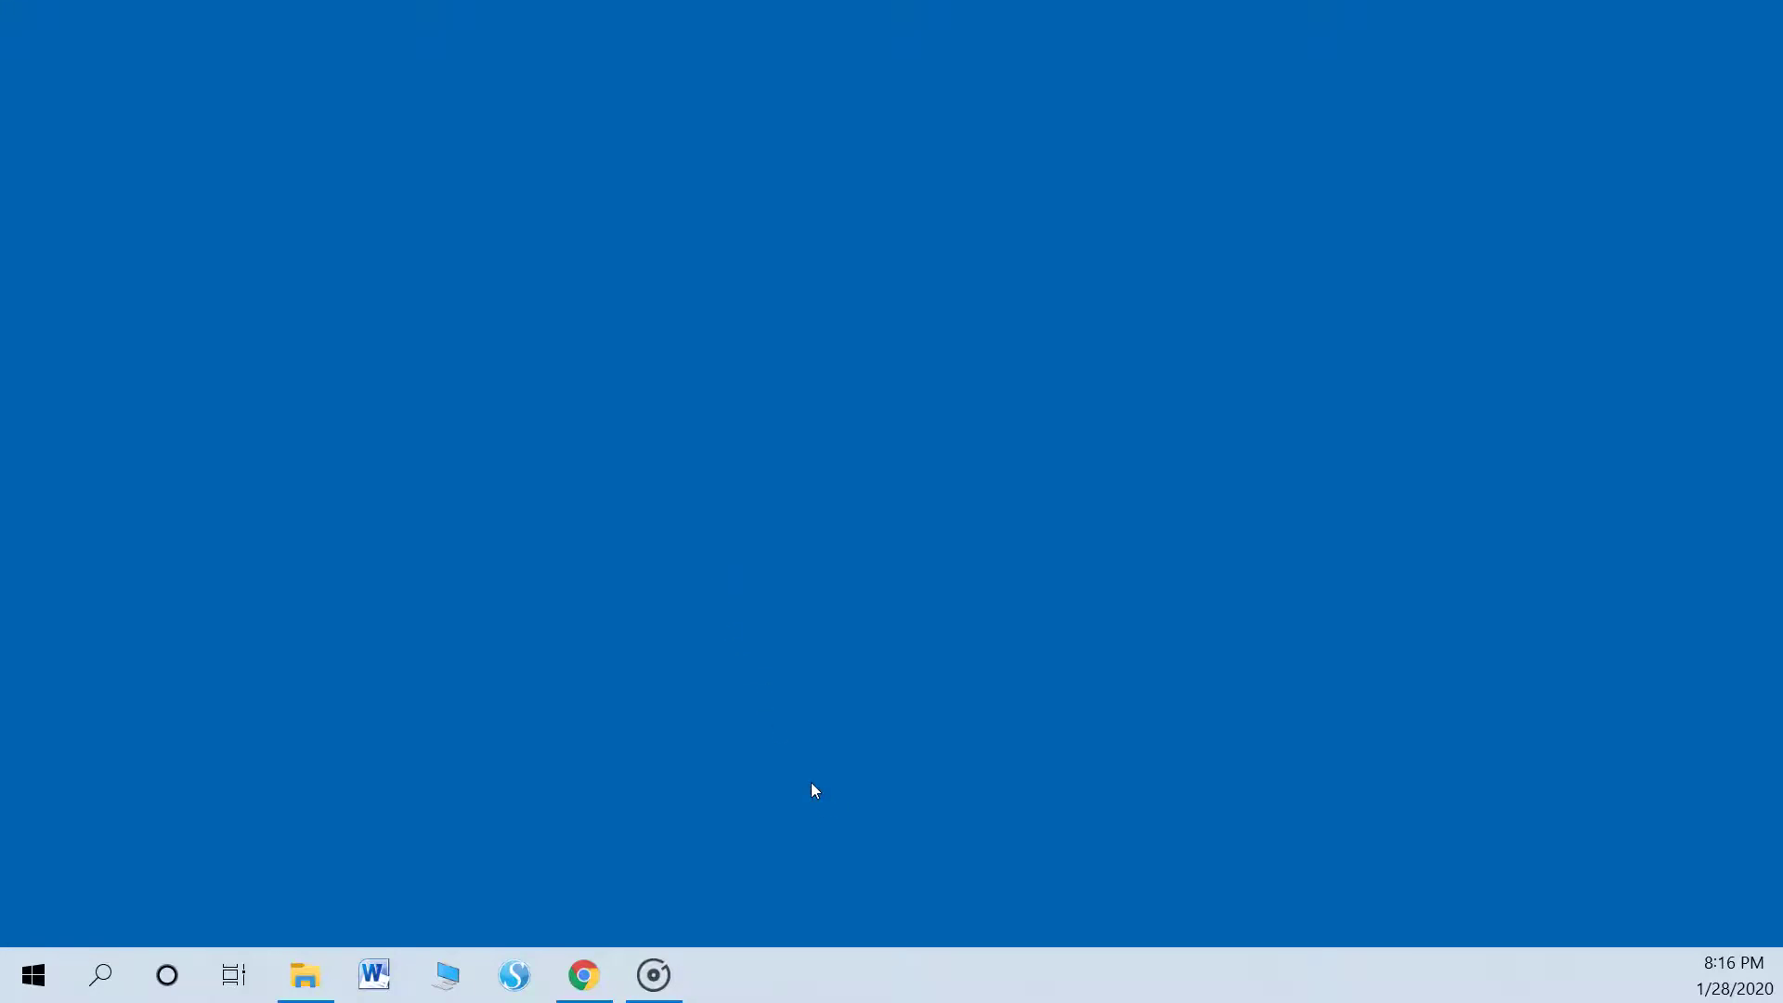
Open the taskbar settings and turn on Automatically hide the taskbar in desktop mode
{"action": "right_click", "coordinate": [847, 972]}
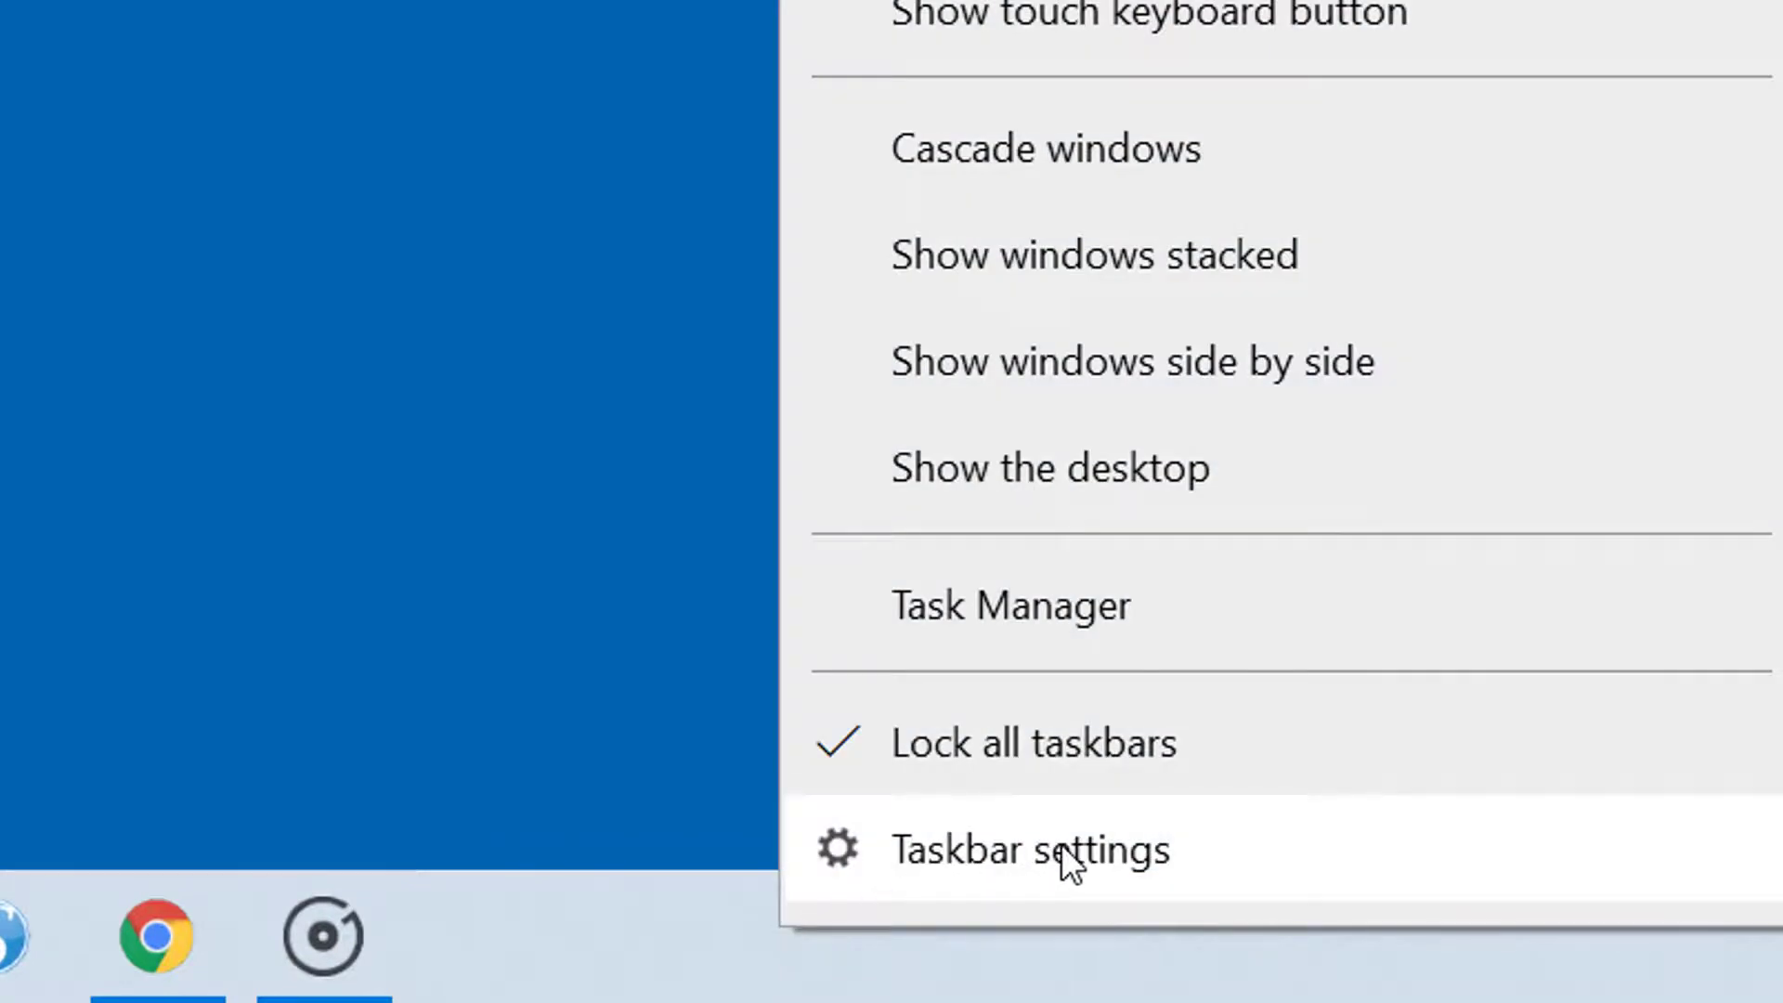
{"action": "left_click", "coordinate": [1064, 847]}
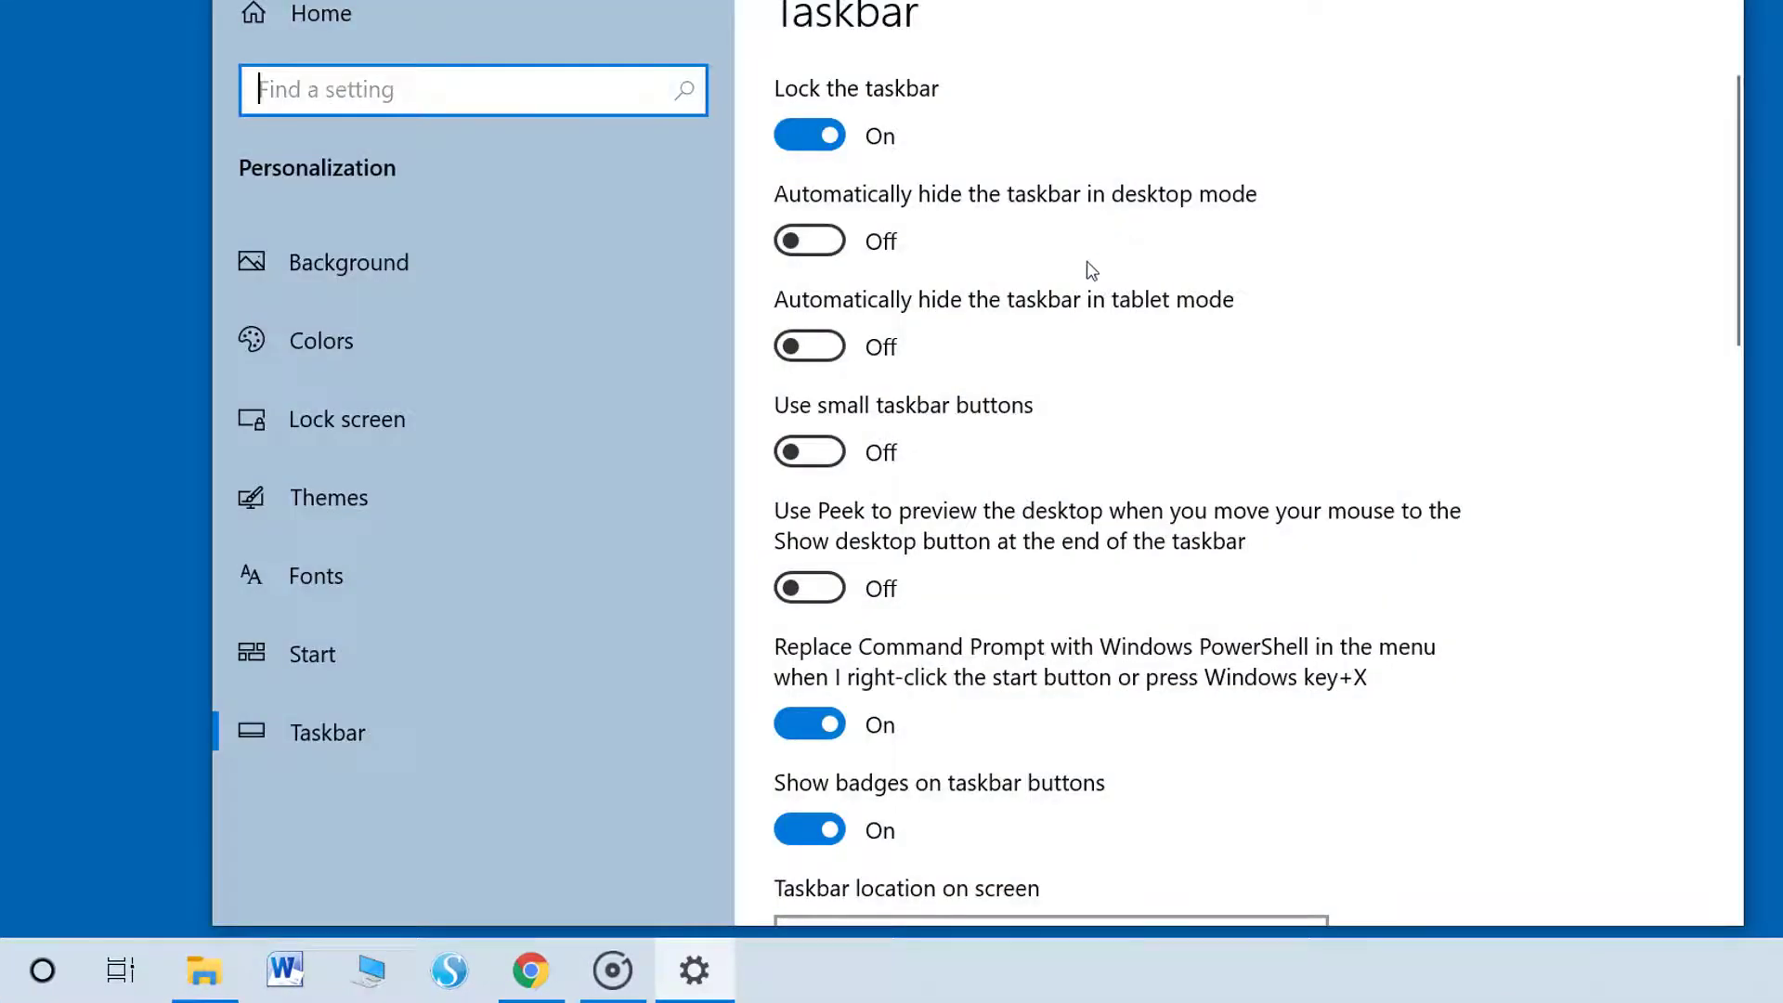
{"action": "left_click", "coordinate": [839, 243]}
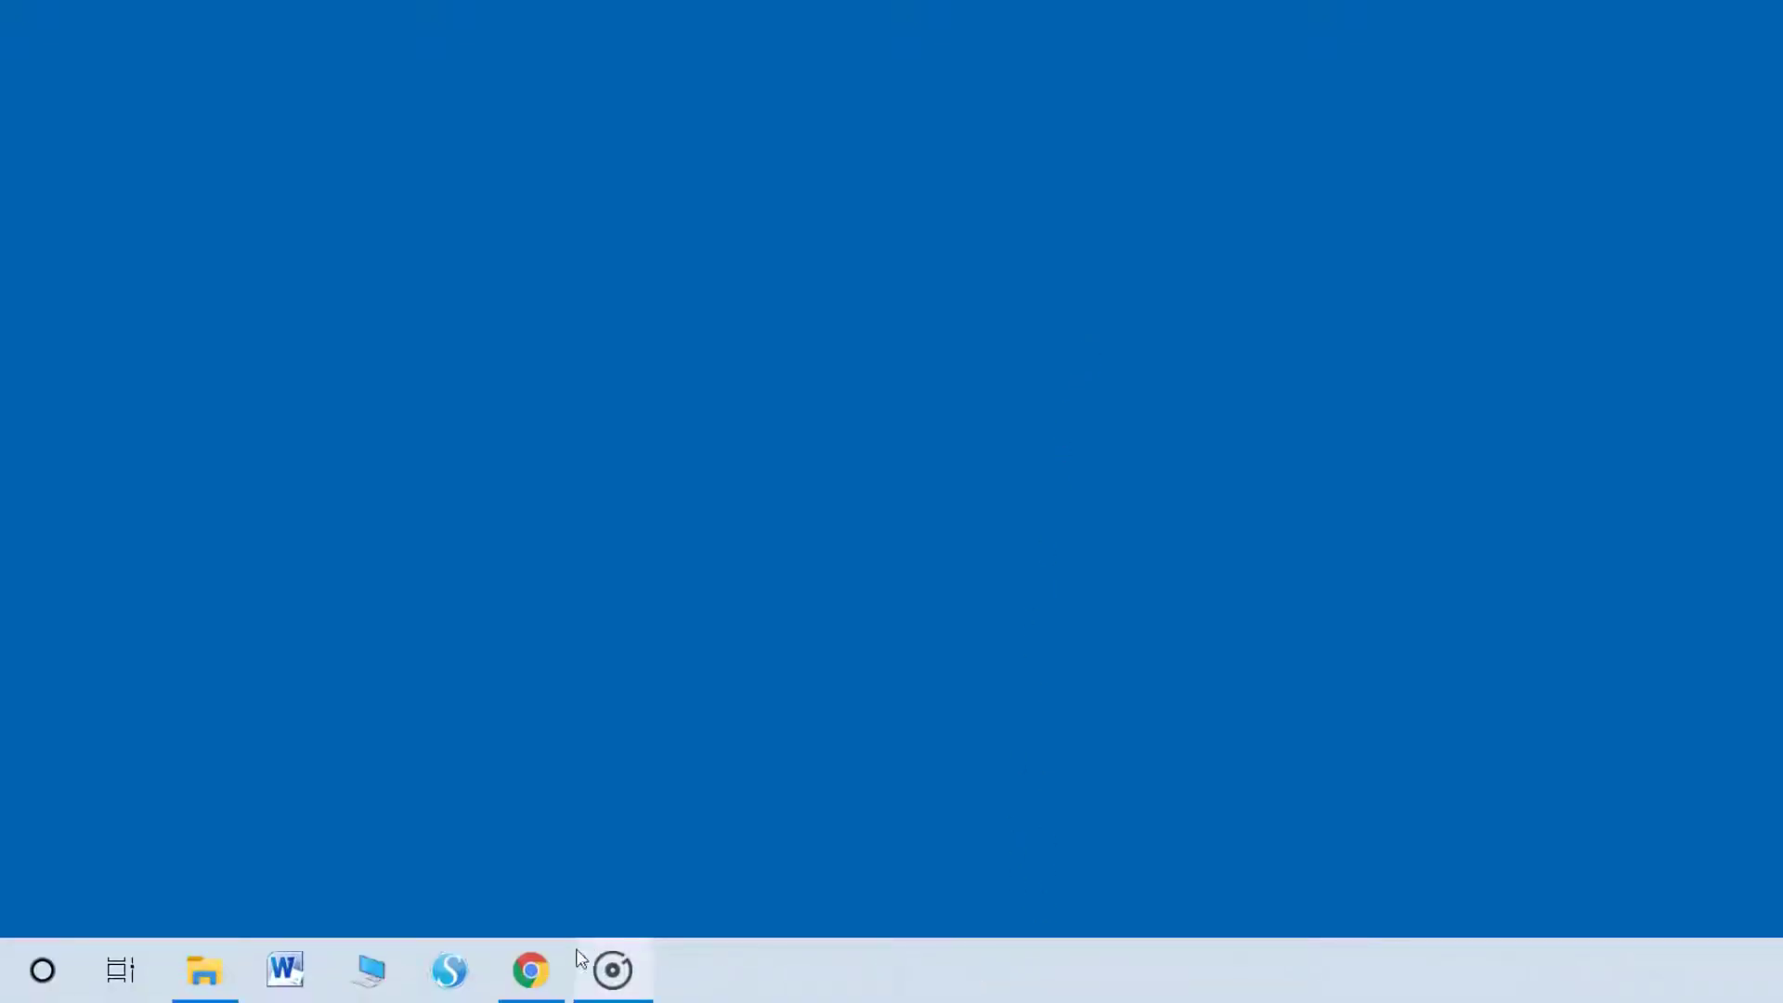
Bring up the Chrome window with the Booking.com page, maximize it and look over the page without the taskbar
{"action": "left_click", "coordinate": [530, 967]}
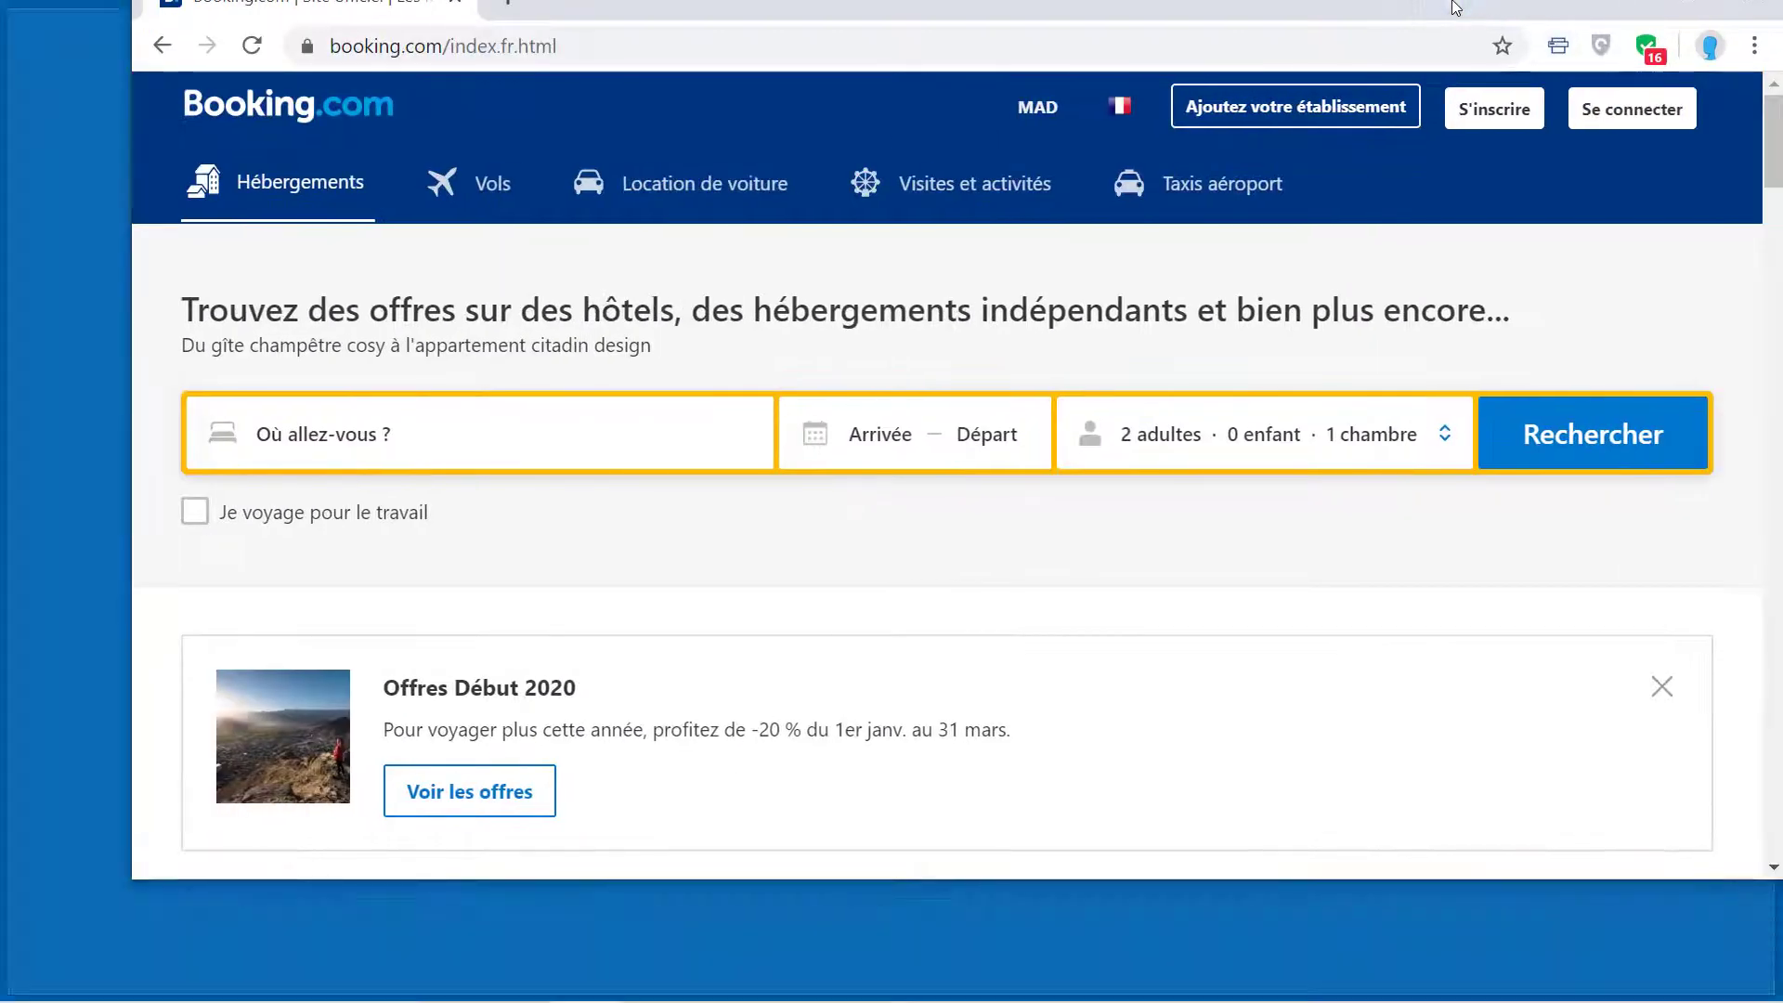
{"action": "double_click", "coordinate": [1456, 8]}
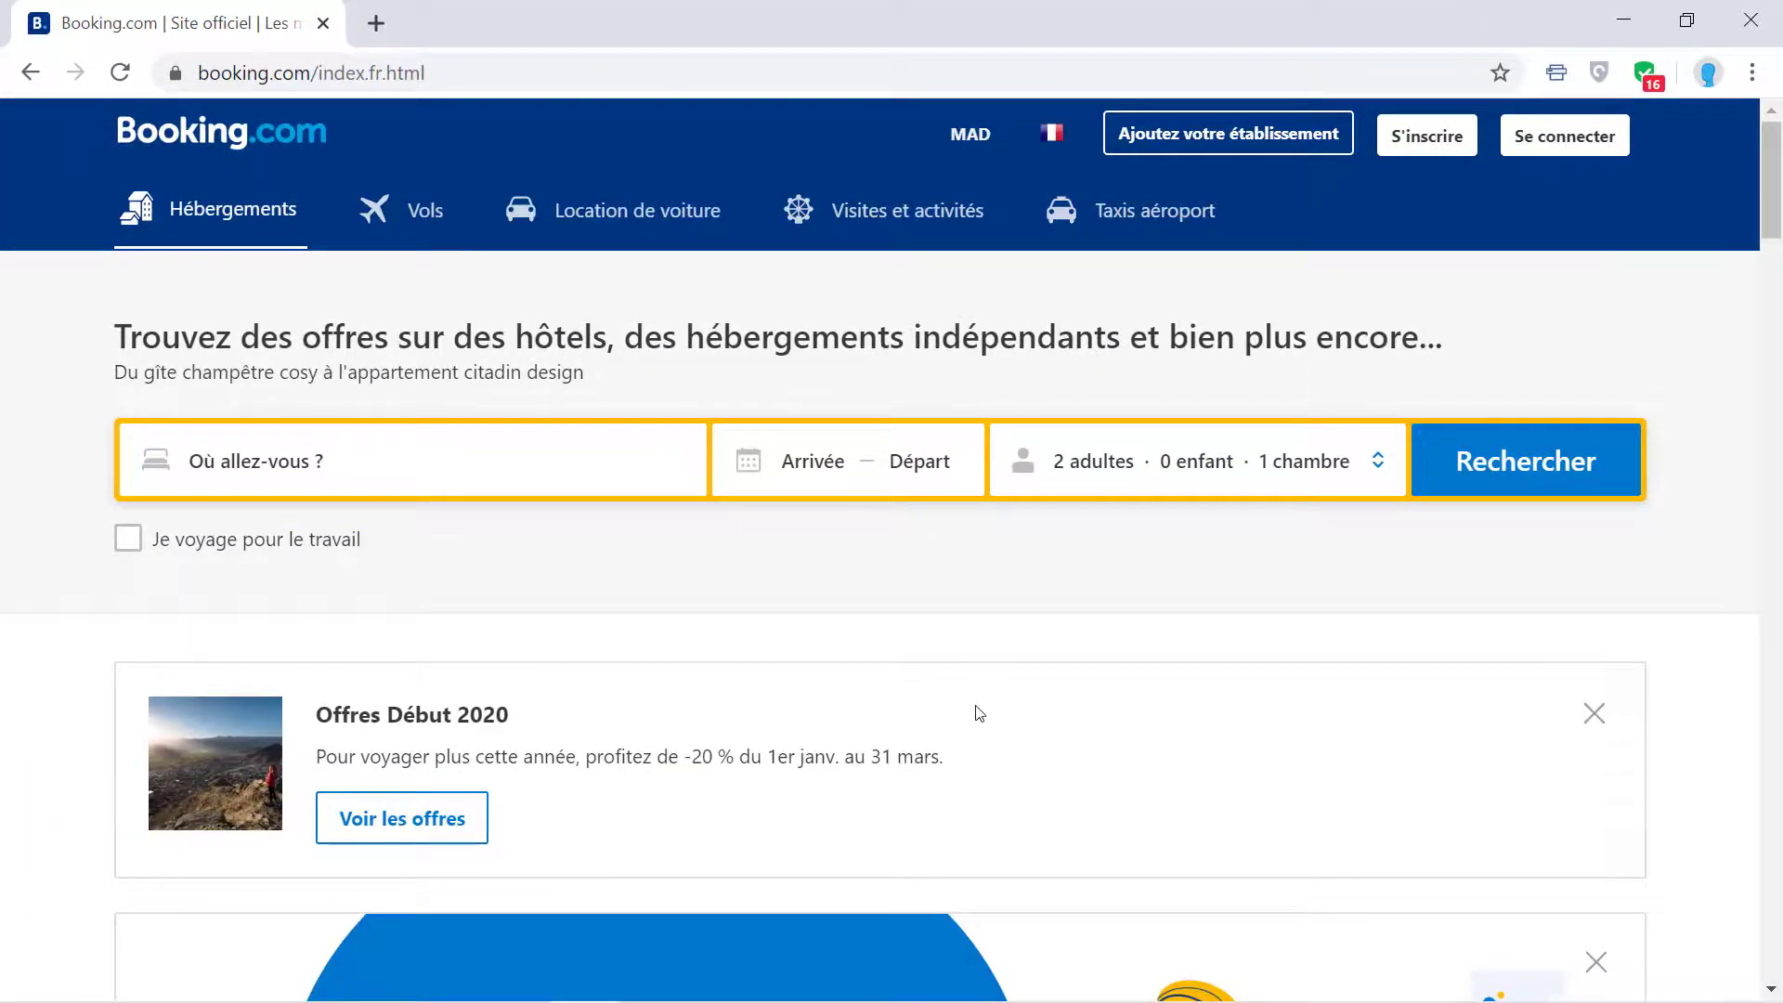
{"action": "scroll", "coordinate": [980, 713], "scroll_direction": "down", "scroll_amount": 4}
{"action": "scroll", "coordinate": [992, 706], "scroll_direction": "up", "scroll_amount": 4}
{"action": "scroll", "coordinate": [998, 703], "scroll_direction": "down", "scroll_amount": 4}
{"action": "scroll", "coordinate": [1010, 668], "scroll_direction": "up", "scroll_amount": 4}
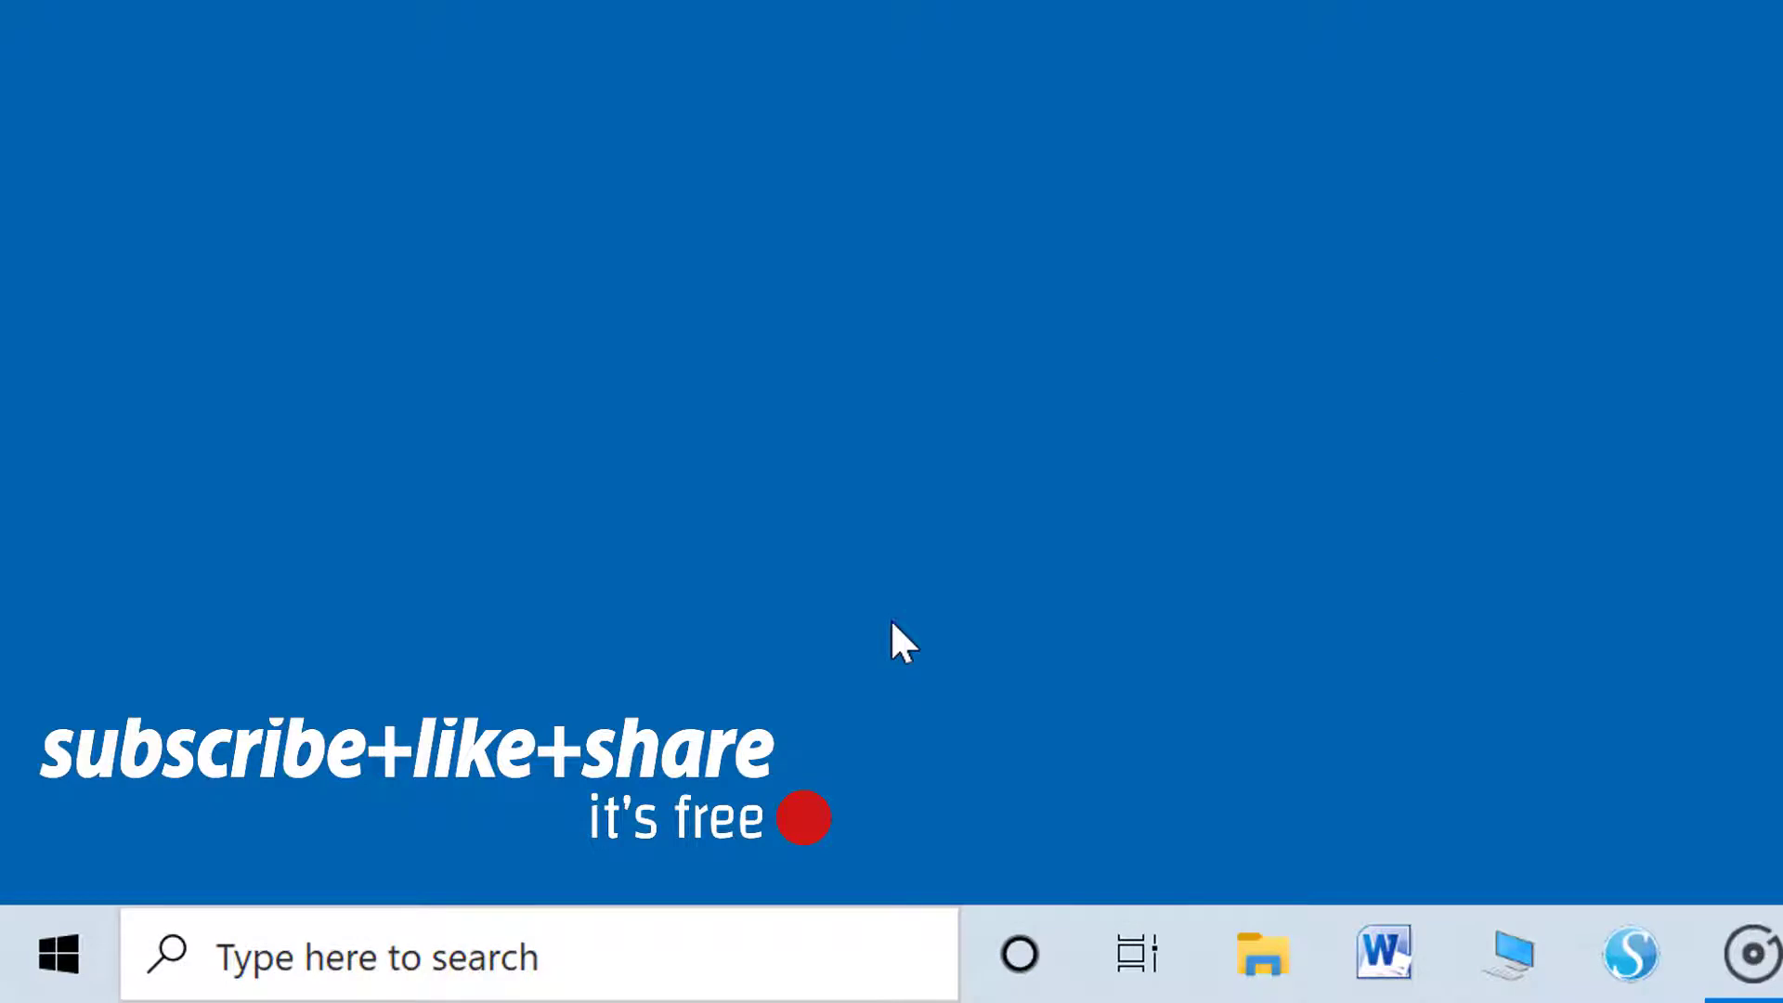
Open the Windows search panel from the taskbar search box, then Cortana, closing each again
{"action": "left_click", "coordinate": [387, 936]}
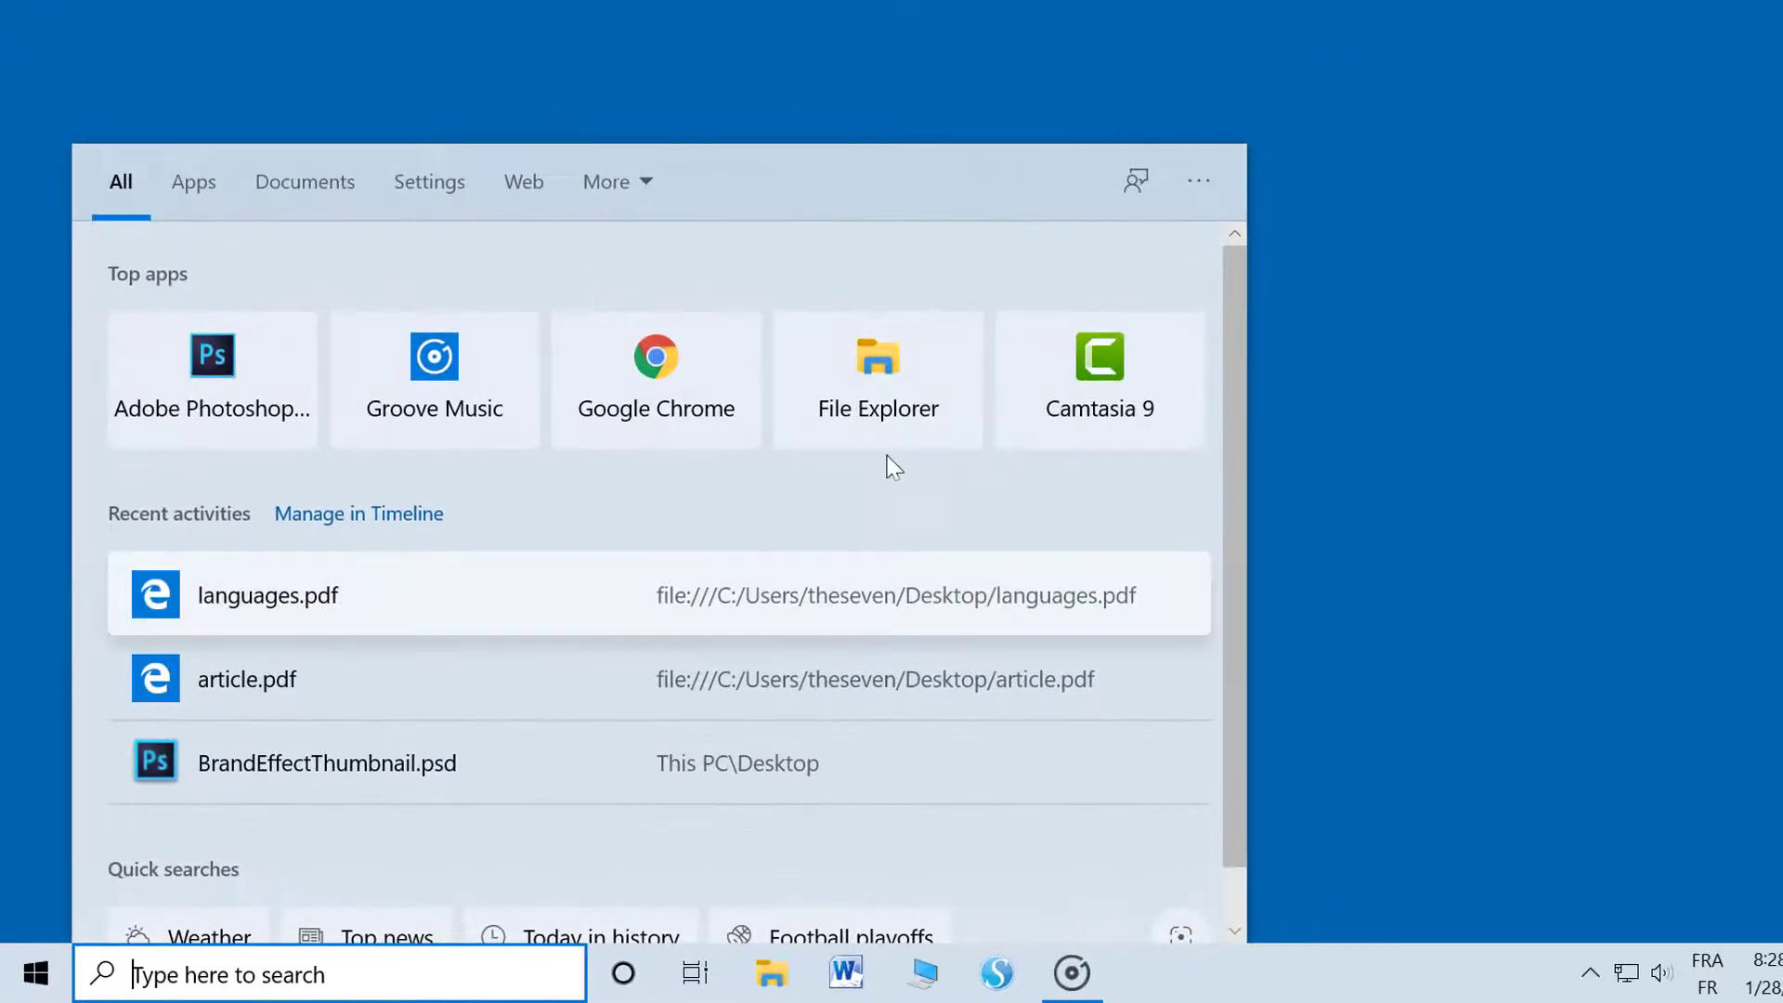
{"action": "left_click", "coordinate": [1441, 515]}
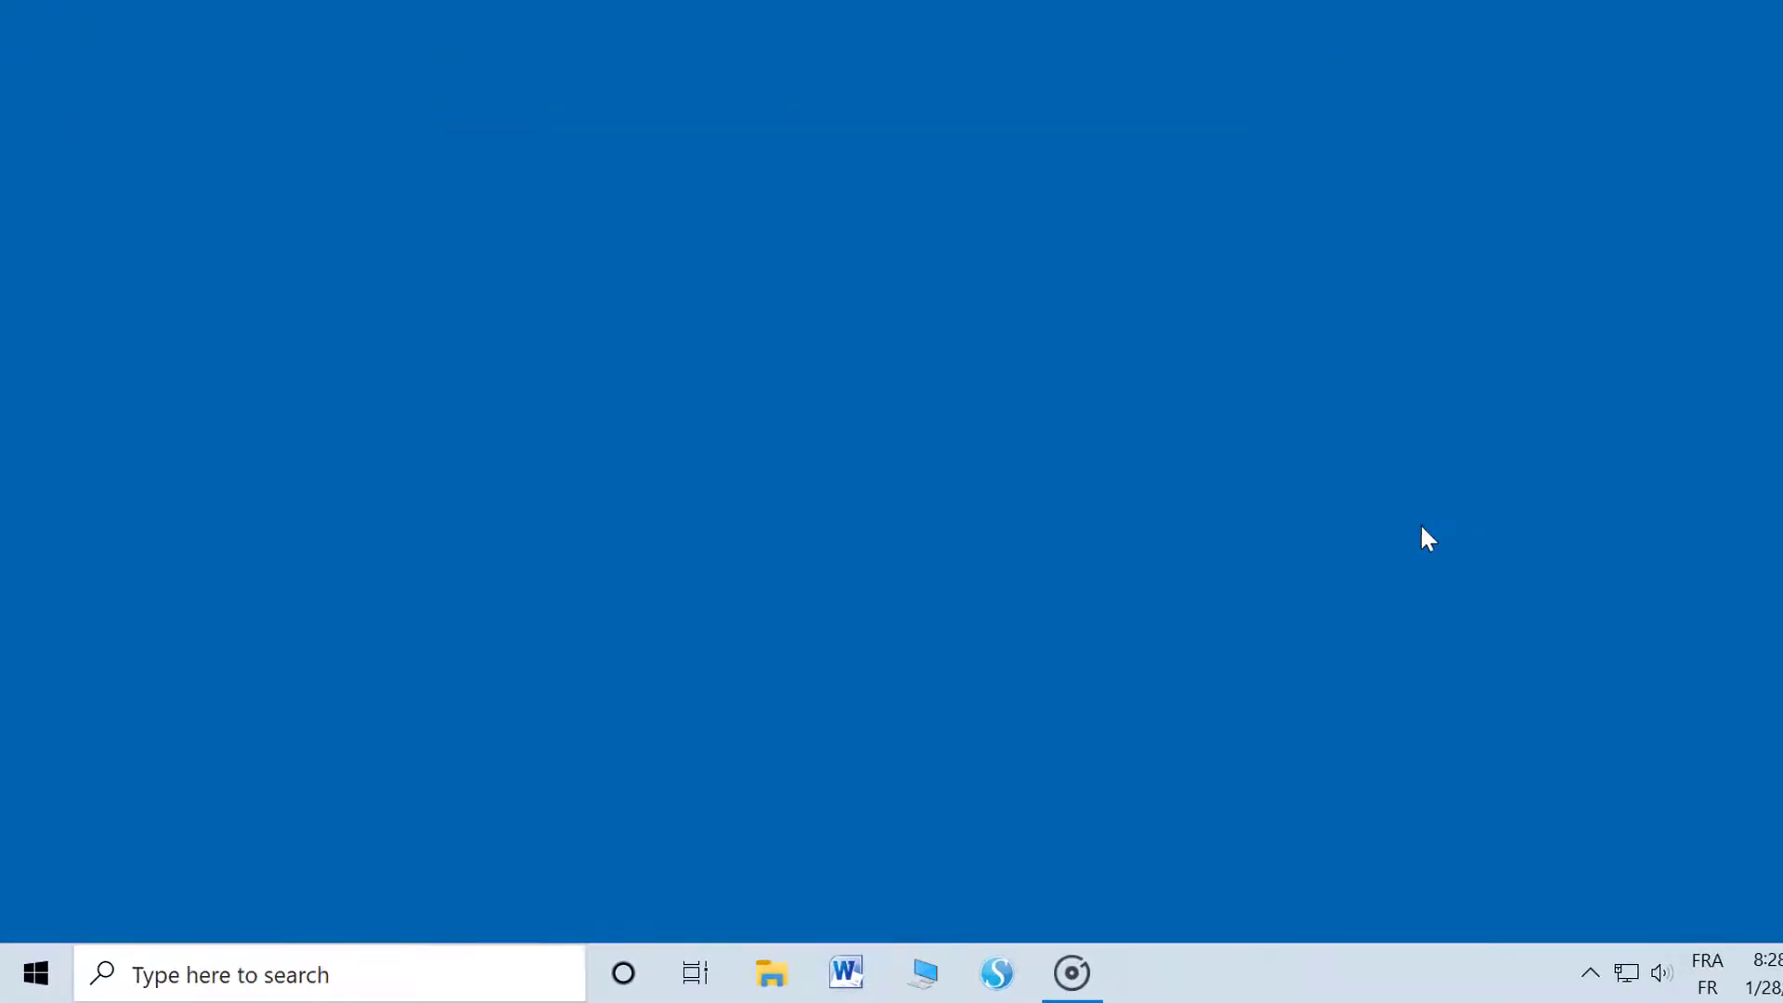
{"action": "left_click", "coordinate": [623, 975]}
{"action": "left_click", "coordinate": [1040, 336]}
Hide the Cortana button and the Task View button from the taskbar
{"action": "right_click", "coordinate": [1148, 979]}
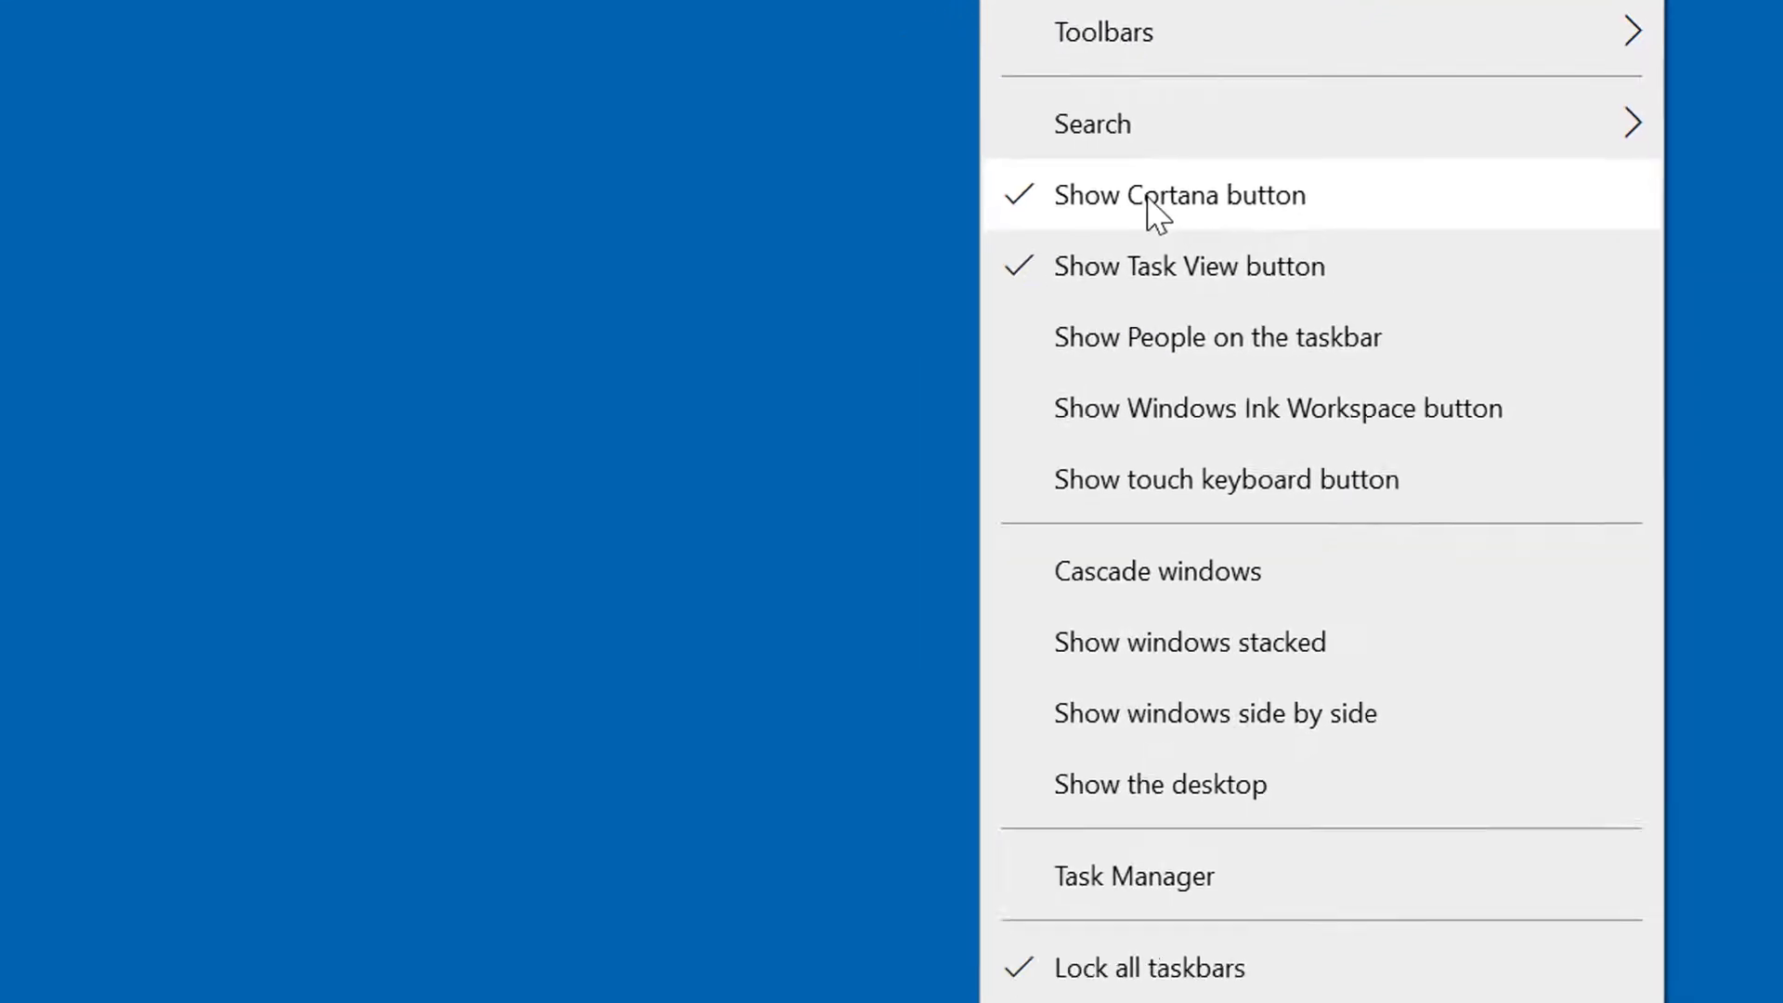
{"action": "left_click", "coordinate": [1152, 197]}
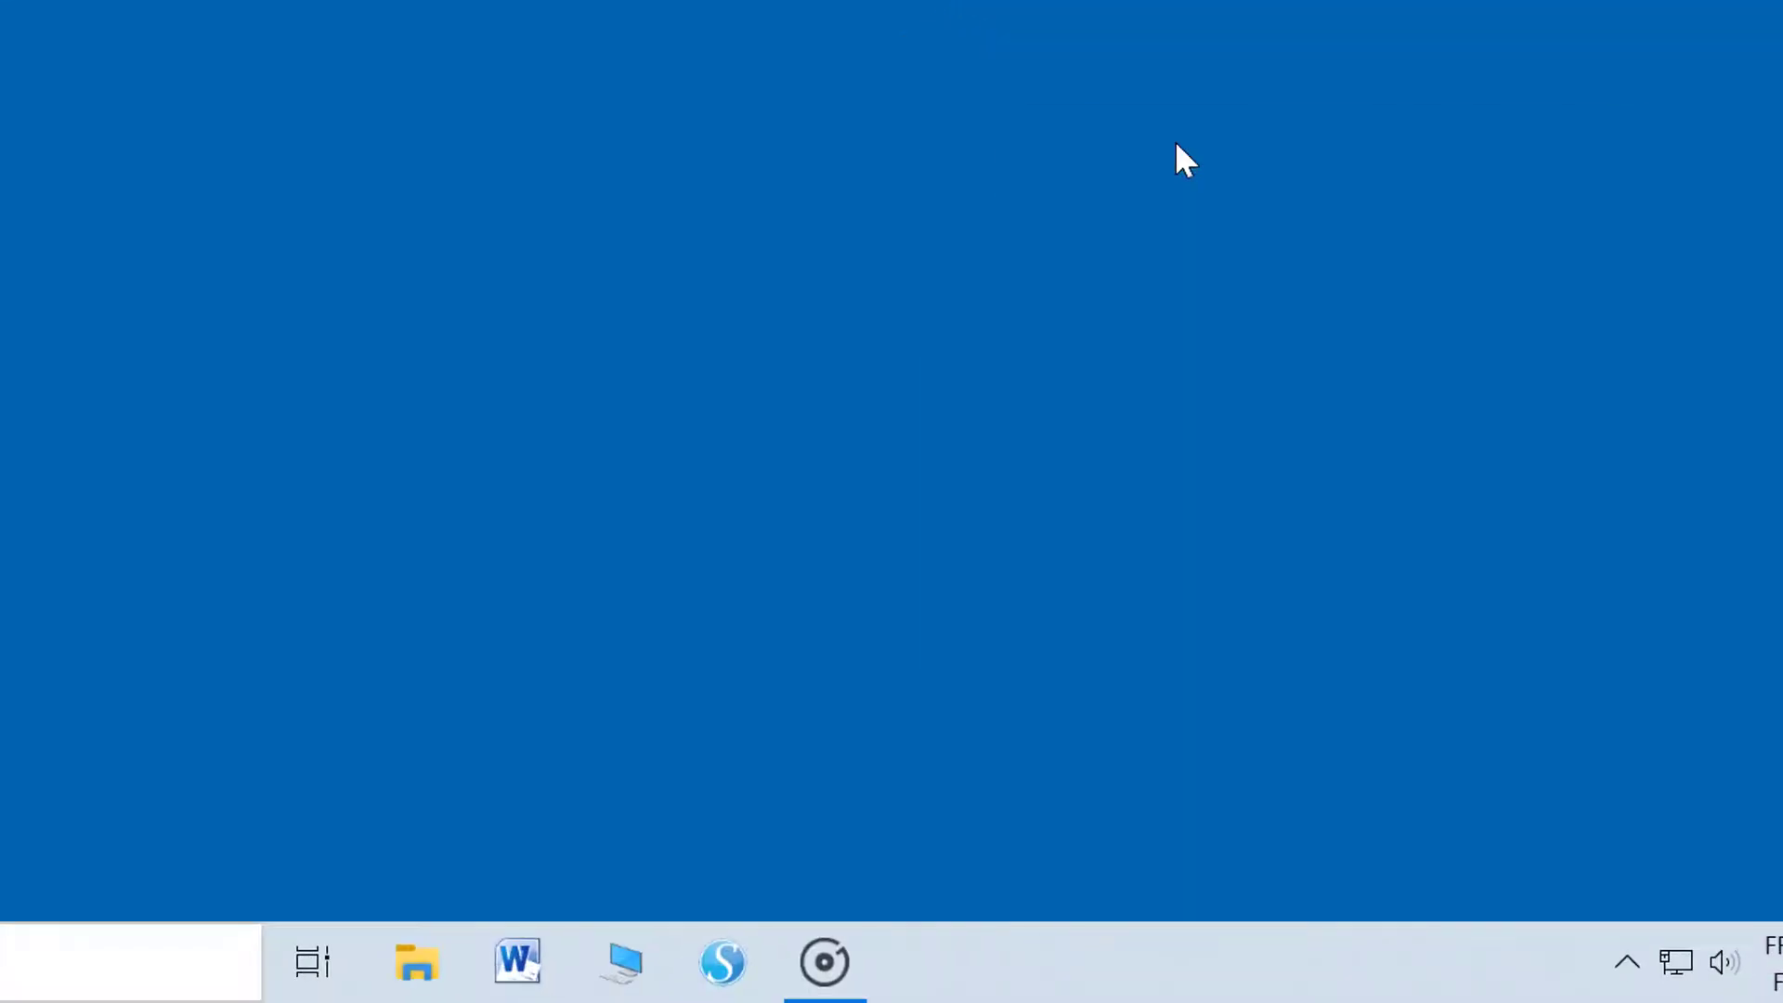
{"action": "right_click", "coordinate": [1111, 992]}
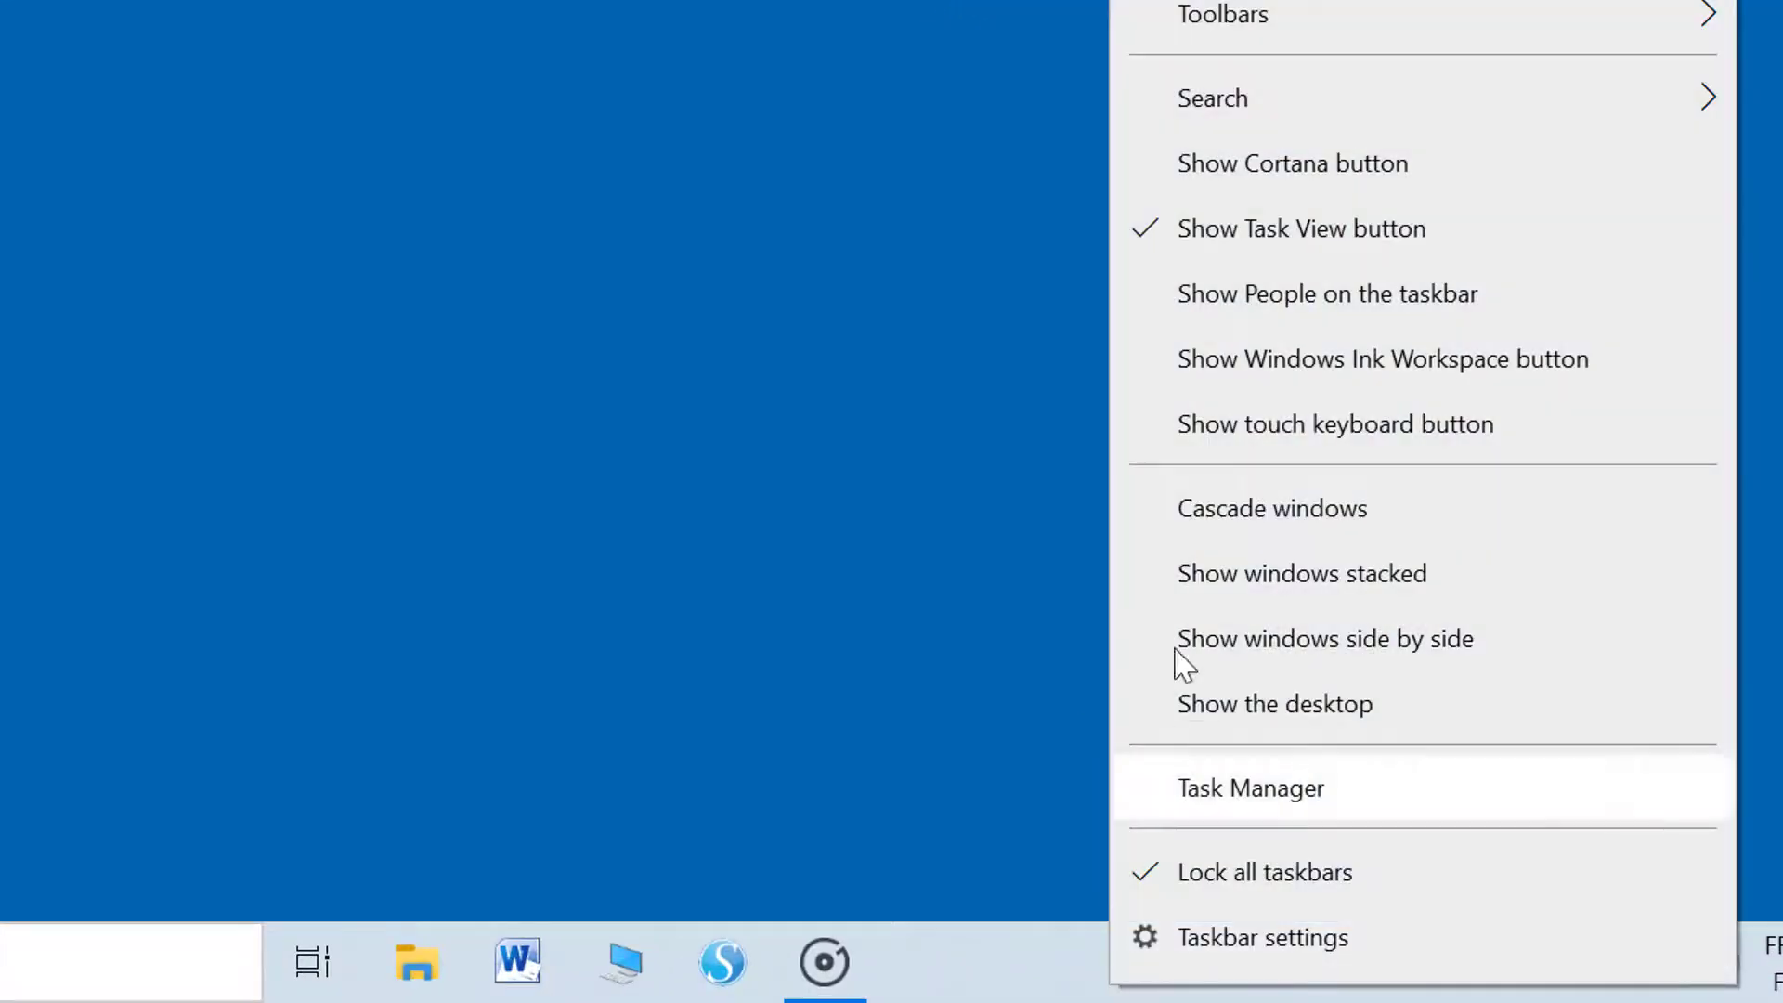
{"action": "left_click", "coordinate": [1250, 234]}
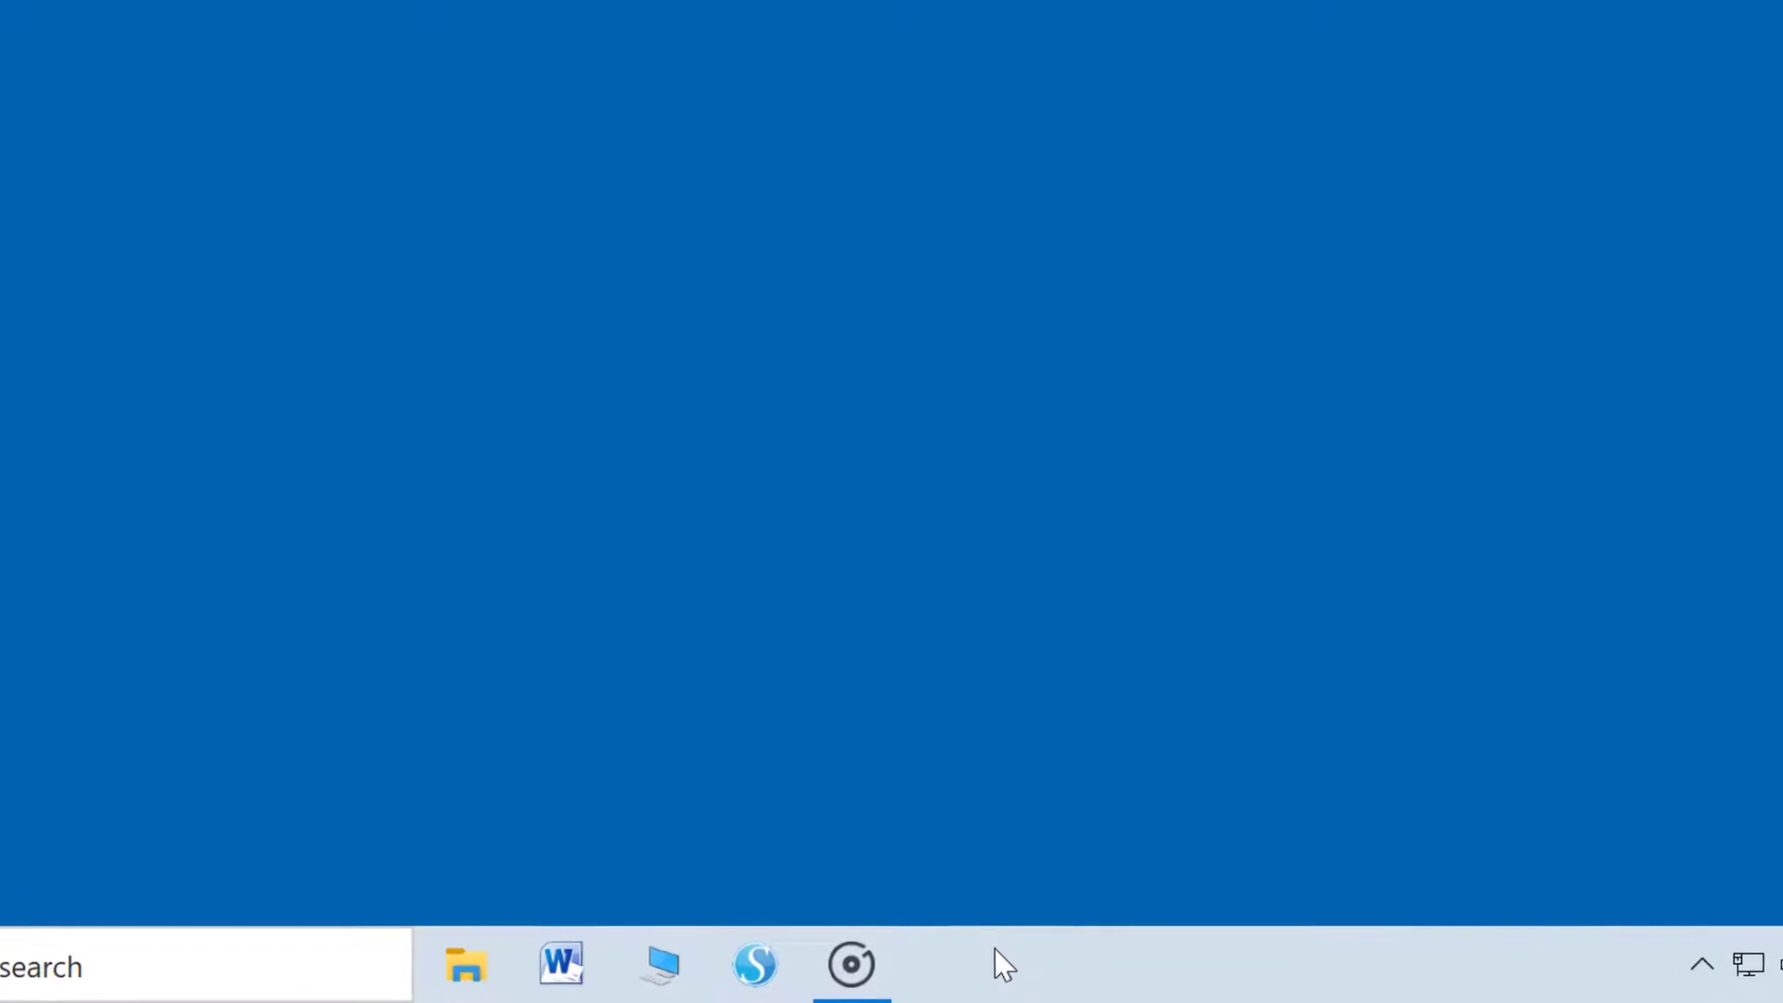
Reduce the taskbar search box to a search icon and try opening the search panel from it
{"action": "right_click", "coordinate": [969, 974]}
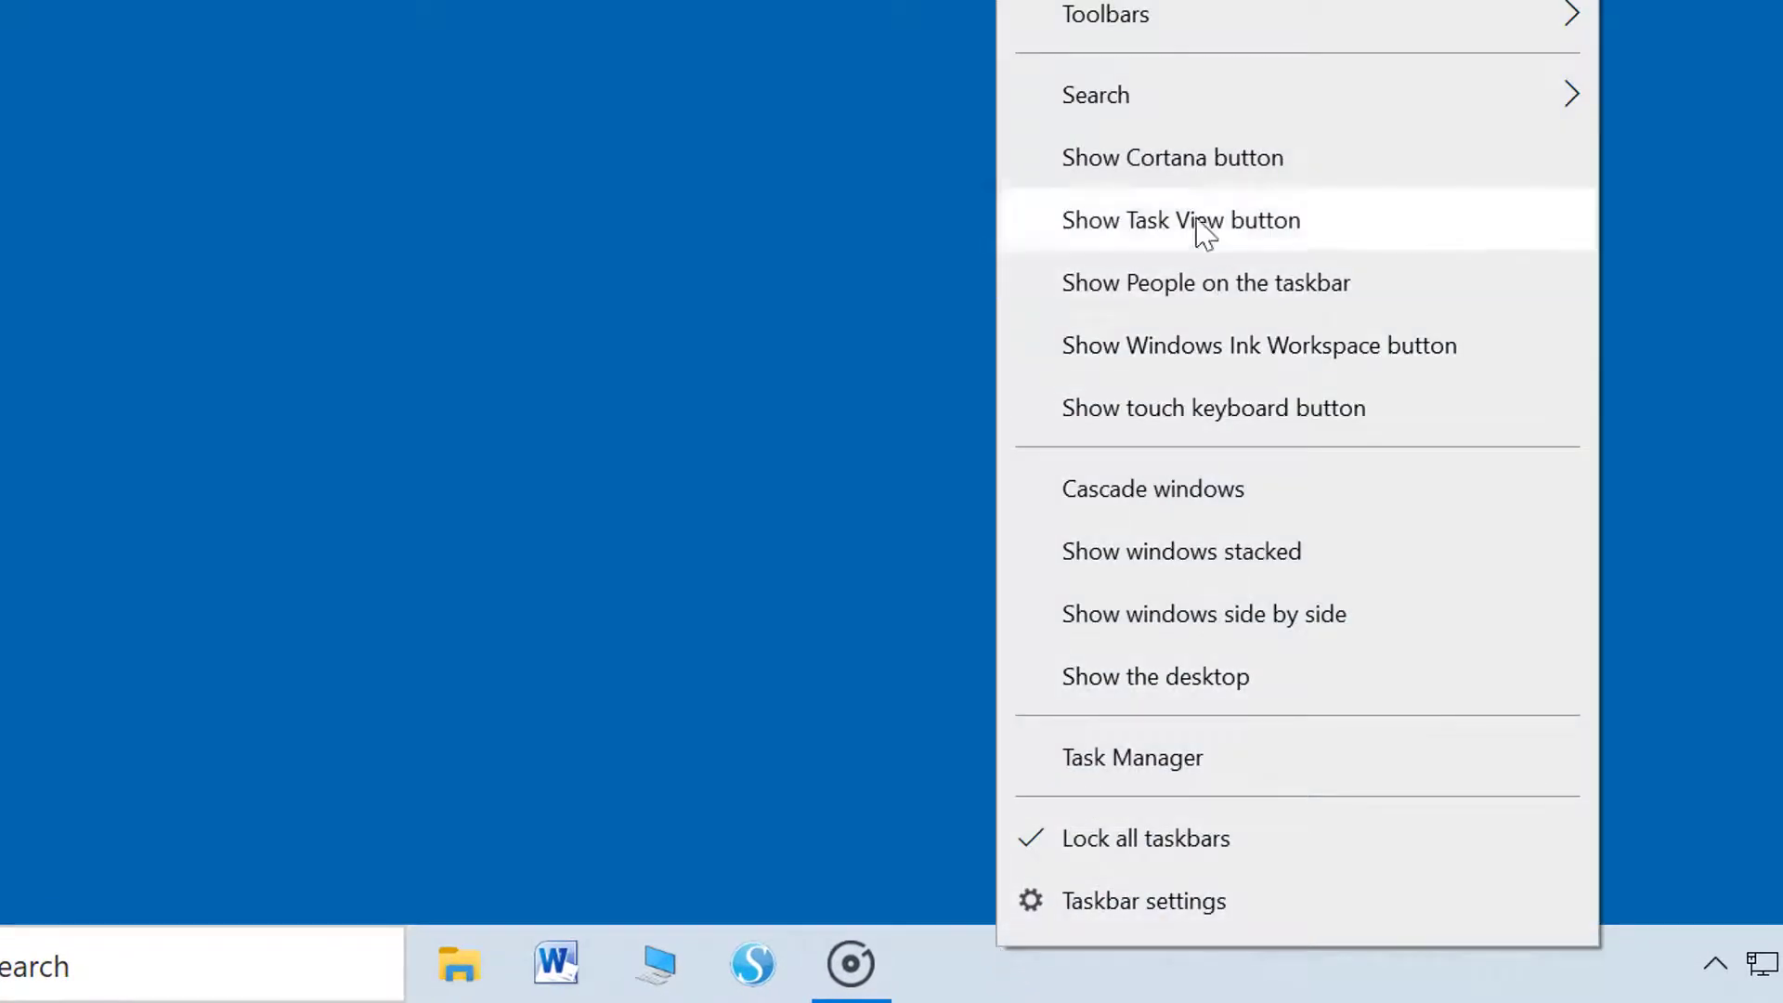
{"action": "mouse_move", "coordinate": [1188, 102]}
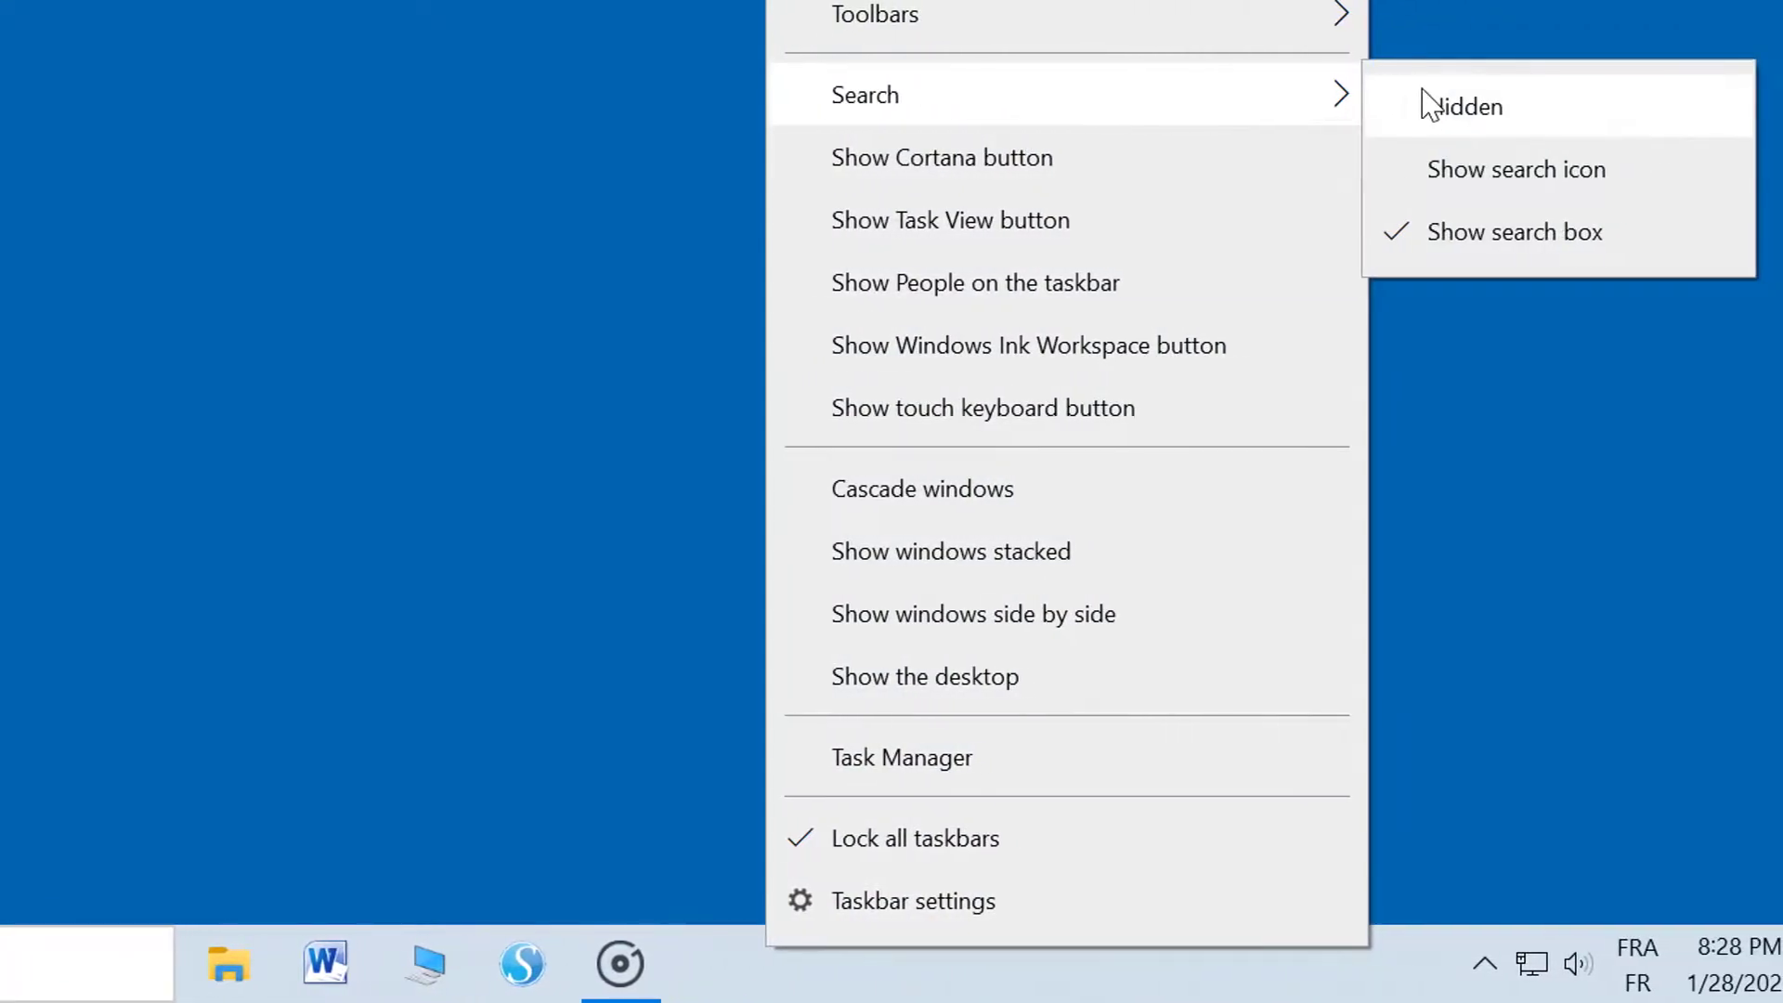
{"action": "left_click", "coordinate": [1428, 174]}
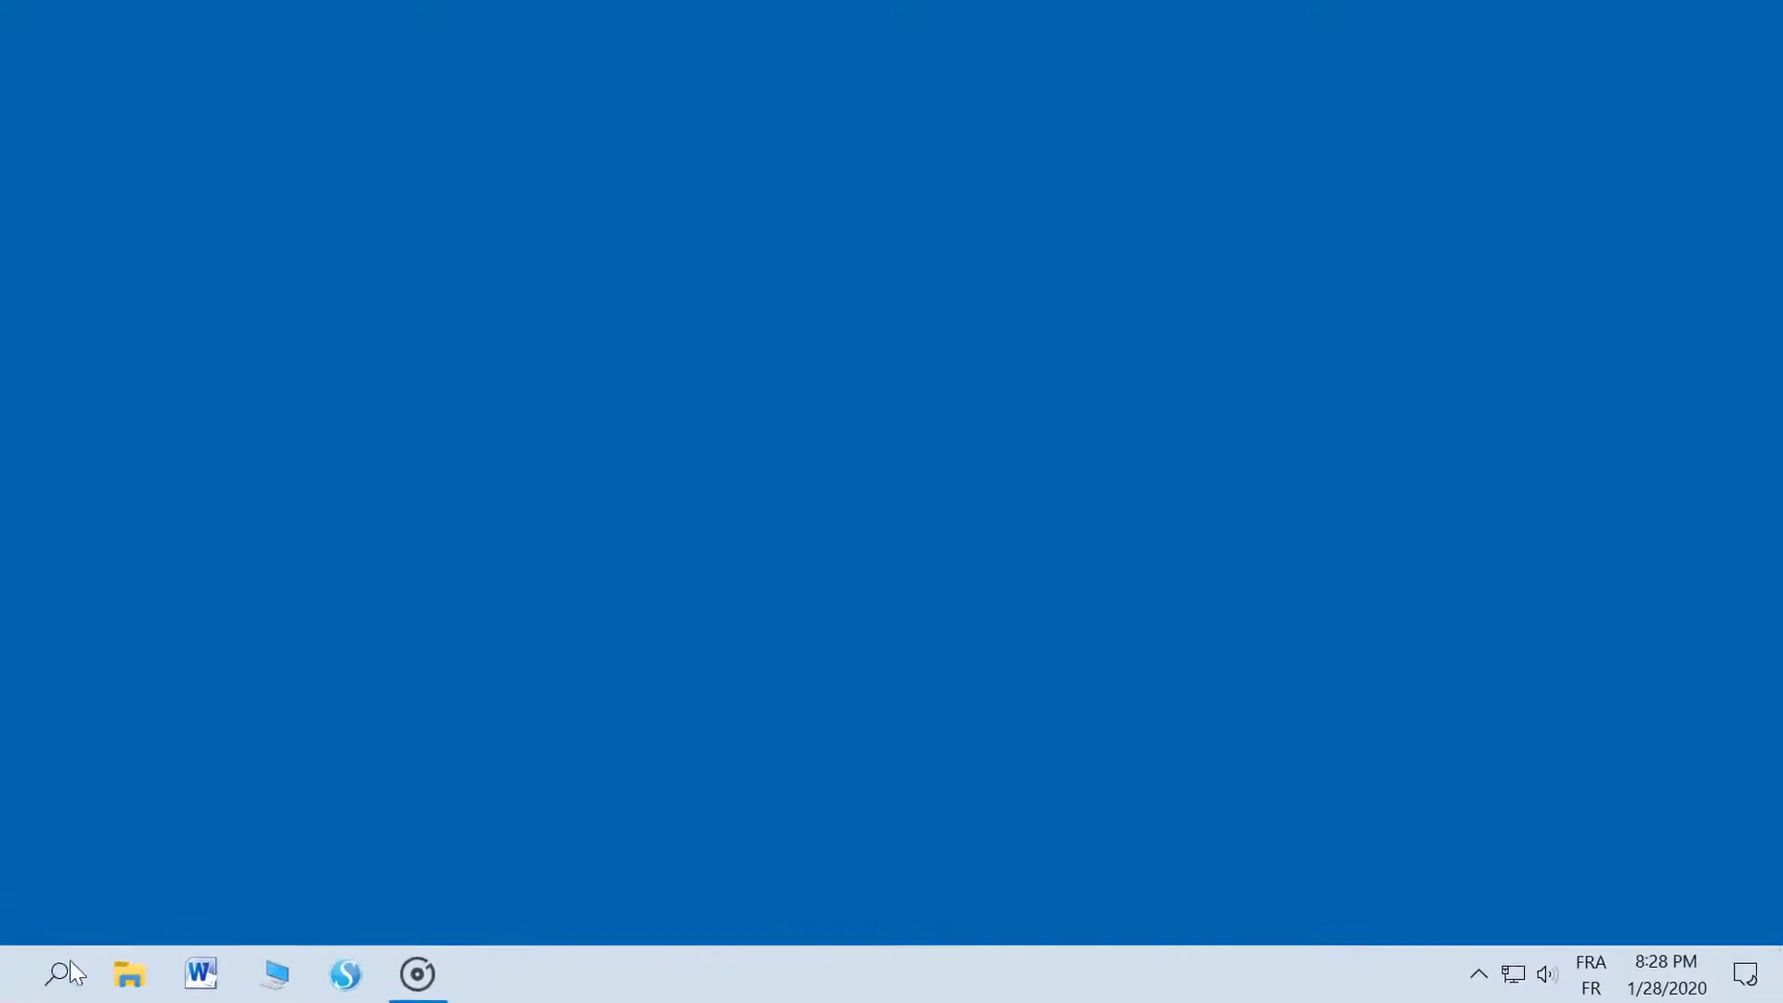
{"action": "left_click", "coordinate": [100, 975]}
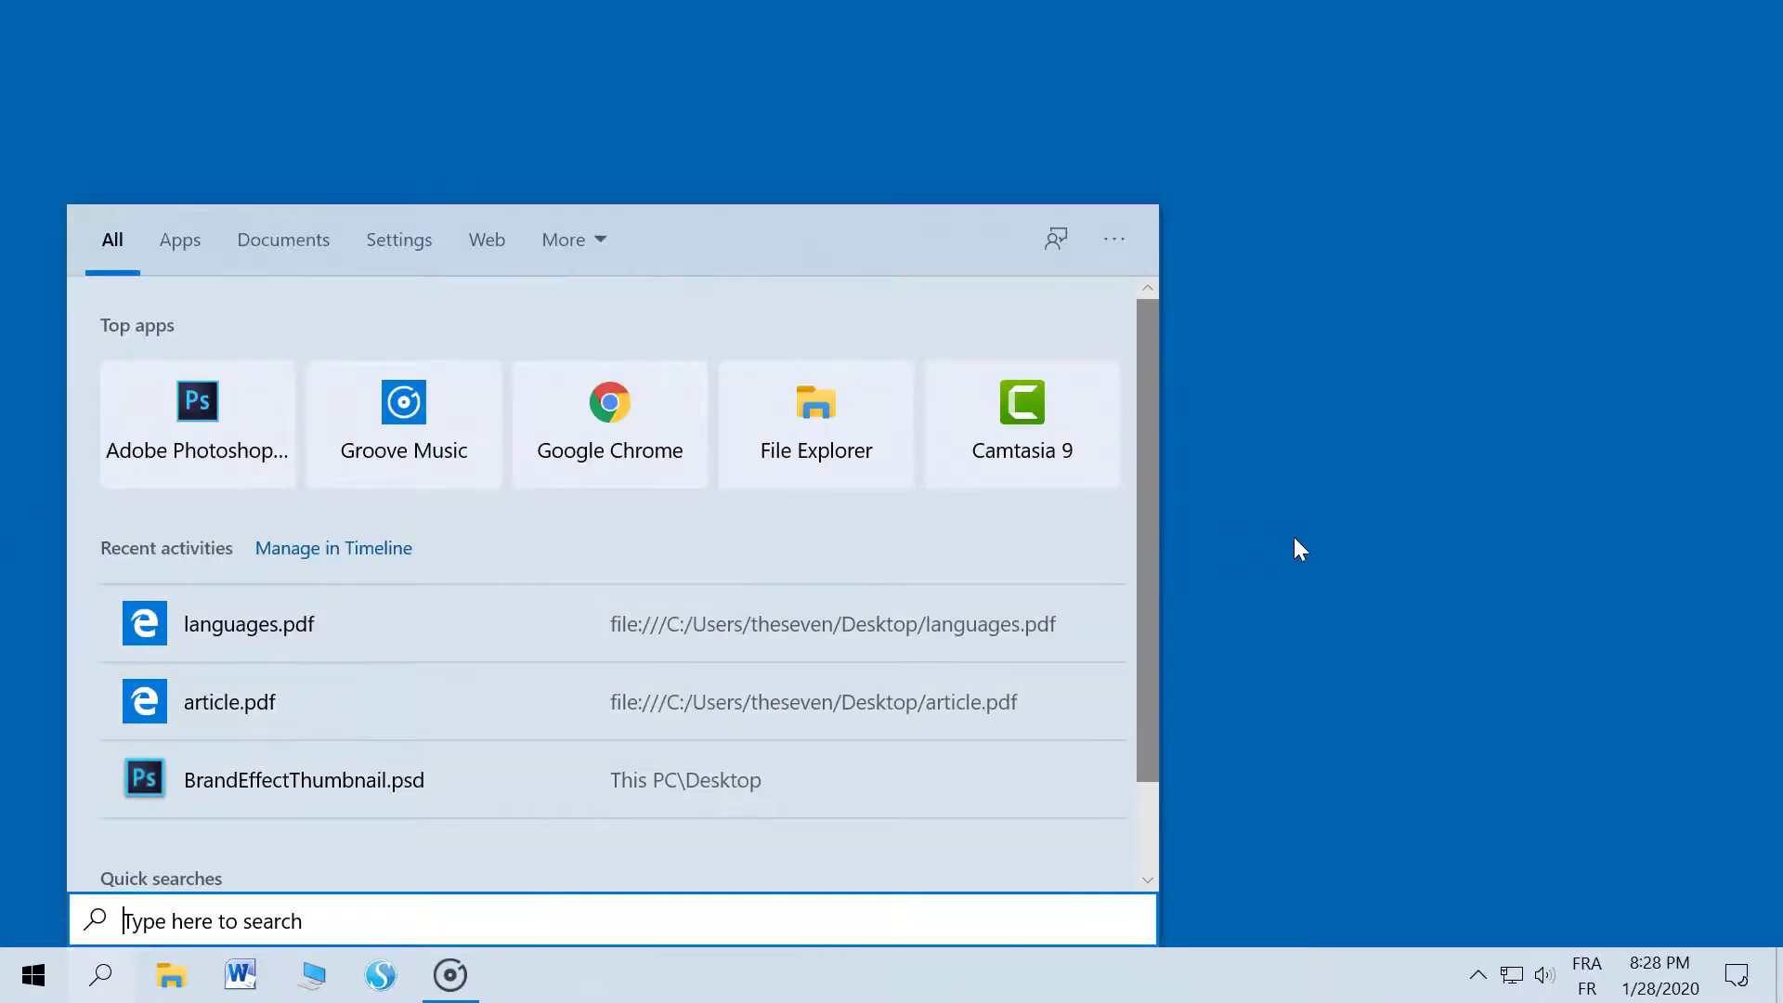
{"action": "left_click", "coordinate": [1355, 522]}
Set the taskbar search option to Hidden
{"action": "right_click", "coordinate": [617, 992]}
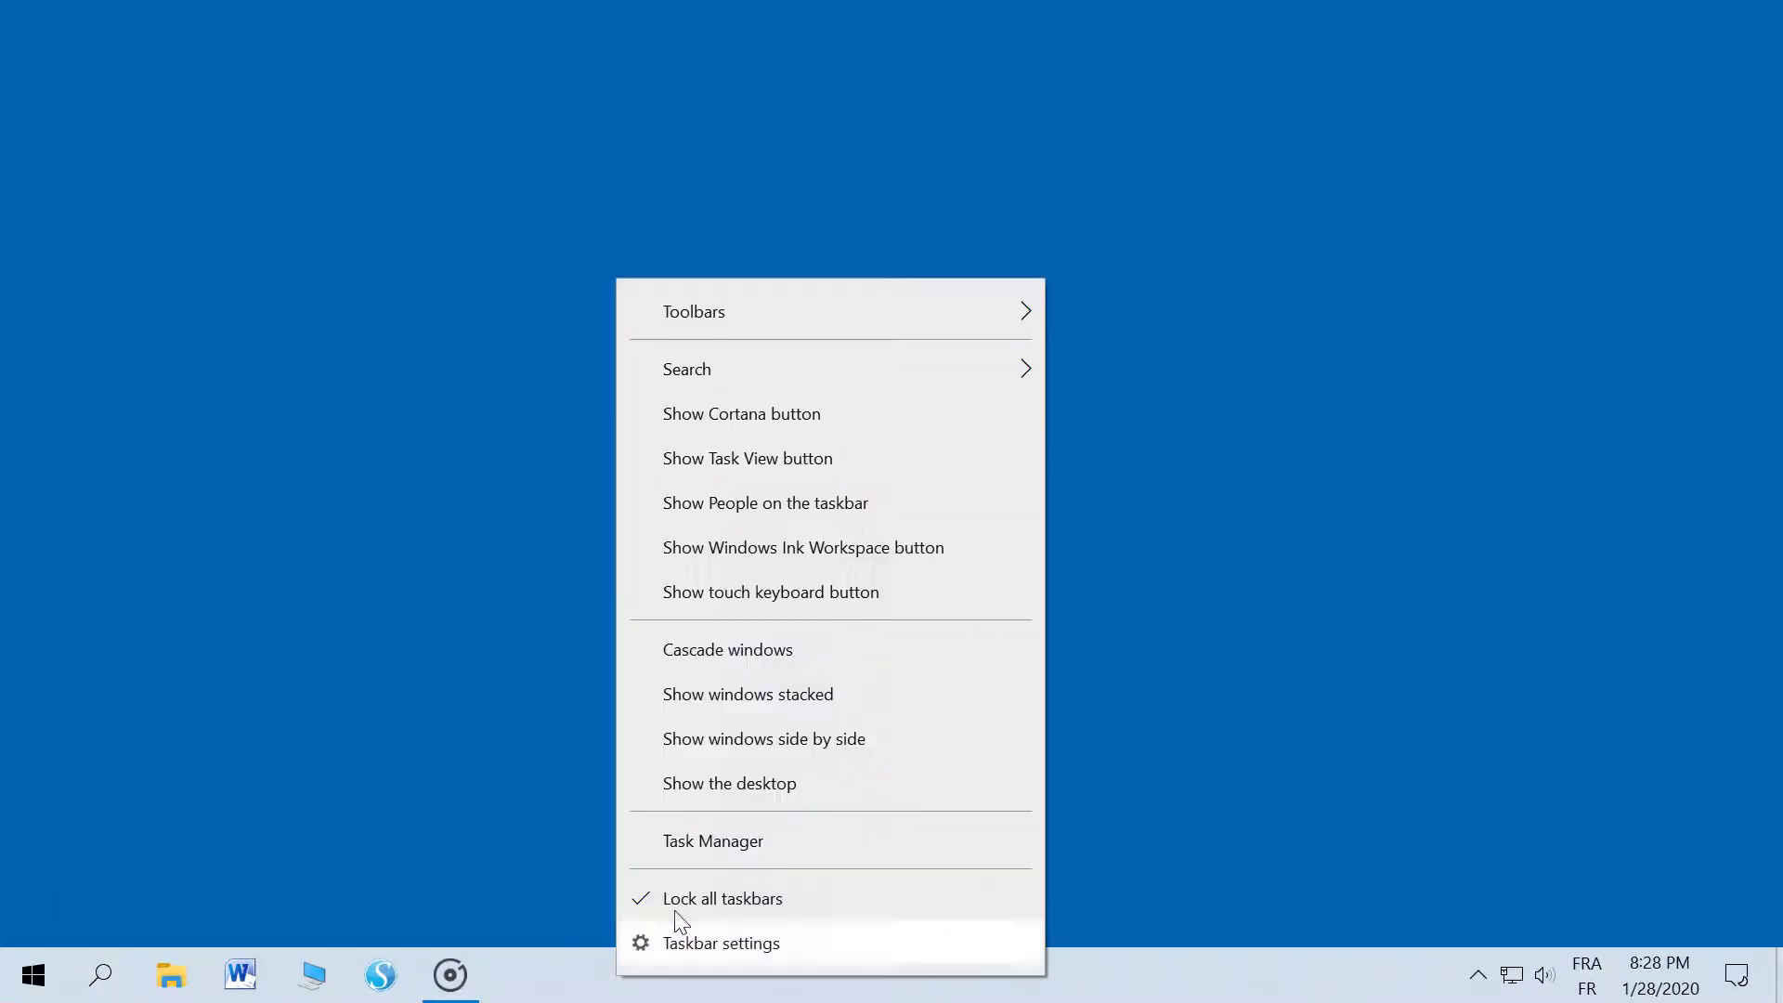
{"action": "mouse_move", "coordinate": [833, 380]}
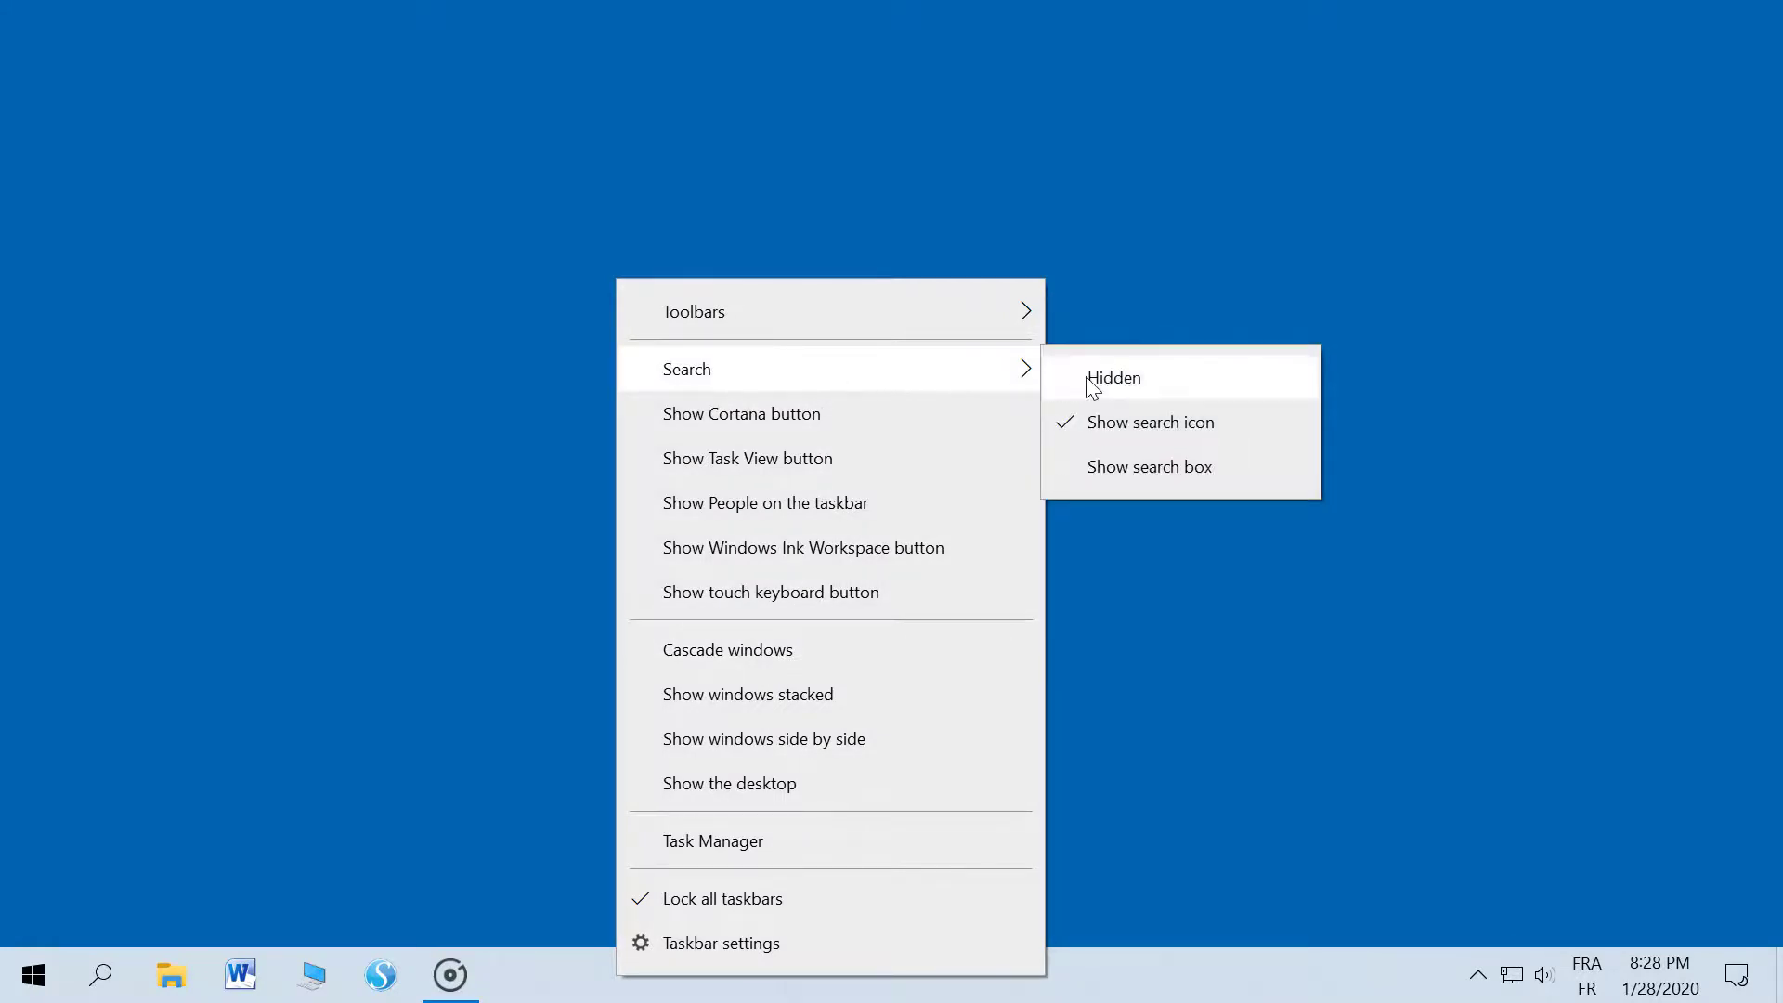
{"action": "left_click", "coordinate": [1118, 379]}
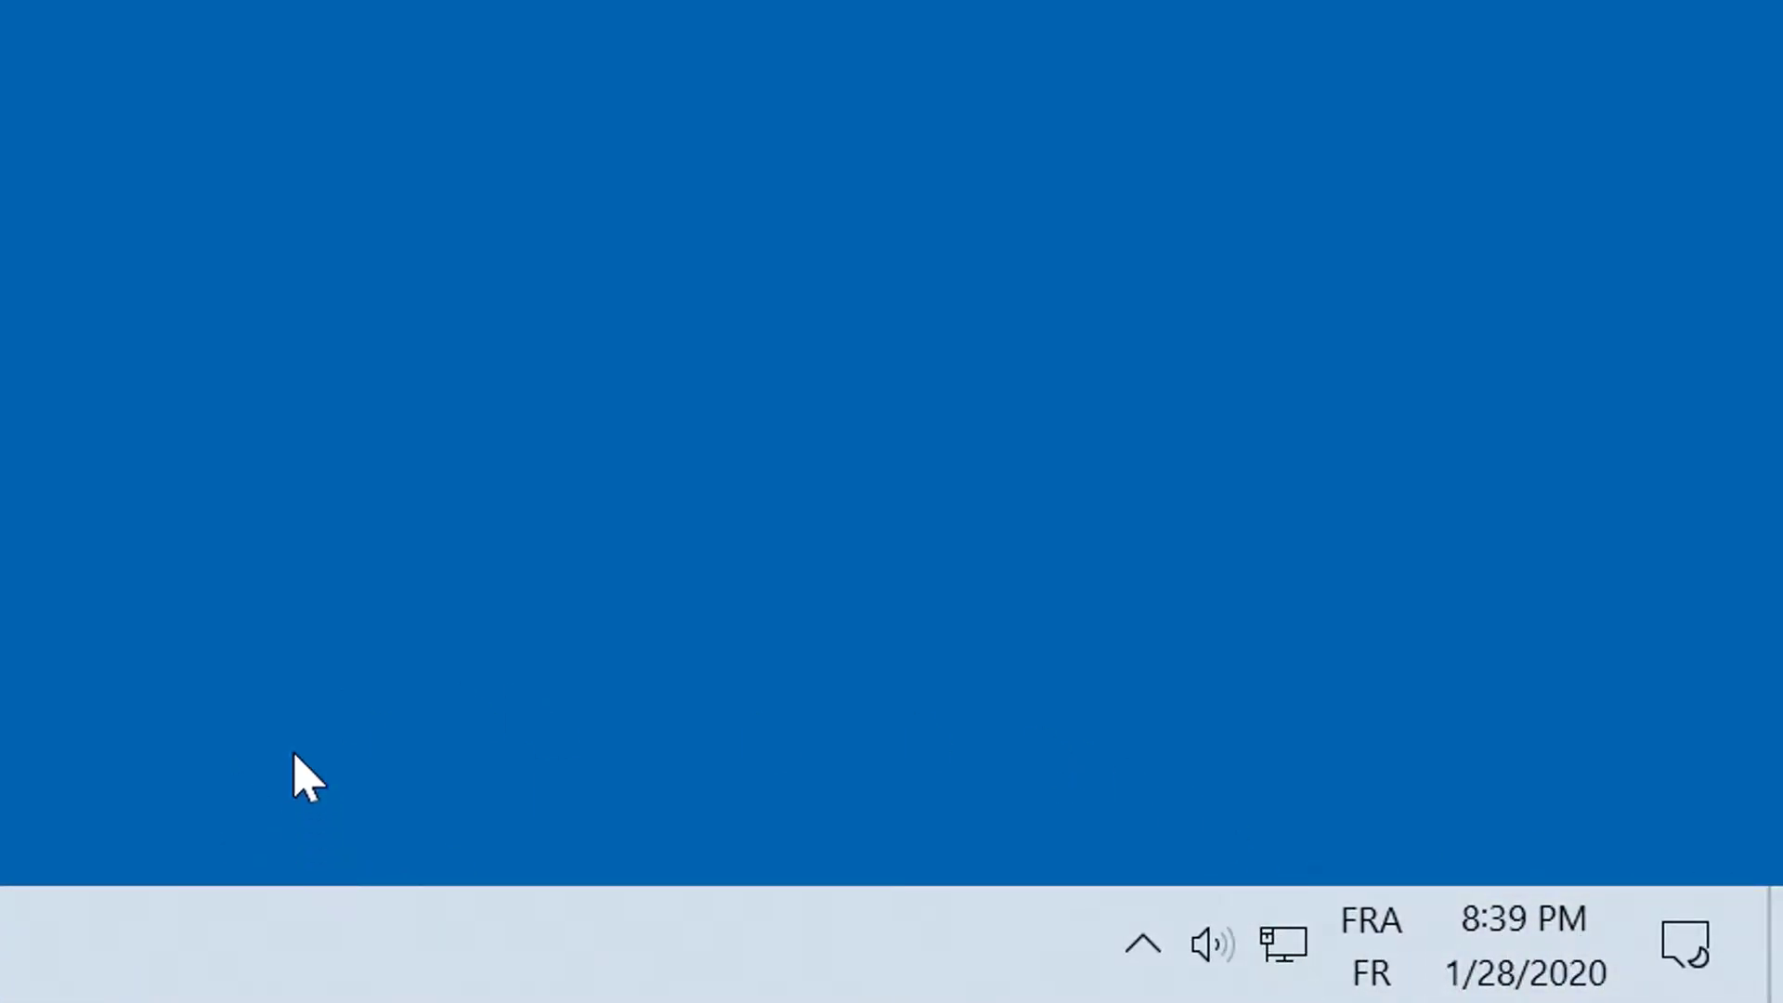
Open the taskbar settings and go to the page for selecting which icons appear on the taskbar
{"action": "right_click", "coordinate": [284, 970]}
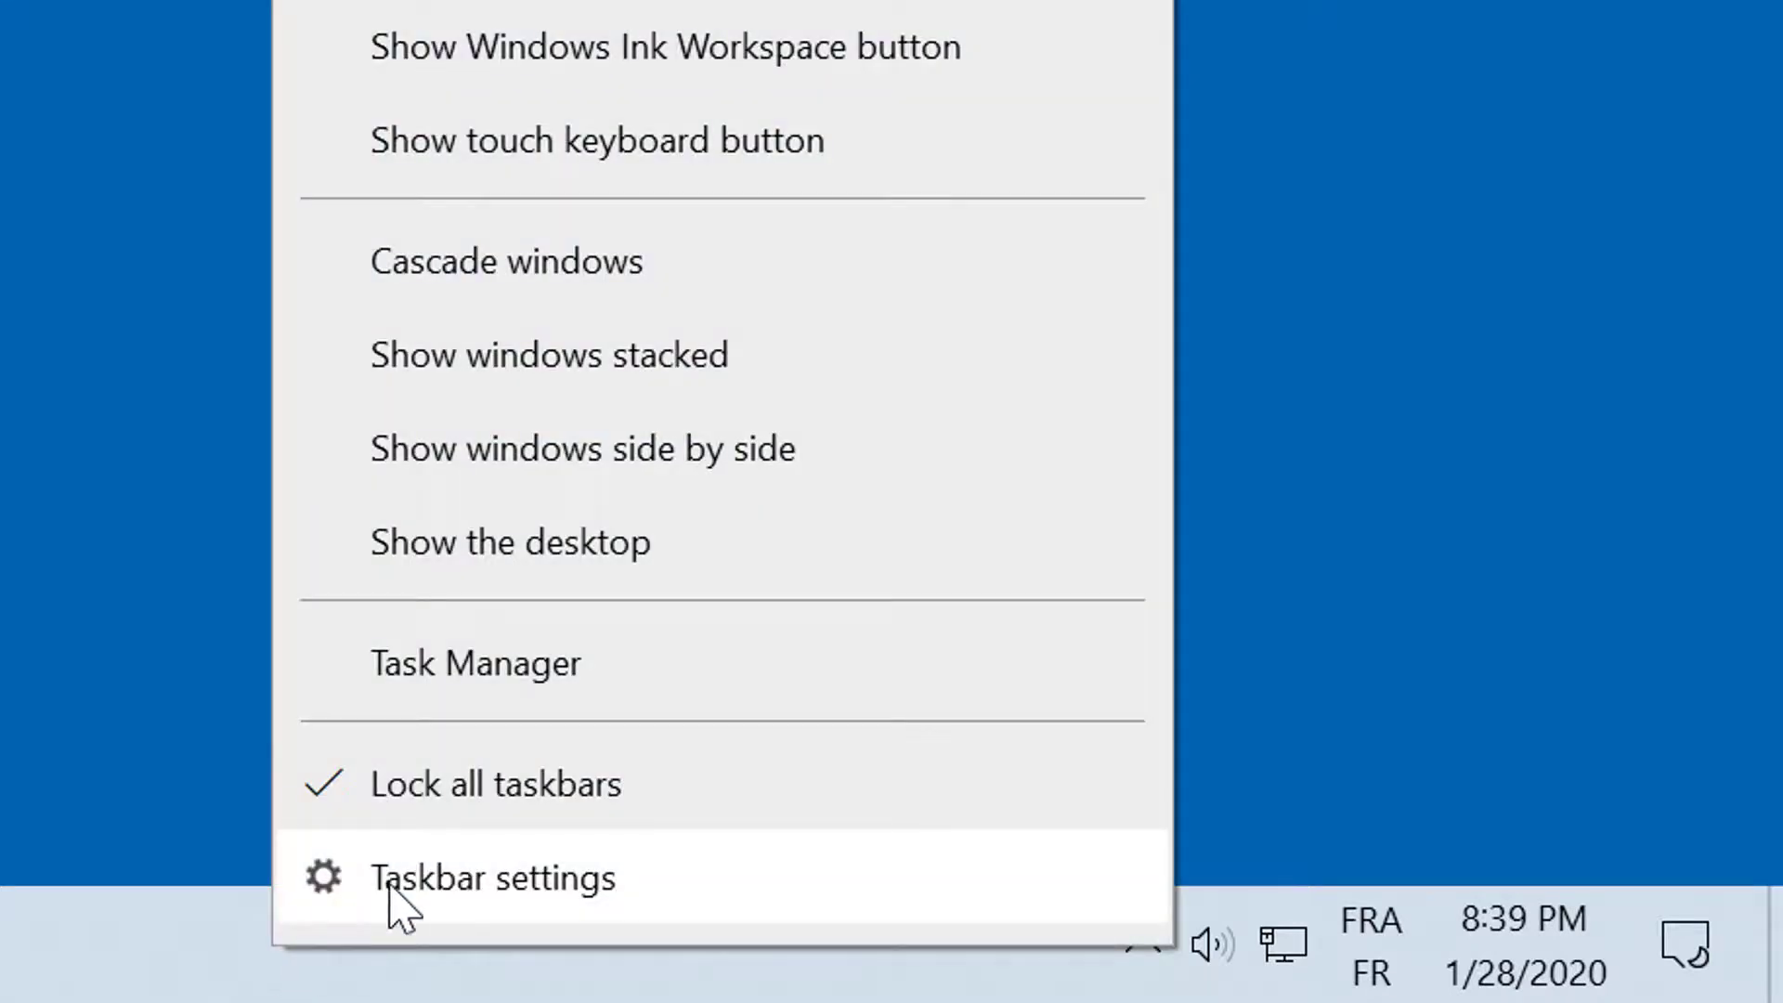
{"action": "left_click", "coordinate": [394, 908]}
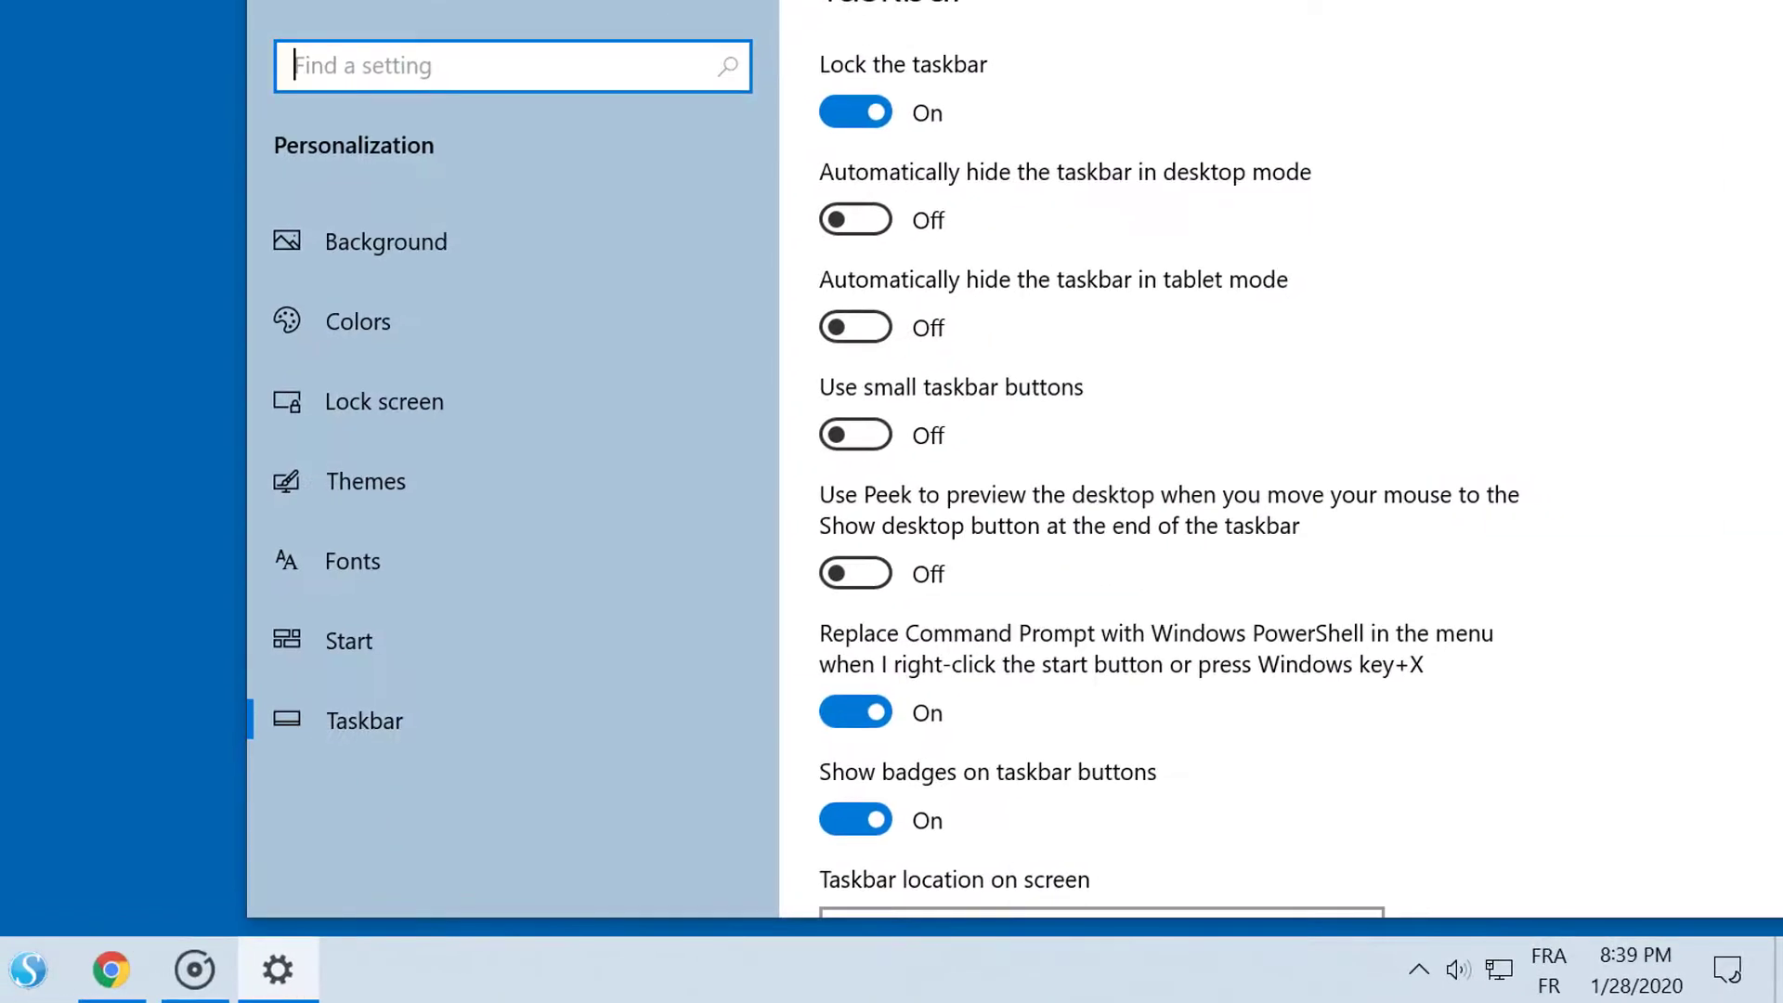
{"action": "scroll", "coordinate": [1214, 227], "scroll_direction": "down", "scroll_amount": 10}
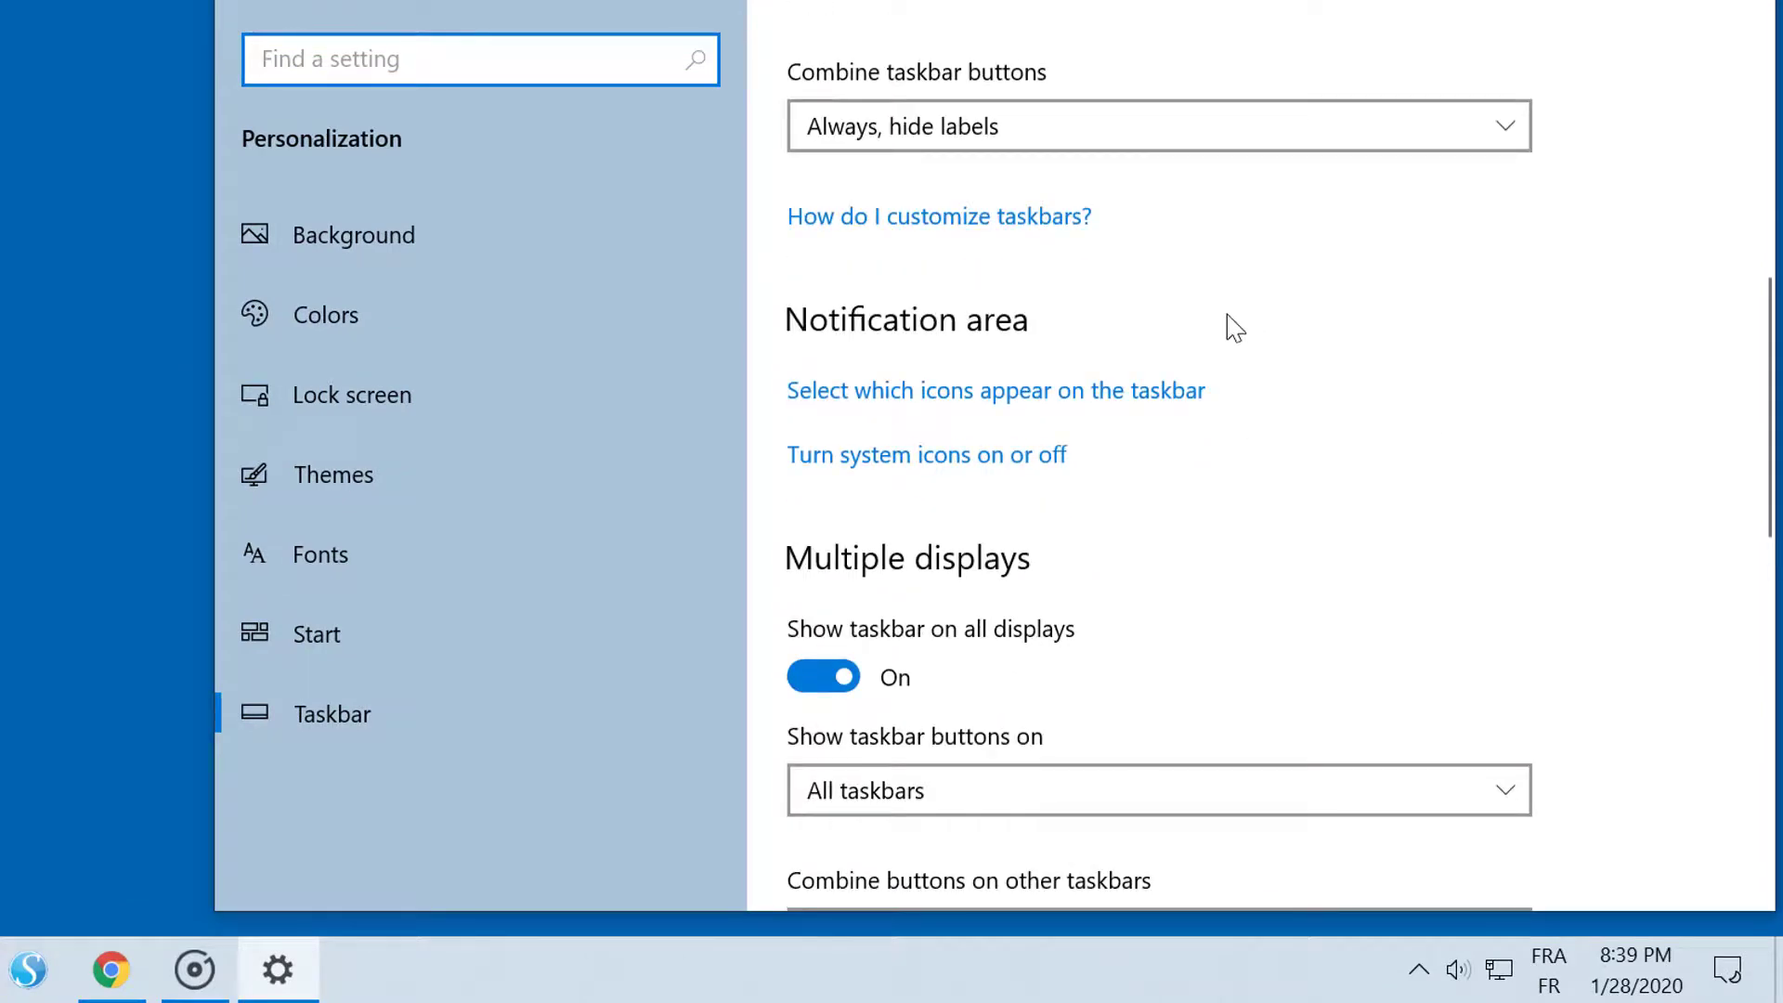
{"action": "left_click", "coordinate": [937, 394]}
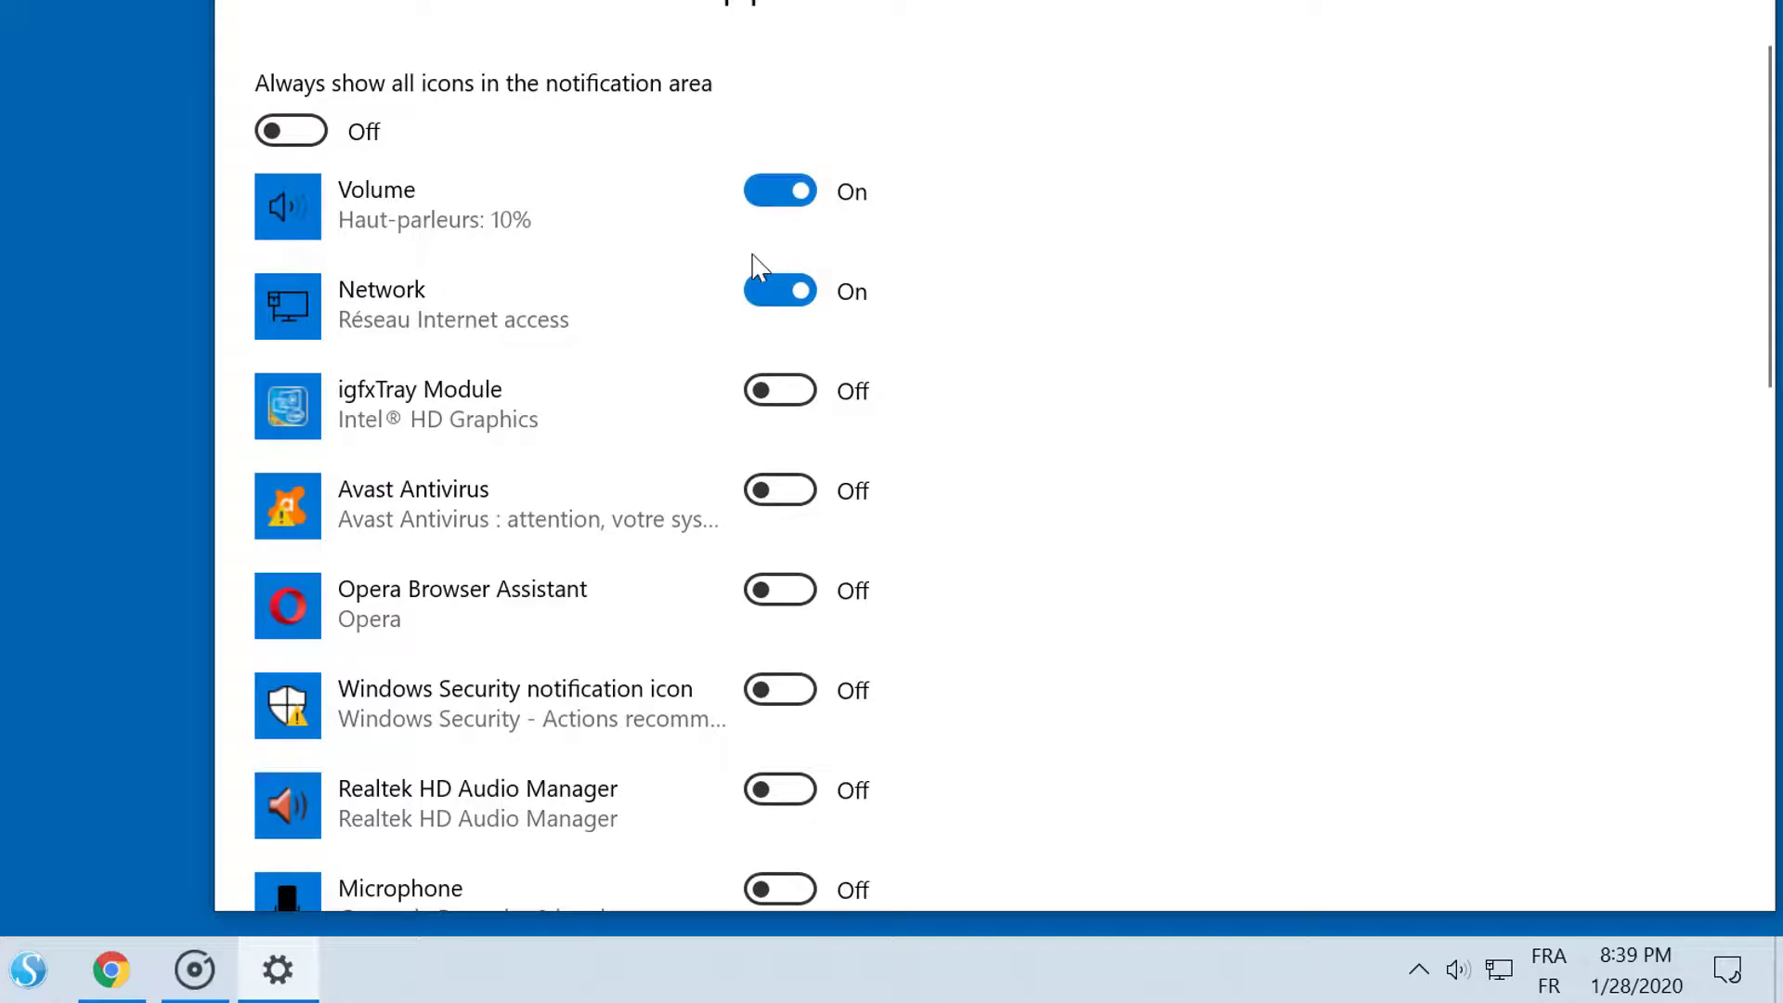
Switch the Volume and Network notification area icons off and back on, and look through the rest of the icon list
{"action": "left_click", "coordinate": [774, 197]}
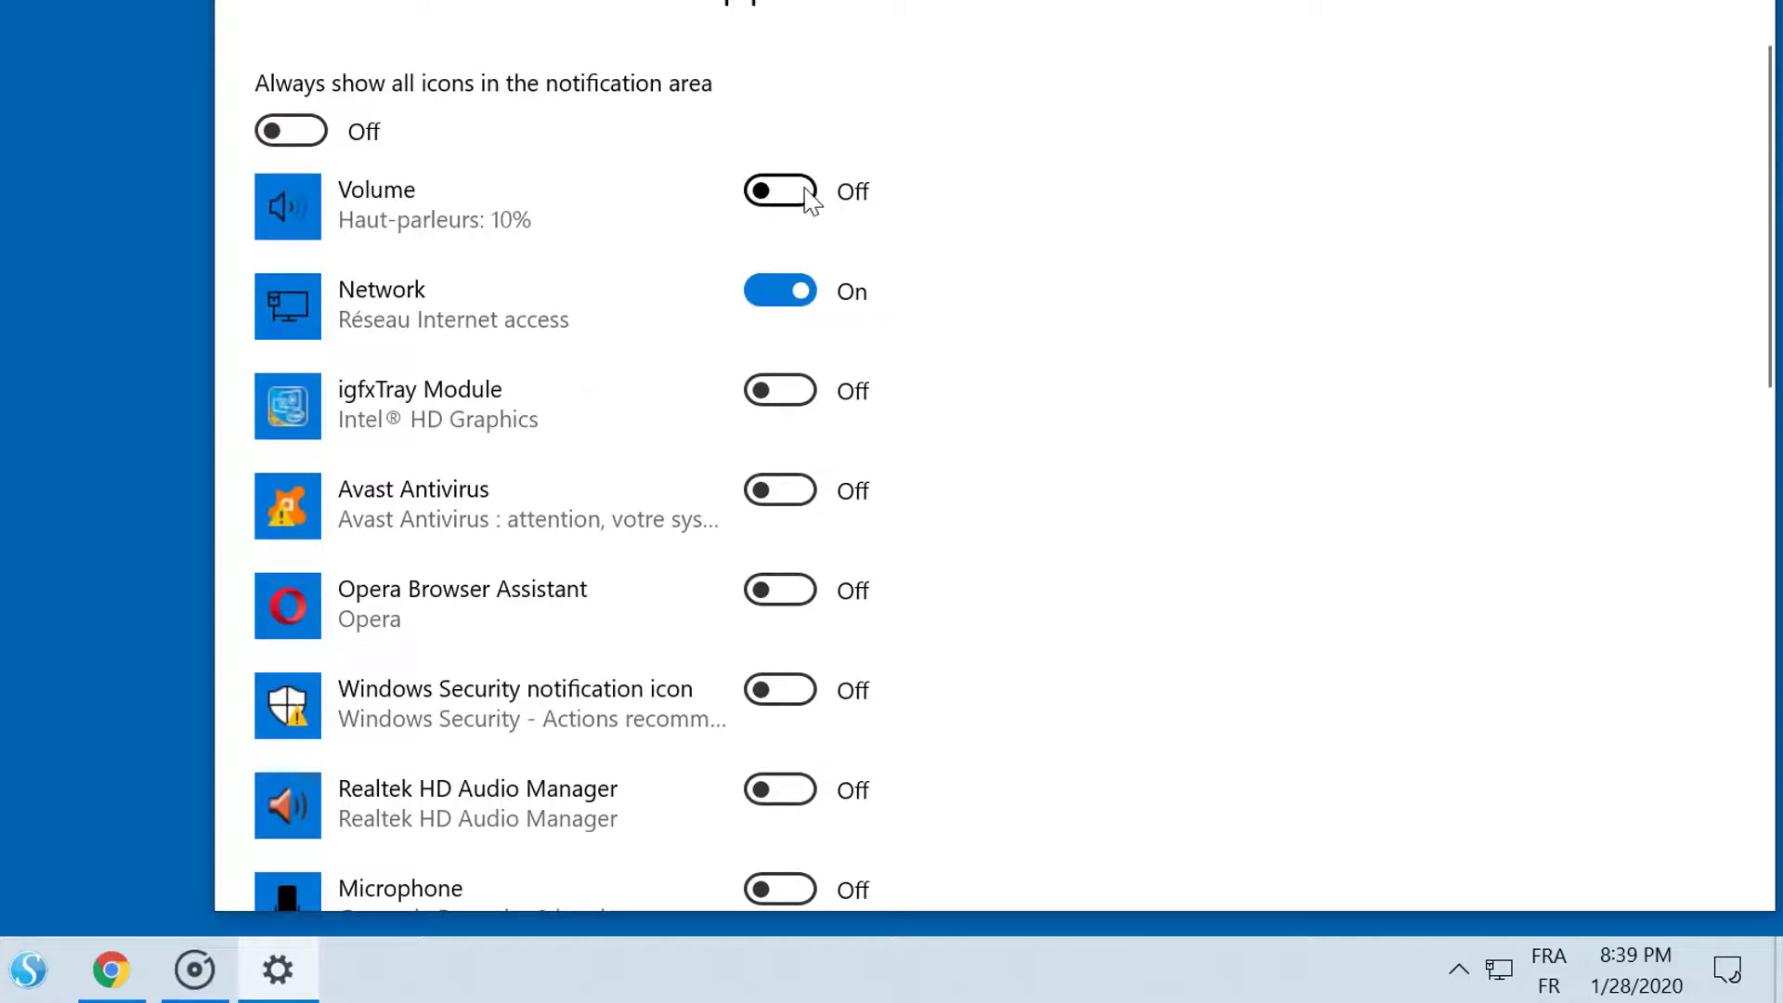
{"action": "left_click", "coordinate": [795, 190]}
{"action": "scroll", "coordinate": [807, 314], "scroll_direction": "down", "scroll_amount": 3}
{"action": "scroll", "coordinate": [801, 316], "scroll_direction": "up", "scroll_amount": 1}
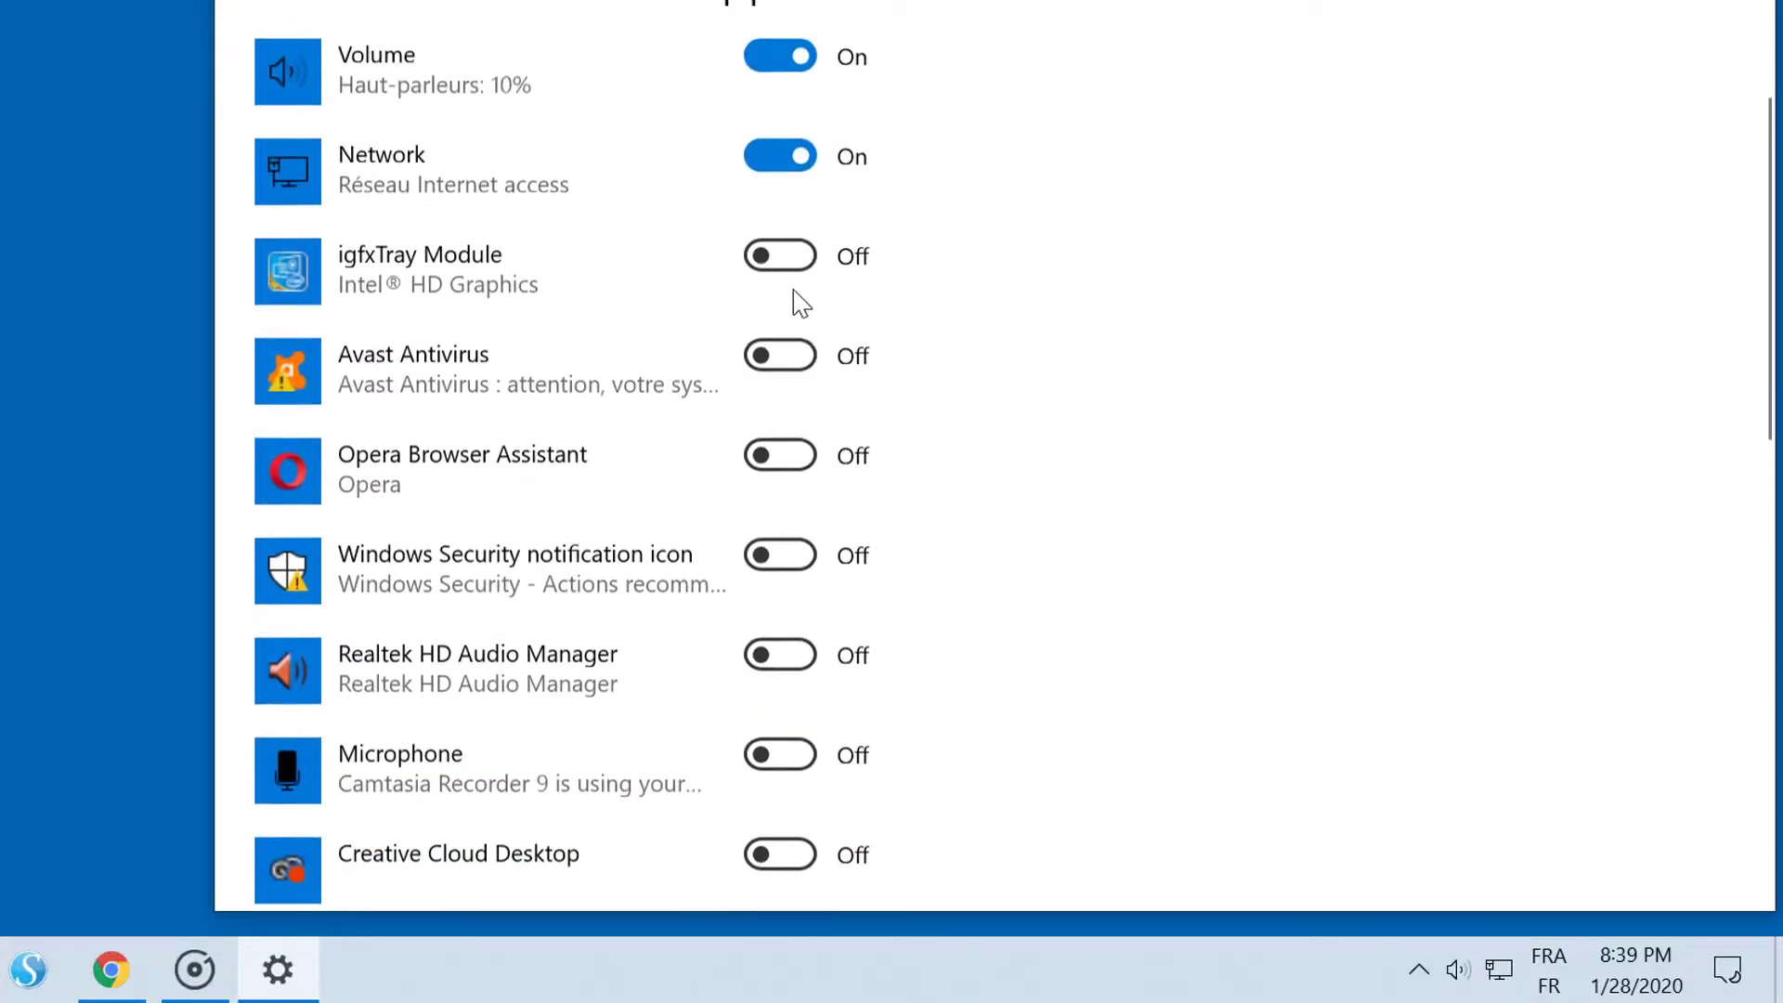
{"action": "left_click", "coordinate": [801, 159]}
{"action": "left_click", "coordinate": [802, 157]}
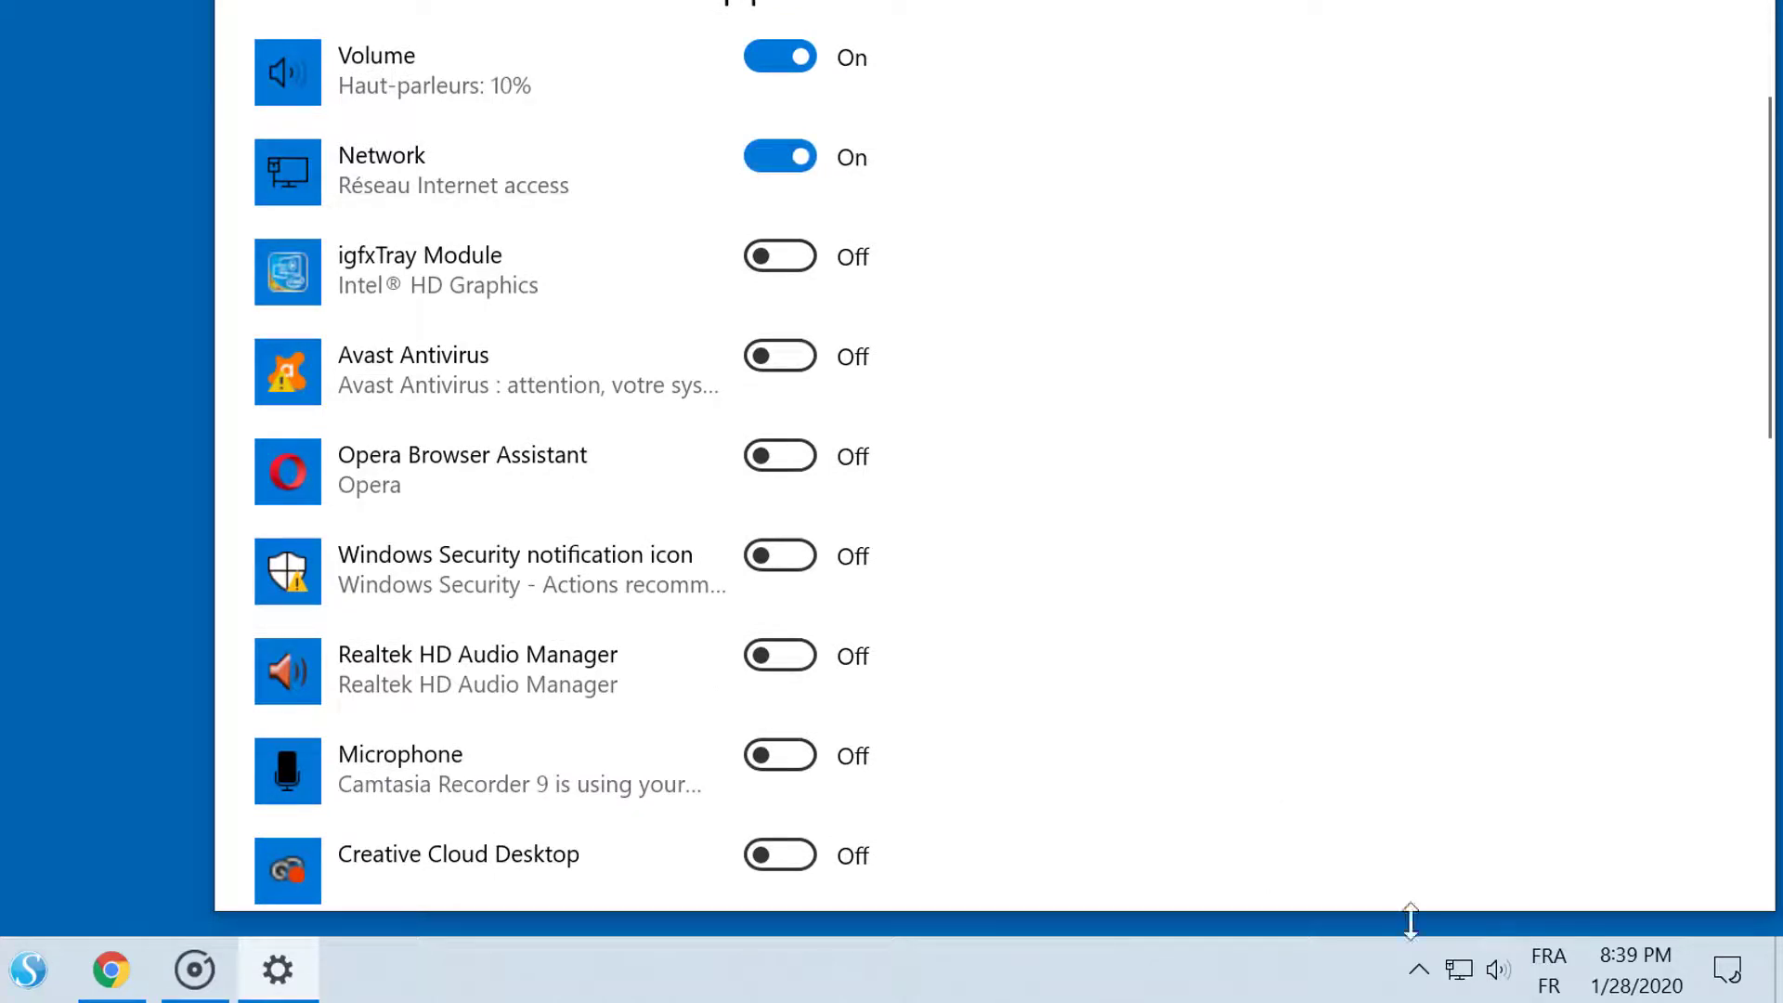
{"action": "left_click", "coordinate": [814, 158]}
{"action": "left_click", "coordinate": [814, 158]}
{"action": "scroll", "coordinate": [965, 525], "scroll_direction": "down", "scroll_amount": 7}
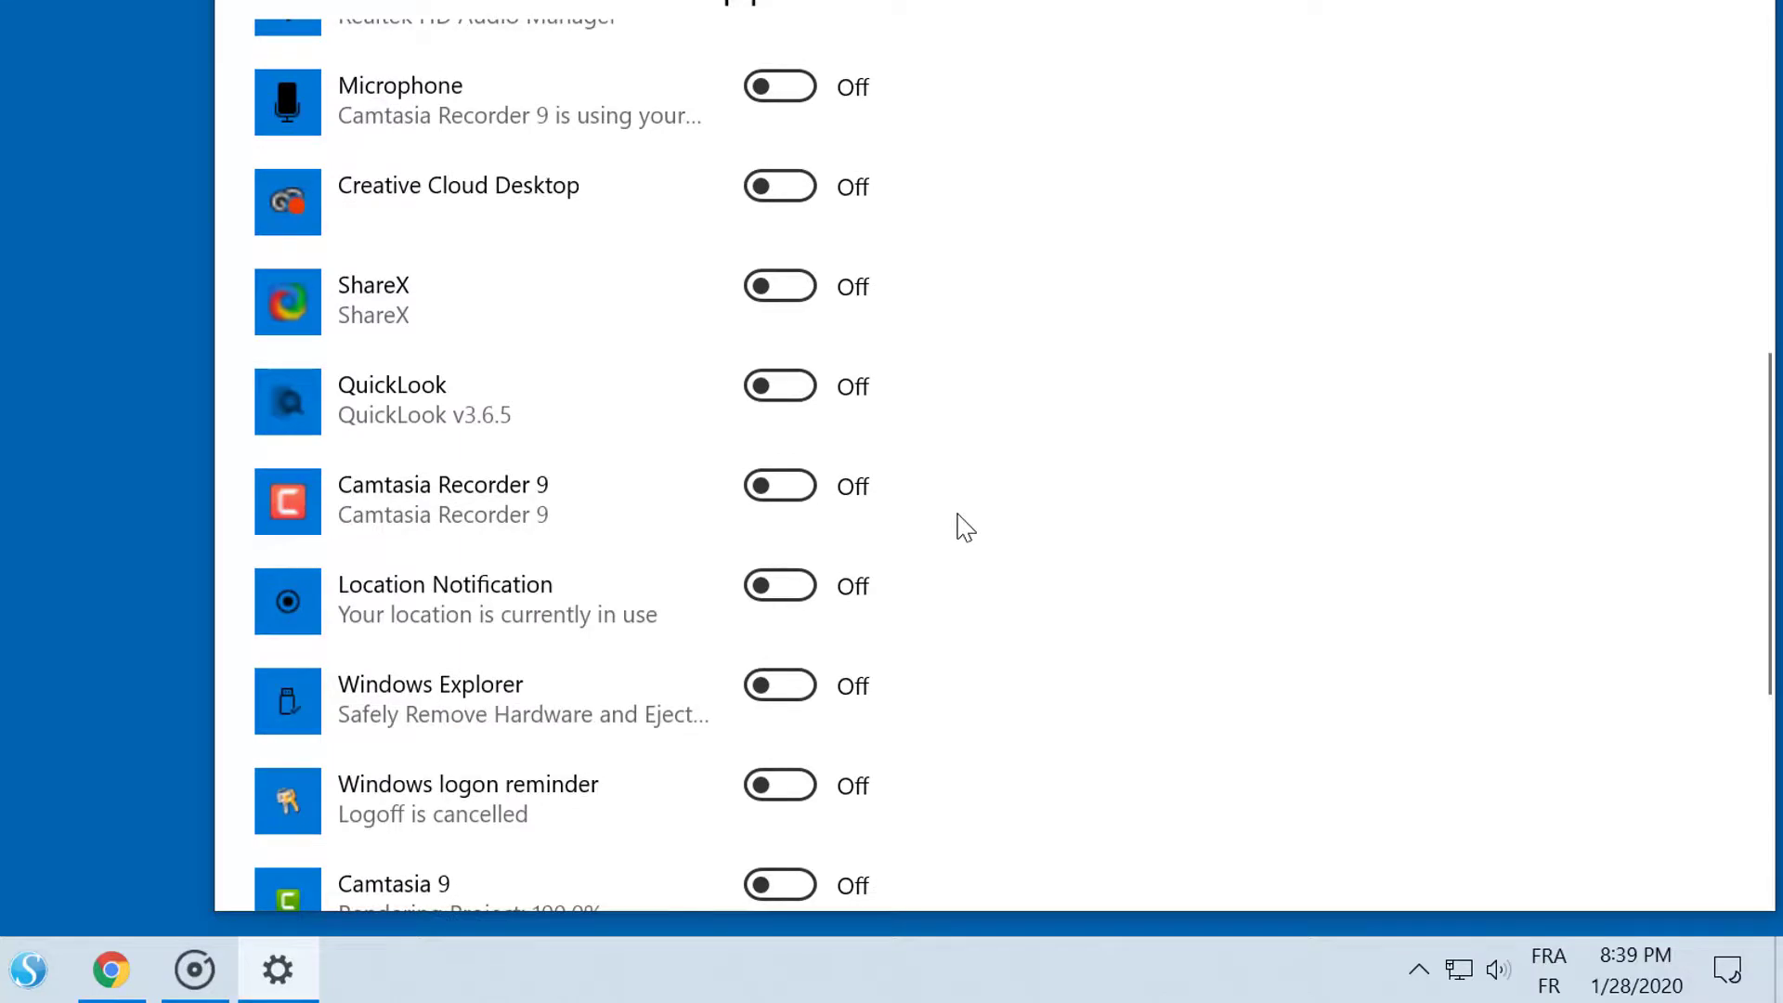
{"action": "scroll", "coordinate": [966, 524], "scroll_direction": "down", "scroll_amount": 5}
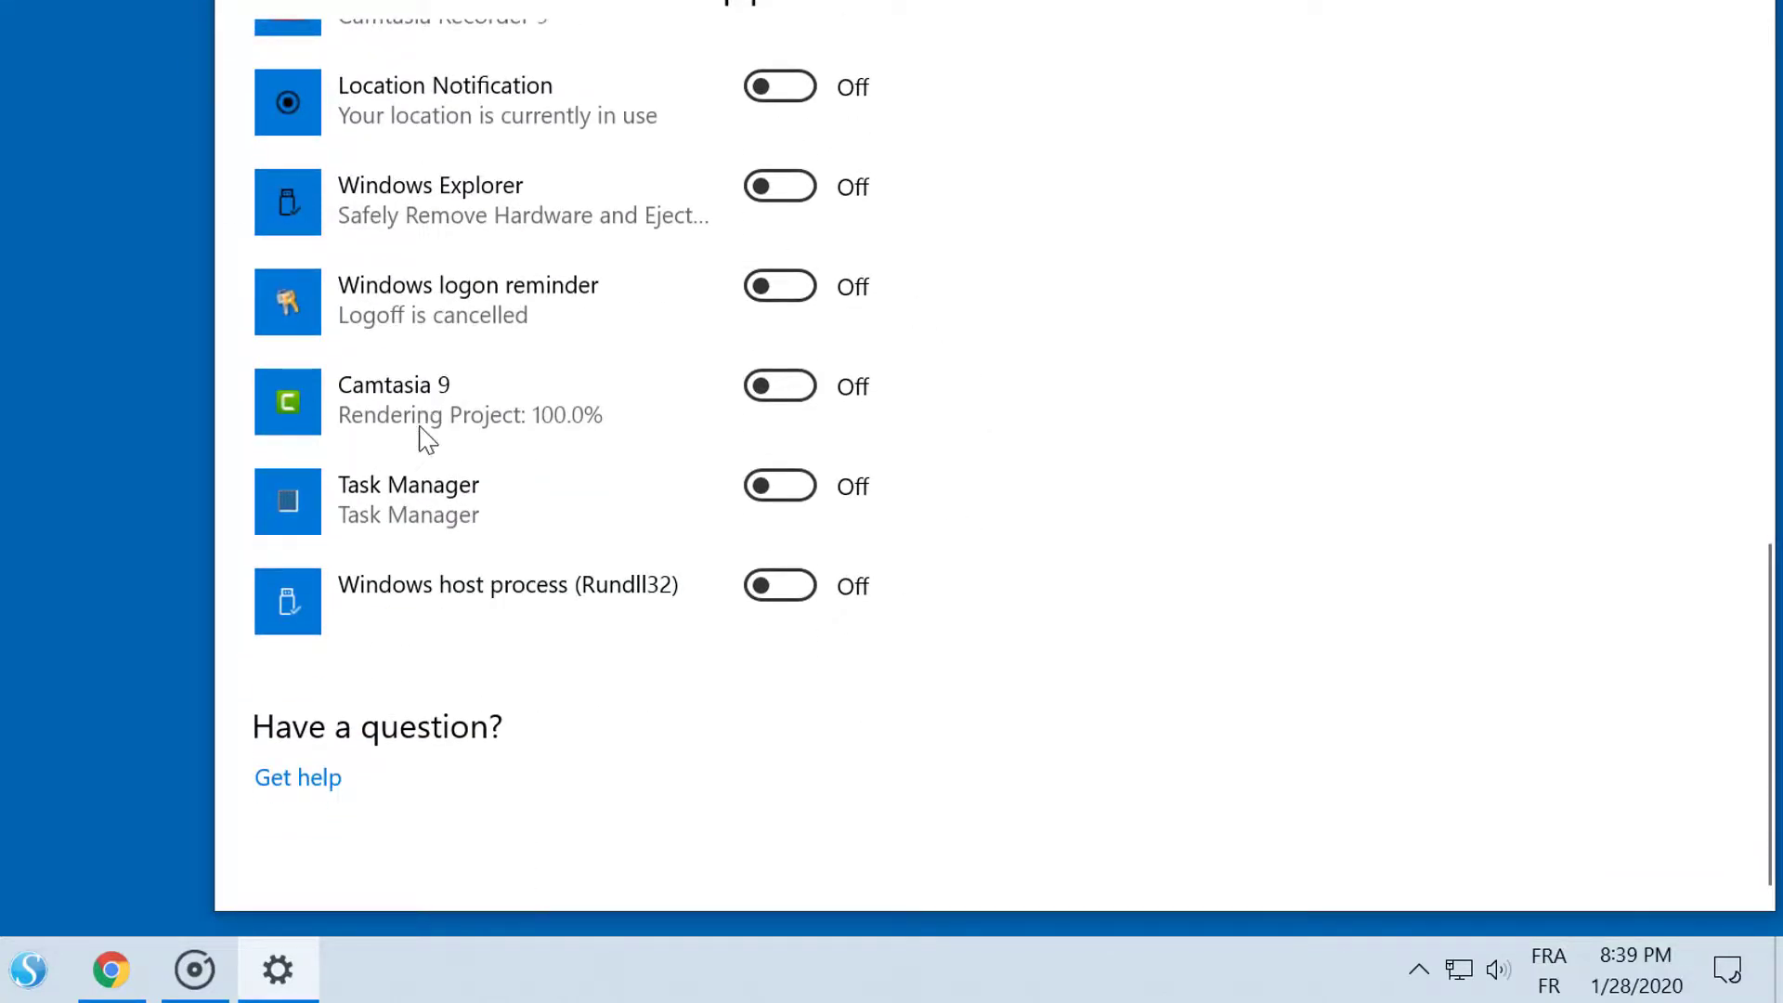
Return to the taskbar settings and open the page for turning system icons on or off
{"action": "scroll", "coordinate": [426, 437], "scroll_direction": "up", "scroll_amount": 15}
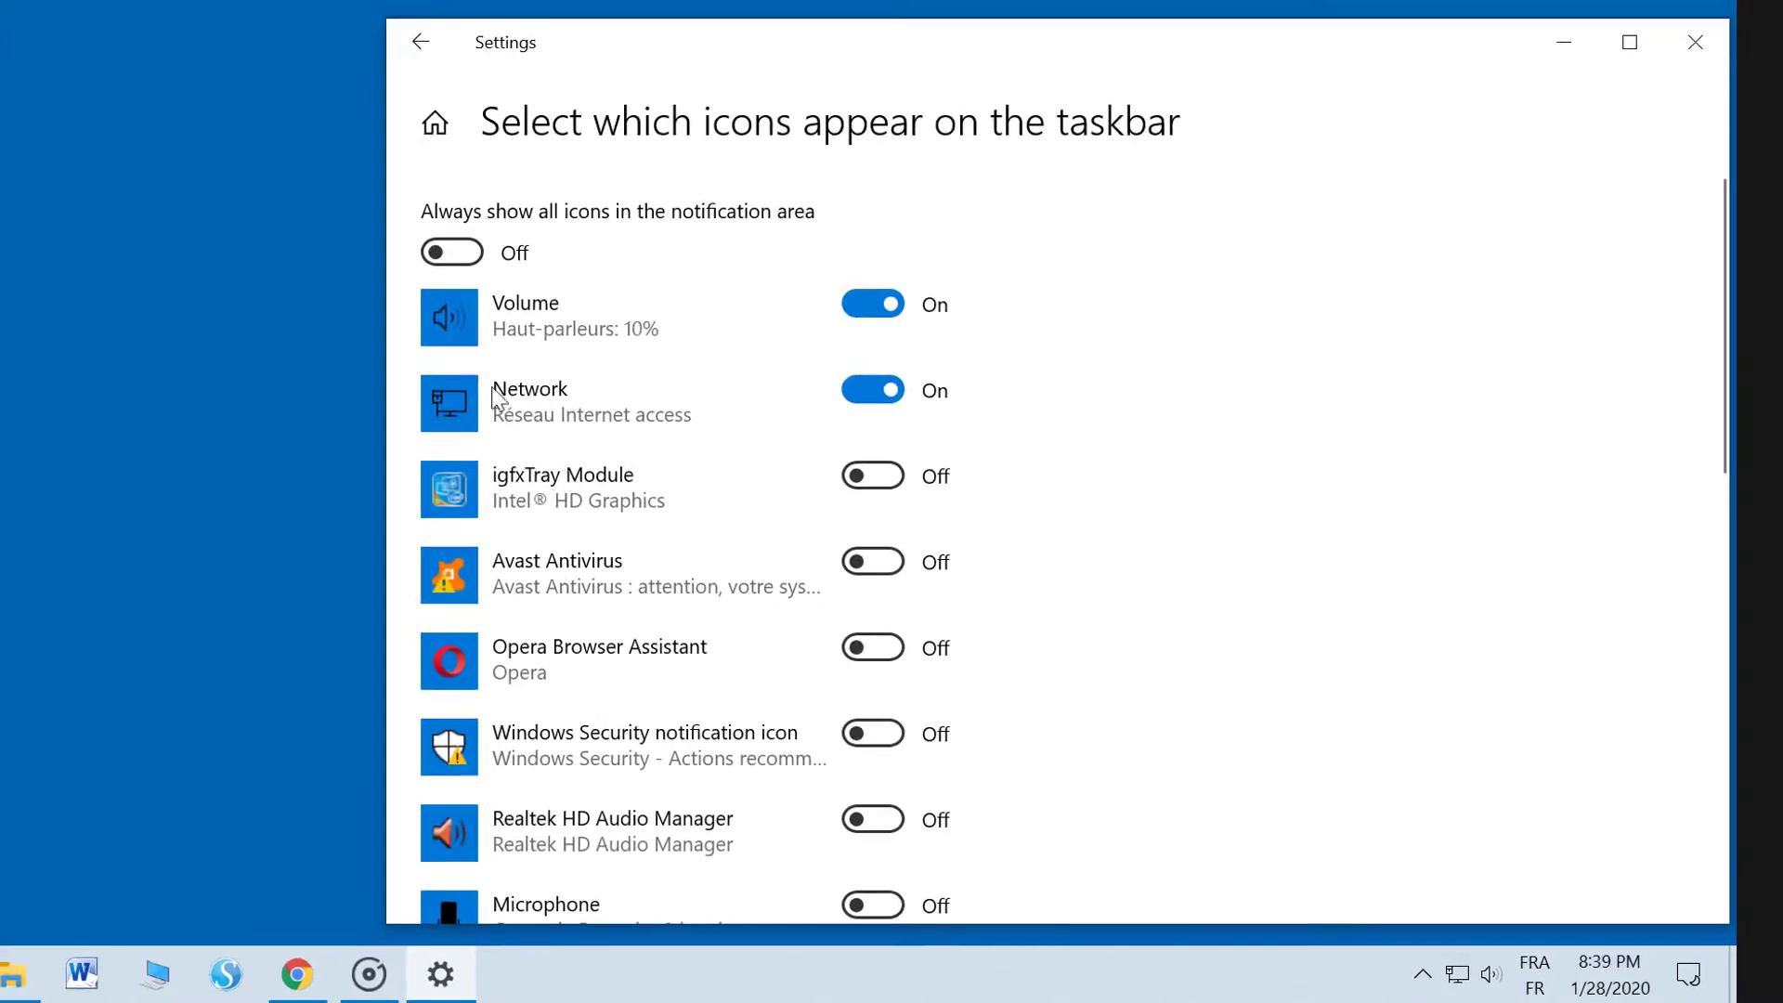
{"action": "left_click", "coordinate": [424, 50]}
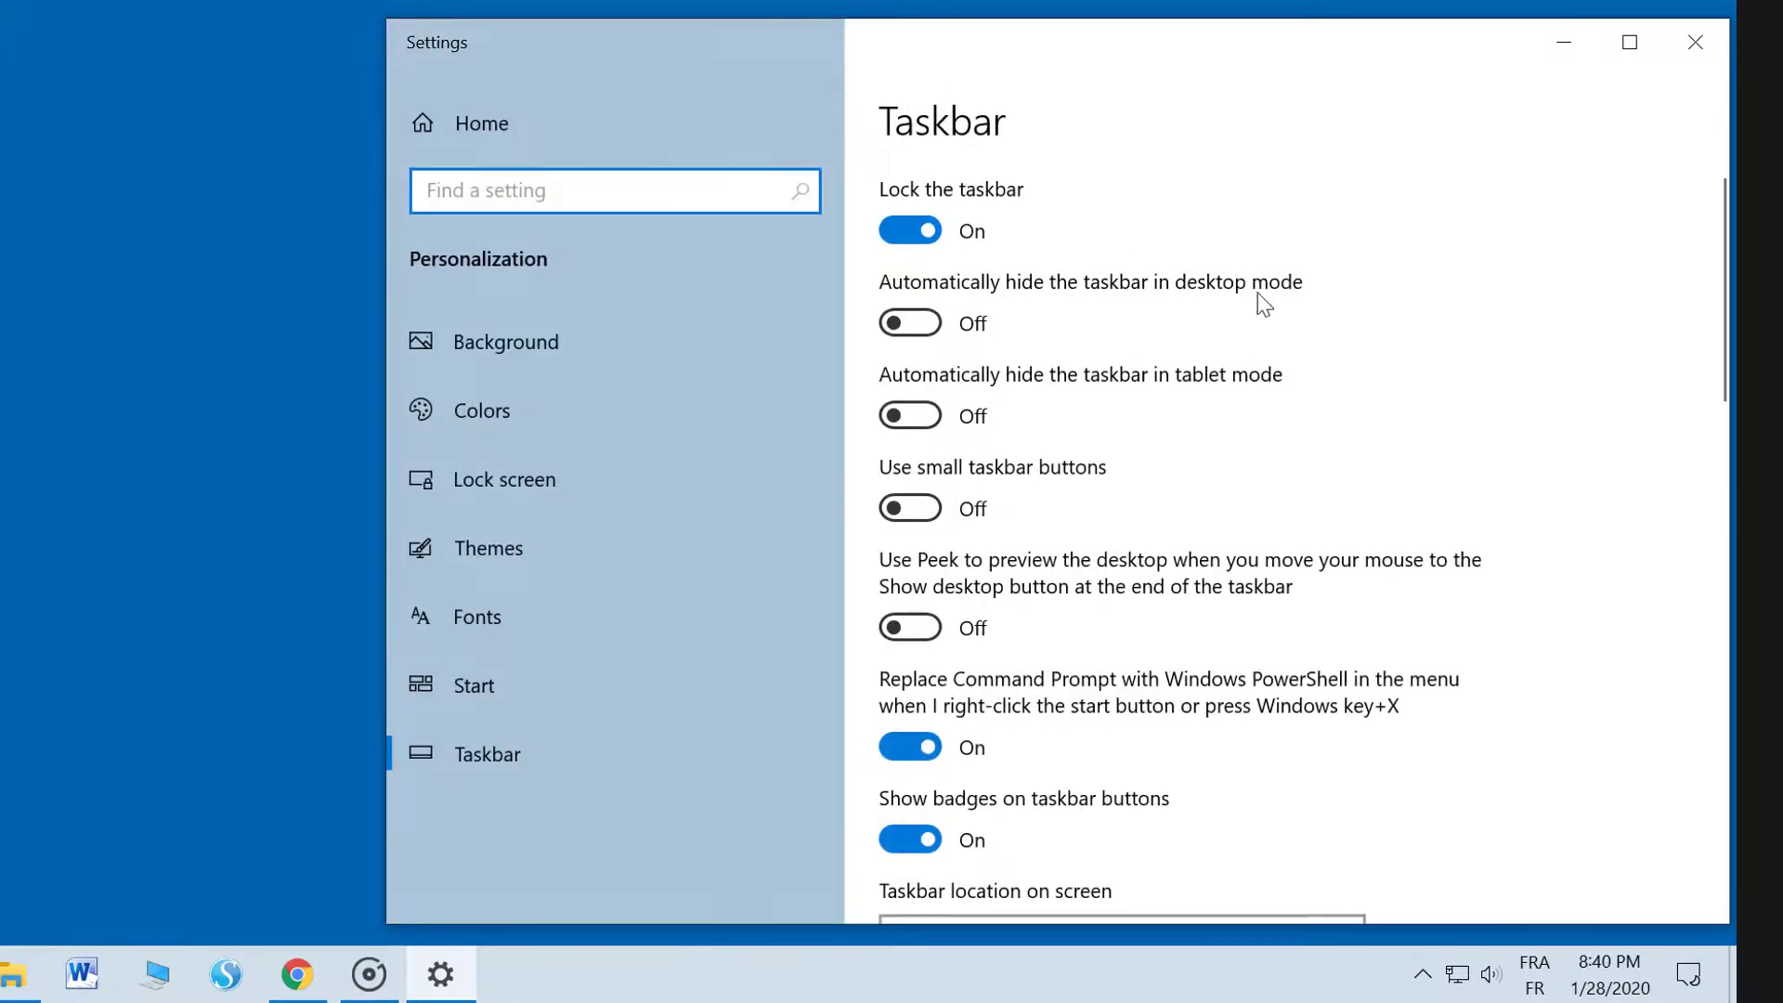
{"action": "scroll", "coordinate": [1240, 539], "scroll_direction": "down", "scroll_amount": 10}
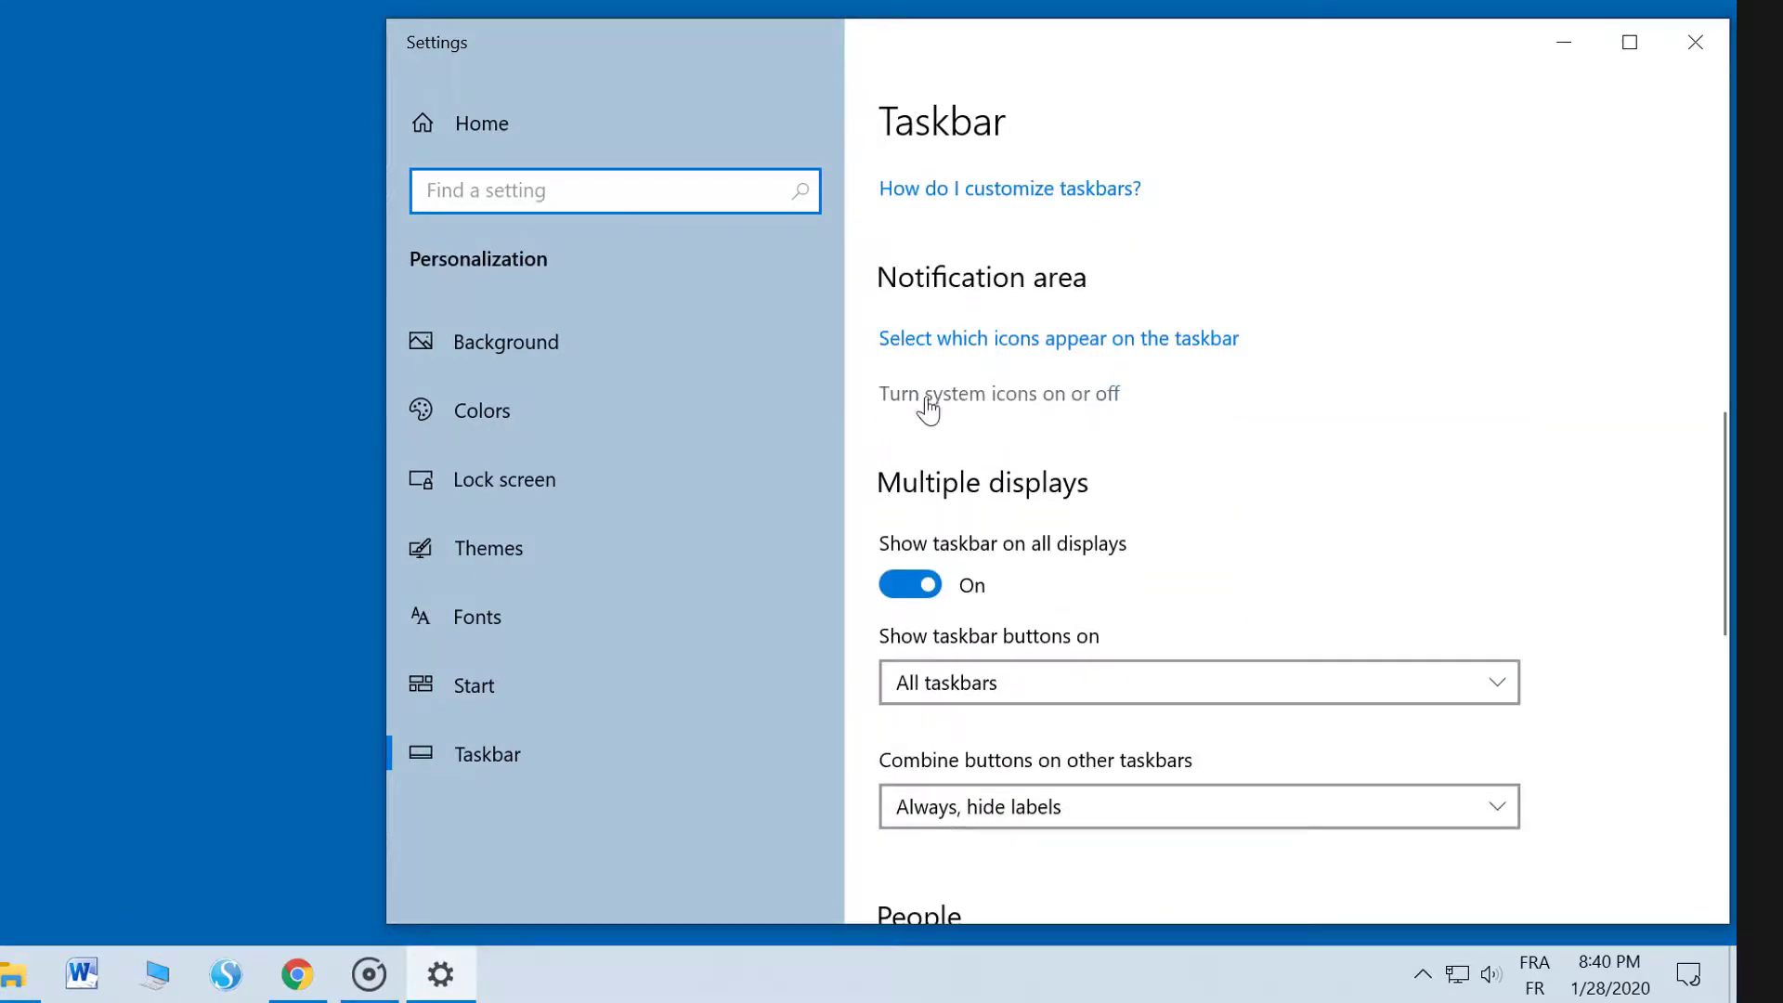
{"action": "left_click", "coordinate": [990, 397]}
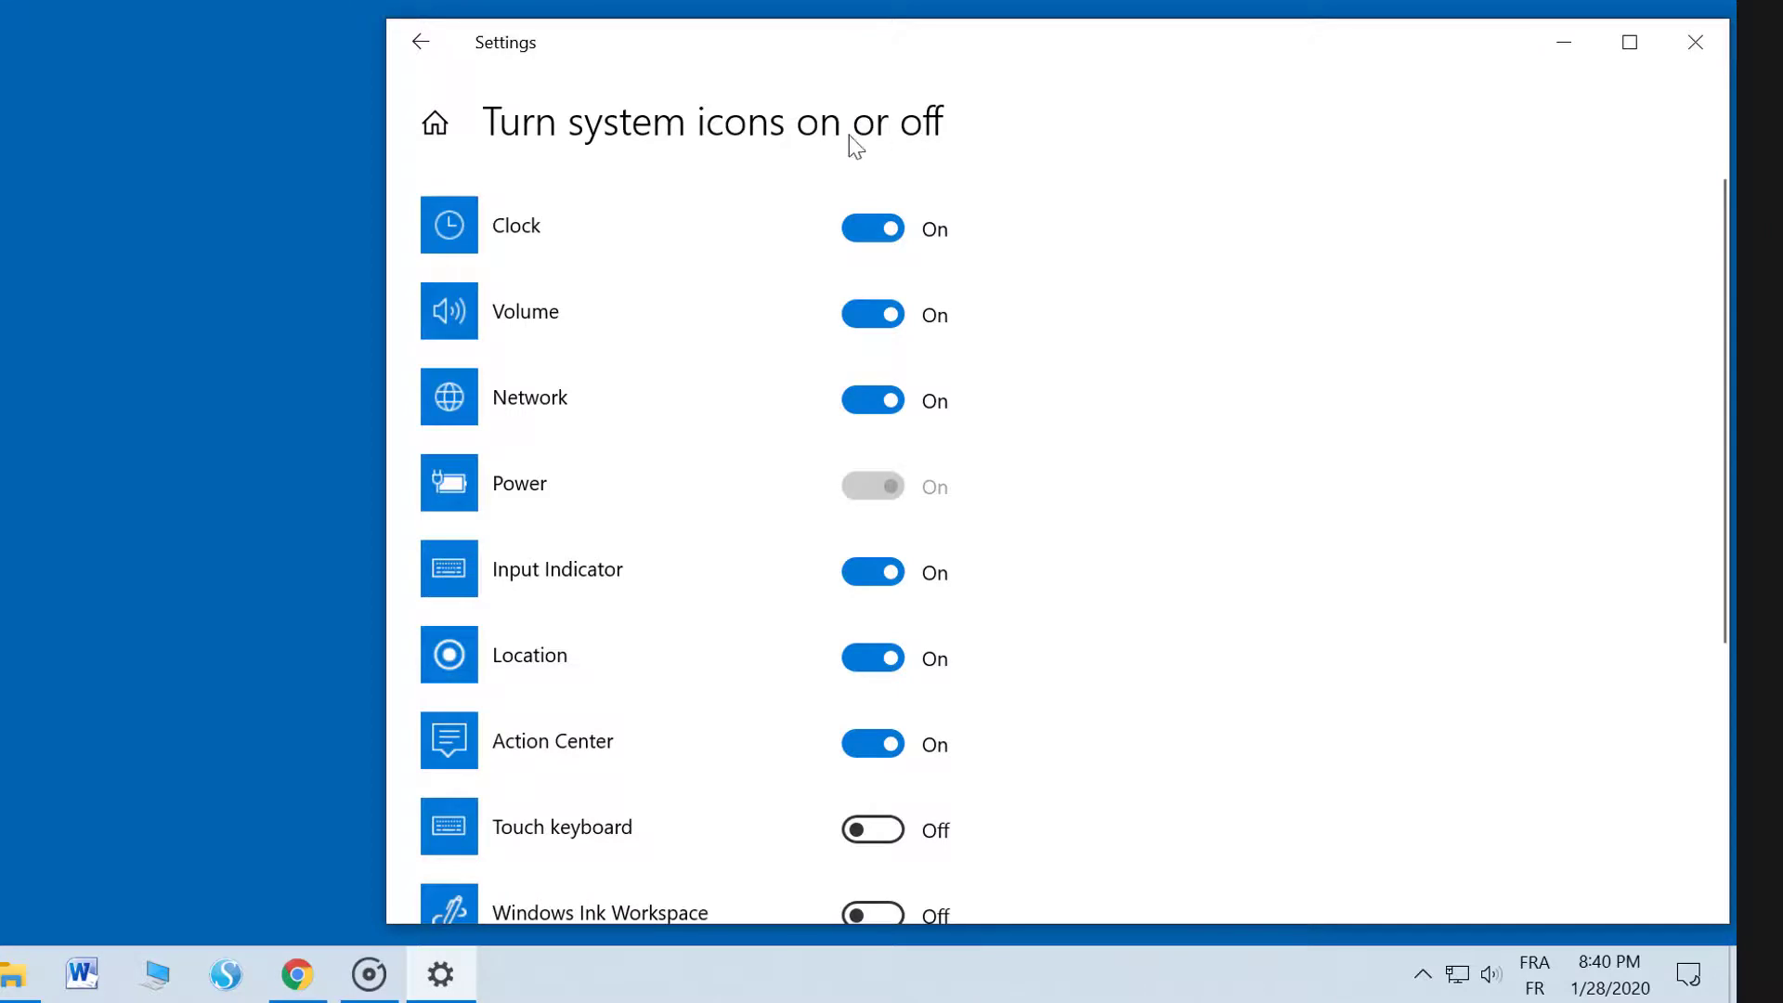
Switch the Clock and Volume system icons off and back on
{"action": "left_click", "coordinate": [854, 232]}
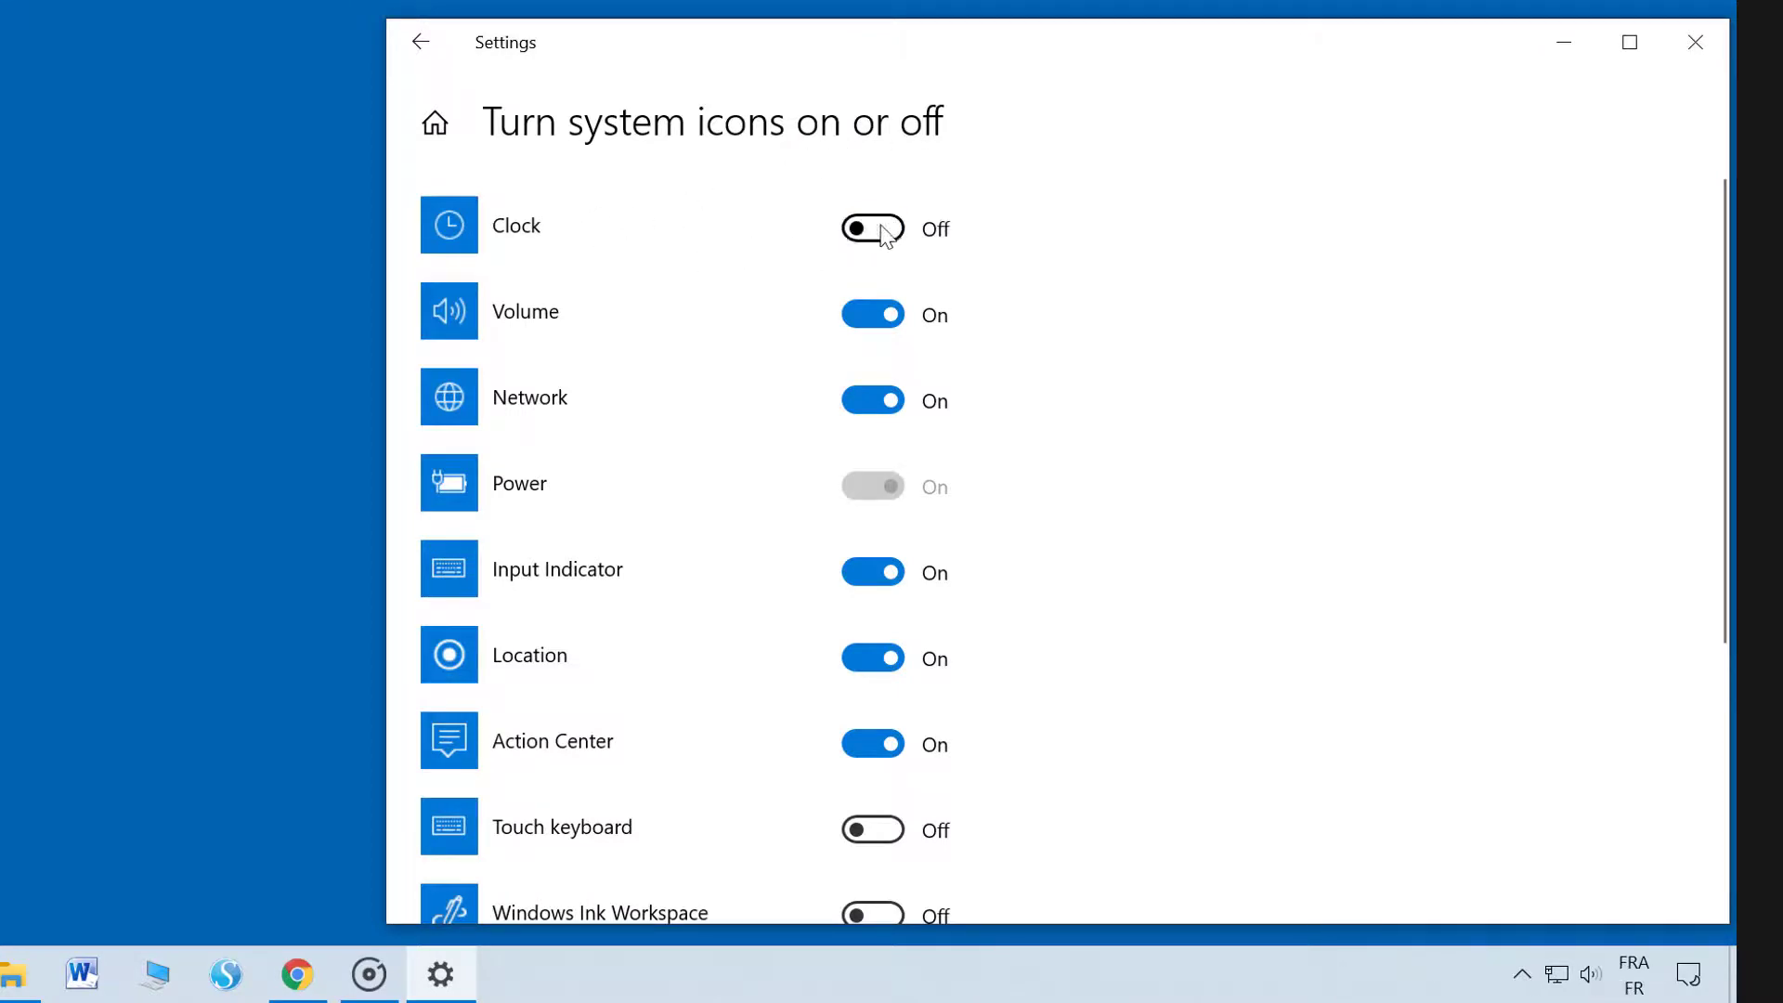
{"action": "left_click", "coordinate": [887, 231]}
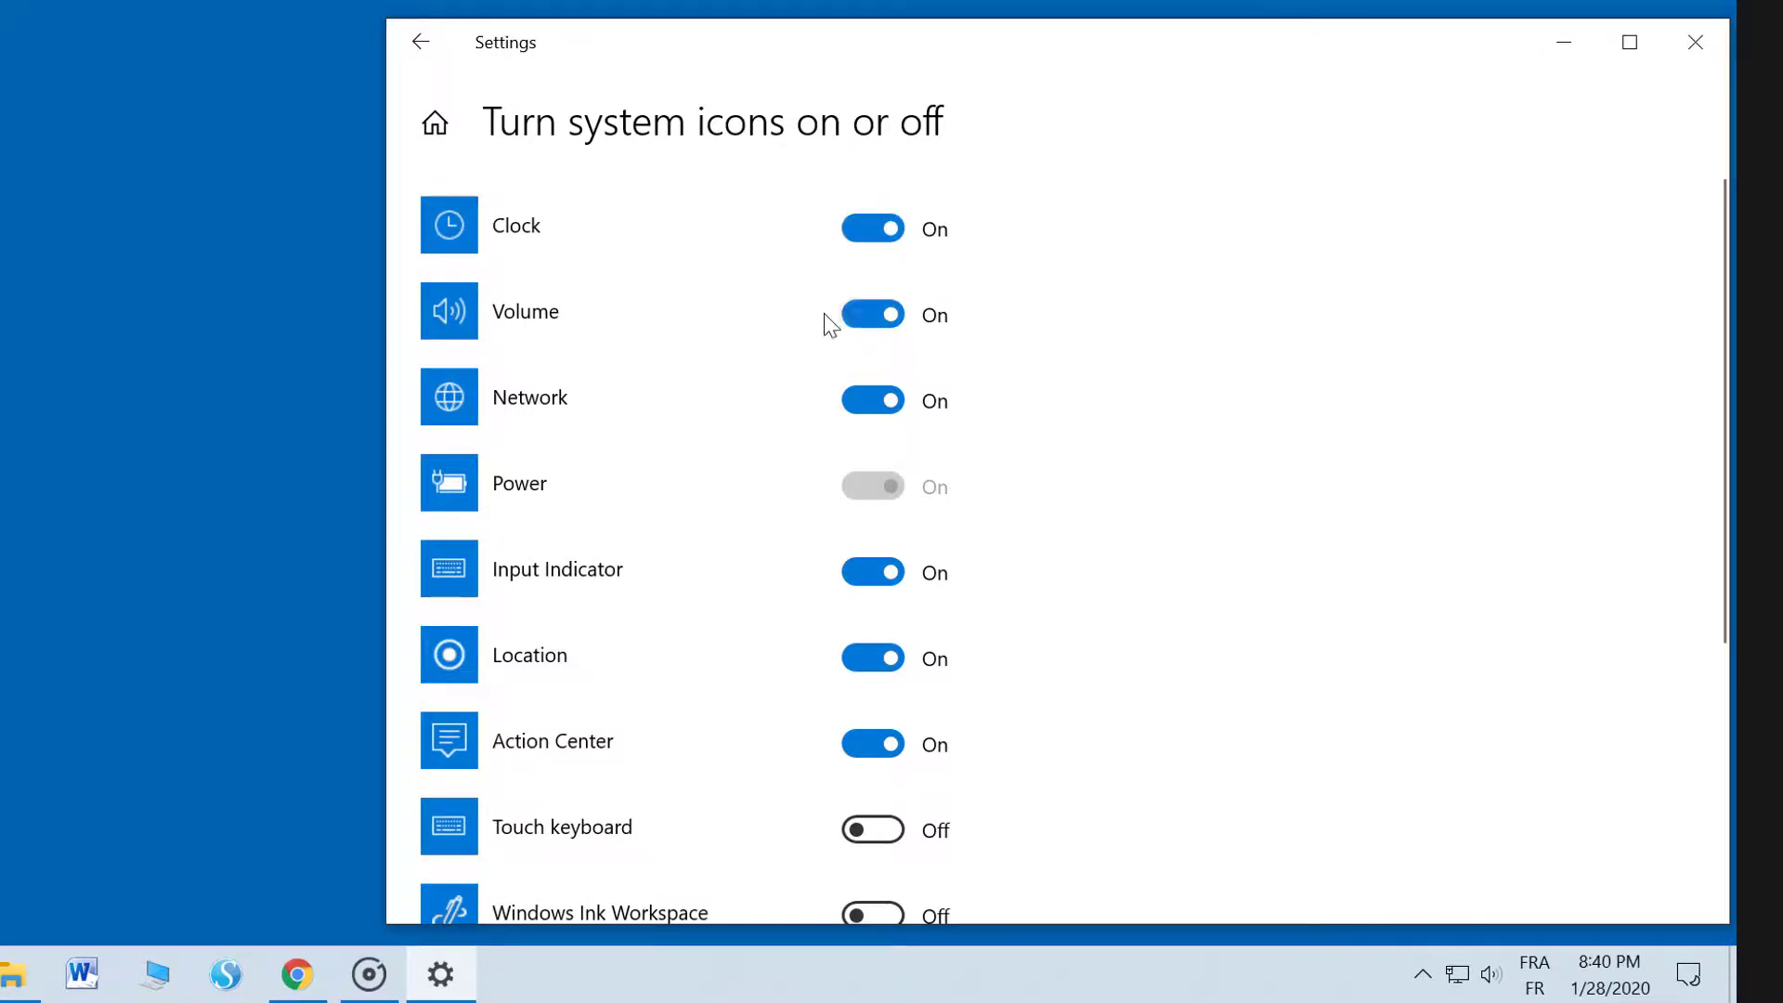
{"action": "left_click", "coordinate": [848, 316]}
{"action": "left_click", "coordinate": [889, 318]}
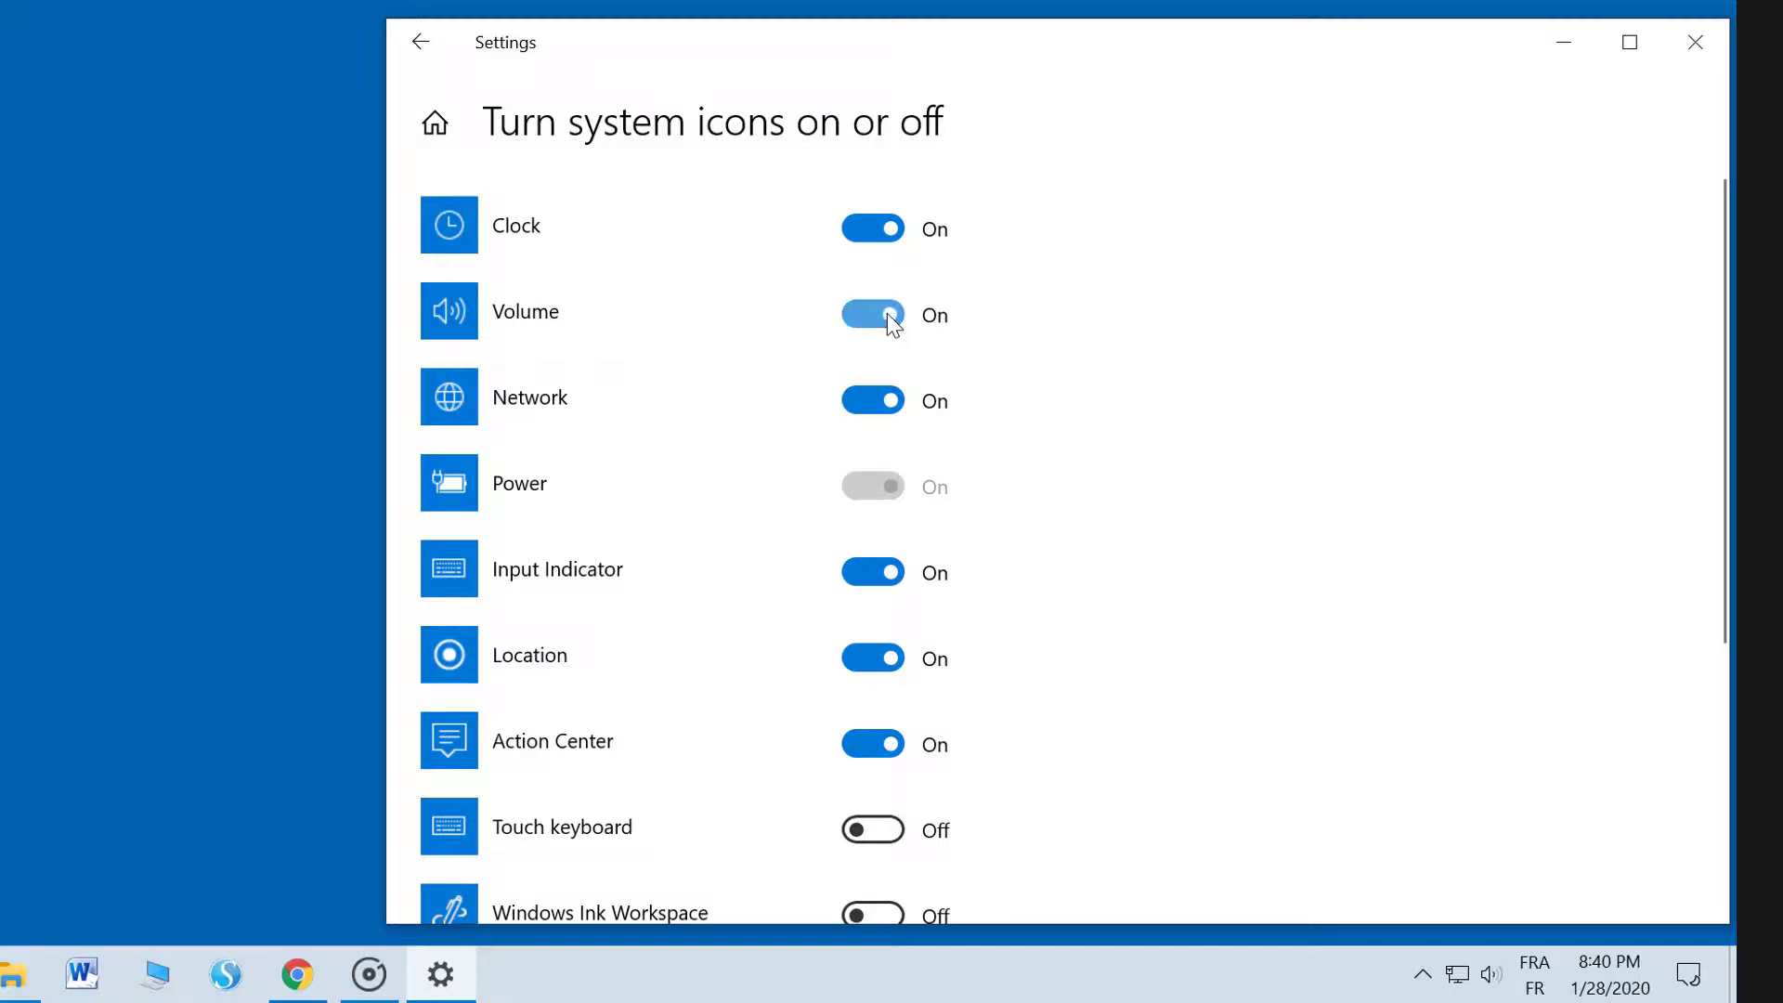
Turn on the Touch keyboard system icon, open and close the on-screen keyboard from the taskbar, and turn the icon off again
{"action": "scroll", "coordinate": [983, 531], "scroll_direction": "down", "scroll_amount": 3}
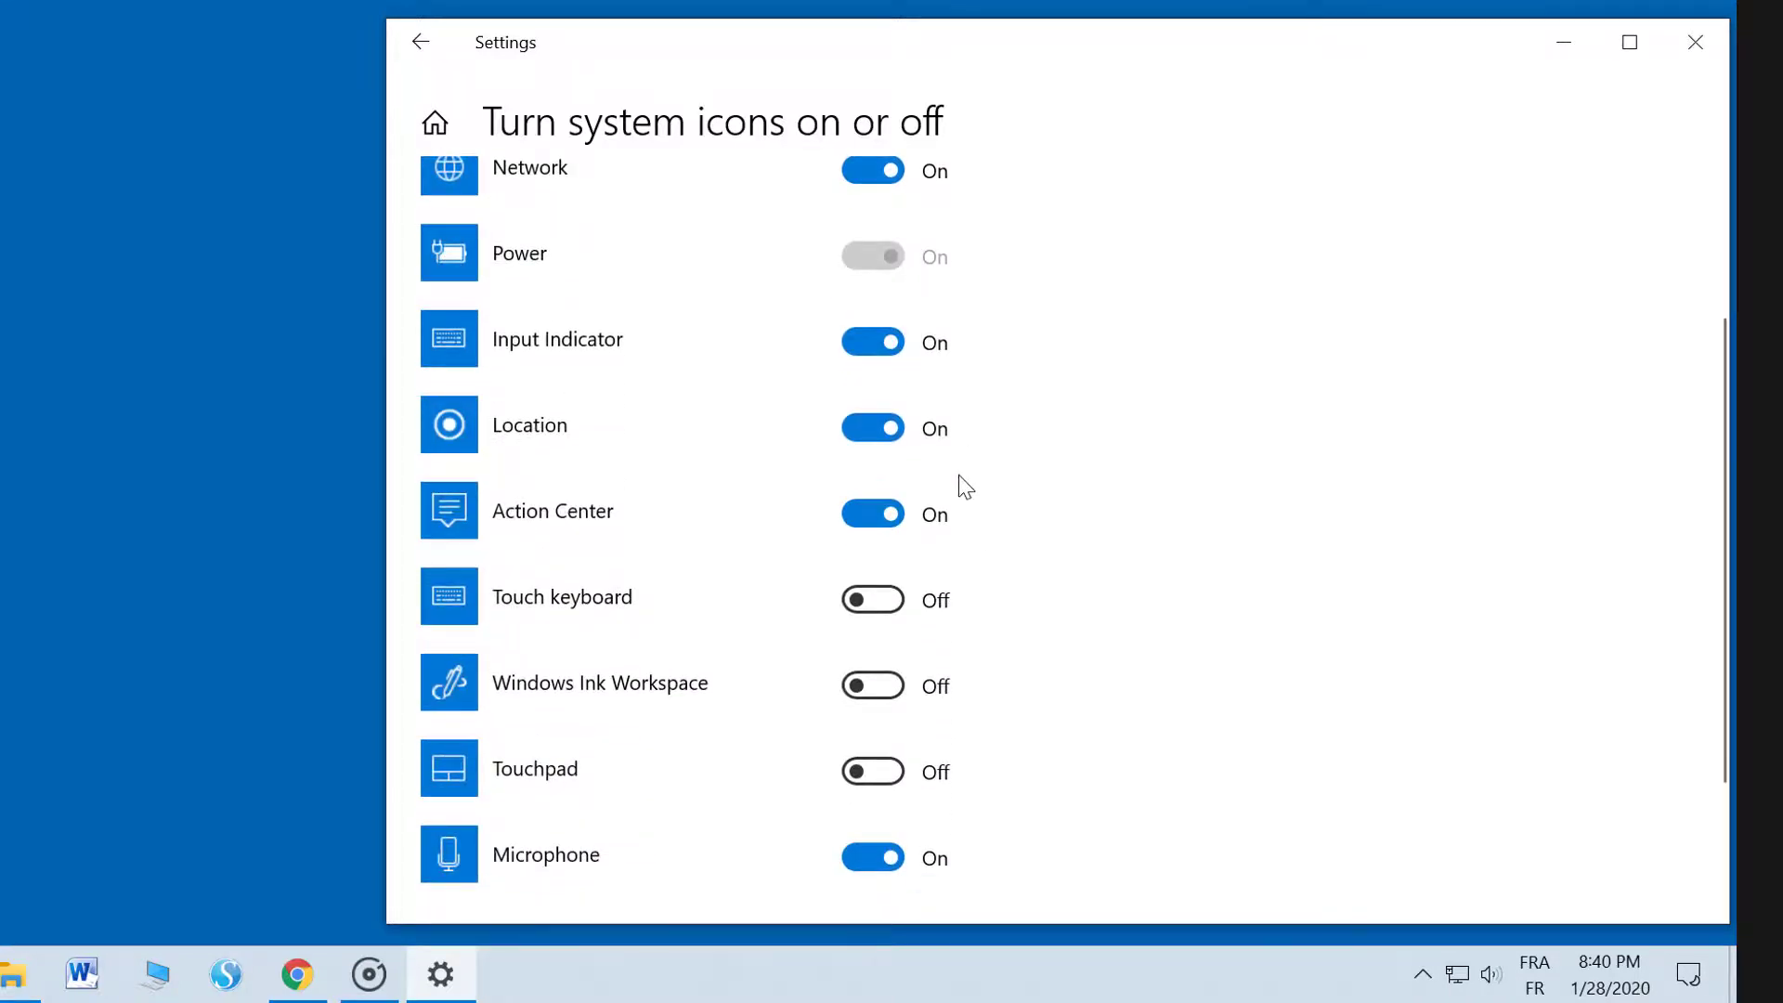
{"action": "scroll", "coordinate": [966, 483], "scroll_direction": "down", "scroll_amount": 2}
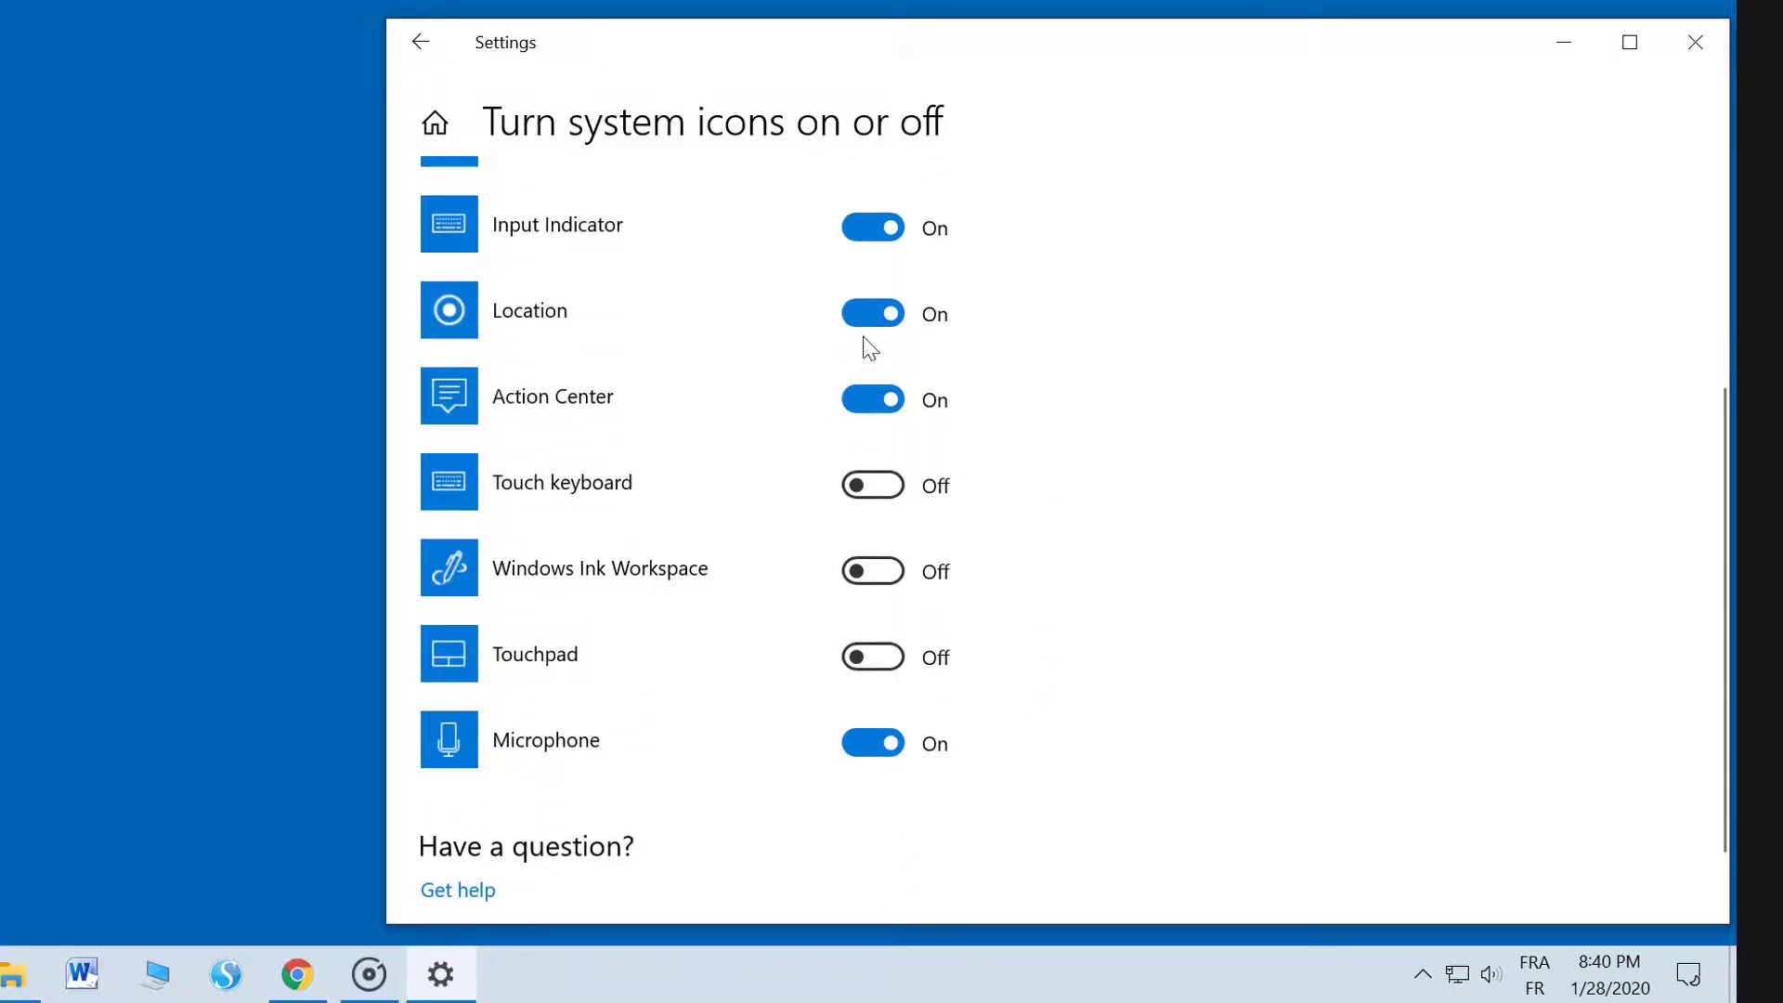
{"action": "left_click", "coordinate": [874, 495]}
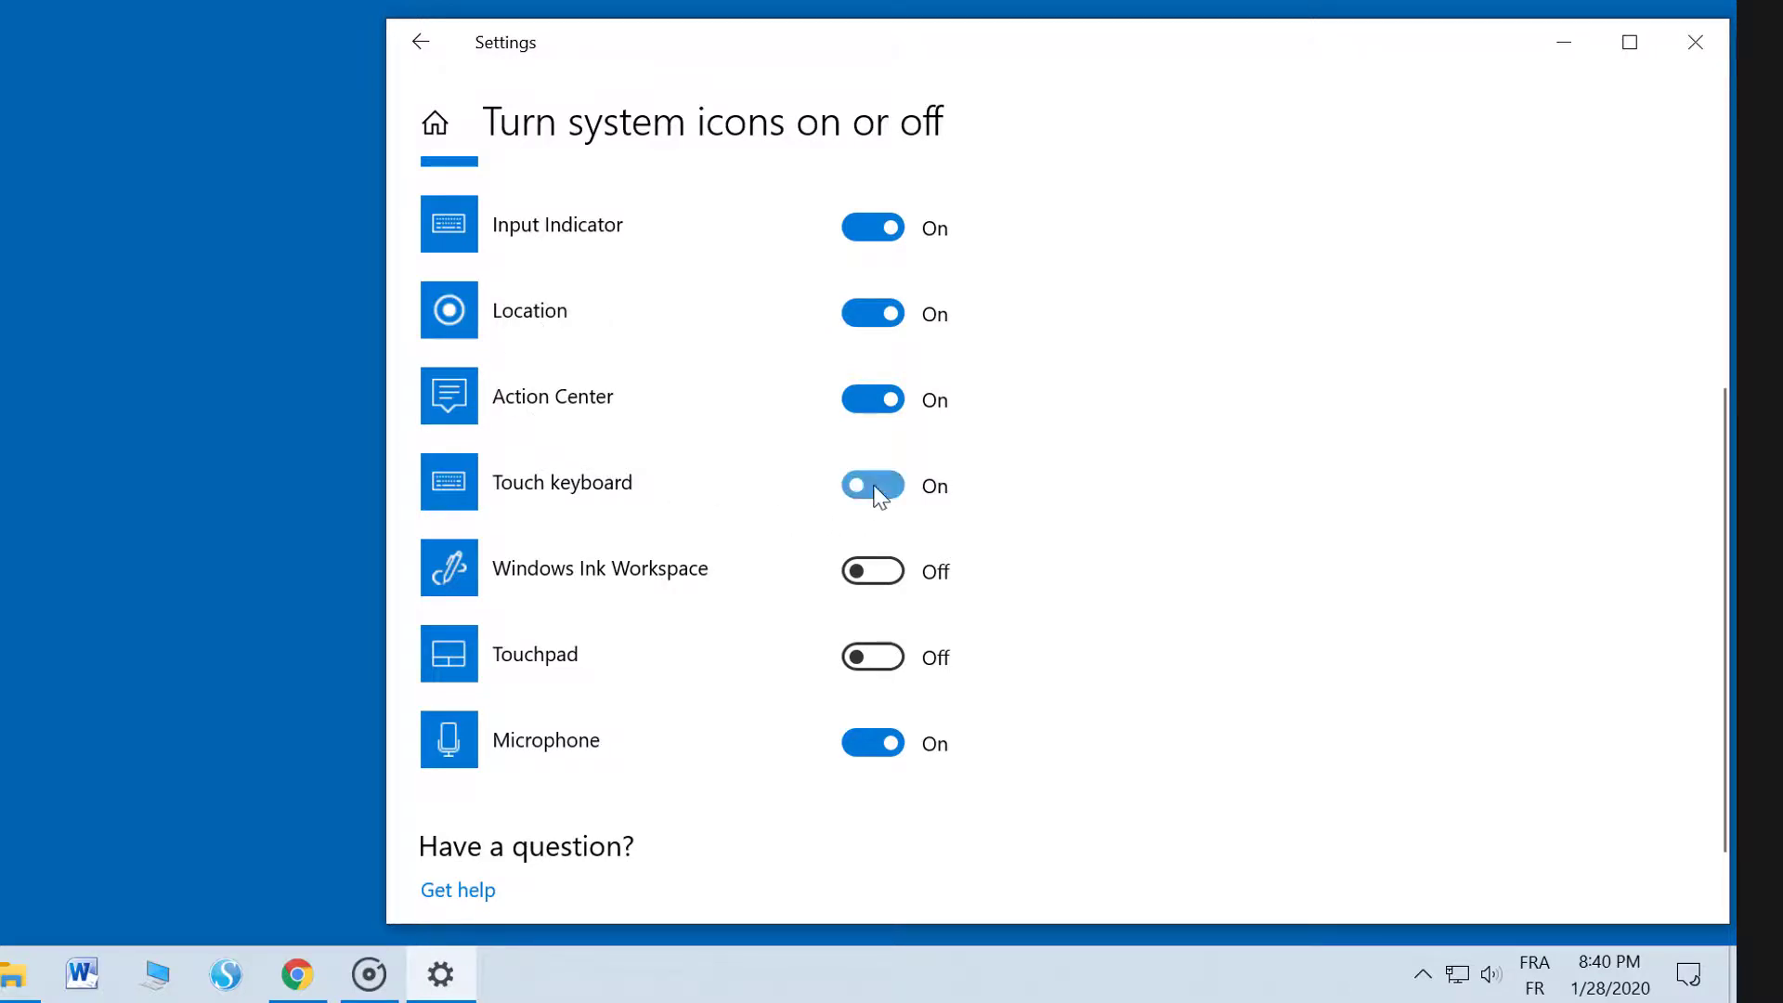
{"action": "left_click", "coordinate": [1494, 976]}
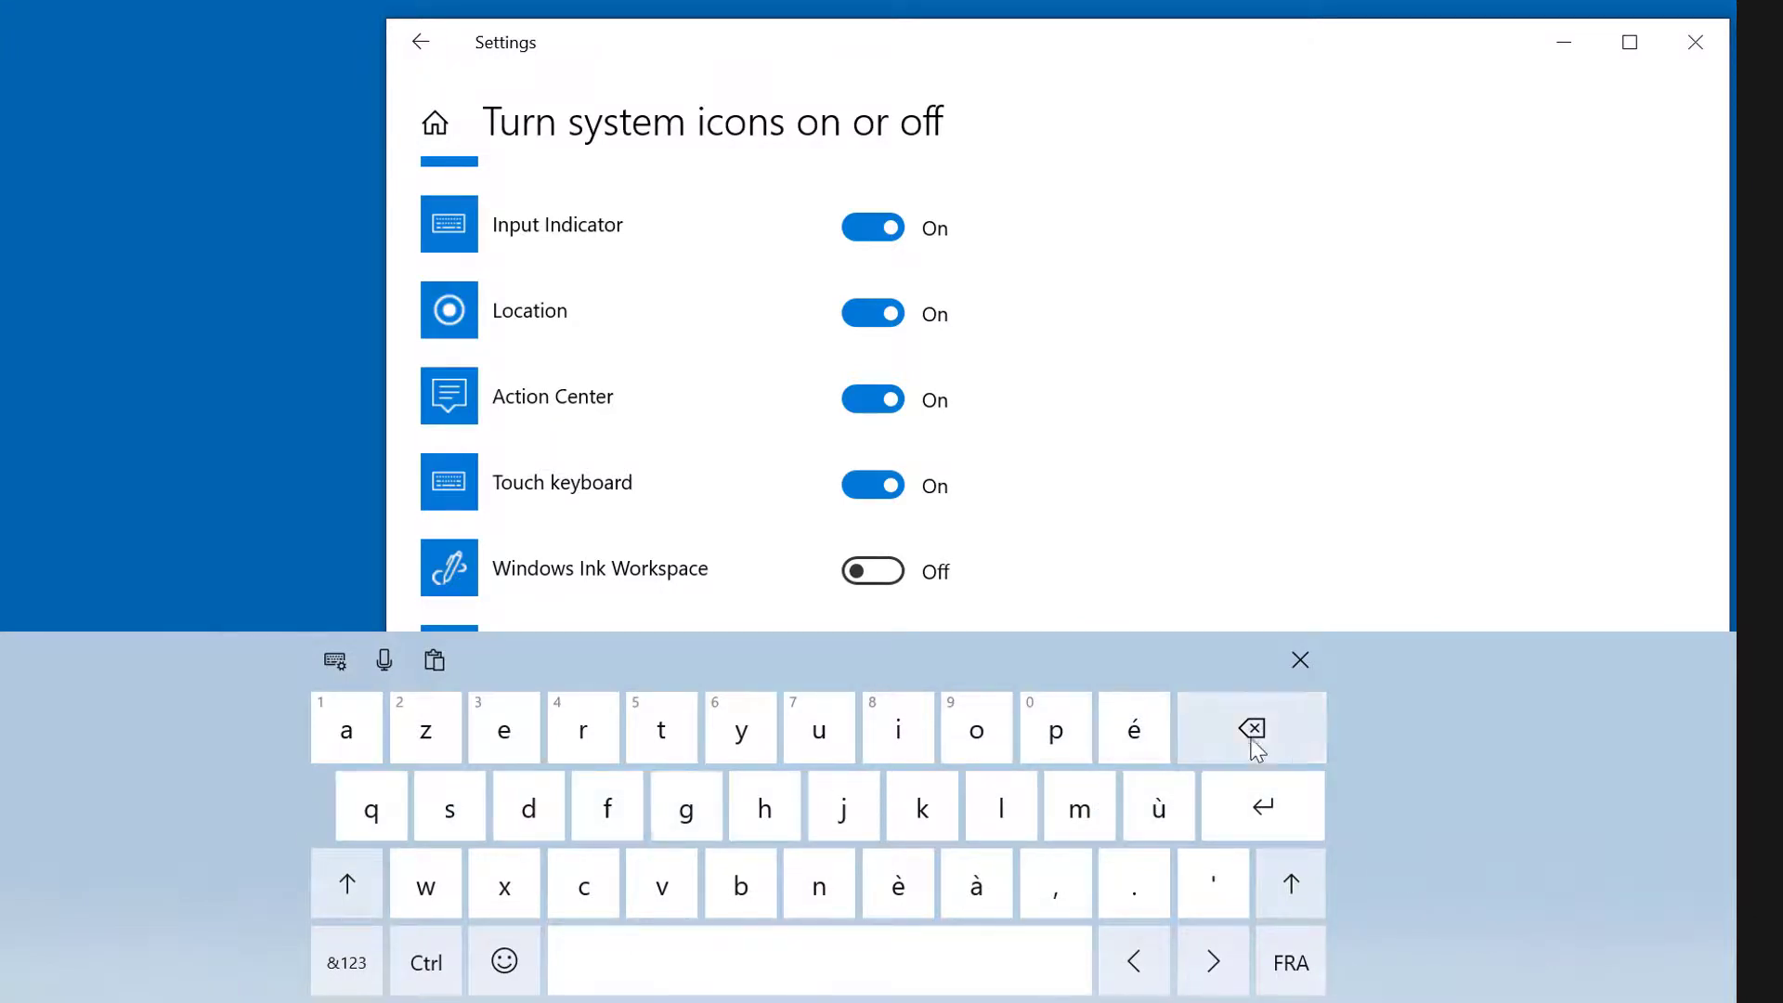
{"action": "left_click", "coordinate": [1300, 661]}
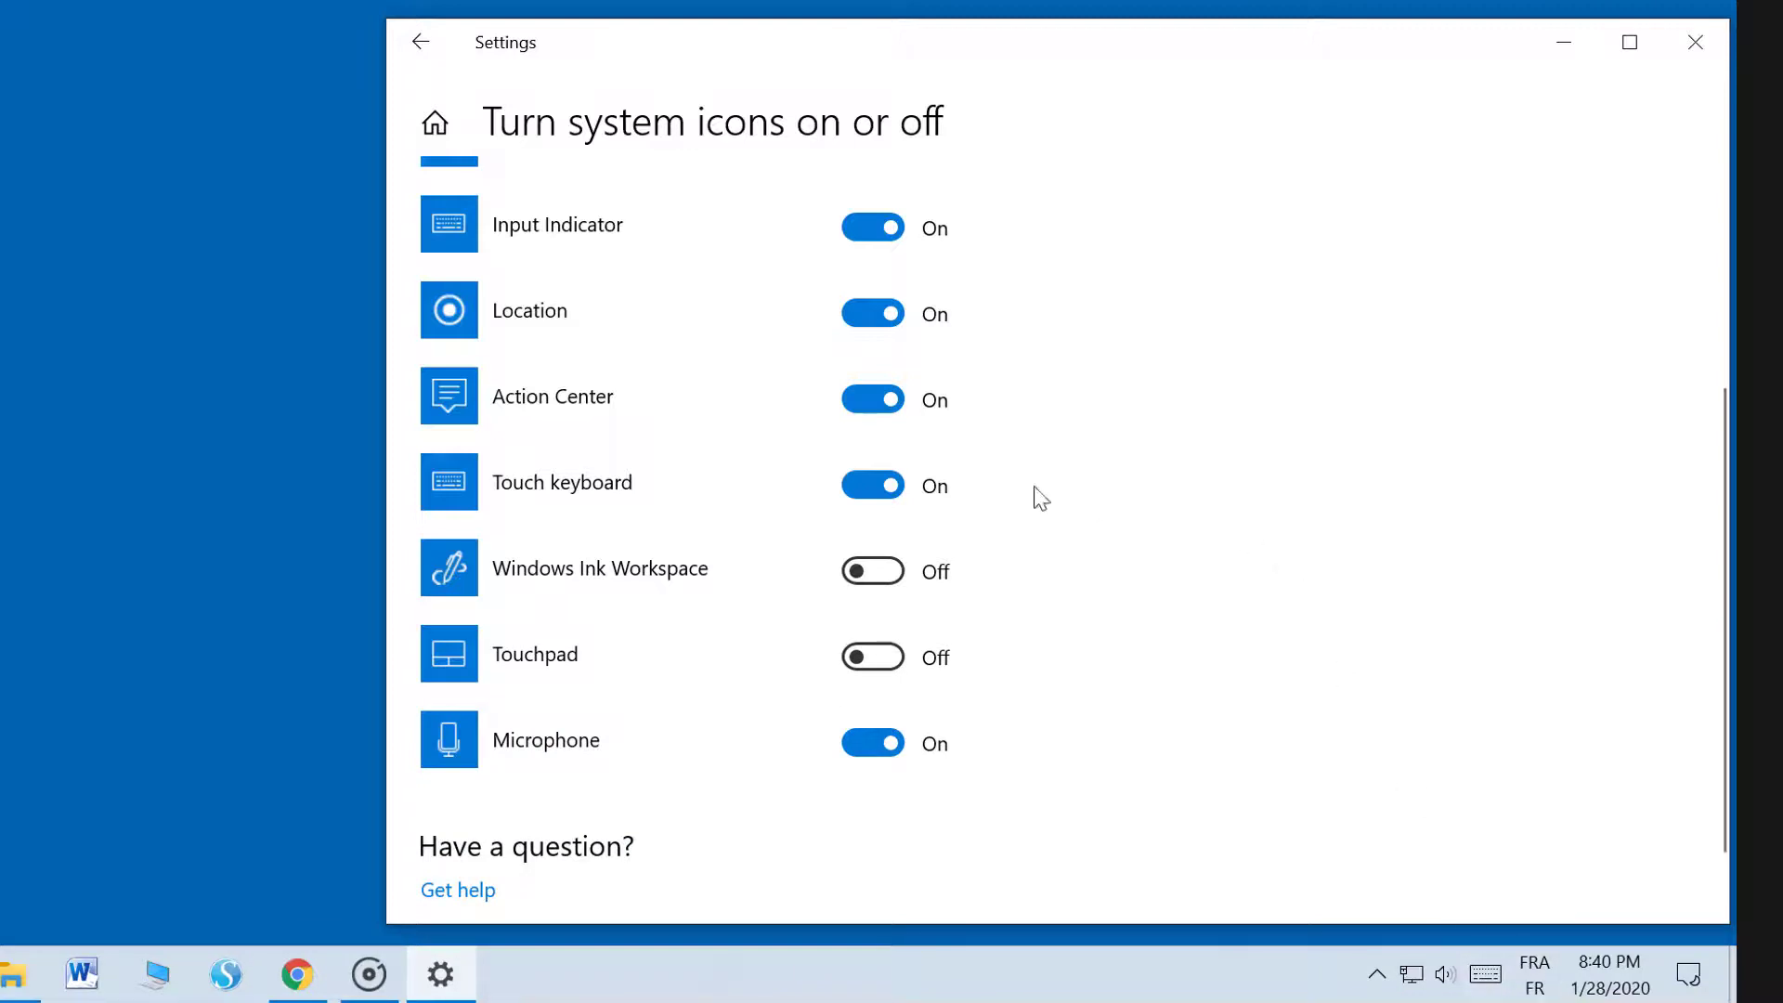
{"action": "left_click", "coordinate": [873, 485]}
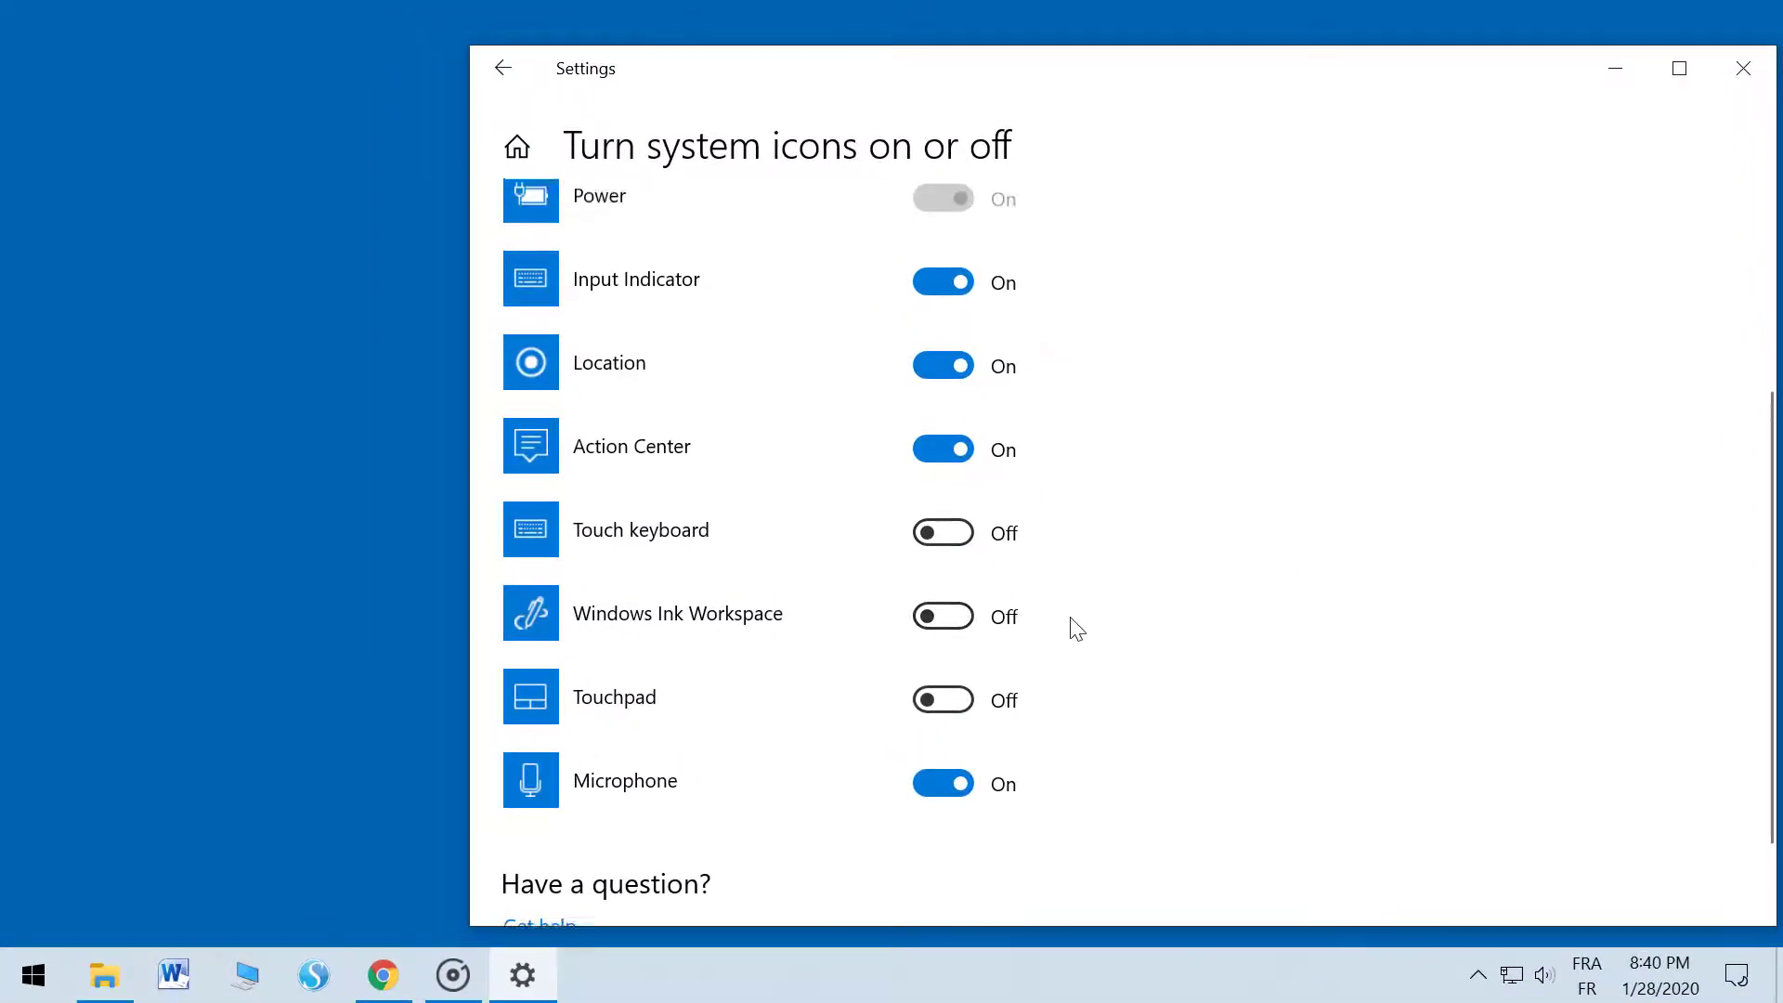
{"action": "scroll", "coordinate": [1075, 627], "scroll_direction": "up", "scroll_amount": 3}
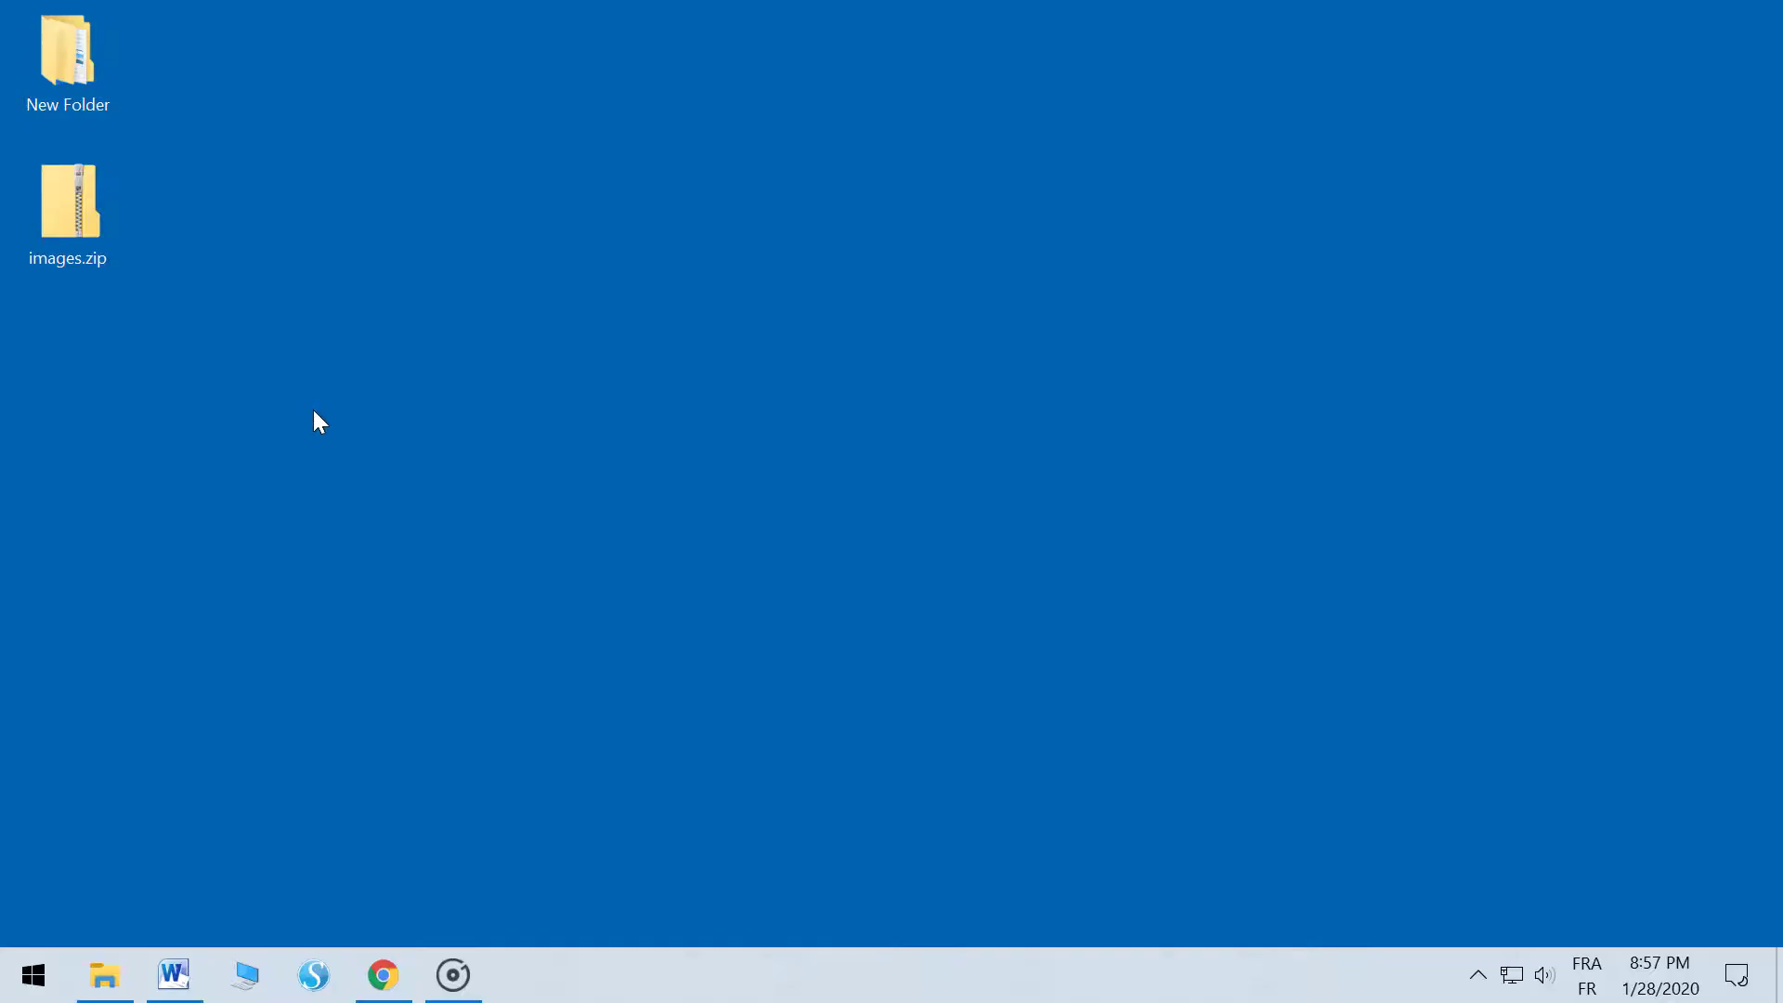
Open New Folder from the desktop and make sure file name extensions are displayed
{"action": "left_click", "coordinate": [93, 206]}
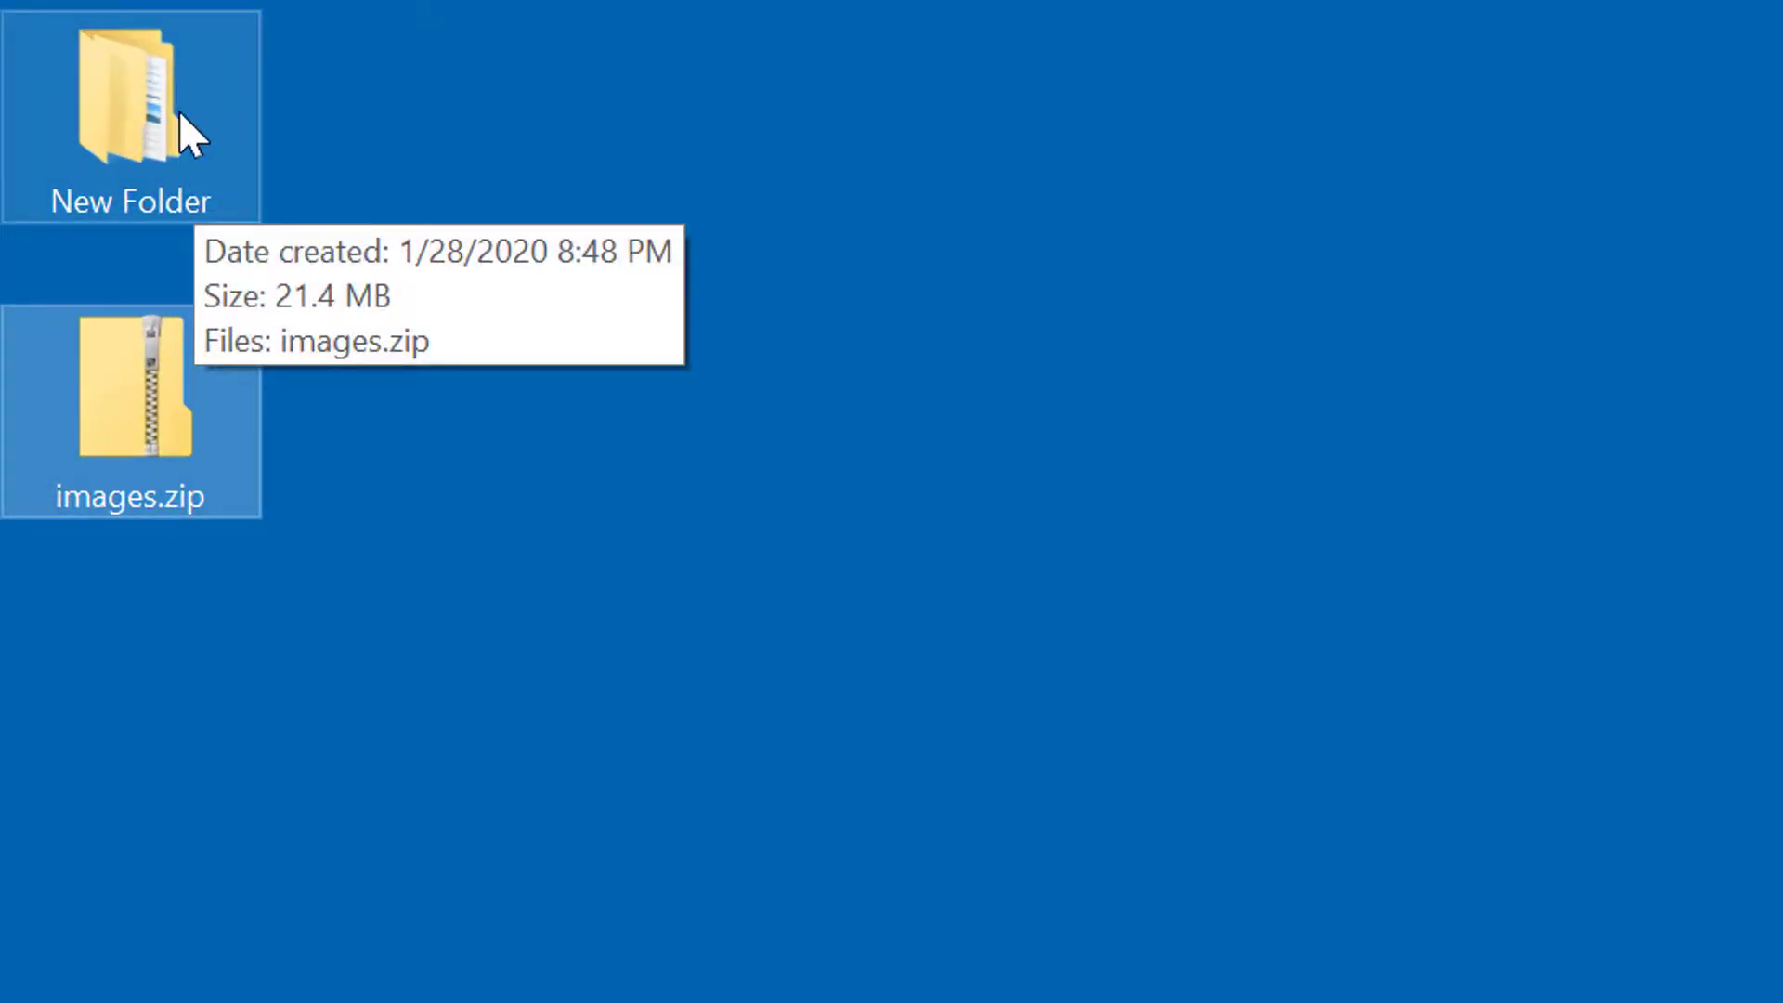
{"action": "left_click", "coordinate": [181, 109]}
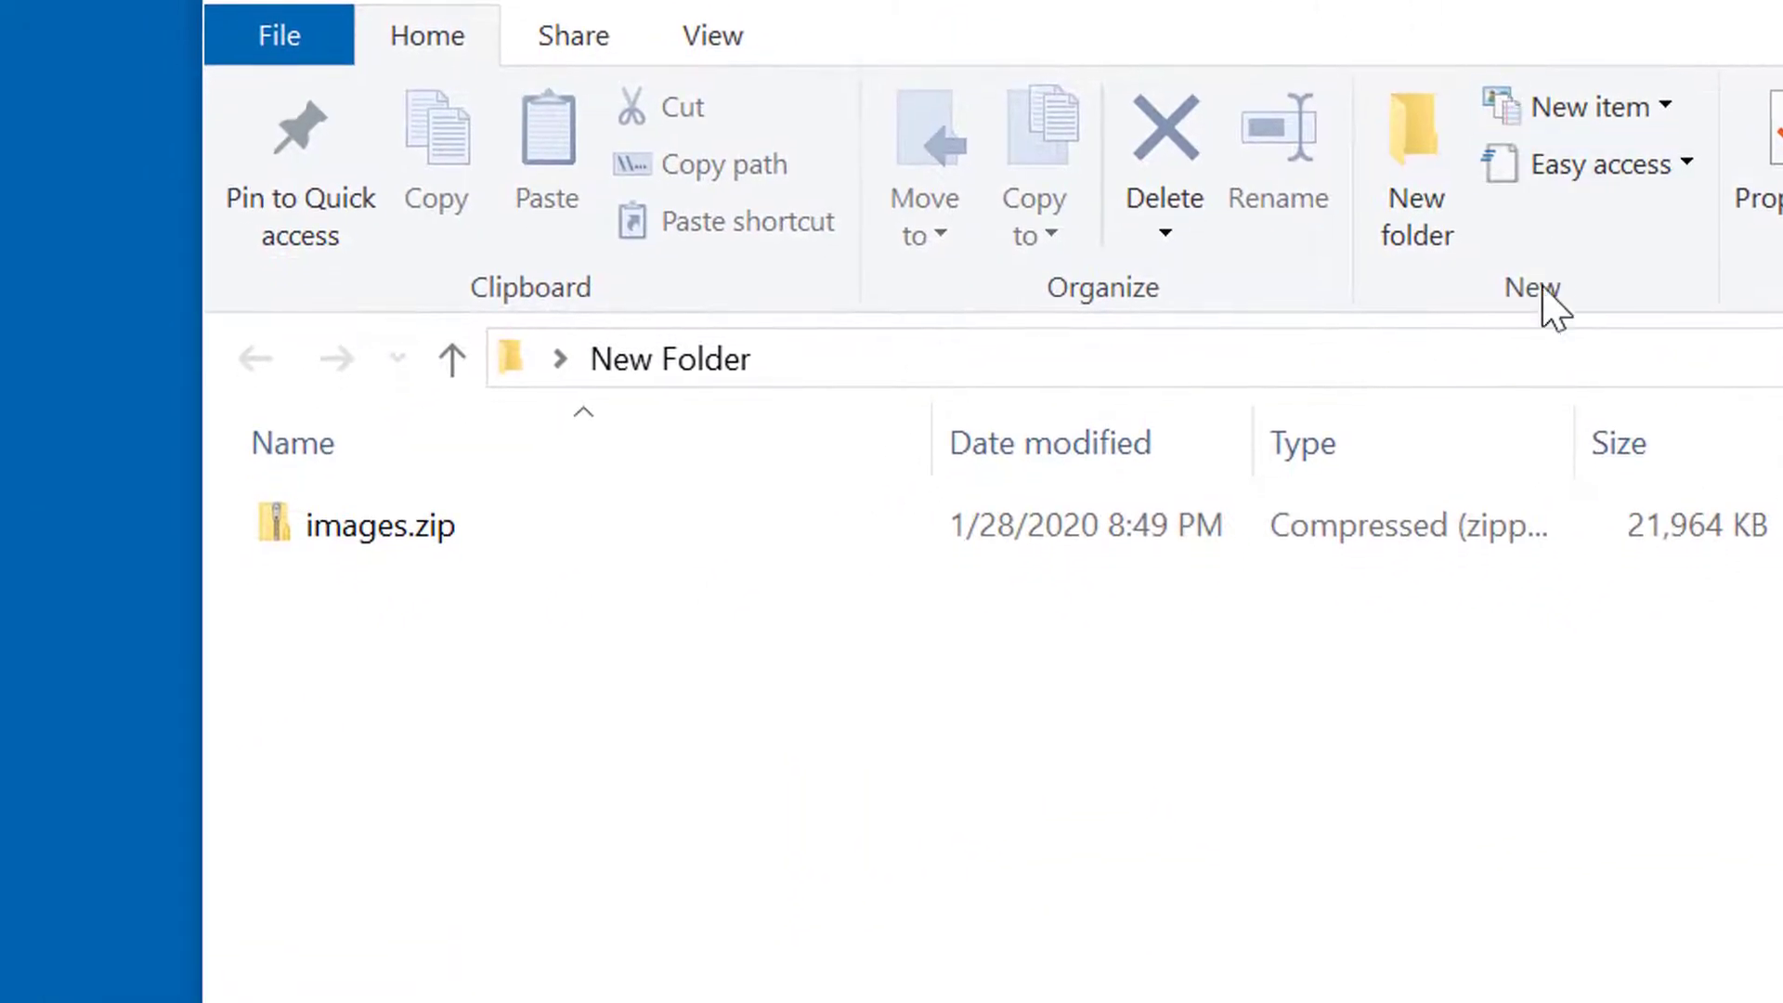
{"action": "left_click", "coordinate": [724, 42]}
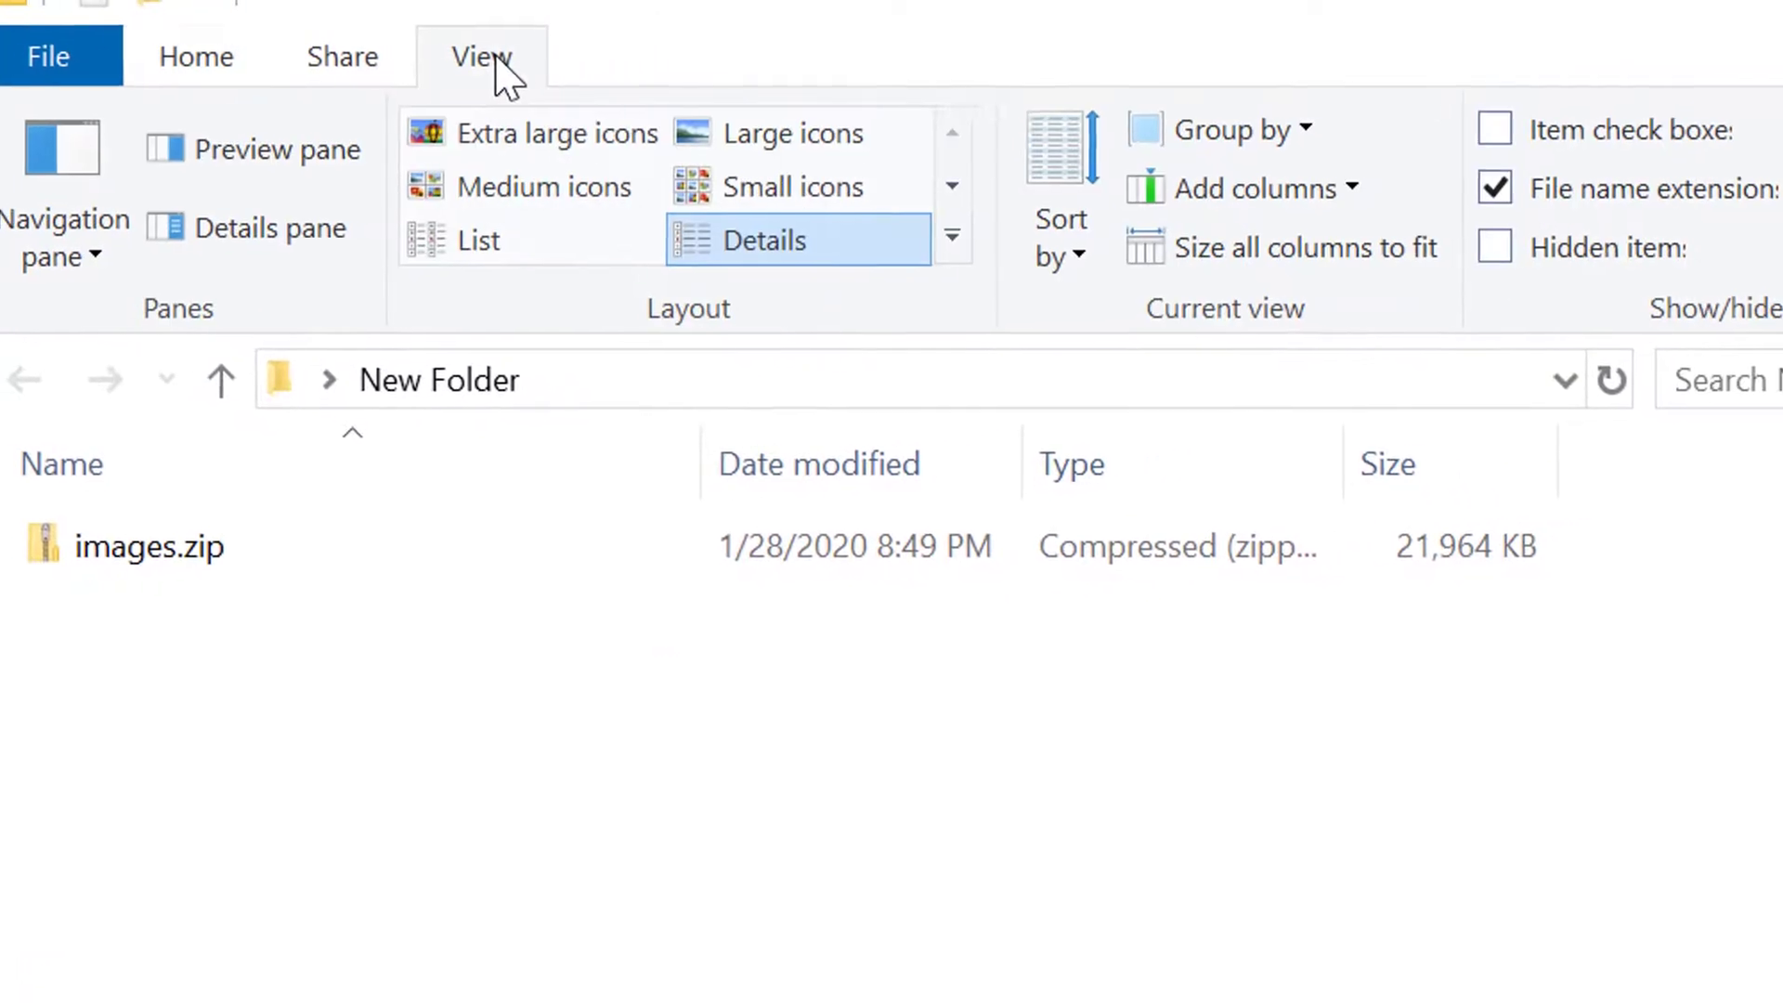
{"action": "left_click", "coordinate": [1490, 211]}
{"action": "left_click", "coordinate": [1512, 208]}
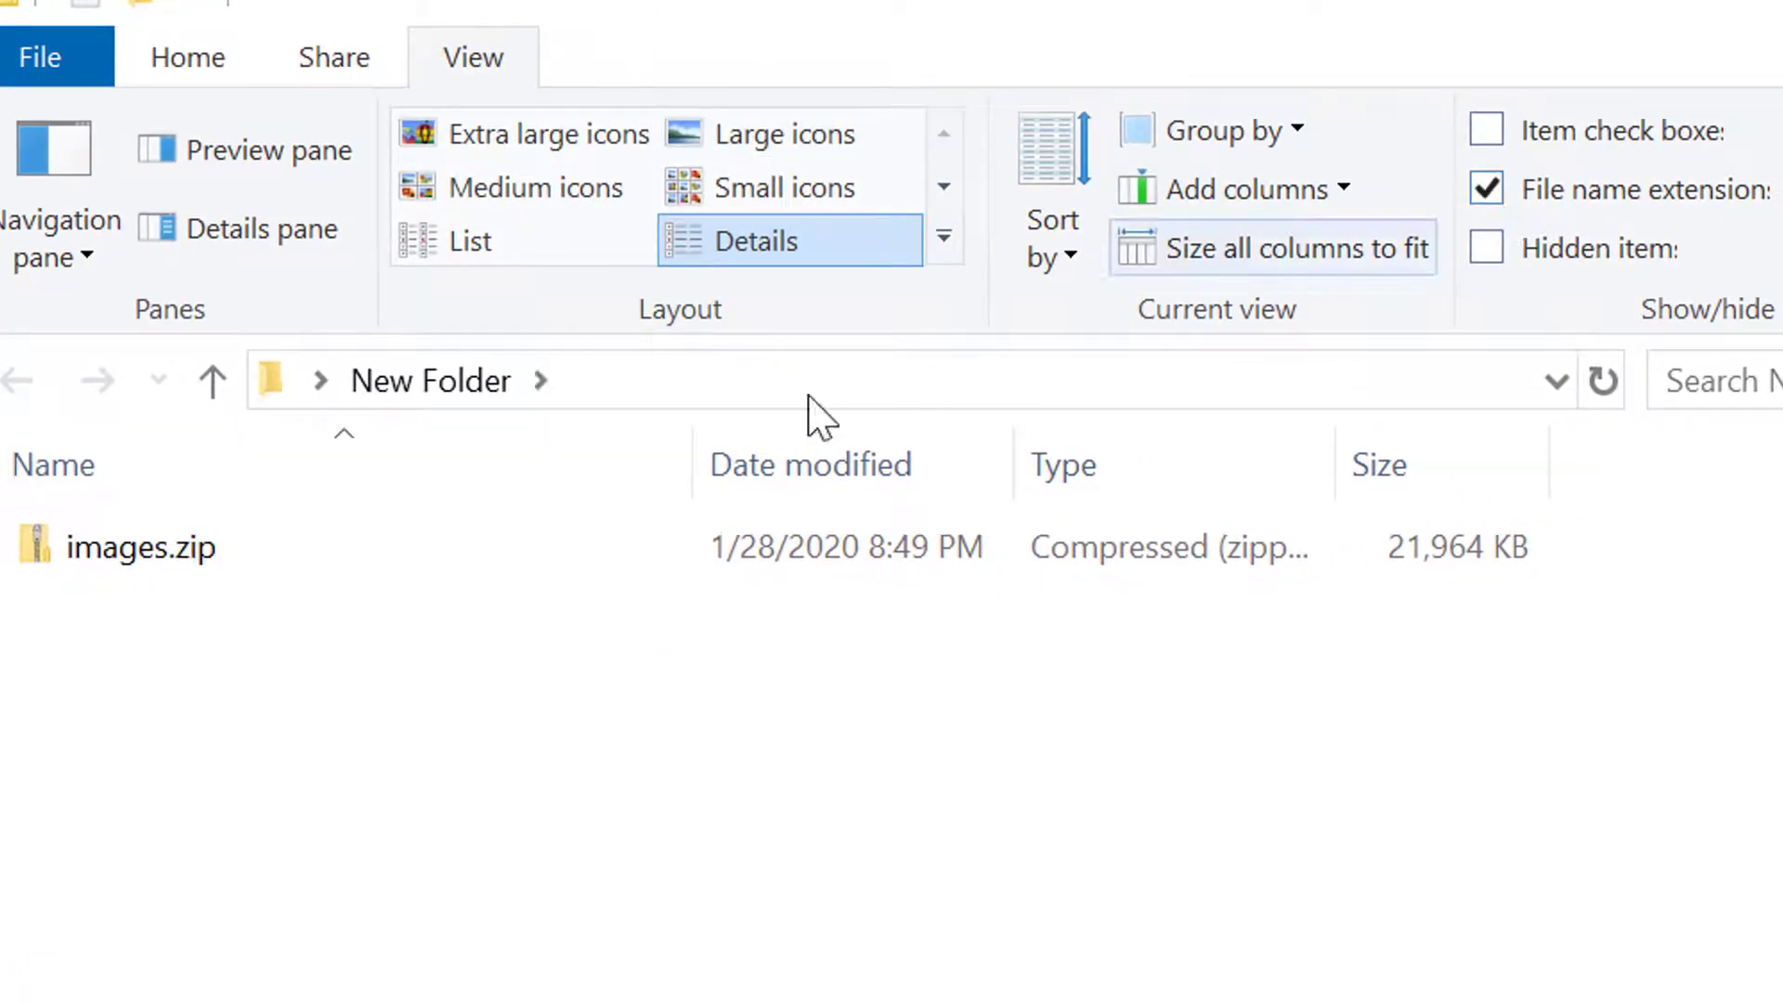
Open images.zip inside New Folder and look at the image files it contains
{"action": "left_click", "coordinate": [209, 563]}
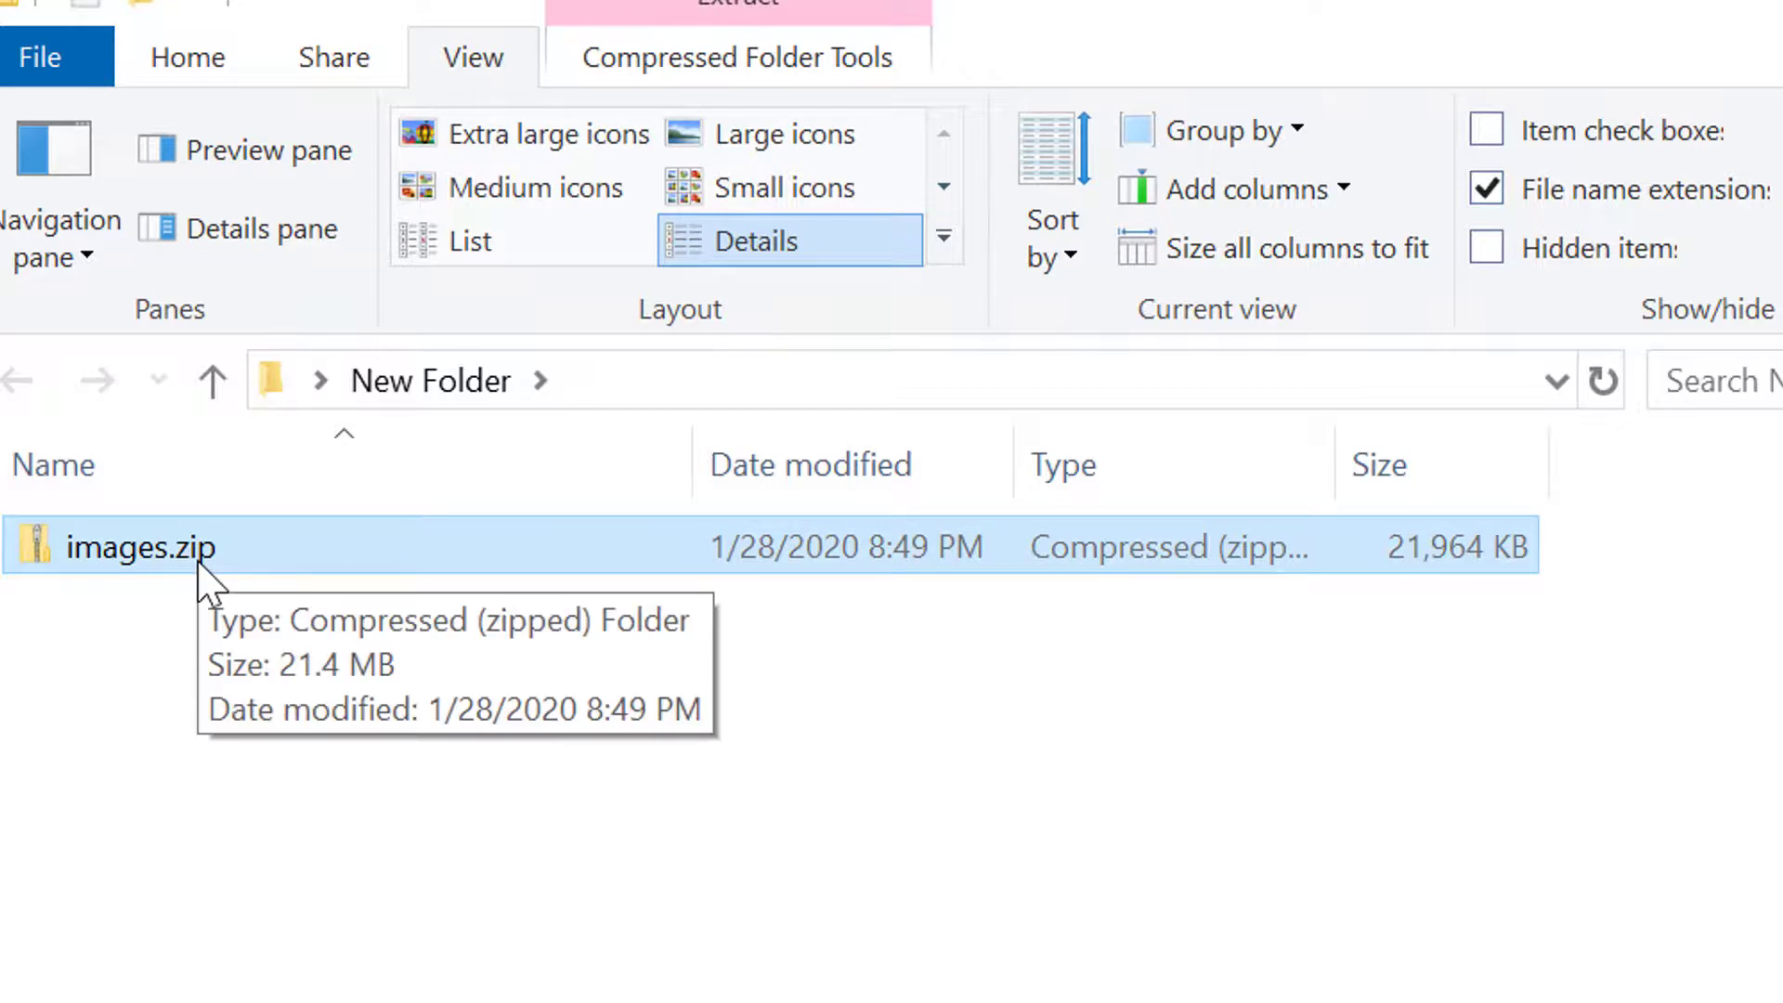
{"action": "left_click", "coordinate": [194, 696]}
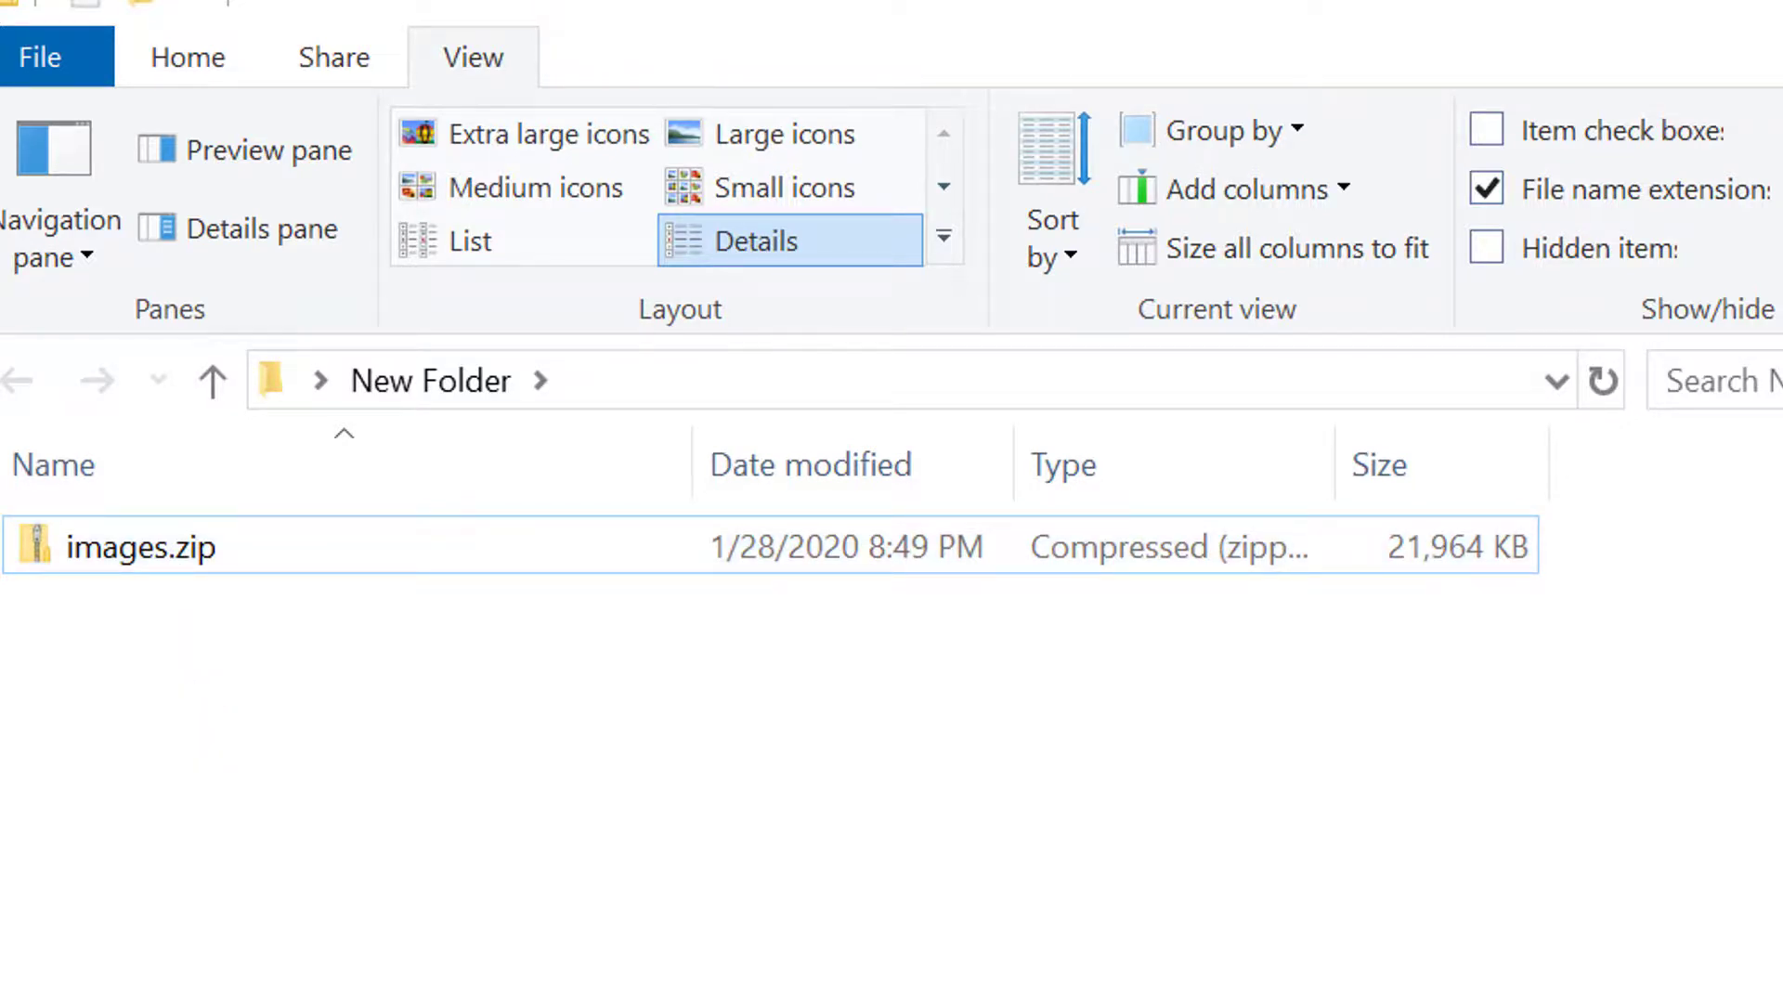
{"action": "double_click", "coordinate": [139, 554]}
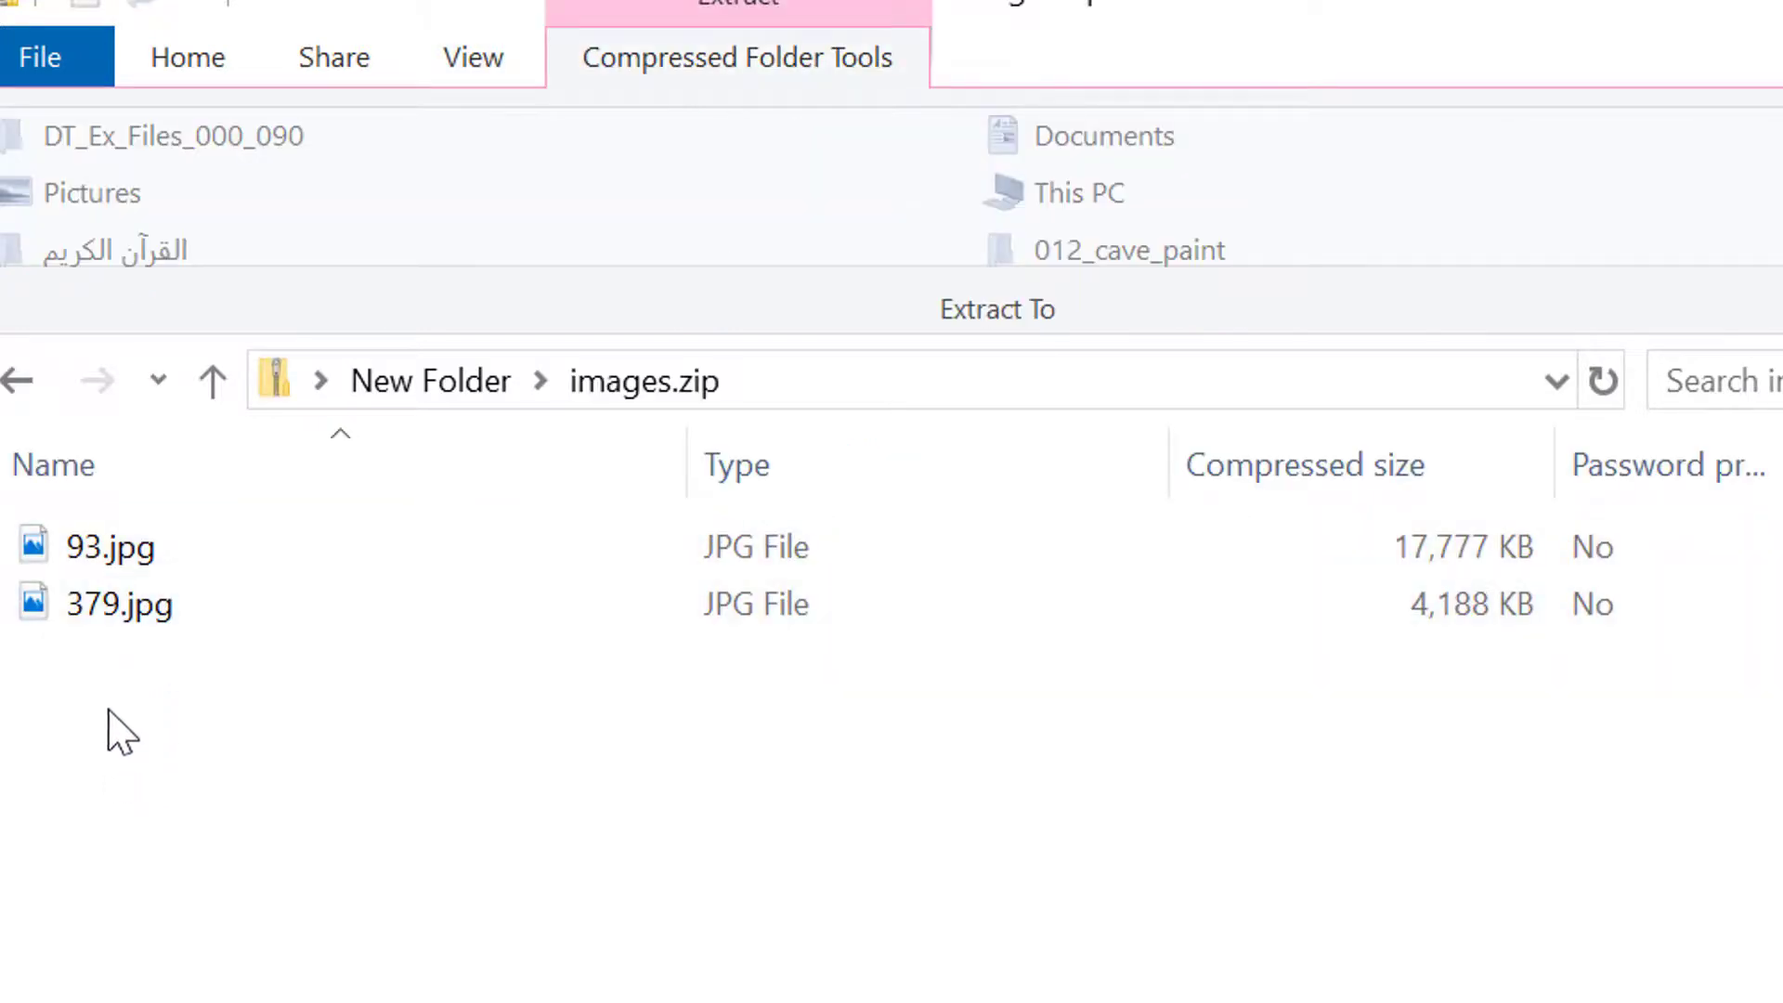
{"action": "left_click_drag", "start_coordinate": [110, 698], "coordinate": [146, 529]}
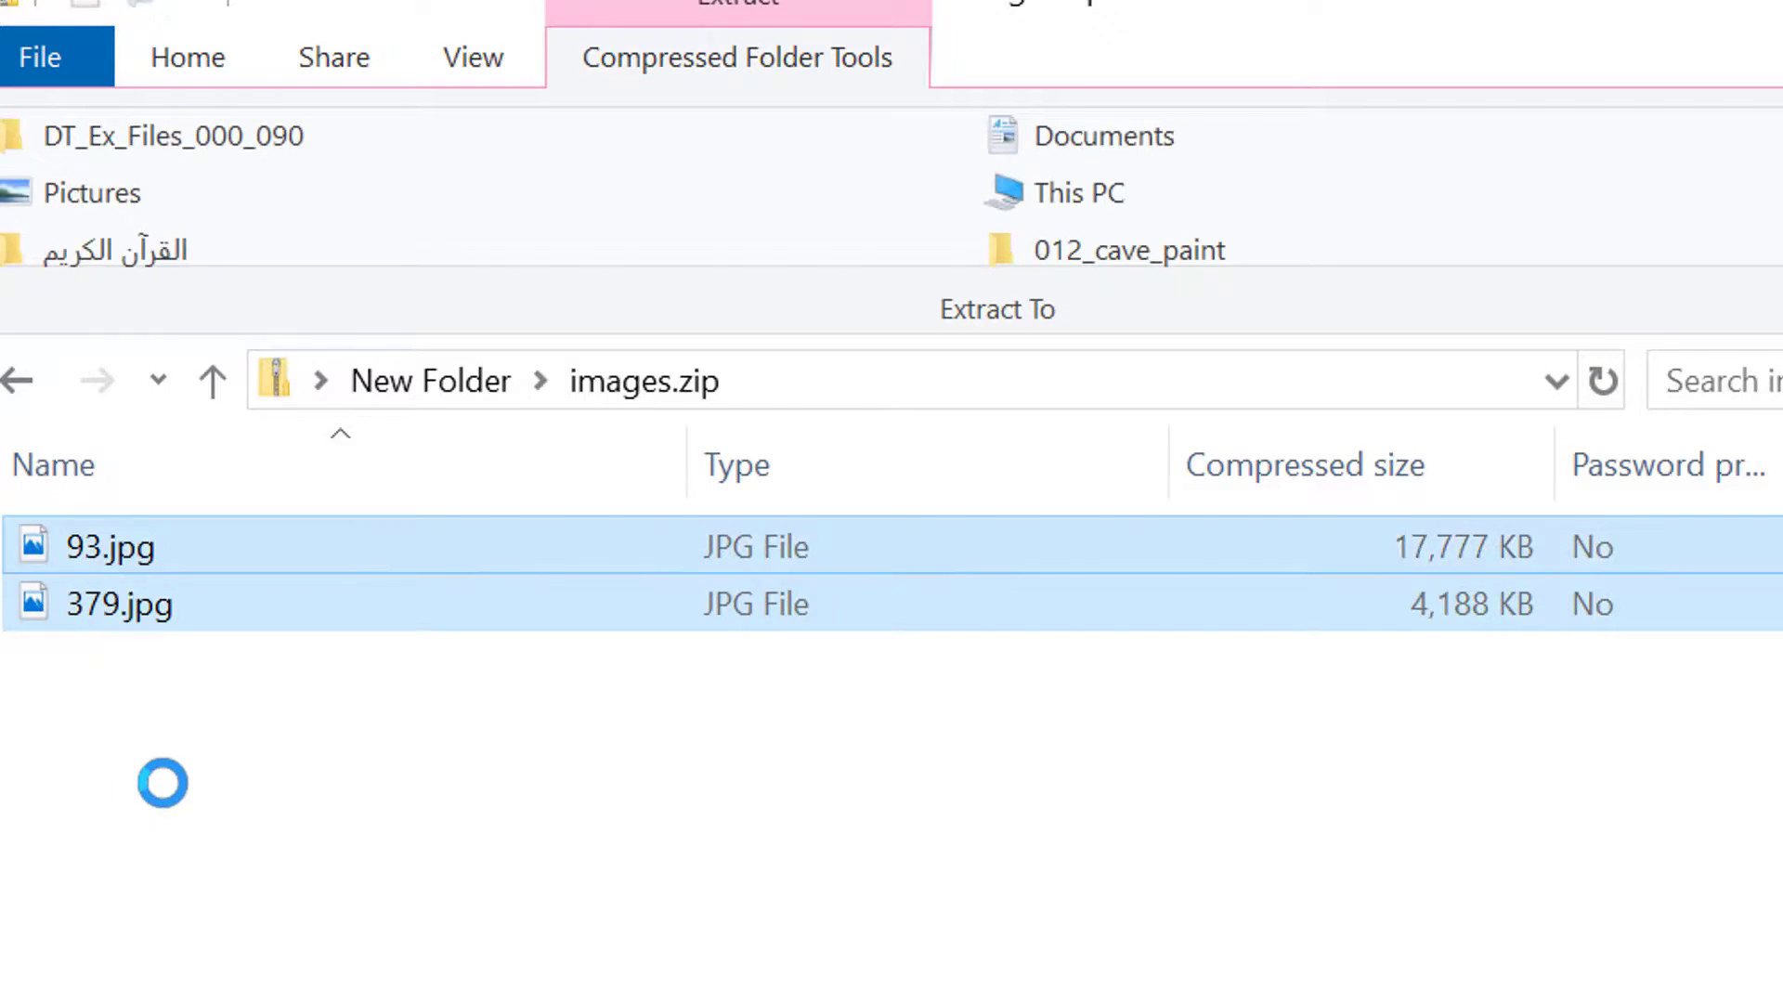
{"action": "left_click", "coordinate": [163, 783]}
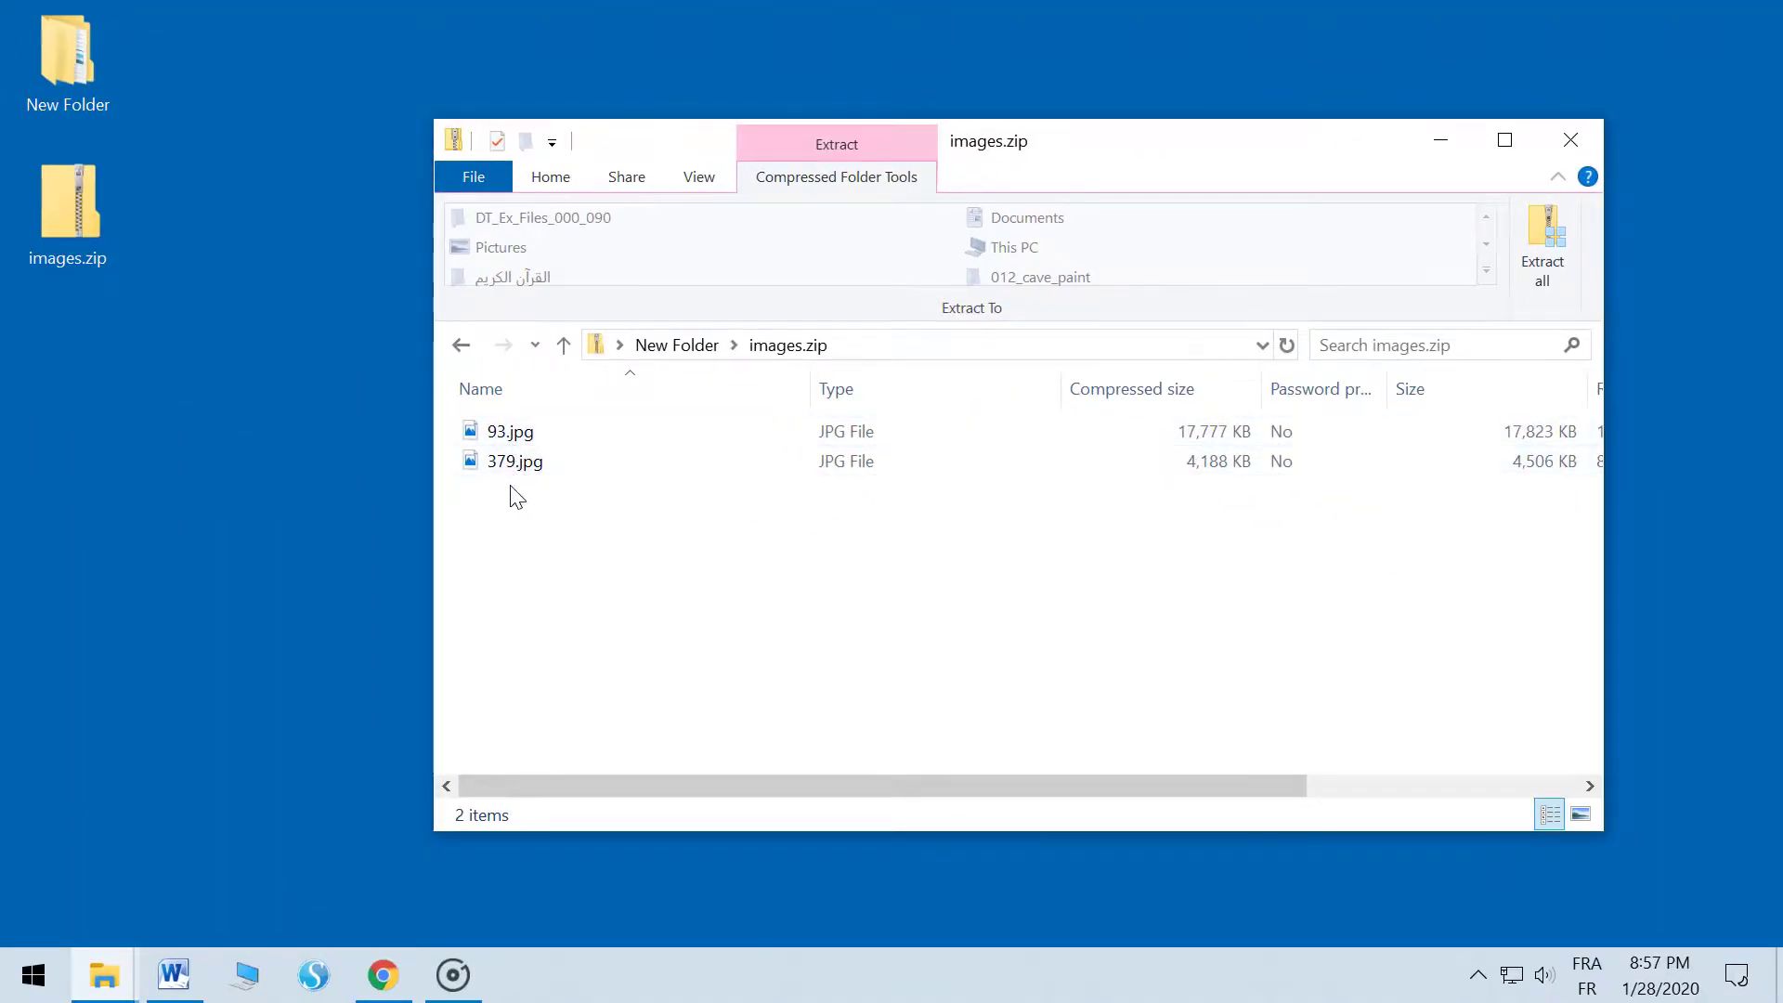
Extract 93.jpg and 379.jpg from images.zip into New Folder on the desktop, and close the archive window
{"action": "left_click", "coordinate": [493, 462]}
{"action": "left_click", "coordinate": [493, 432], "text": "shift"}
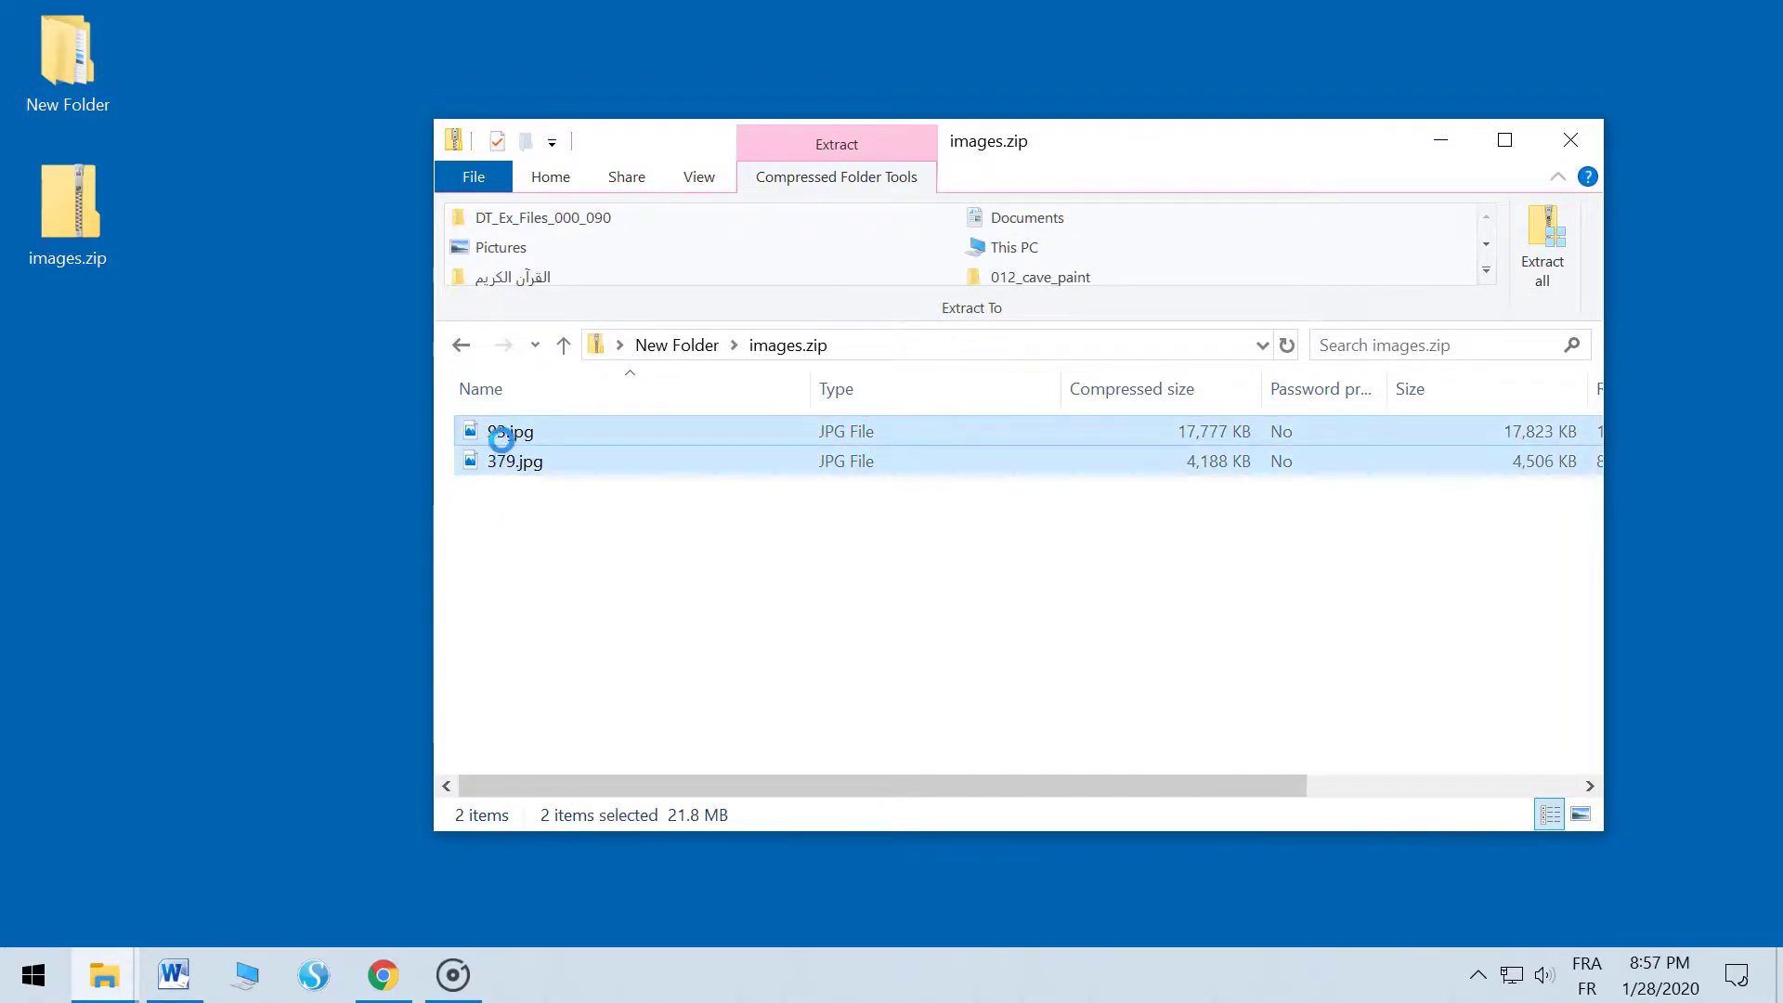
{"action": "left_click_drag", "start_coordinate": [500, 436], "coordinate": [303, 367]}
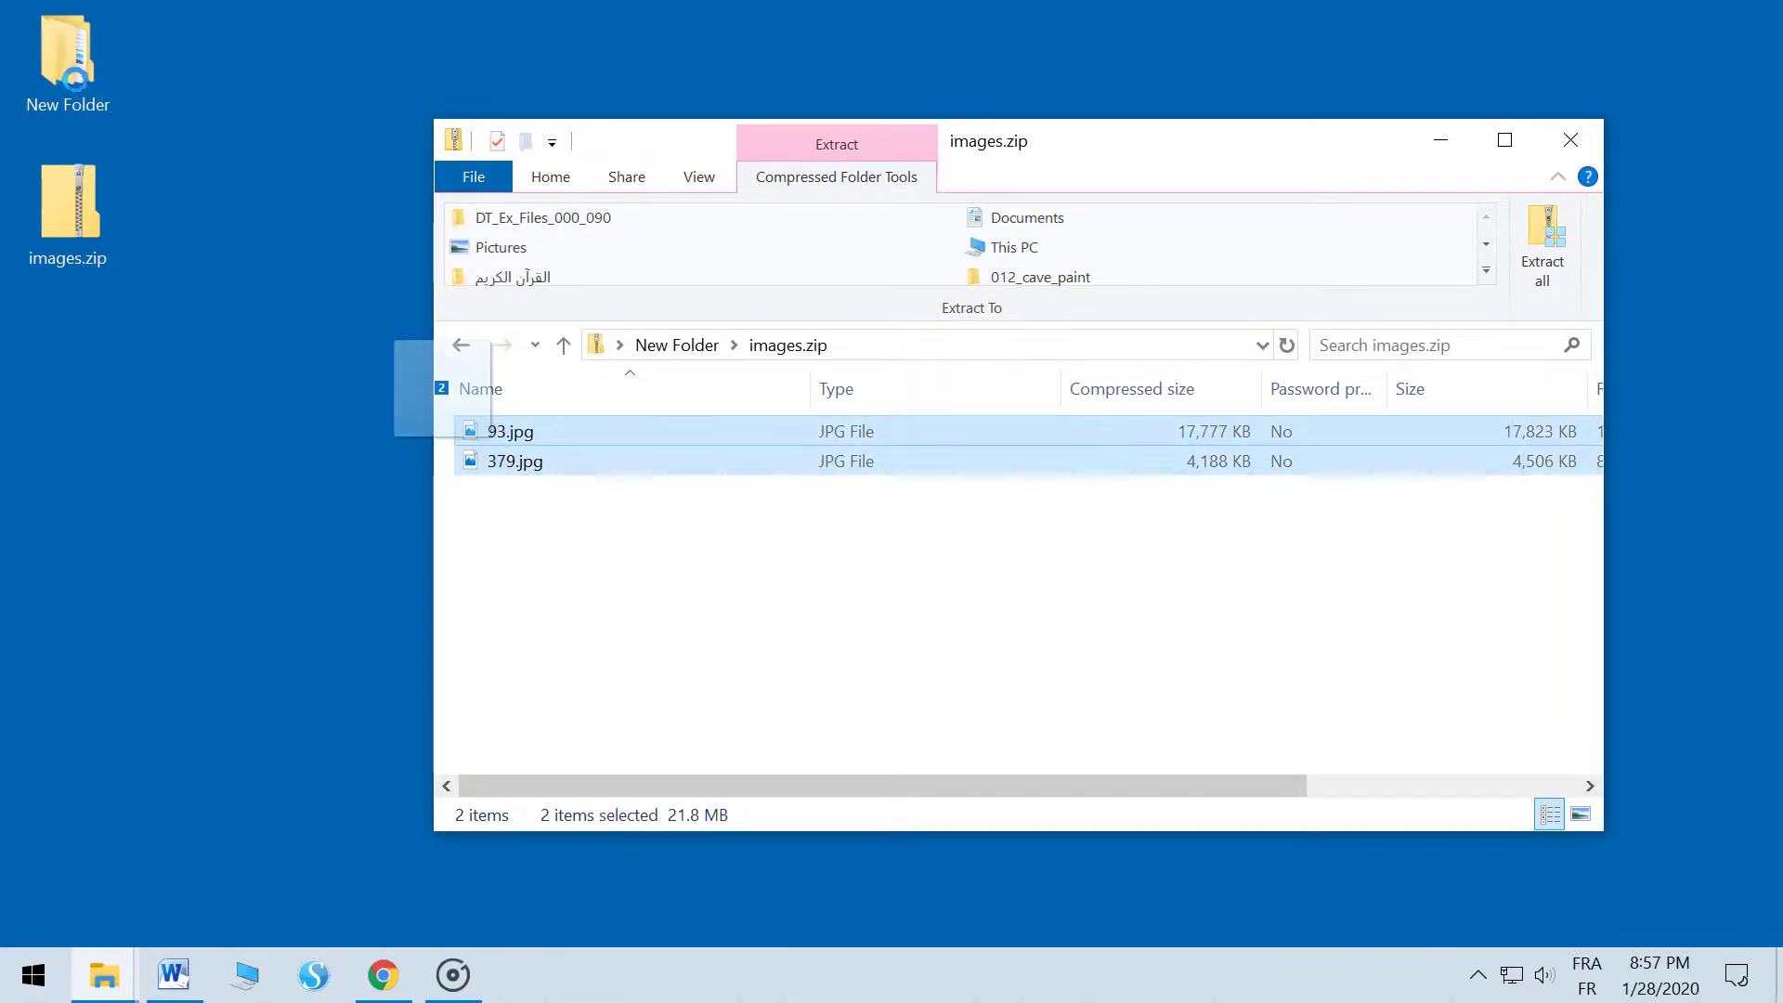
{"action": "left_click_drag", "start_coordinate": [444, 399], "coordinate": [69, 74]}
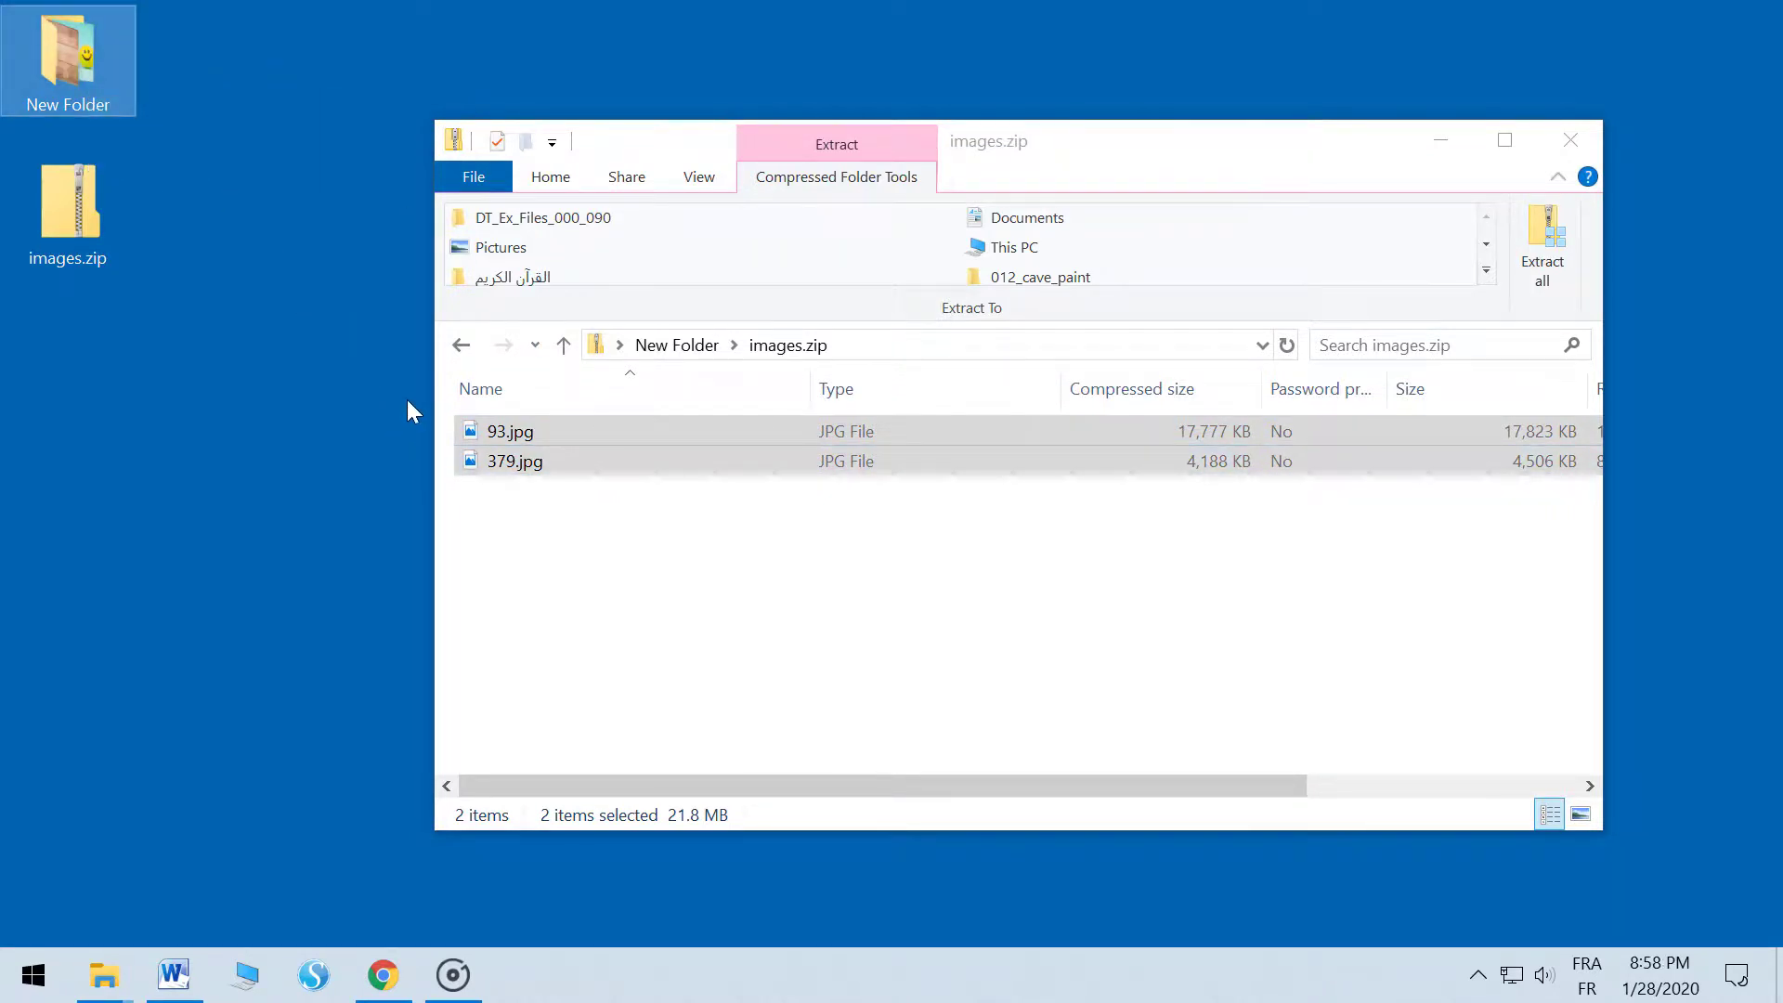
{"action": "left_click", "coordinate": [1590, 146]}
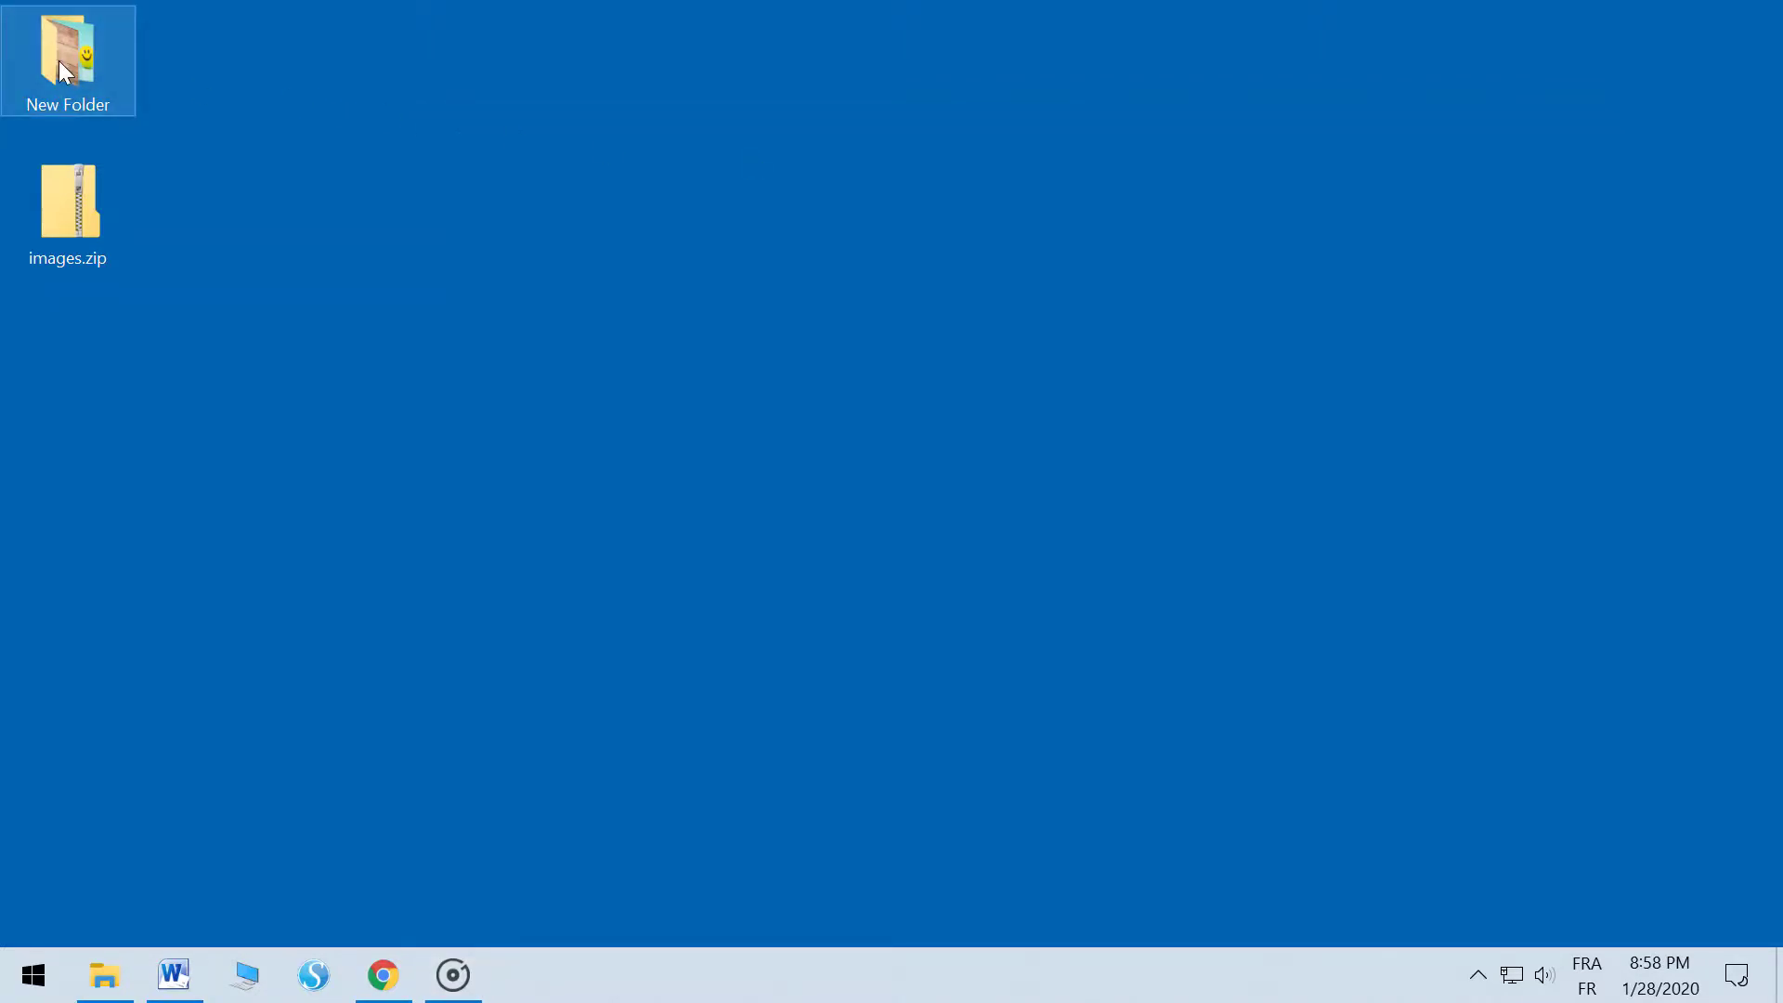
Reopen New Folder from the desktop and check the extracted image 93.jpg
{"action": "double_click", "coordinate": [65, 73]}
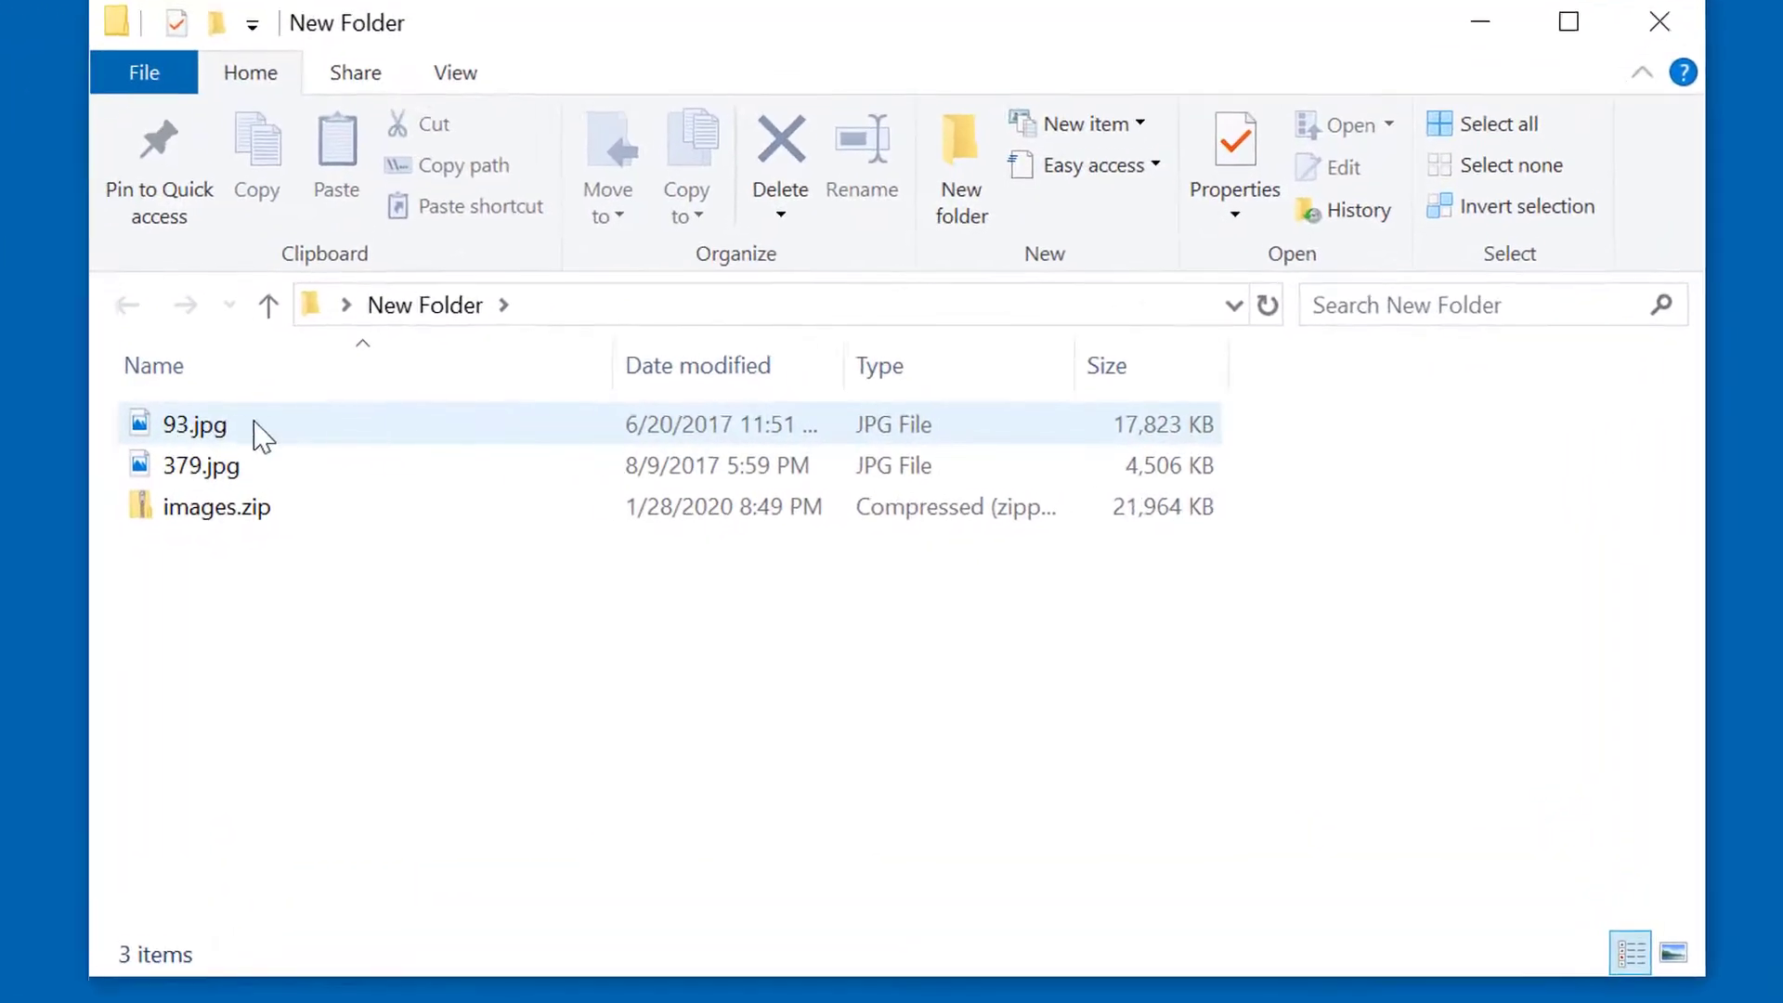
{"action": "left_click", "coordinate": [517, 439]}
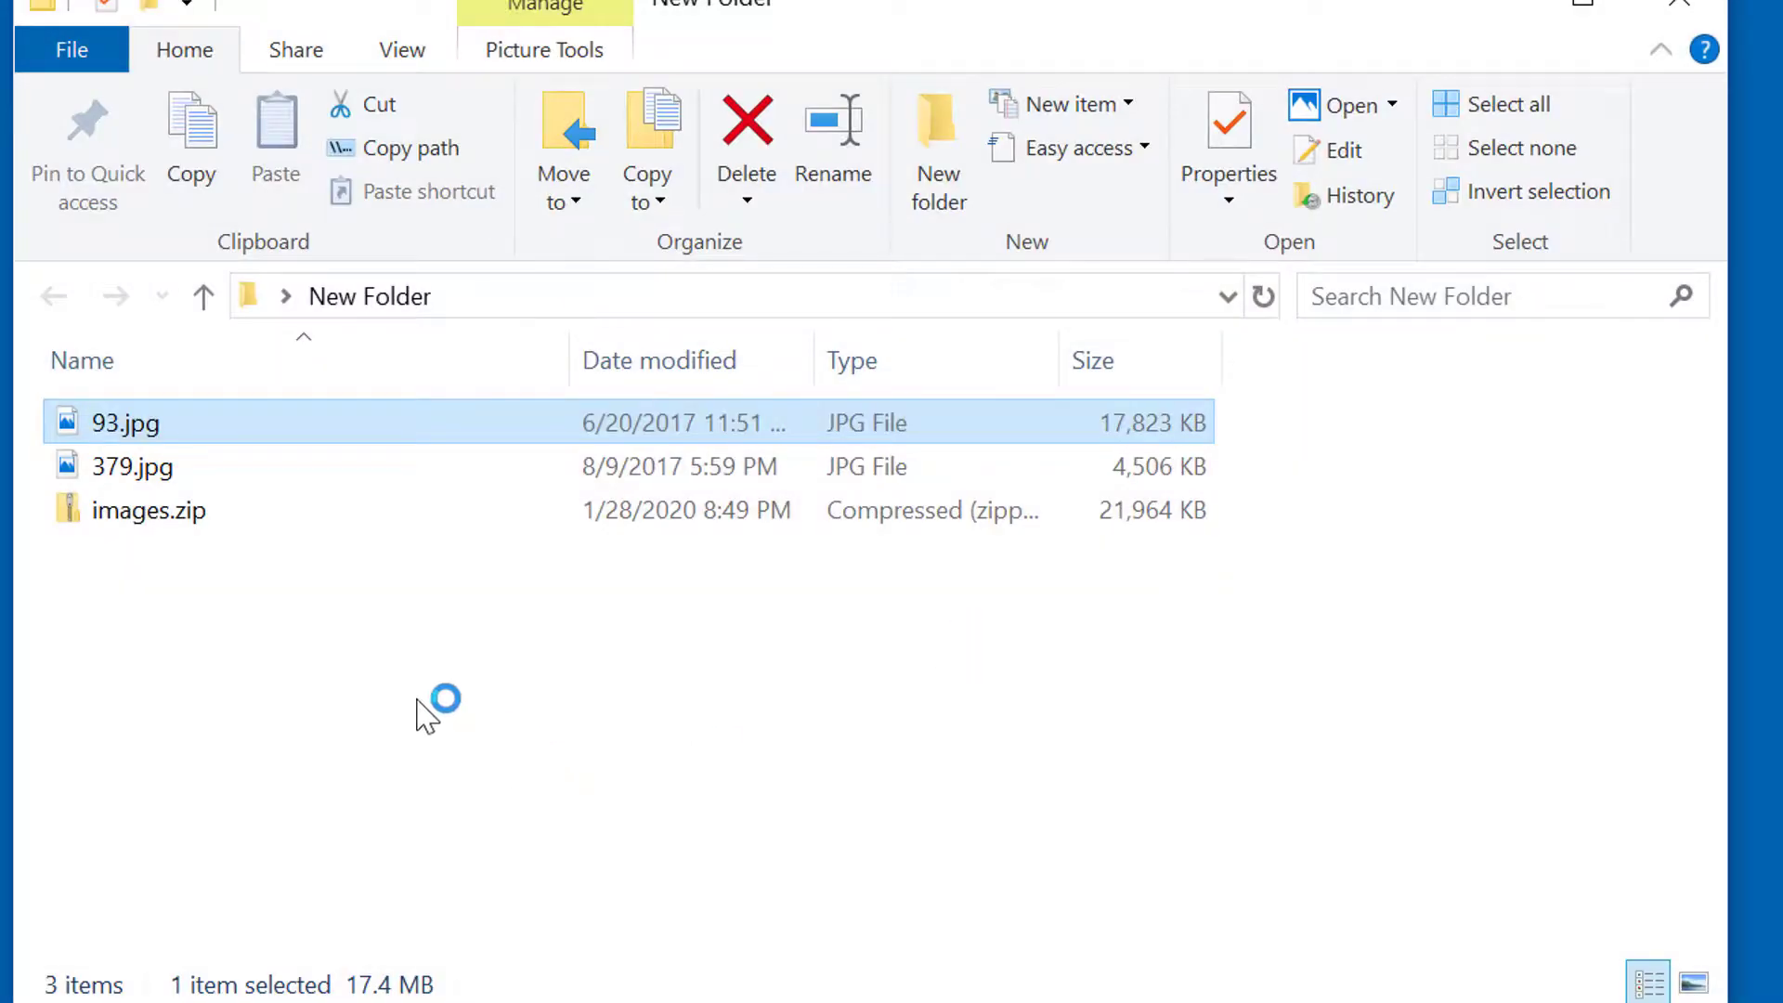
{"action": "left_click", "coordinate": [278, 641]}
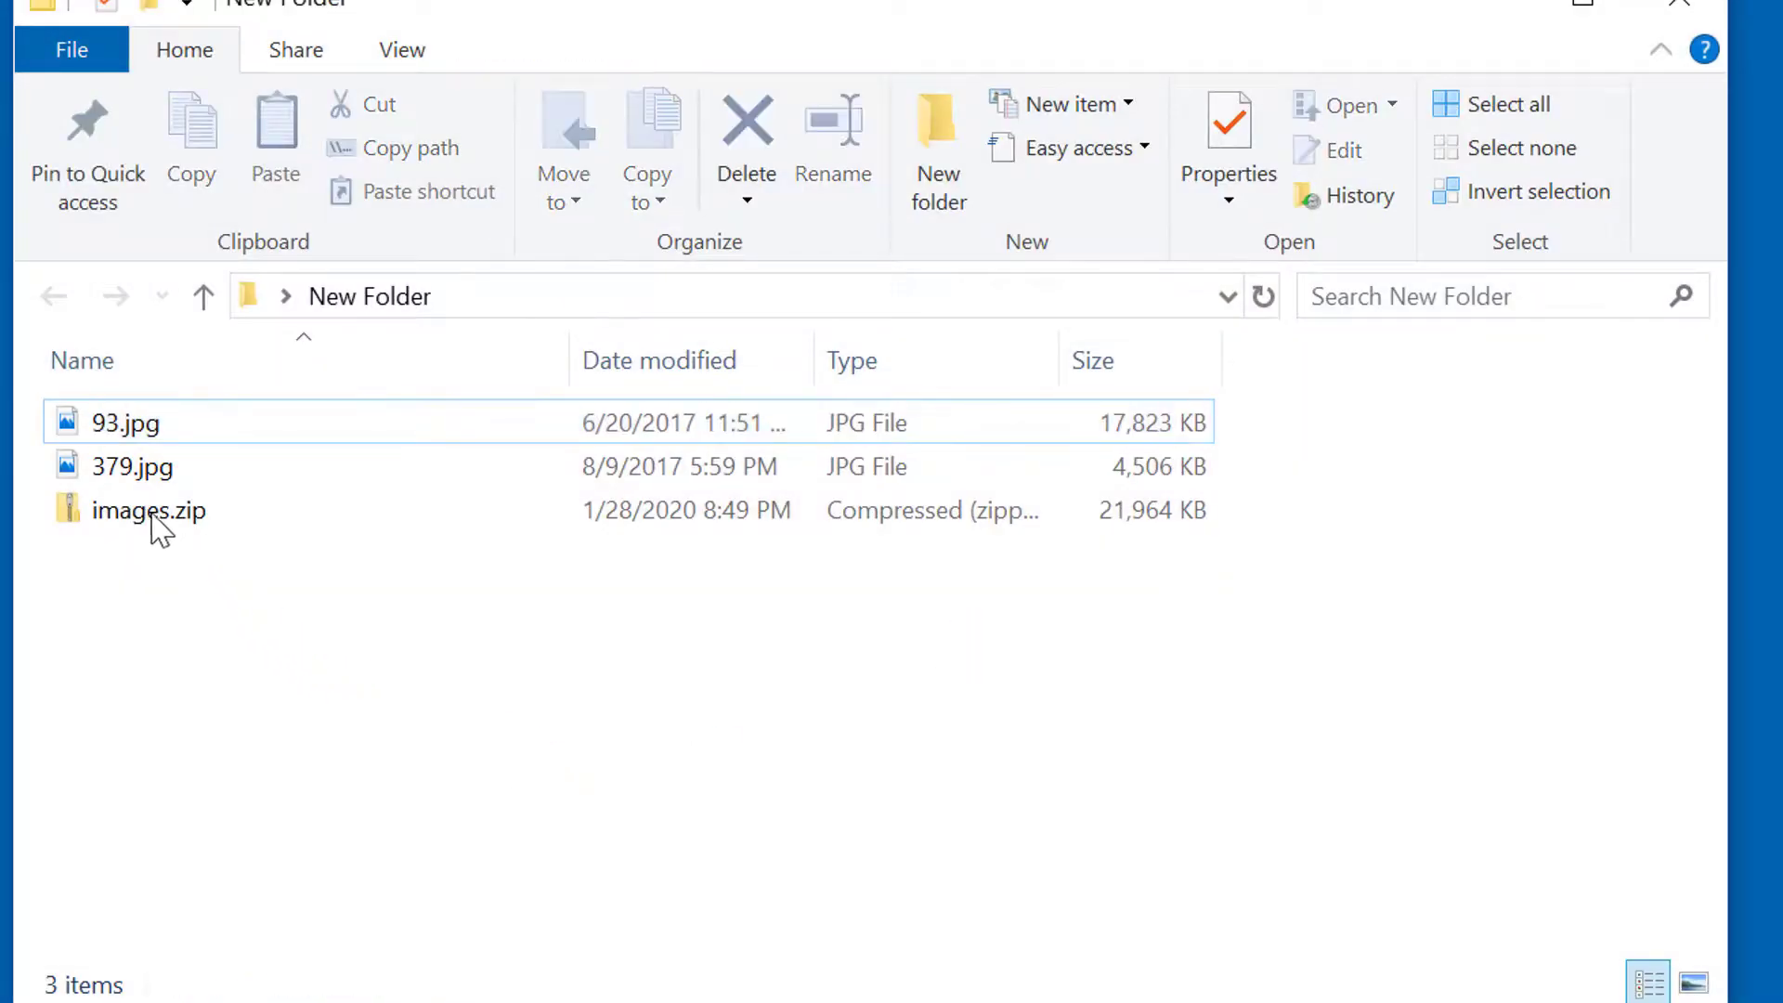
Compress 93.jpg and 379.jpg into a zip file in New Folder and name it newImages.zip
{"action": "left_click", "coordinate": [149, 467]}
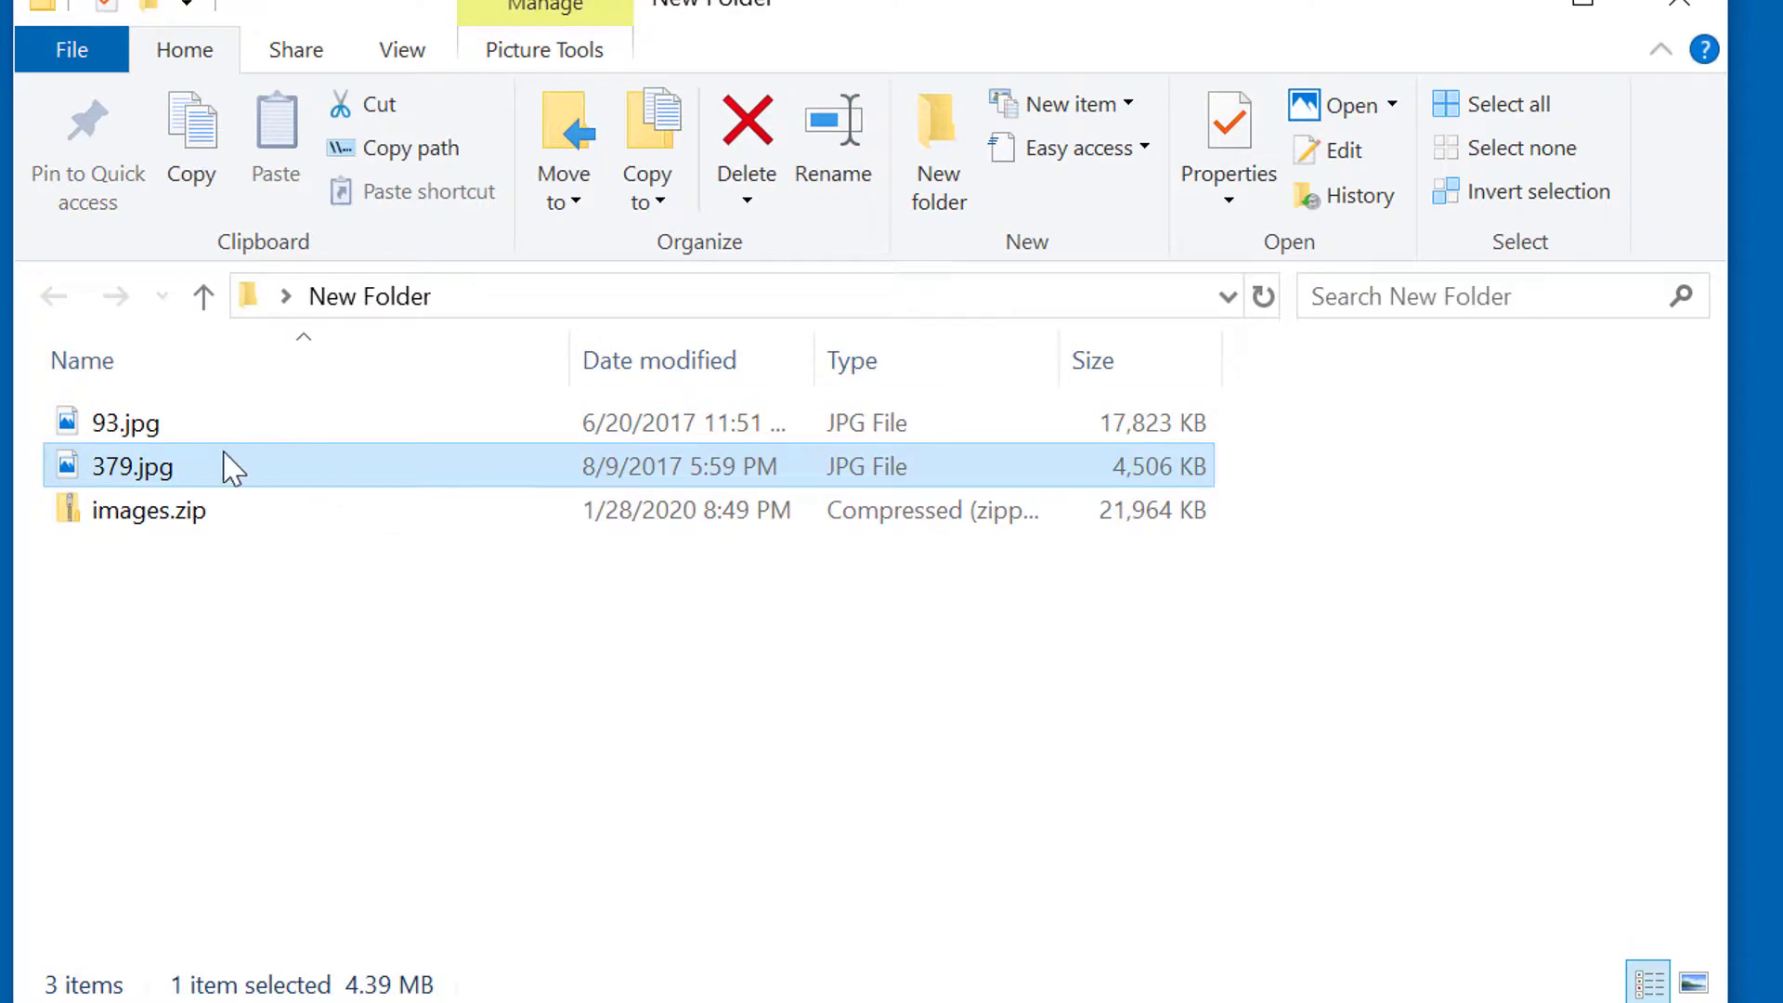
{"action": "left_click", "coordinate": [146, 423], "text": "ctrl"}
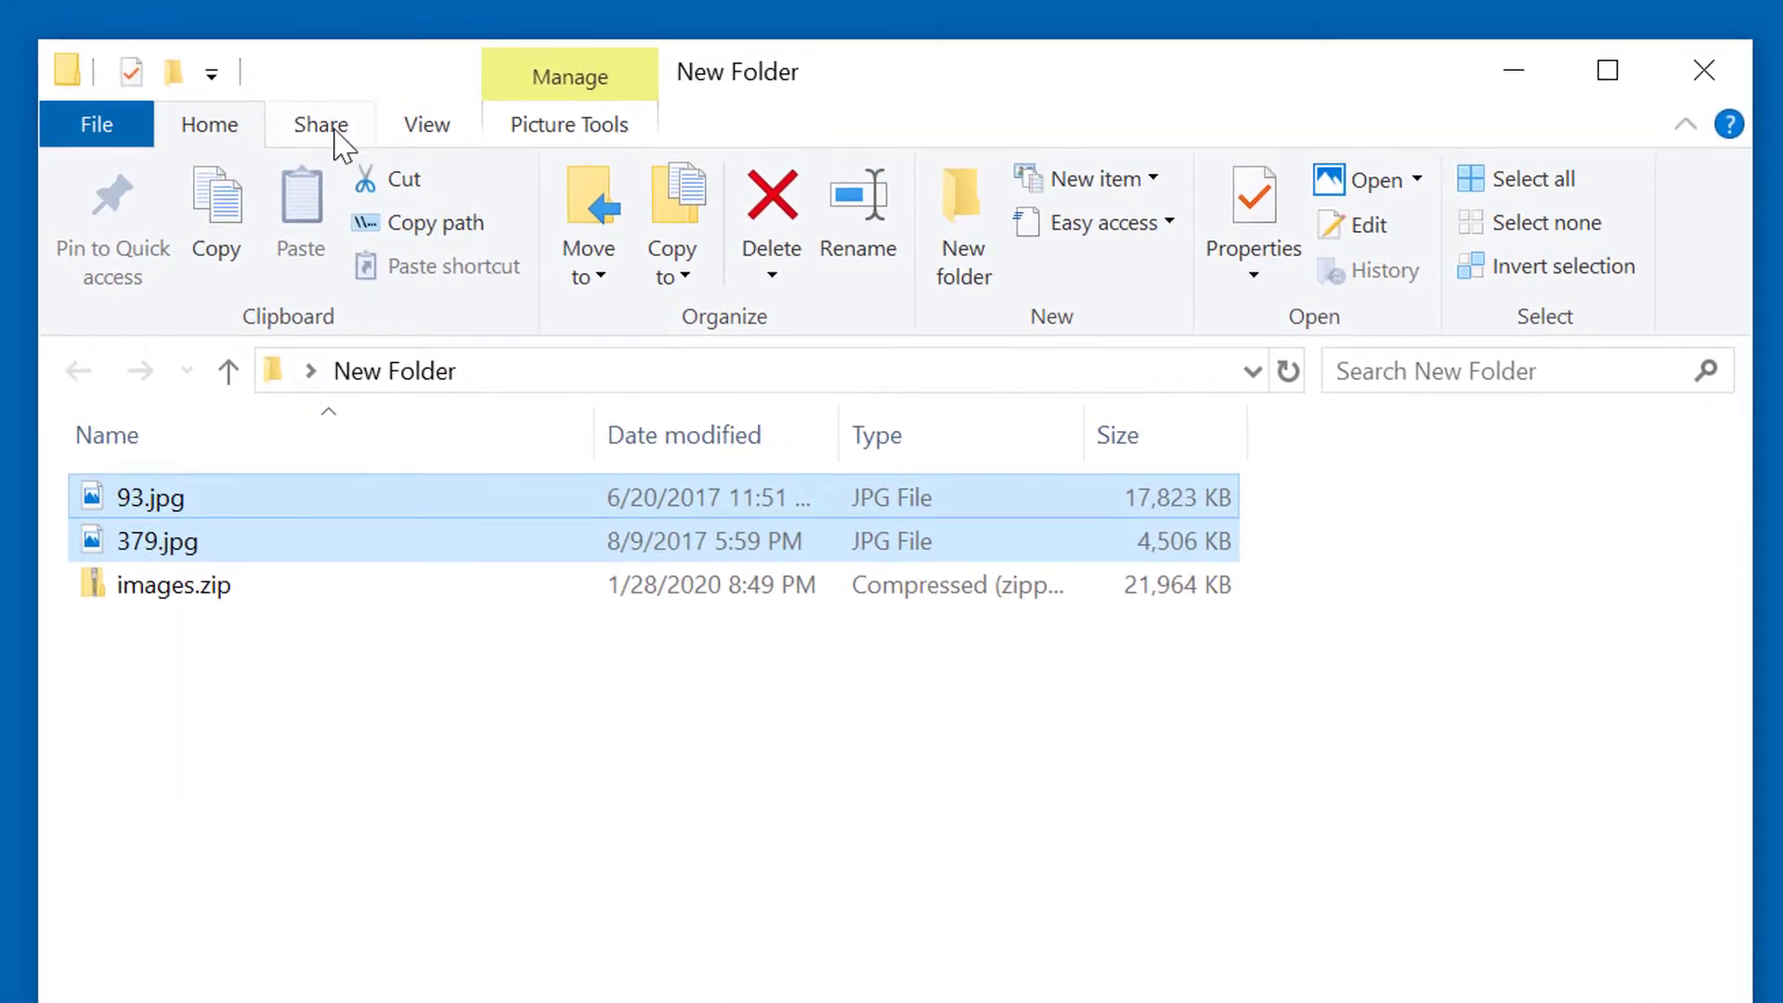
{"action": "left_click", "coordinate": [311, 63]}
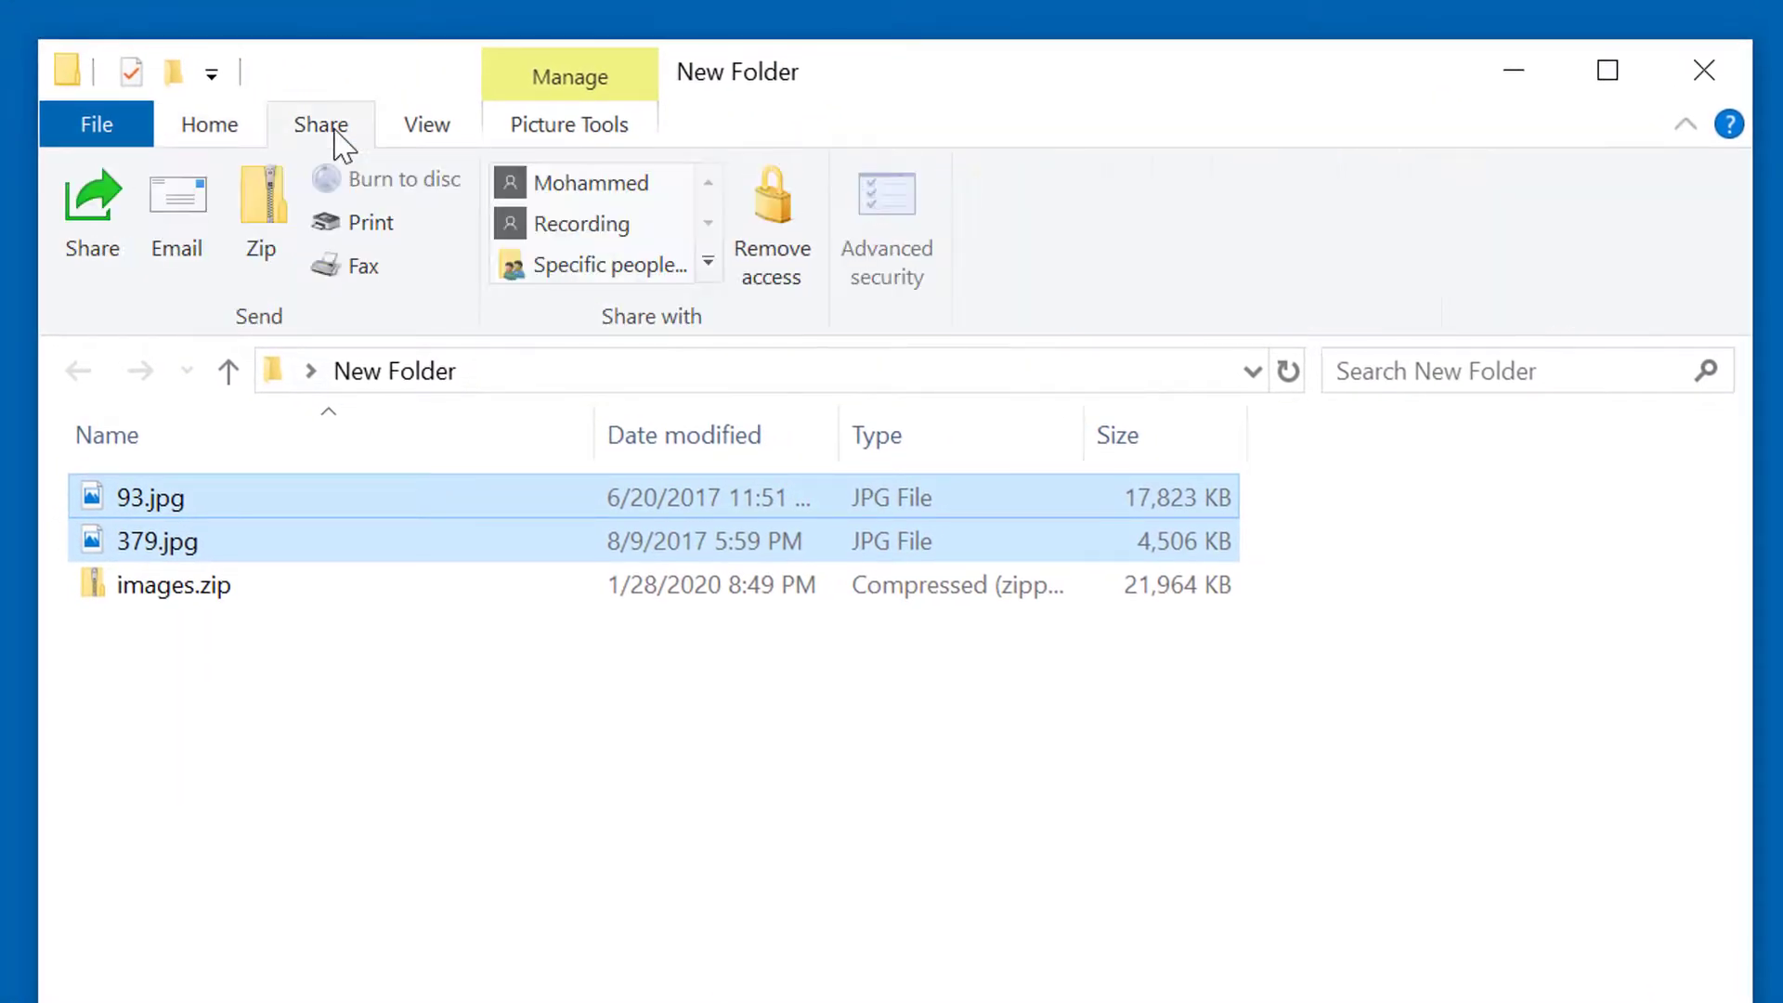
{"action": "left_click", "coordinate": [243, 227]}
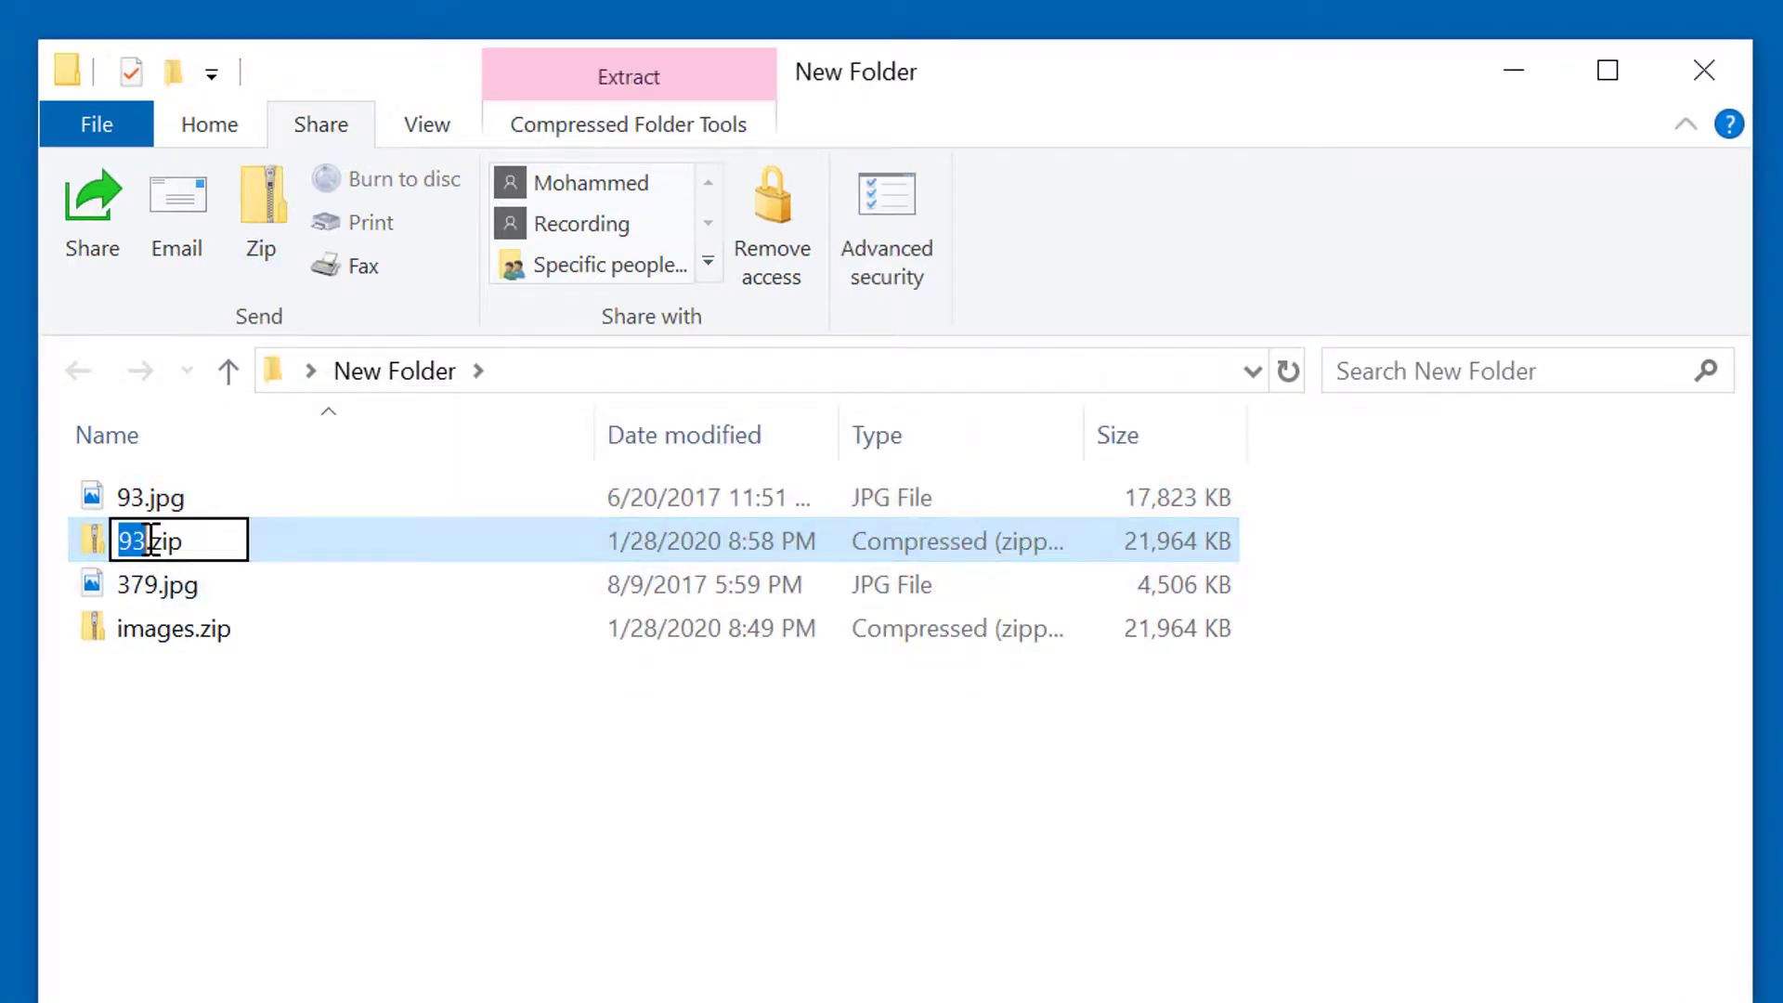
{"action": "type", "text": "newImage"}
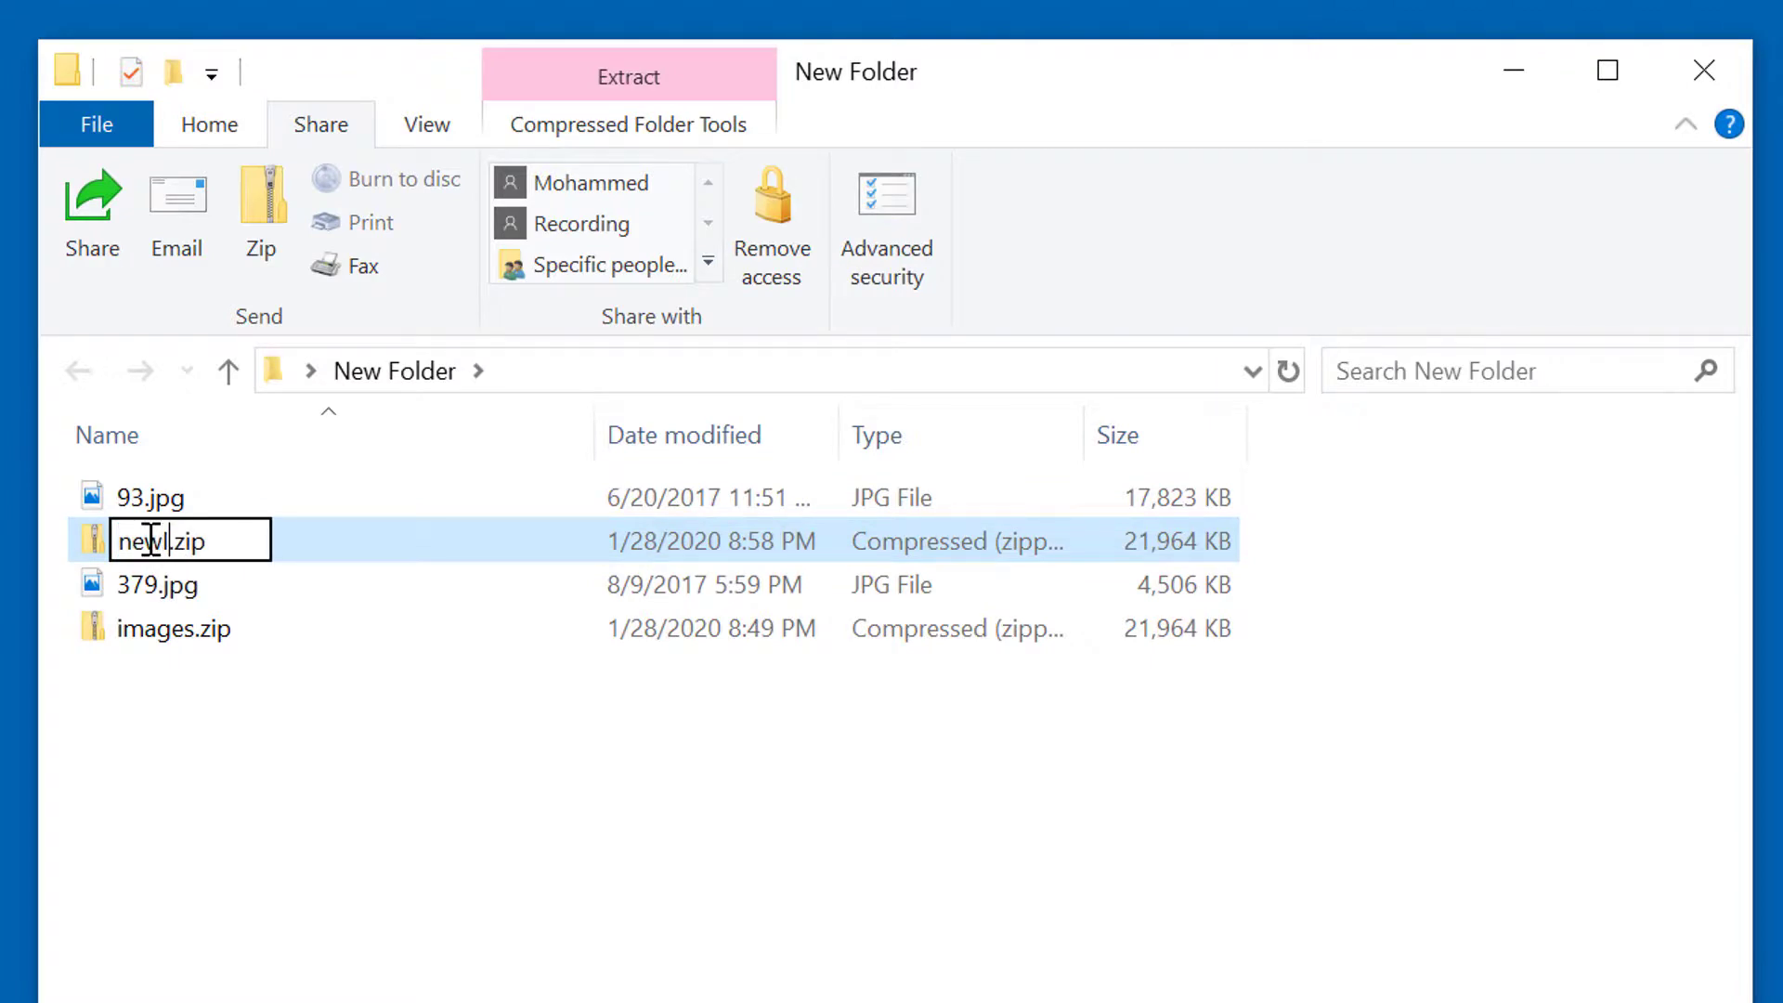
{"action": "type", "text": "s"}
{"action": "key", "text": "Return"}
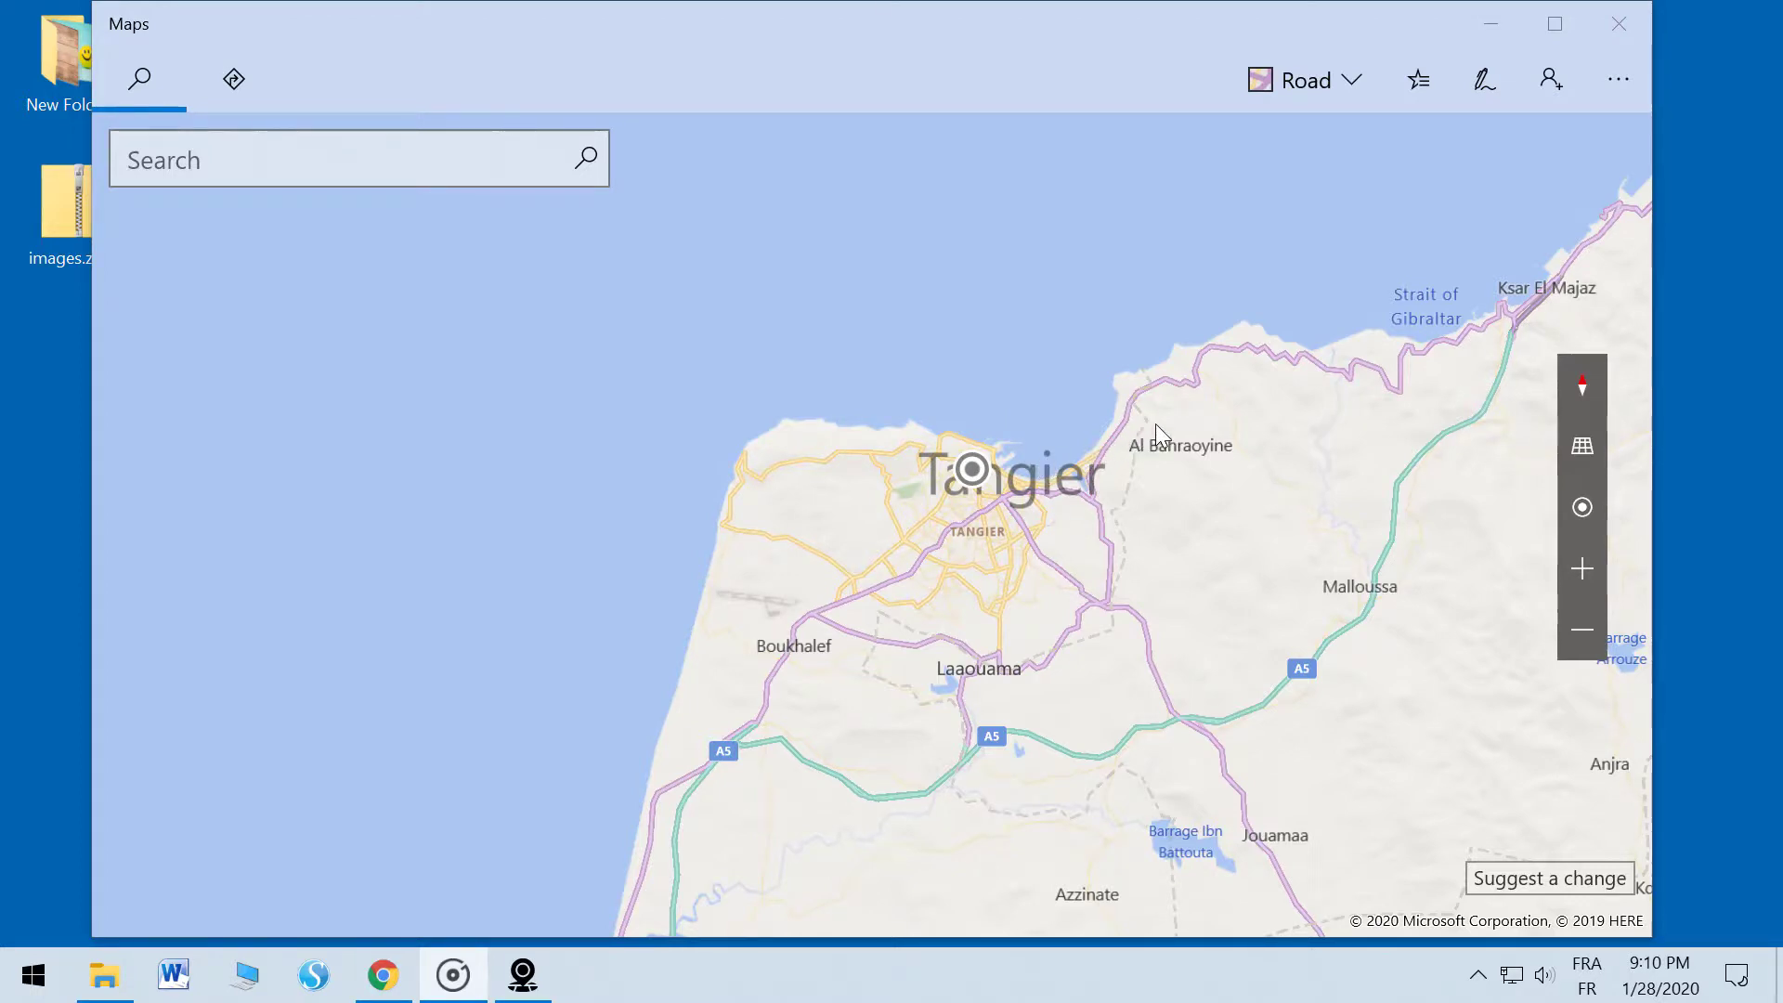
Switch to Maps and measure two freehand curved paths south and east of Tangier with a light blue distance-measuring line
{"action": "left_click", "coordinate": [1482, 80]}
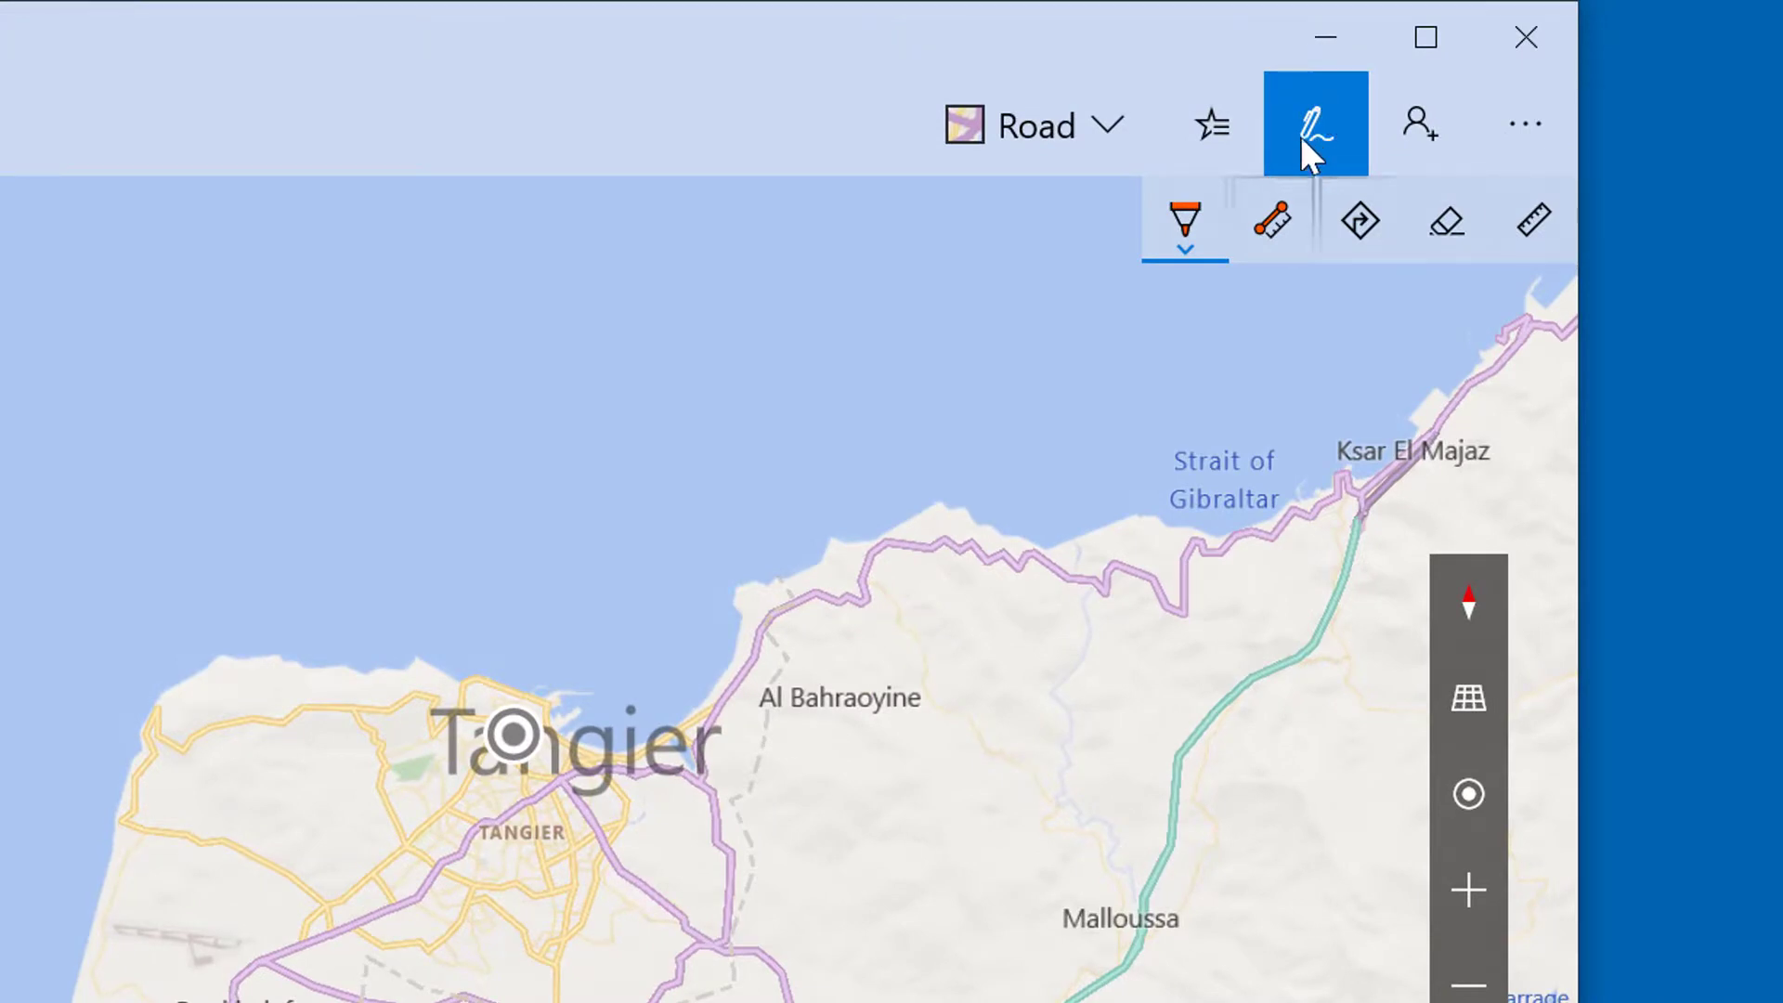
{"action": "left_click", "coordinate": [1285, 215]}
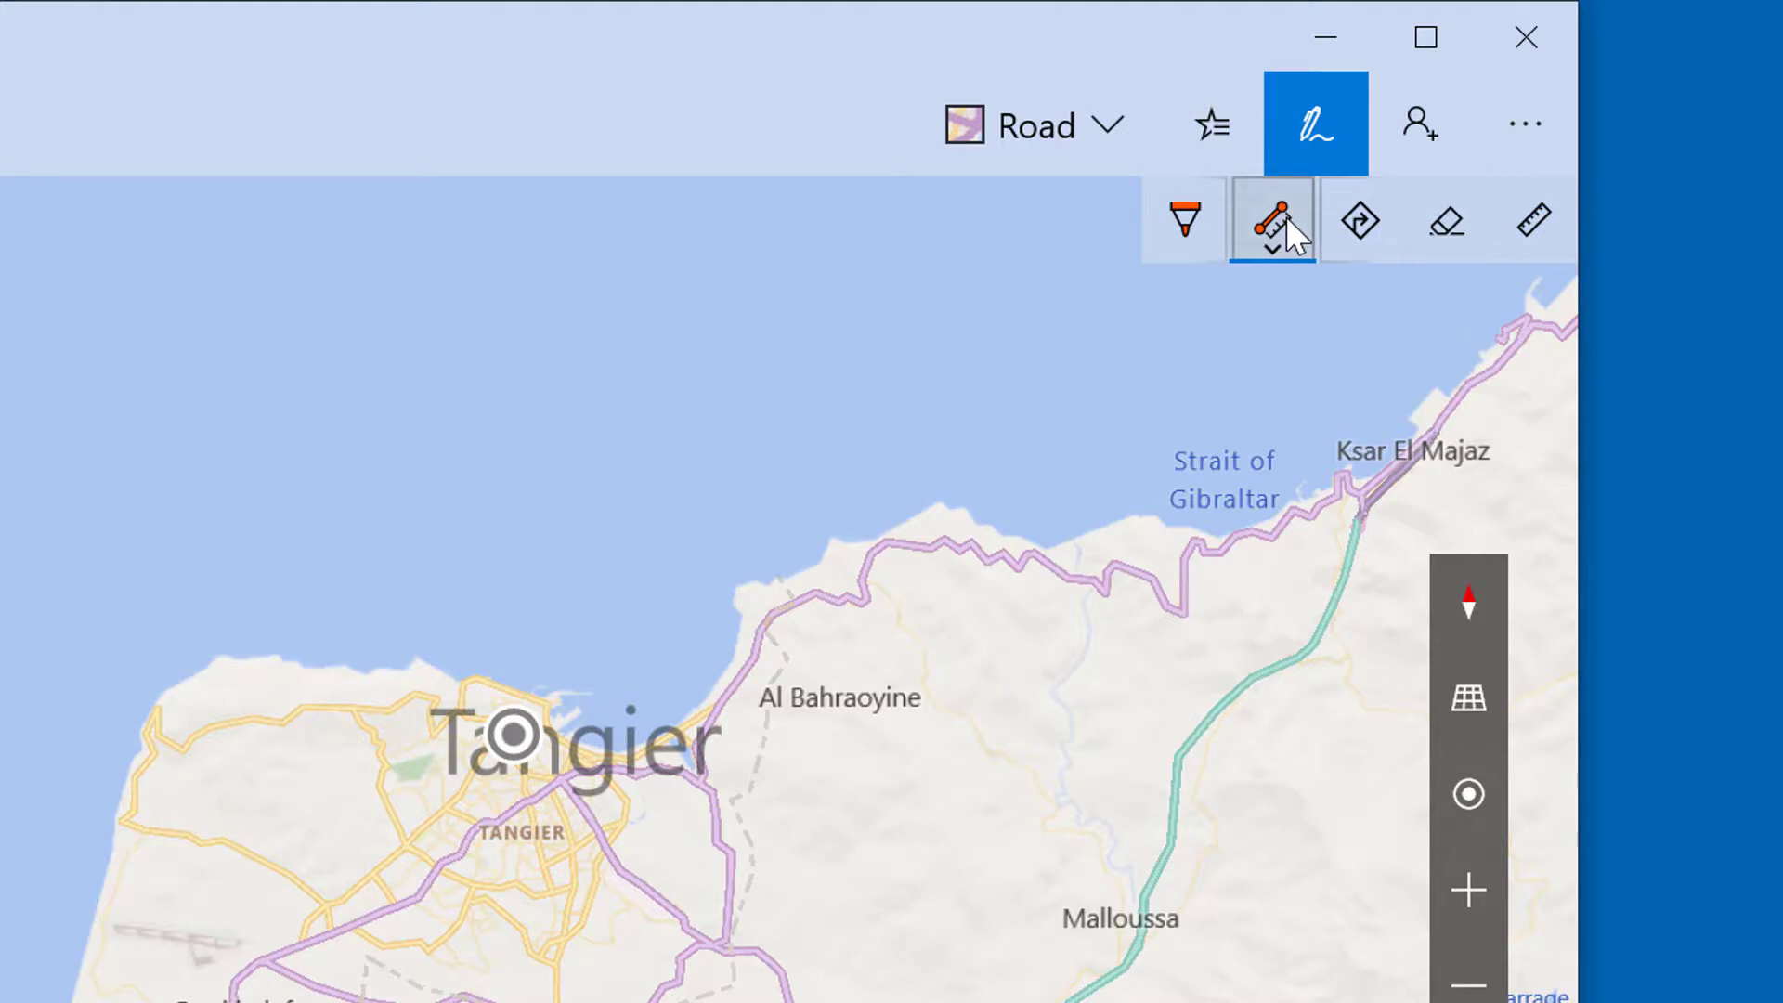
{"action": "left_click", "coordinate": [1320, 120]}
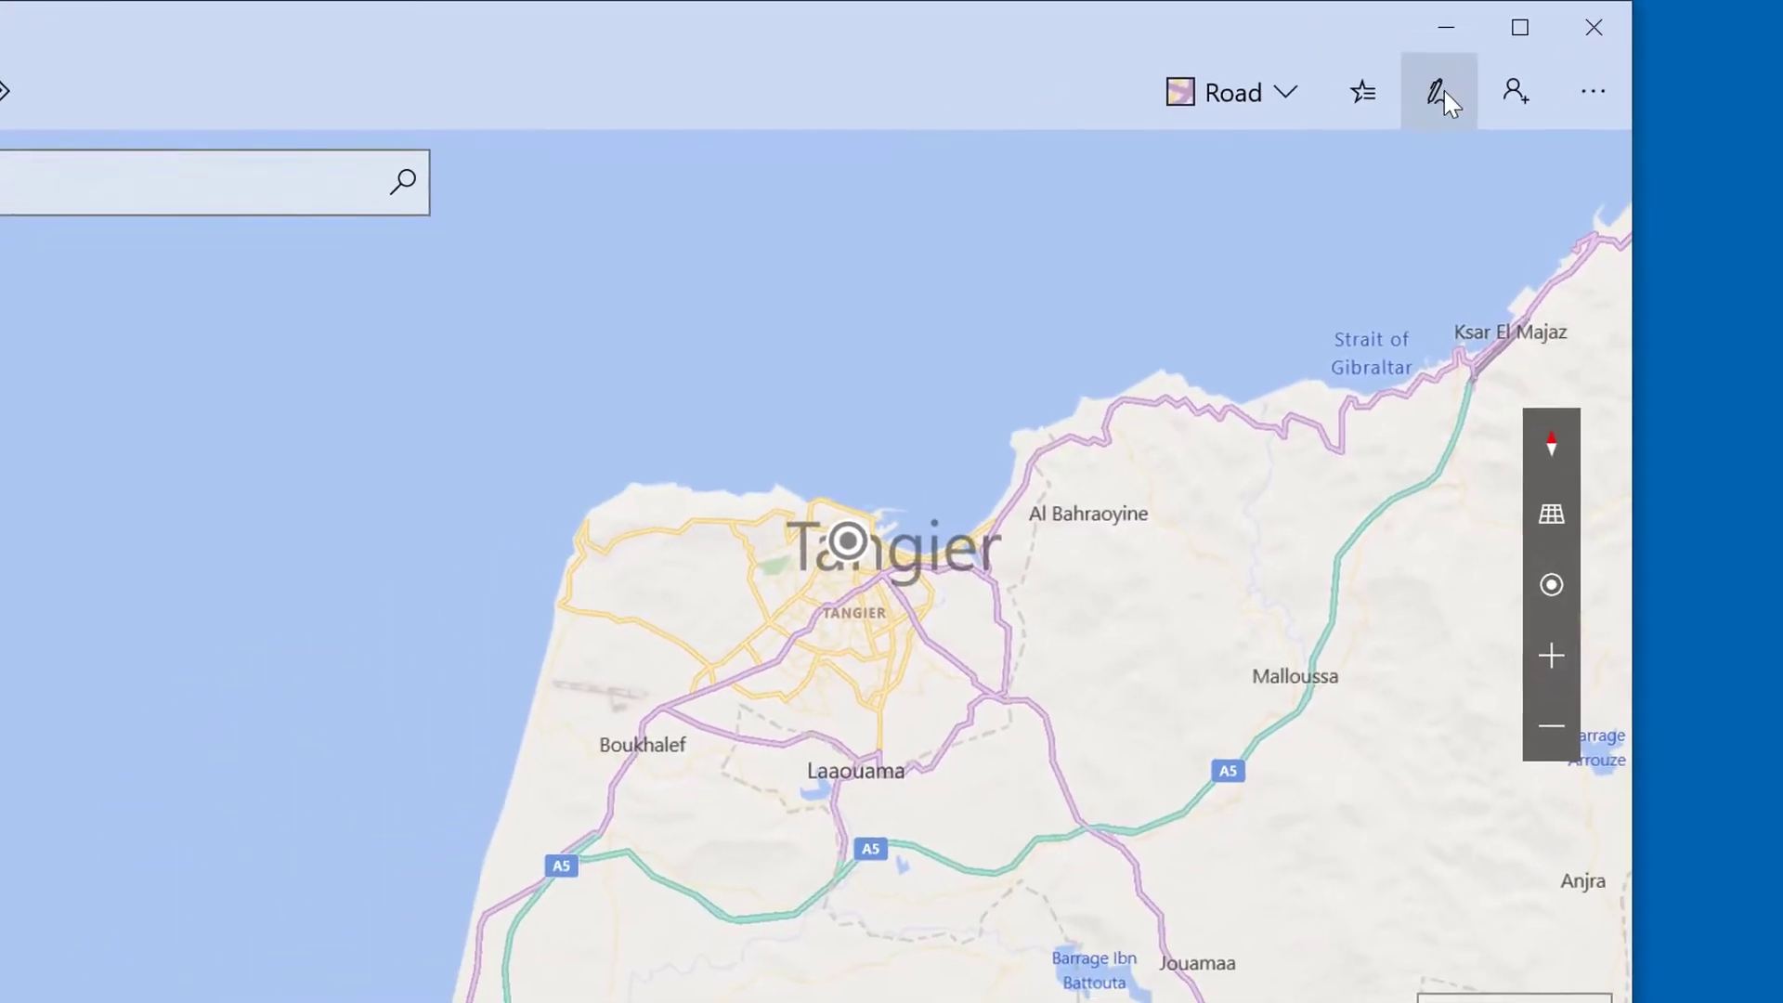
{"action": "left_click", "coordinate": [1445, 95]}
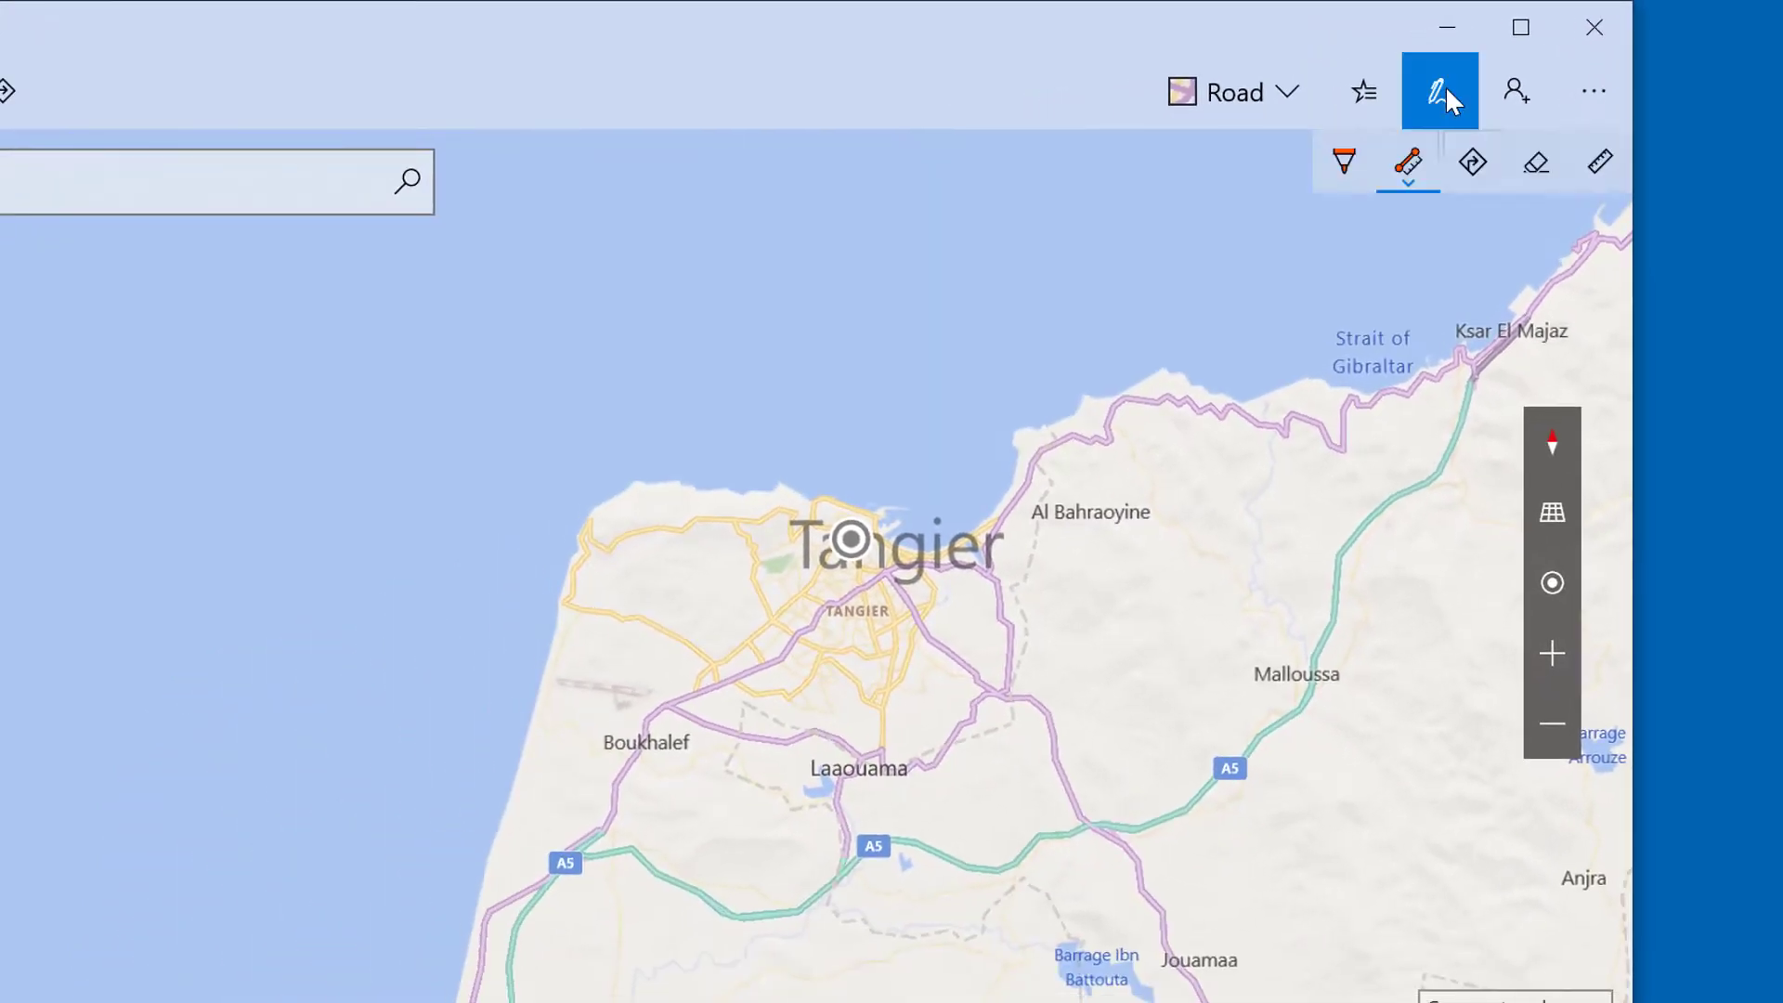
{"action": "left_click", "coordinate": [1419, 163]}
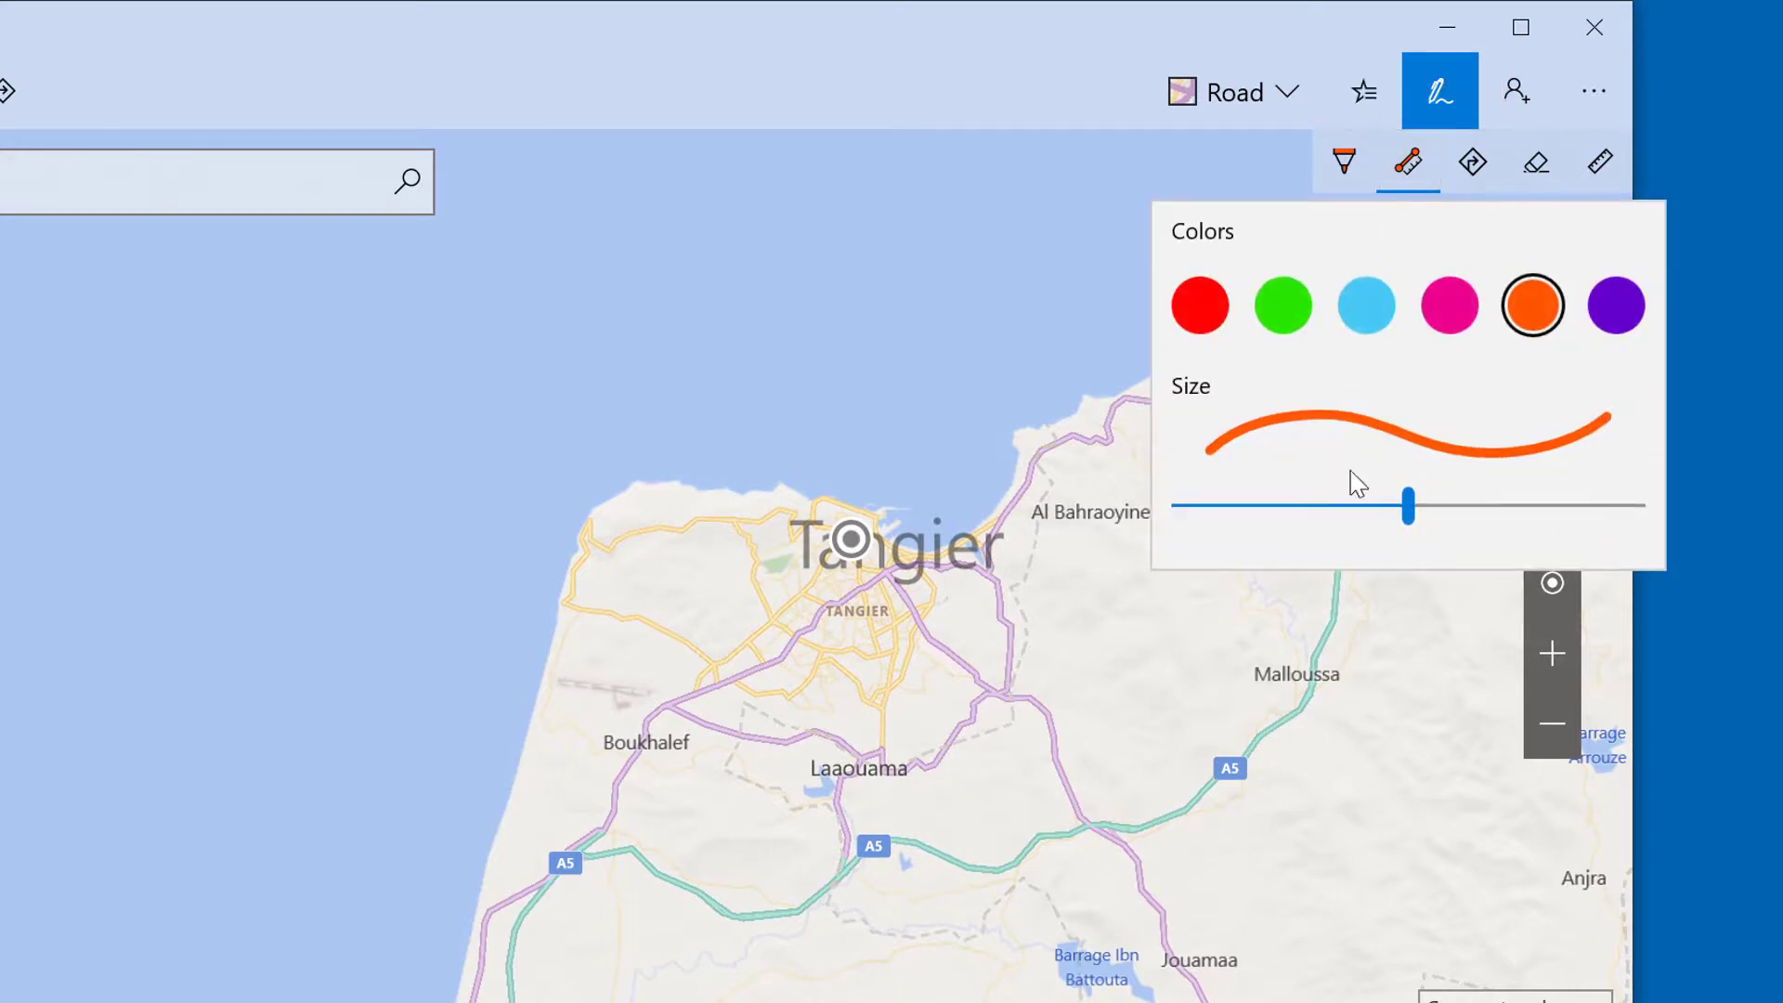
{"action": "left_click", "coordinate": [1373, 300]}
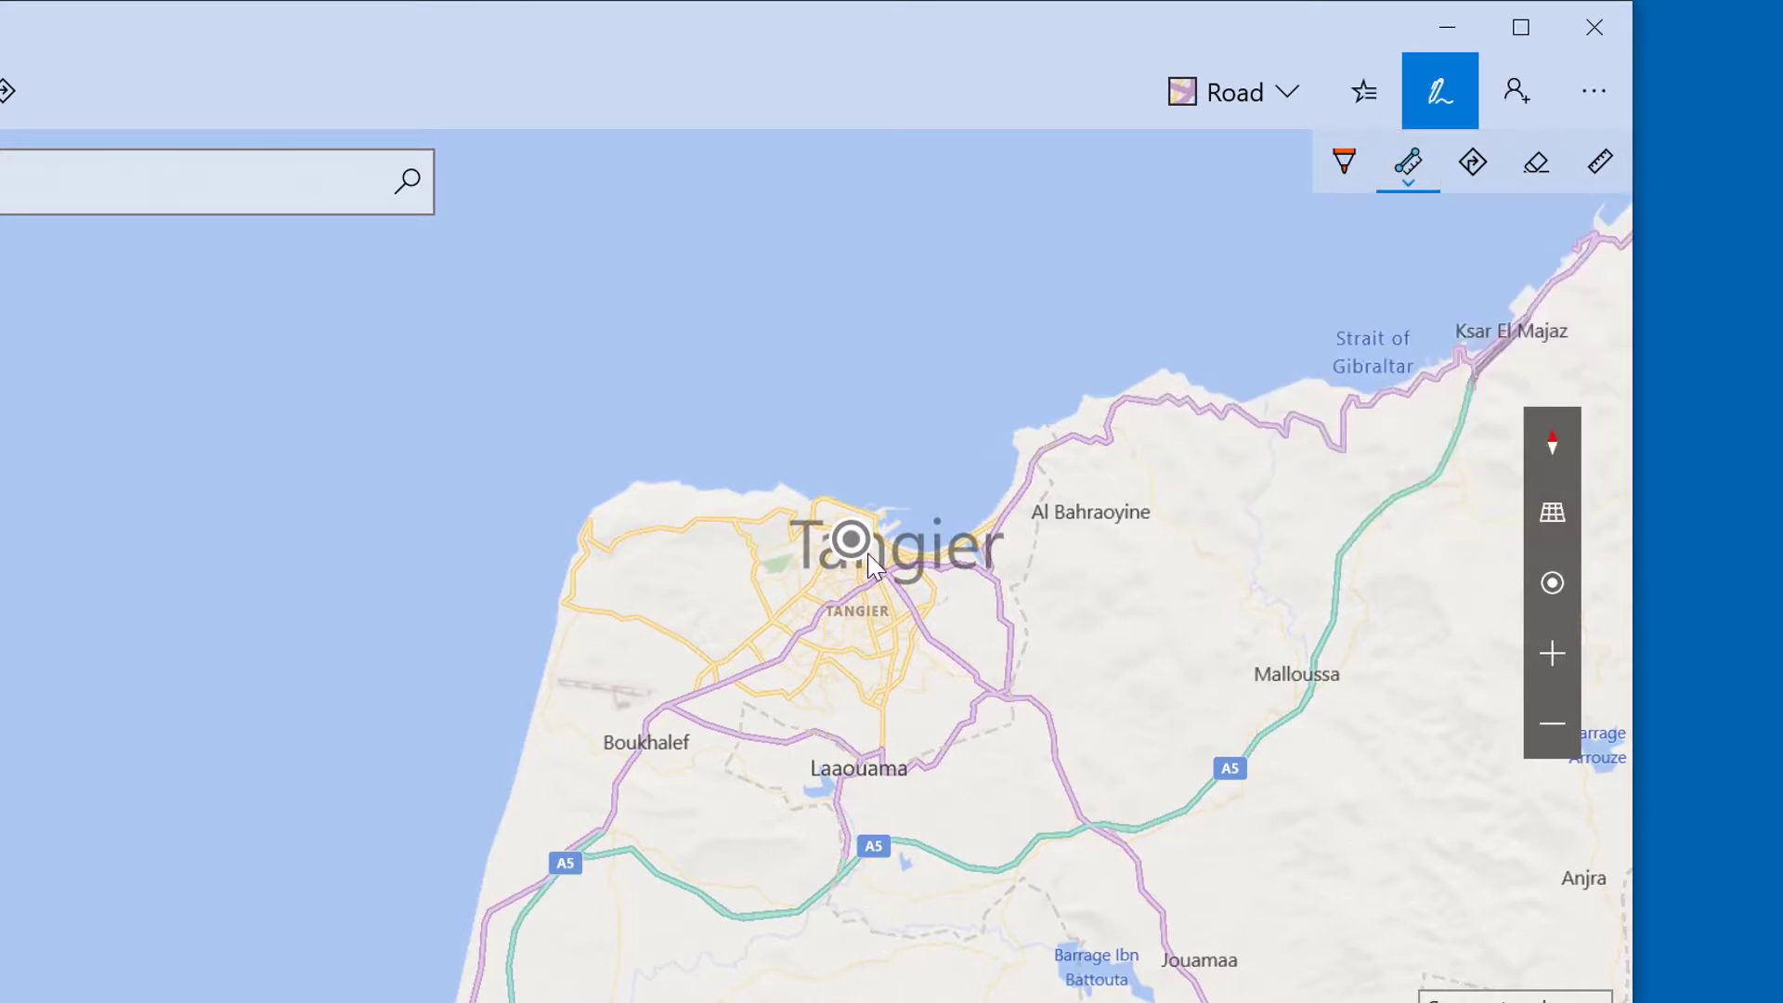
{"action": "mouse_move", "coordinate": [854, 541]}
{"action": "left_mouse_down"}
{"action": "mouse_move", "coordinate": [839, 637]}
{"action": "mouse_move", "coordinate": [759, 778]}
{"action": "mouse_move", "coordinate": [911, 928]}
{"action": "mouse_move", "coordinate": [1176, 948]}
{"action": "mouse_move", "coordinate": [1195, 980]}
{"action": "left_mouse_up"}
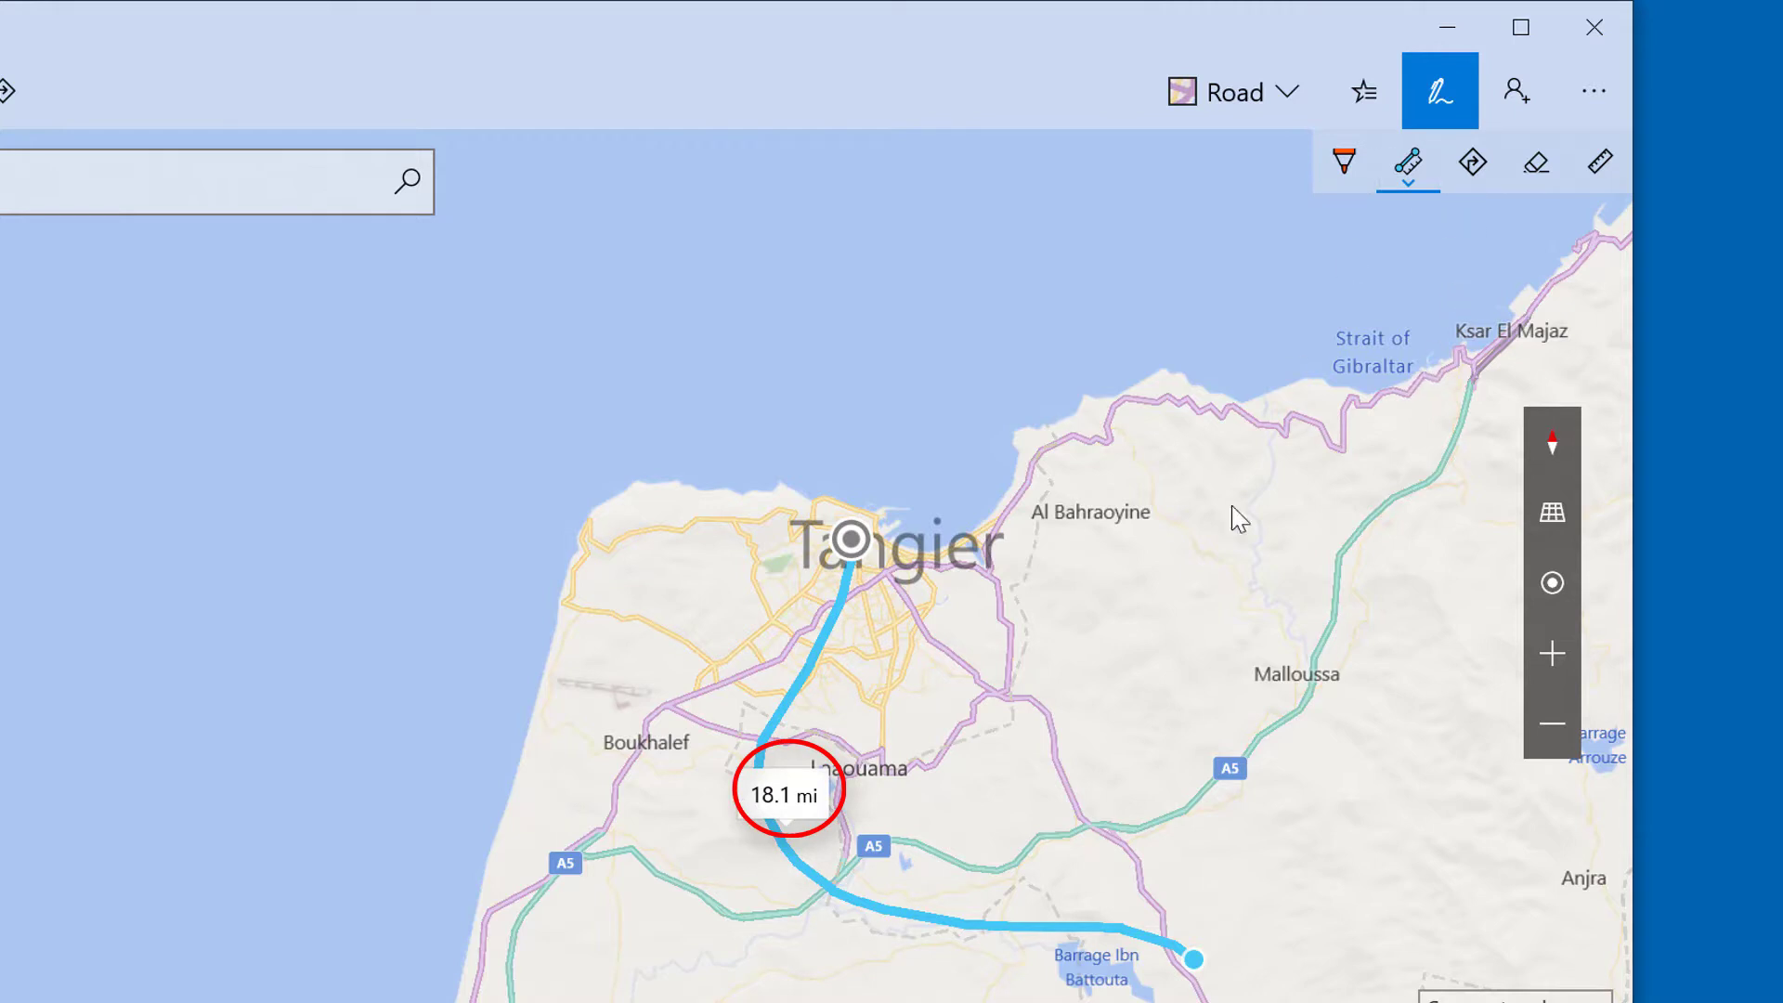
{"action": "mouse_move", "coordinate": [1237, 768]}
{"action": "left_mouse_down"}
{"action": "mouse_move", "coordinate": [1152, 608]}
{"action": "mouse_move", "coordinate": [1001, 610]}
{"action": "mouse_move", "coordinate": [769, 947]}
{"action": "mouse_move", "coordinate": [563, 888]}
{"action": "left_mouse_up"}
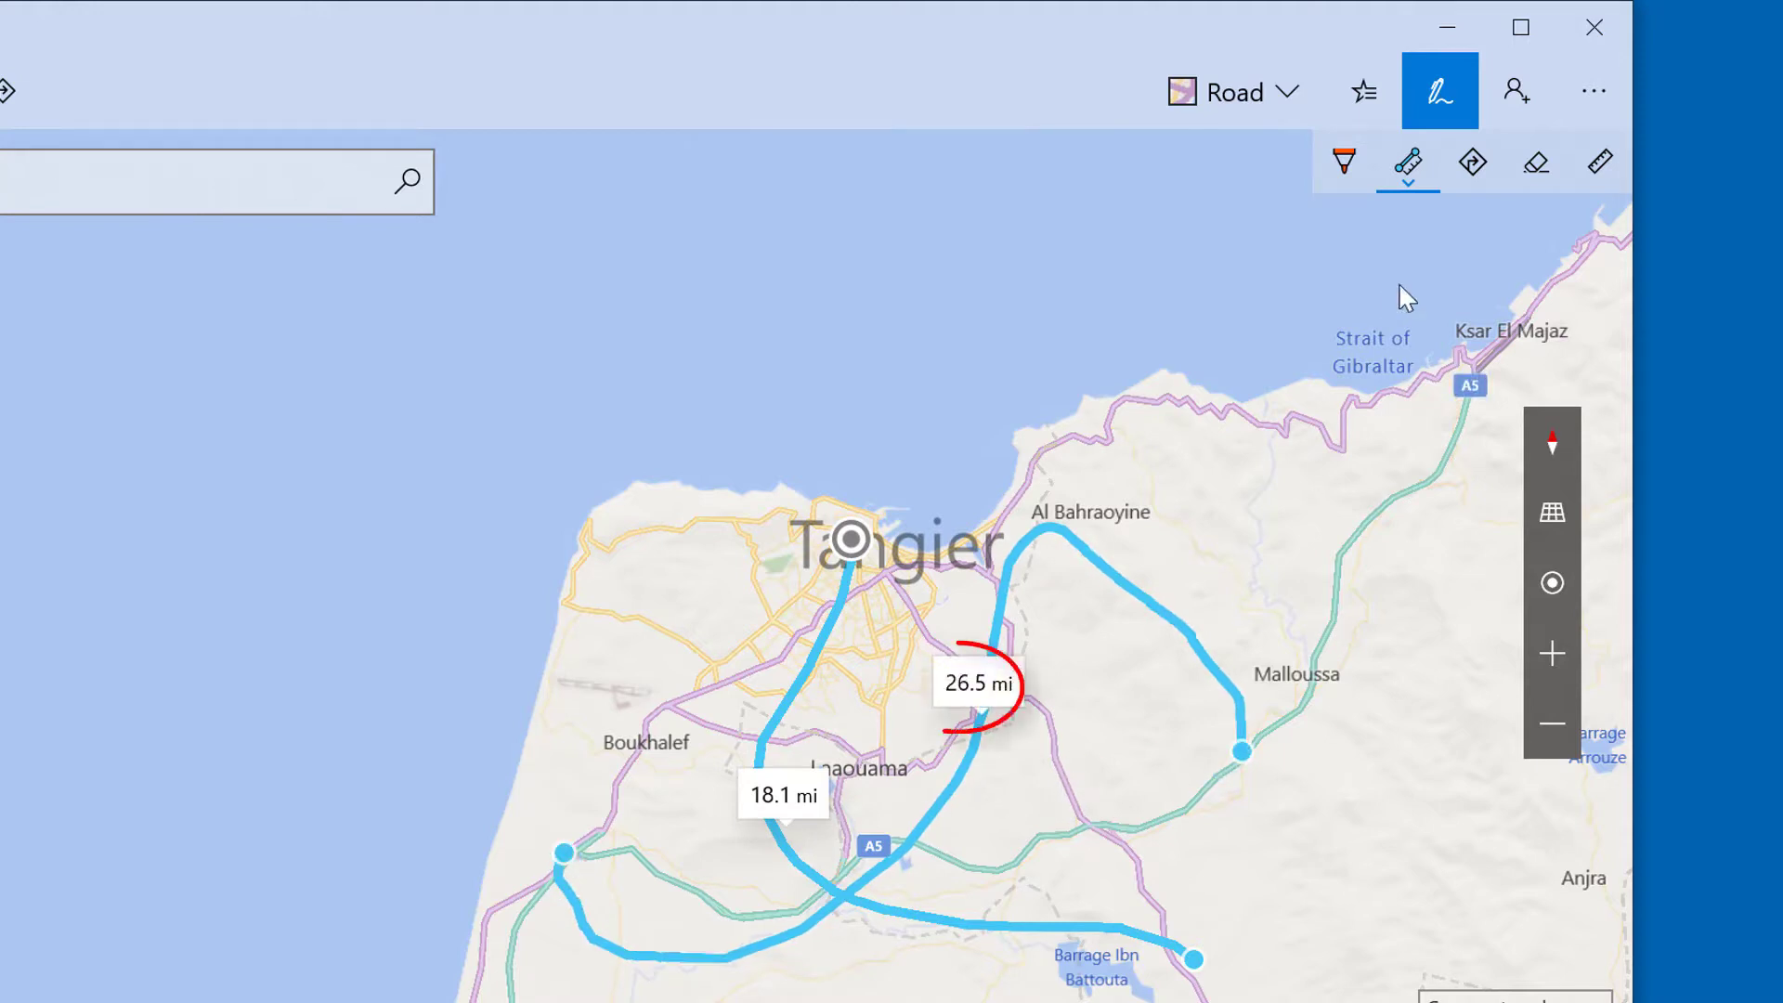
Erase all ink from the map
{"action": "left_click", "coordinate": [1537, 168]}
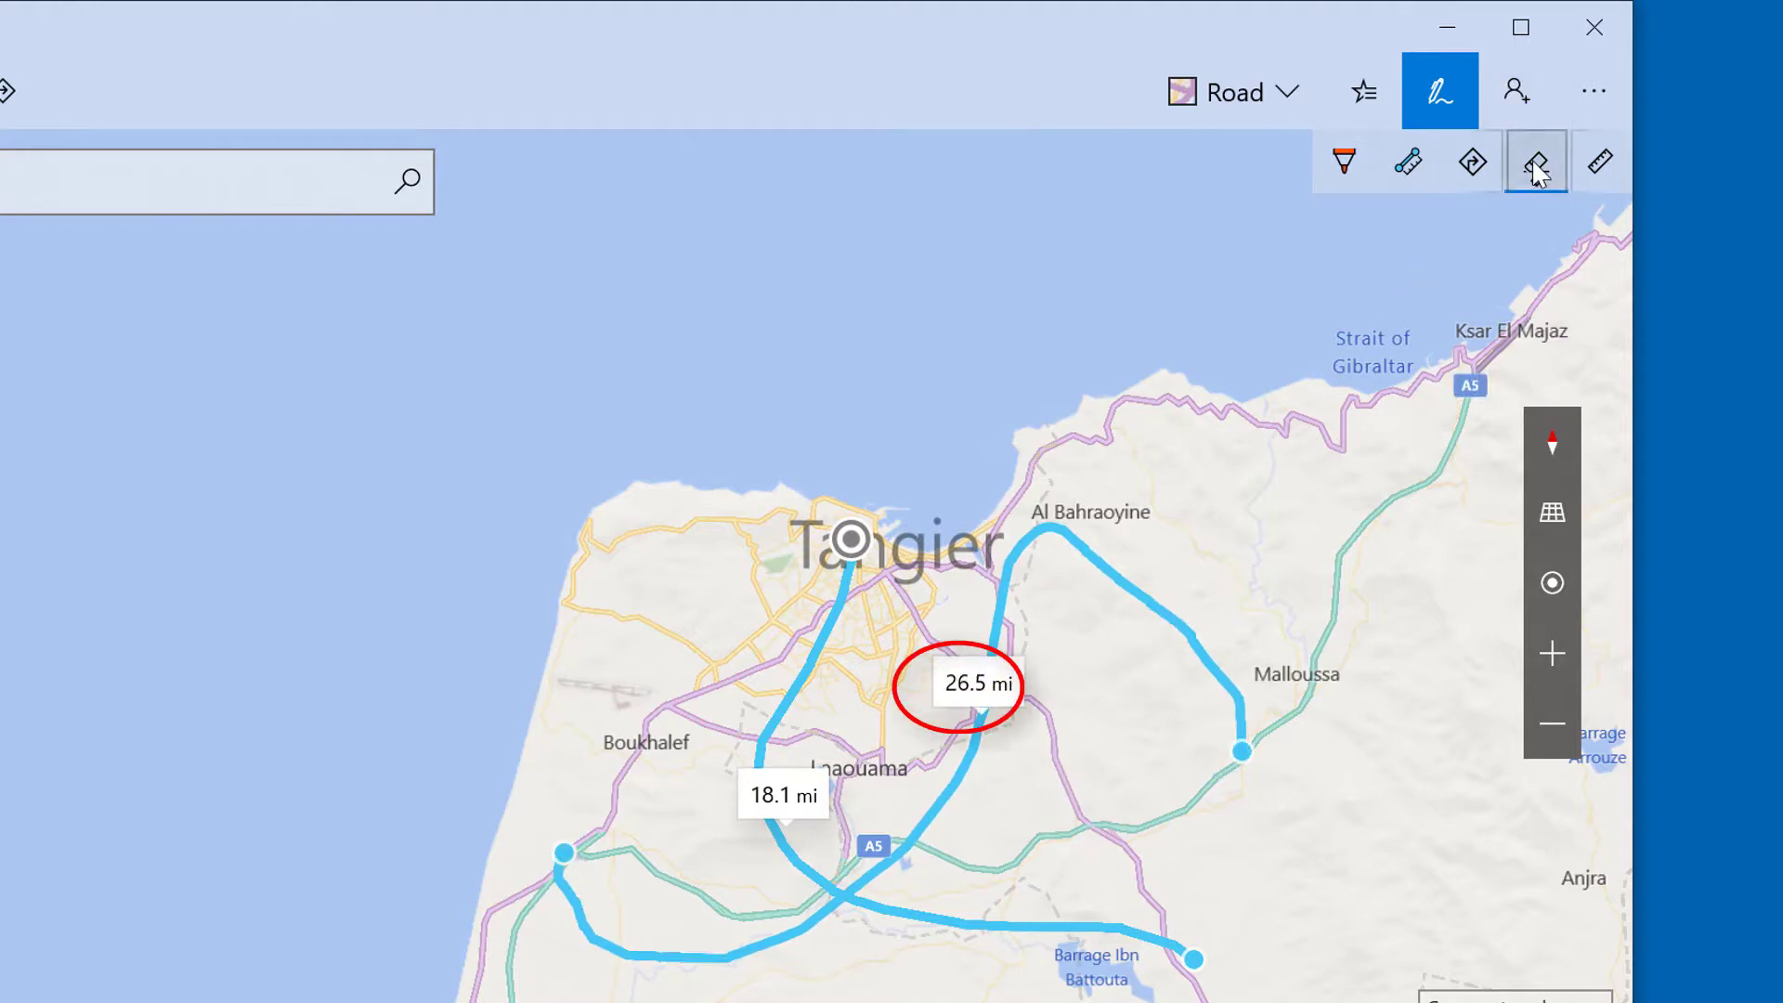
{"action": "left_click", "coordinate": [1537, 172]}
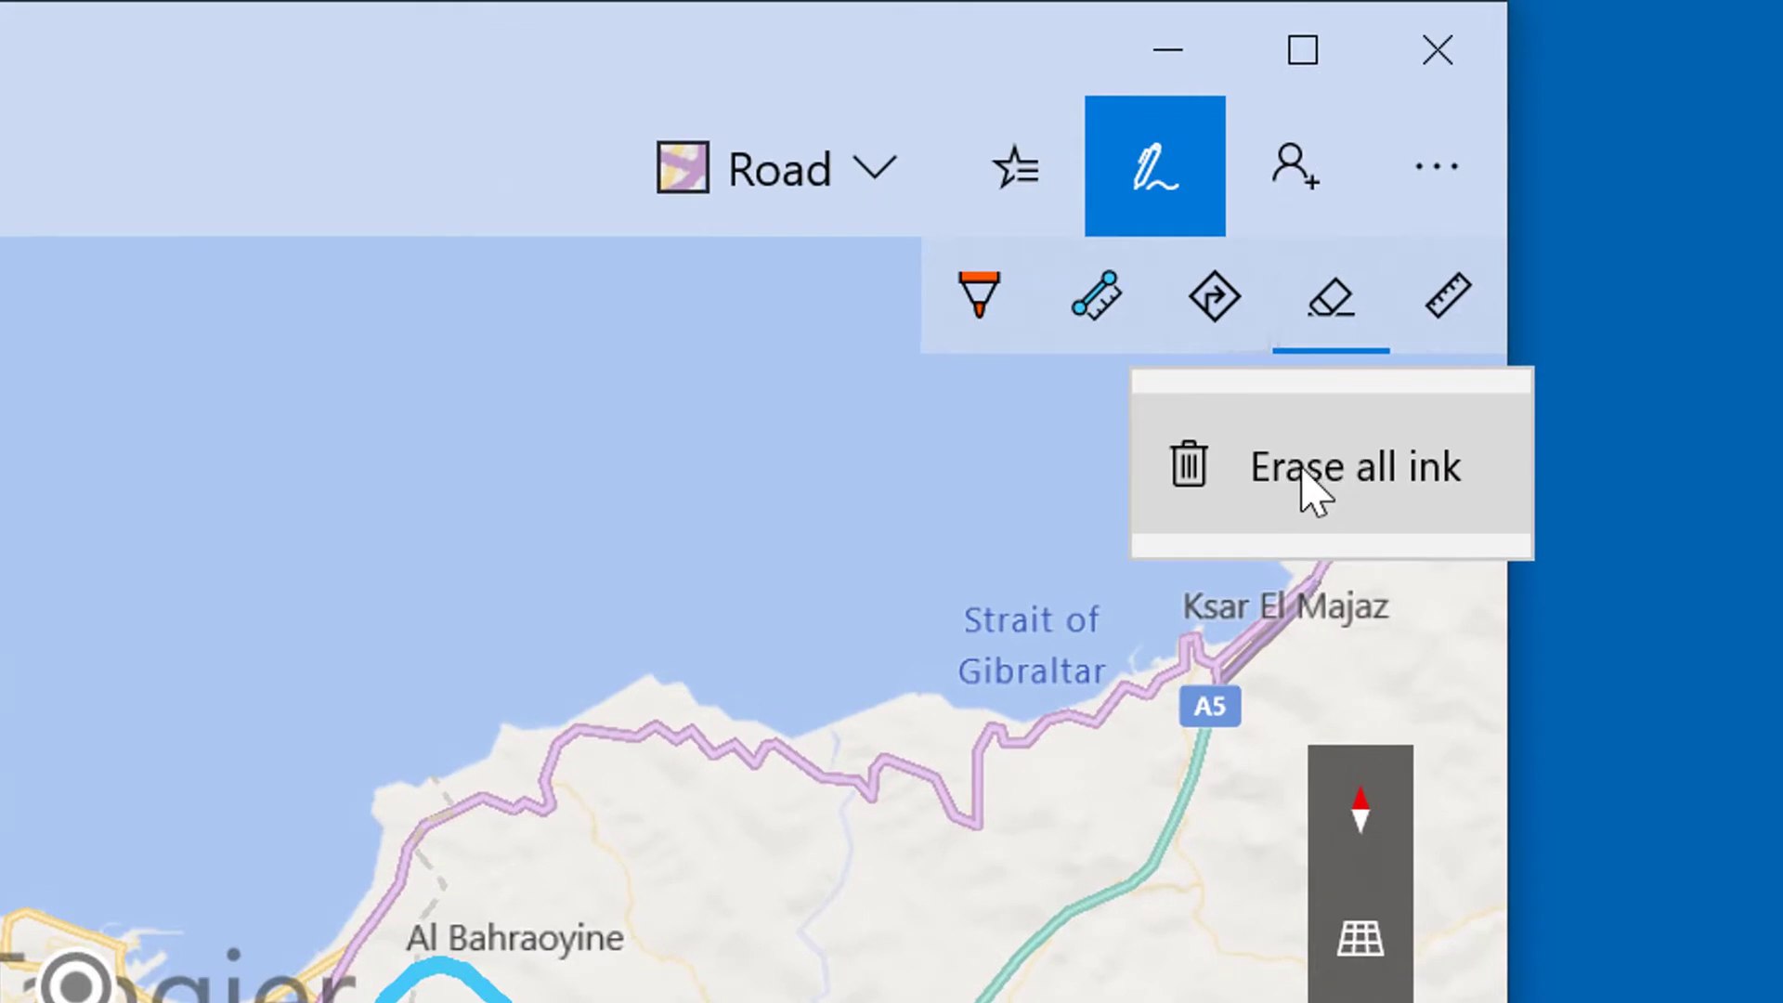
{"action": "left_click", "coordinate": [1311, 491]}
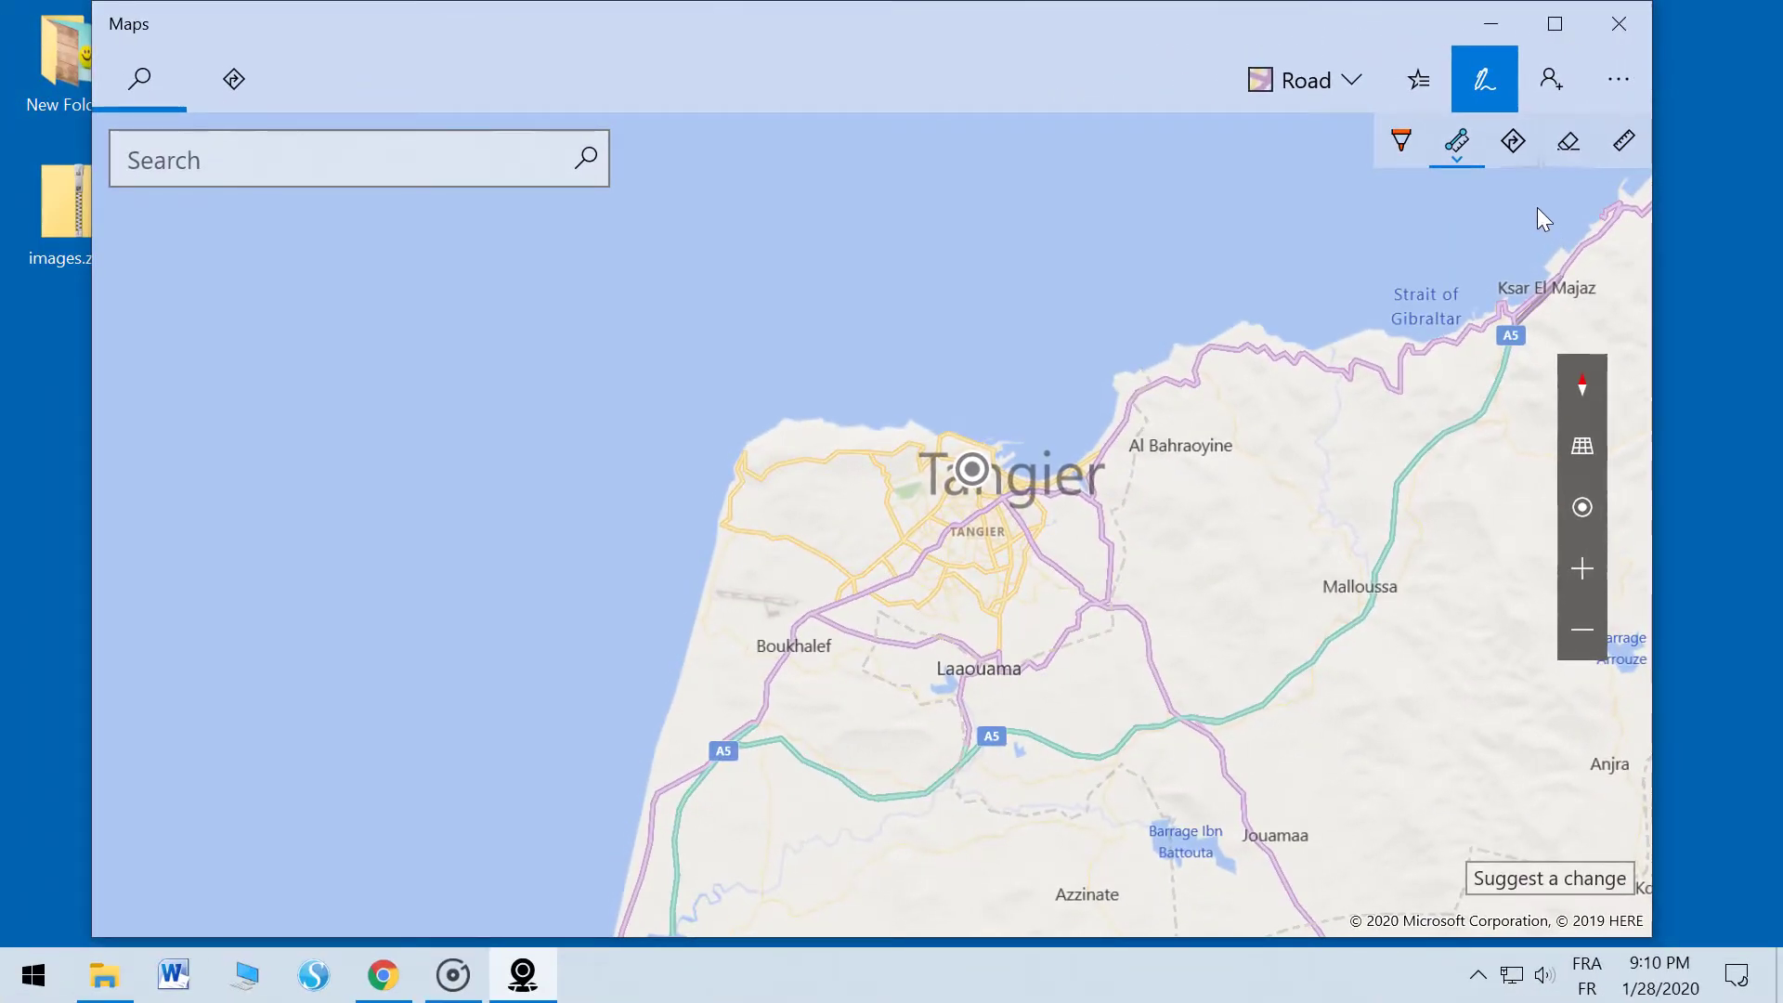
Get directions by inking a route on the map from Al Bahraoyine to the A5 just south of Laaouama
{"action": "left_click", "coordinate": [1512, 152]}
{"action": "scroll", "coordinate": [1321, 570], "scroll_direction": "down", "scroll_amount": 1}
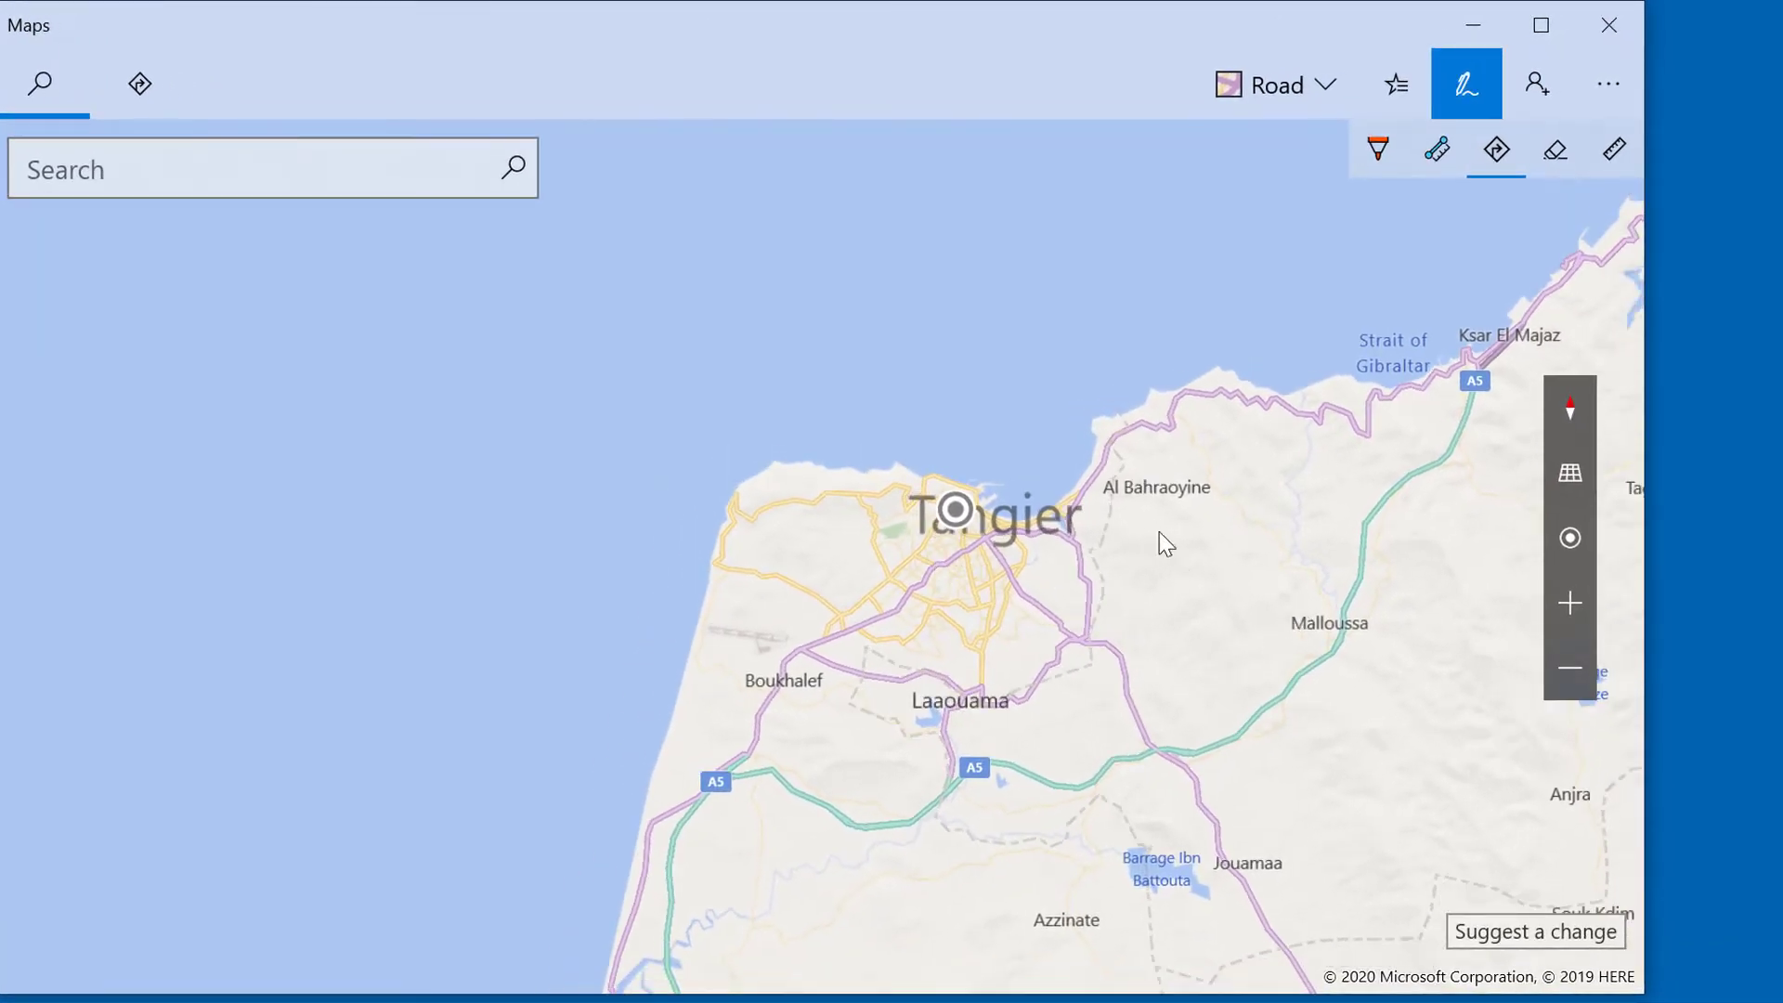
{"action": "left_click_drag", "start_coordinate": [1162, 499], "coordinate": [1023, 671]}
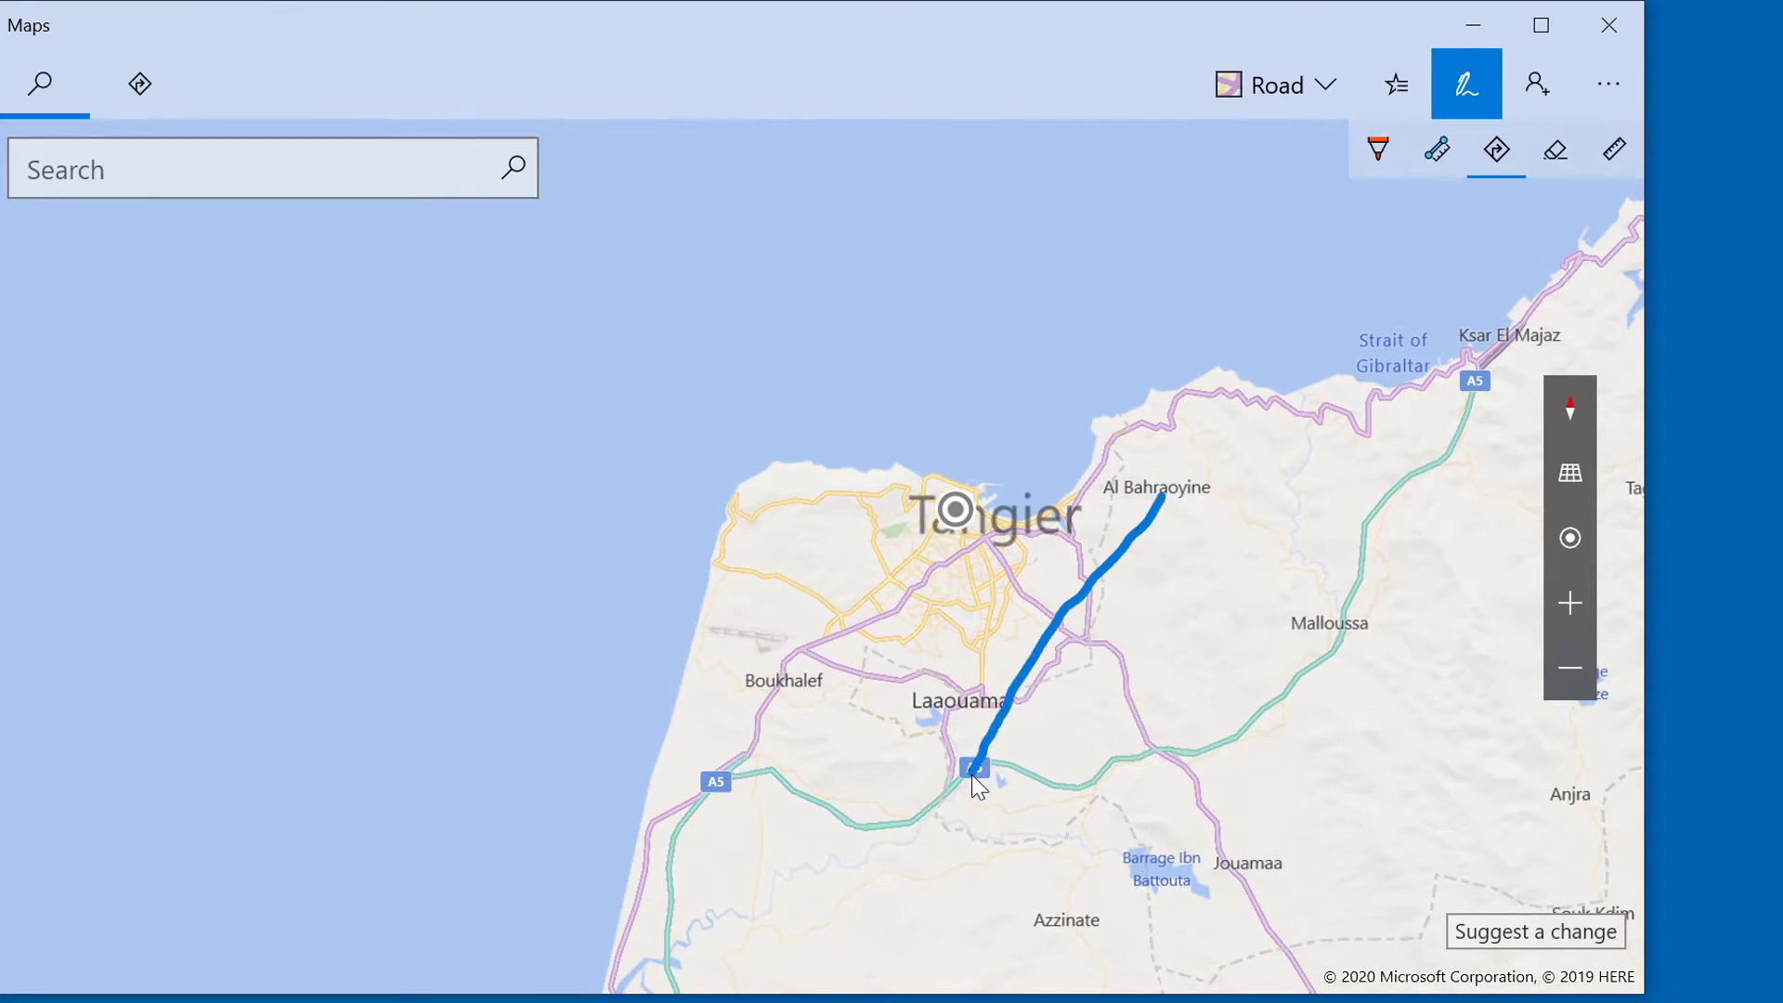
{"action": "left_click_drag", "start_coordinate": [978, 784], "coordinate": [980, 787]}
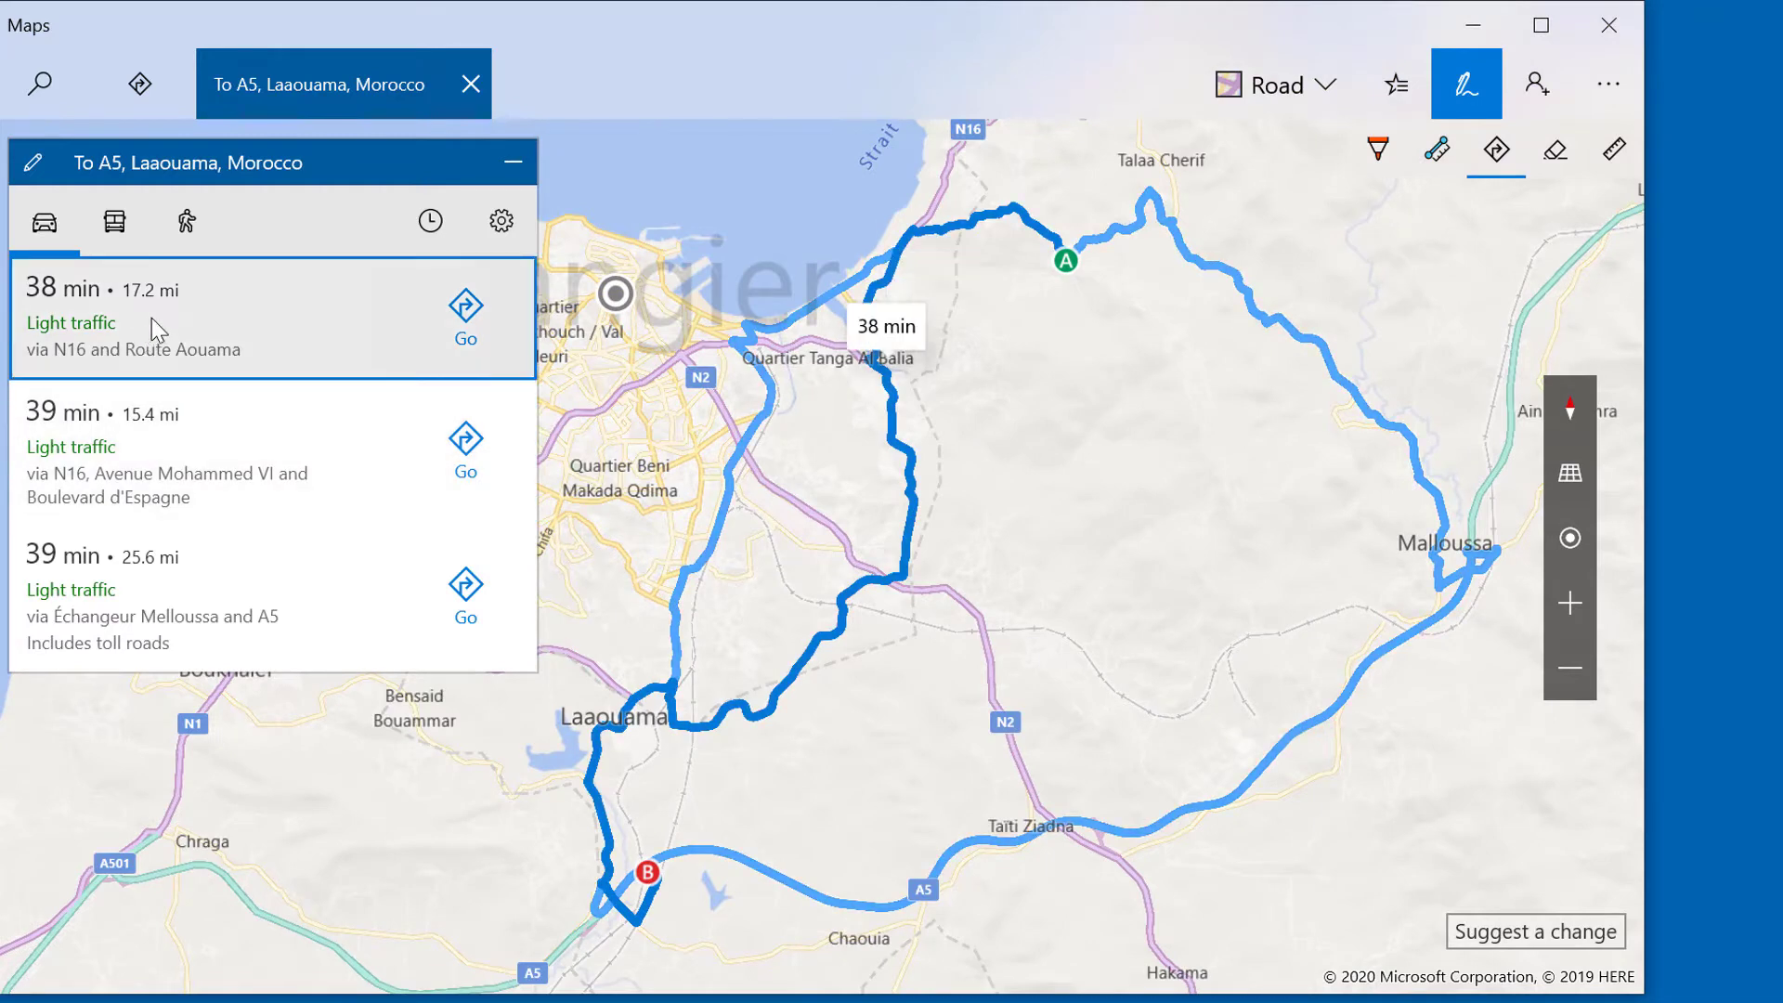
Compare the suggested driving routes and read the turn-by-turn directions of the one via N16 and Route Aouama
{"action": "left_click", "coordinate": [159, 423]}
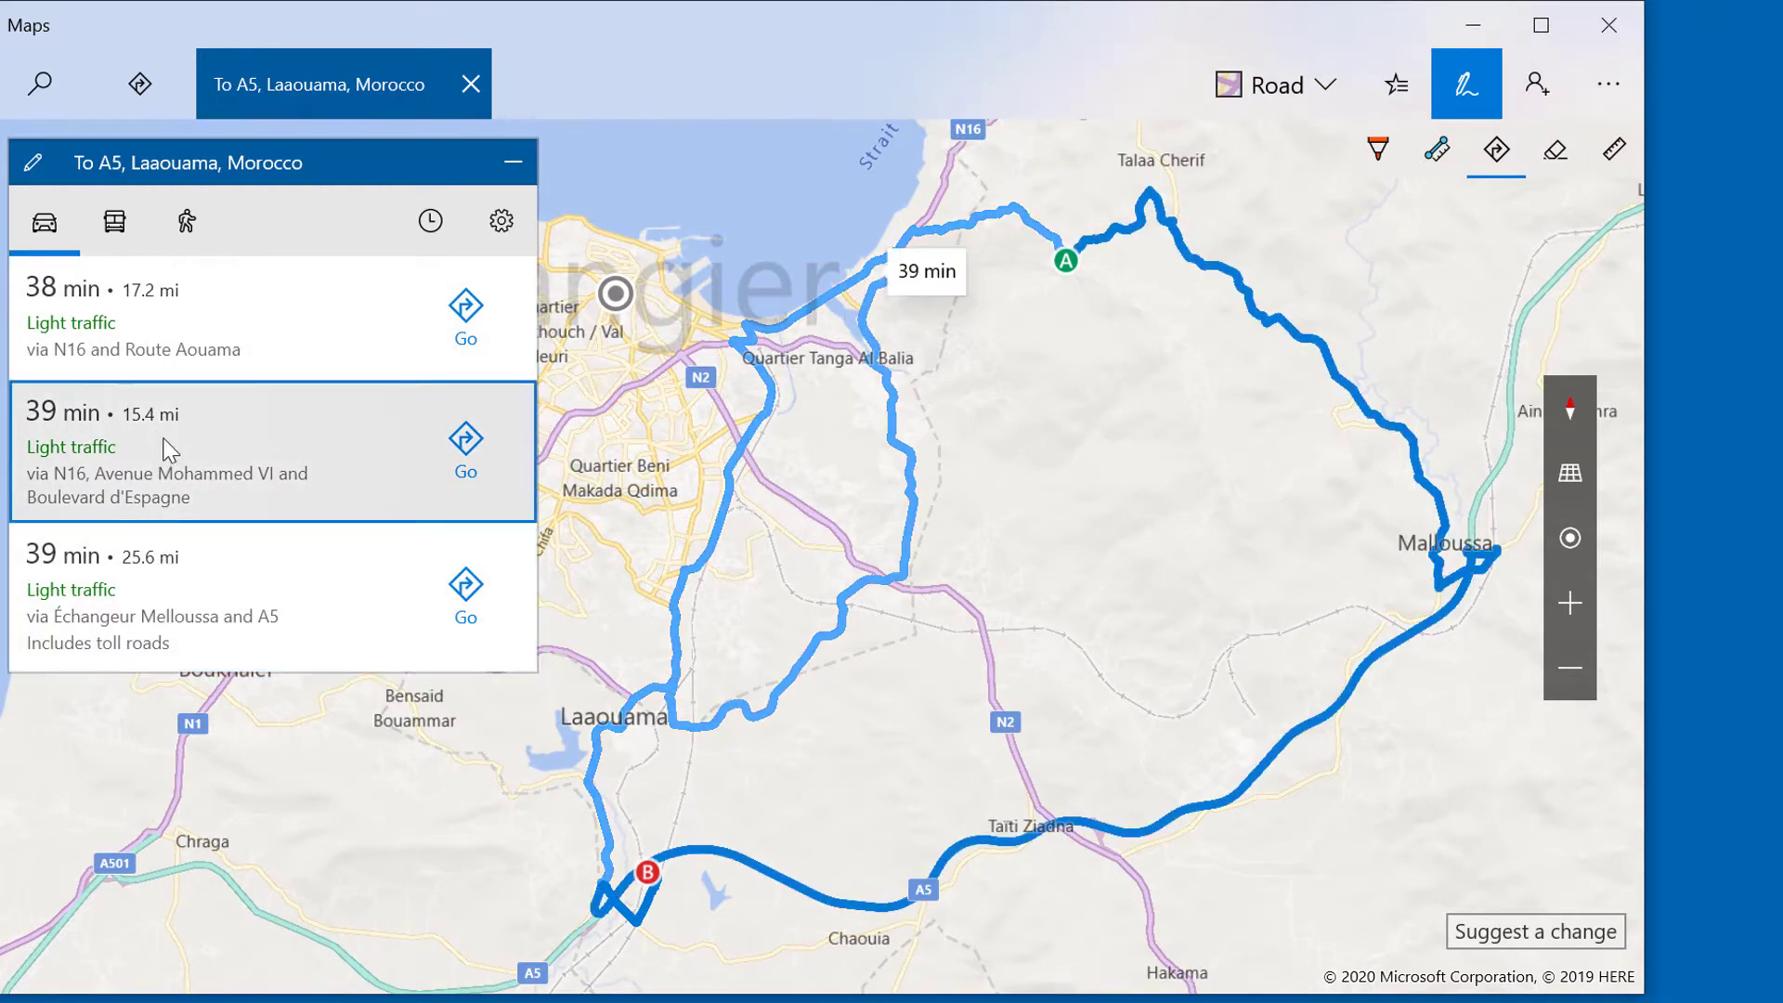
{"action": "left_click", "coordinate": [174, 320]}
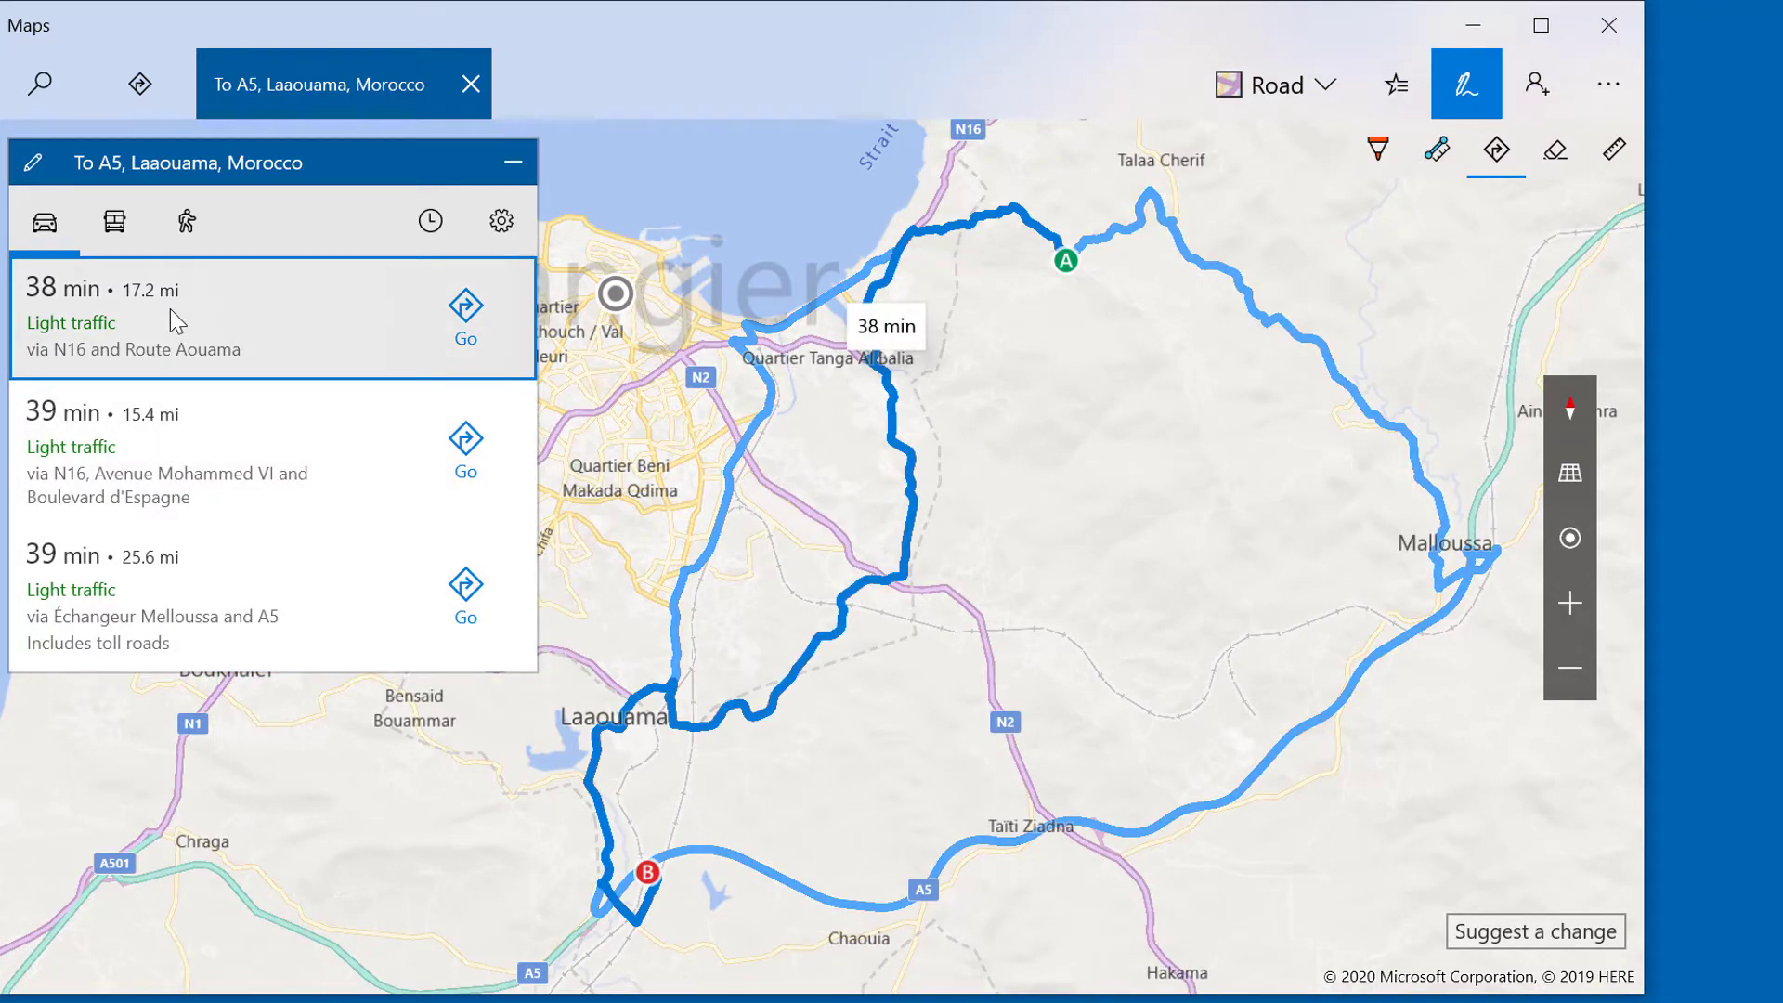
{"action": "left_click", "coordinate": [170, 310]}
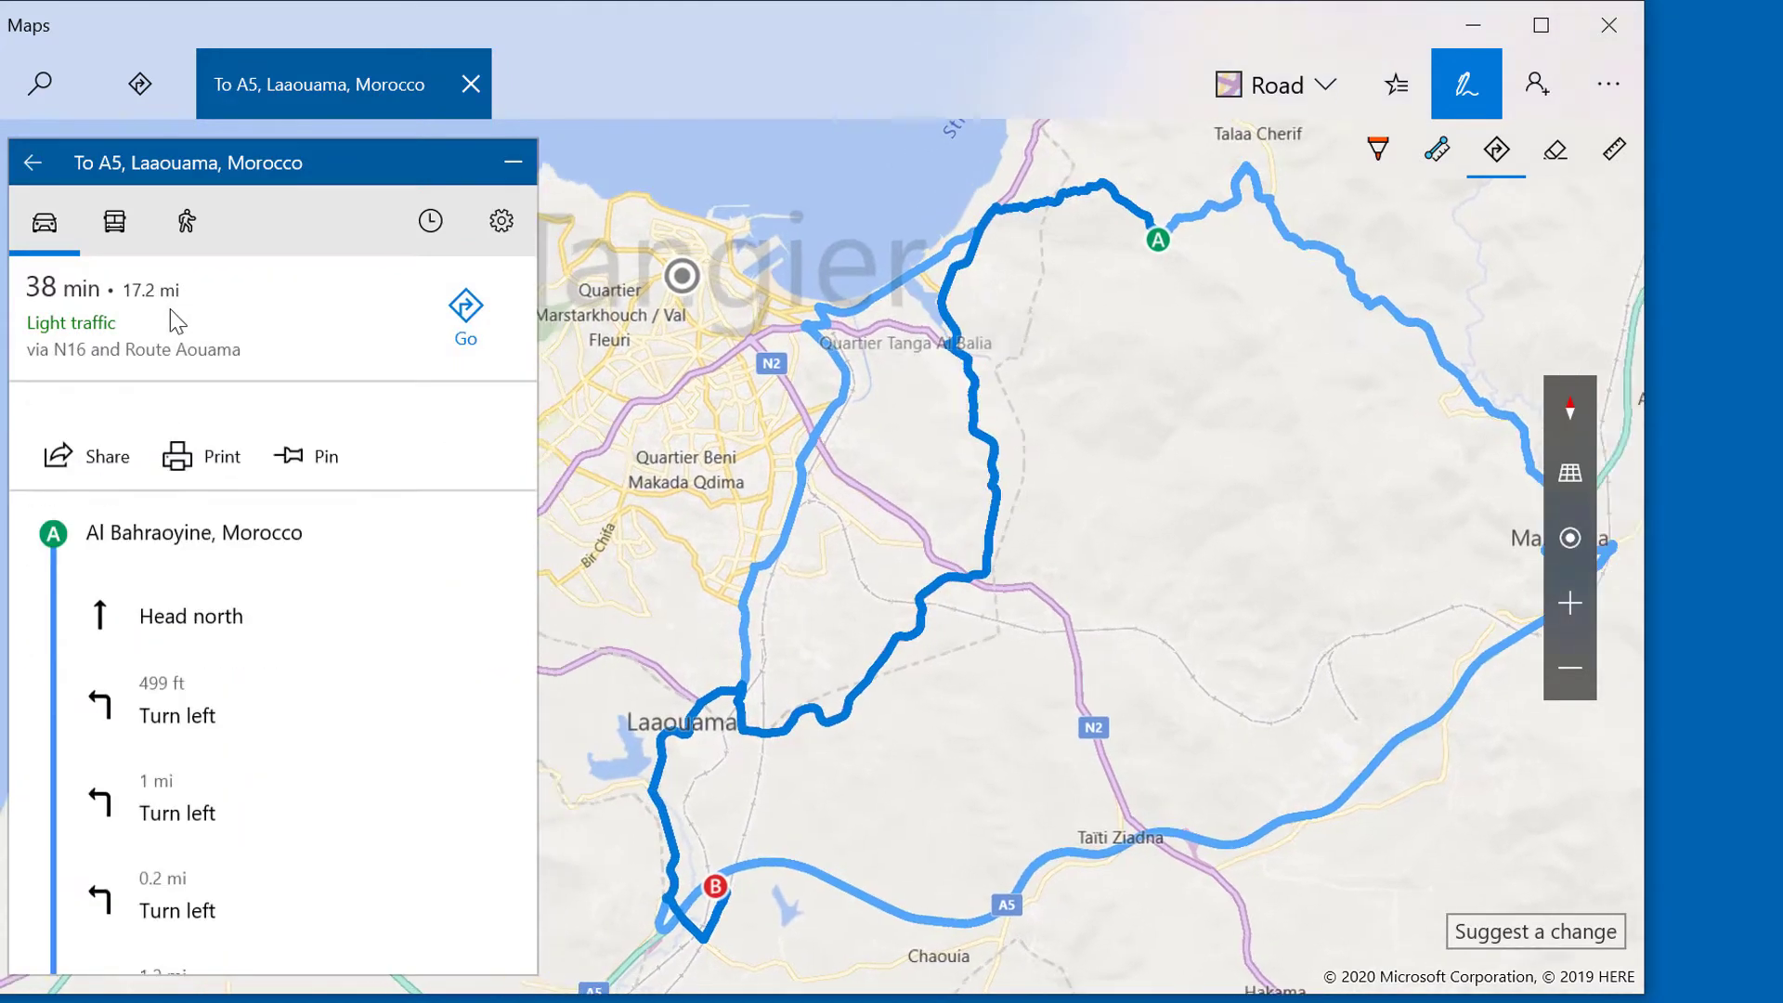
{"action": "scroll", "coordinate": [200, 599], "scroll_direction": "down", "scroll_amount": 5}
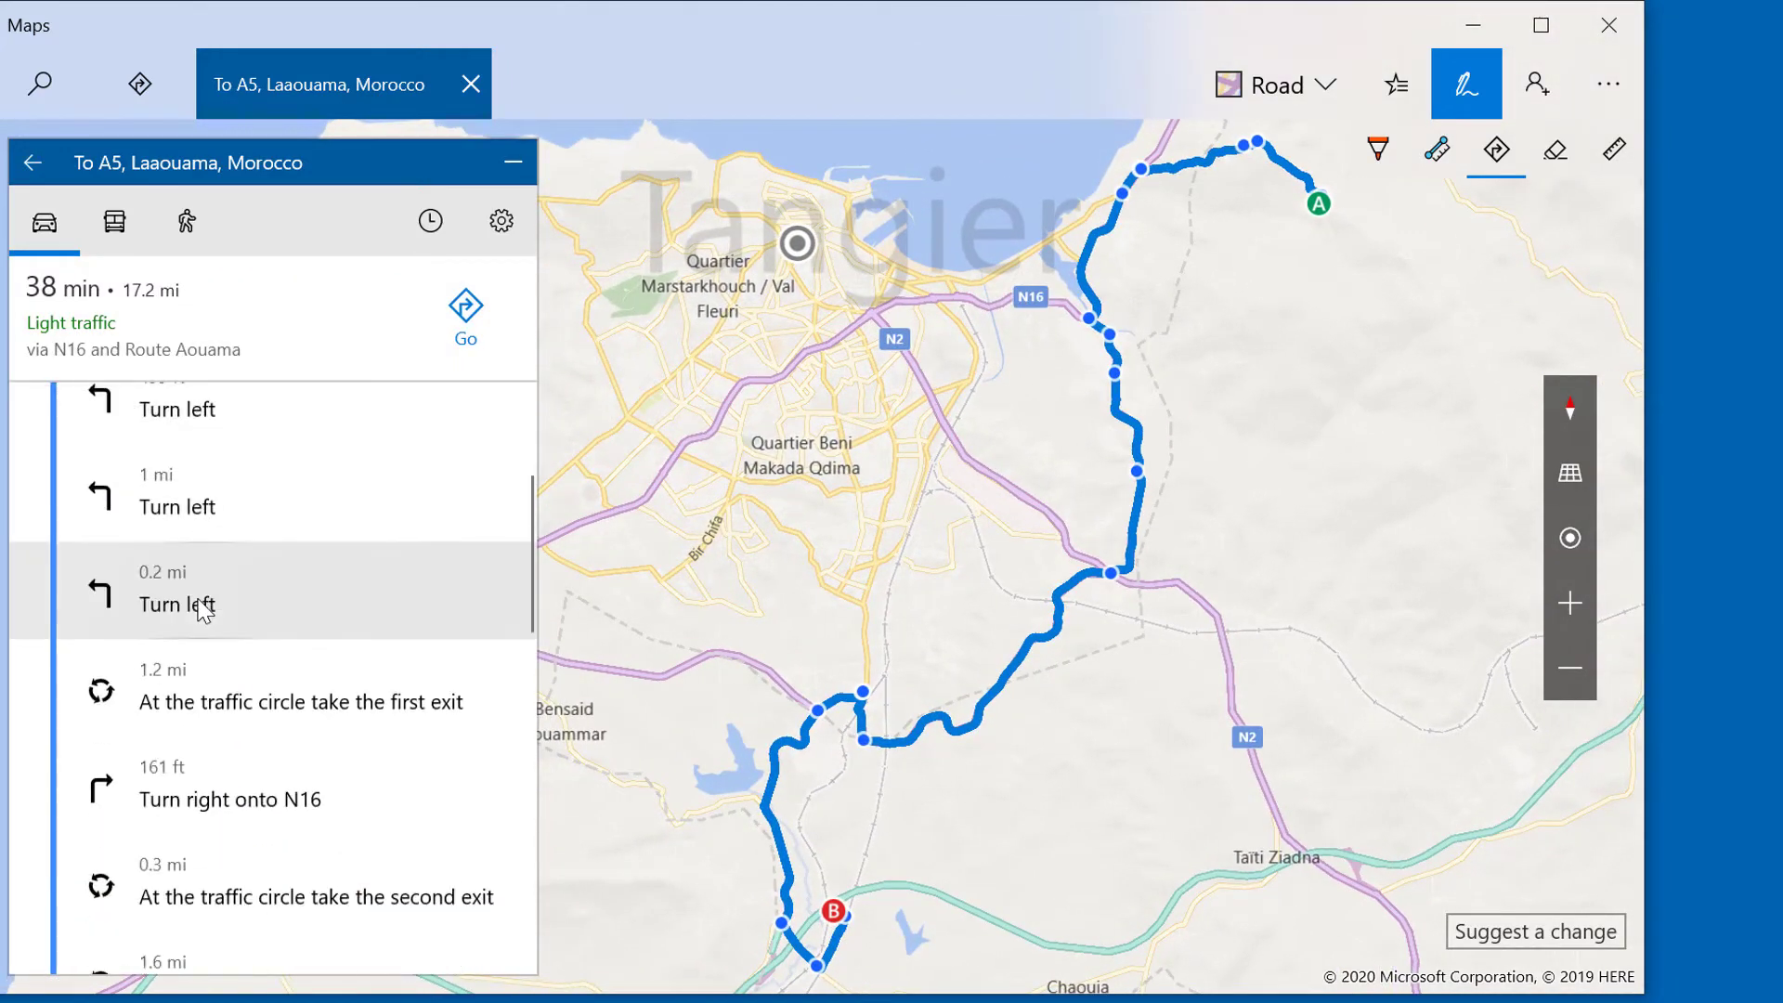
{"action": "scroll", "coordinate": [195, 587], "scroll_direction": "down", "scroll_amount": 1}
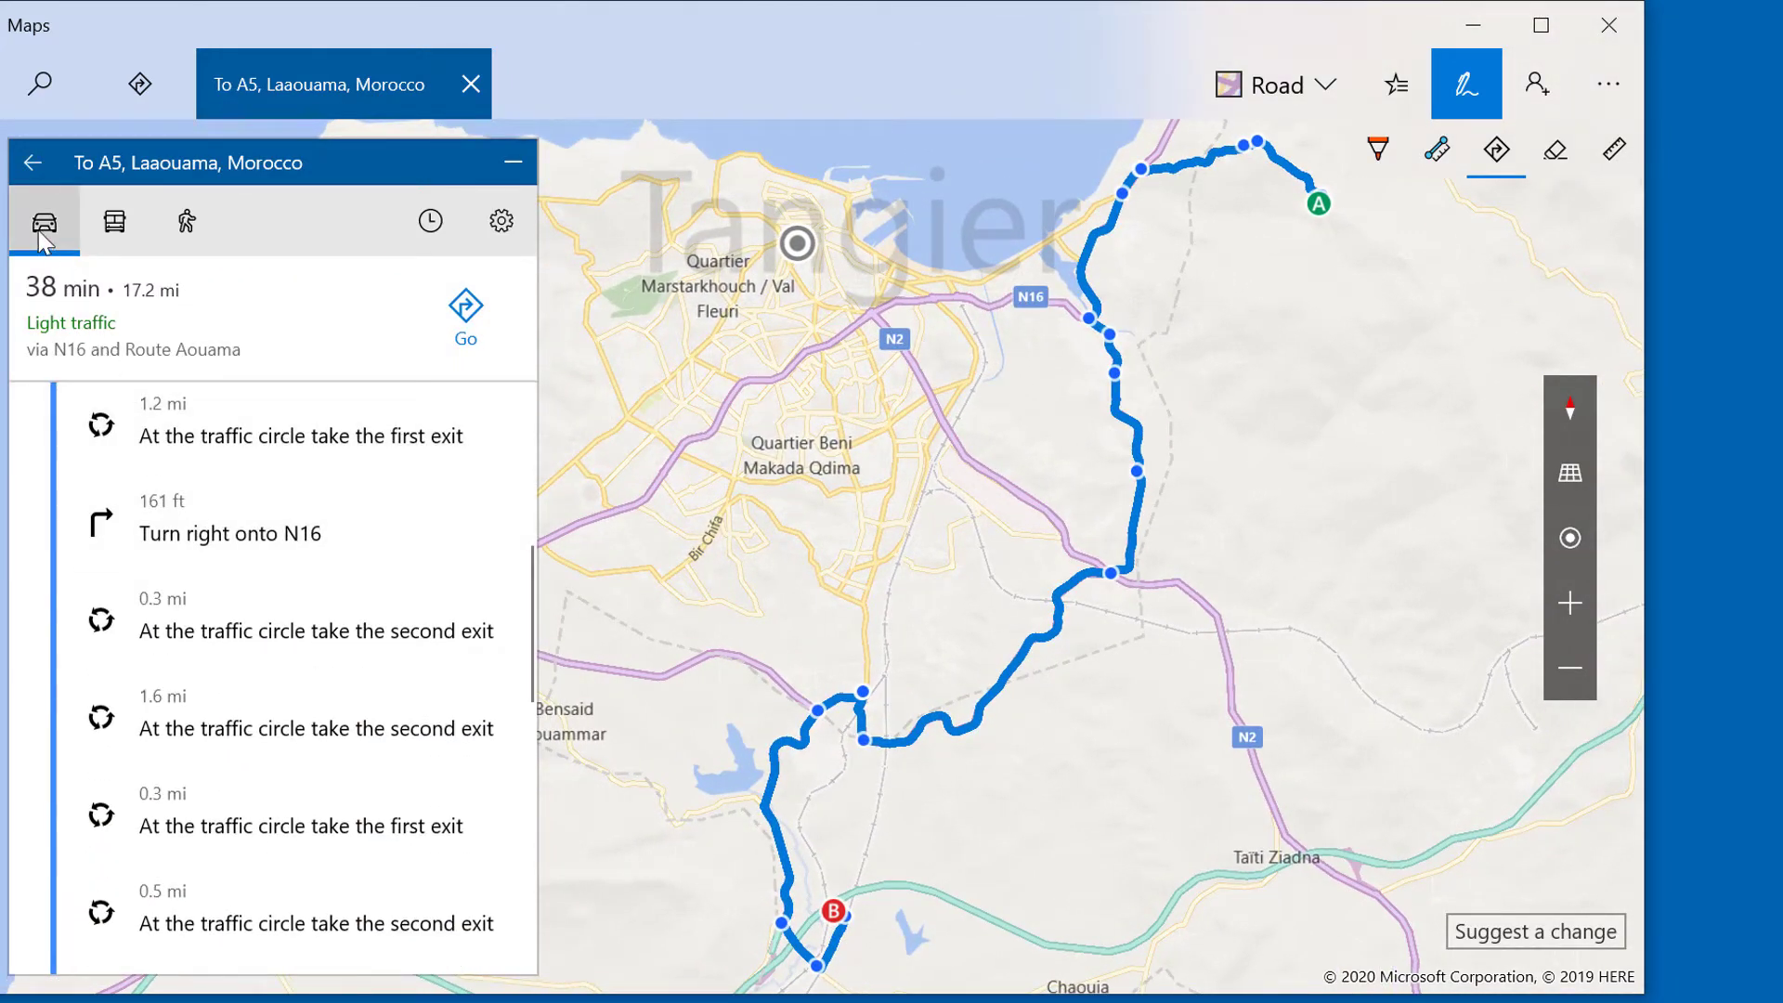
Check the transit directions for the route to A5, Laaouama, and request walking directions instead
{"action": "left_click", "coordinate": [109, 223]}
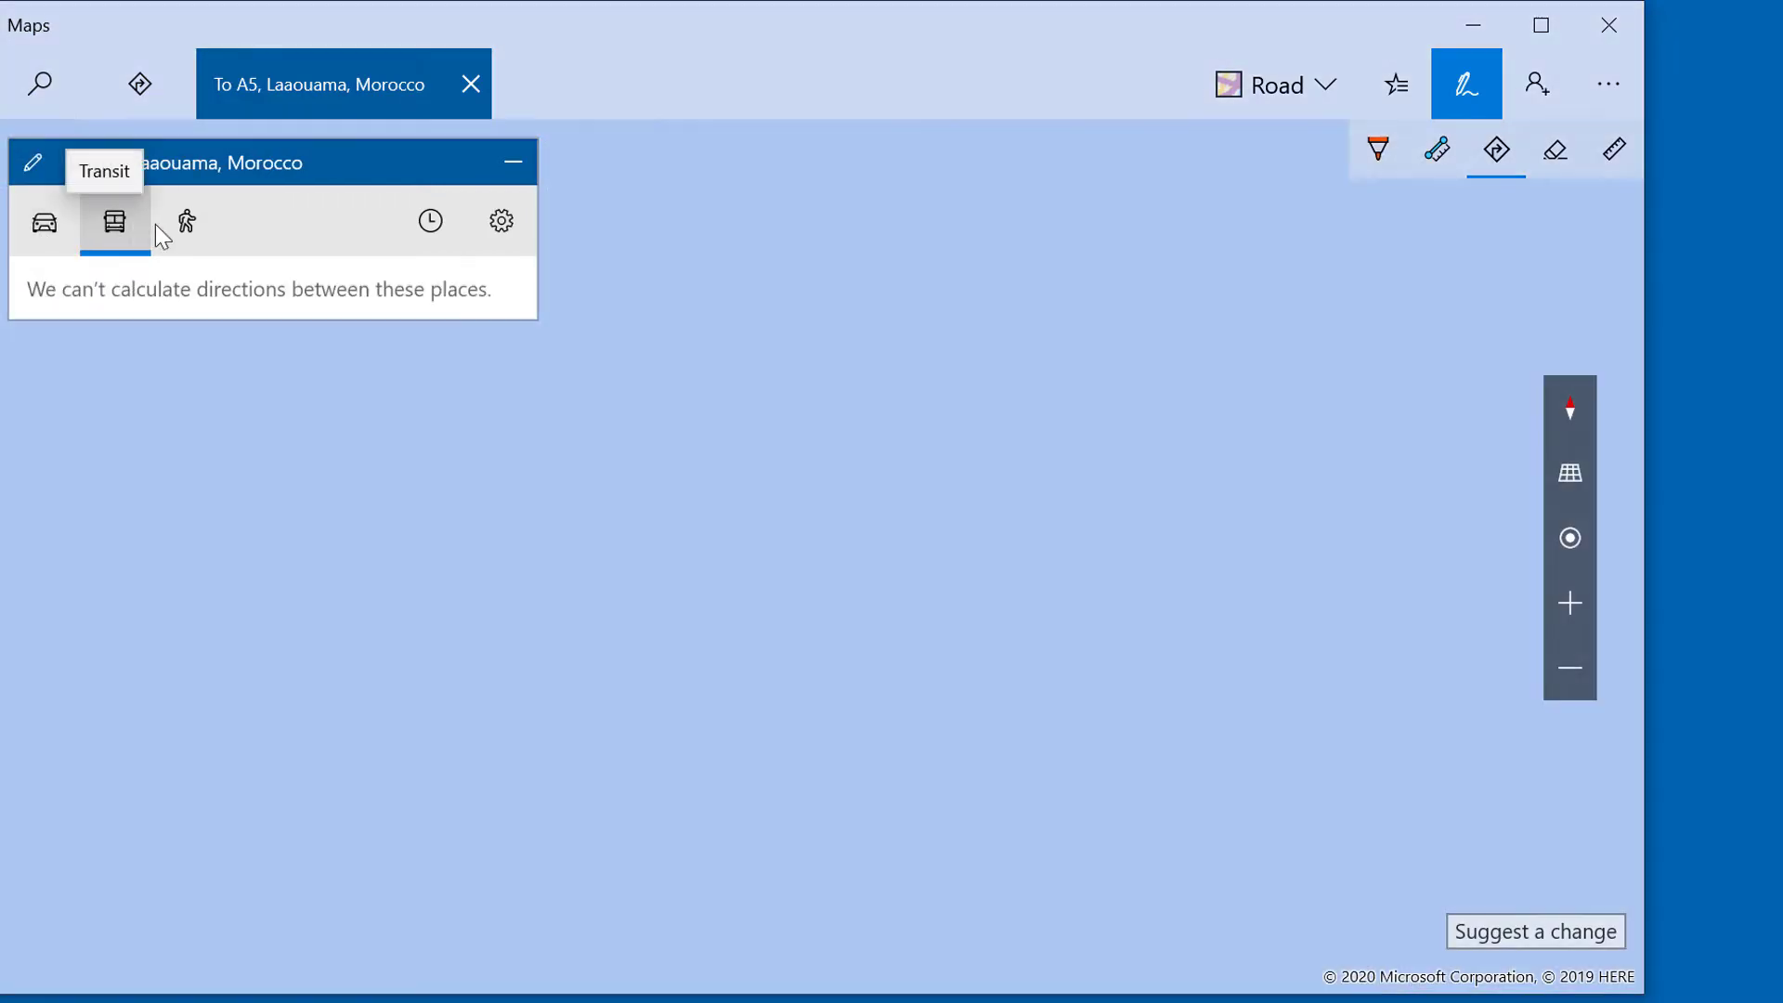
{"action": "left_click", "coordinate": [186, 223]}
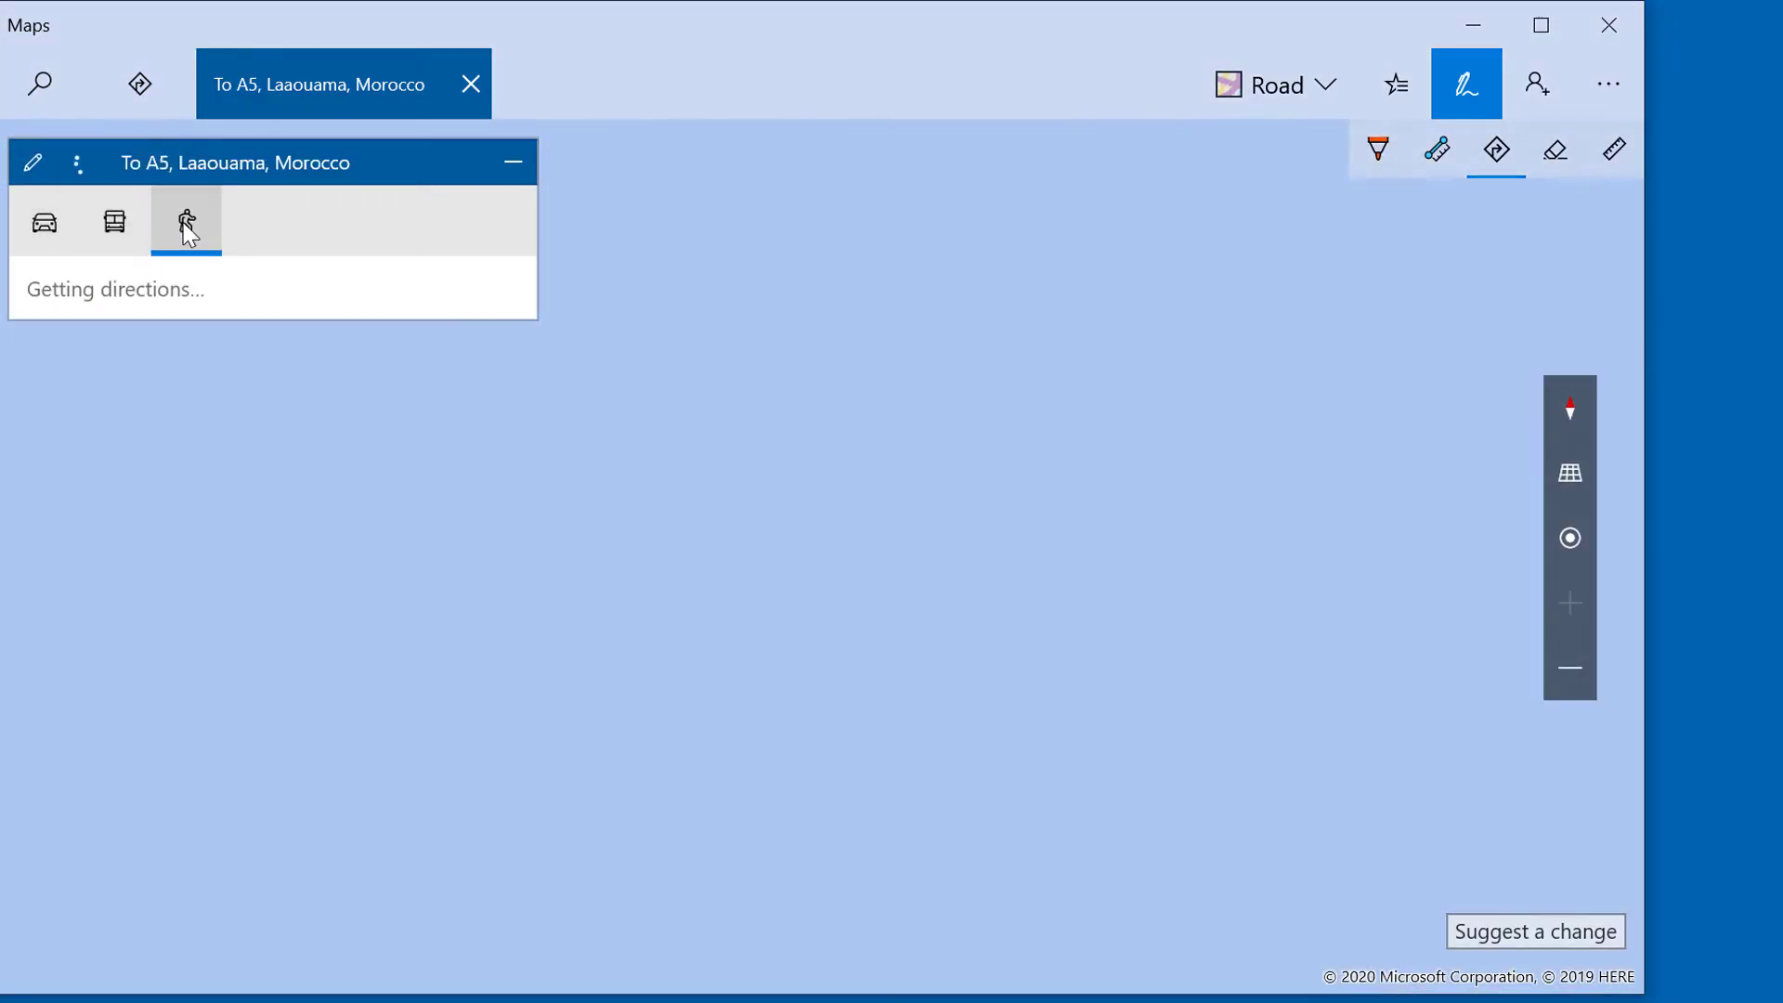